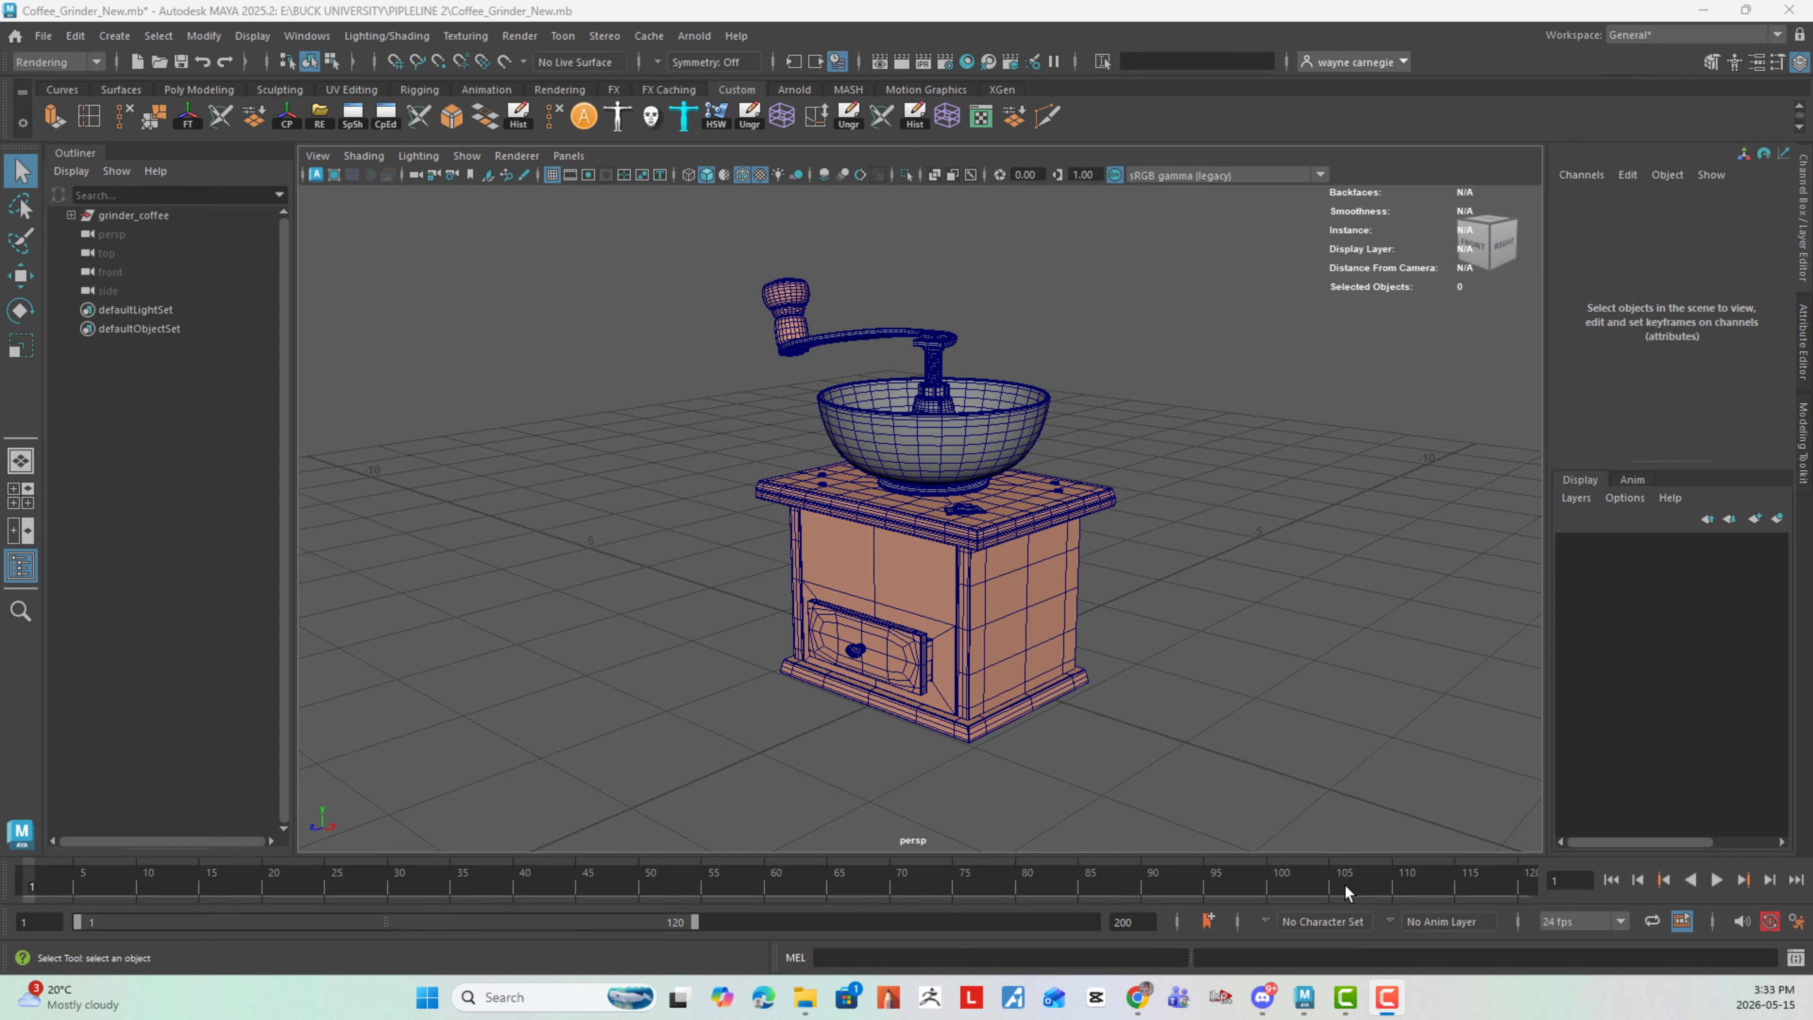
# - Examine the coffee grinder model from several angles and identify its separate metal and wood meshes
pyautogui.moveTo(1013, 413)
pyautogui.keyDown('alt'); pyautogui.mouseDown()
pyautogui.moveTo(931, 425)
pyautogui.moveTo(1000, 409)
pyautogui.mouseUp(); pyautogui.keyUp('alt')
pyautogui.keyDown('alt'); pyautogui.moveTo(1000, 410); pyautogui.dragTo(1121, 466, button='right'); pyautogui.keyUp('alt')
pyautogui.keyDown('alt'); pyautogui.moveTo(1121, 466); pyautogui.dragTo(1064, 462); pyautogui.keyUp('alt')
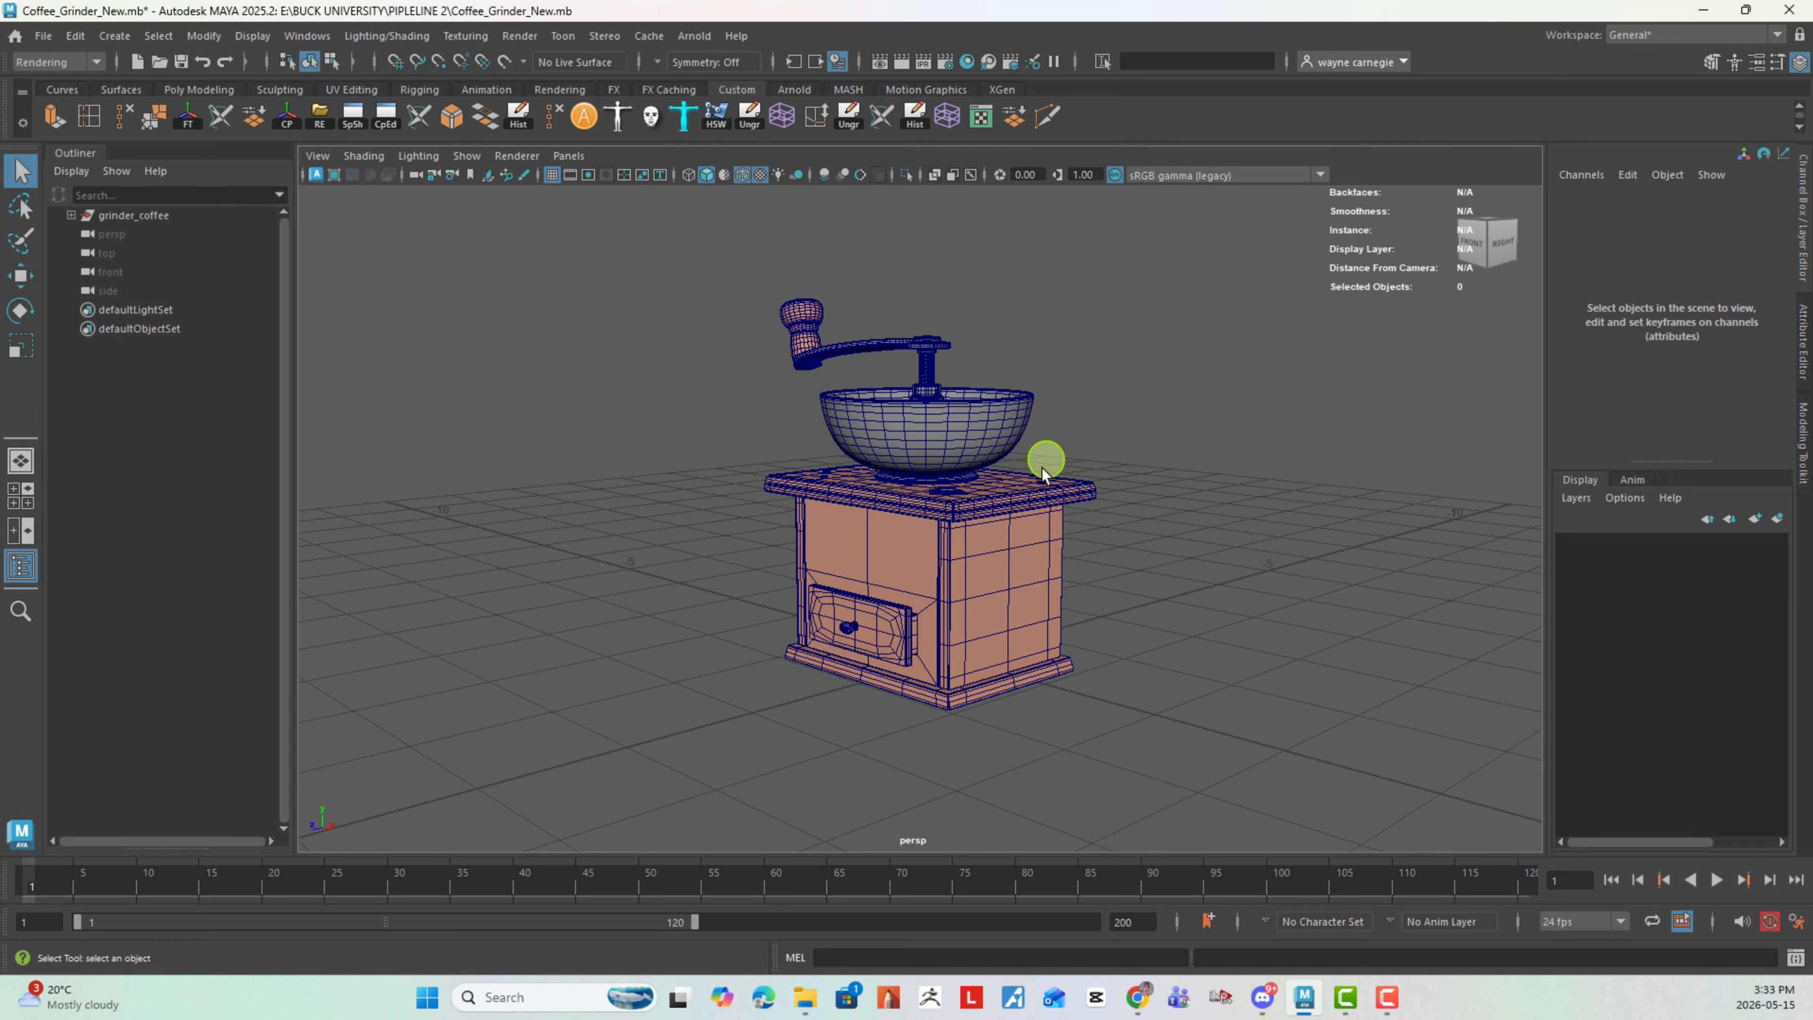
pyautogui.moveTo(1045, 458)
pyautogui.keyDown('alt'); pyautogui.mouseDown()
pyautogui.moveTo(899, 539)
pyautogui.moveTo(1012, 504)
pyautogui.moveTo(1020, 478)
pyautogui.mouseUp(); pyautogui.keyUp('alt')
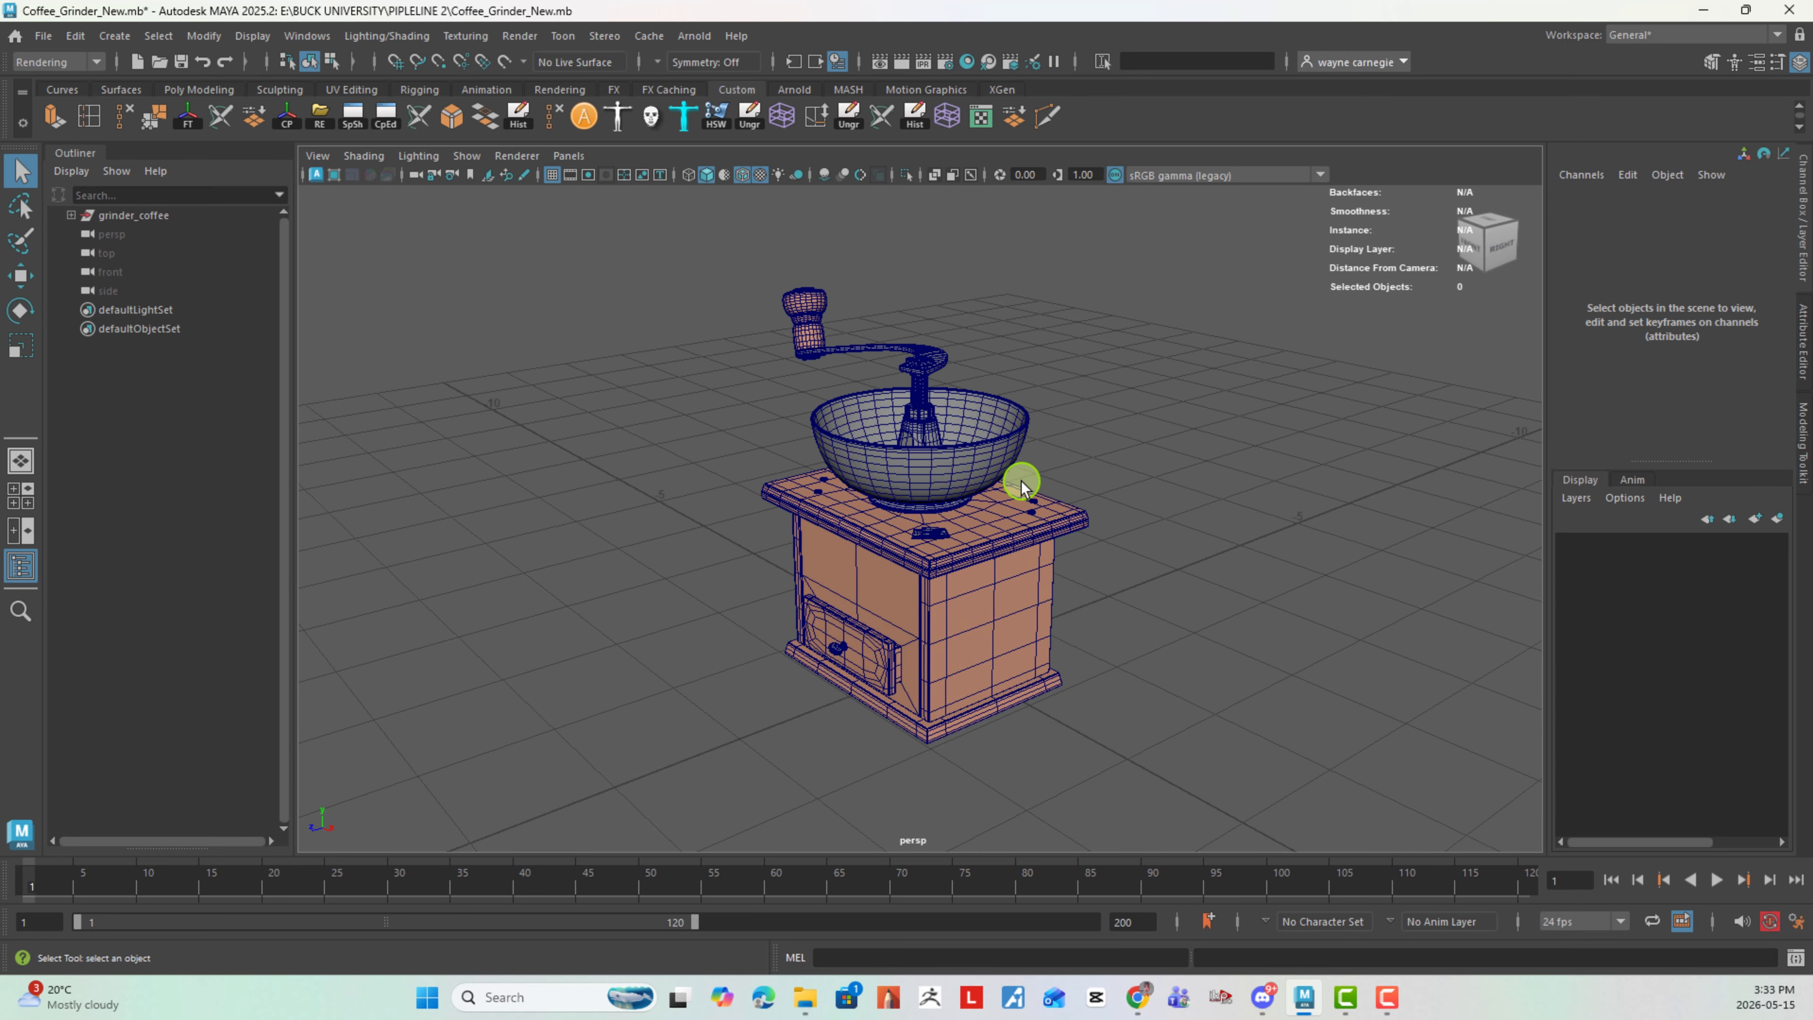
pyautogui.keyDown('alt'); pyautogui.moveTo(1020, 478); pyautogui.dragTo(1185, 543, button='right'); pyautogui.keyUp('alt')
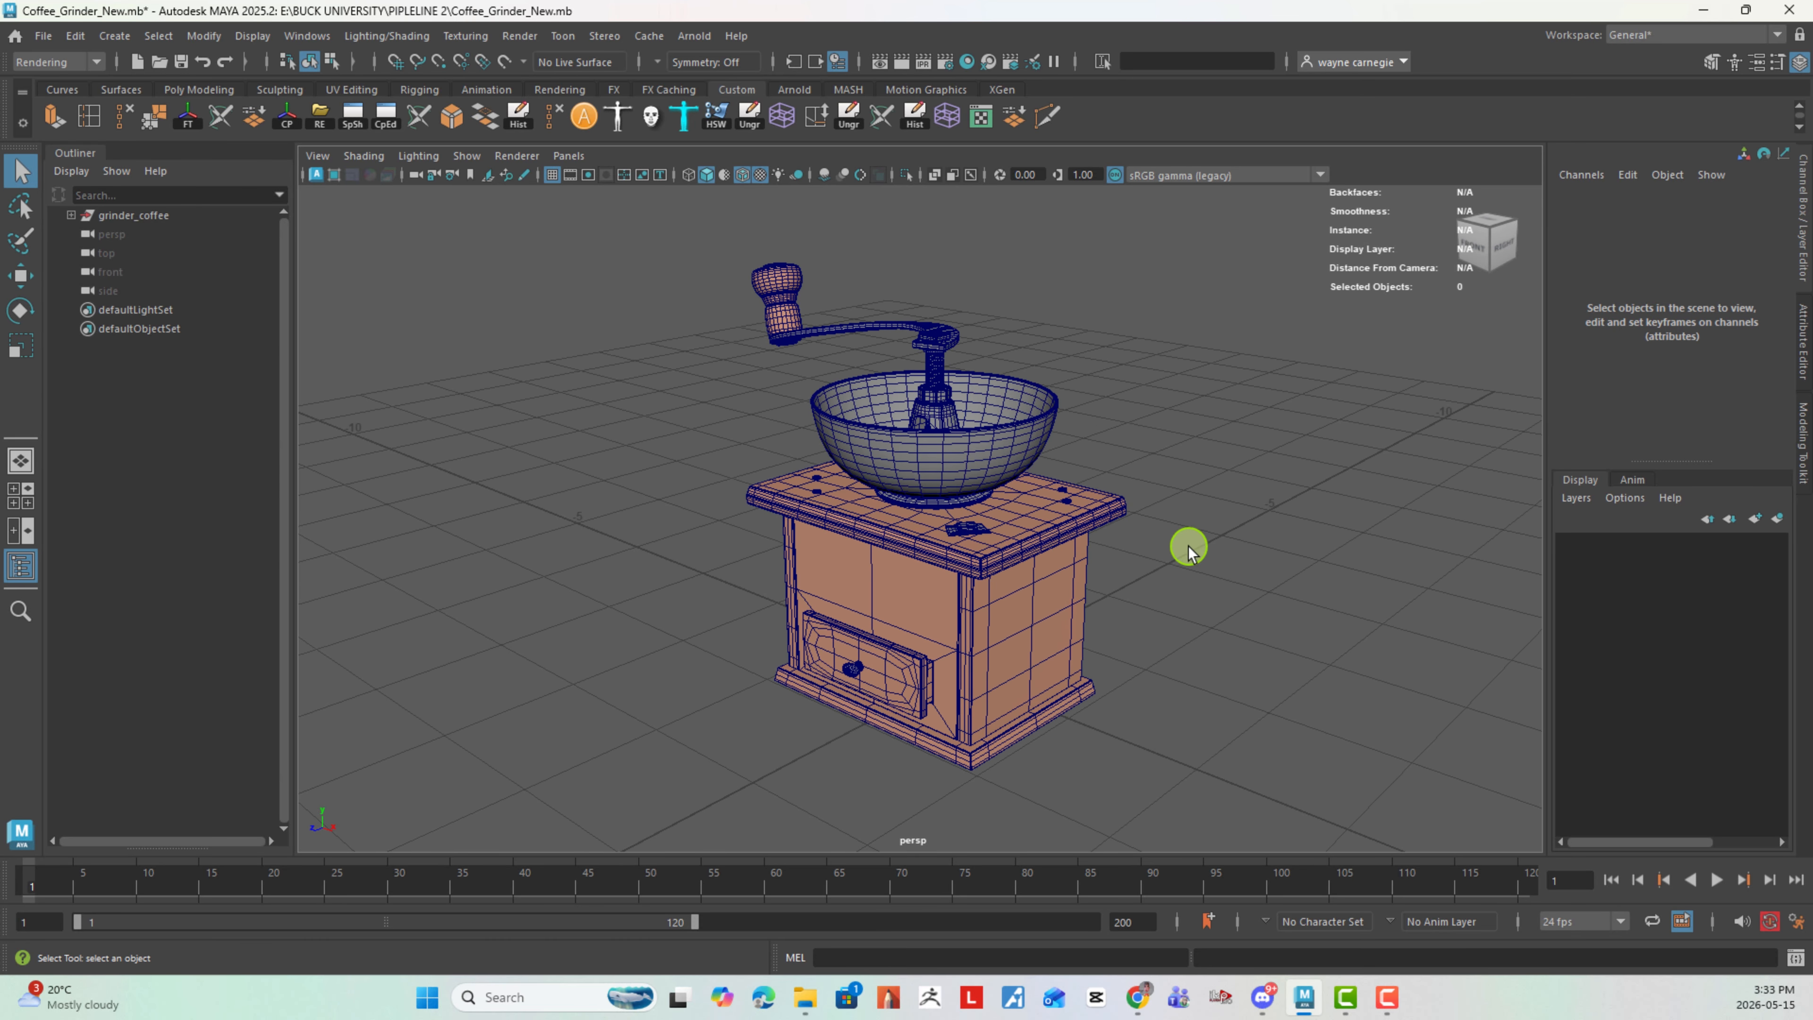
pyautogui.click(1014, 468)
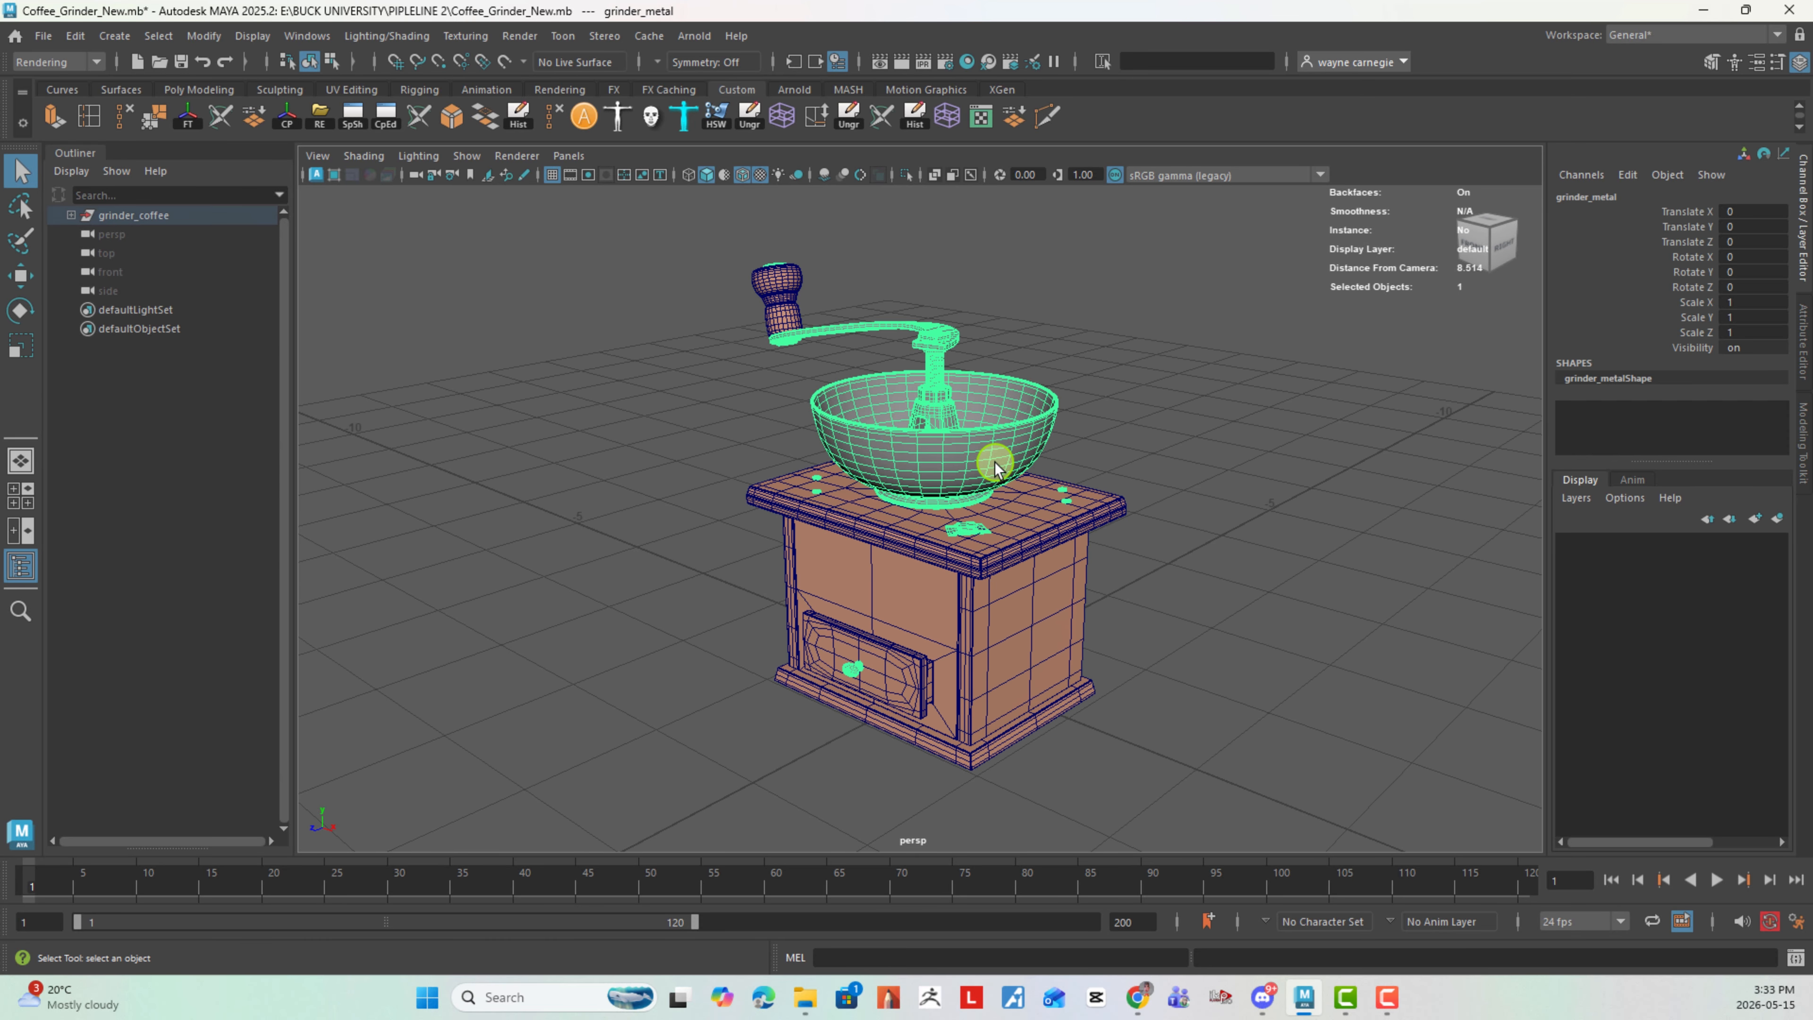
pyautogui.click(1207, 490)
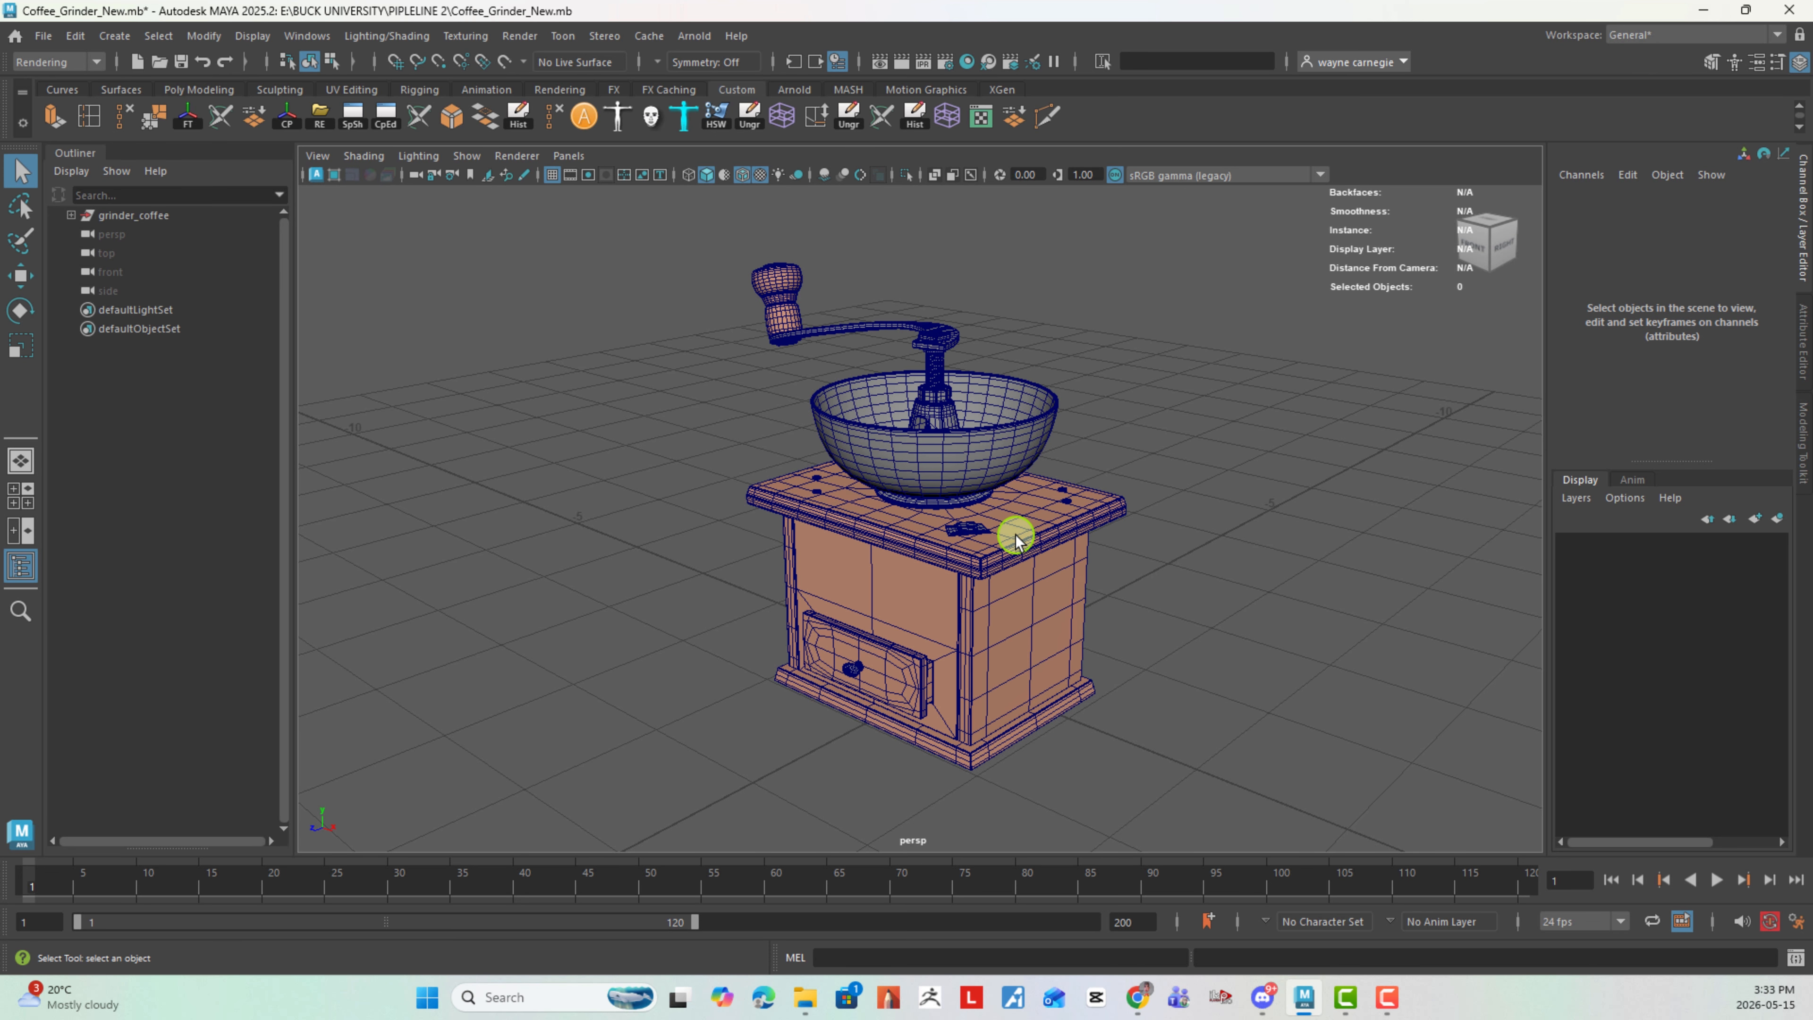
pyautogui.click(1052, 536)
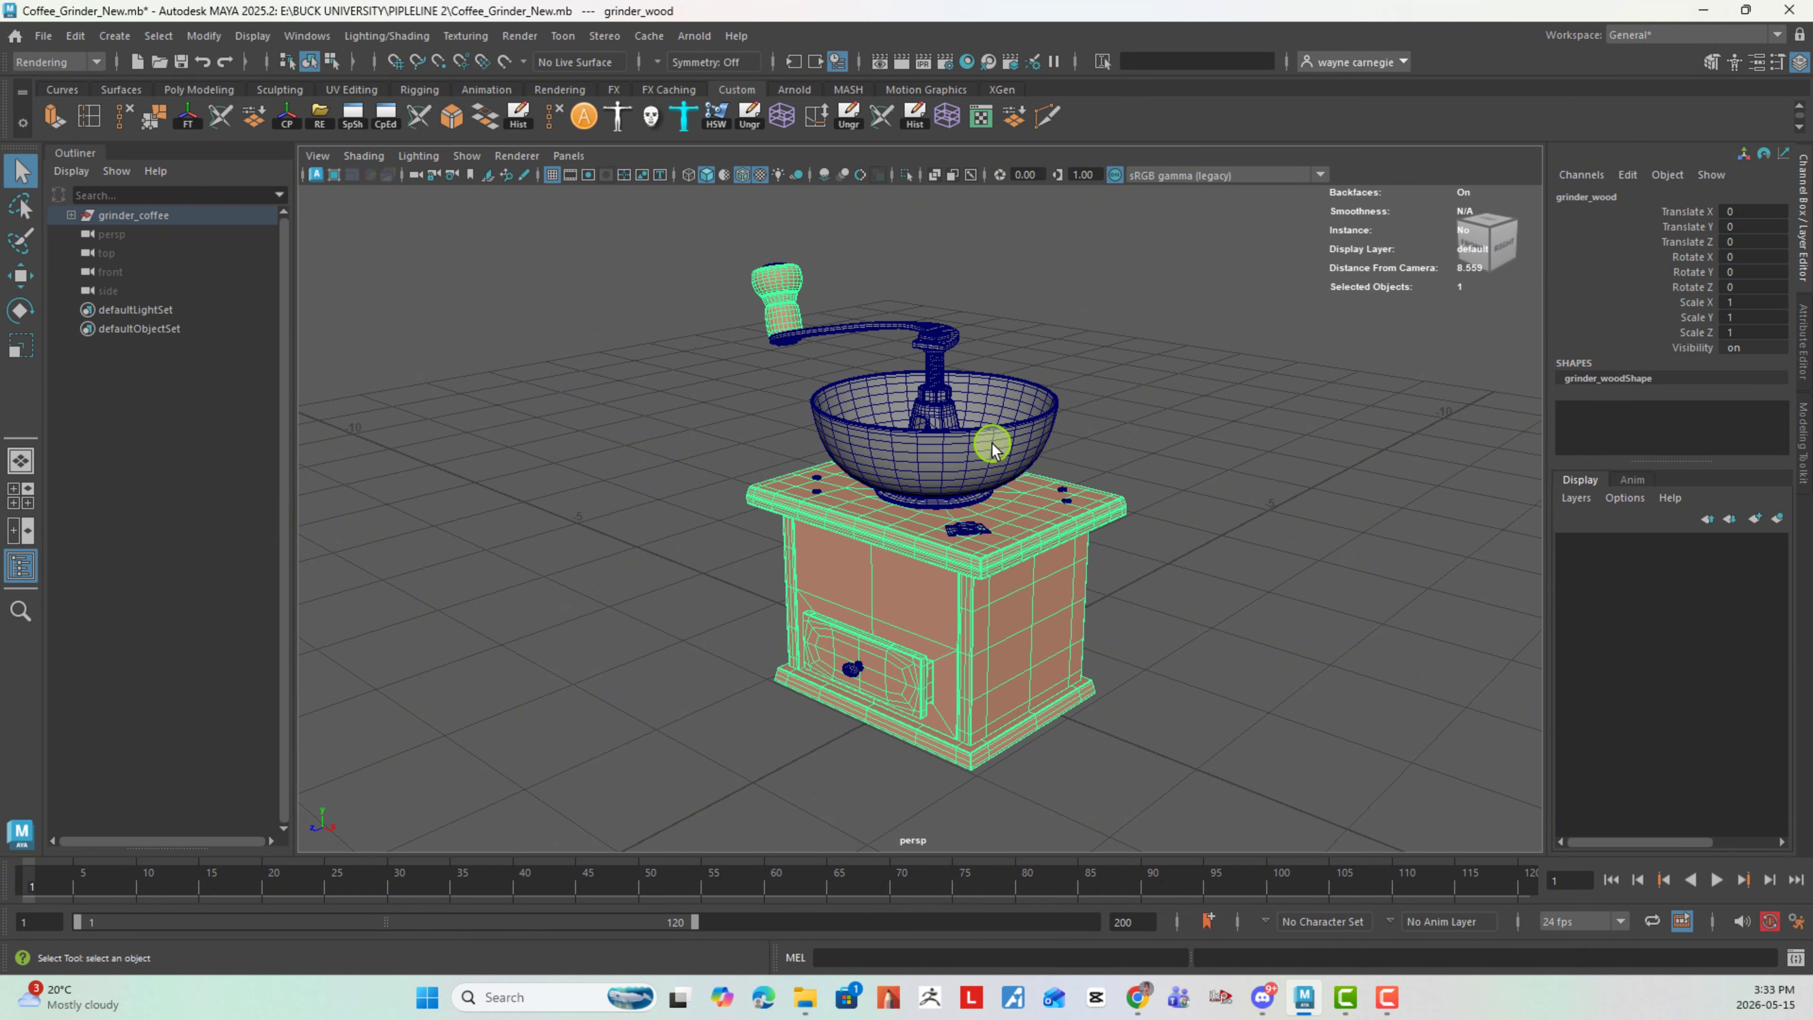
pyautogui.click(1168, 446)
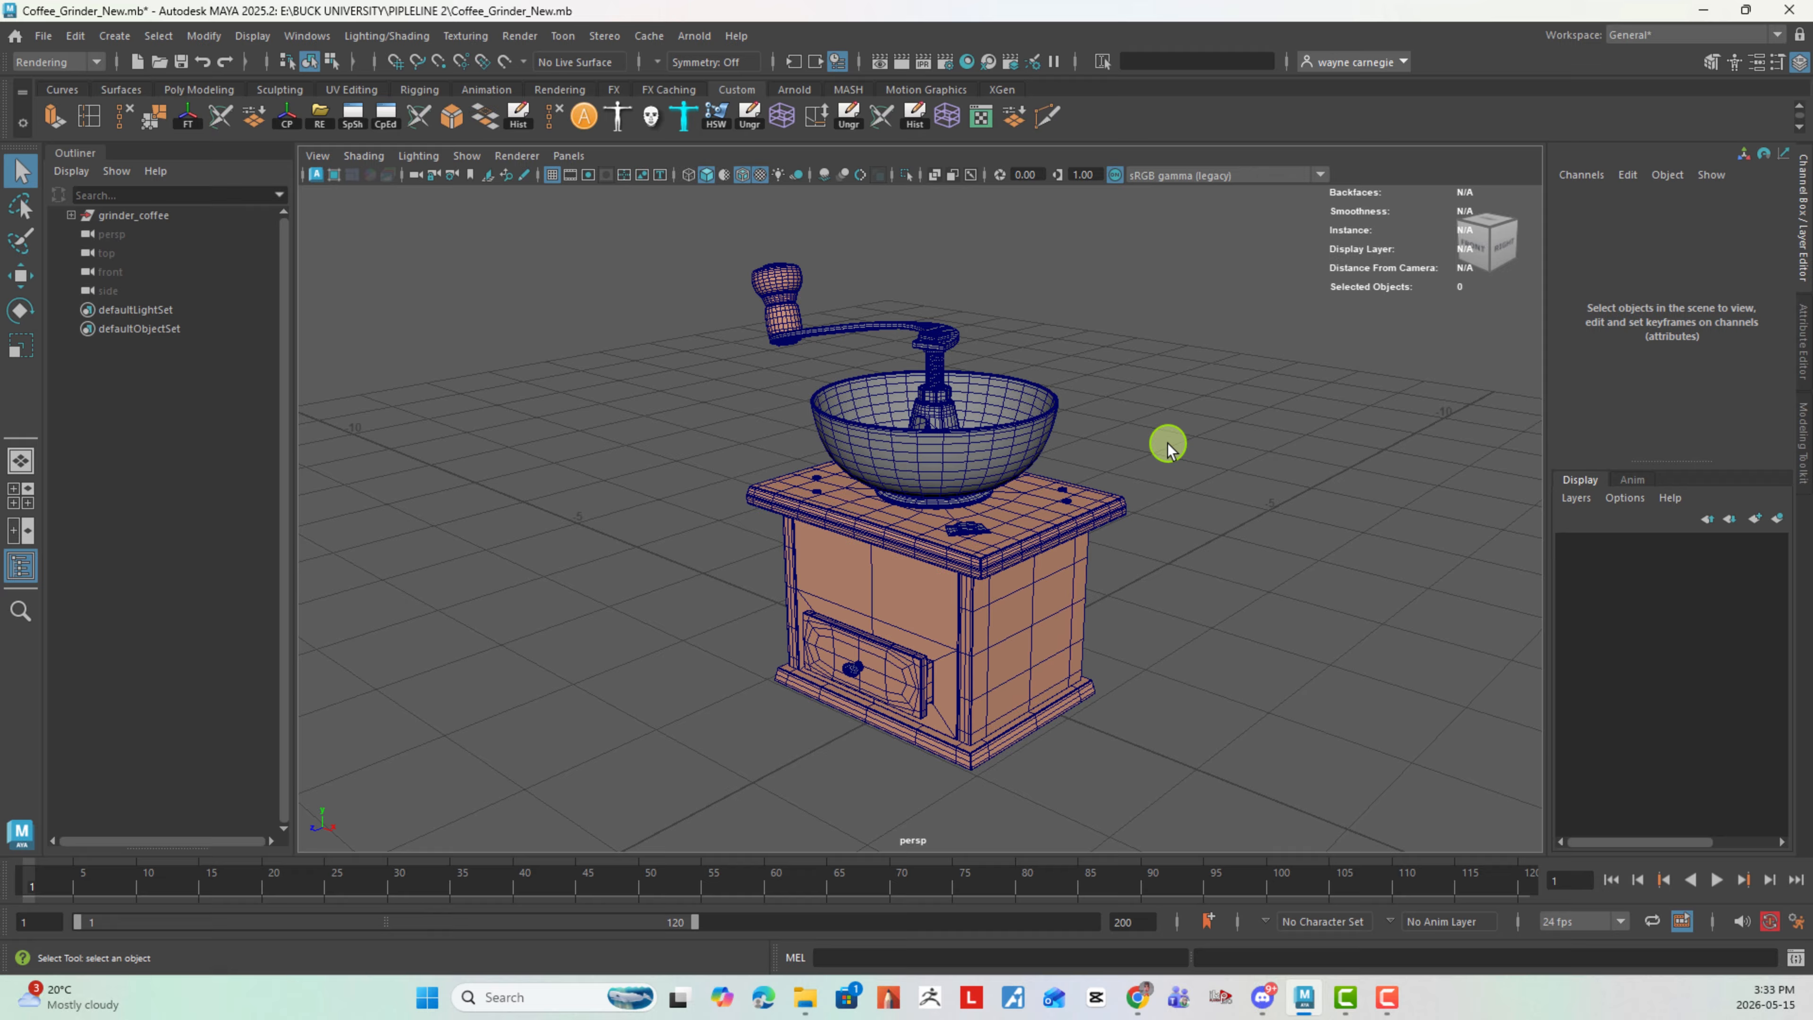
# - Open the UV Editor for the grinder's metal mesh, using the Modeling menu set
pyautogui.click(993, 457)
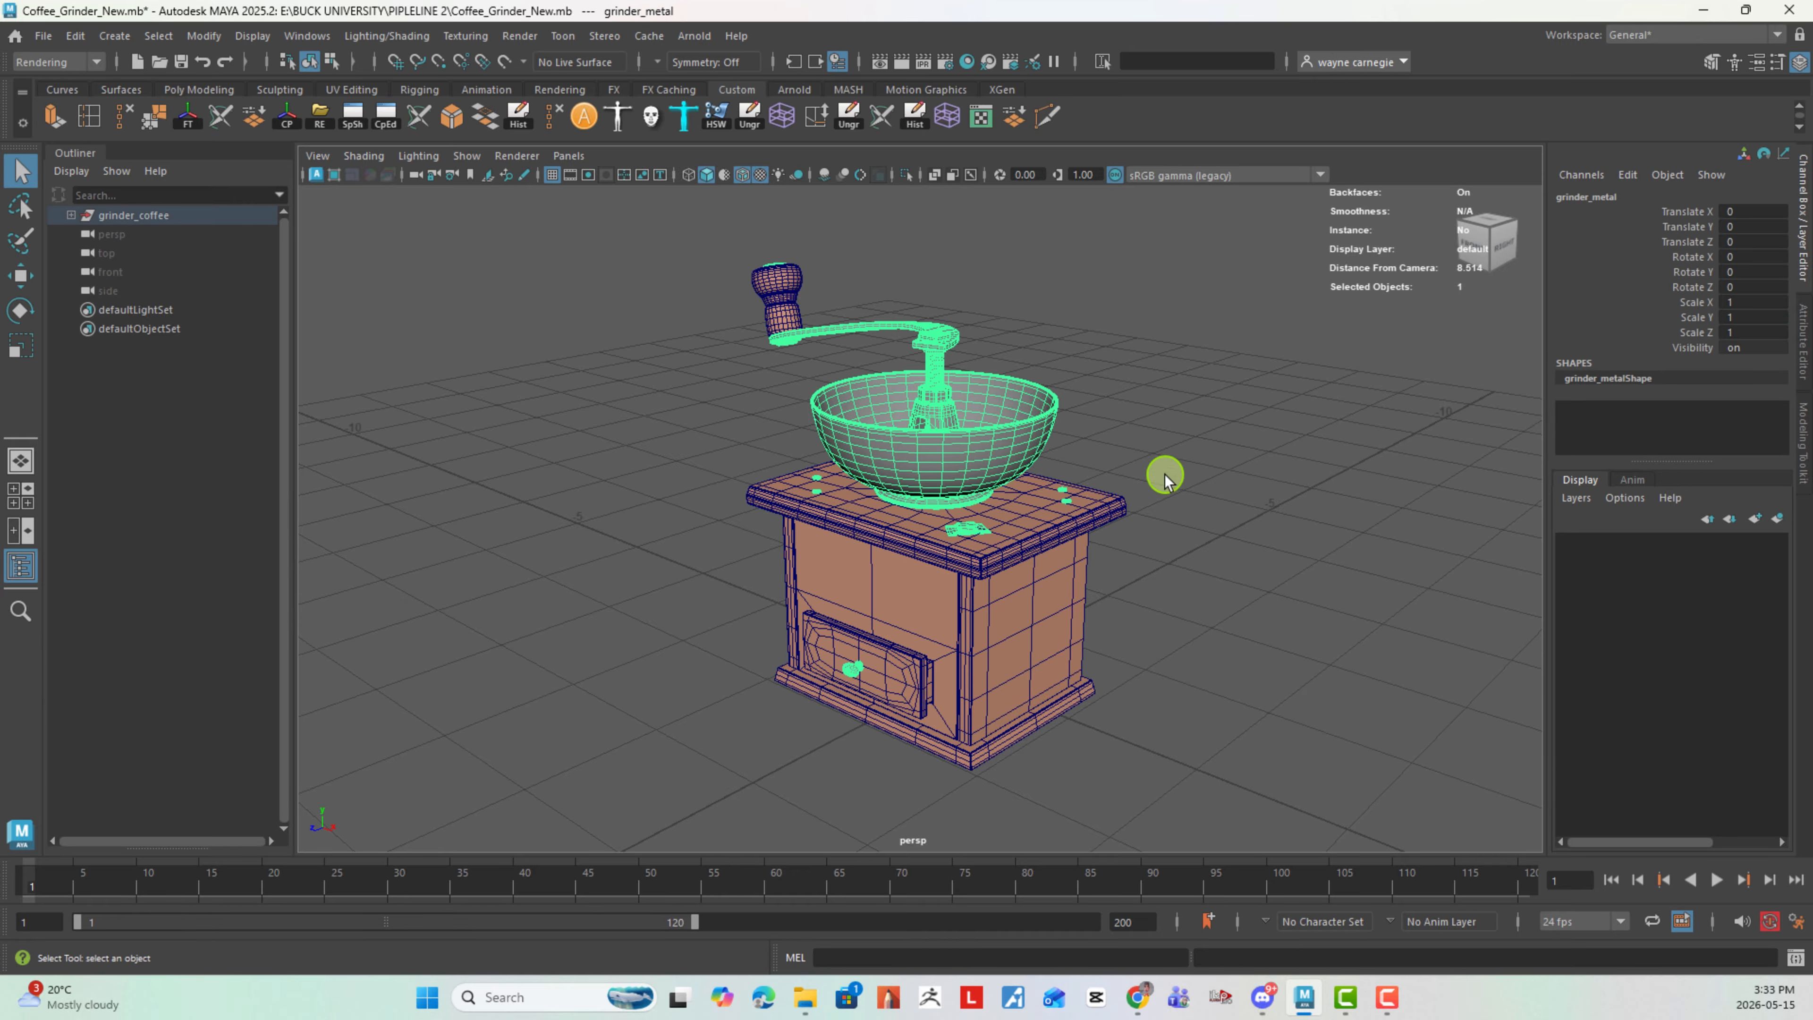
pyautogui.moveTo(1166, 478)
pyautogui.keyDown('alt'); pyautogui.mouseDown()
pyautogui.moveTo(1044, 486)
pyautogui.moveTo(1044, 520)
pyautogui.moveTo(1154, 446)
pyautogui.moveTo(1135, 477)
pyautogui.mouseUp(); pyautogui.keyUp('alt')
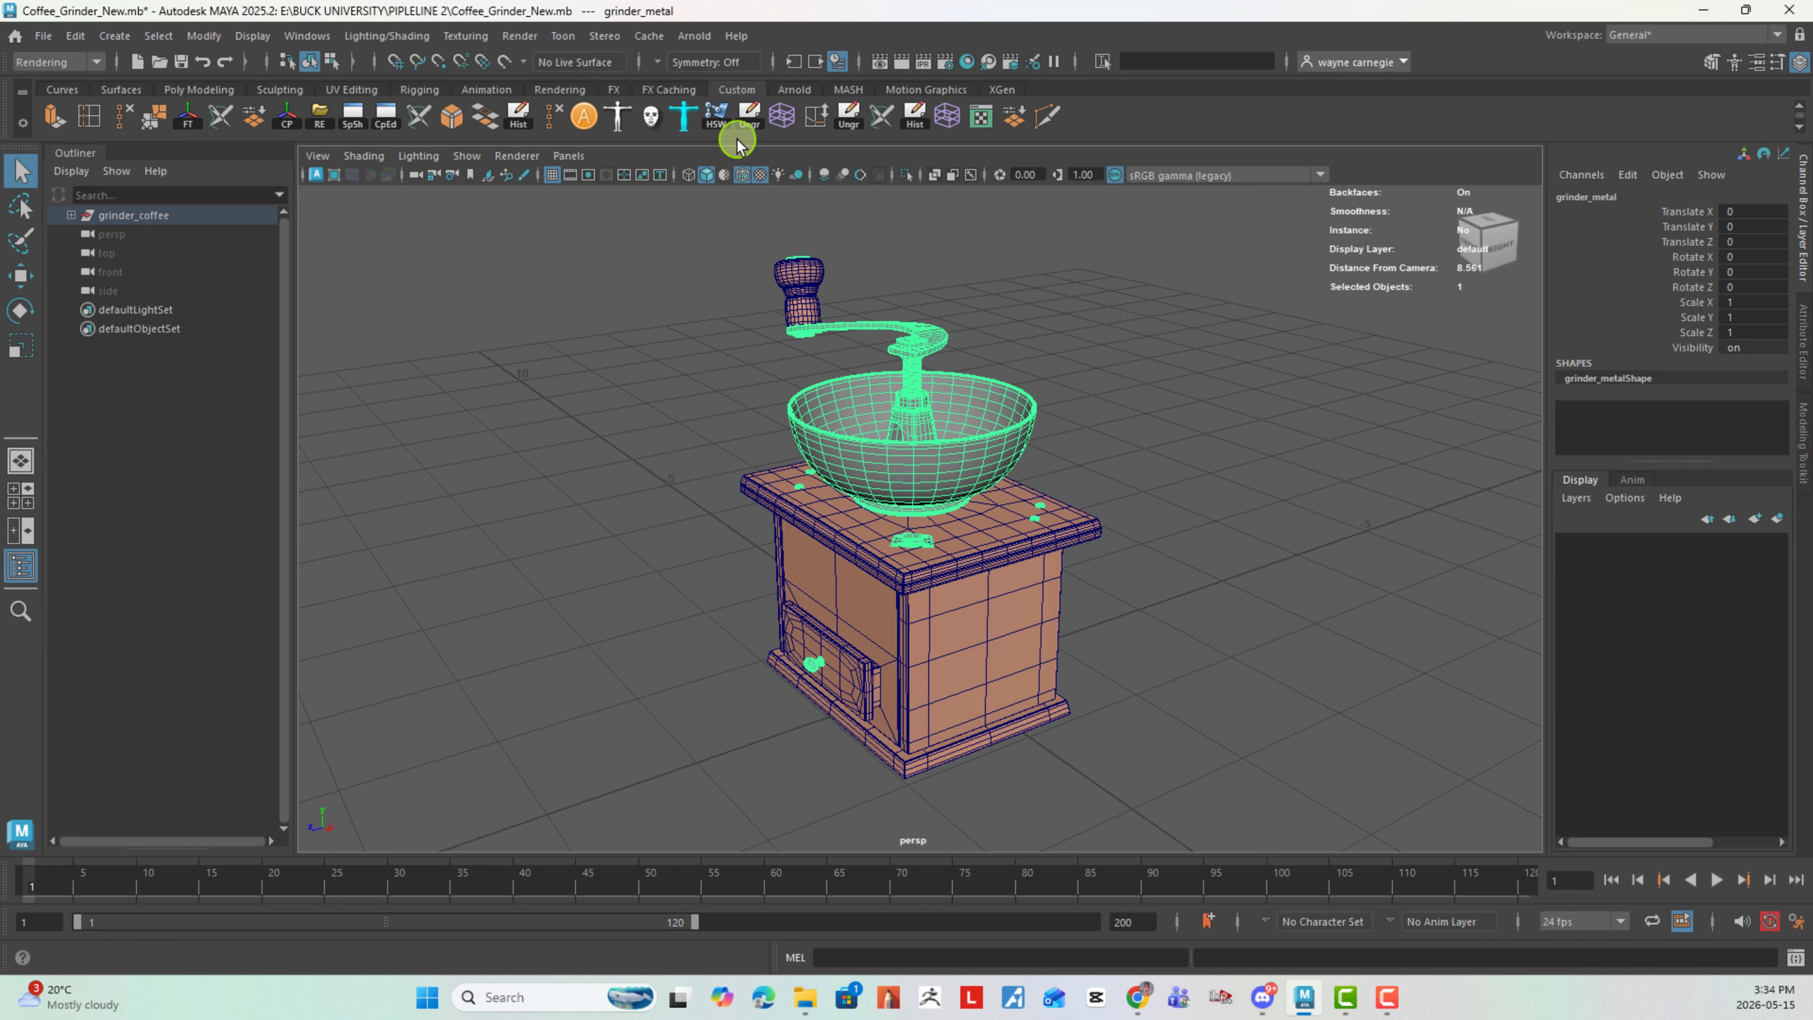
pyautogui.click(75, 62)
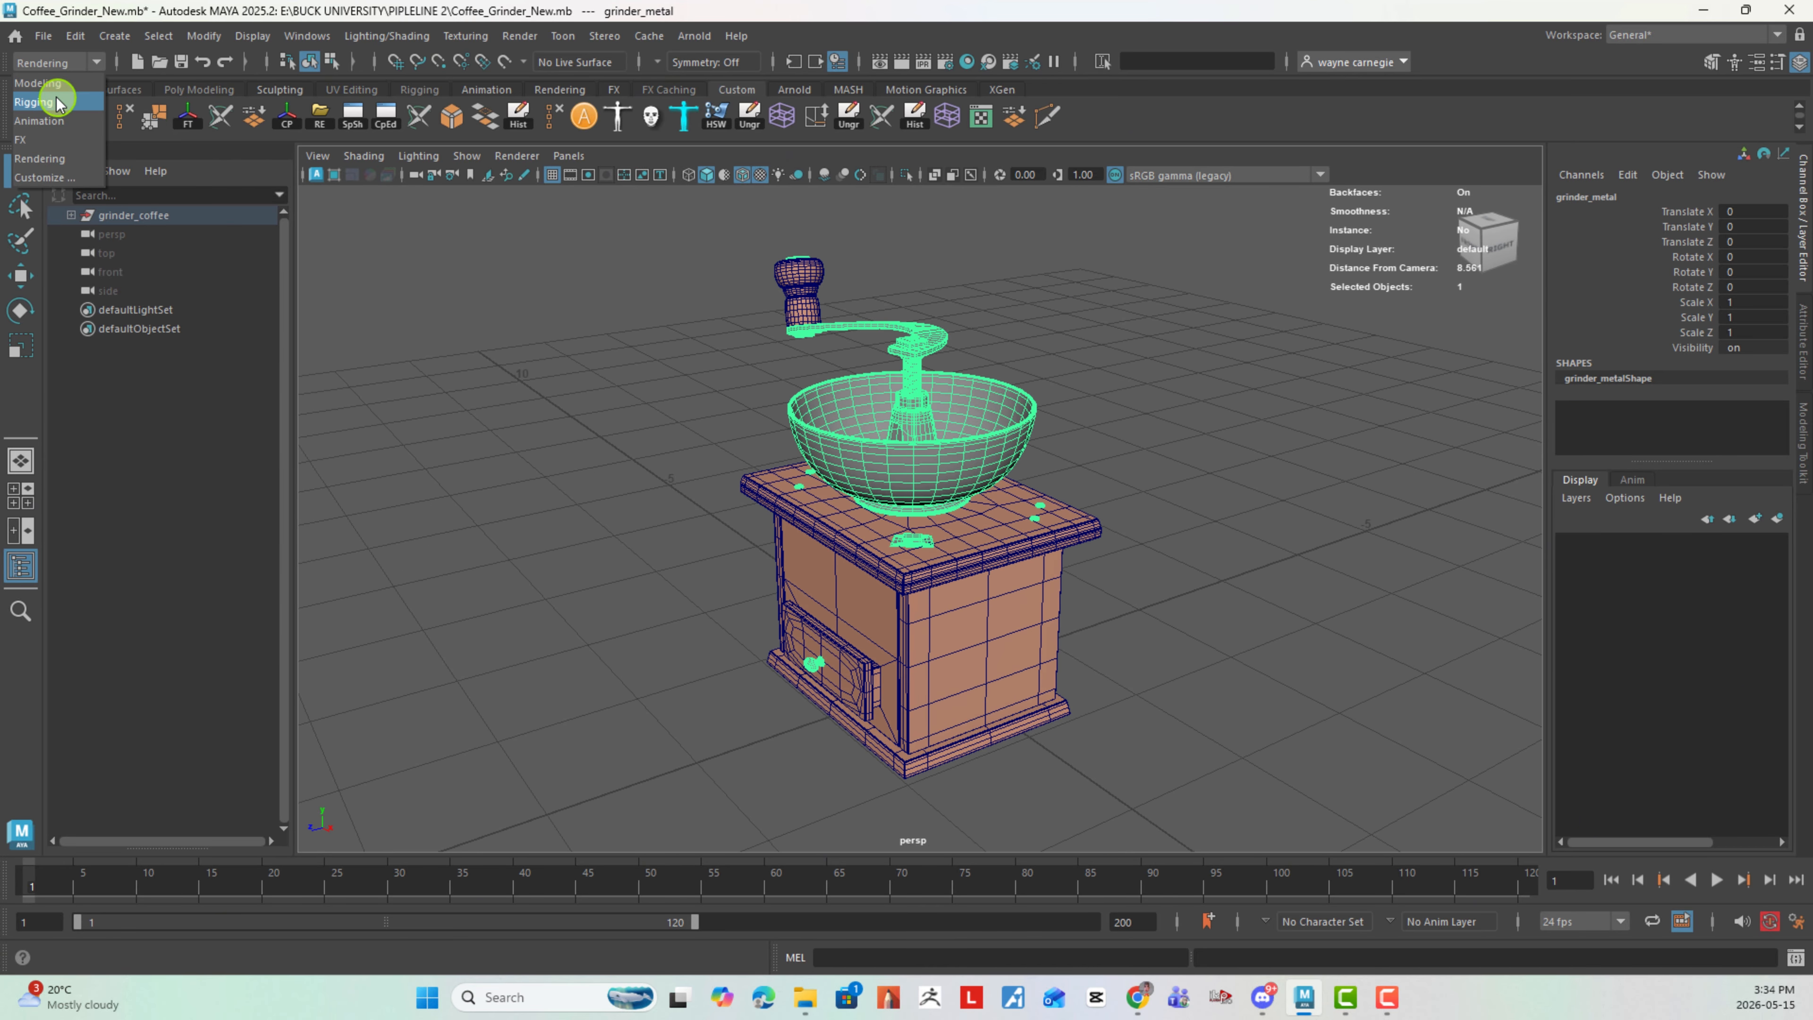
pyautogui.click(39, 83)
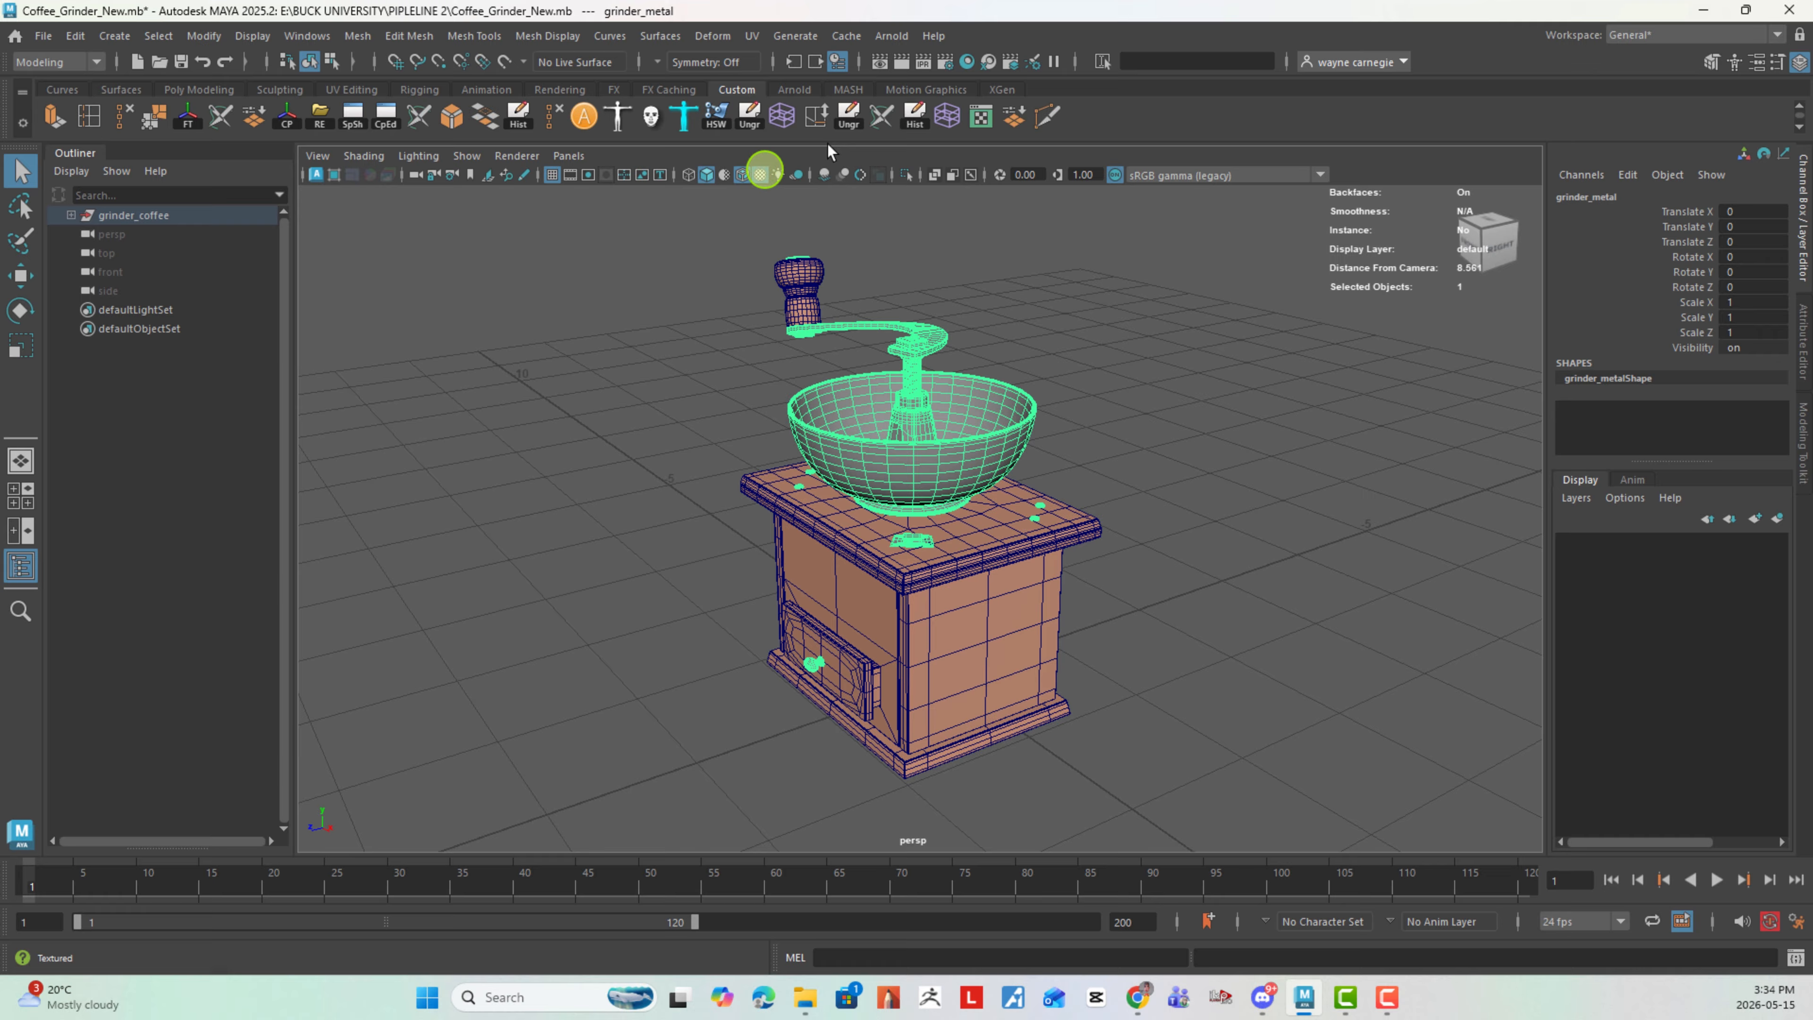
pyautogui.click(745, 41)
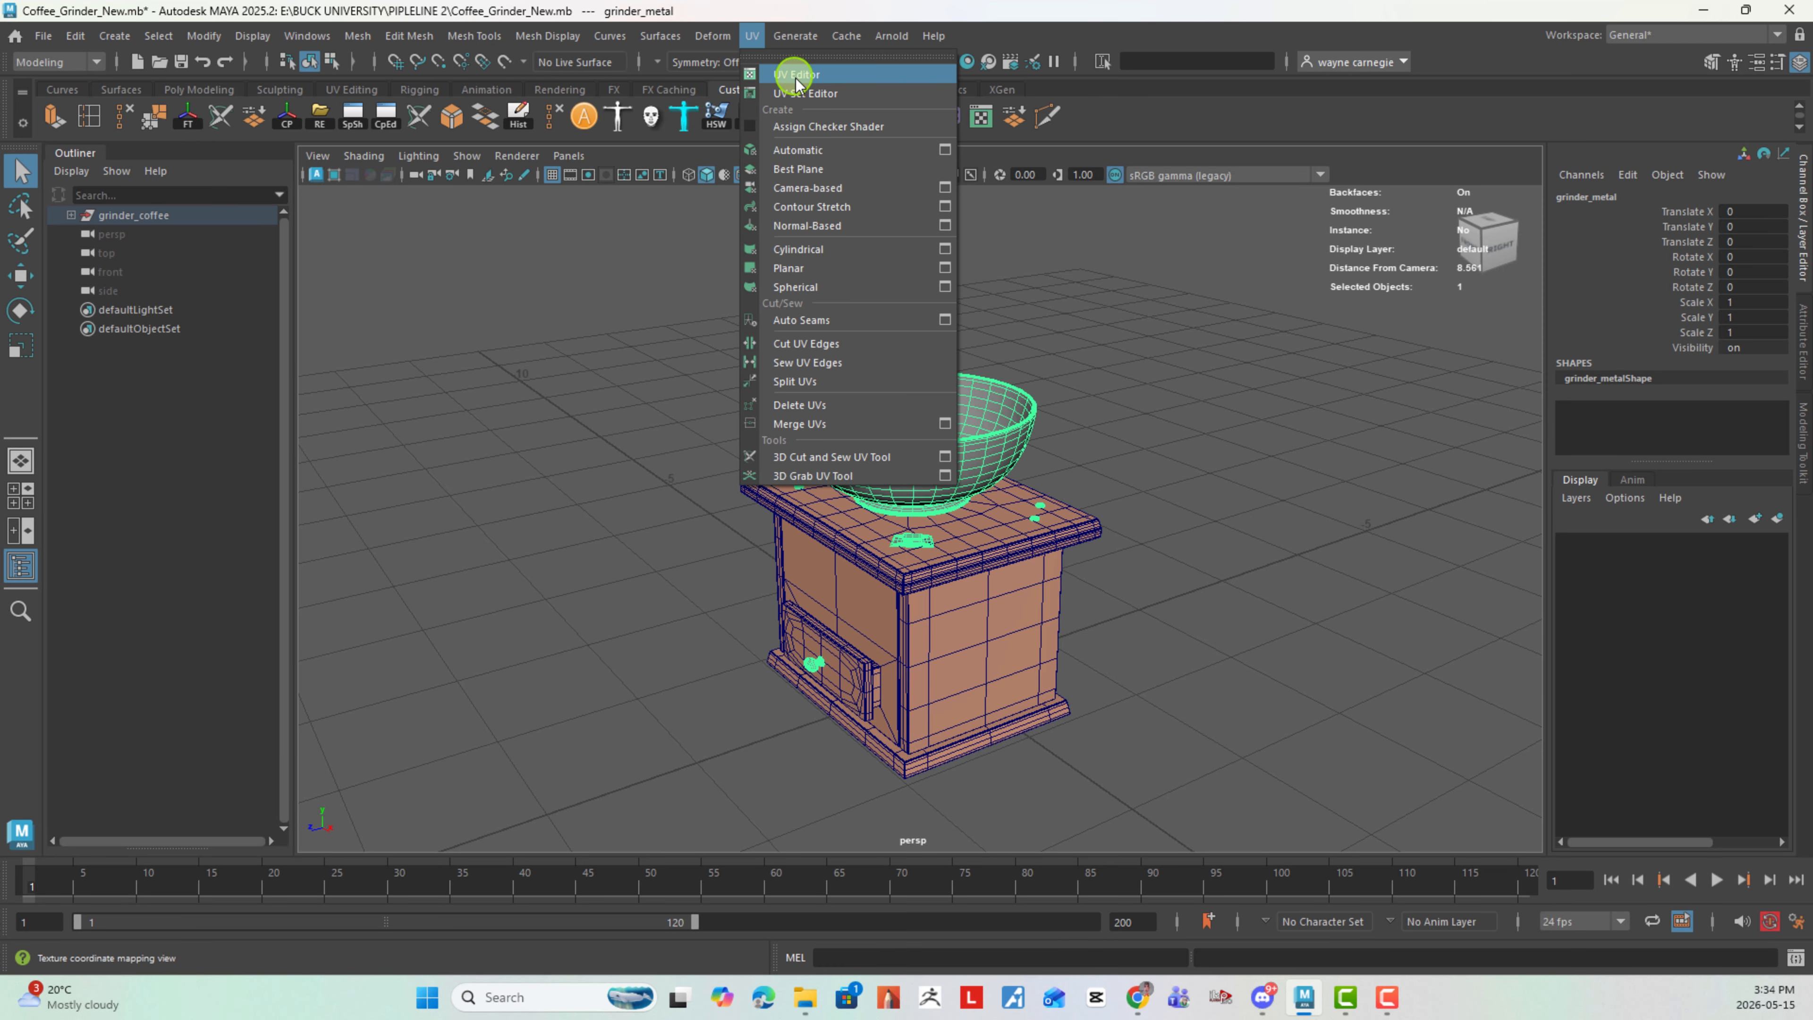
pyautogui.click(798, 69)
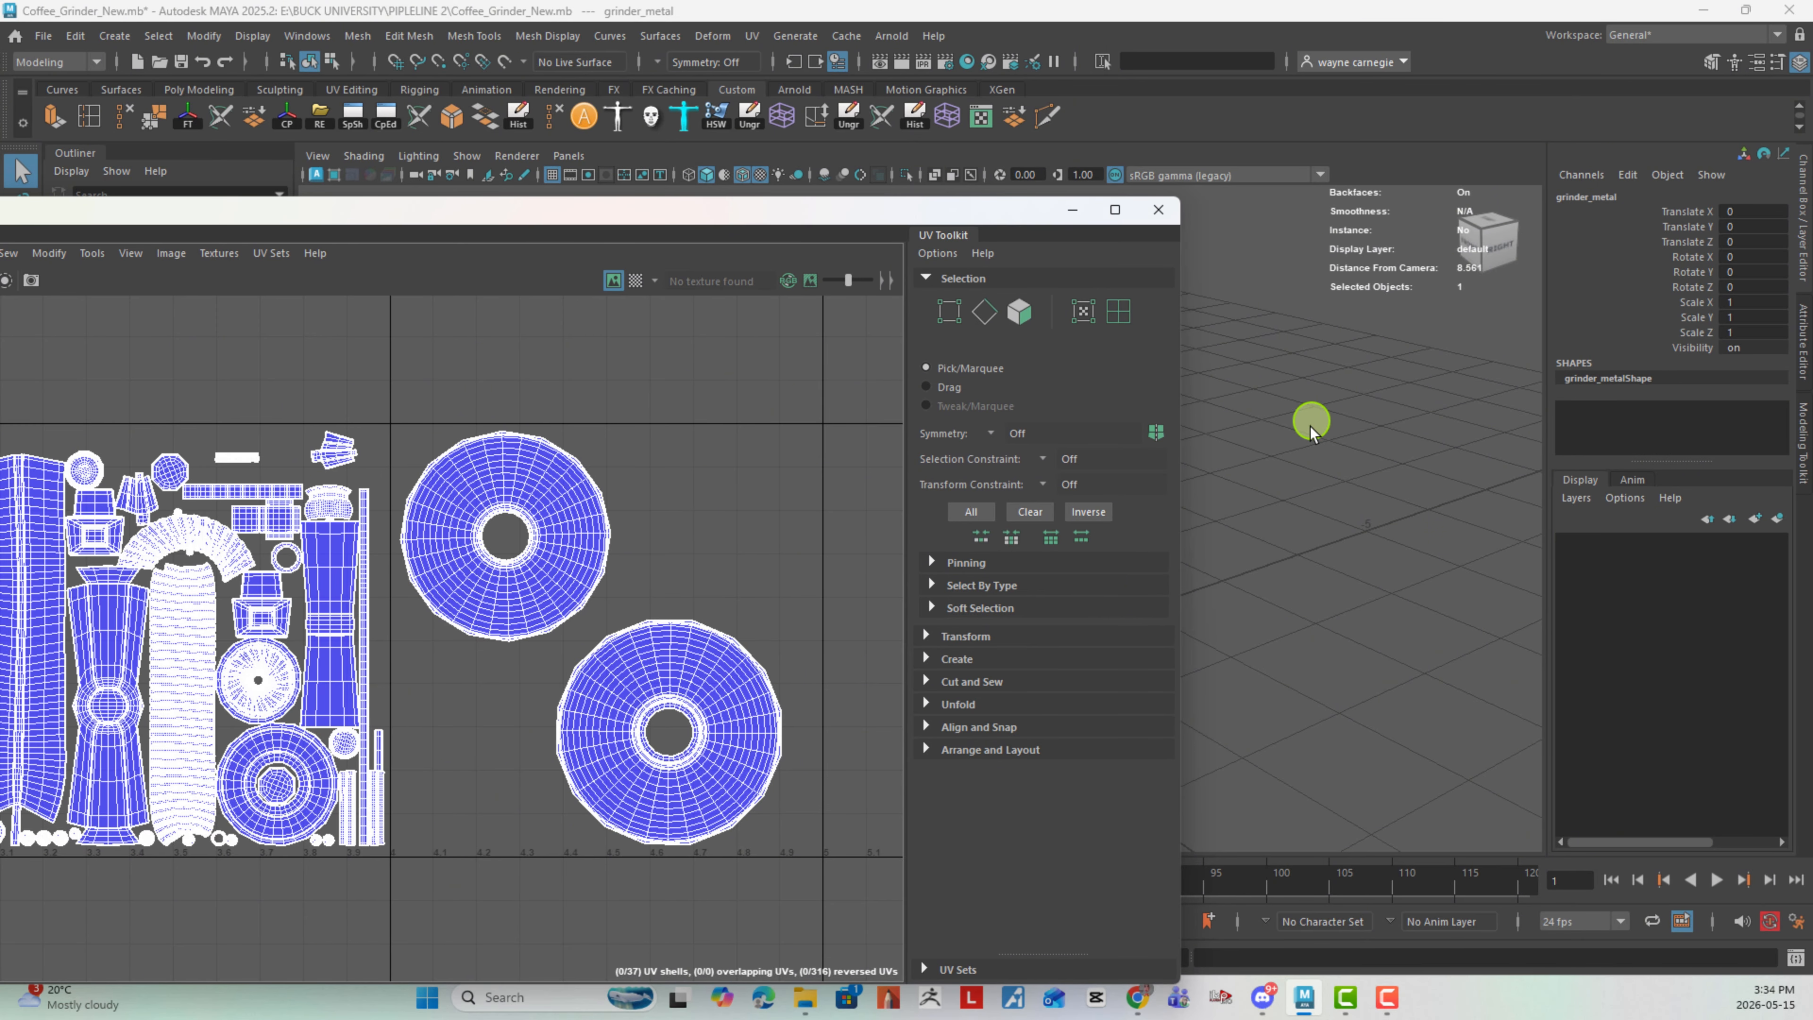
# - Arrange the UV Editor window beside the grinder so both the UV layout and the model are in view
pyautogui.keyDown('alt'); pyautogui.moveTo(1312, 427); pyautogui.dragTo(1519, 488, button='middle'); pyautogui.keyUp('alt')
pyautogui.keyDown('alt'); pyautogui.moveTo(1380, 461); pyautogui.dragTo(1226, 437, button='right'); pyautogui.keyUp('alt')
pyautogui.keyDown('alt'); pyautogui.moveTo(1227, 437); pyautogui.dragTo(1578, 475, button='middle'); pyautogui.keyUp('alt')
pyautogui.keyDown('alt'); pyautogui.moveTo(1578, 475); pyautogui.dragTo(1531, 472, button='right'); pyautogui.keyUp('alt')
pyautogui.keyDown('alt'); pyautogui.moveTo(1530, 477); pyautogui.dragTo(1421, 397, button='middle'); pyautogui.keyUp('alt')
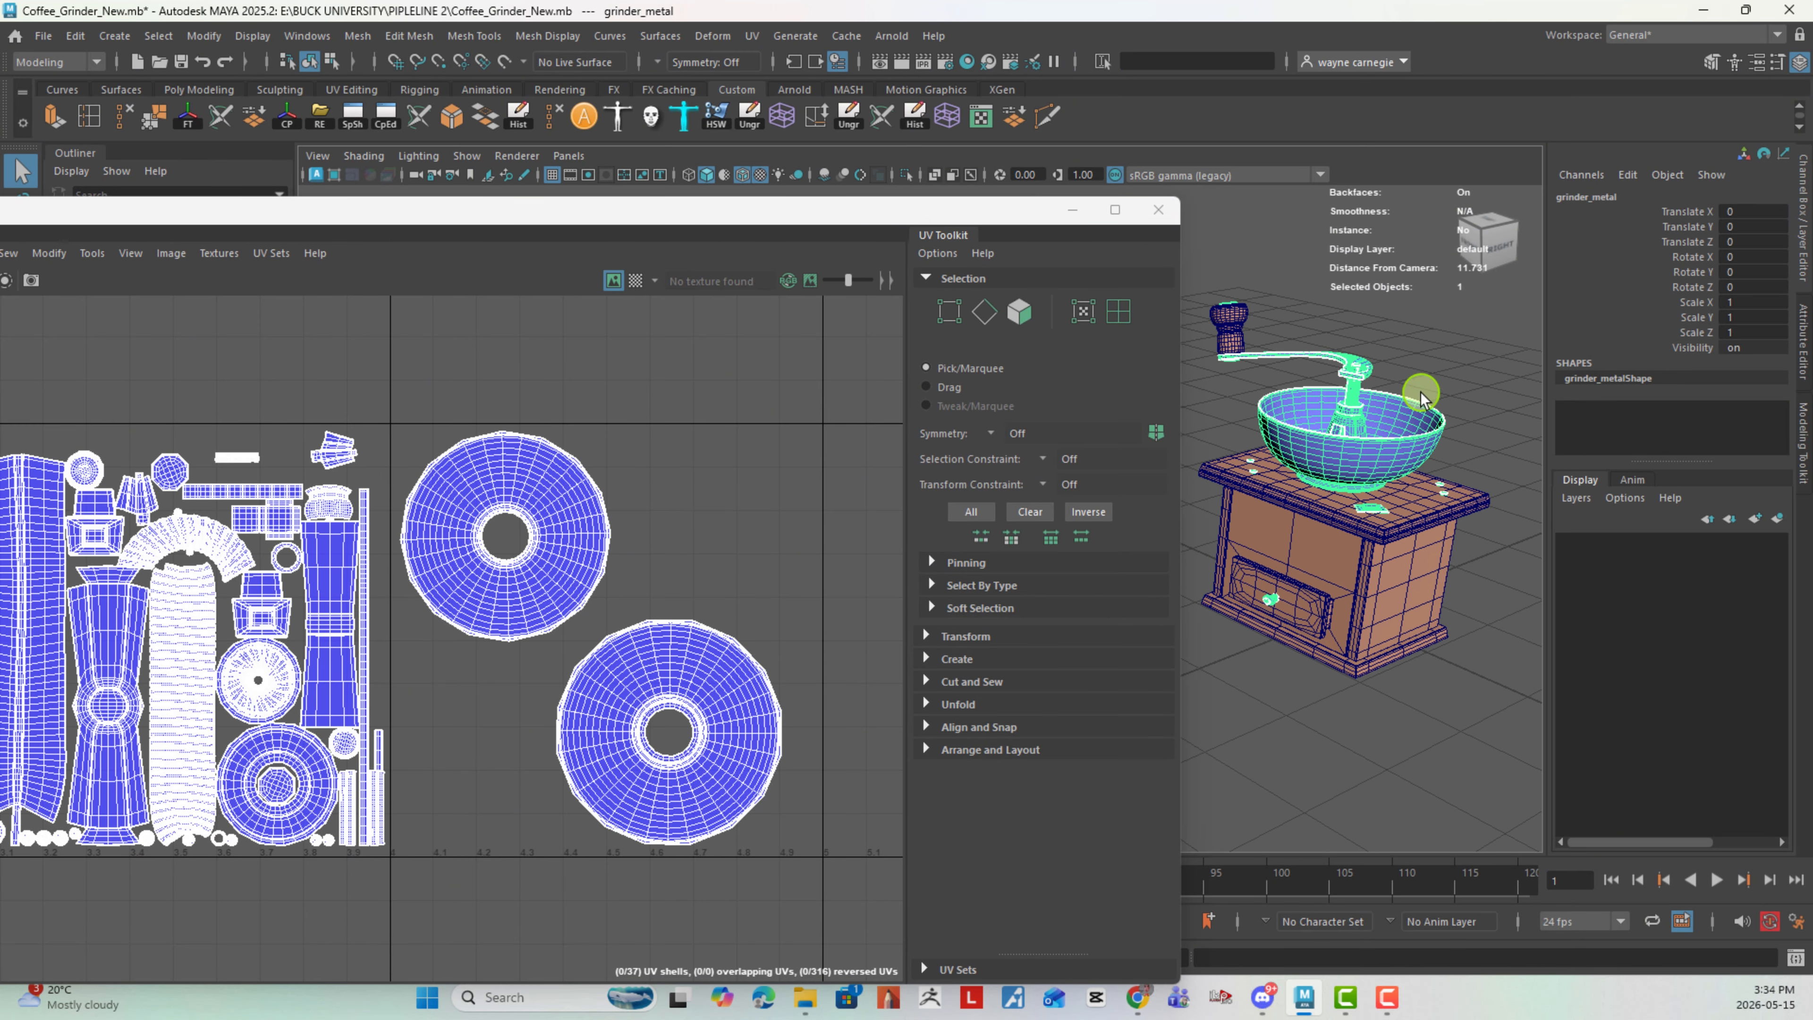
# - Delete the existing UVs of the grinder's wood mesh
pyautogui.click(1381, 547)
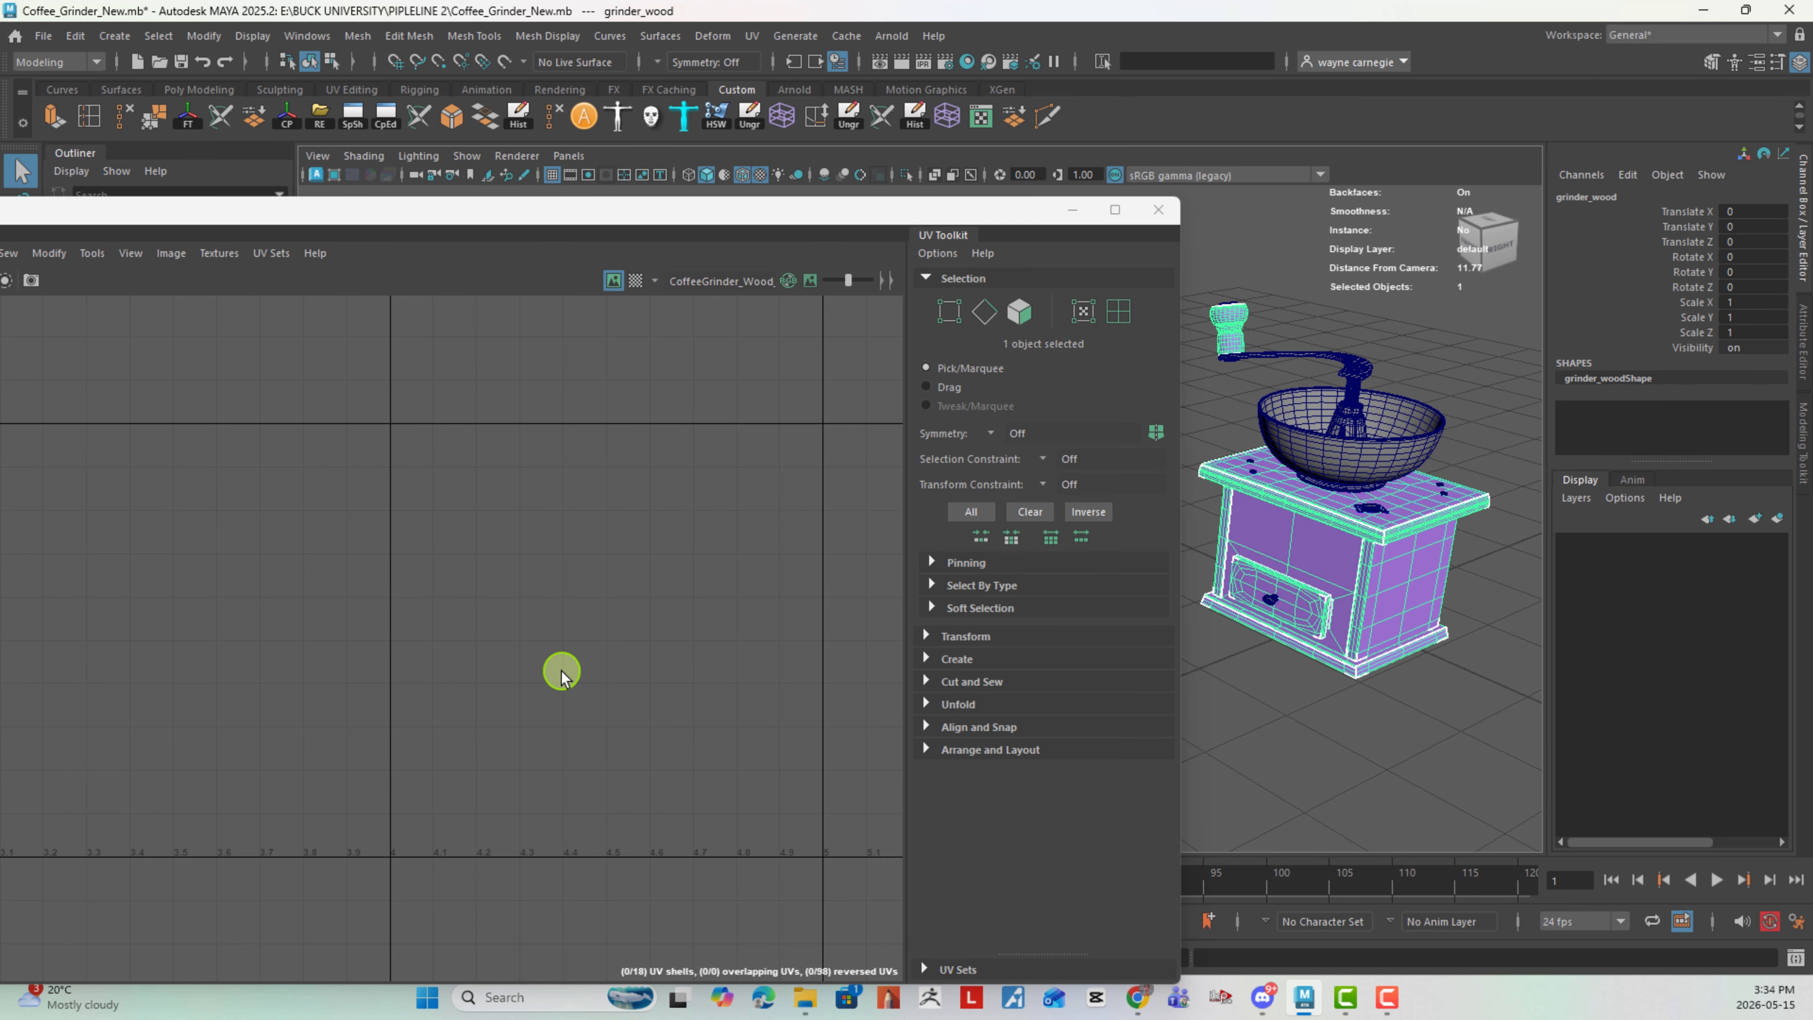
pyautogui.press('f')
pyautogui.scroll(-2, 563, 675)
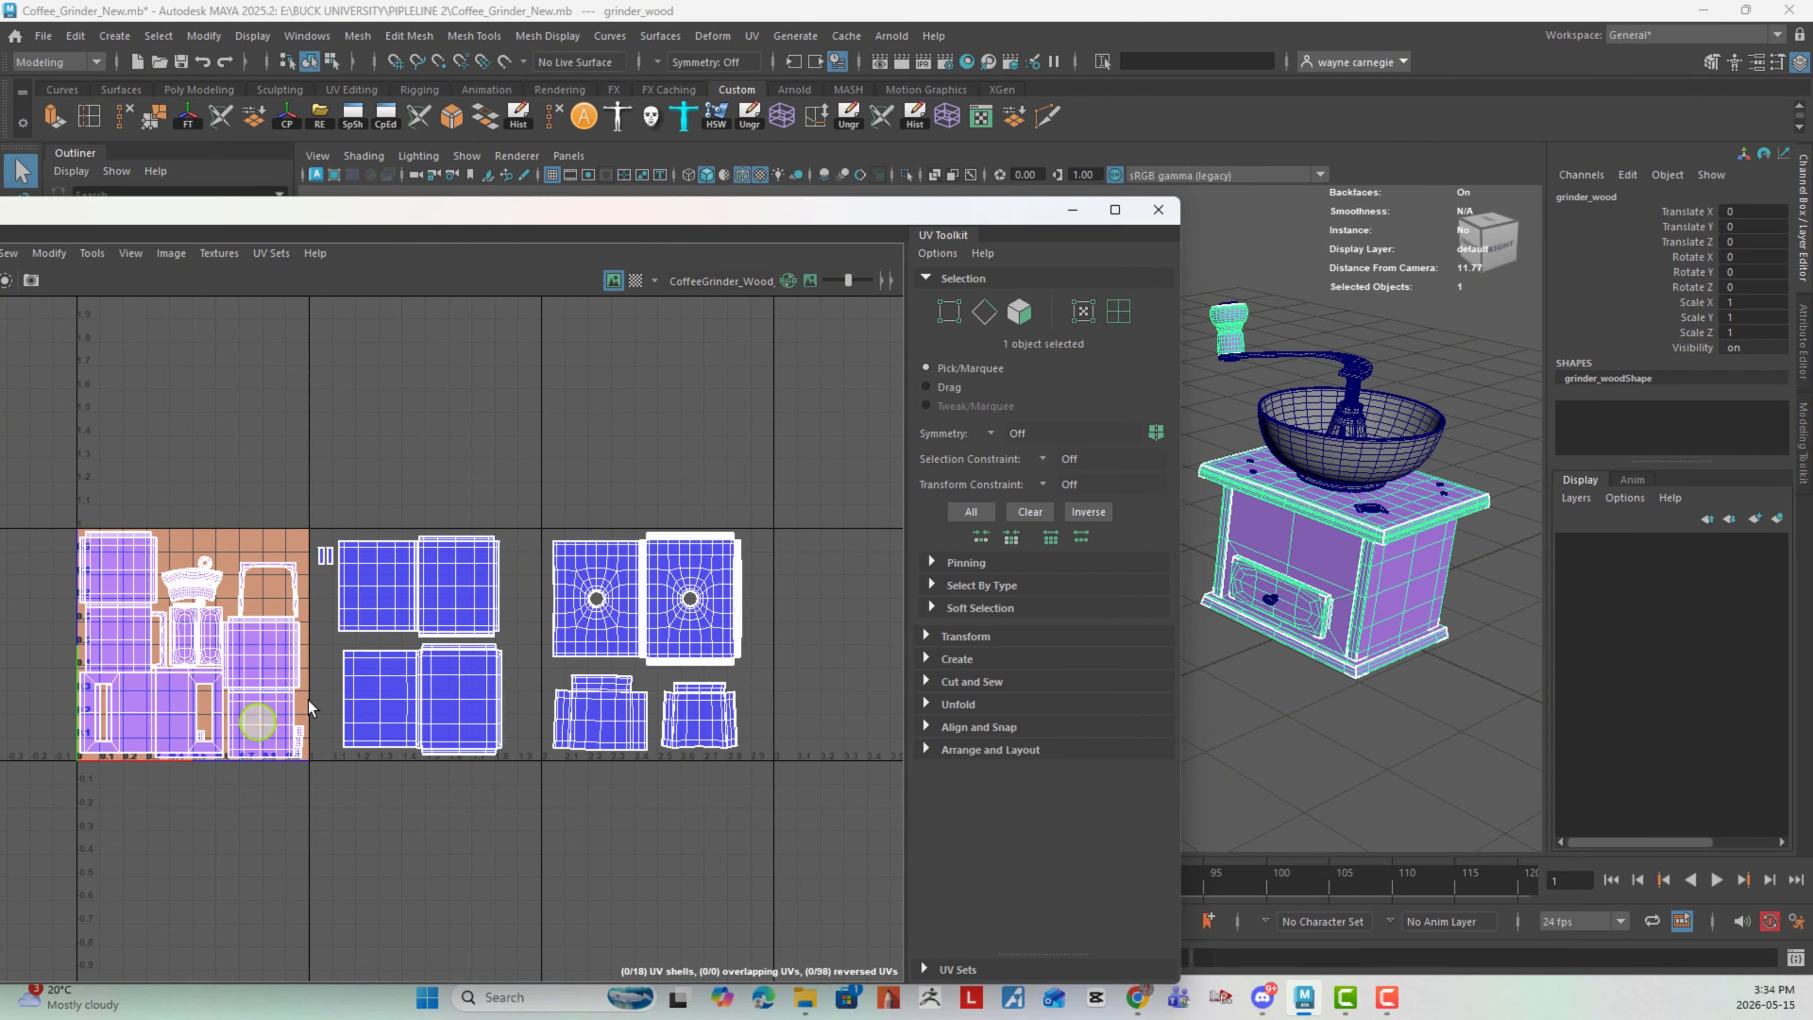
pyautogui.click(752, 36)
pyautogui.click(816, 406)
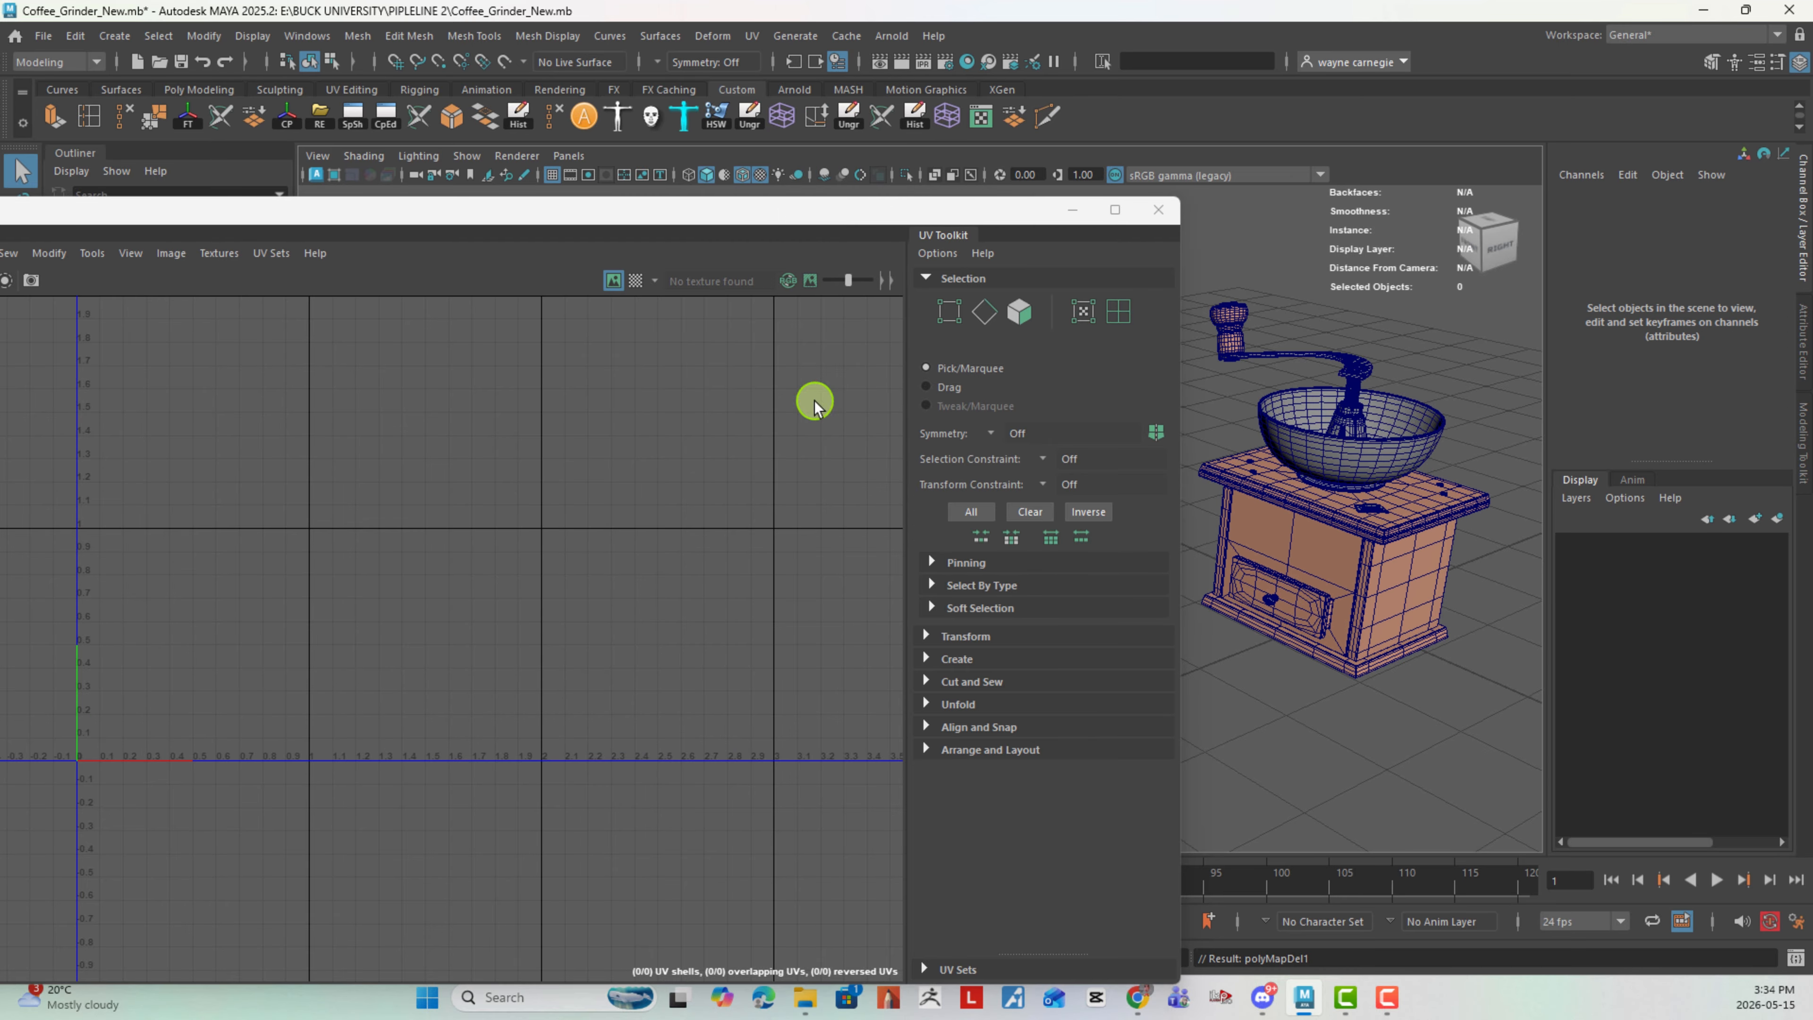
# - Delete the existing UVs of the grinder's metal mesh and check both meshes for leftover UVs
pyautogui.click(1405, 421)
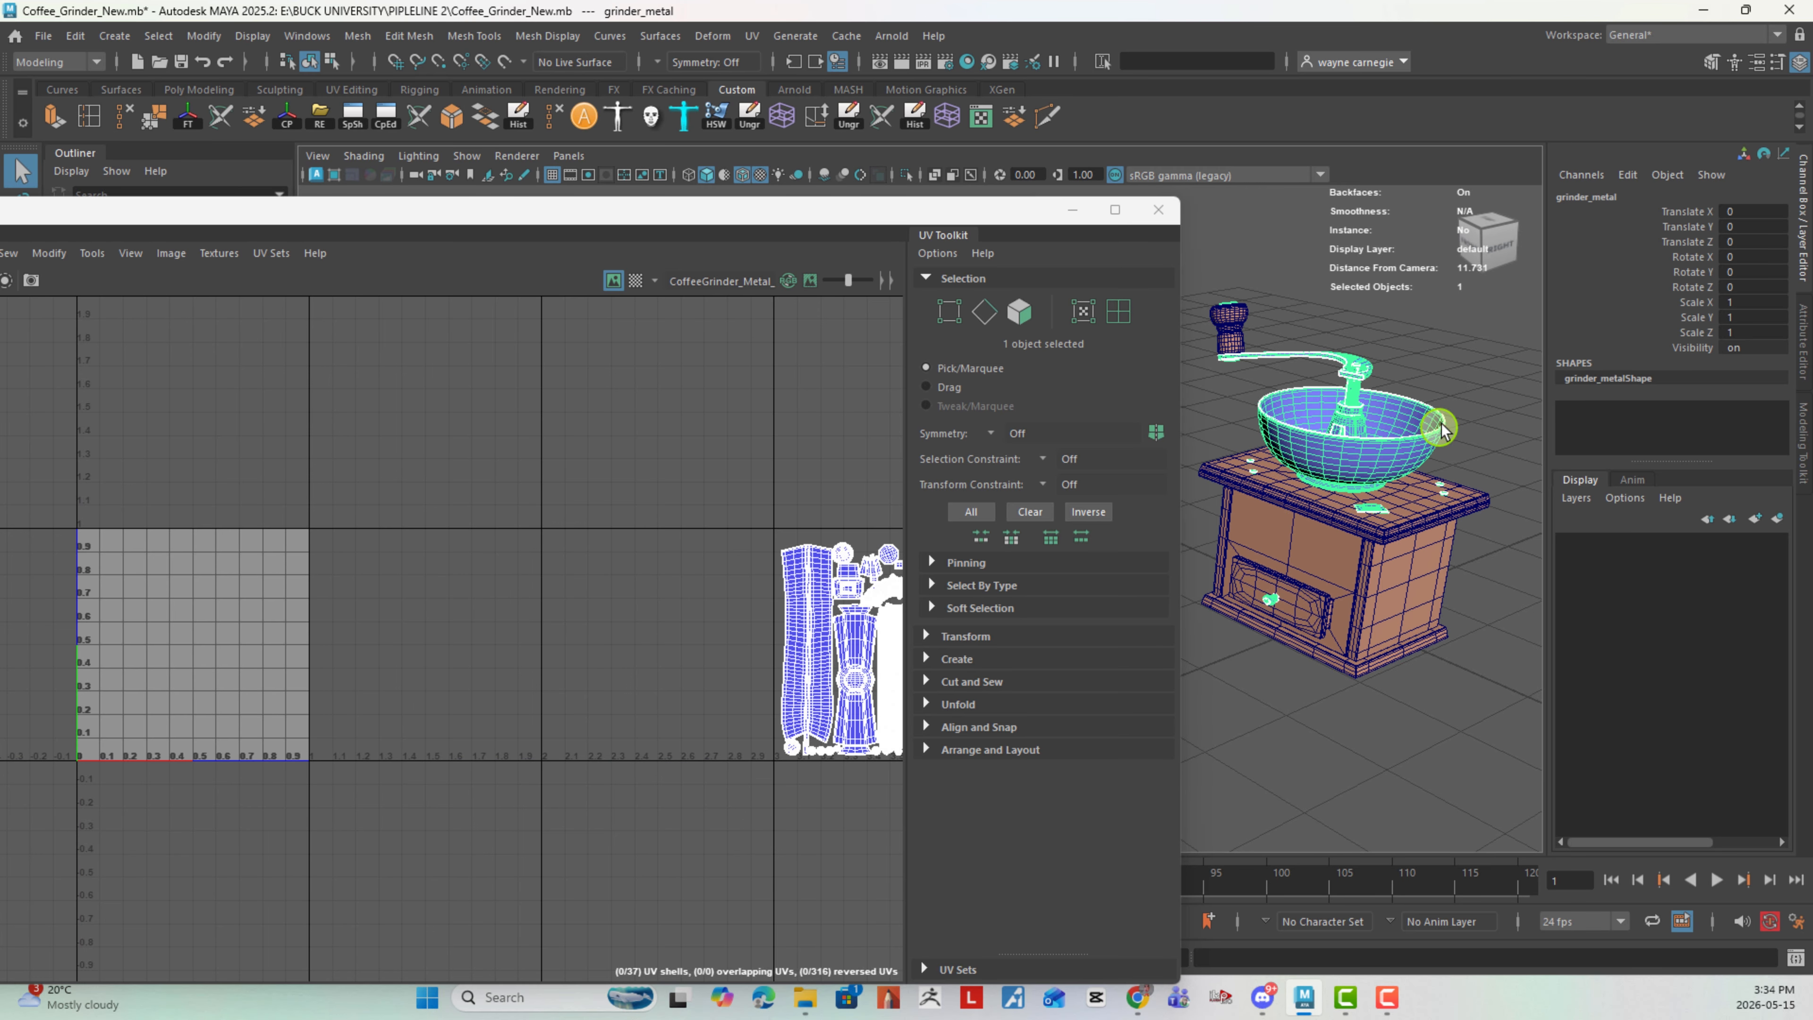
pyautogui.click(752, 36)
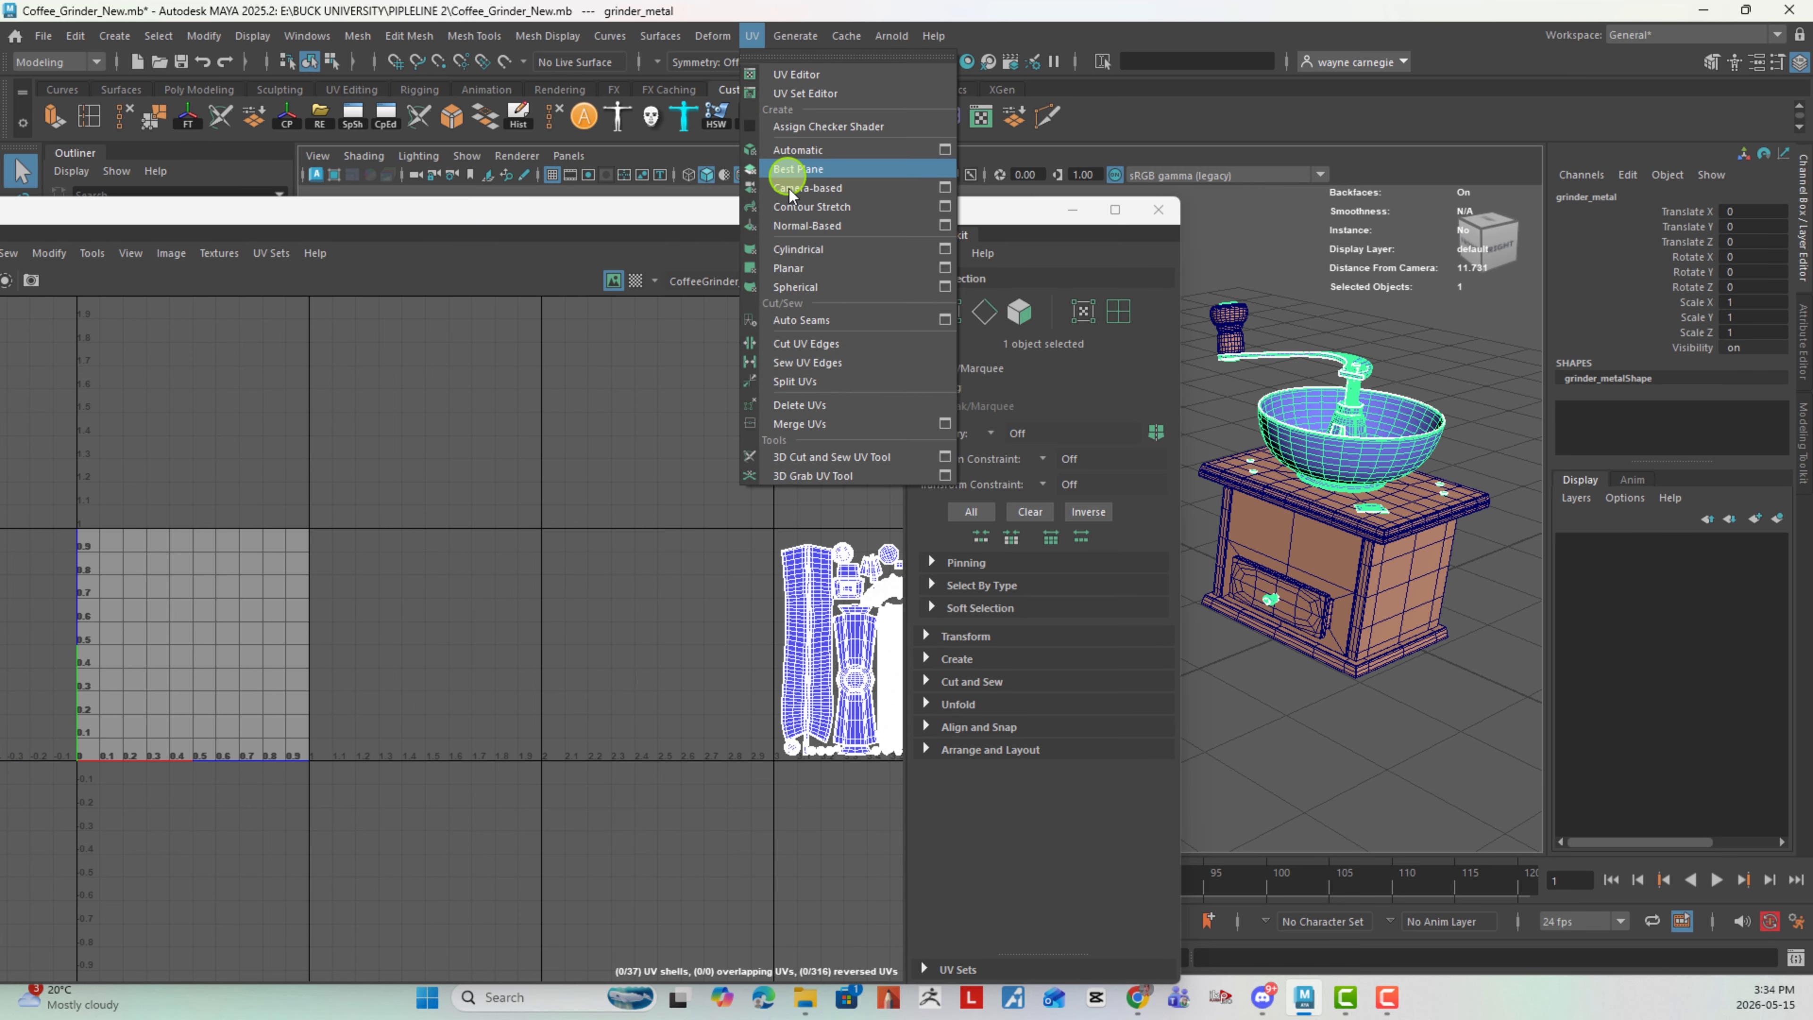
pyautogui.click(830, 412)
pyautogui.click(1368, 494)
pyautogui.moveTo(1299, 325); pyautogui.dragTo(1465, 693)
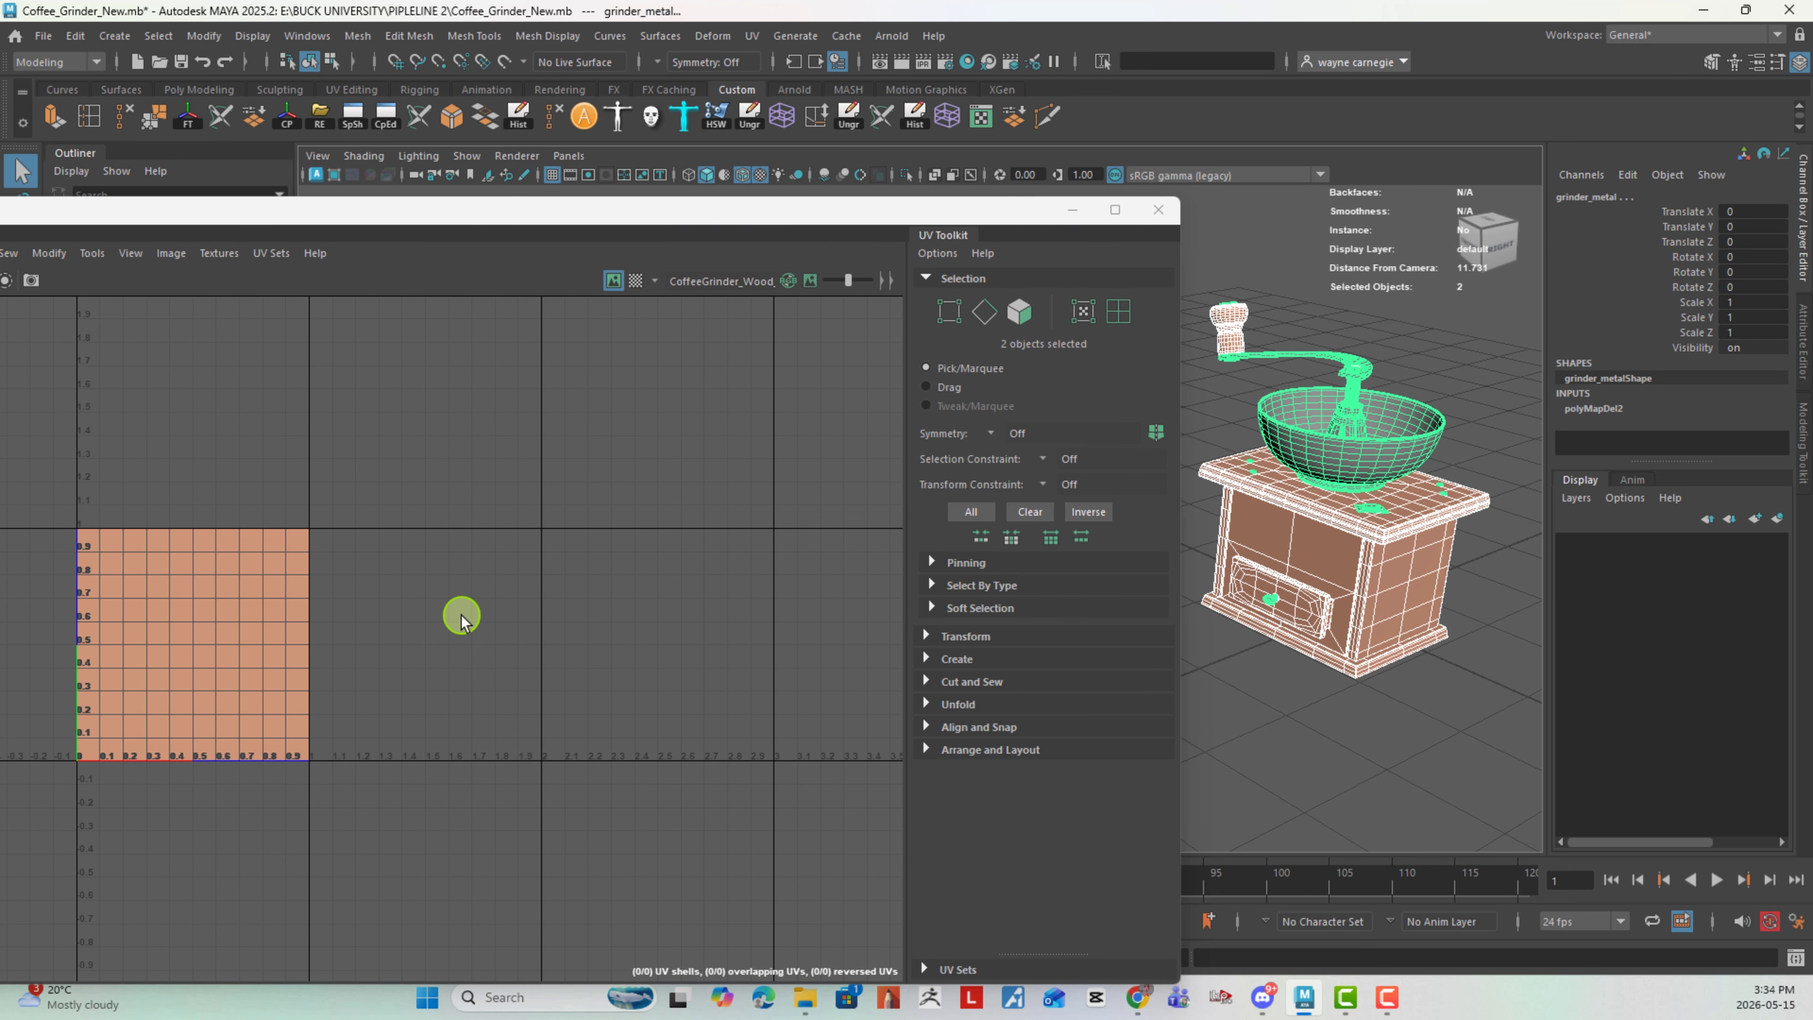
pyautogui.click(1463, 590)
pyautogui.click(1382, 570)
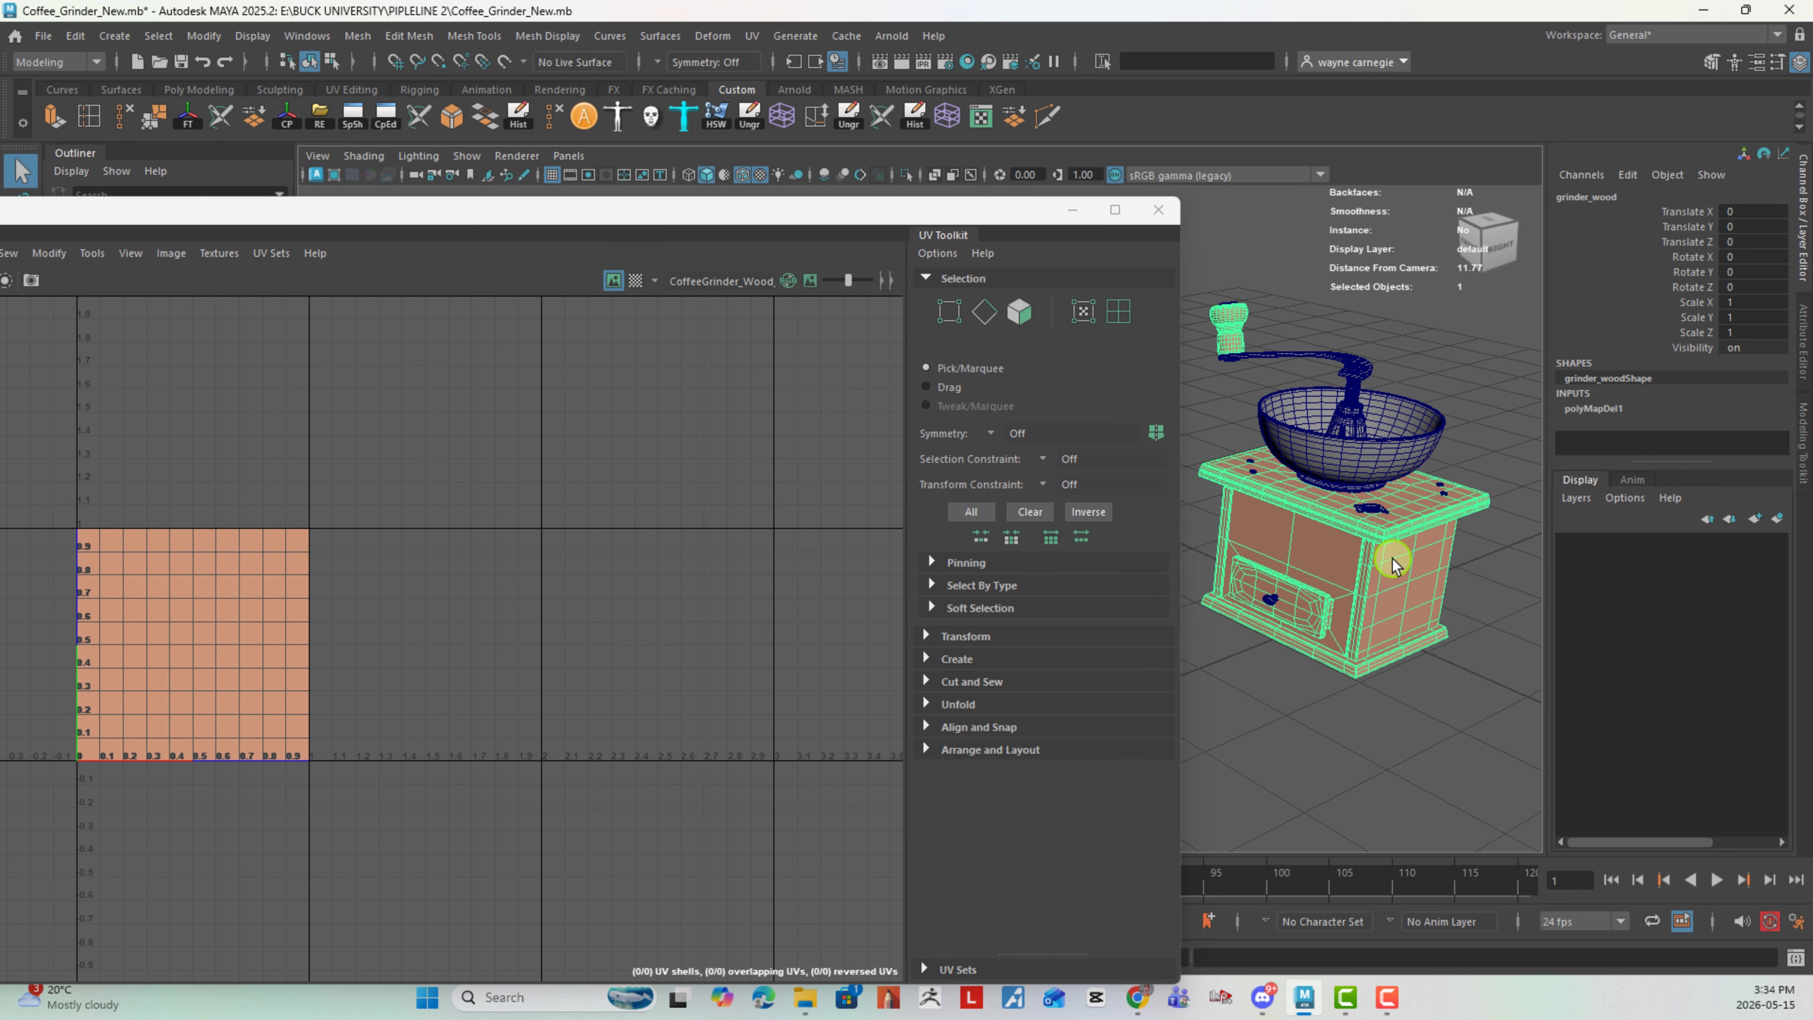
# - Shrink the UV Editor window and position it so the whole grinder can be seen next to it
pyautogui.moveTo(1184, 411); pyautogui.dragTo(903, 411)
pyautogui.moveTo(583, 215); pyautogui.dragTo(830, 202)
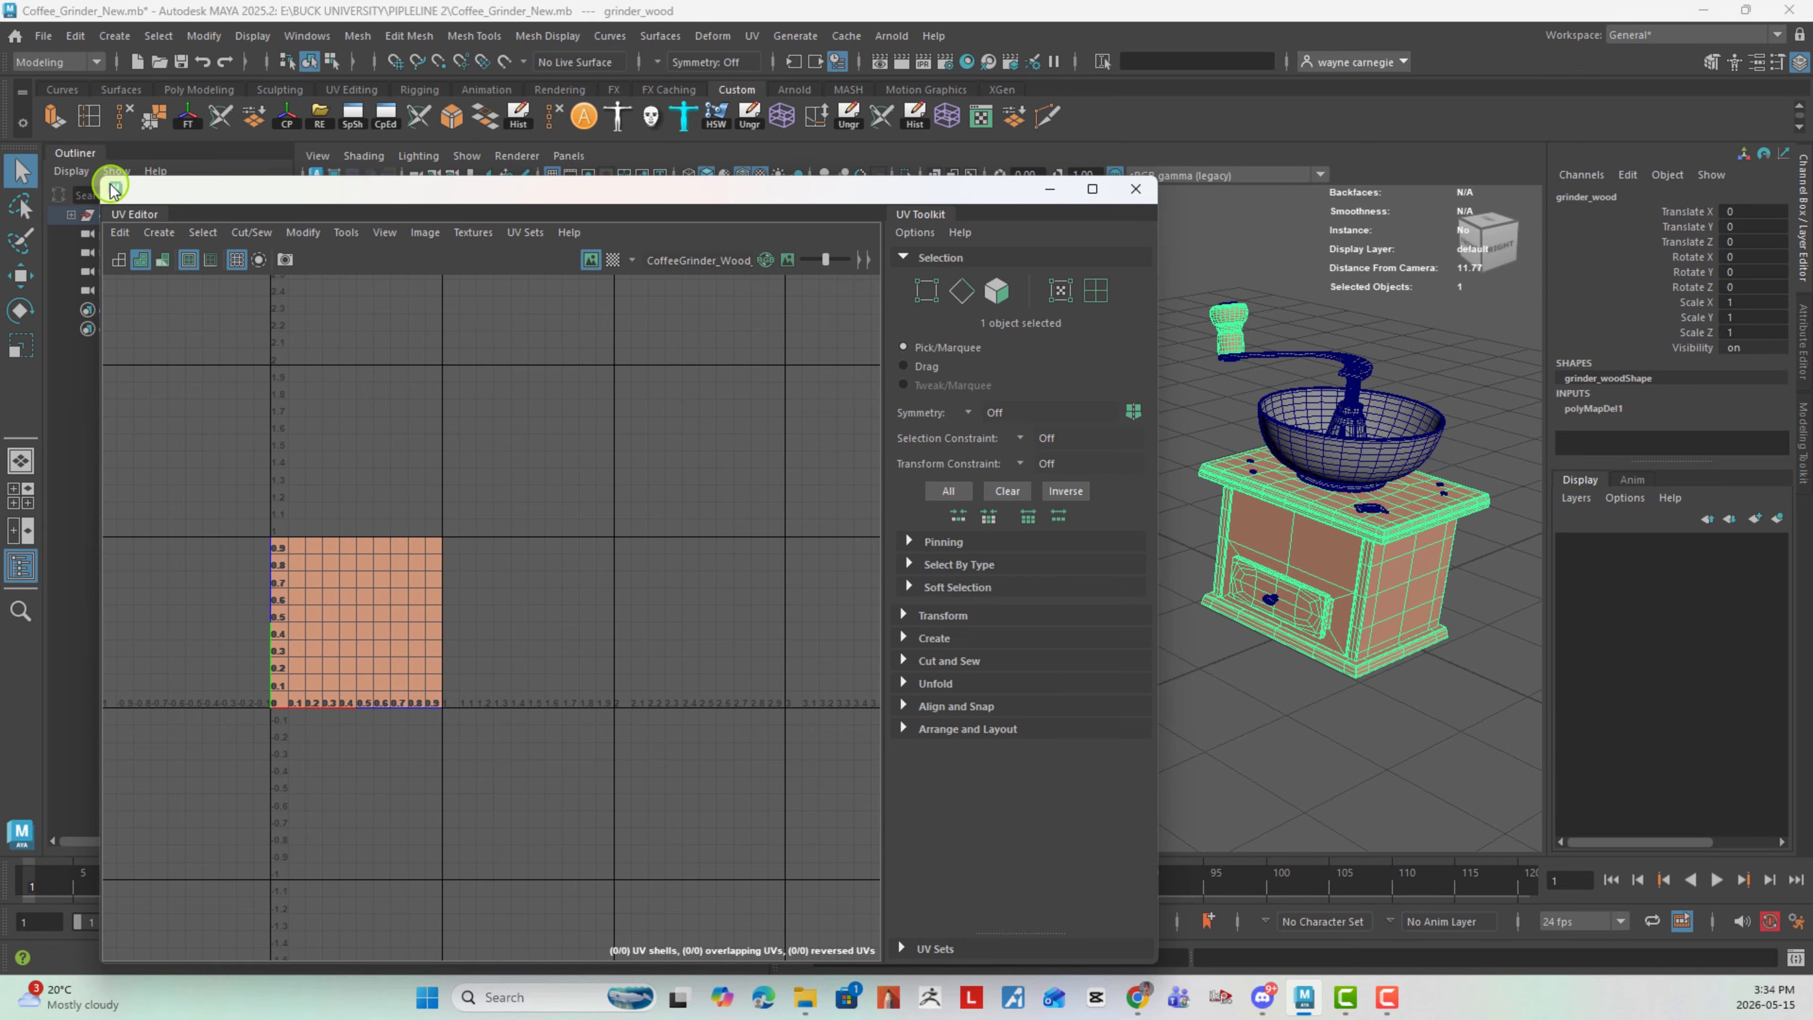
pyautogui.moveTo(100, 184); pyautogui.dragTo(313, 265)
pyautogui.moveTo(496, 270); pyautogui.dragTo(438, 243)
pyautogui.keyDown('alt'); pyautogui.moveTo(1295, 458); pyautogui.dragTo(1345, 464); pyautogui.keyUp('alt')
pyautogui.keyDown('alt'); pyautogui.moveTo(1345, 468); pyautogui.dragTo(1275, 514, button='middle'); pyautogui.keyUp('alt')
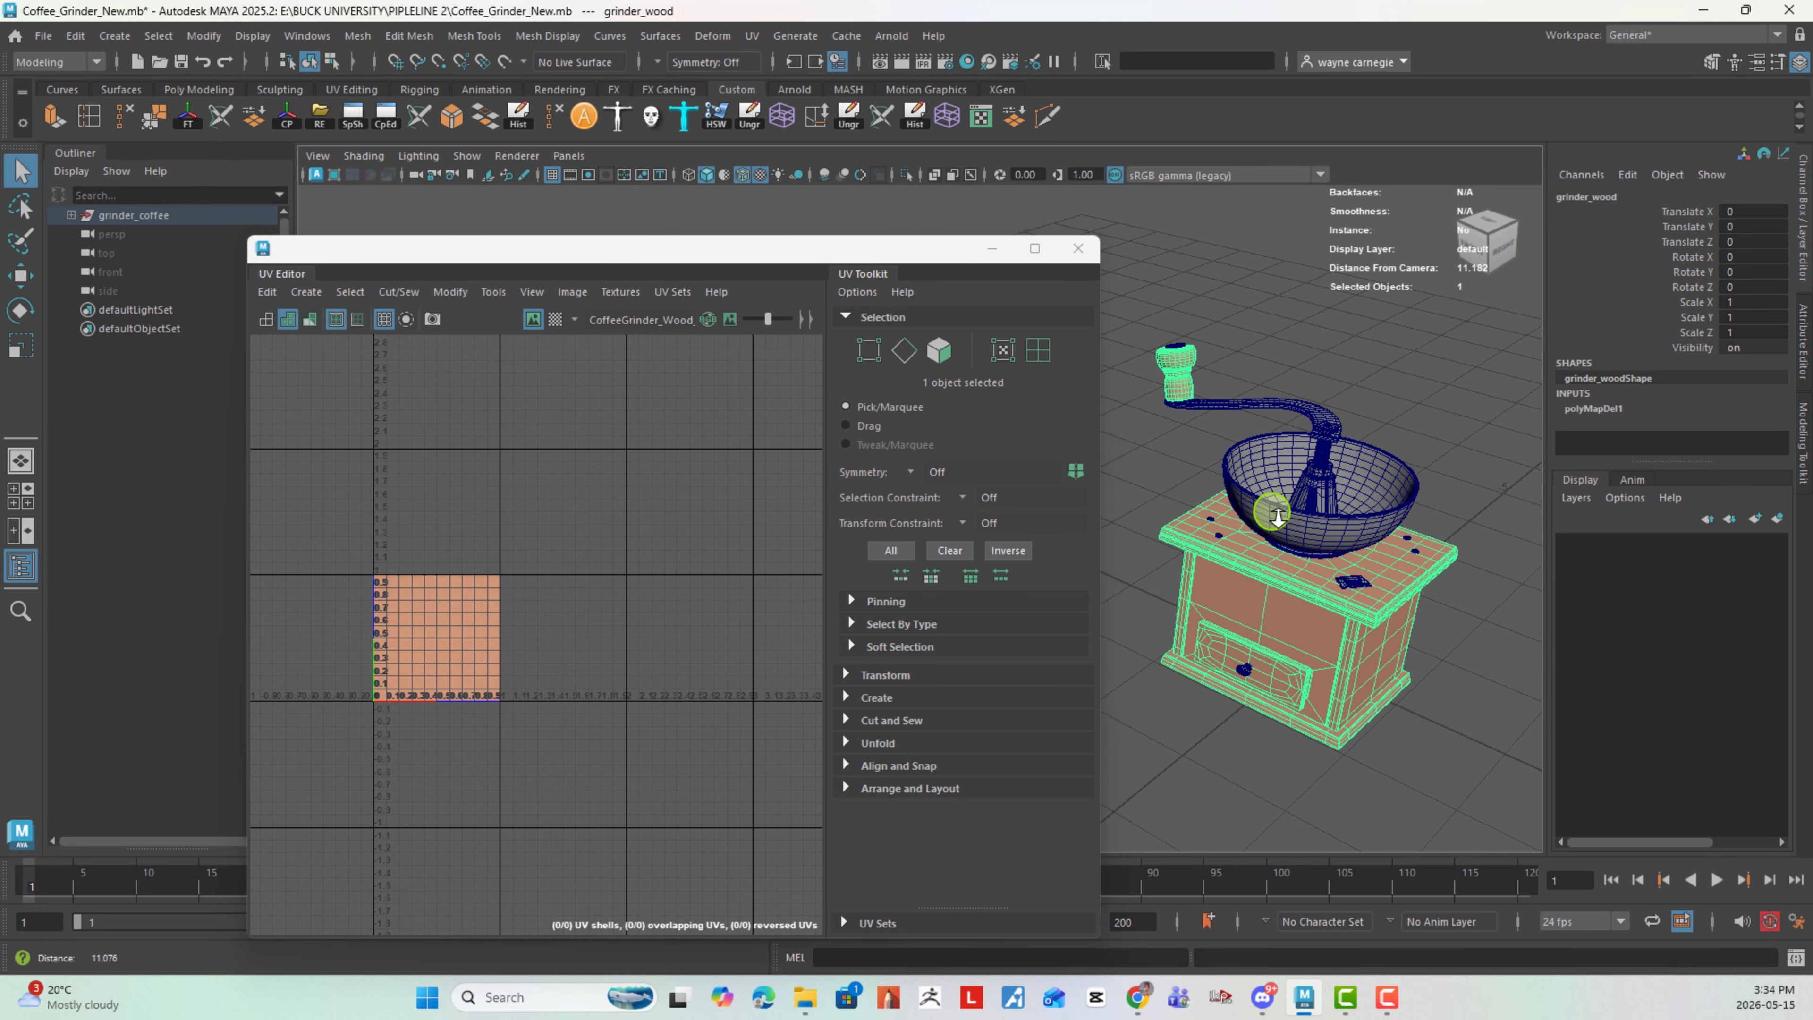
pyautogui.keyDown('alt'); pyautogui.moveTo(1275, 515); pyautogui.dragTo(1328, 495, button='right'); pyautogui.keyUp('alt')
pyautogui.keyDown('alt'); pyautogui.moveTo(1328, 494); pyautogui.dragTo(1368, 482); pyautogui.keyUp('alt')
pyautogui.keyDown('alt'); pyautogui.moveTo(1369, 482); pyautogui.dragTo(1312, 480, button='right'); pyautogui.keyUp('alt')
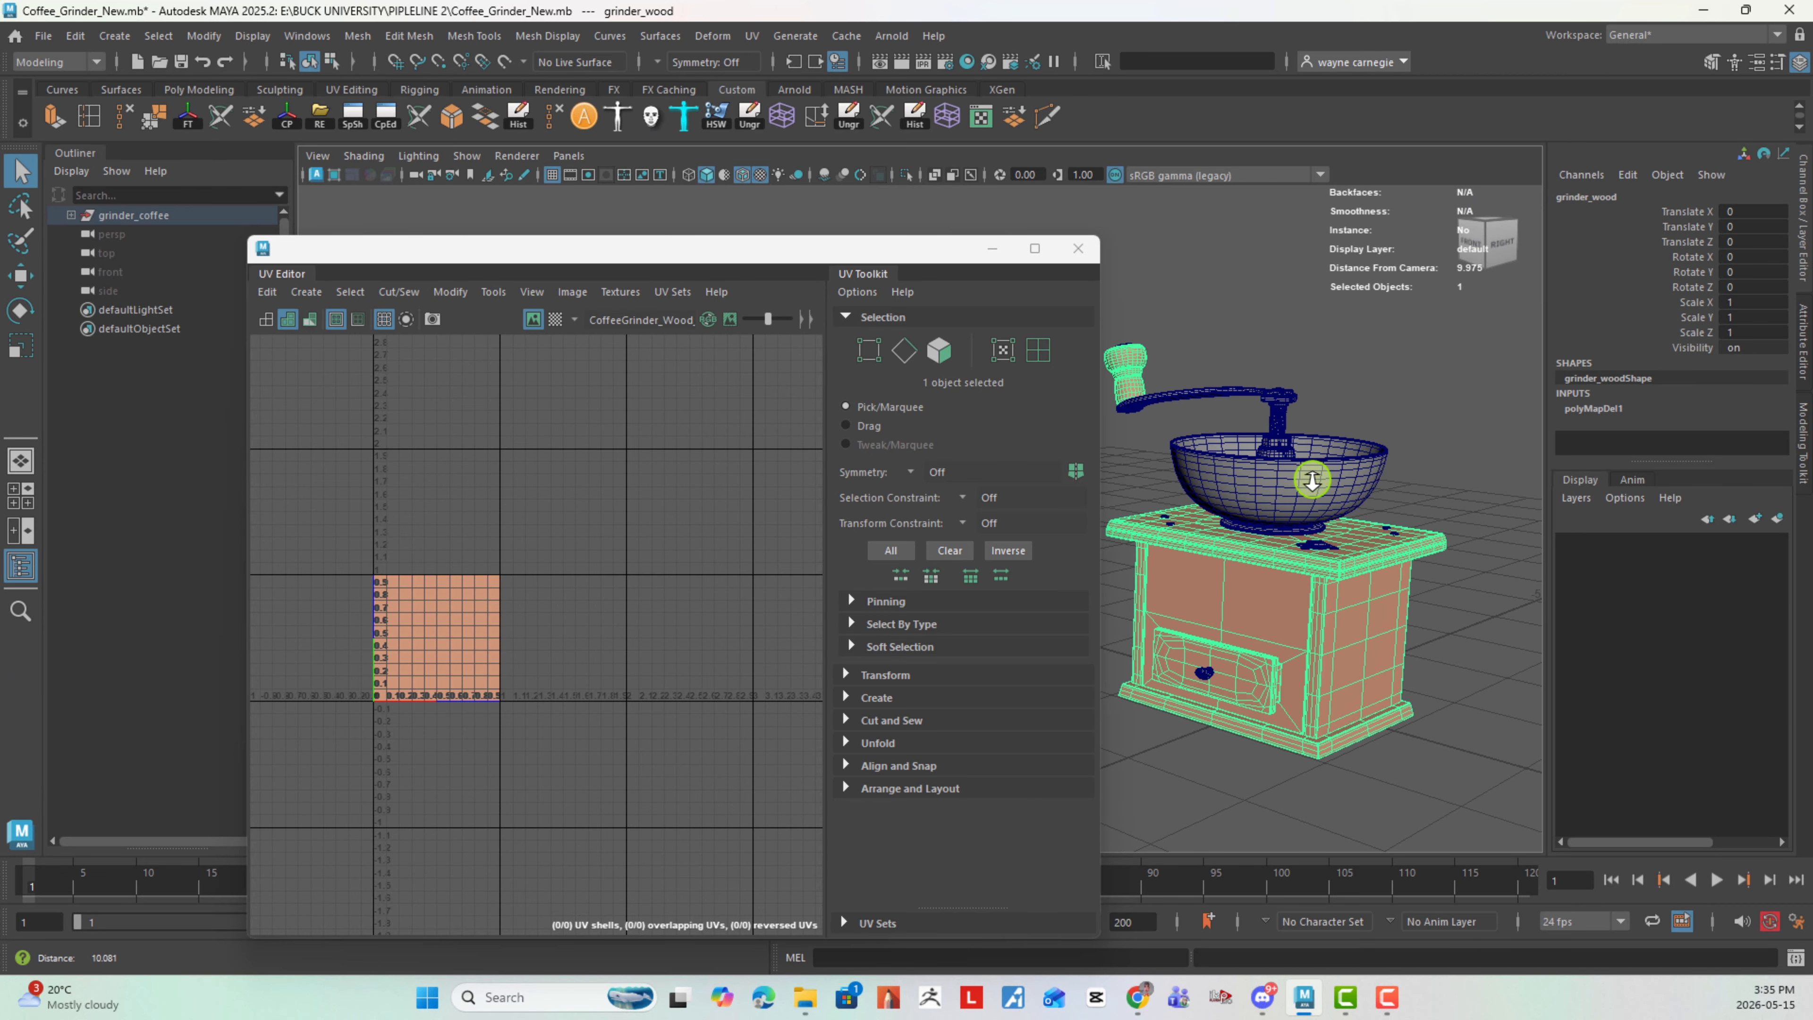
pyautogui.keyDown('alt'); pyautogui.moveTo(1321, 477); pyautogui.dragTo(1324, 506); pyautogui.keyUp('alt')
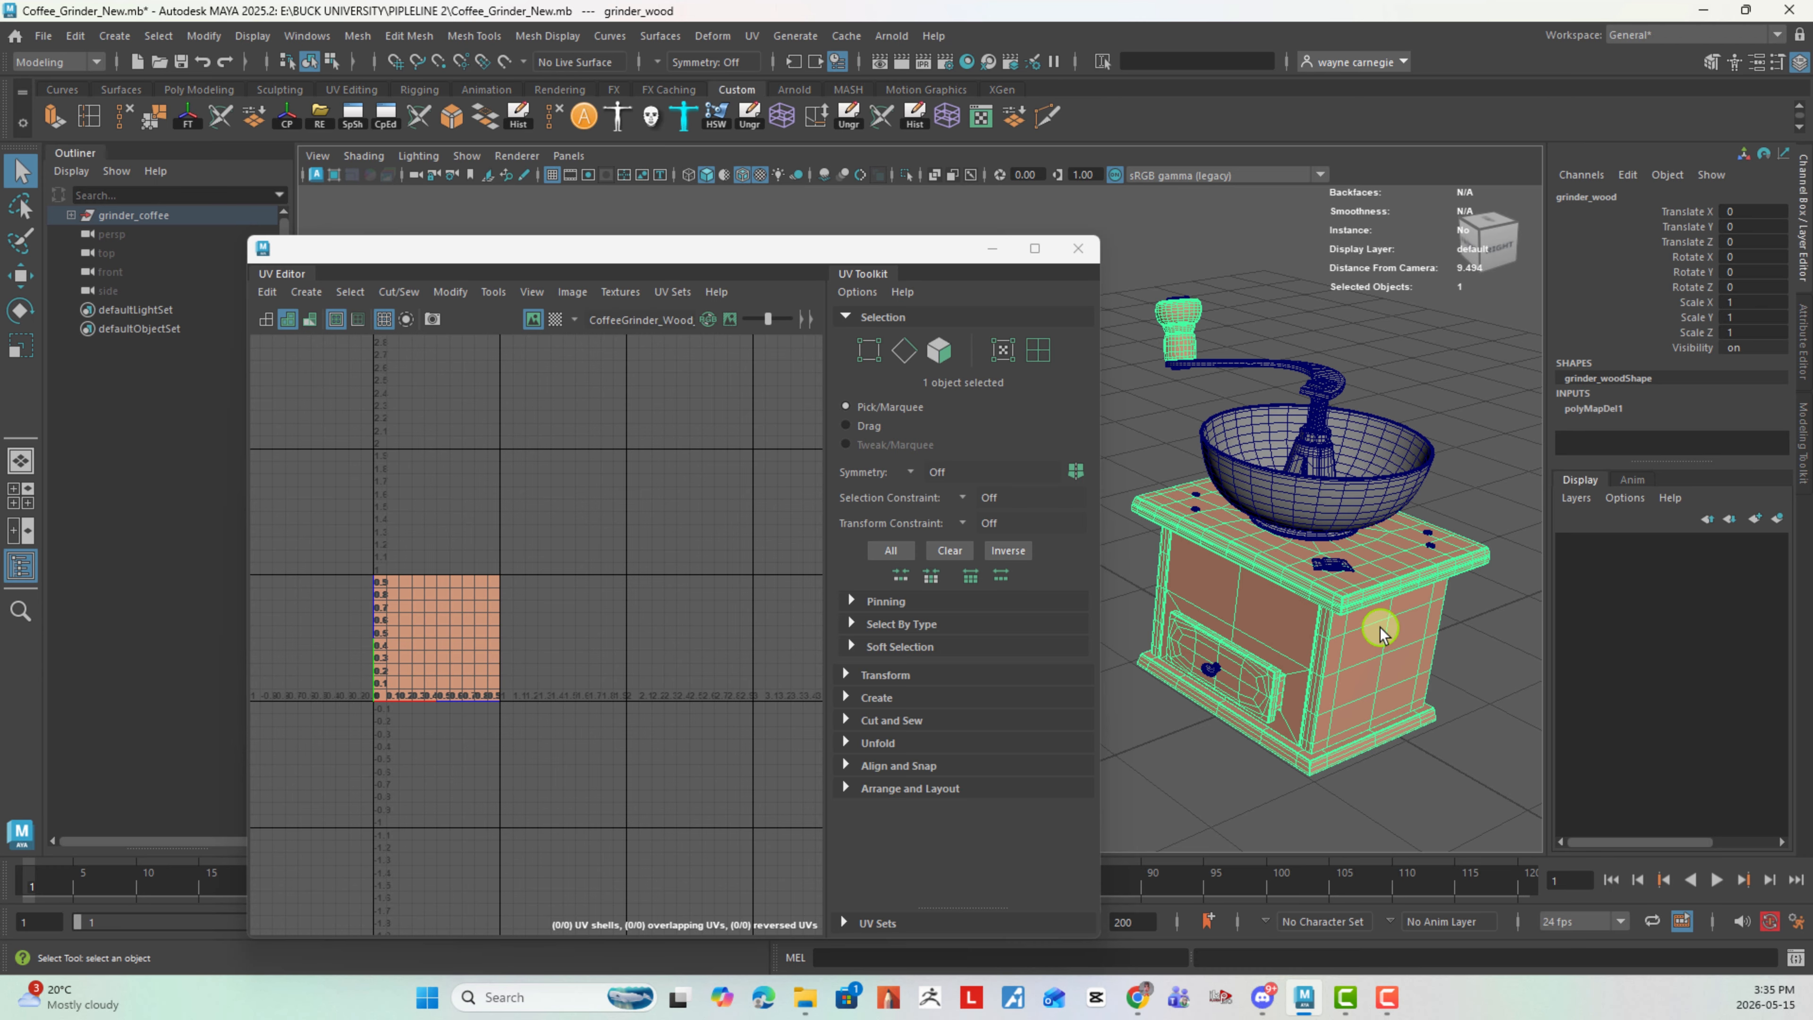
# - Isolate the wood mesh in the viewport to view its parts alone, and bring back the whole grinder
pyautogui.click(908, 178)
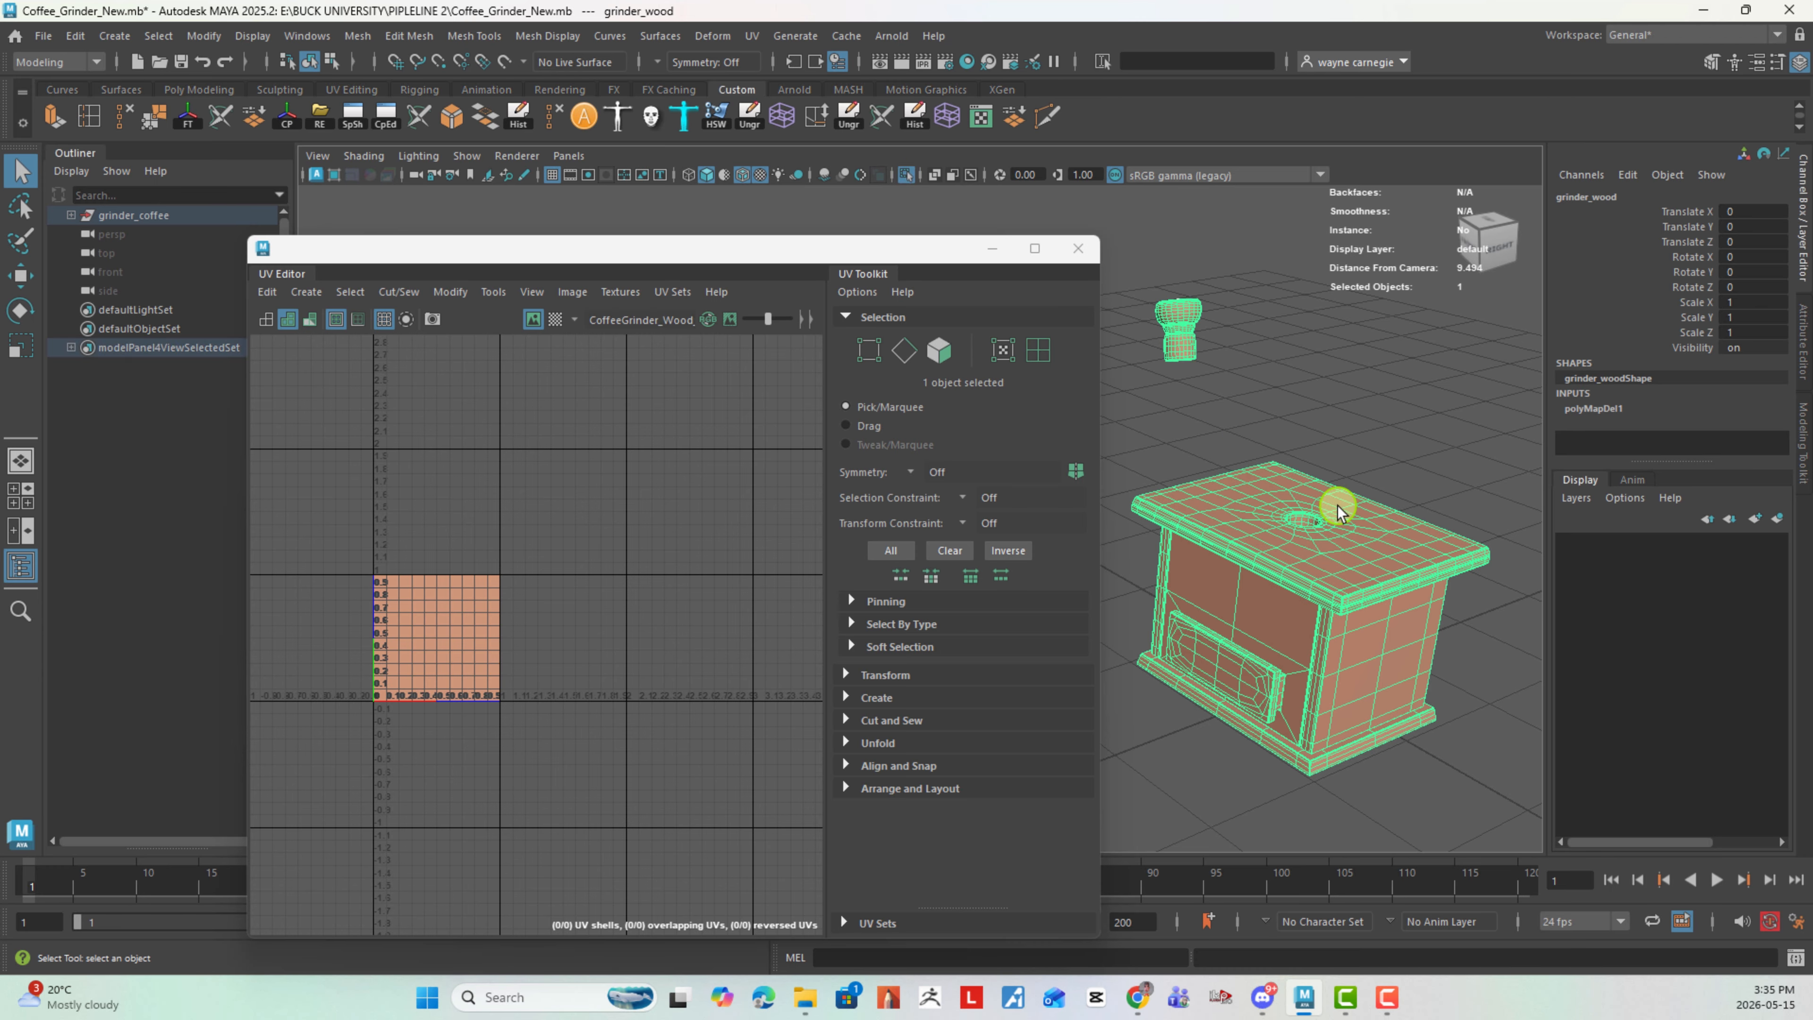
pyautogui.click(1356, 446)
pyautogui.click(1328, 529)
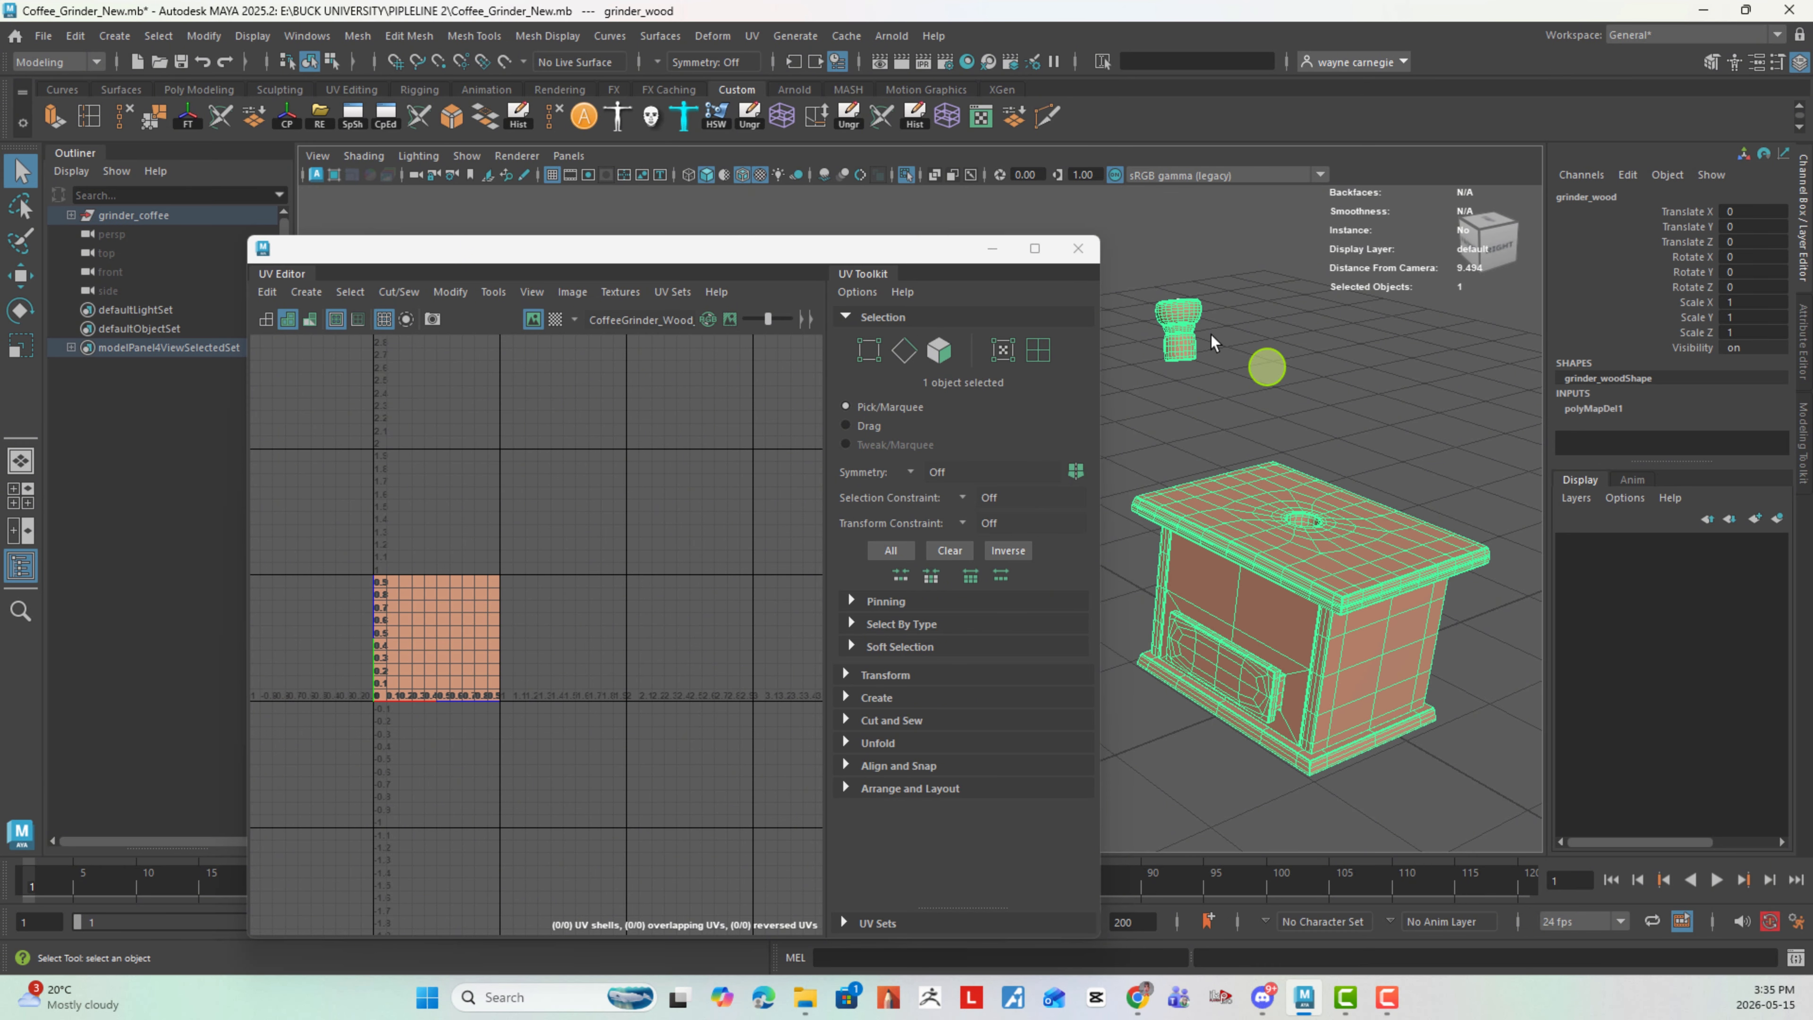
pyautogui.click(905, 174)
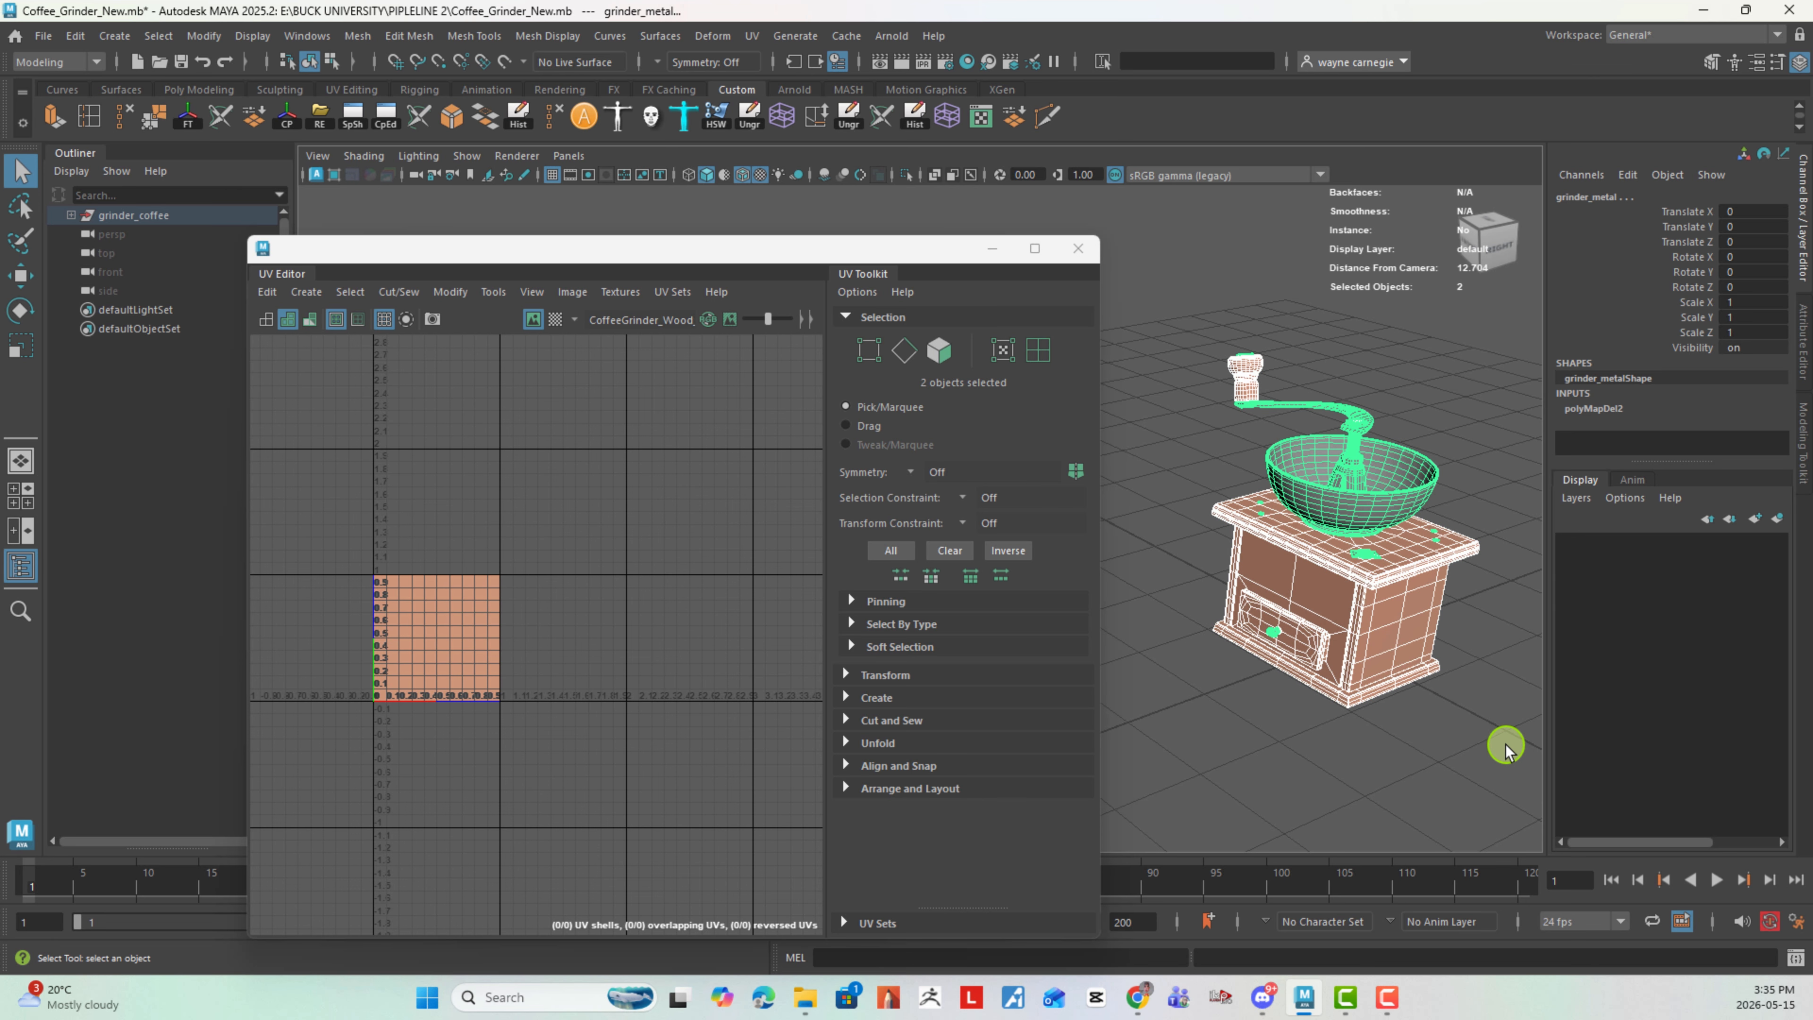
# - Reset the planar mapping options and project new UVs on both grinder meshes from the camera, keeping the image width/height ratio
pyautogui.click(753, 36)
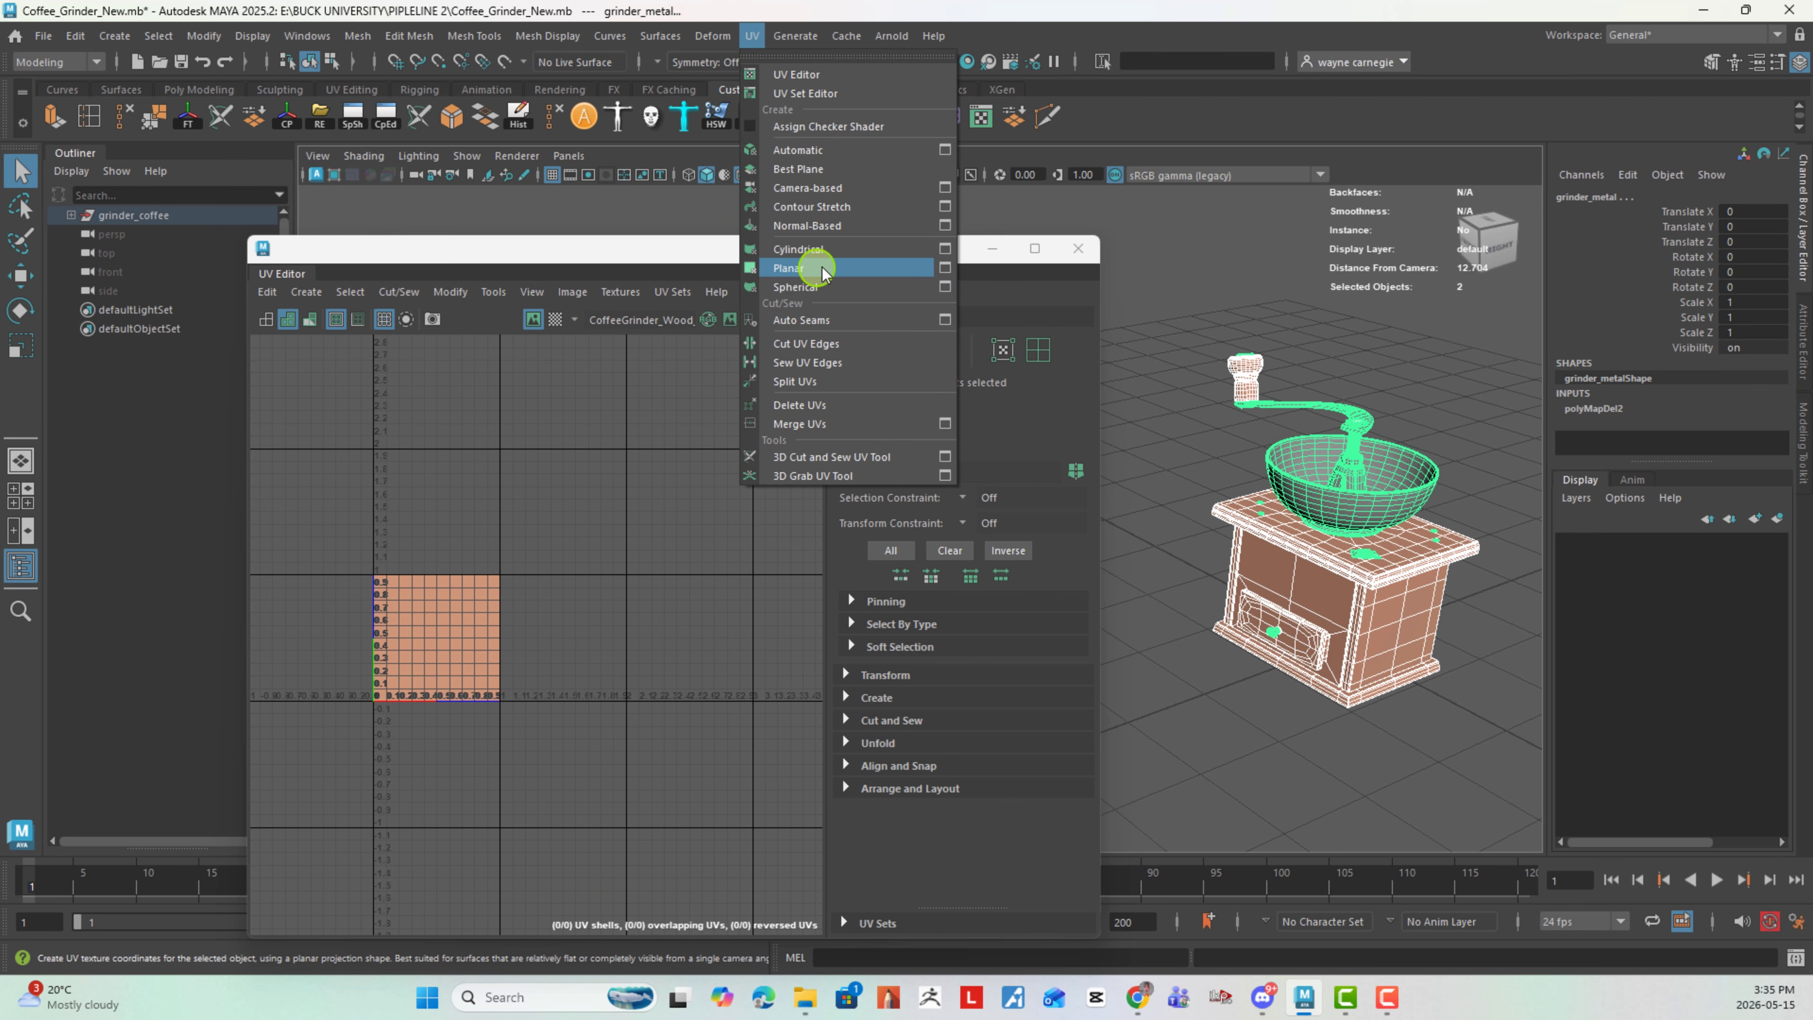
pyautogui.click(944, 267)
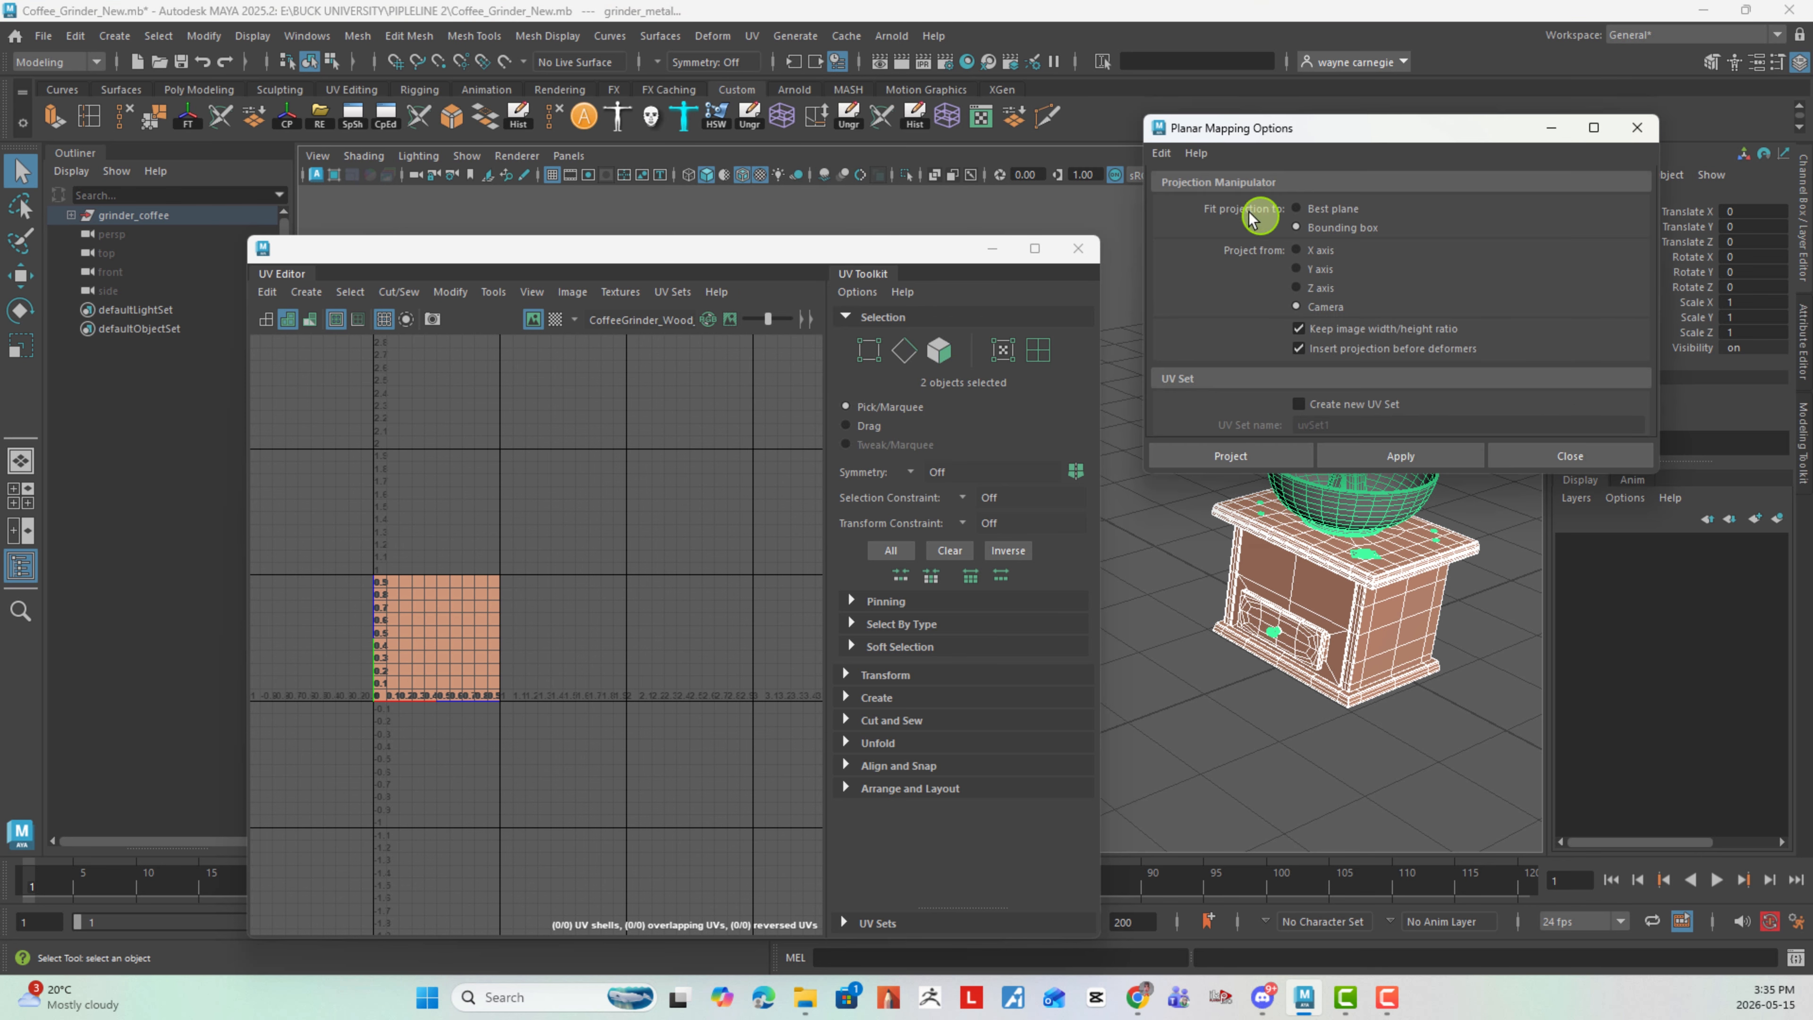
pyautogui.click(1156, 151)
pyautogui.click(1175, 181)
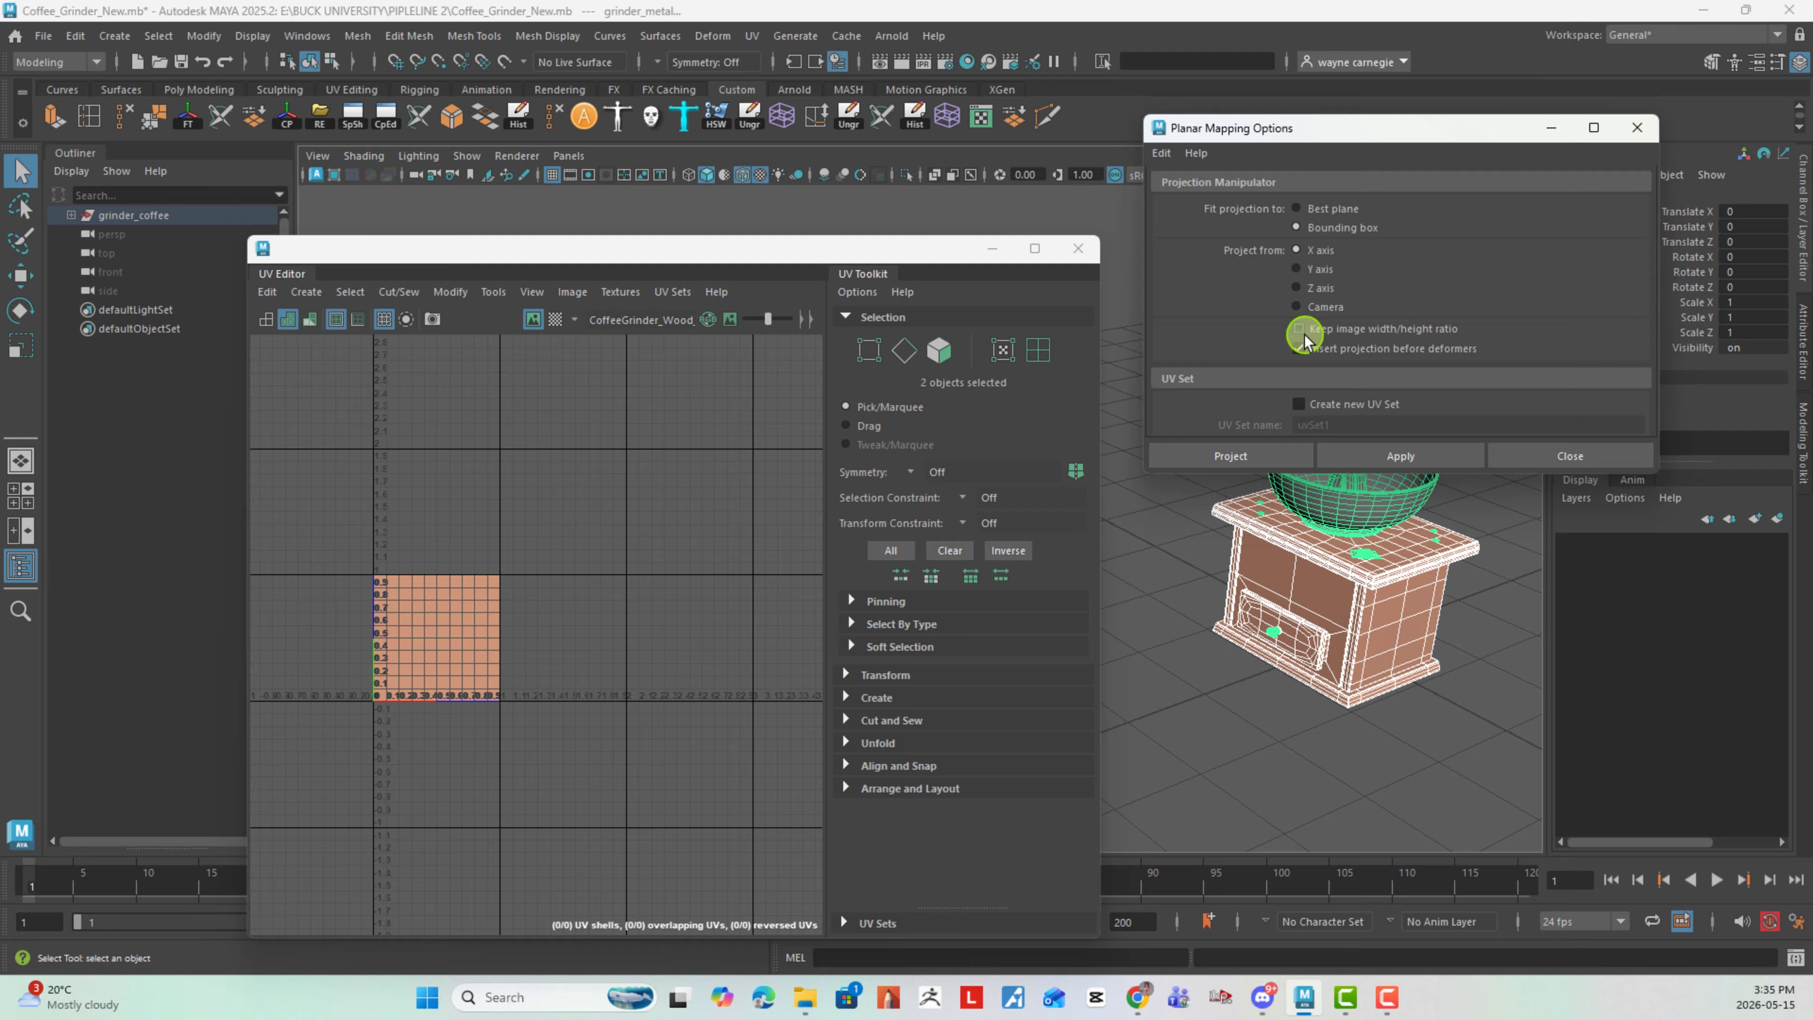
pyautogui.click(1401, 335)
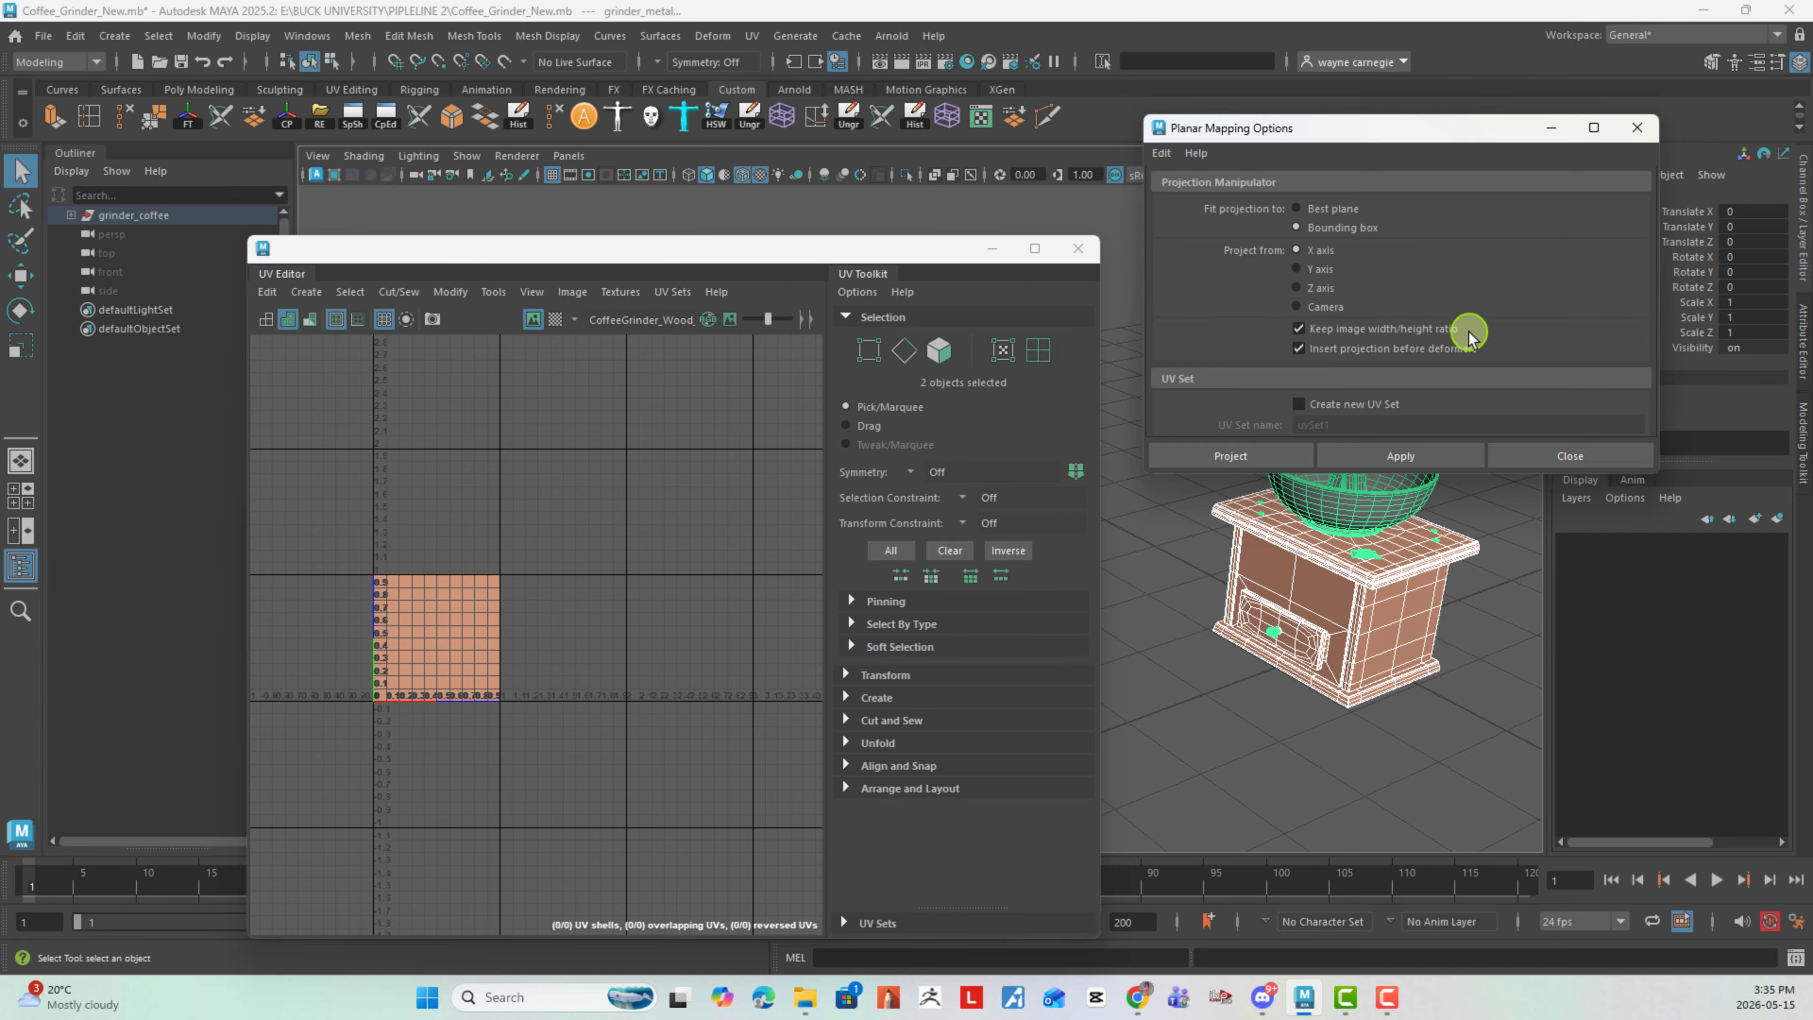
pyautogui.click(1327, 306)
pyautogui.click(1438, 460)
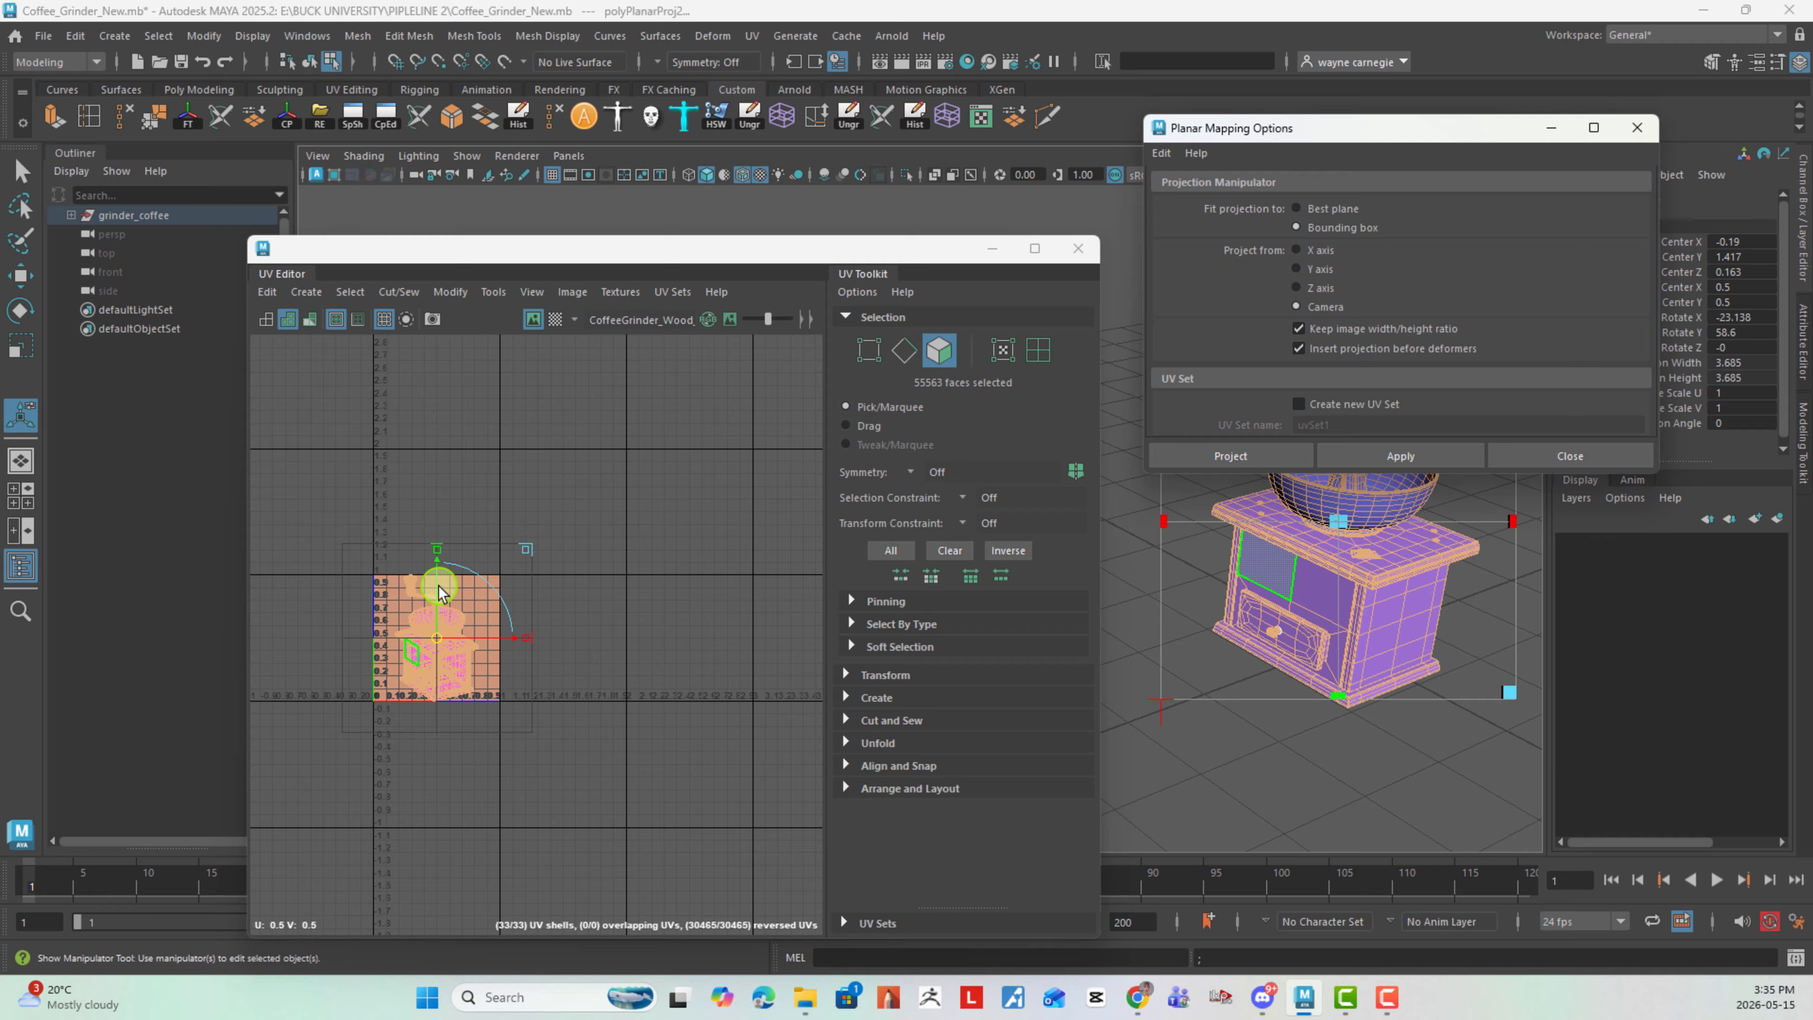
# - Switch to UV shell selection and move the handle knob's shell off the grinder projection, above the 0–1 tile
pyautogui.click(626, 509)
pyautogui.scroll(6, 555, 668)
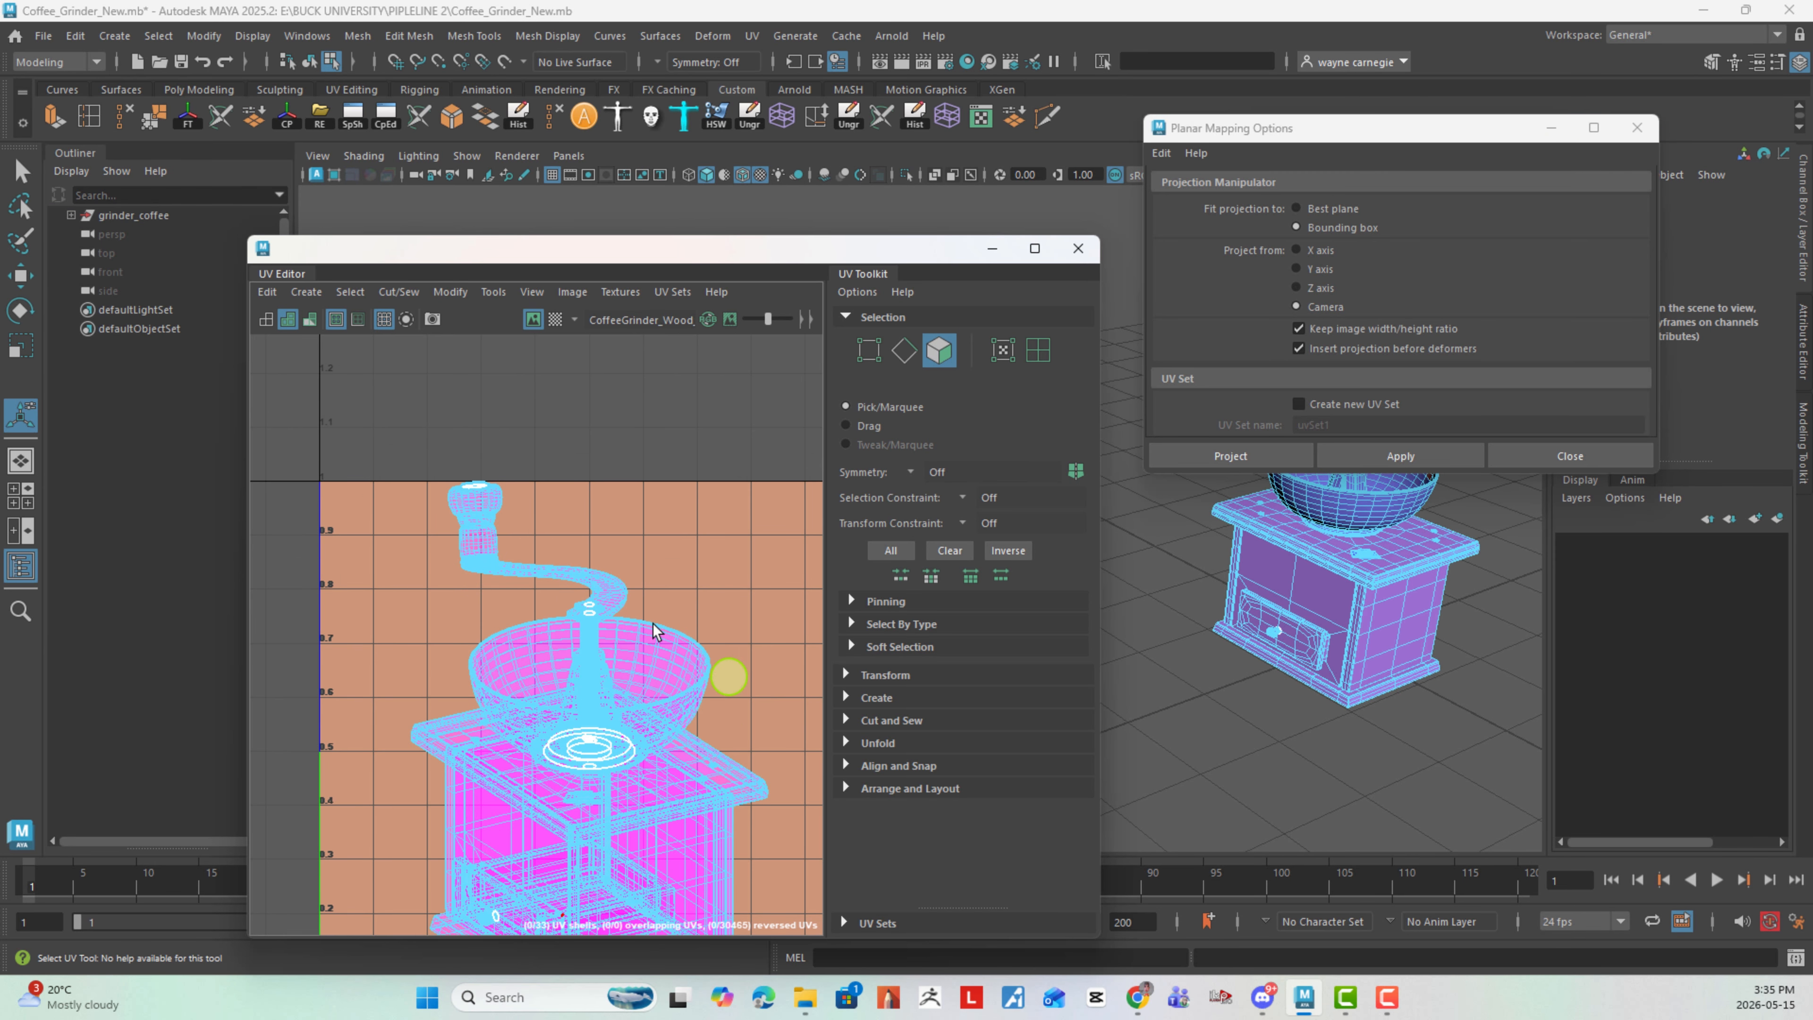
pyautogui.moveTo(607, 500); pyautogui.dragTo(509, 500, button='right')
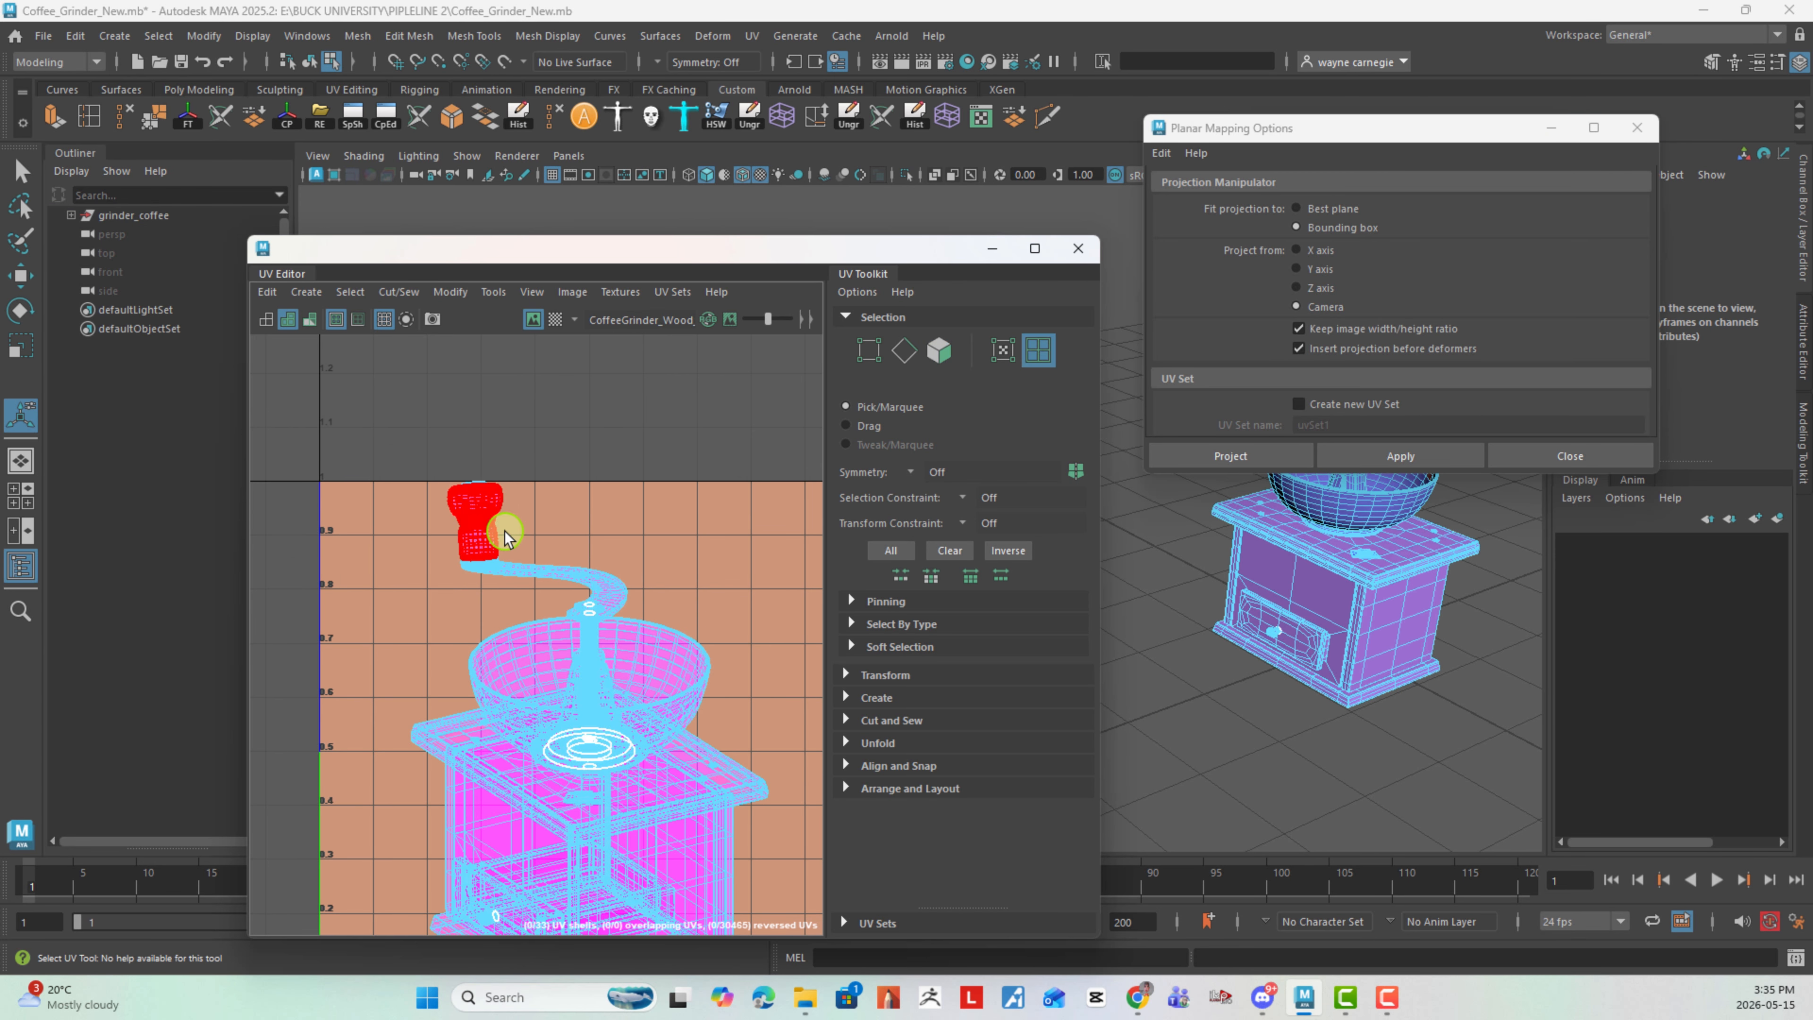
pyautogui.click(505, 536)
pyautogui.press('w')
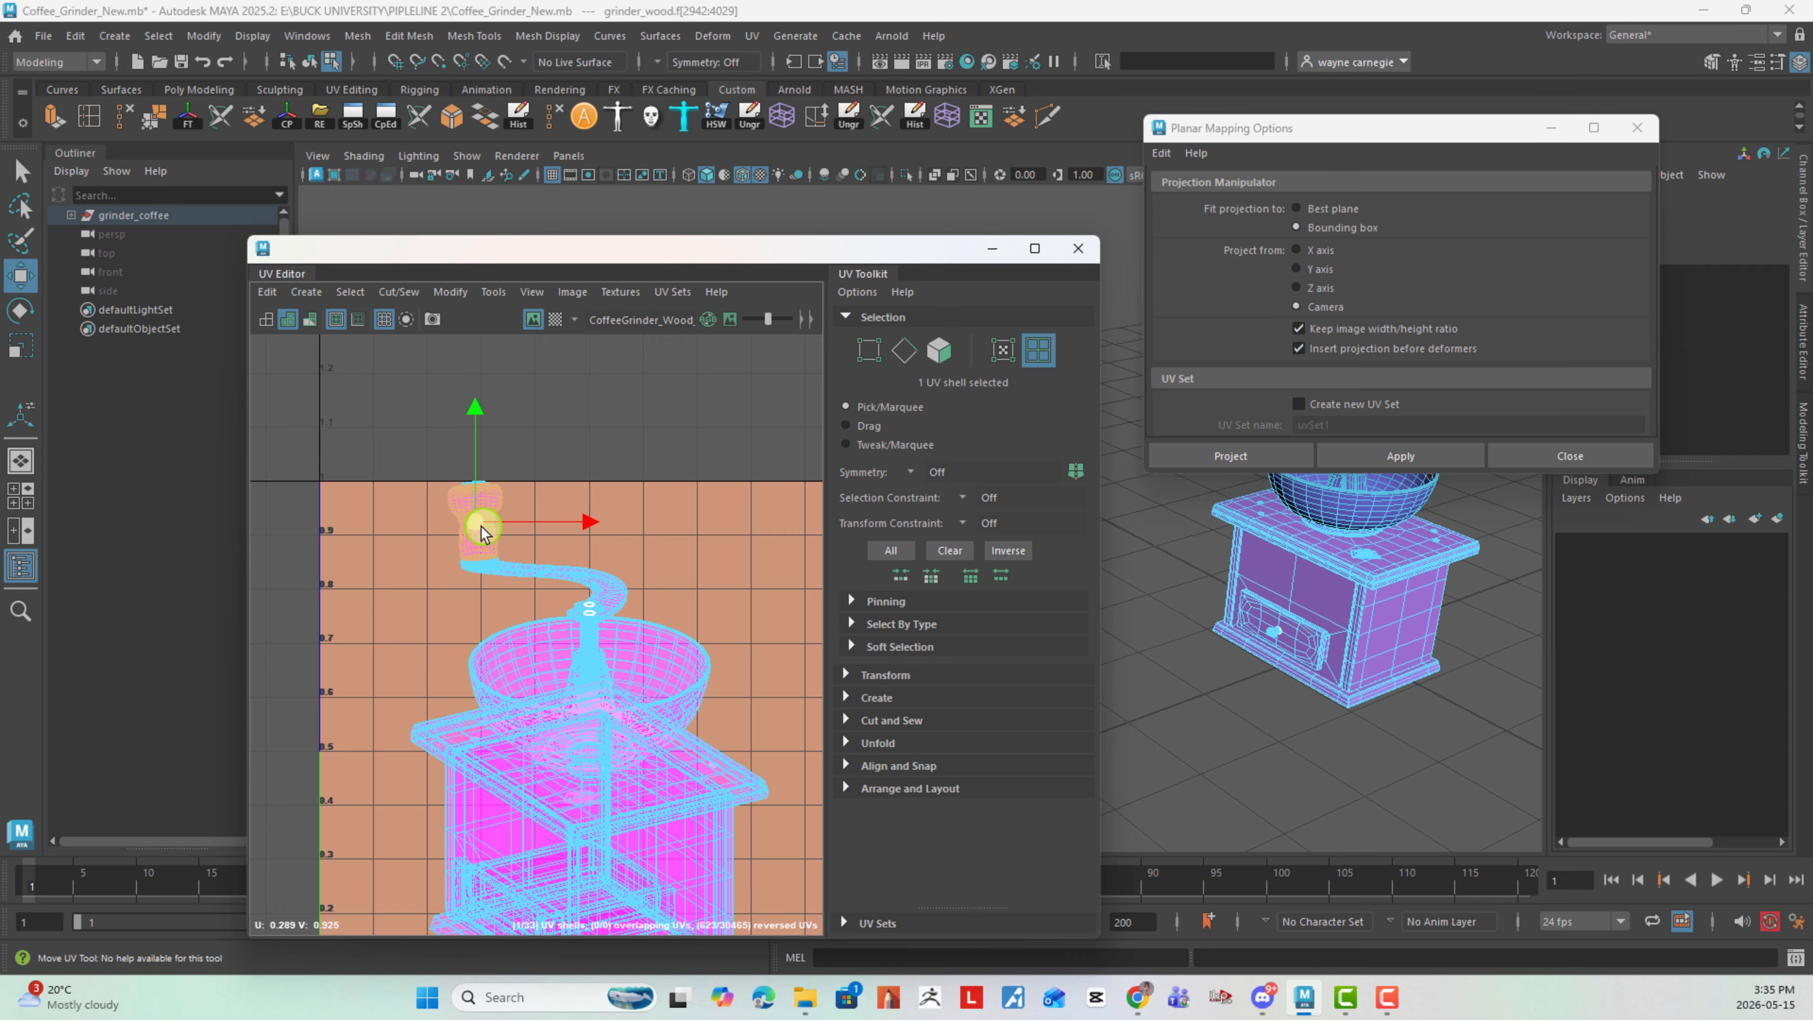
pyautogui.moveTo(482, 532); pyautogui.dragTo(621, 404)
# - Move the small cap's UV shell straight up above the tile and shift the crank arm's shell sideways, off the bowl's axis
pyautogui.scroll(-3, 529, 486)
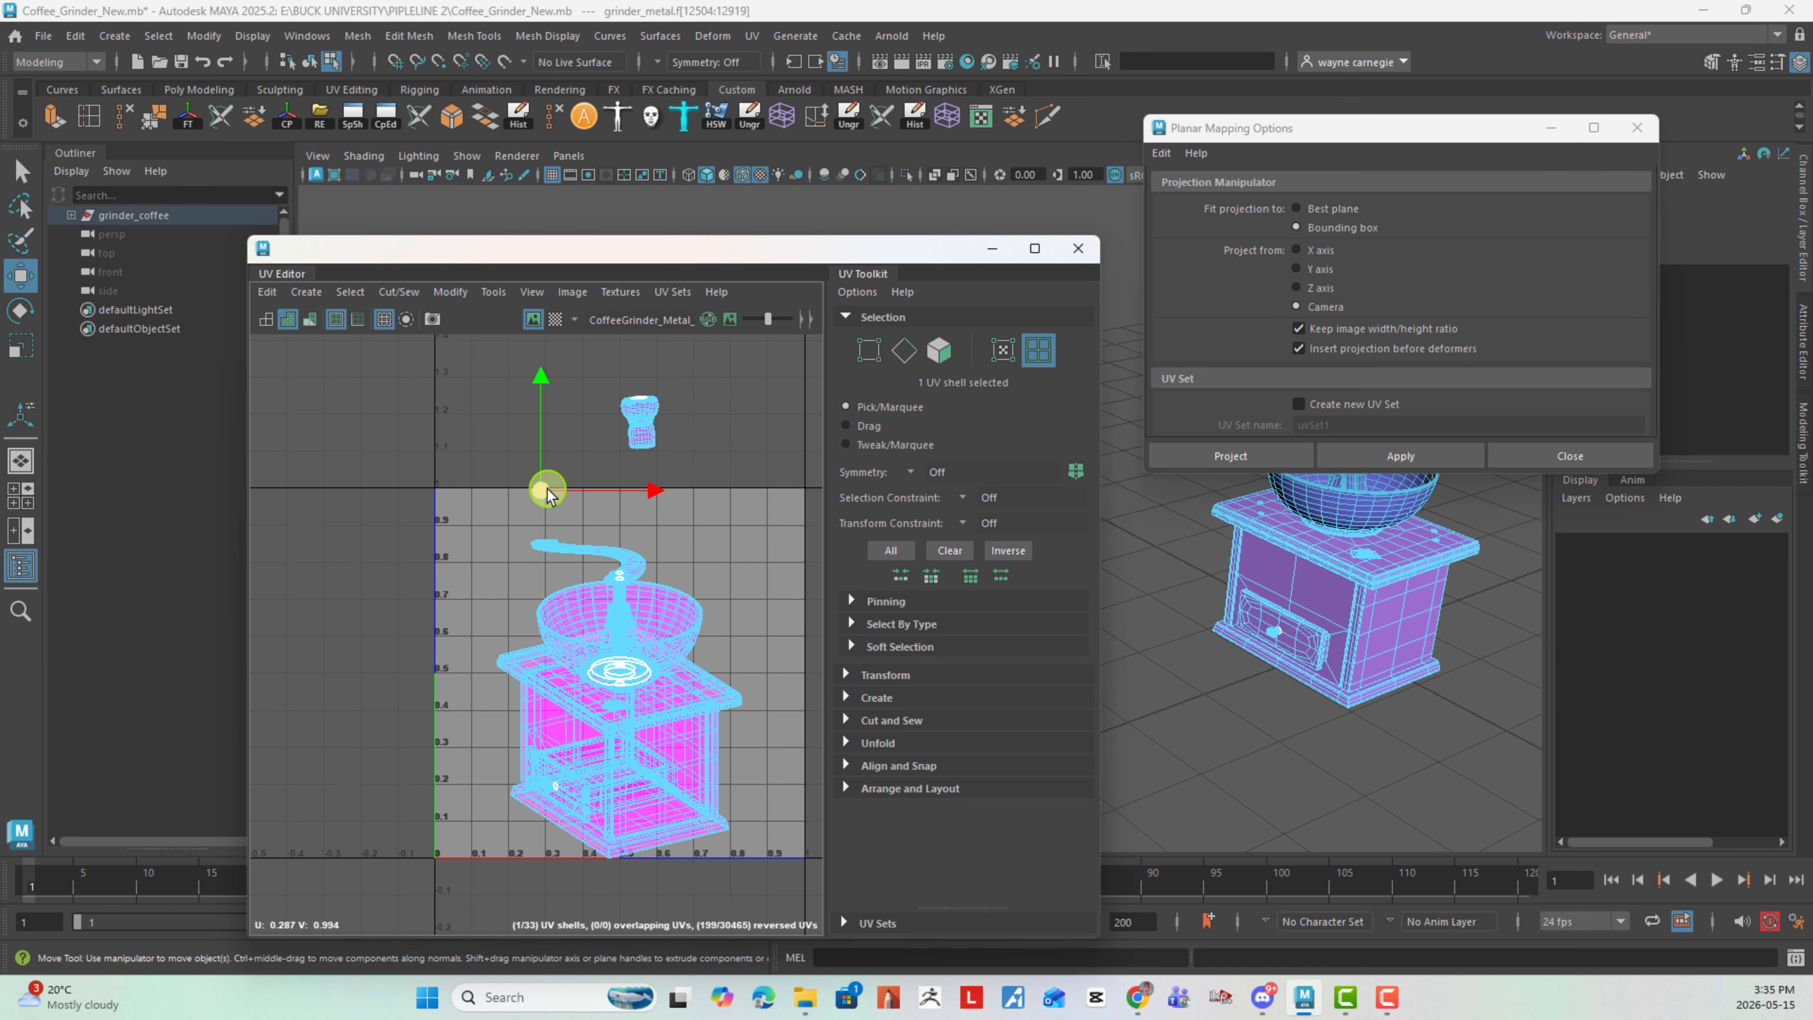
pyautogui.moveTo(547, 489); pyautogui.dragTo(547, 418)
pyautogui.press('q')
pyautogui.click(637, 546)
pyautogui.press('w')
pyautogui.moveTo(599, 565); pyautogui.dragTo(700, 508)
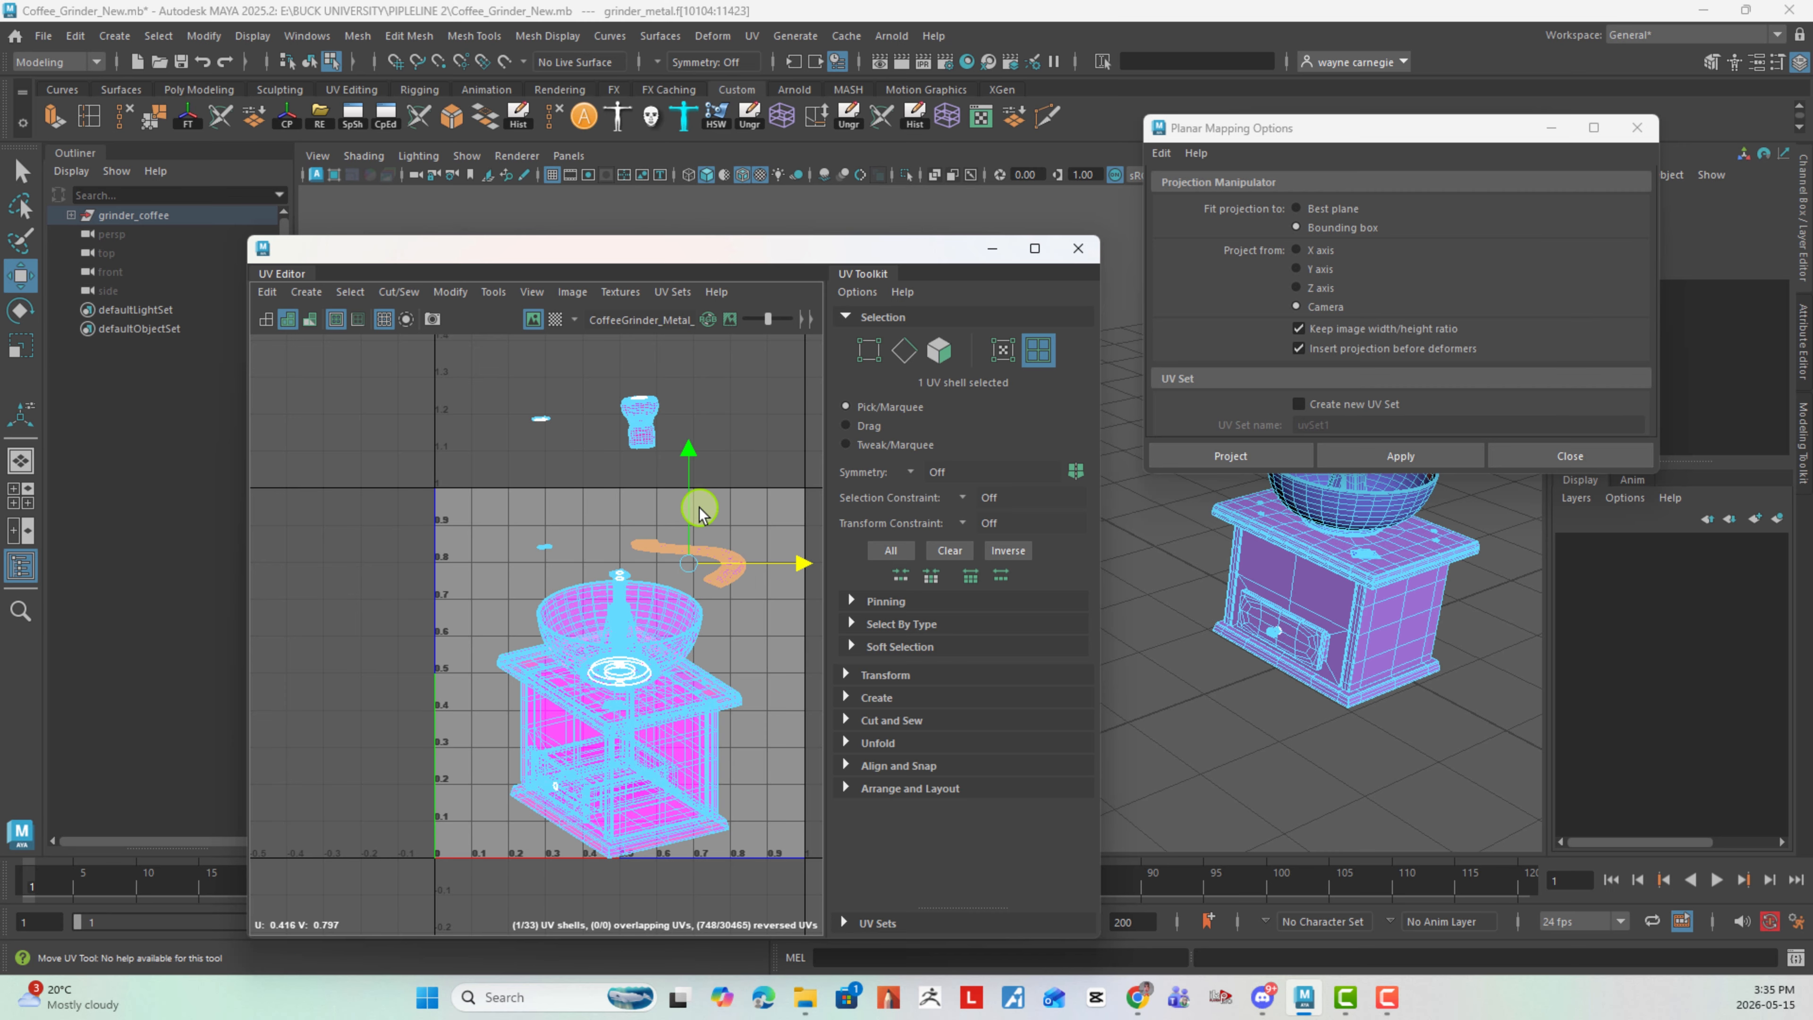
# - Move the bowl's UV shell clear of the base, over the tile's edge opposite the crank arm, and select a small screw shell
pyautogui.click(619, 616)
pyautogui.moveTo(619, 615); pyautogui.dragTo(441, 581)
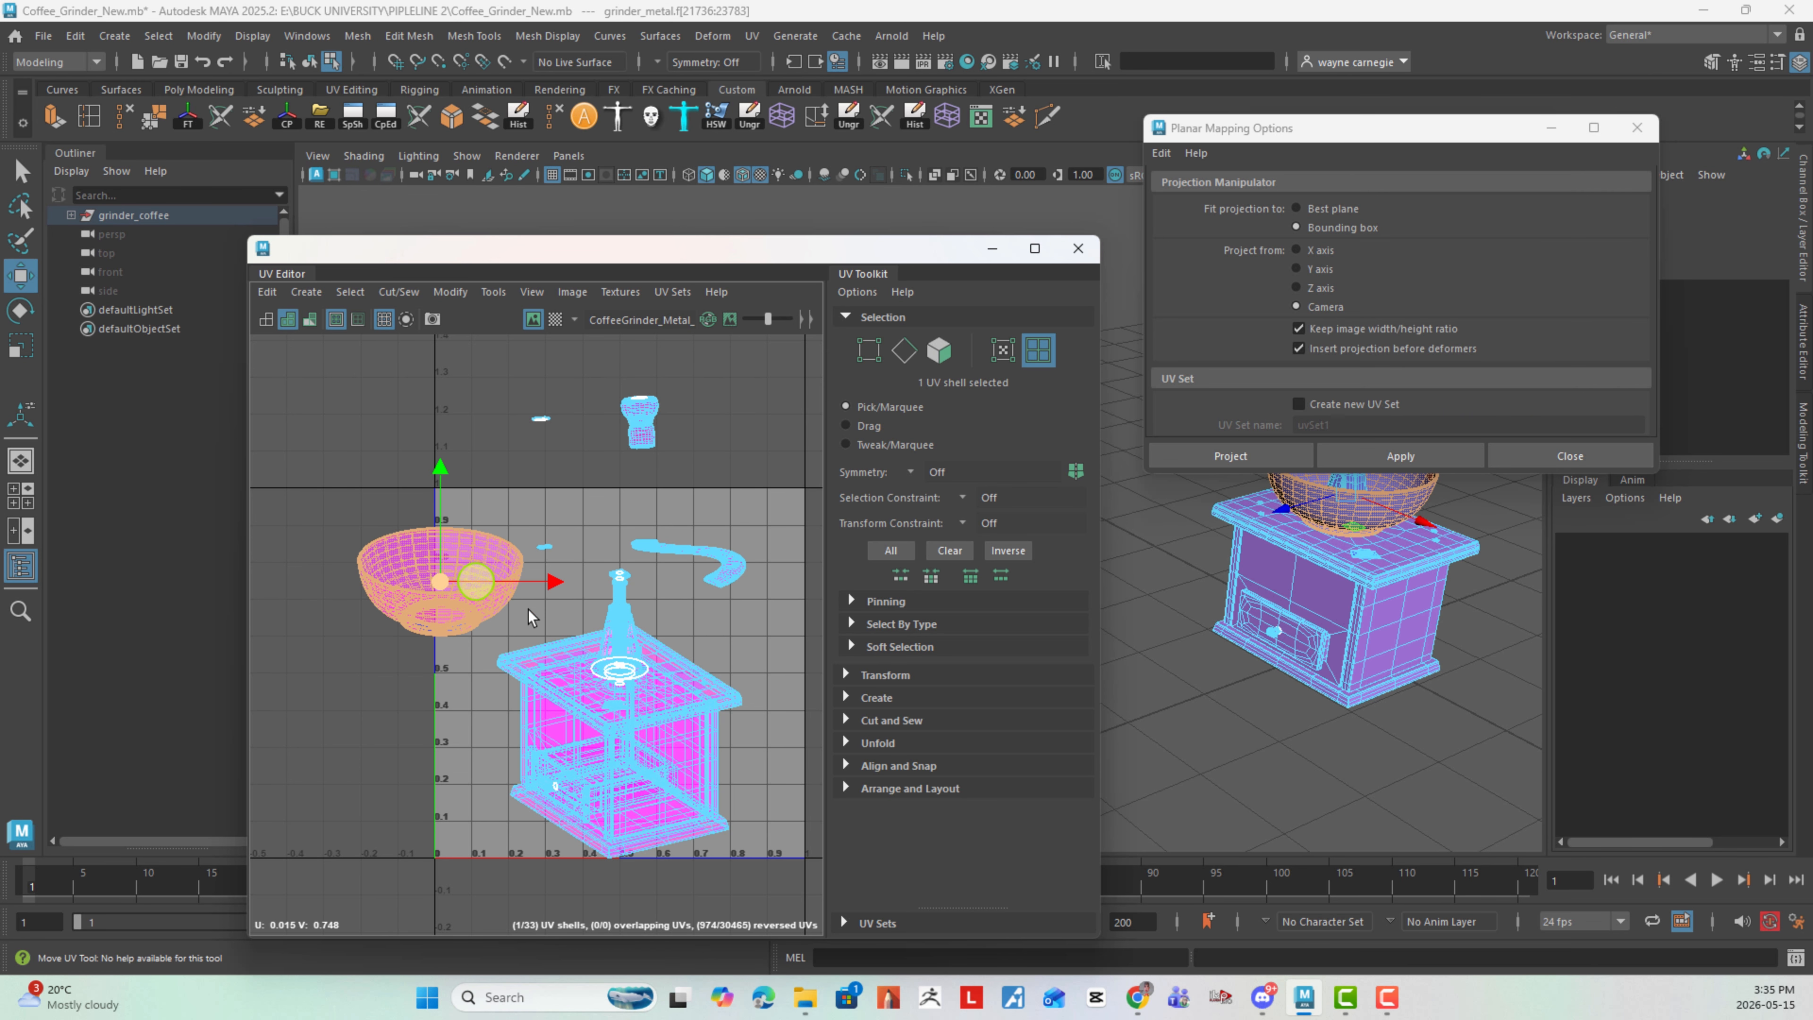
pyautogui.click(698, 682)
pyautogui.keyDown('alt'); pyautogui.moveTo(732, 721); pyautogui.dragTo(685, 582, button='middle'); pyautogui.keyUp('alt')
# - Move the Planar Mapping Options window off the grinder and frame the whole model between the open windows
pyautogui.click(1369, 223)
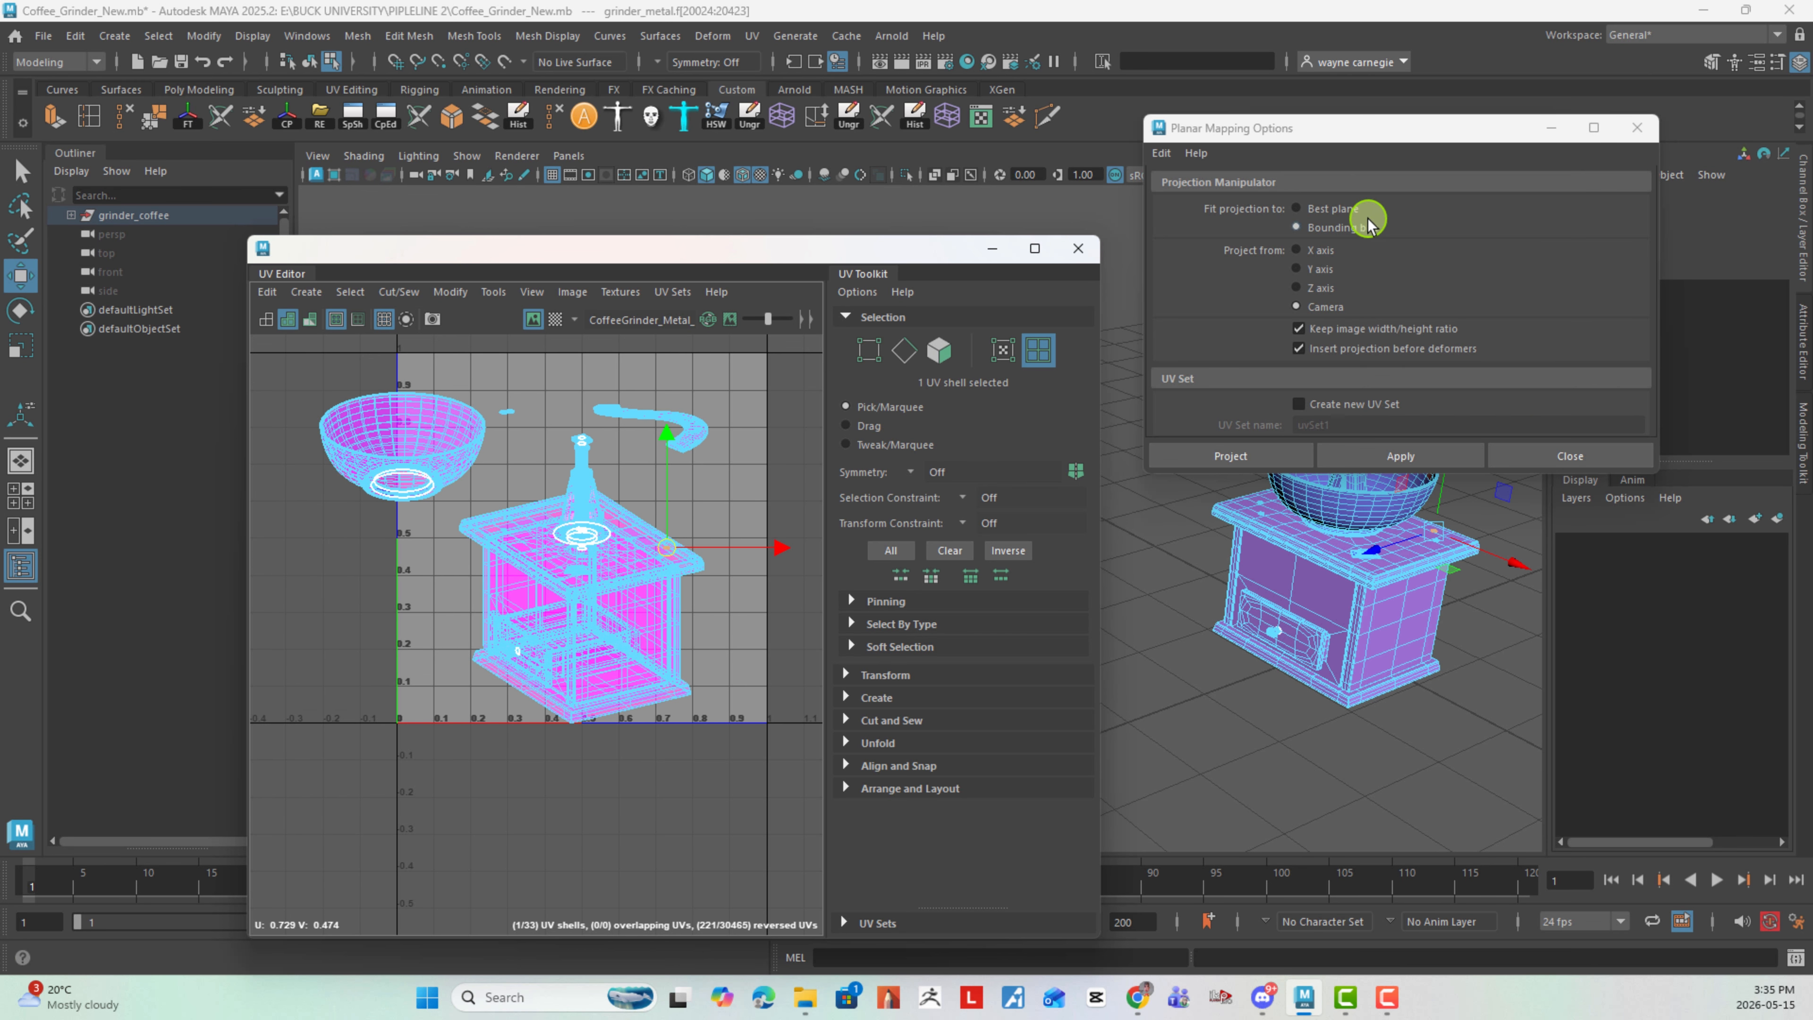
pyautogui.moveTo(1338, 129); pyautogui.dragTo(1534, 375)
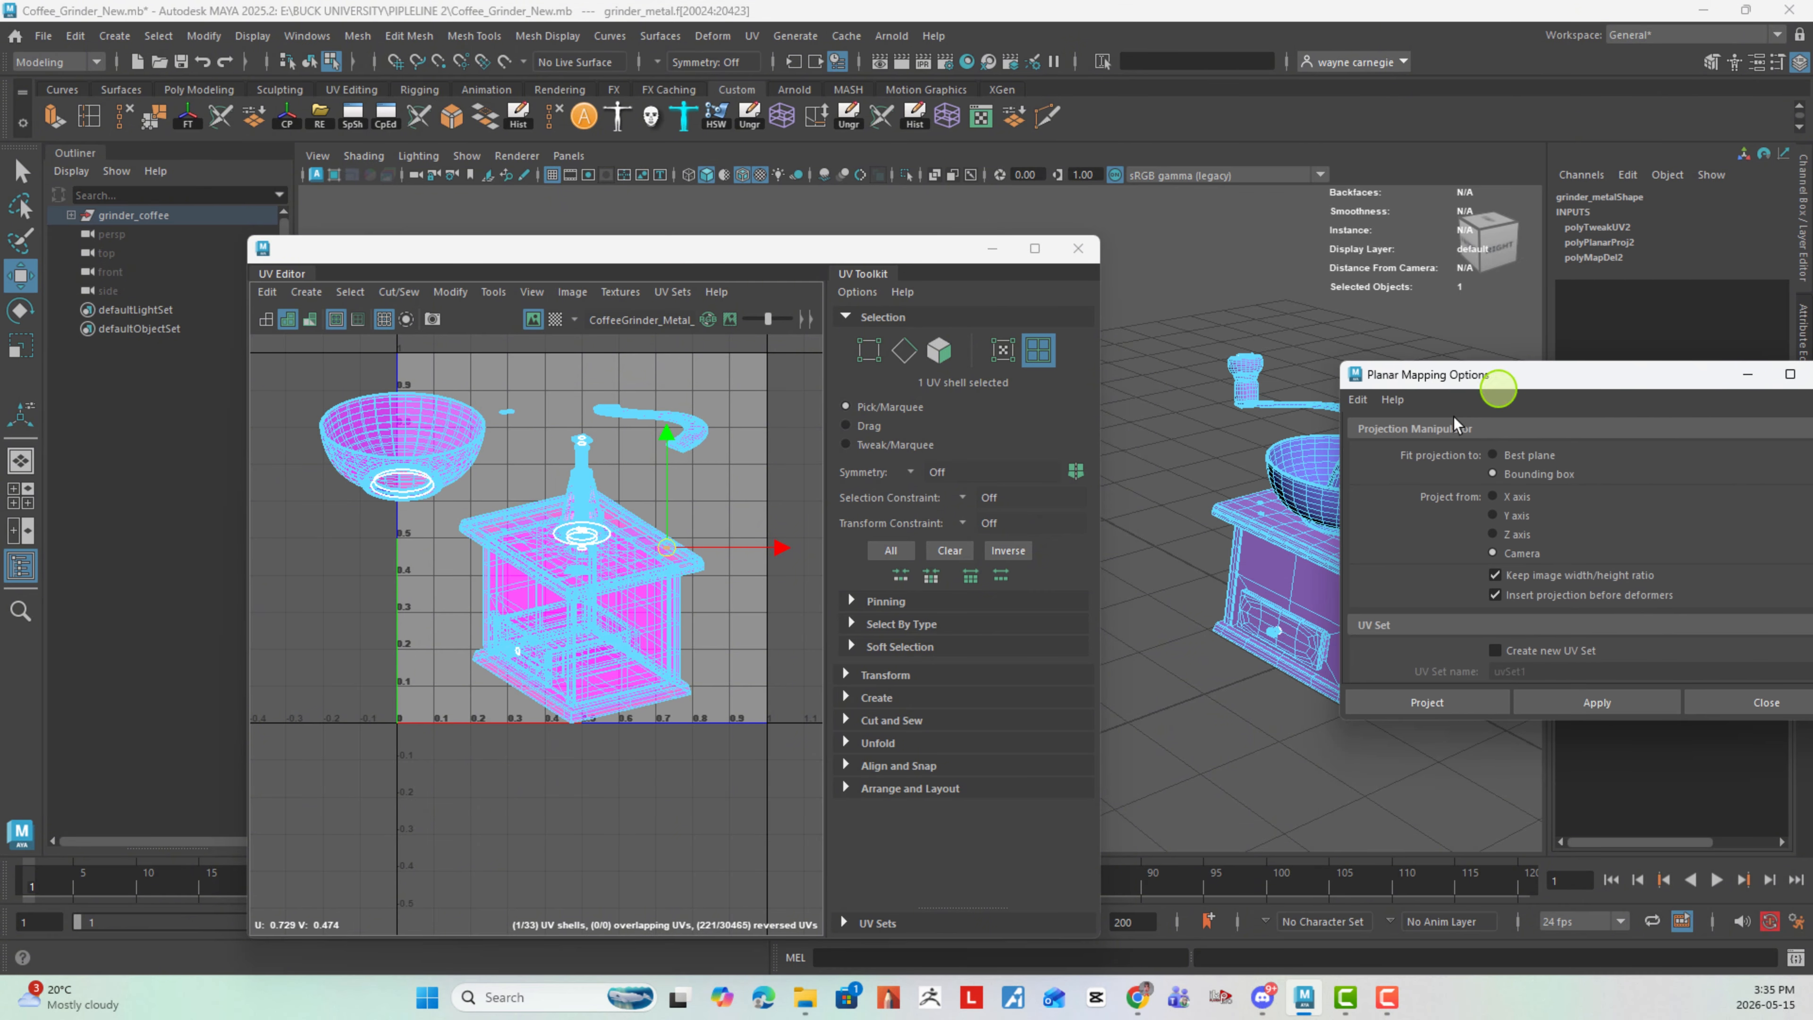
pyautogui.moveTo(1250, 434); pyautogui.dragTo(1330, 392, button='right')
pyautogui.keyDown('alt'); pyautogui.moveTo(1195, 497); pyautogui.dragTo(1100, 398, button='middle'); pyautogui.keyUp('alt')
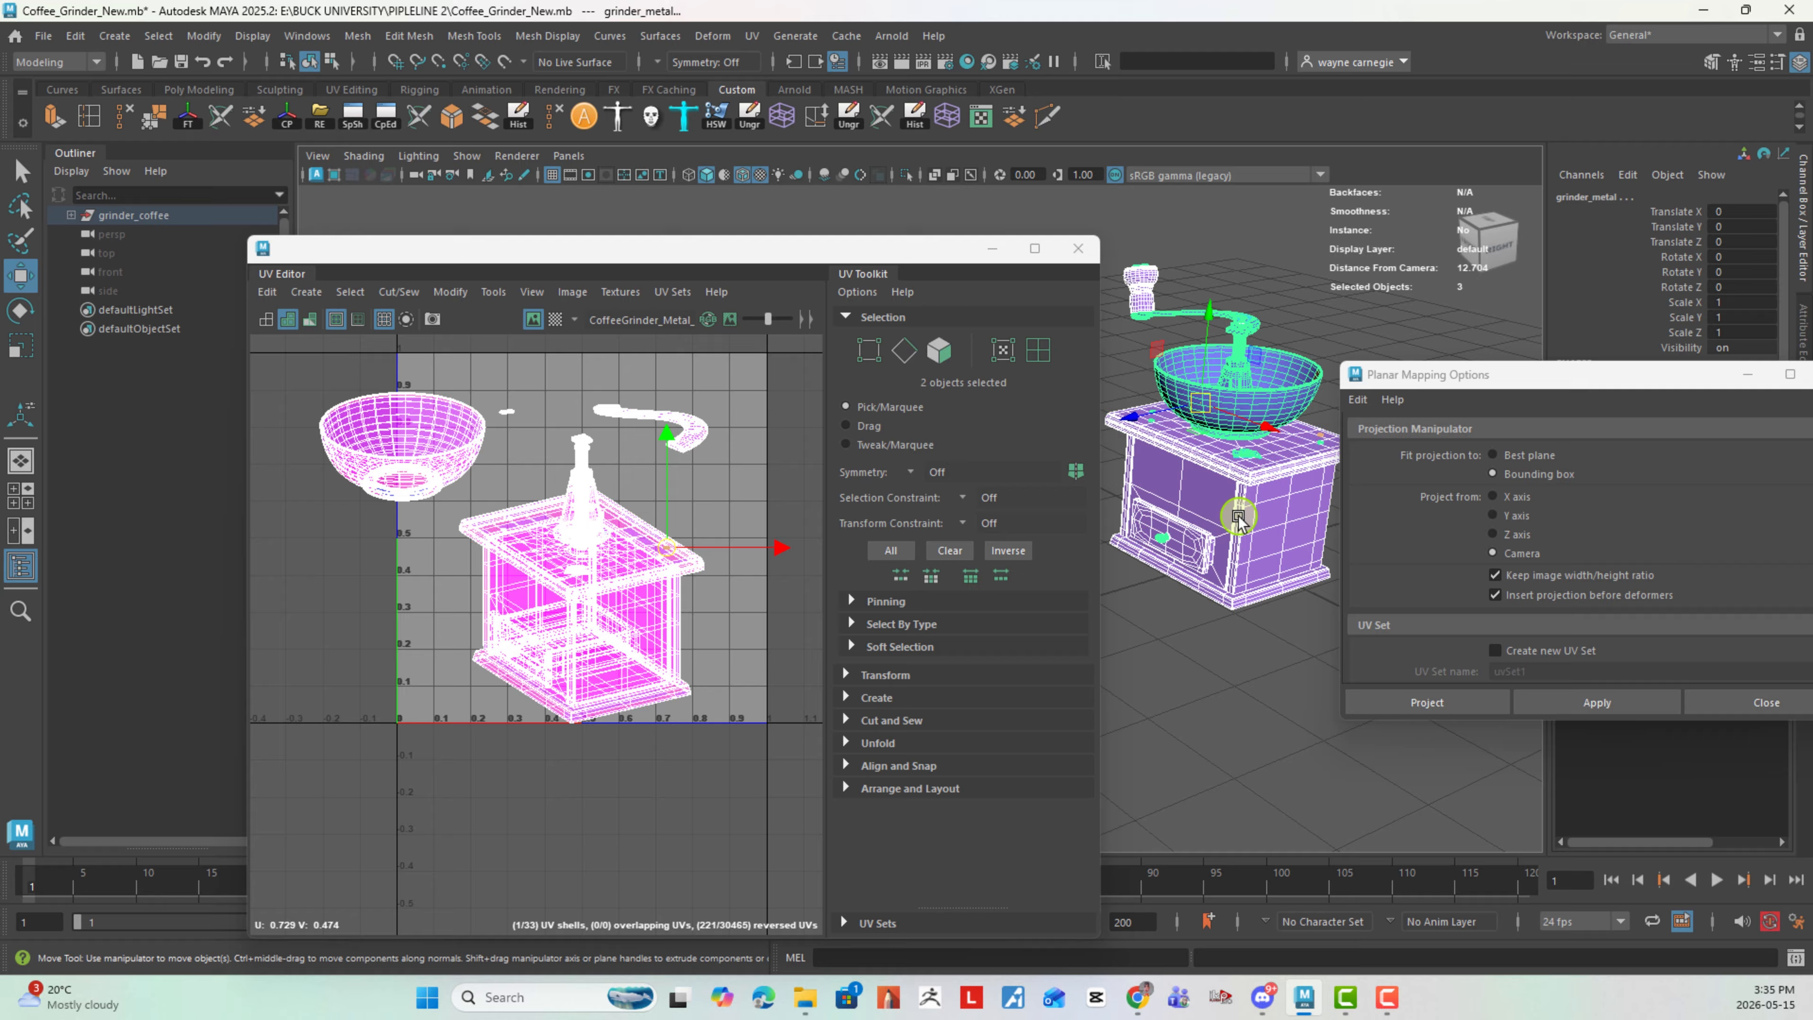
# - Select only the wood mesh, and reposition the UV Editor window so the mesh can be viewed closely beside it
pyautogui.click(1265, 514)
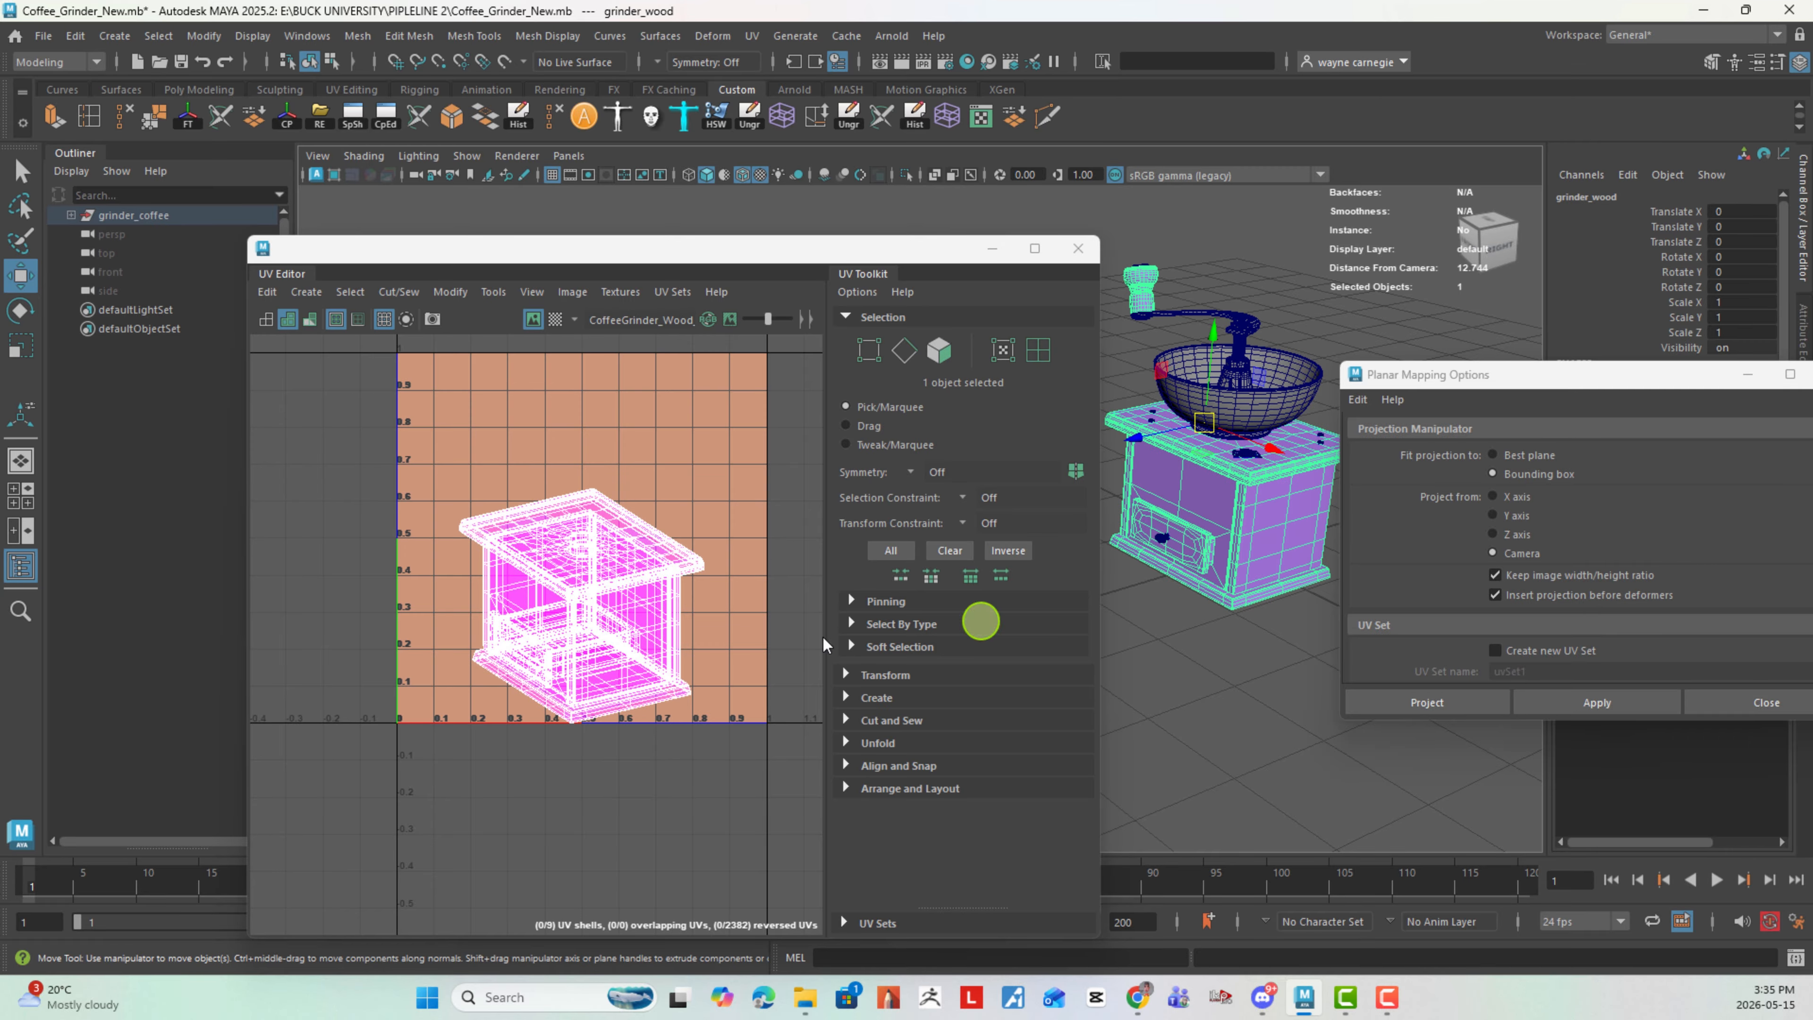
pyautogui.rightClick(664, 478)
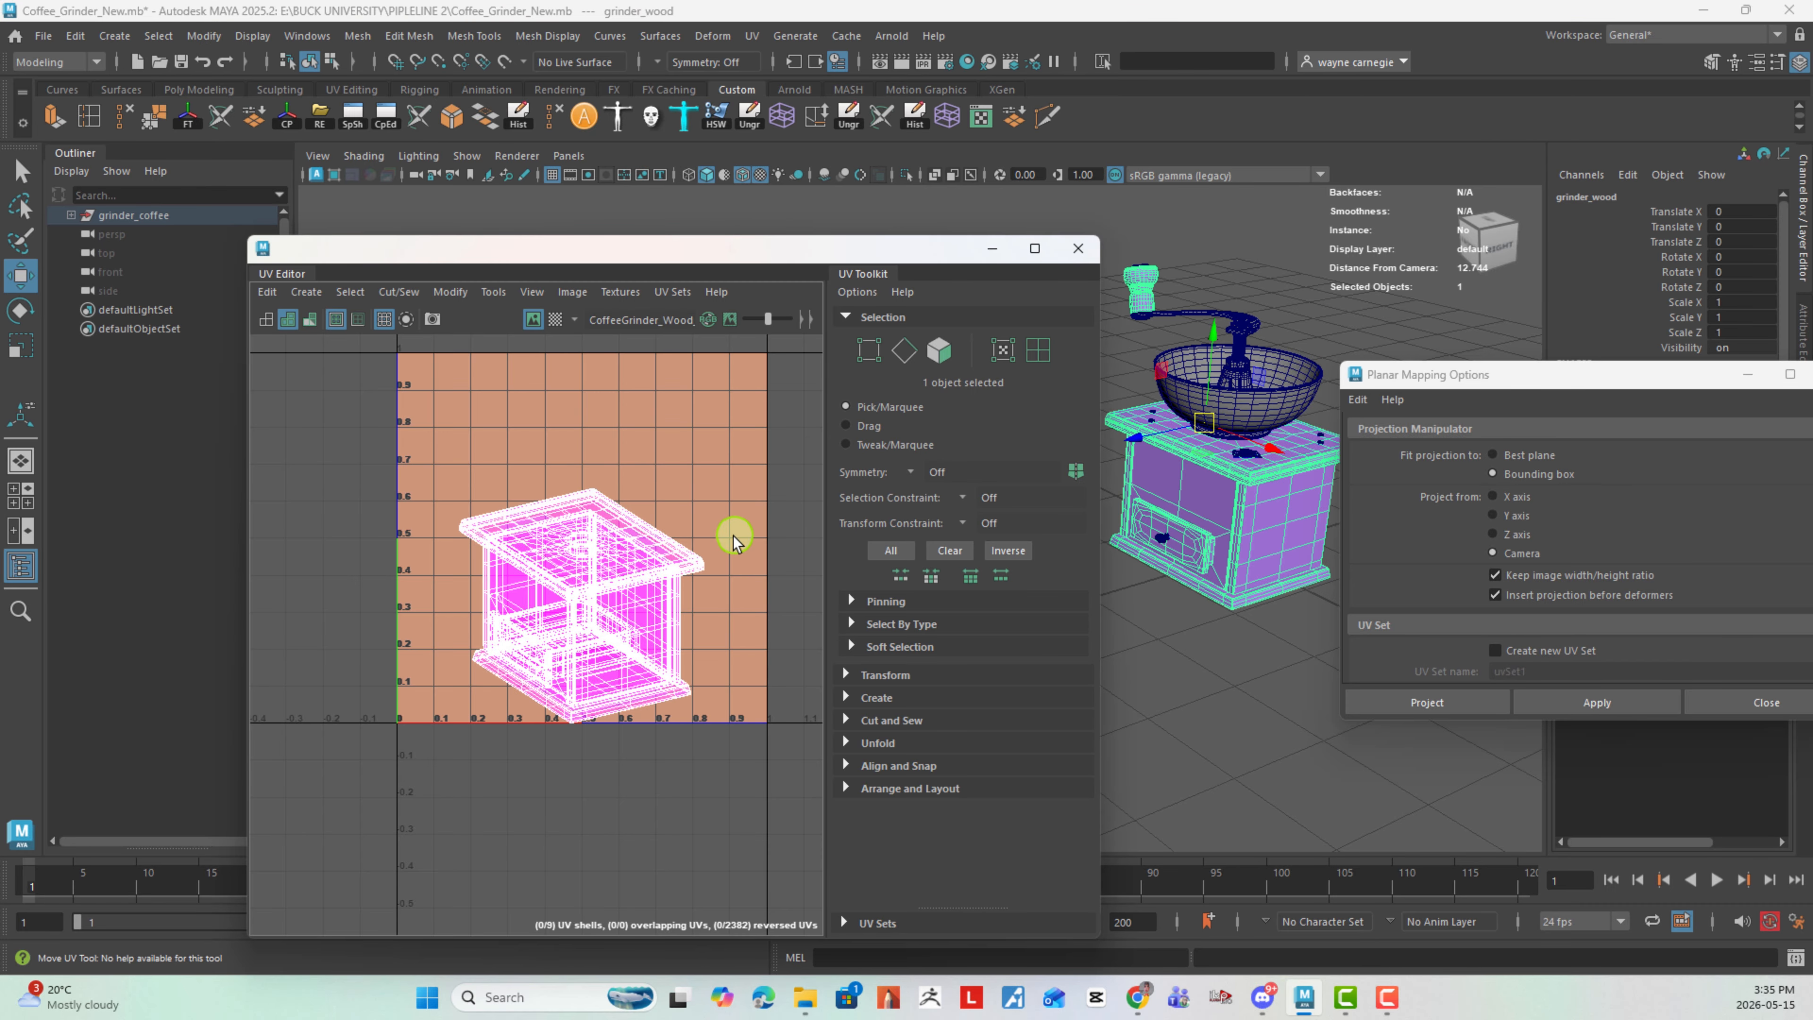
pyautogui.moveTo(926, 251); pyautogui.dragTo(737, 272)
pyautogui.keyDown('alt'); pyautogui.moveTo(1087, 491); pyautogui.dragTo(975, 471, button='middle'); pyautogui.keyUp('alt')
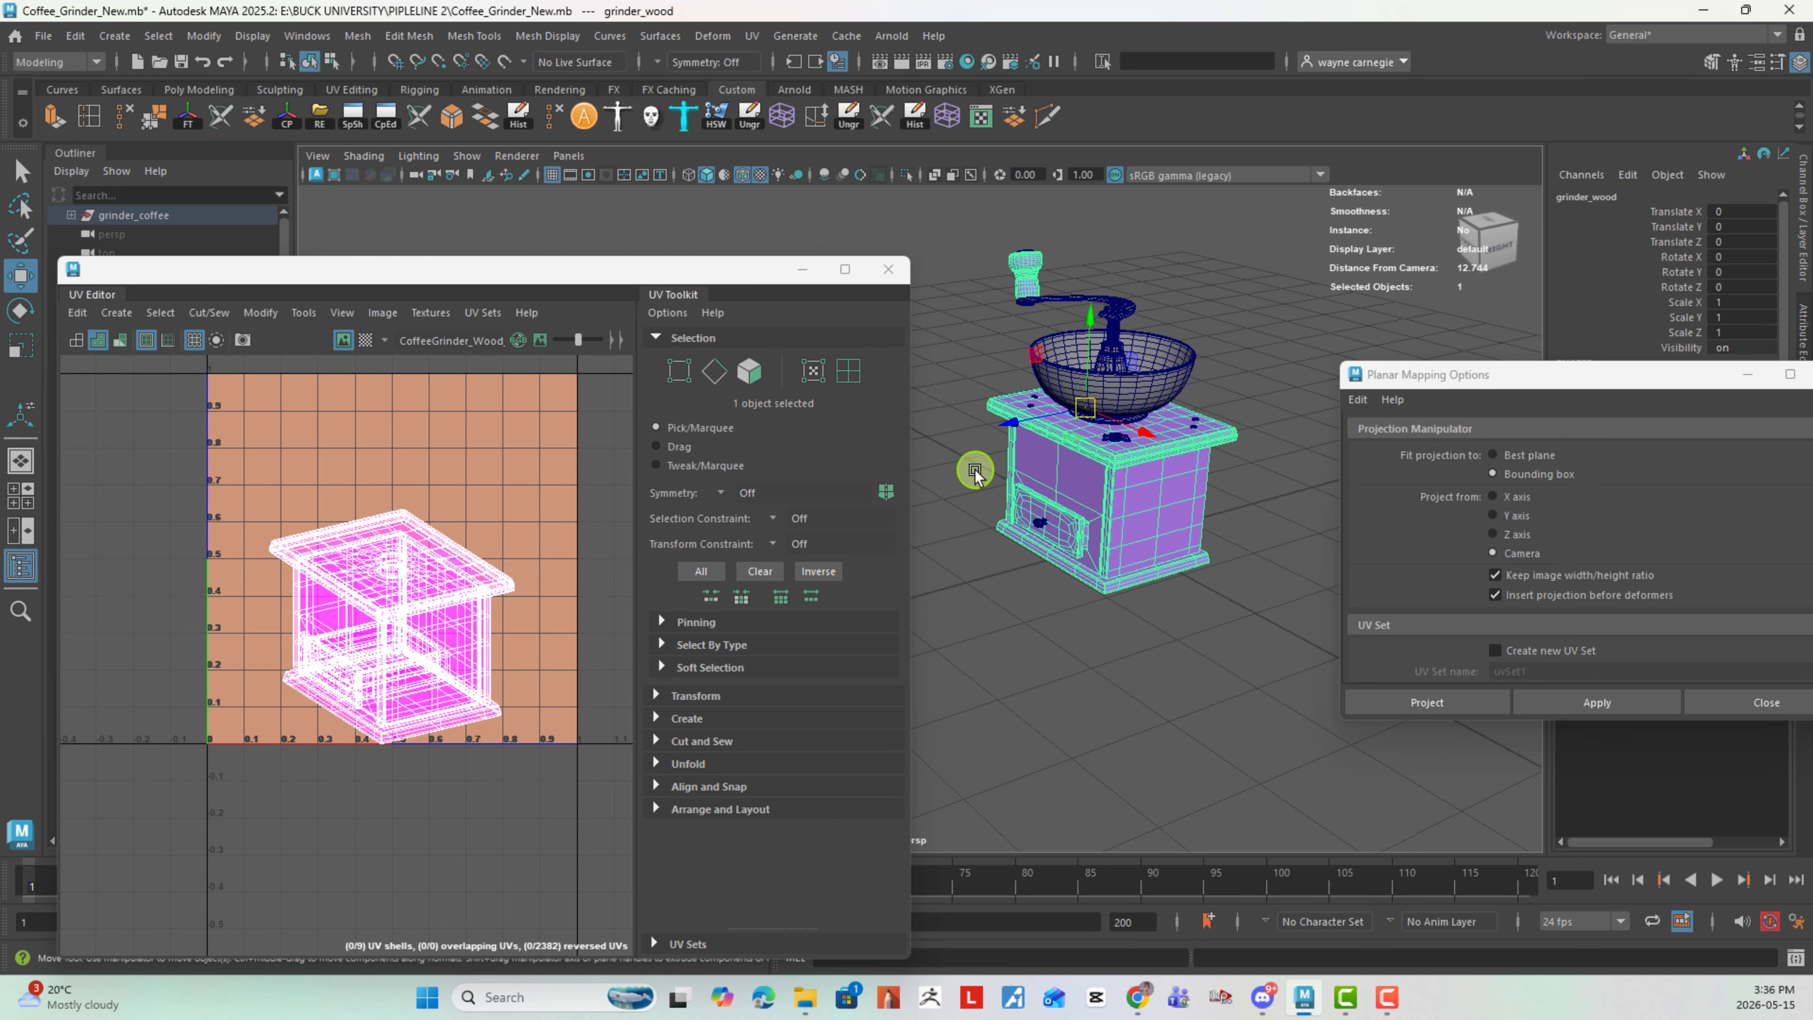
pyautogui.keyDown('alt'); pyautogui.moveTo(1017, 375); pyautogui.dragTo(1063, 432, button='middle'); pyautogui.keyUp('alt')
pyautogui.scroll(3, 1064, 339)
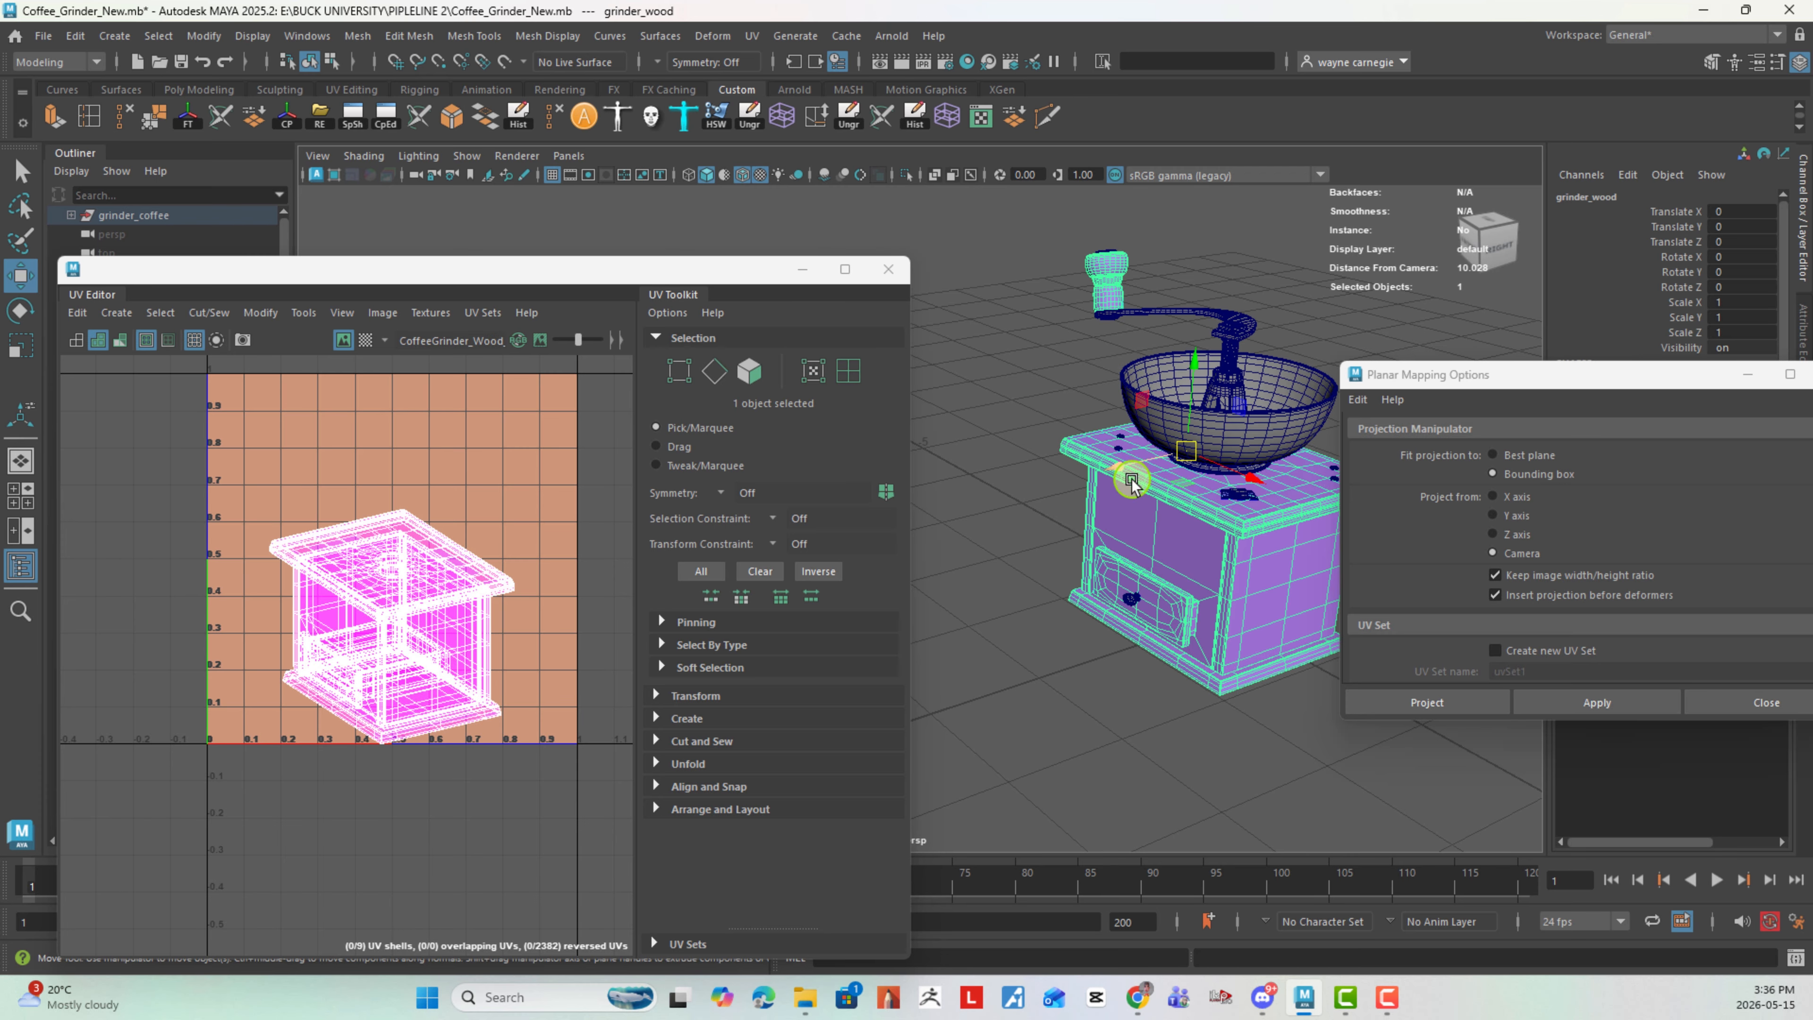
# - Select the faces of the wooden base in the UV Editor, without the knob, and apply an Automatic UV projection to them
pyautogui.scroll(-5, 506, 565)
pyautogui.keyDown('alt'); pyautogui.moveTo(492, 522); pyautogui.dragTo(478, 628, button='middle'); pyautogui.keyUp('alt')
pyautogui.scroll(2, 466, 597)
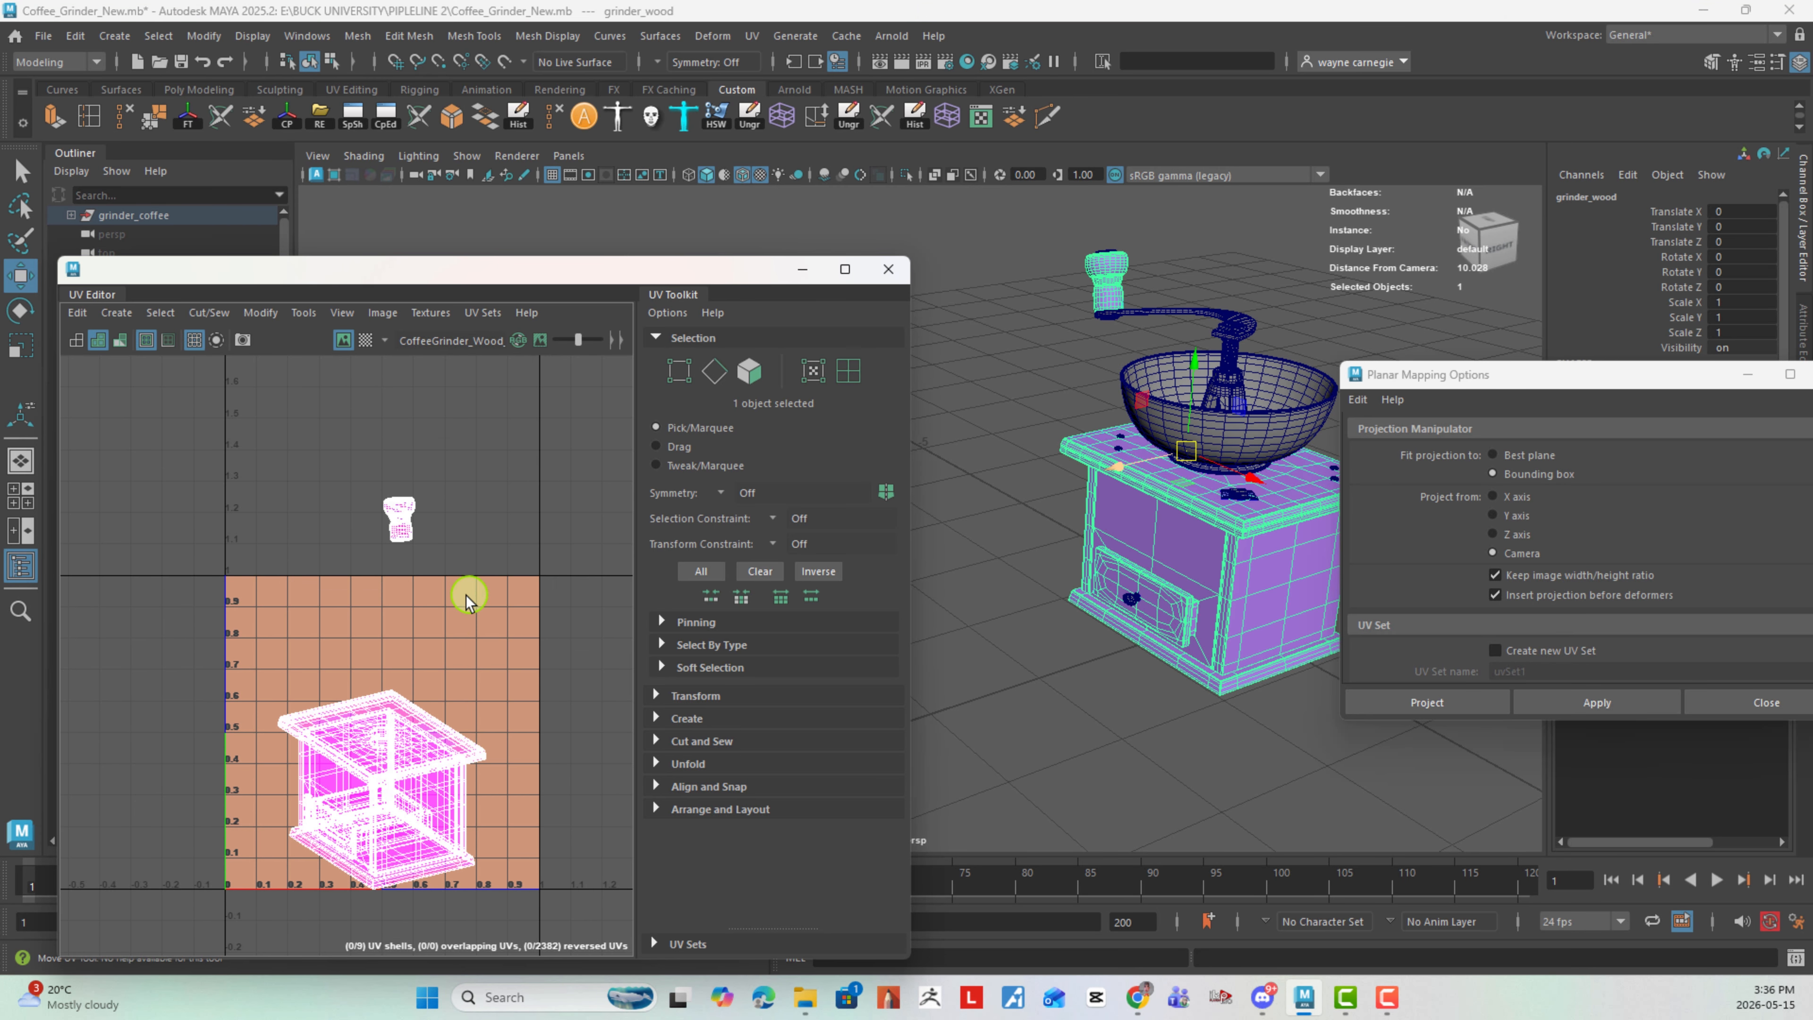
pyautogui.moveTo(472, 574); pyautogui.dragTo(473, 657, button='right')
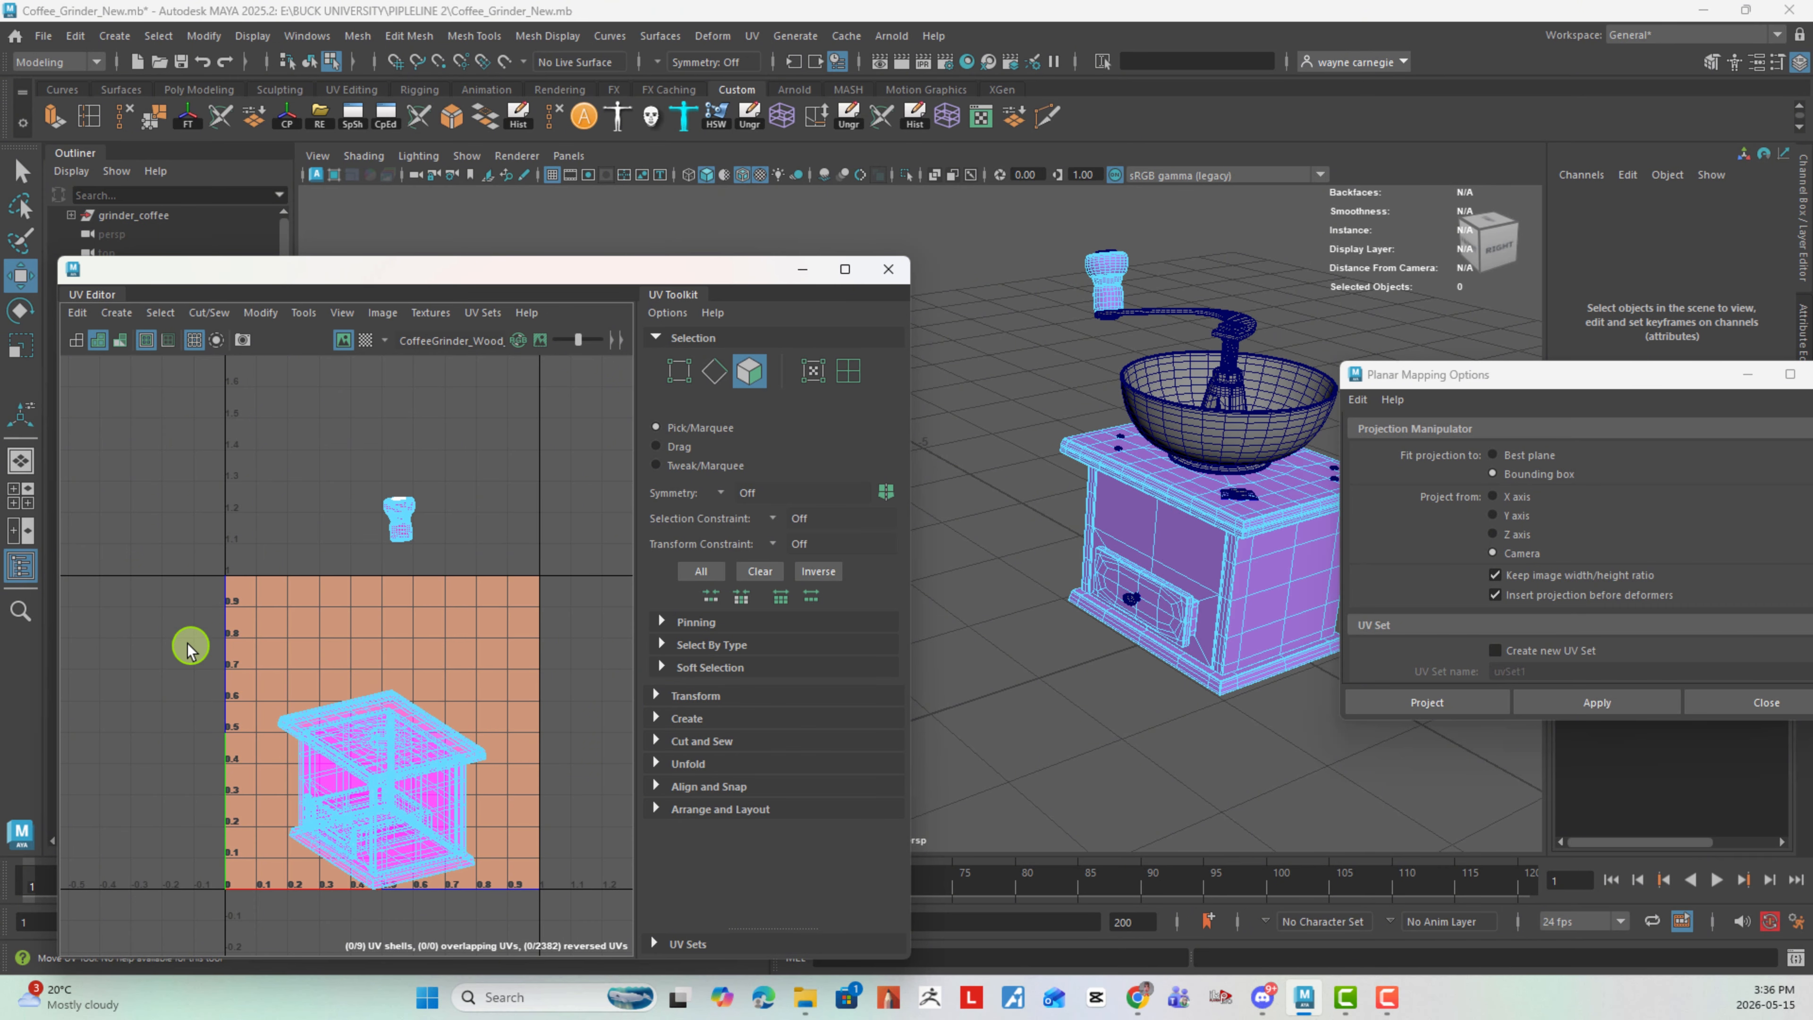
pyautogui.moveTo(192, 638); pyautogui.dragTo(526, 950)
pyautogui.click(886, 493)
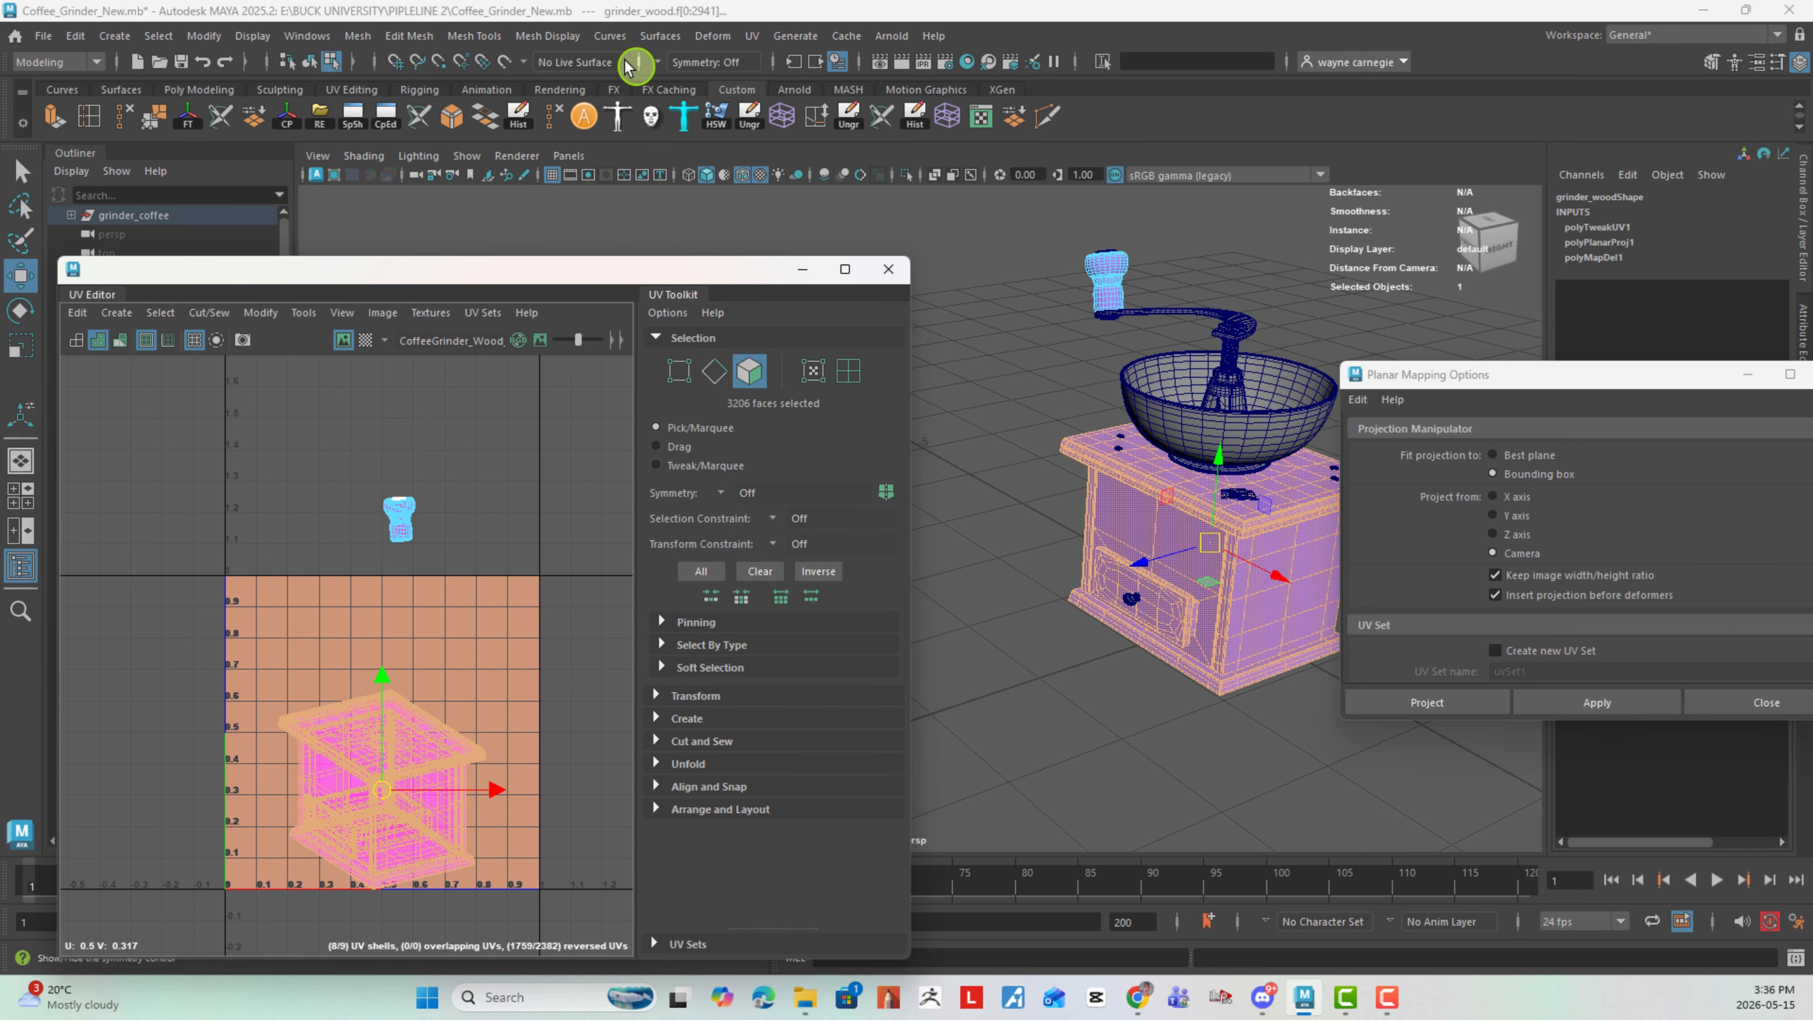
pyautogui.click(752, 36)
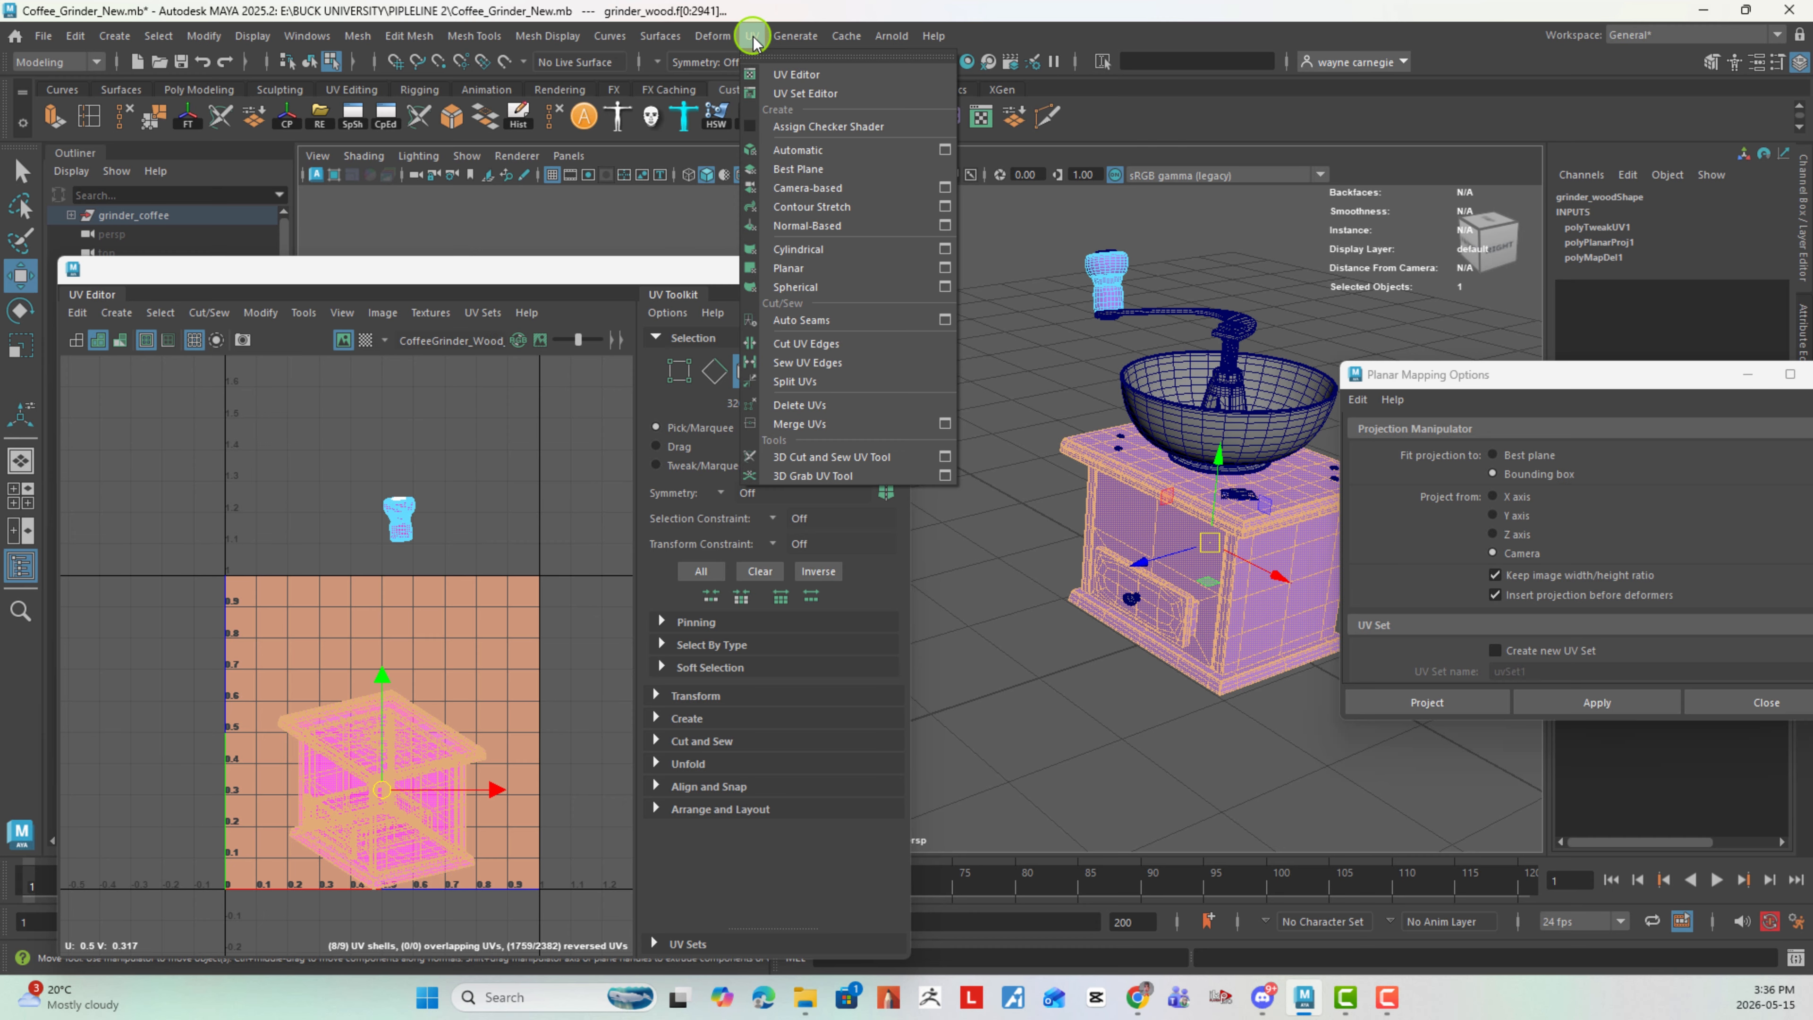
pyautogui.click(822, 151)
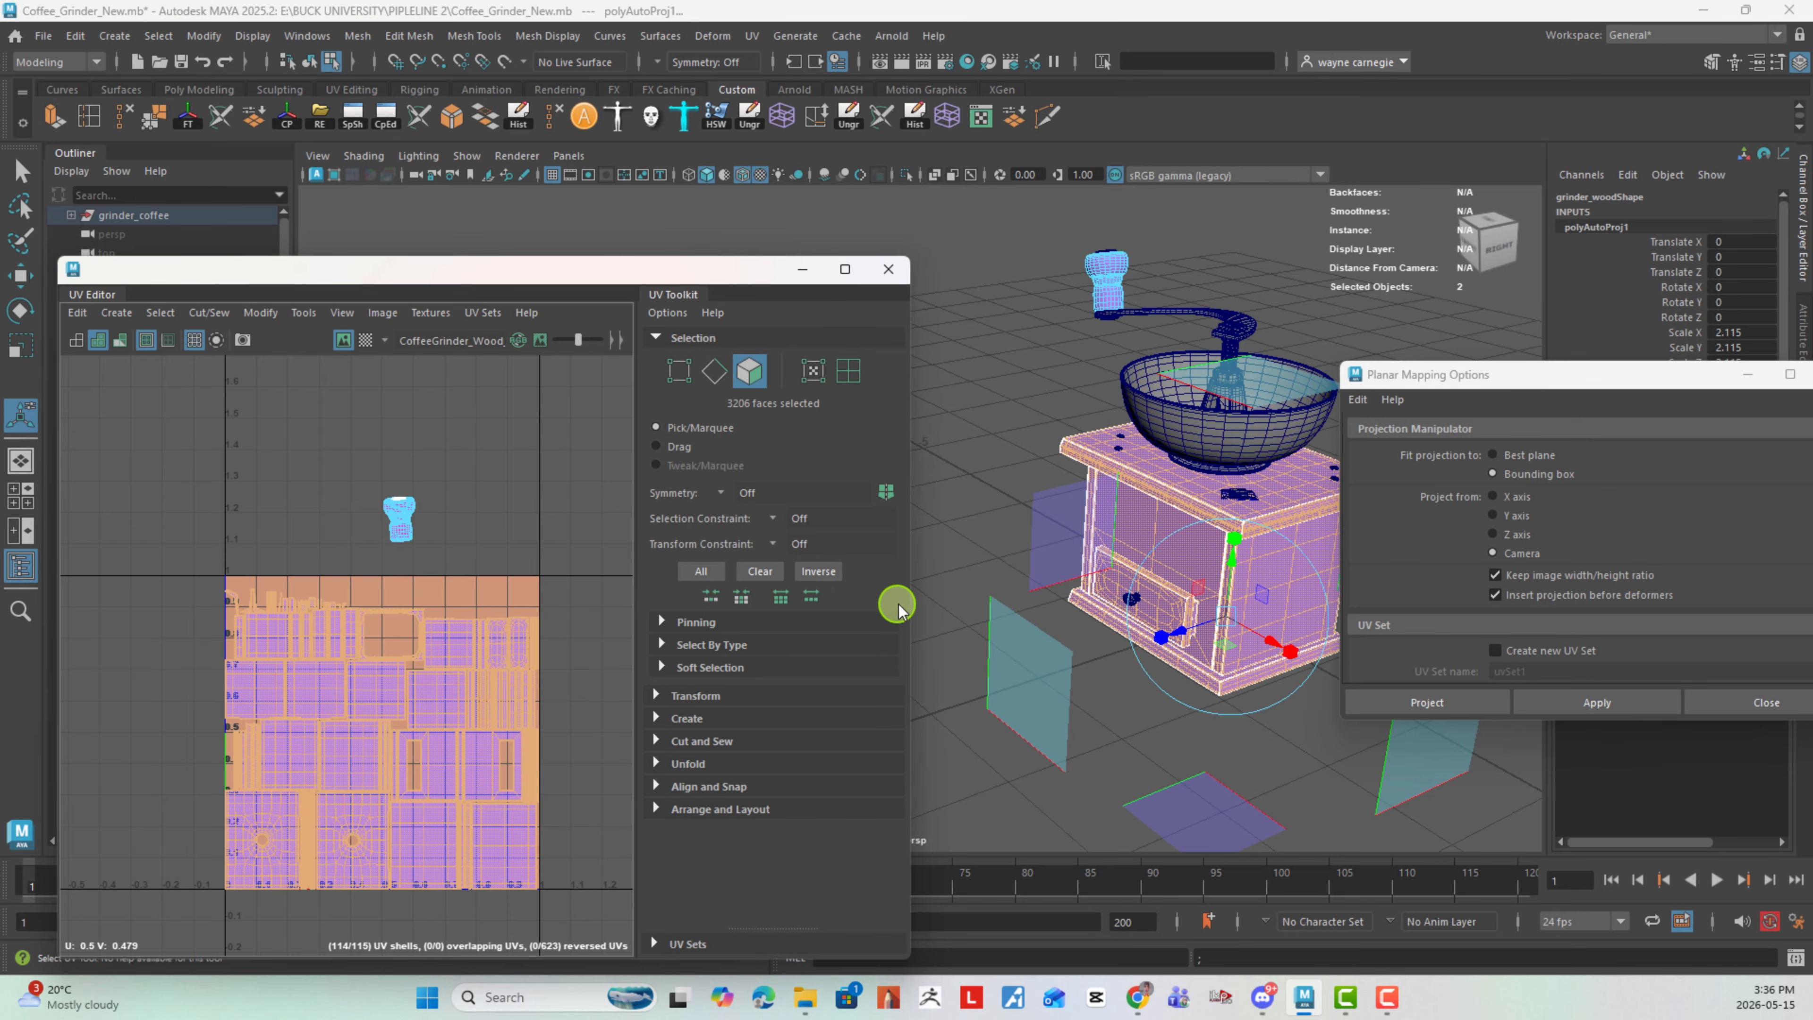
# - Widen the UV Editor window and examine the wooden base's automatic UV layout and the separate knob shell
pyautogui.moveTo(914, 597); pyautogui.dragTo(1197, 600)
pyautogui.keyDown('alt'); pyautogui.moveTo(749, 590); pyautogui.dragTo(500, 556, button='right'); pyautogui.keyUp('alt')
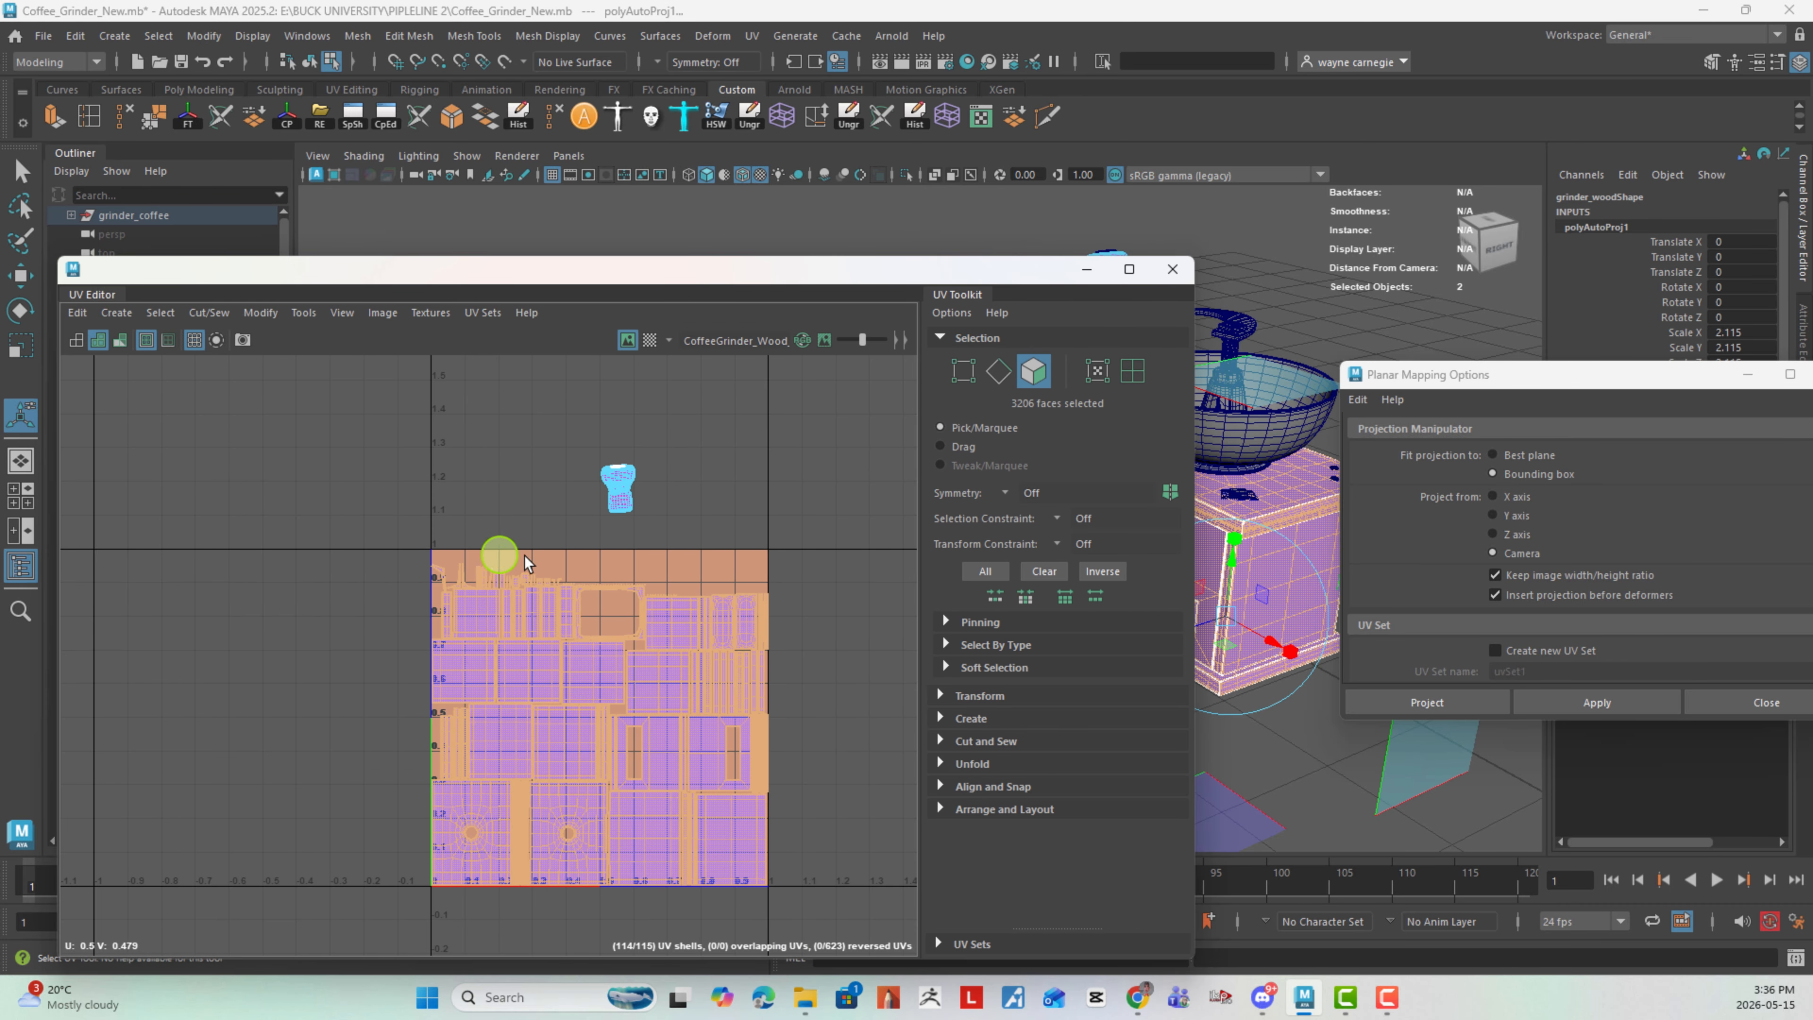
pyautogui.keyDown('alt'); pyautogui.moveTo(601, 561); pyautogui.dragTo(495, 513, button='middle'); pyautogui.keyUp('alt')
pyautogui.keyDown('alt'); pyautogui.moveTo(507, 518); pyautogui.dragTo(629, 515, button='right'); pyautogui.keyUp('alt')
pyautogui.keyDown('alt'); pyautogui.moveTo(629, 515); pyautogui.dragTo(633, 474, button='middle'); pyautogui.keyUp('alt')
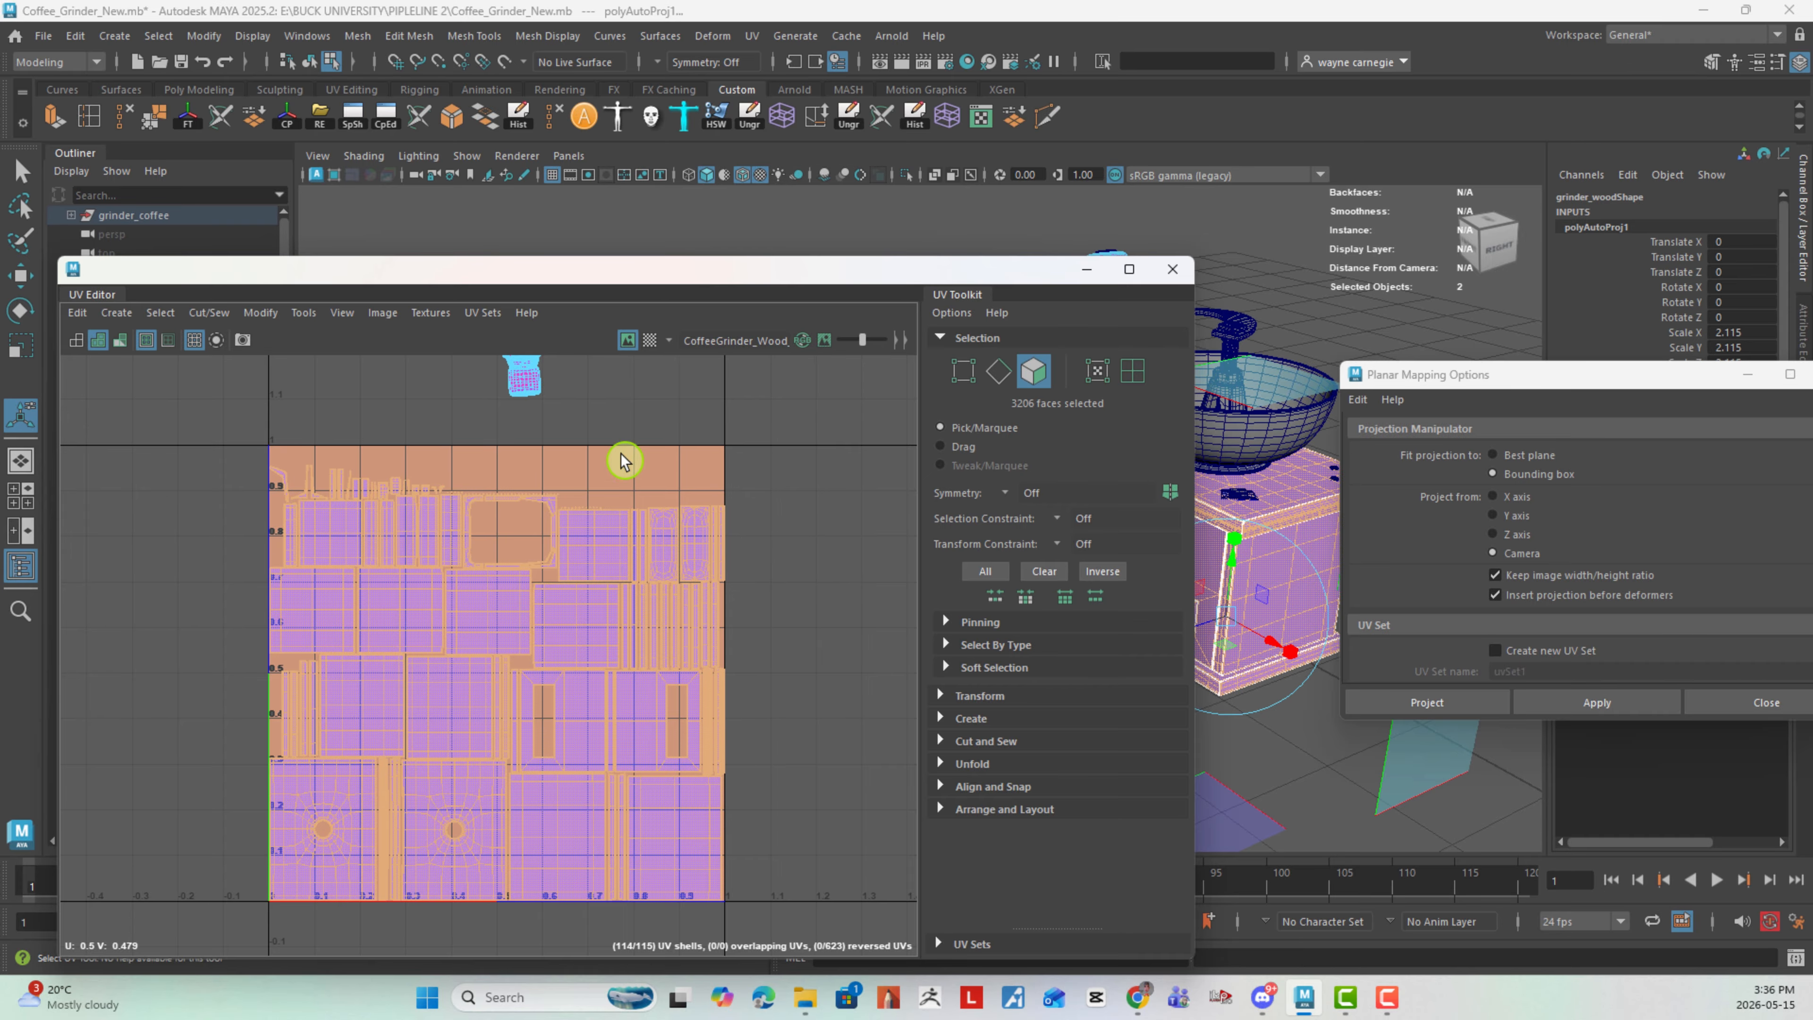
pyautogui.keyDown('alt'); pyautogui.moveTo(619, 453); pyautogui.dragTo(614, 612, button='middle'); pyautogui.keyUp('alt')
pyautogui.keyDown('alt'); pyautogui.moveTo(371, 444); pyautogui.dragTo(737, 572, button='right'); pyautogui.keyUp('alt')
pyautogui.keyDown('alt'); pyautogui.moveTo(703, 554); pyautogui.dragTo(497, 489, button='middle'); pyautogui.keyUp('alt')
pyautogui.keyDown('alt'); pyautogui.moveTo(497, 492); pyautogui.dragTo(810, 584, button='right'); pyautogui.keyUp('alt')
pyautogui.keyDown('alt'); pyautogui.moveTo(634, 559); pyautogui.dragTo(589, 471, button='middle'); pyautogui.keyUp('alt')
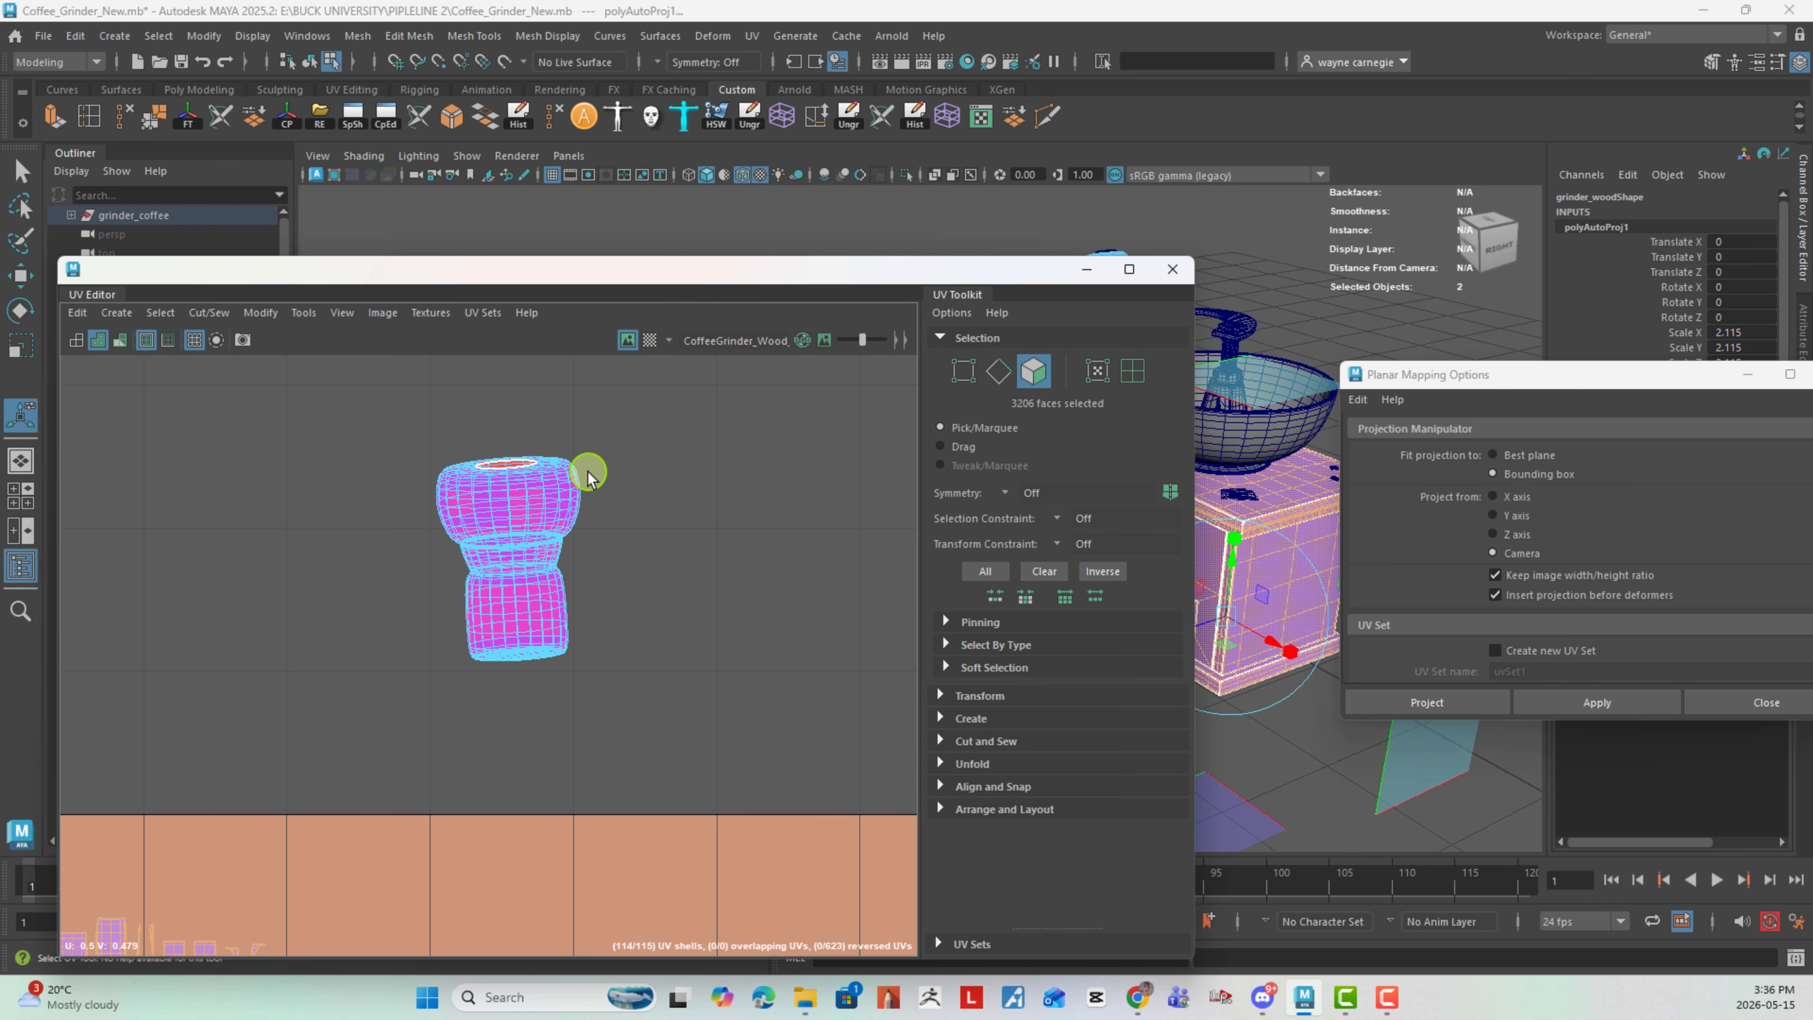
# - Switch to edge selection and cut the knob's UVs along the edge loop around its bottom rim
pyautogui.moveTo(568, 495); pyautogui.dragTo(569, 498, button='right')
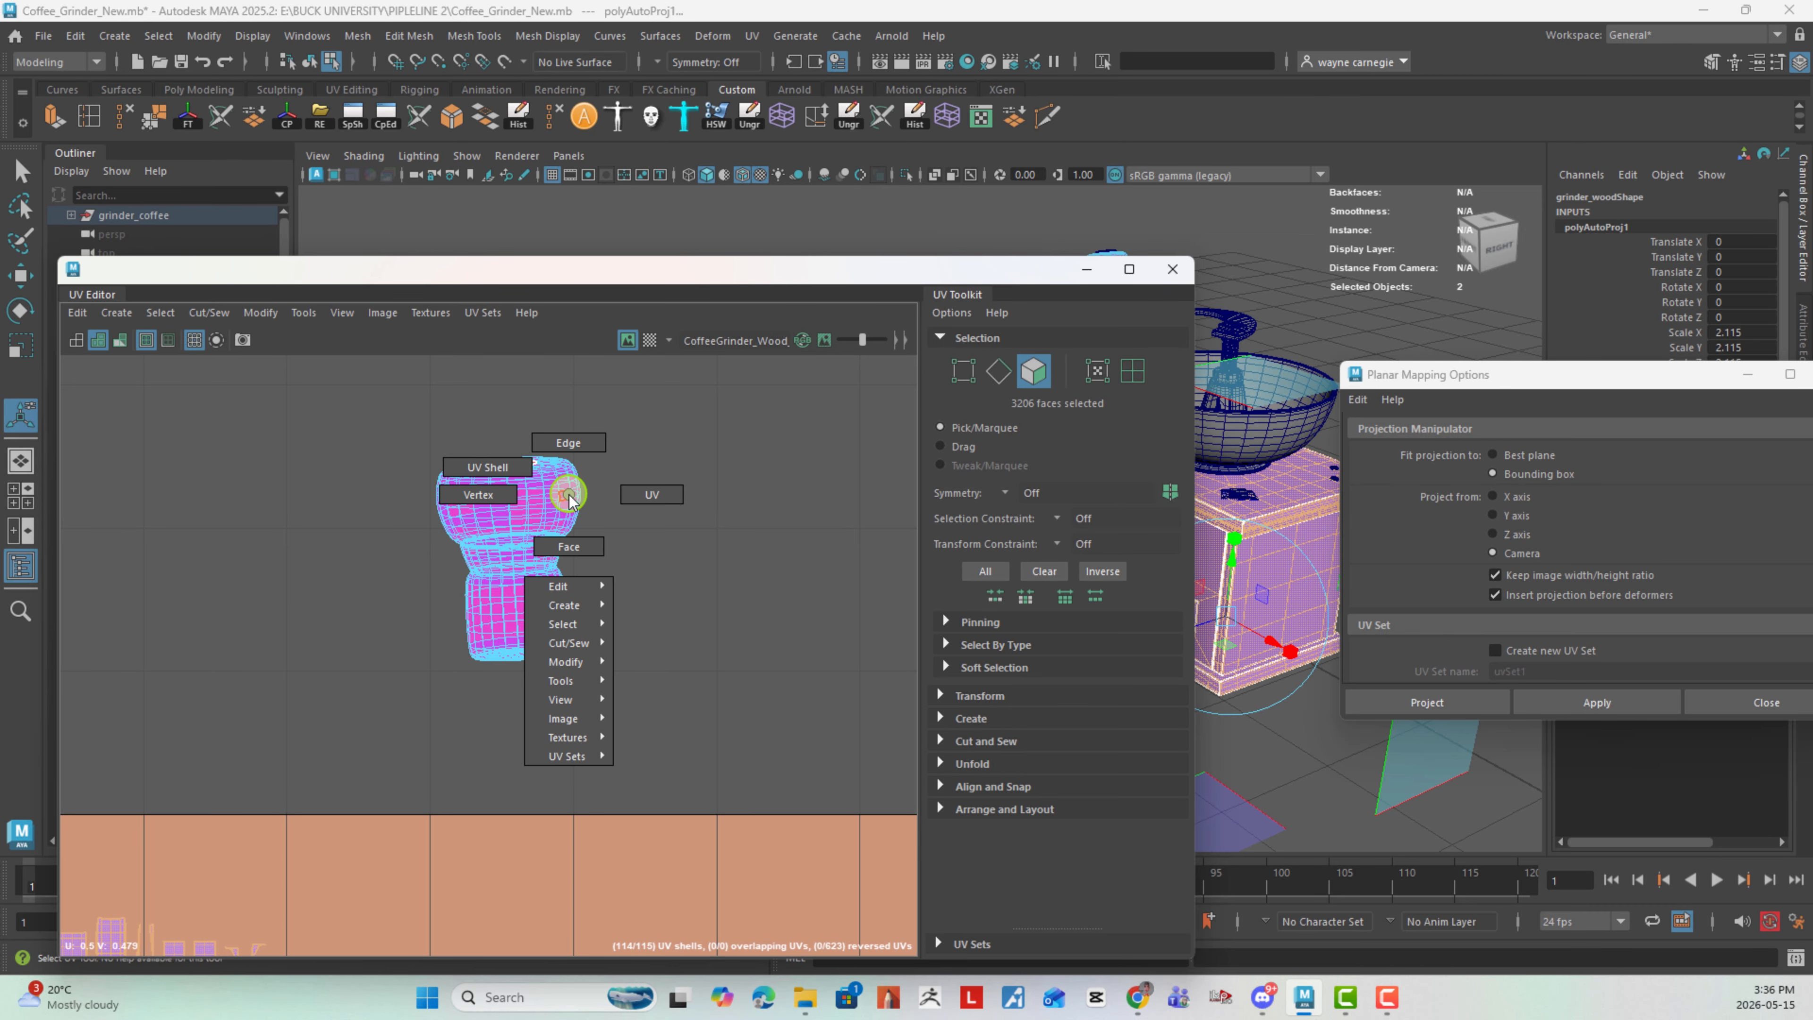
pyautogui.moveTo(569, 498); pyautogui.dragTo(589, 455, button='right')
pyautogui.keyDown('alt'); pyautogui.moveTo(904, 713); pyautogui.dragTo(918, 713, button='right'); pyautogui.keyUp('alt')
pyautogui.keyDown('alt'); pyautogui.moveTo(551, 505); pyautogui.dragTo(549, 511, button='middle'); pyautogui.keyUp('alt')
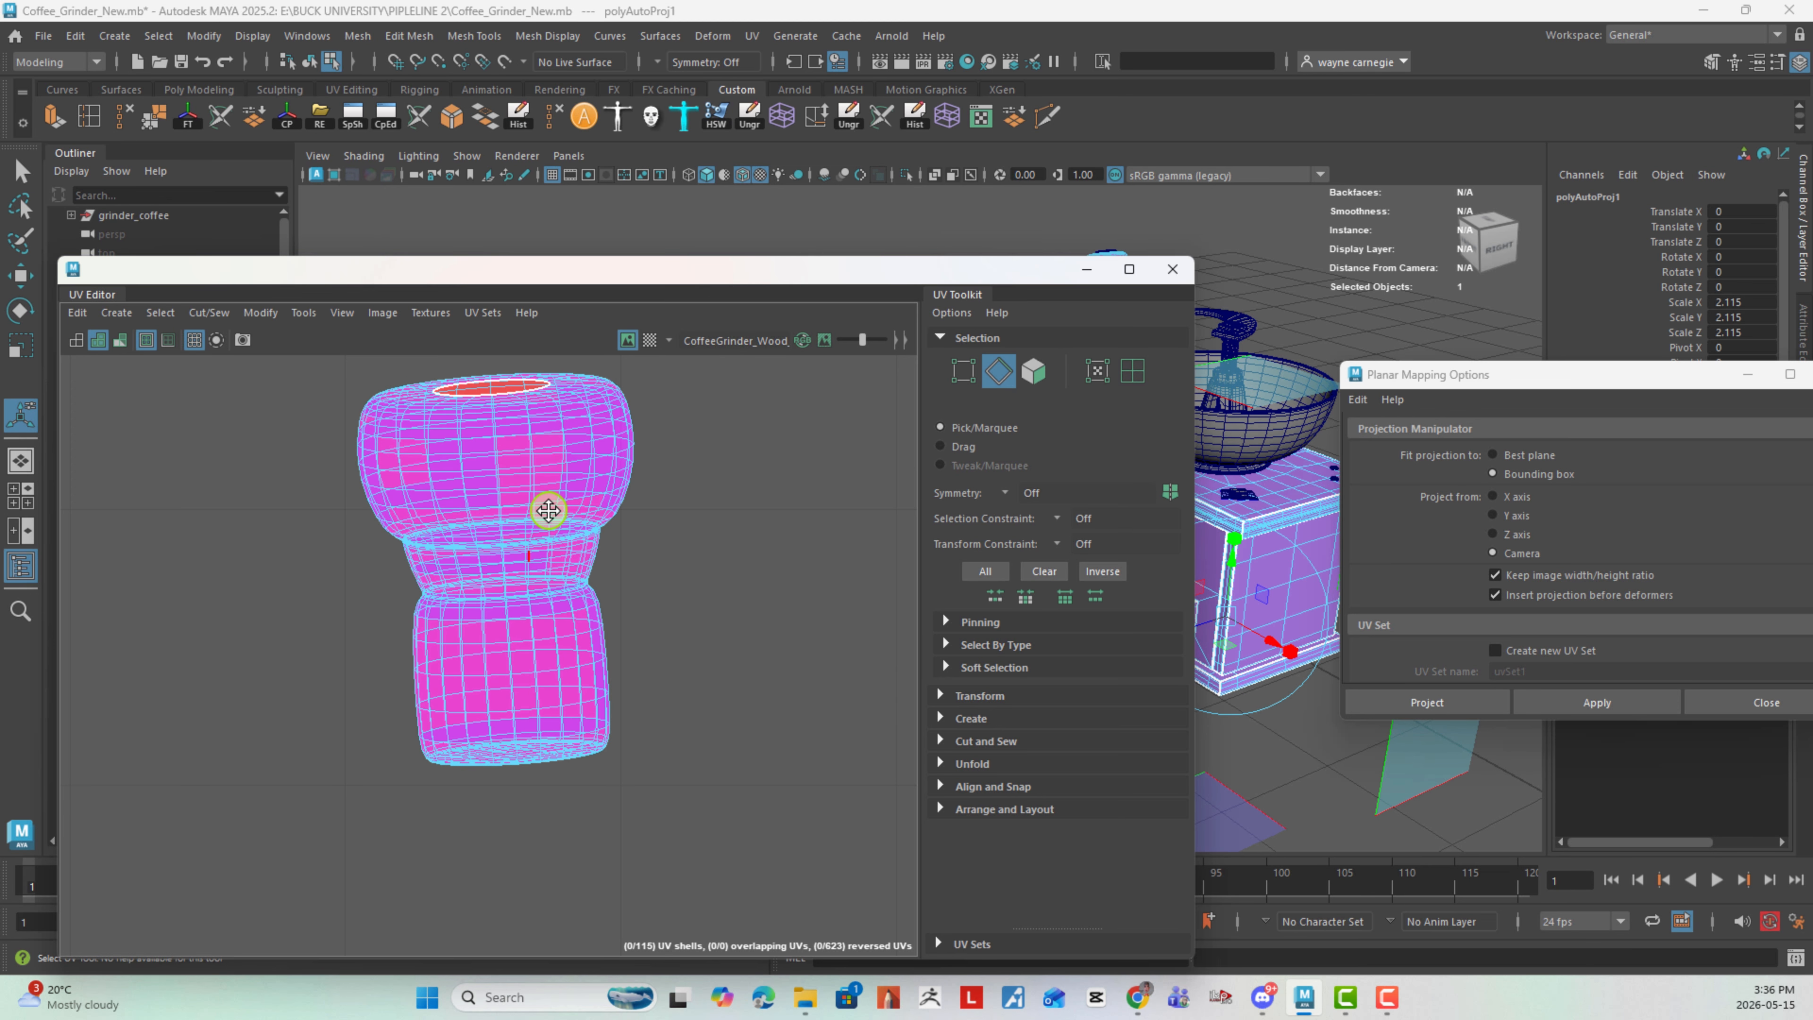
pyautogui.keyDown('alt'); pyautogui.moveTo(554, 502); pyautogui.dragTo(632, 608, button='right'); pyautogui.keyUp('alt')
pyautogui.keyDown('alt'); pyautogui.moveTo(619, 586); pyautogui.dragTo(629, 461, button='middle'); pyautogui.keyUp('alt')
pyautogui.keyDown('alt'); pyautogui.moveTo(548, 788); pyautogui.dragTo(716, 790, button='right'); pyautogui.keyUp('alt')
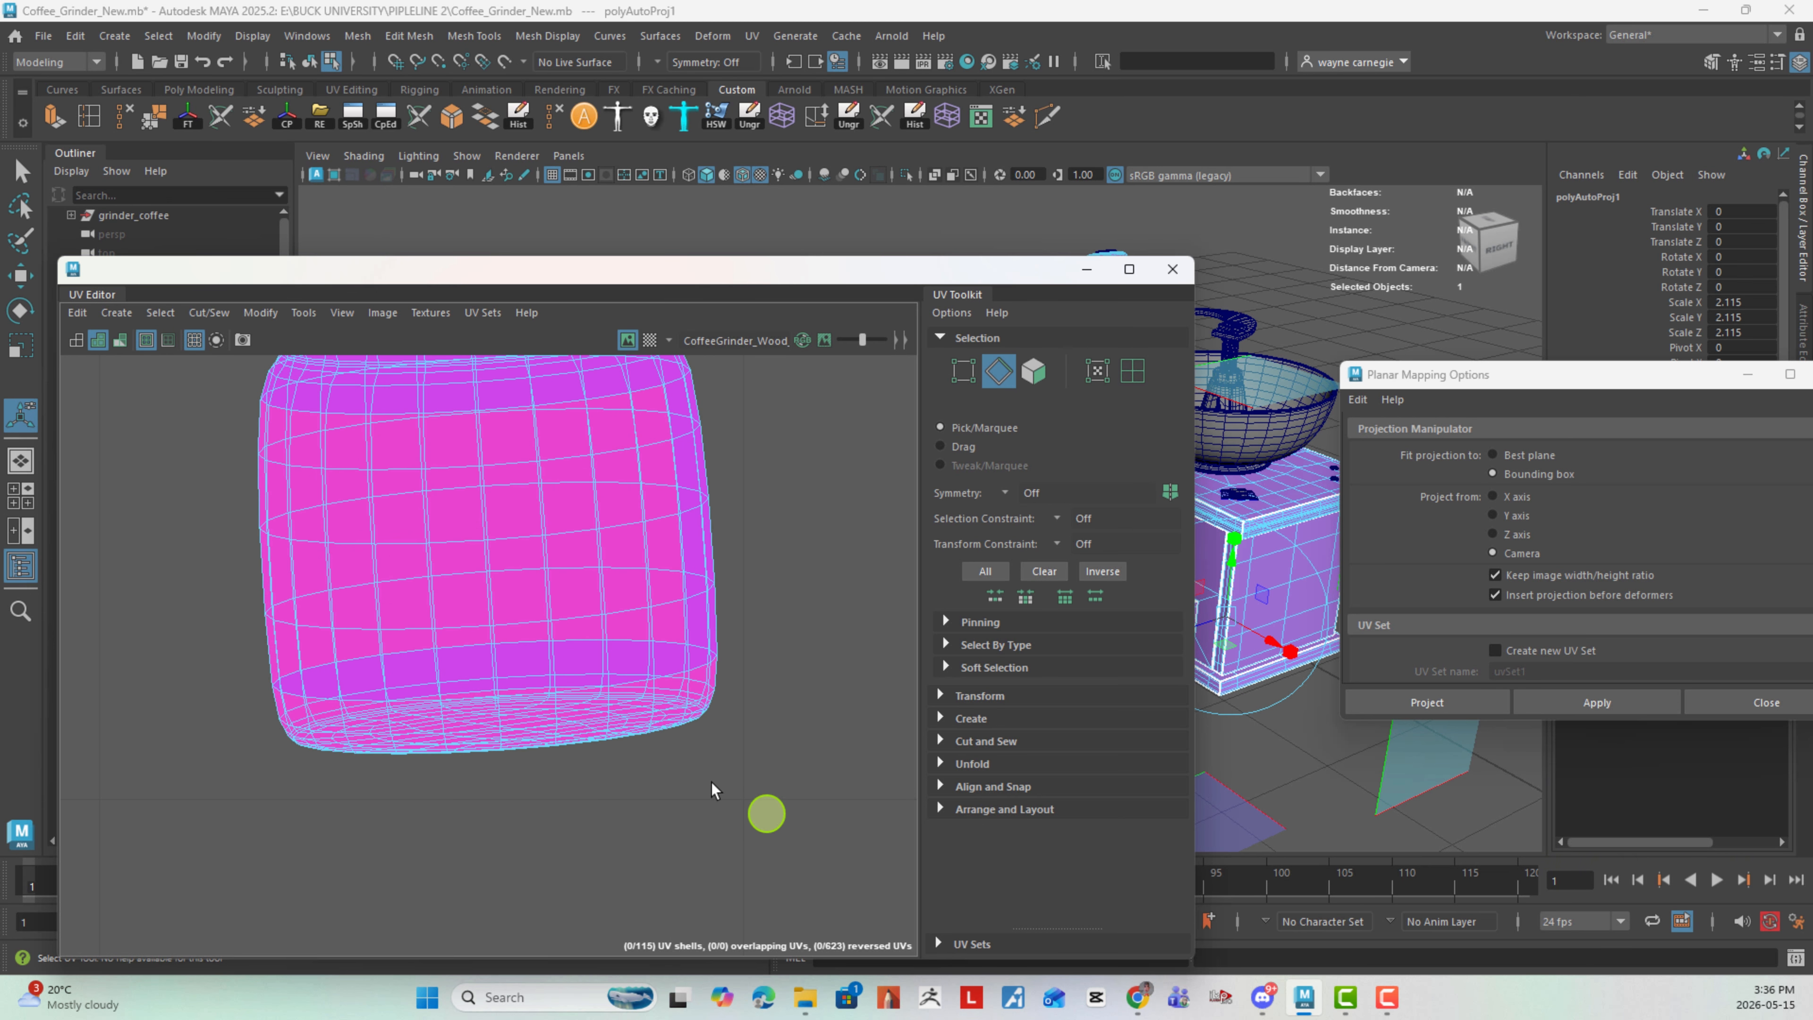
pyautogui.keyDown('alt'); pyautogui.moveTo(609, 713); pyautogui.dragTo(672, 736, button='right'); pyautogui.keyUp('alt')
pyautogui.doubleClick(693, 720)
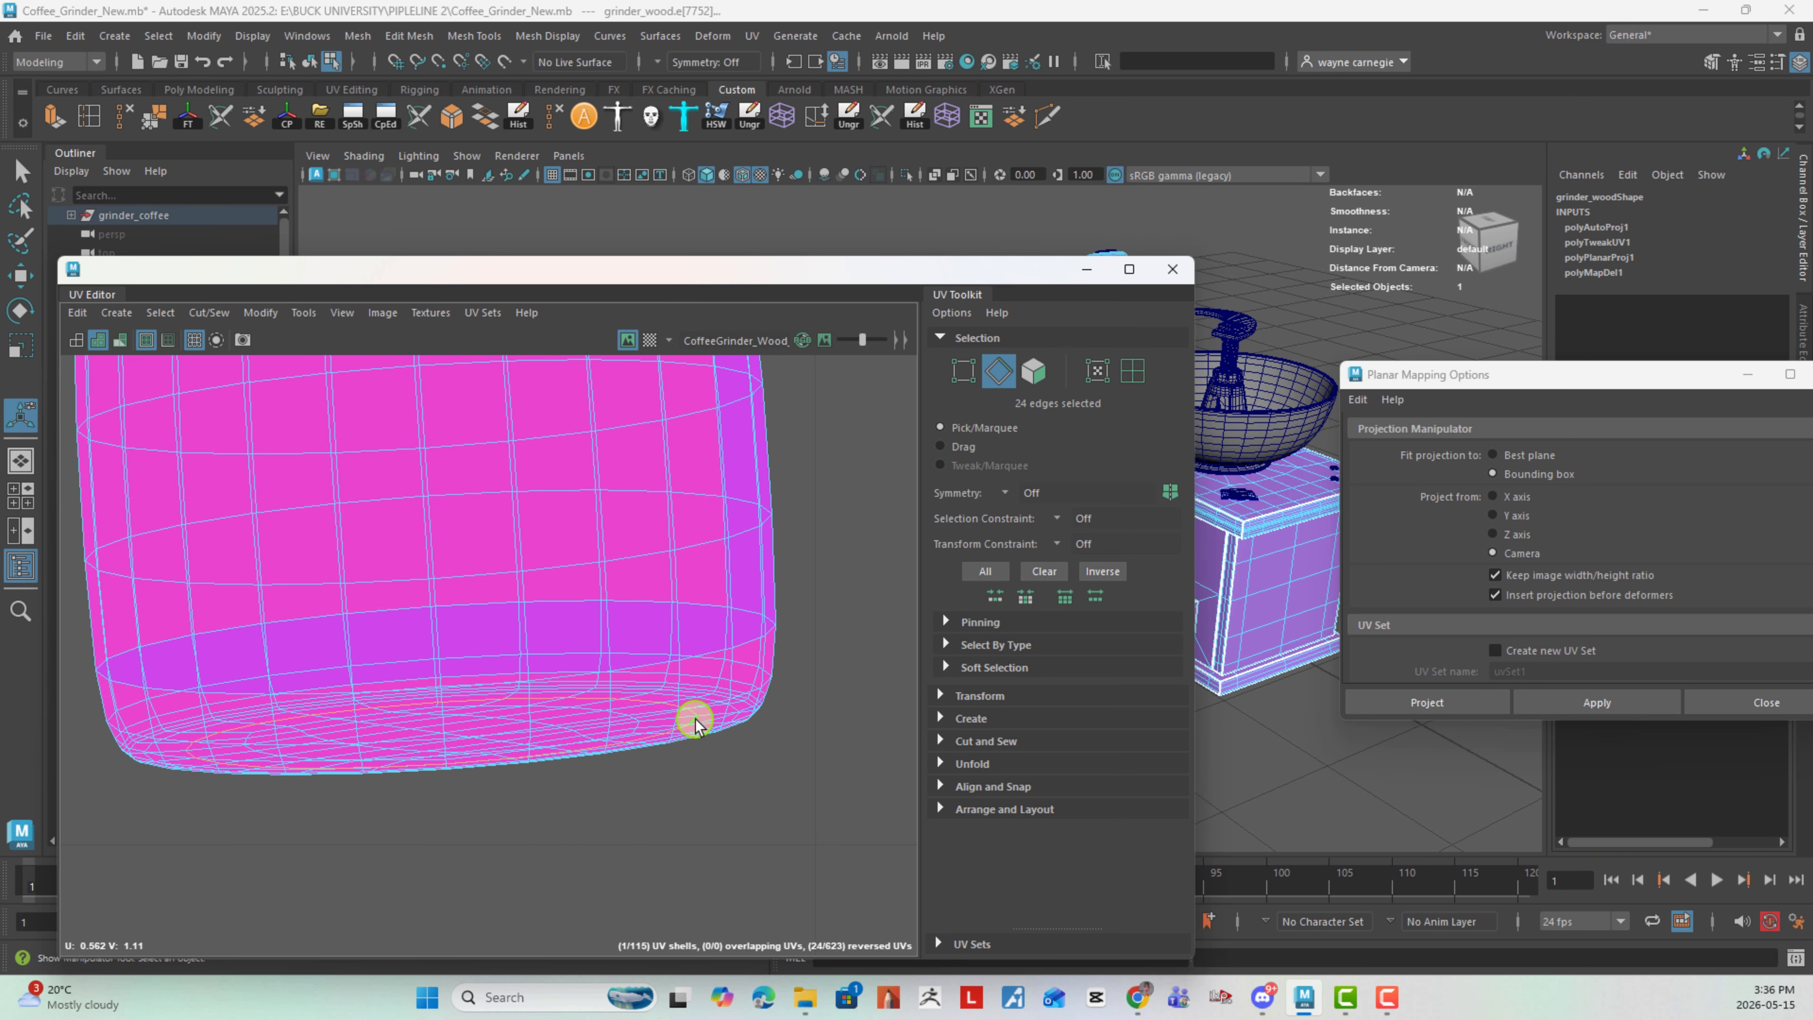
pyautogui.keyDown('alt'); pyautogui.moveTo(784, 741); pyautogui.dragTo(435, 685, button='right'); pyautogui.keyUp('alt')
pyautogui.keyDown('shift'); pyautogui.rightClick(833, 577); pyautogui.keyUp('shift')
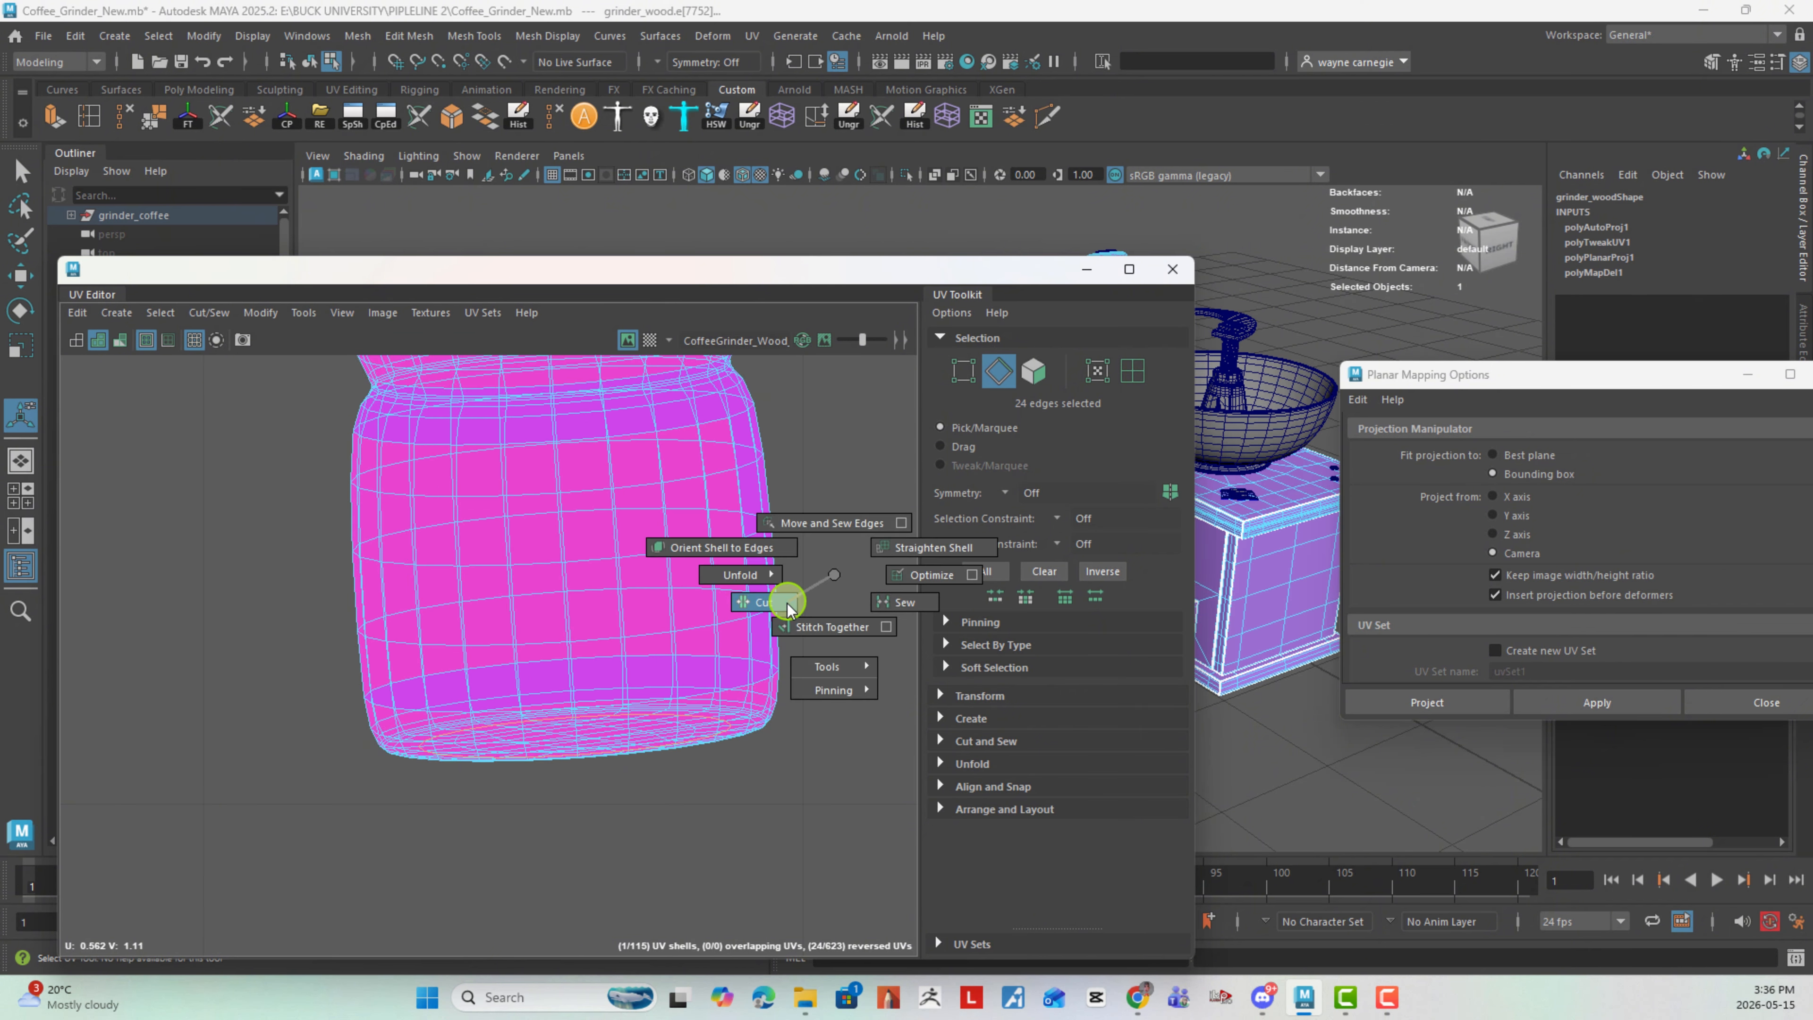
pyautogui.keyDown('shift'); pyautogui.moveTo(834, 575); pyautogui.dragTo(579, 611, button='right'); pyautogui.keyUp('shift')
# - Select a lengthwise edge loop running down the side of the knob and cut its UVs along it
pyautogui.keyDown('alt'); pyautogui.moveTo(739, 372); pyautogui.dragTo(705, 769, button='middle'); pyautogui.keyUp('alt')
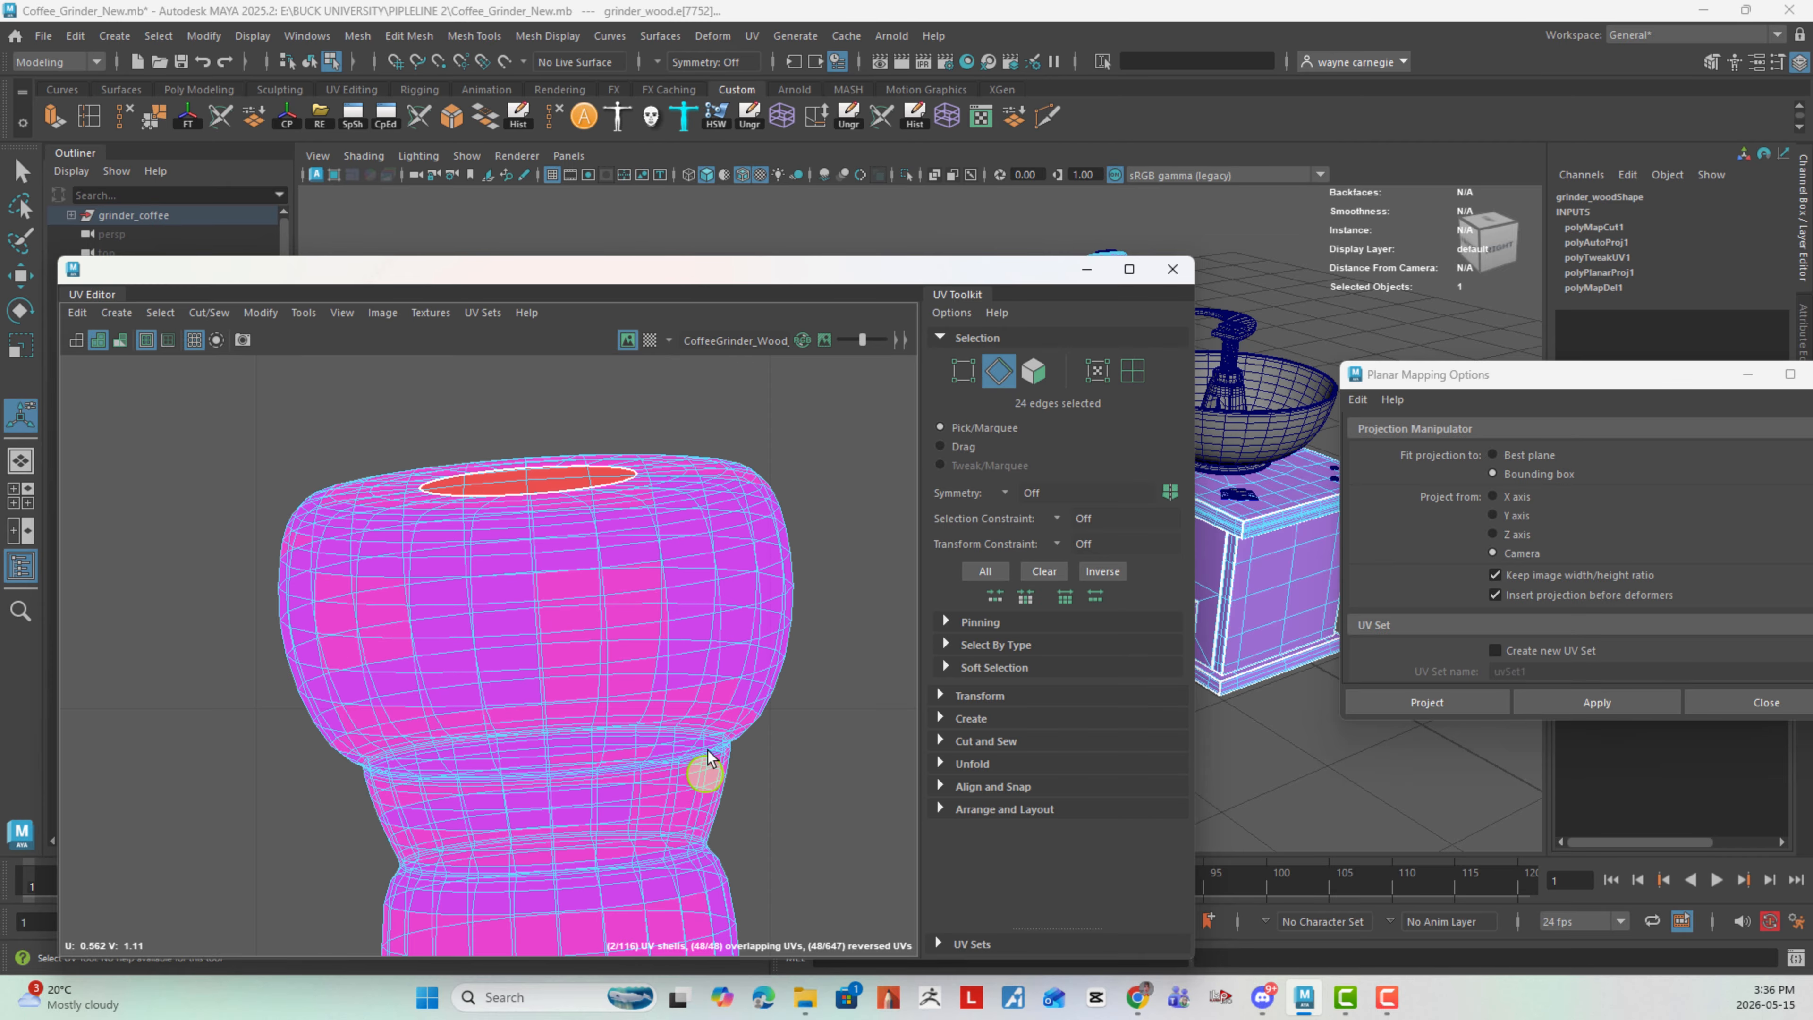
pyautogui.keyDown('alt'); pyautogui.moveTo(789, 814); pyautogui.dragTo(714, 727, button='right'); pyautogui.keyUp('alt')
pyautogui.keyDown('alt'); pyautogui.moveTo(725, 738); pyautogui.dragTo(625, 574, button='middle'); pyautogui.keyUp('alt')
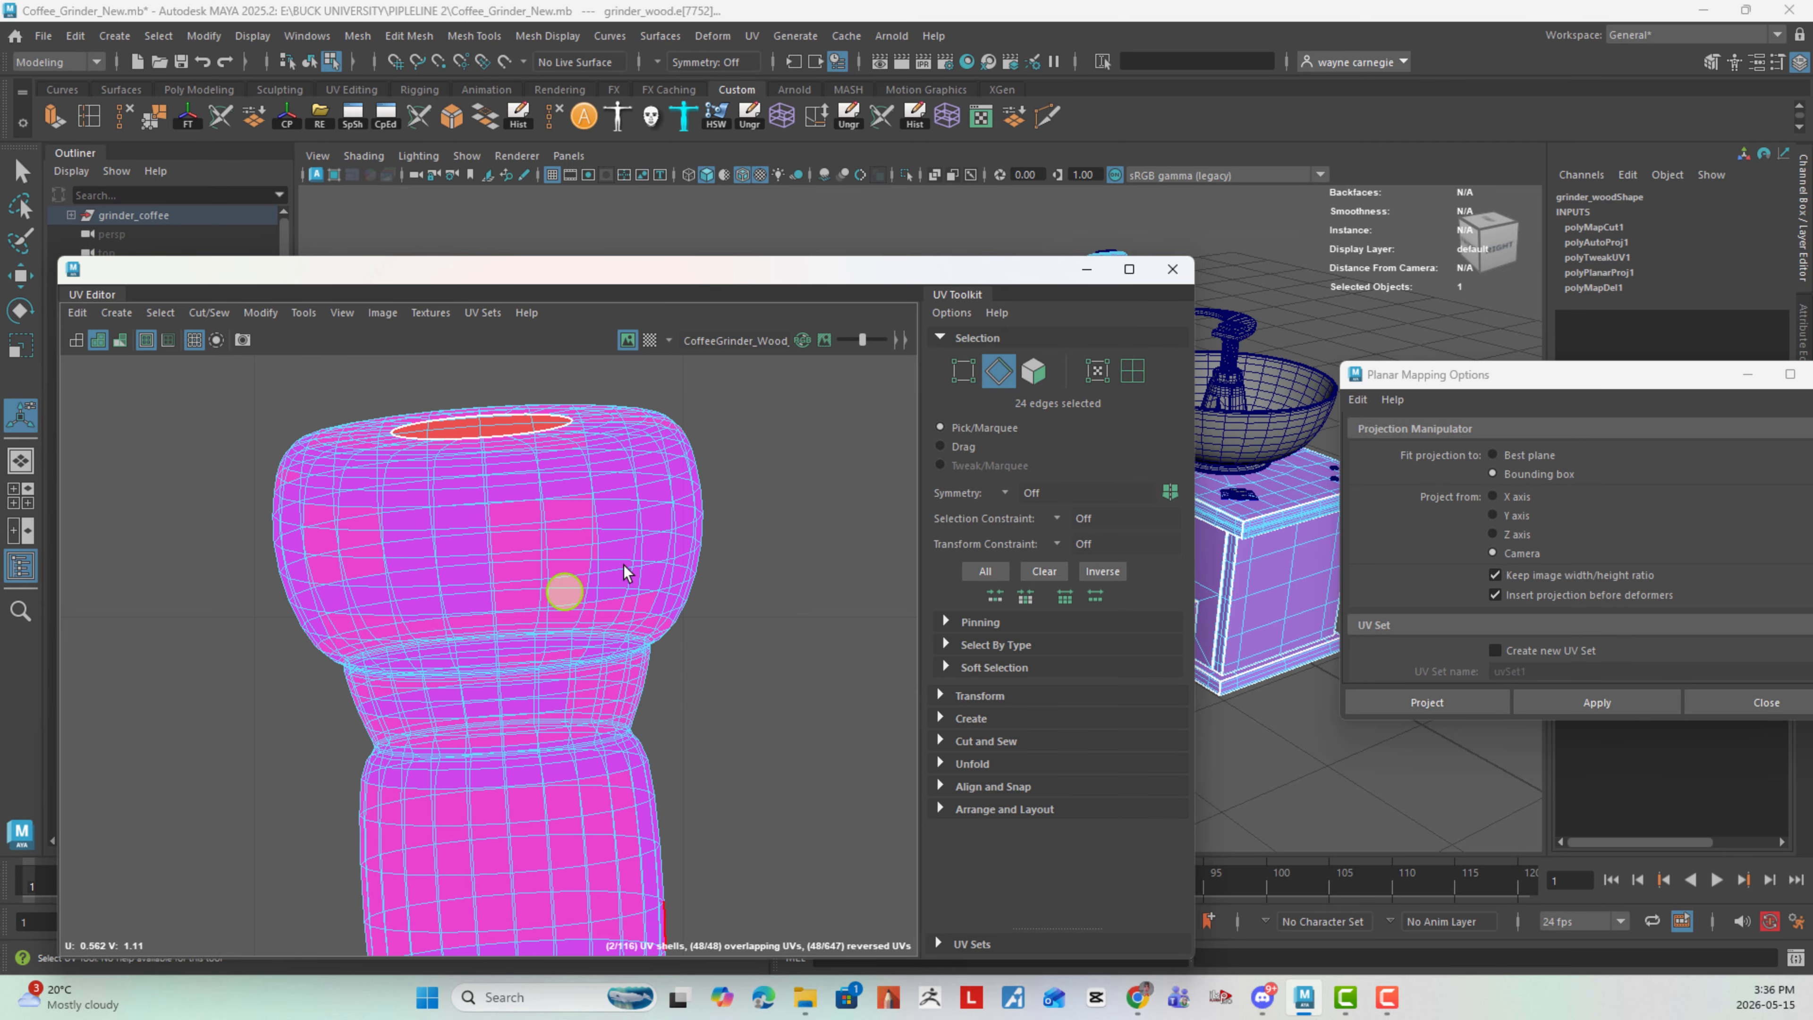
pyautogui.doubleClick(668, 491)
pyautogui.keyDown('alt'); pyautogui.moveTo(777, 618); pyautogui.dragTo(462, 524, button='right'); pyautogui.keyUp('alt')
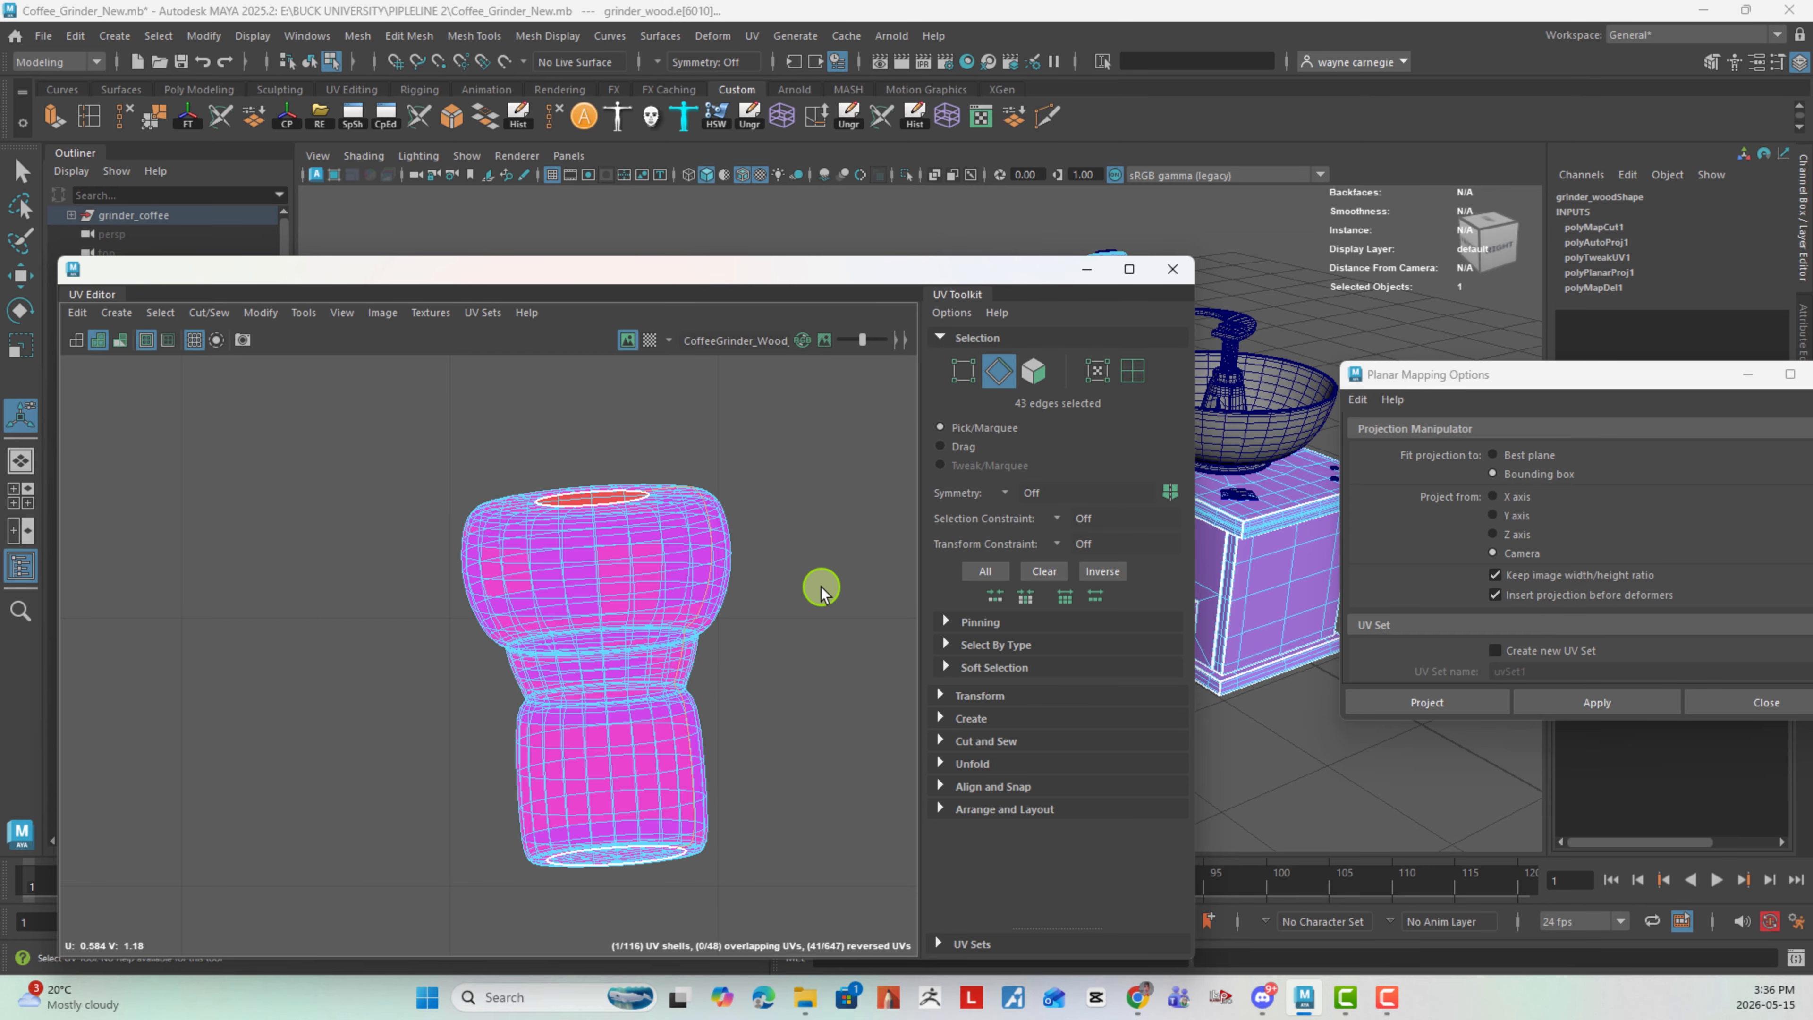
pyautogui.keyDown('shift'); pyautogui.moveTo(822, 587); pyautogui.dragTo(745, 624, button='right'); pyautogui.keyUp('shift')
pyautogui.keyDown('alt'); pyautogui.moveTo(819, 707); pyautogui.dragTo(660, 663, button='middle'); pyautogui.keyUp('alt')
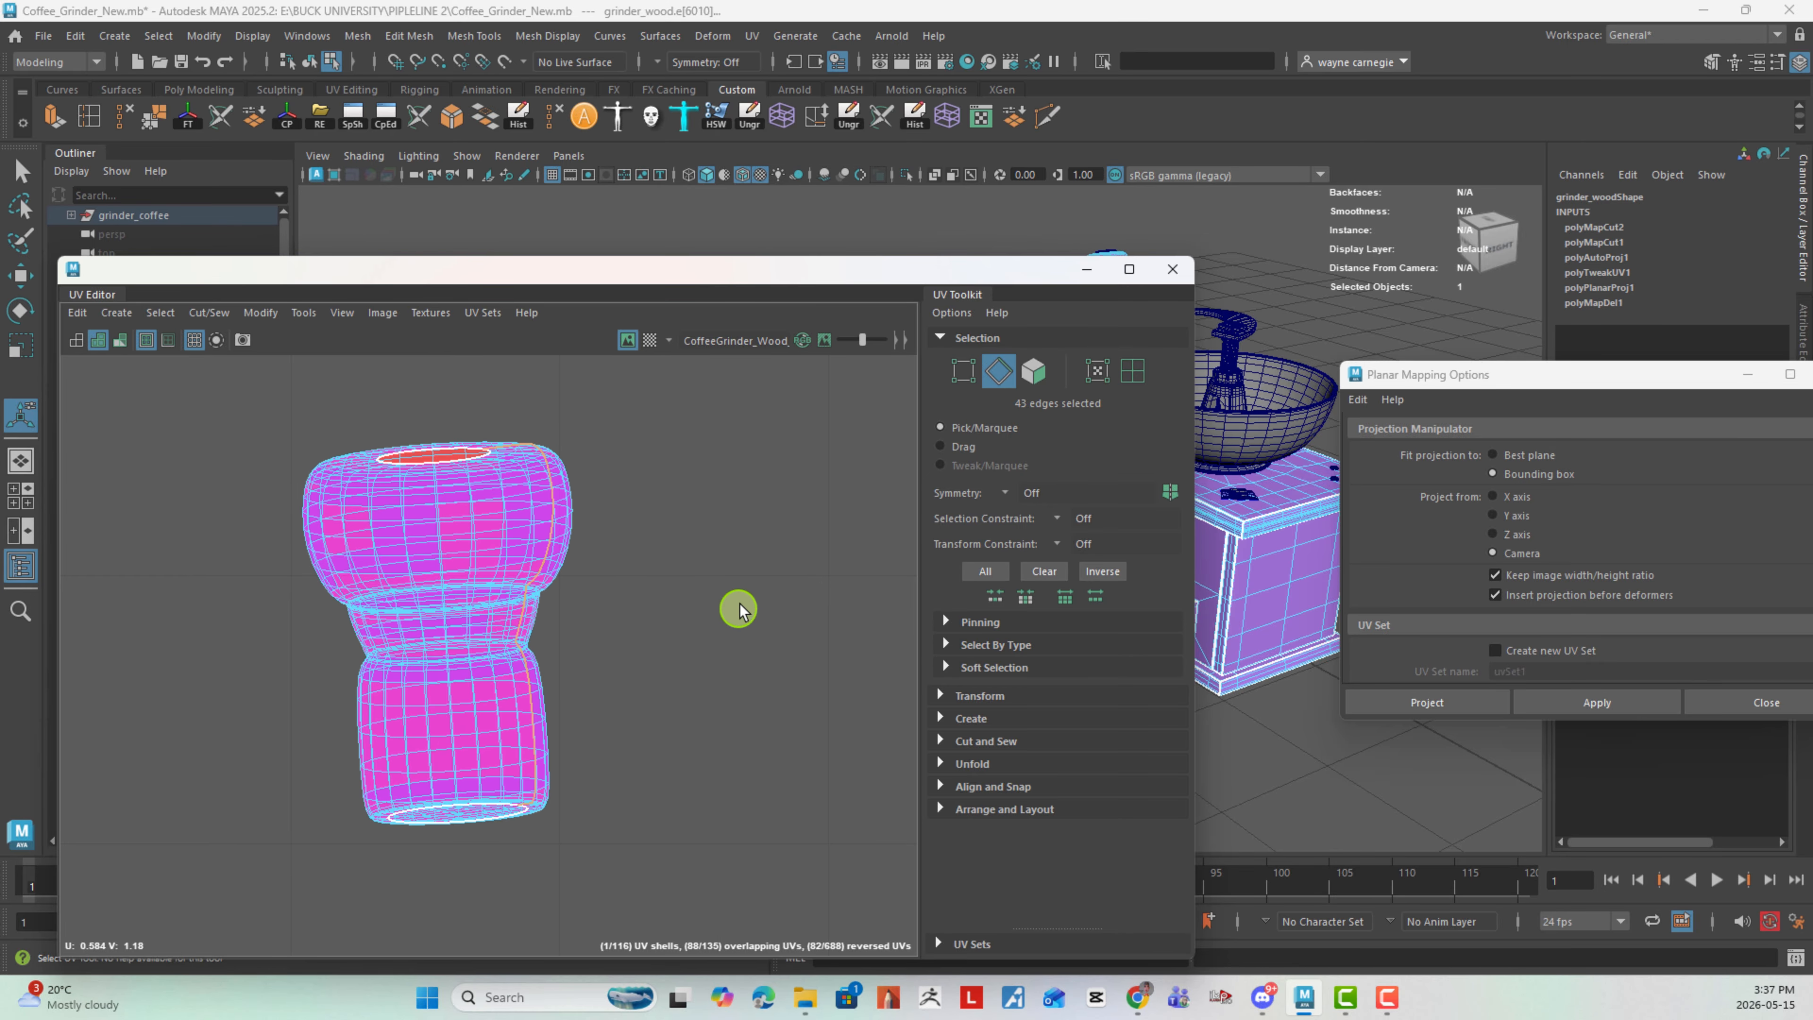
# - Select both knob UV shells, unfold them, and rotate them slightly until the large shell lies level
pyautogui.moveTo(762, 576); pyautogui.dragTo(424, 540, button='right')
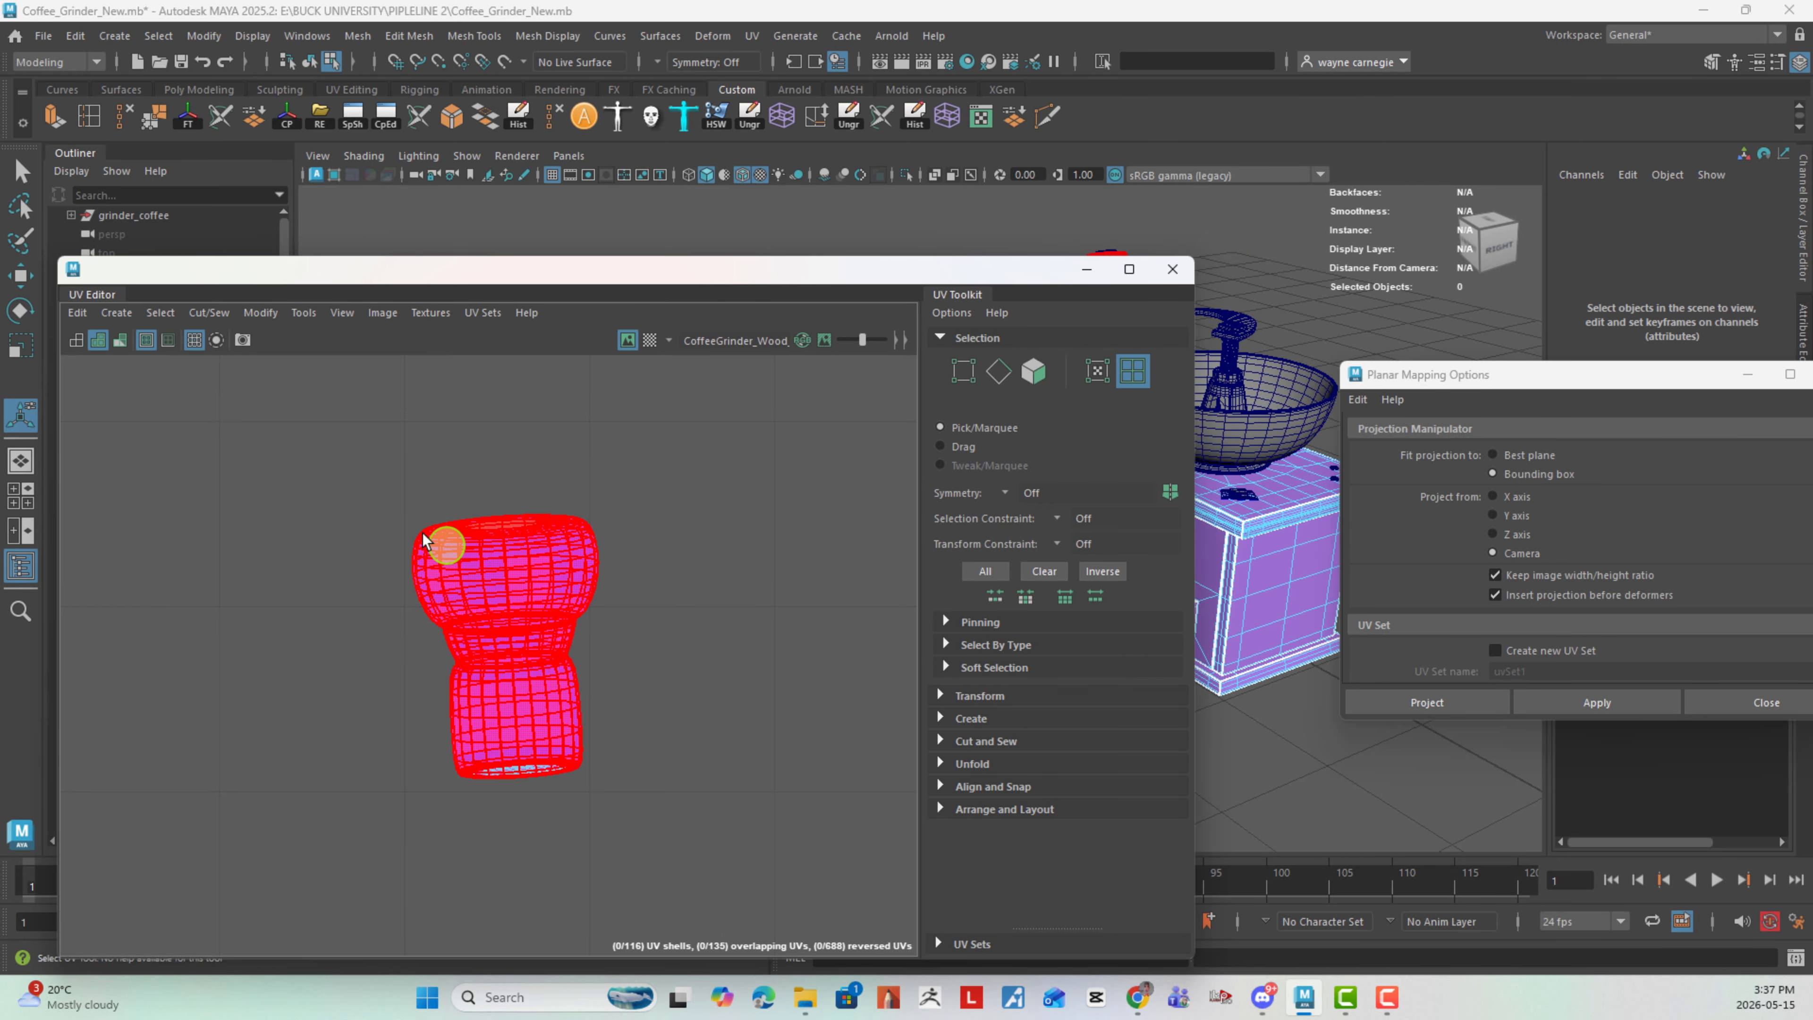
pyautogui.moveTo(363, 471); pyautogui.dragTo(849, 898)
pyautogui.click(973, 764)
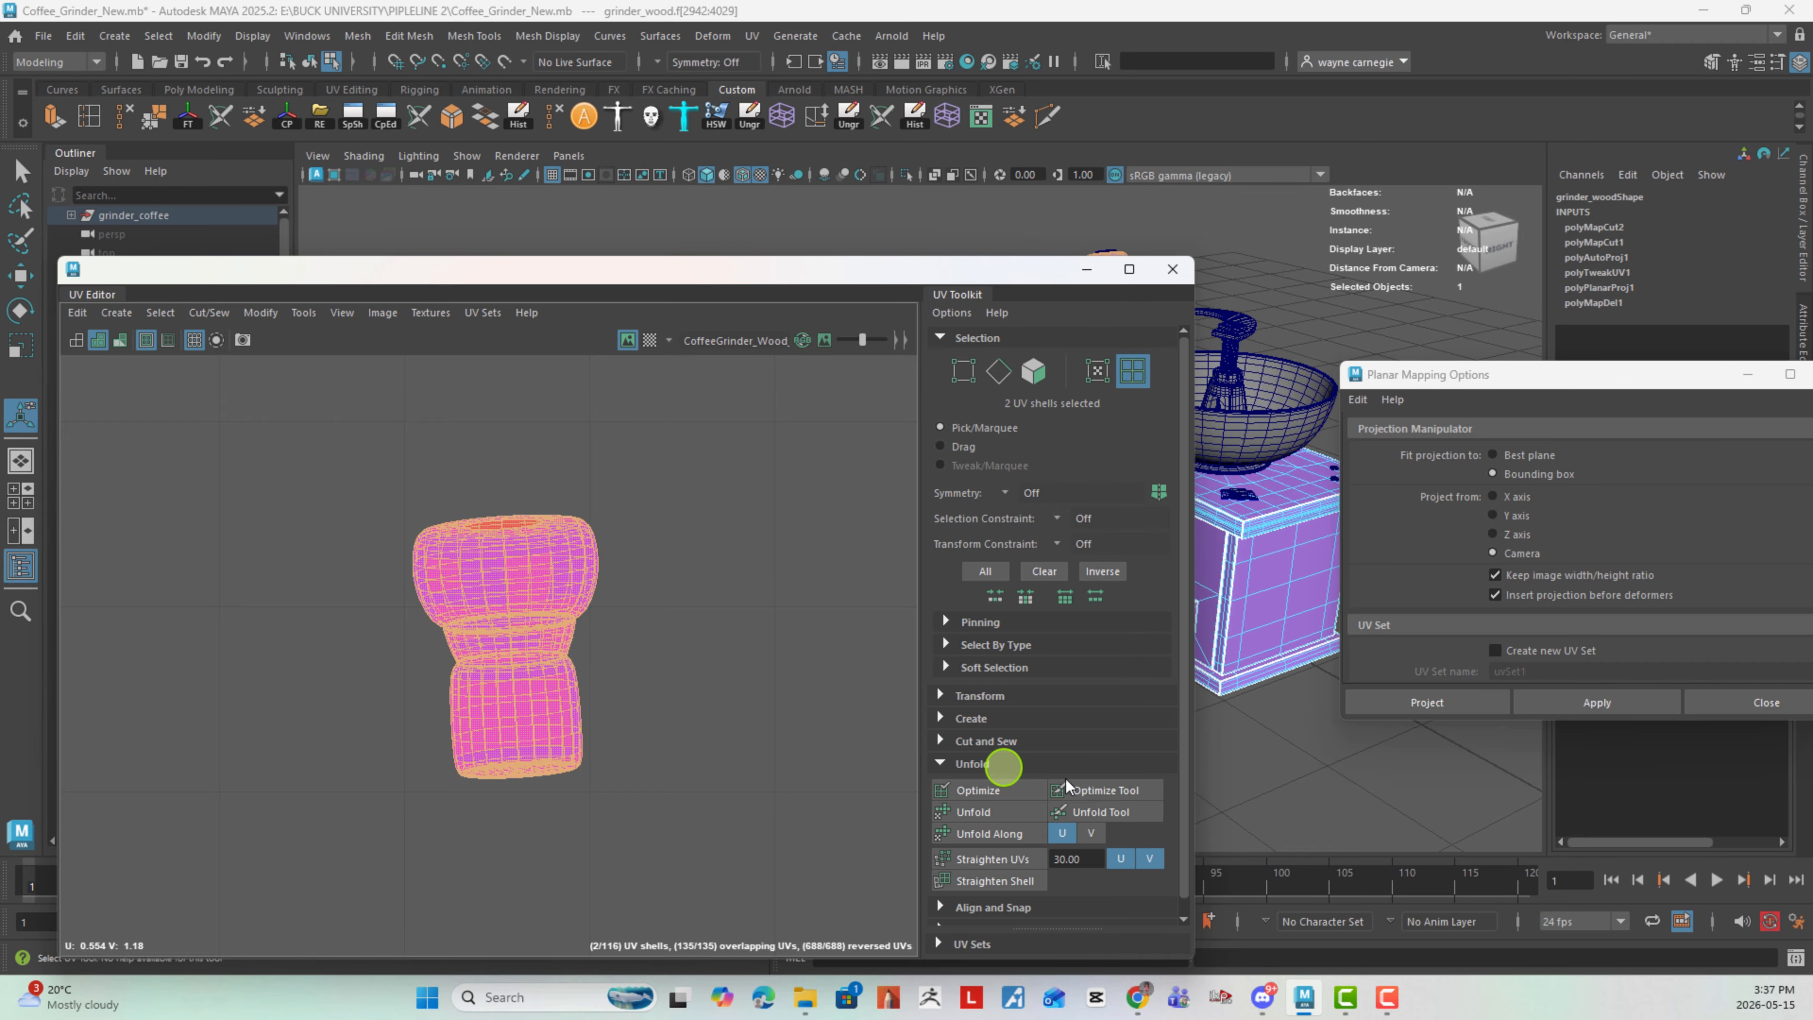
pyautogui.click(989, 812)
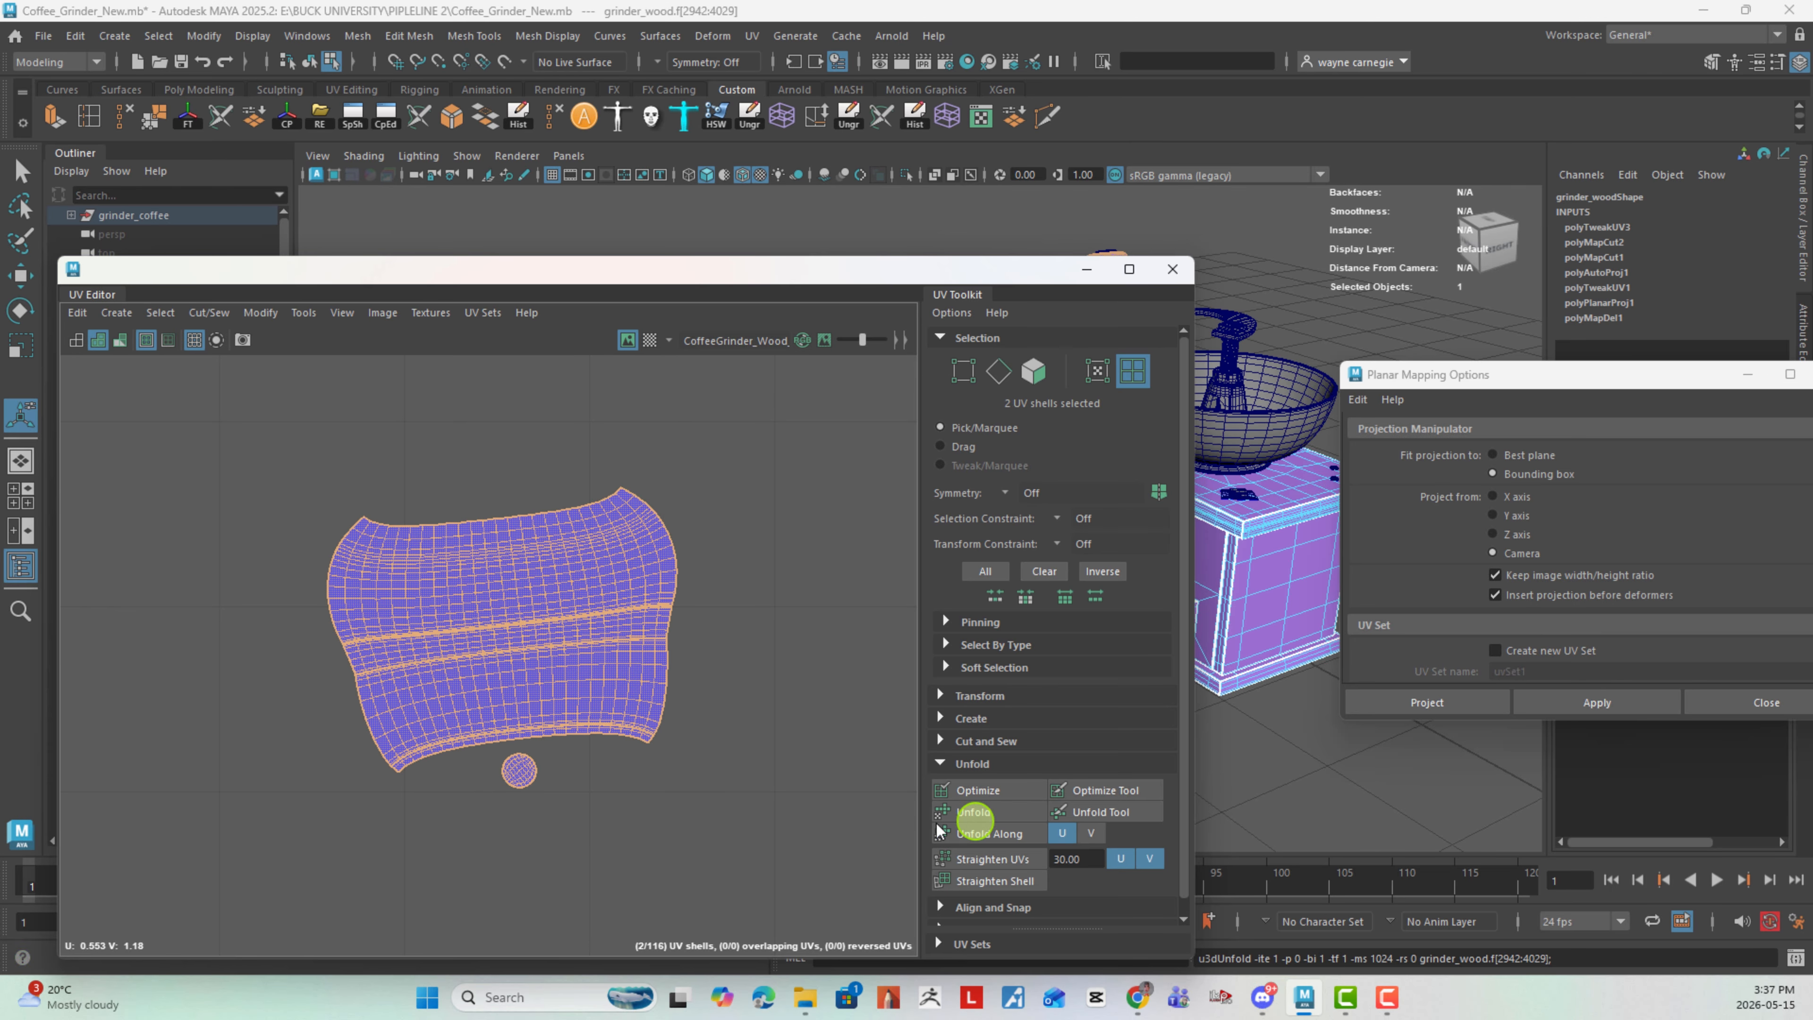
pyautogui.press('e')
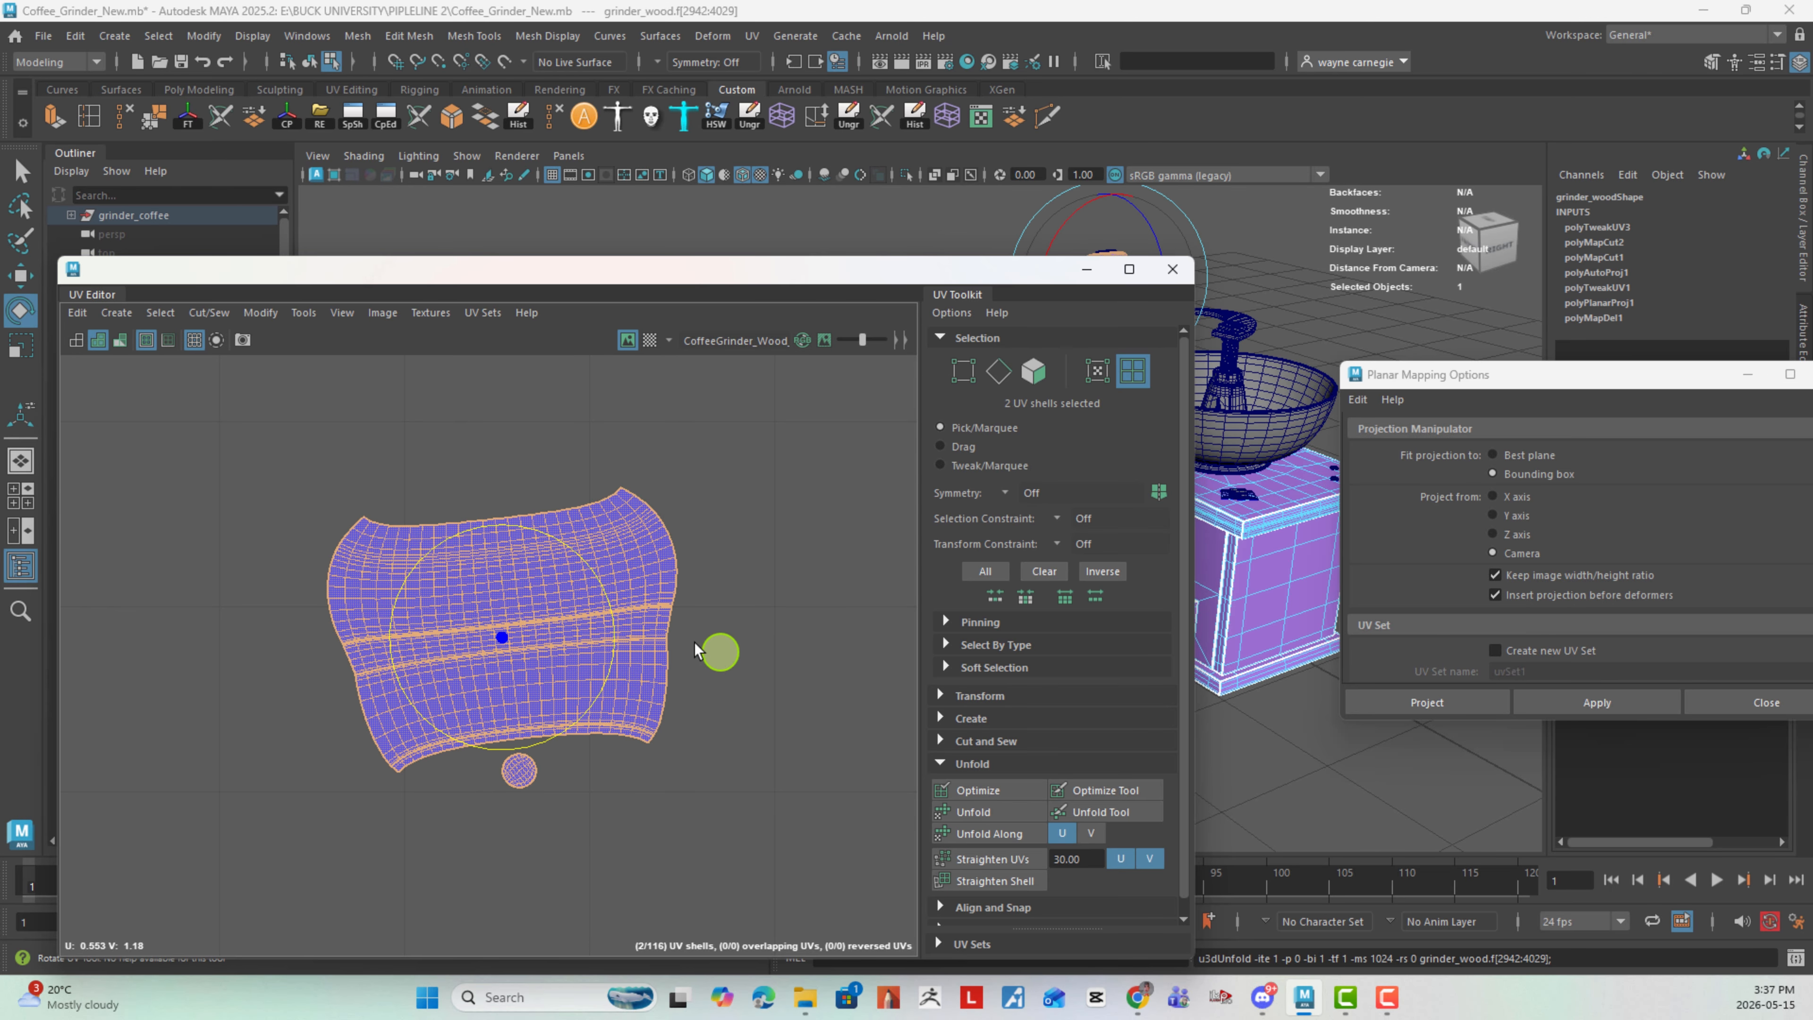
pyautogui.moveTo(620, 628); pyautogui.dragTo(623, 646)
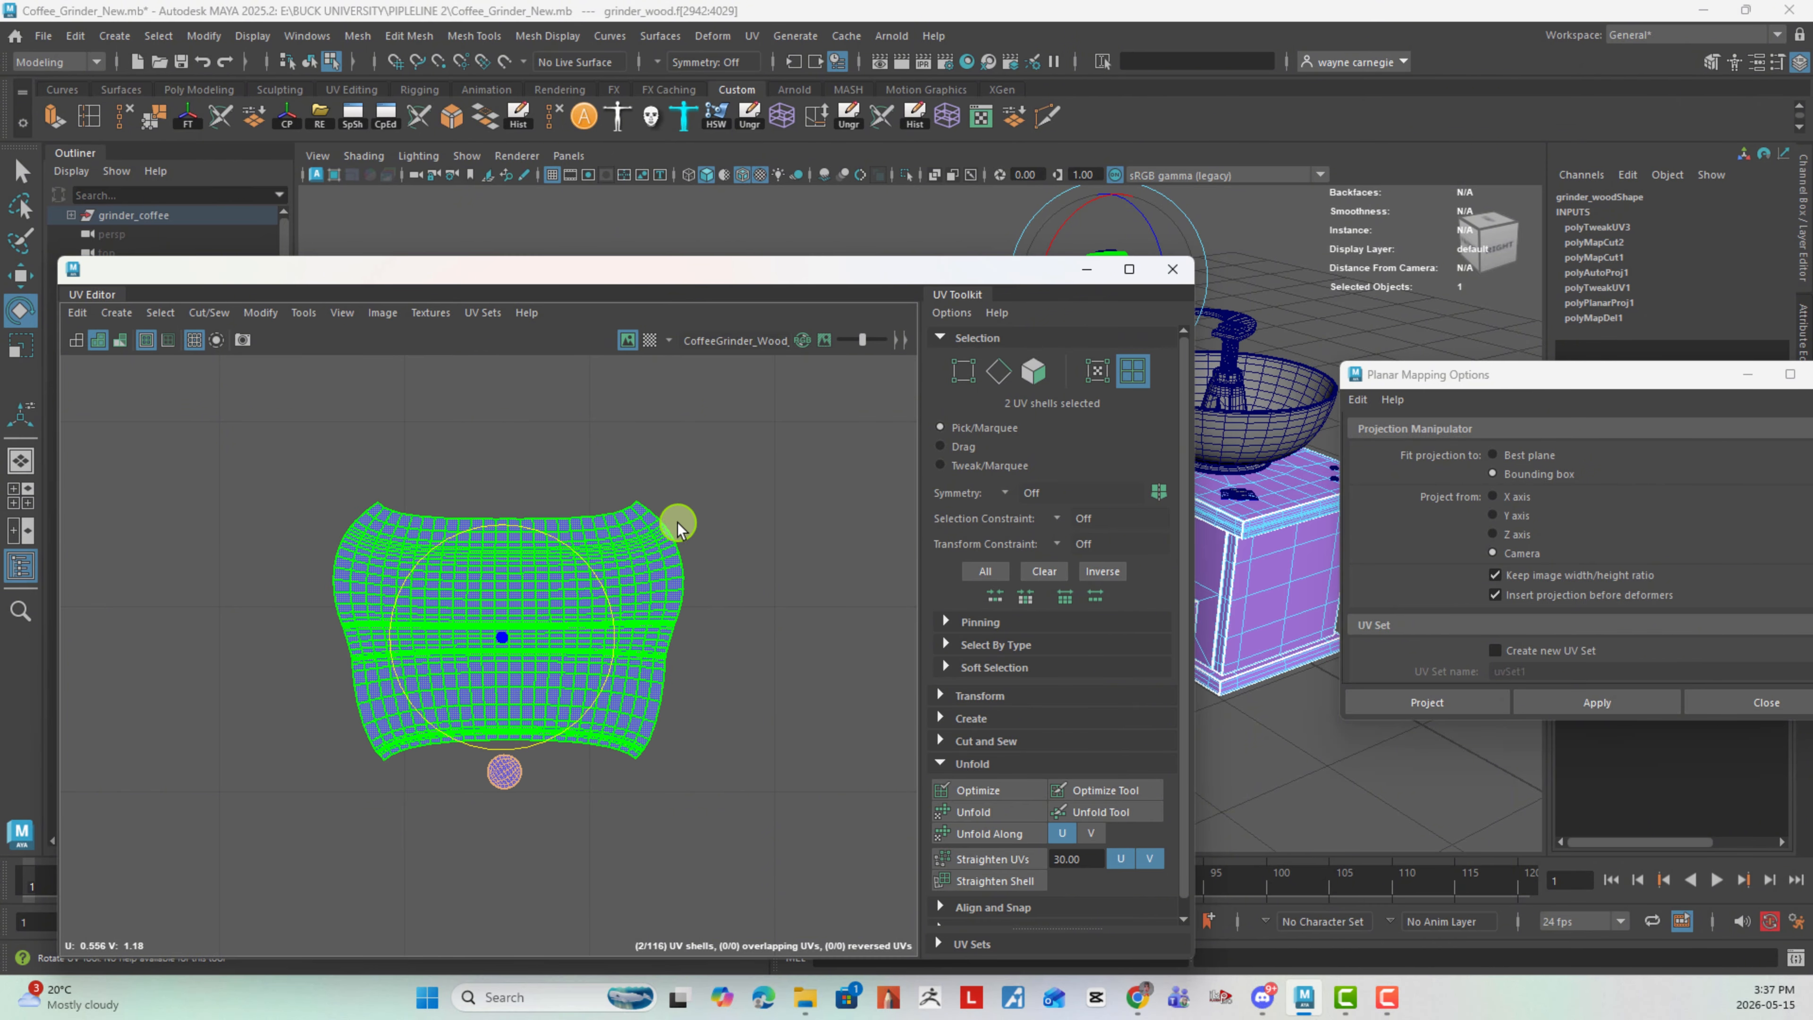
# - Switch to edge selection and move and sew the small round cap shell onto the lower edge of the large knob shell
pyautogui.click(772, 580)
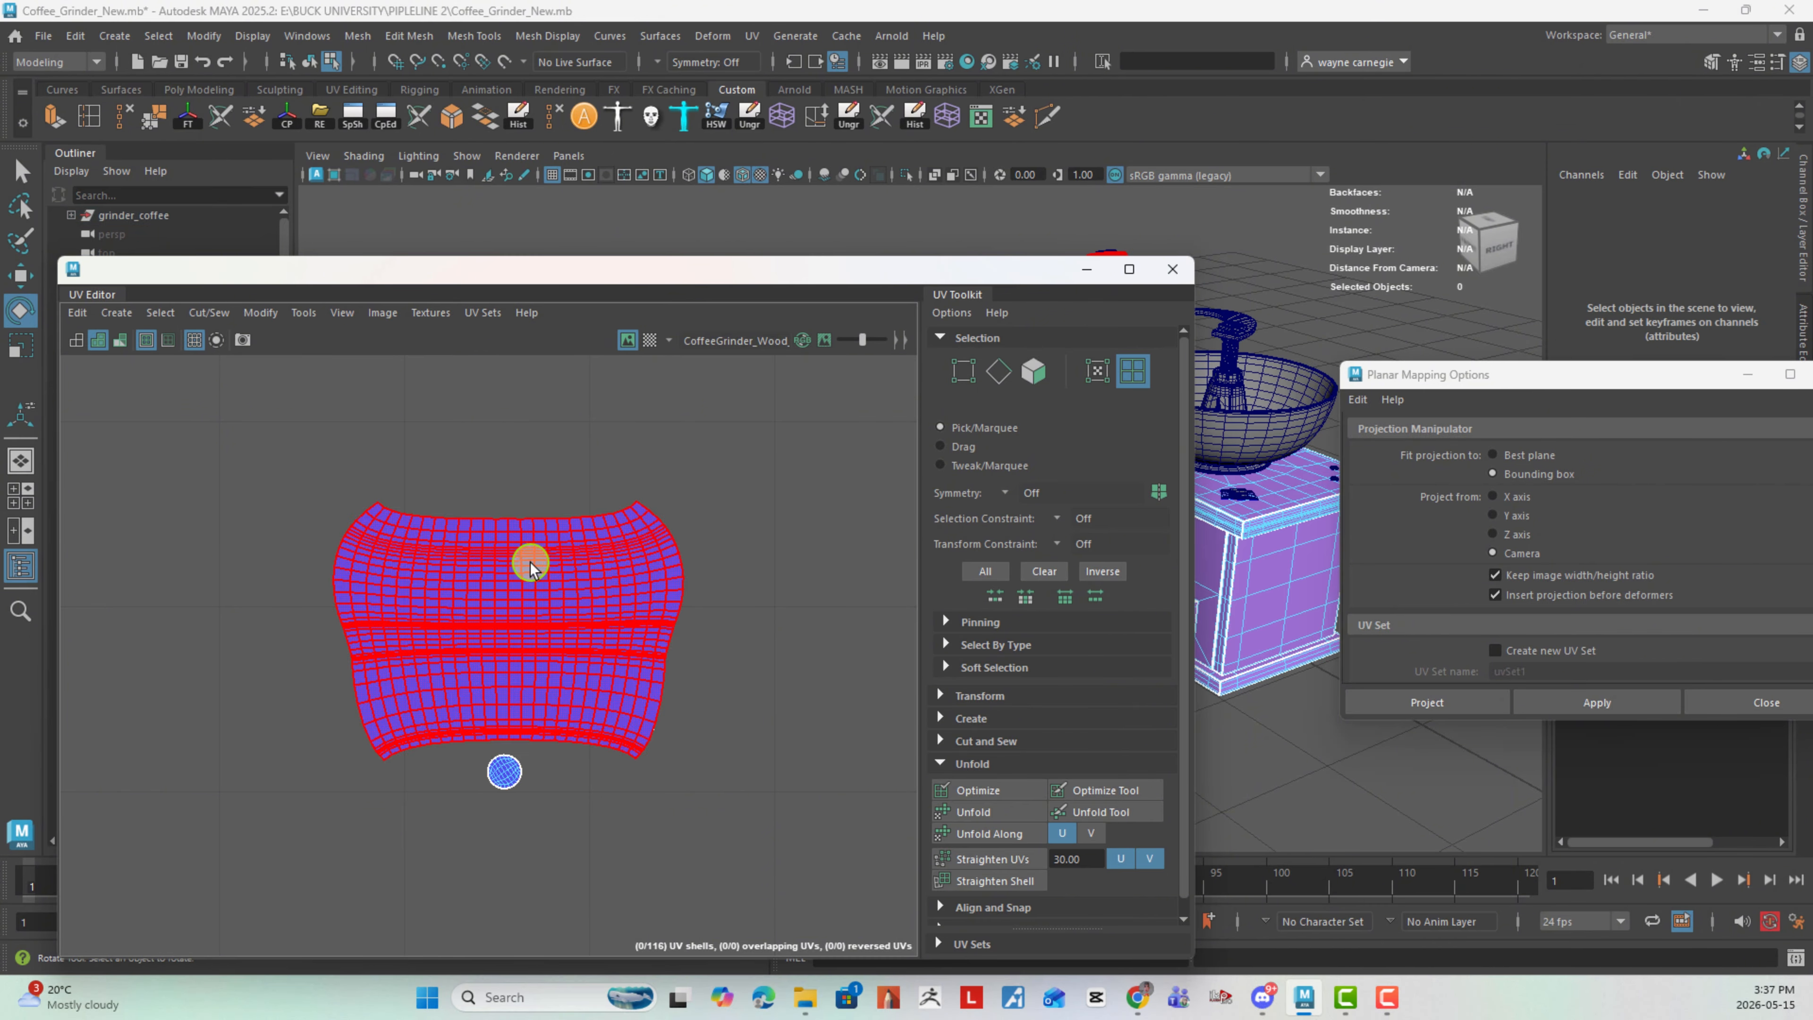
pyautogui.rightClick(529, 590)
pyautogui.moveTo(529, 590); pyautogui.dragTo(524, 516, button='right')
pyautogui.moveTo(761, 576); pyautogui.dragTo(769, 518, button='right')
pyautogui.click(536, 522)
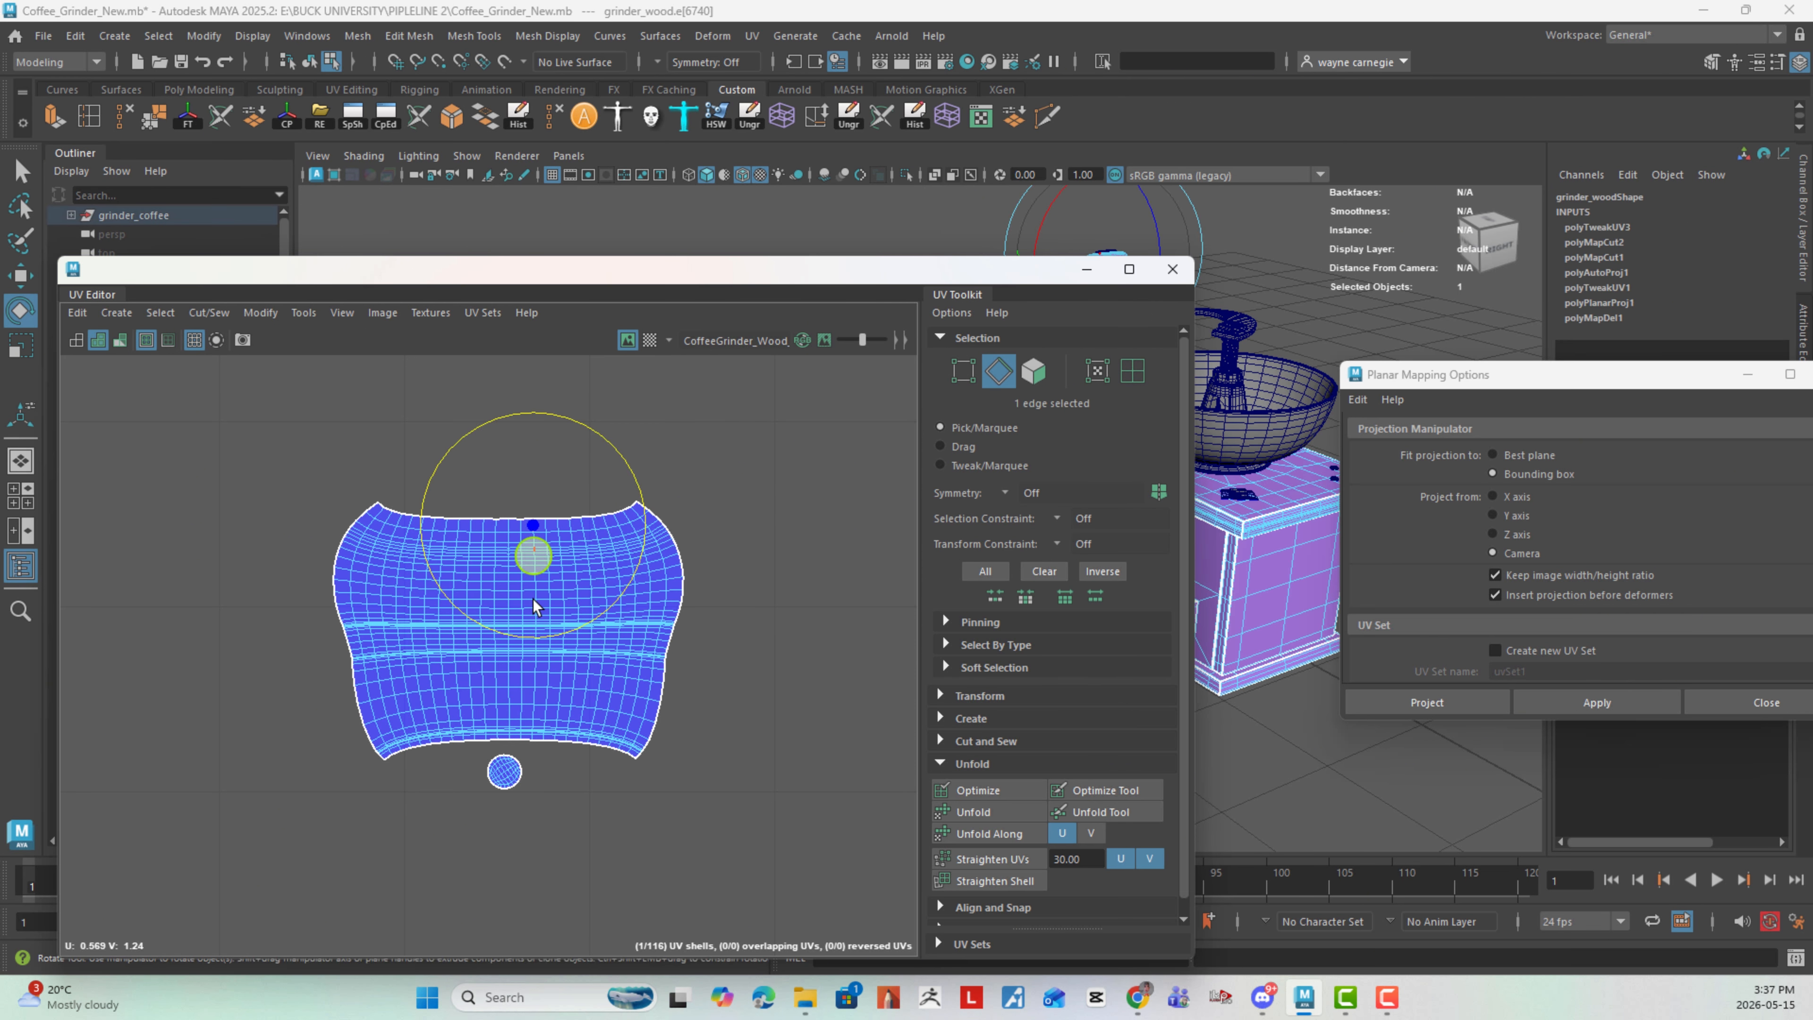
pyautogui.click(523, 746)
pyautogui.keyDown('shift'); pyautogui.moveTo(859, 683); pyautogui.dragTo(861, 627, button='right'); pyautogui.keyUp('shift')
# - Maximize the UV Editor window and hide the texture image behind the wooden base's UV layout
pyautogui.keyDown('alt'); pyautogui.moveTo(825, 780); pyautogui.dragTo(413, 684, button='right'); pyautogui.keyUp('alt')
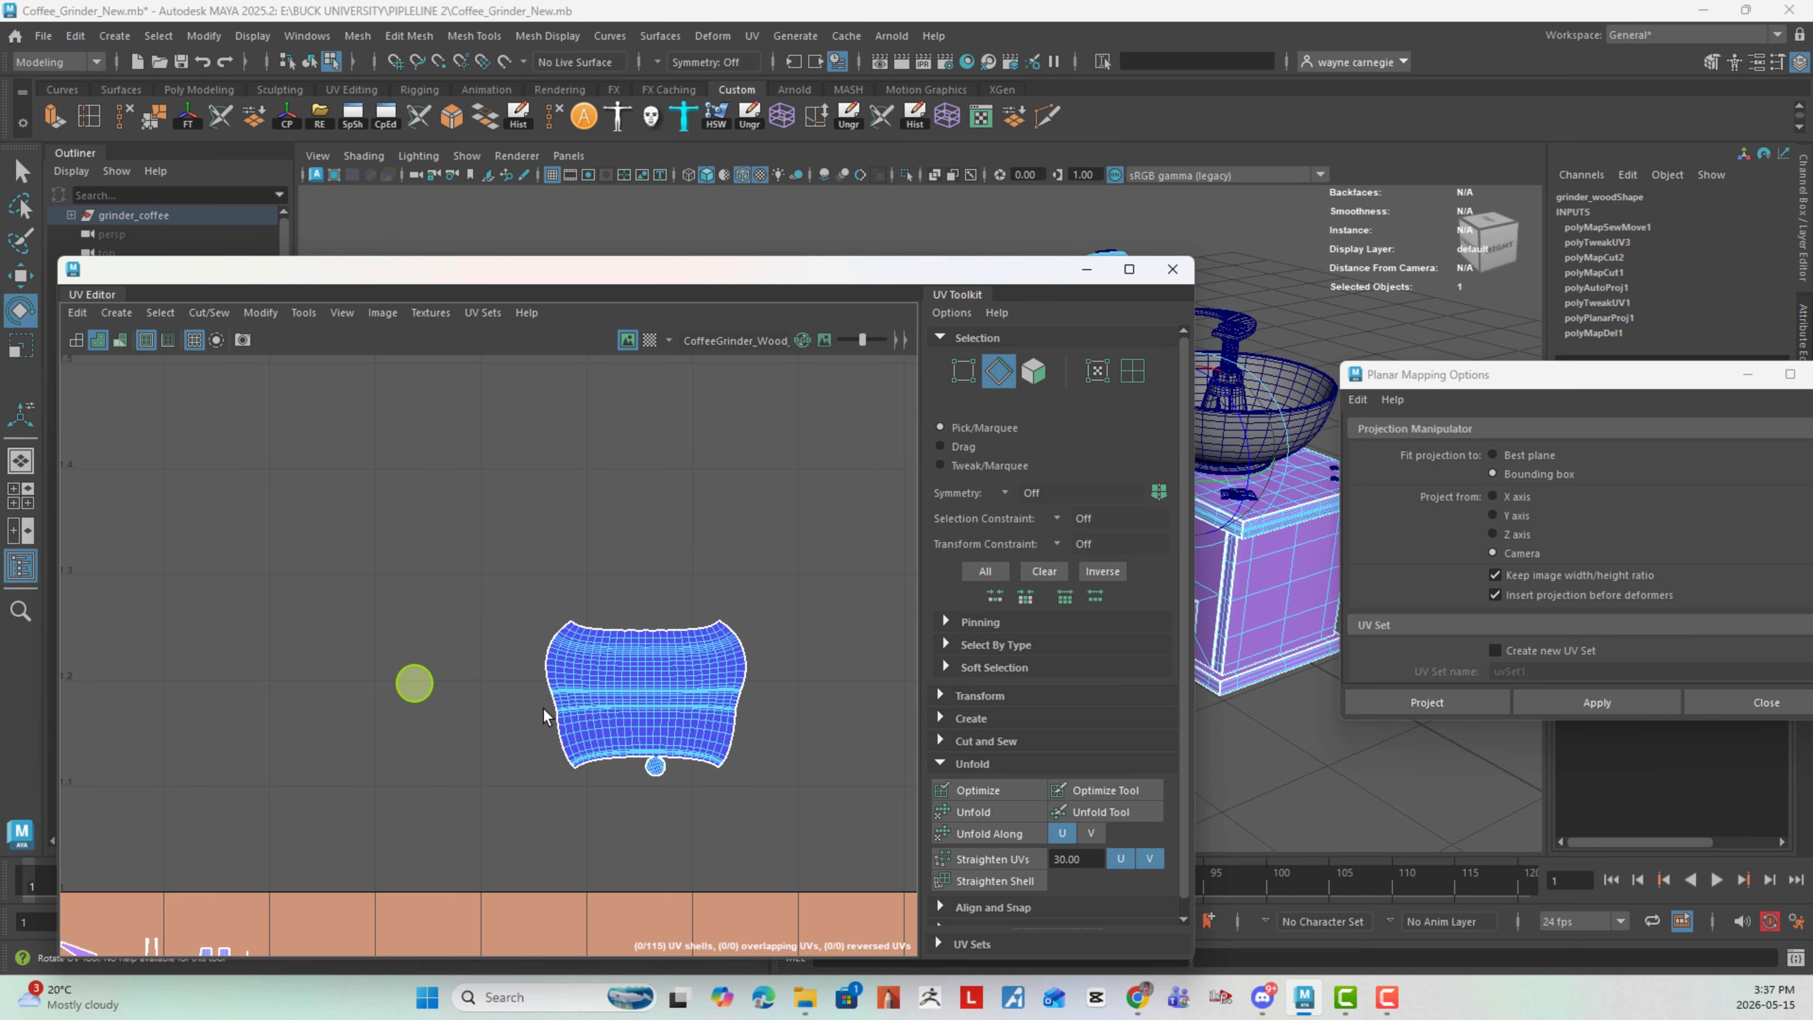
pyautogui.keyDown('alt'); pyautogui.moveTo(572, 700); pyautogui.dragTo(500, 545, button='middle'); pyautogui.keyUp('alt')
pyautogui.keyDown('alt'); pyautogui.moveTo(527, 463); pyautogui.dragTo(601, 553, button='middle'); pyautogui.keyUp('alt')
pyautogui.keyDown('alt'); pyautogui.moveTo(601, 553); pyautogui.dragTo(286, 621, button='right'); pyautogui.keyUp('alt')
pyautogui.keyDown('alt'); pyautogui.moveTo(714, 690); pyautogui.dragTo(582, 590, button='middle'); pyautogui.keyUp('alt')
pyautogui.keyDown('alt'); pyautogui.moveTo(582, 589); pyautogui.dragTo(325, 564, button='right'); pyautogui.keyUp('alt')
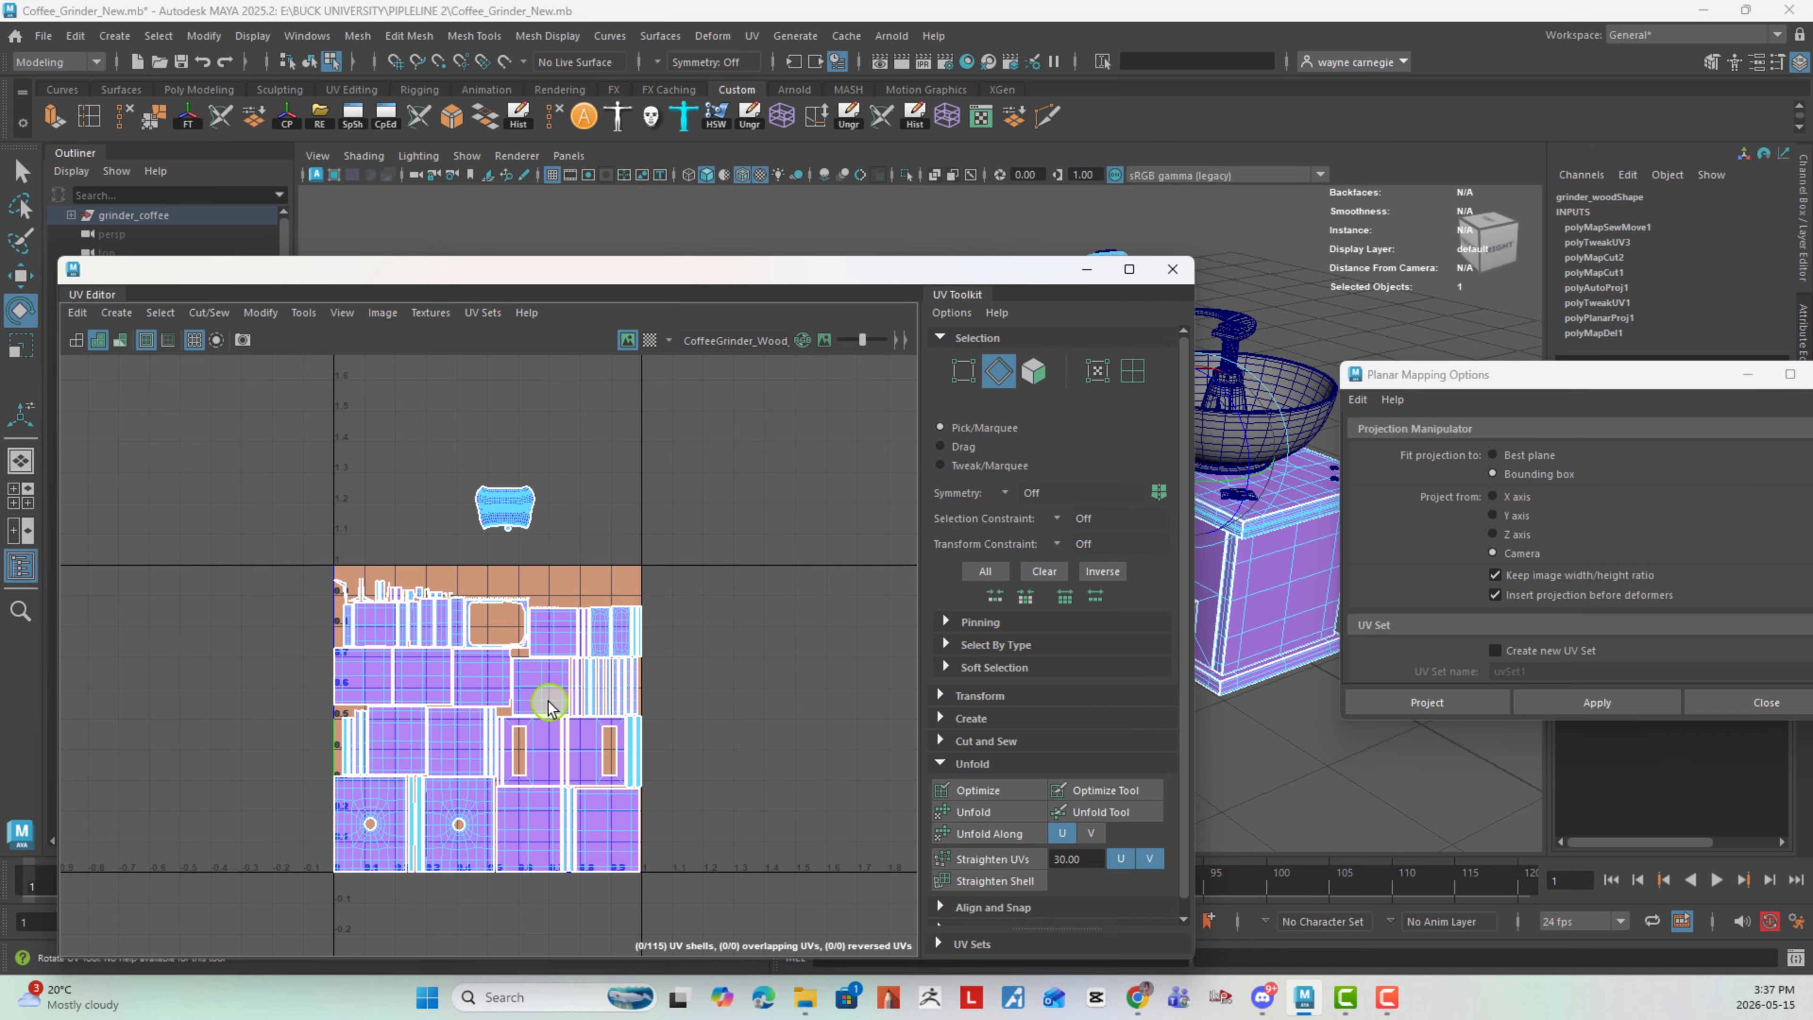
pyautogui.click(1129, 268)
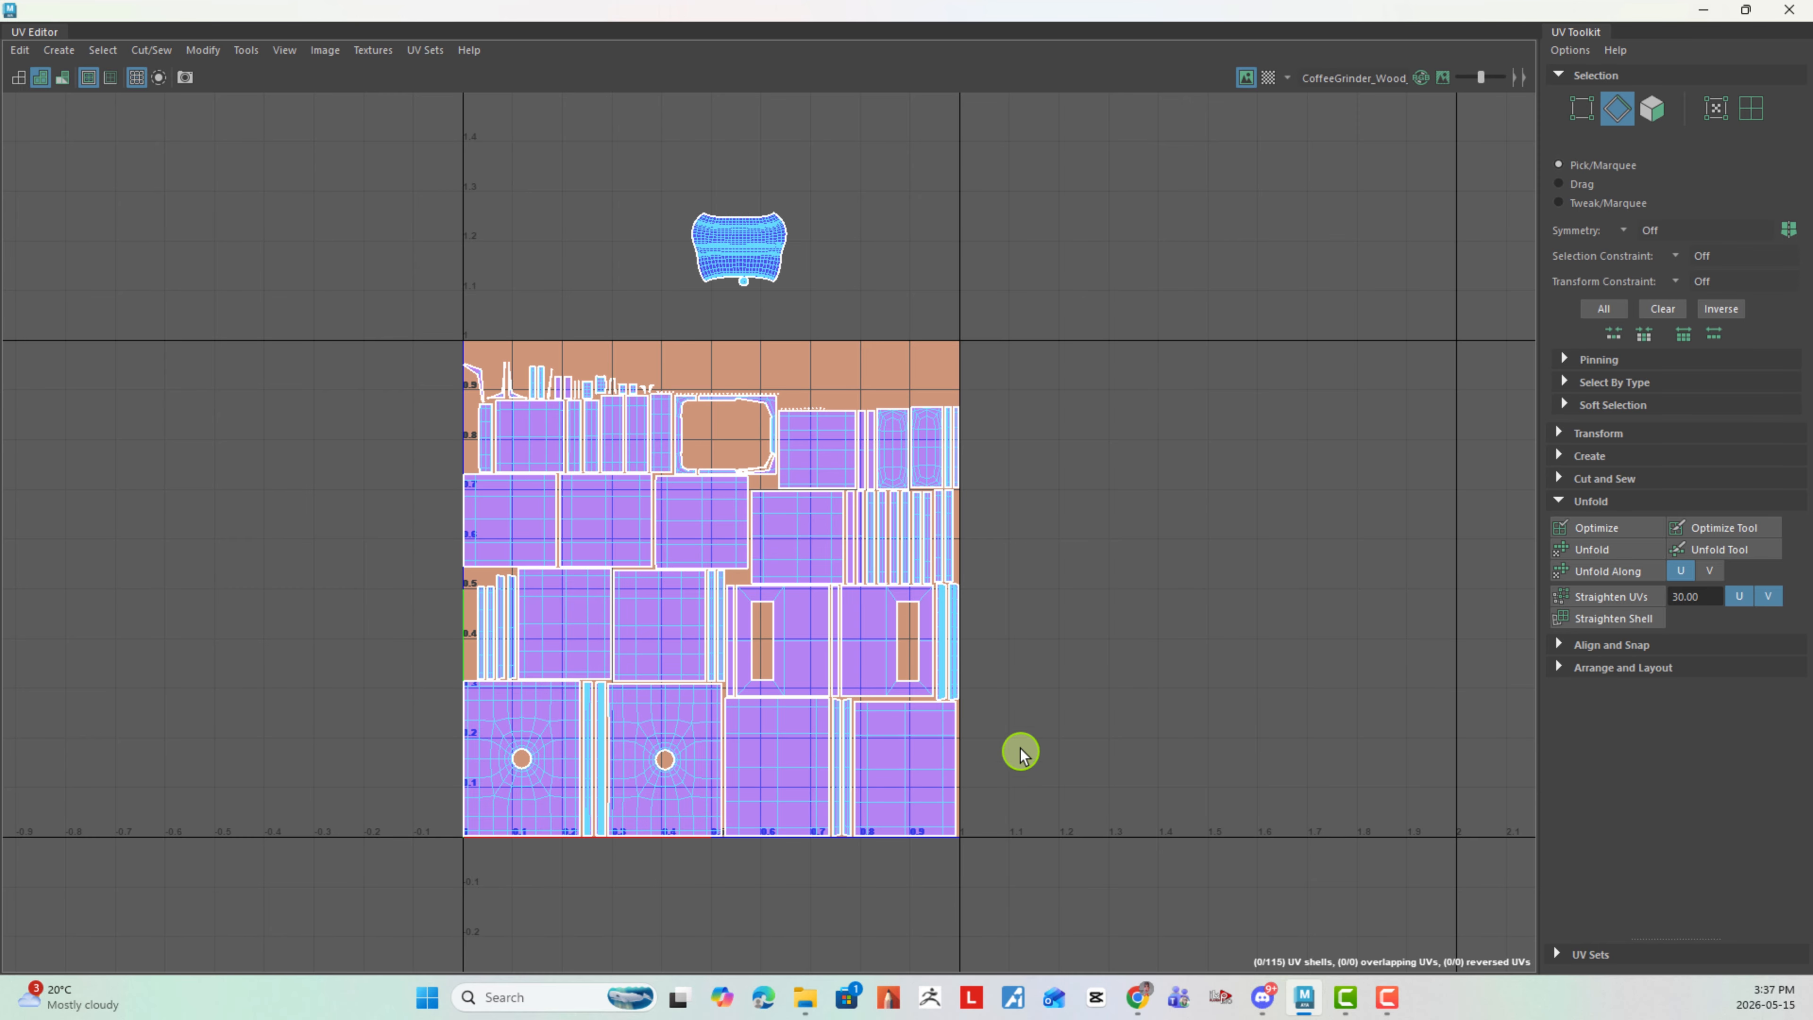
pyautogui.keyDown('alt'); pyautogui.moveTo(1021, 713); pyautogui.dragTo(1019, 713, button='middle'); pyautogui.keyUp('alt')
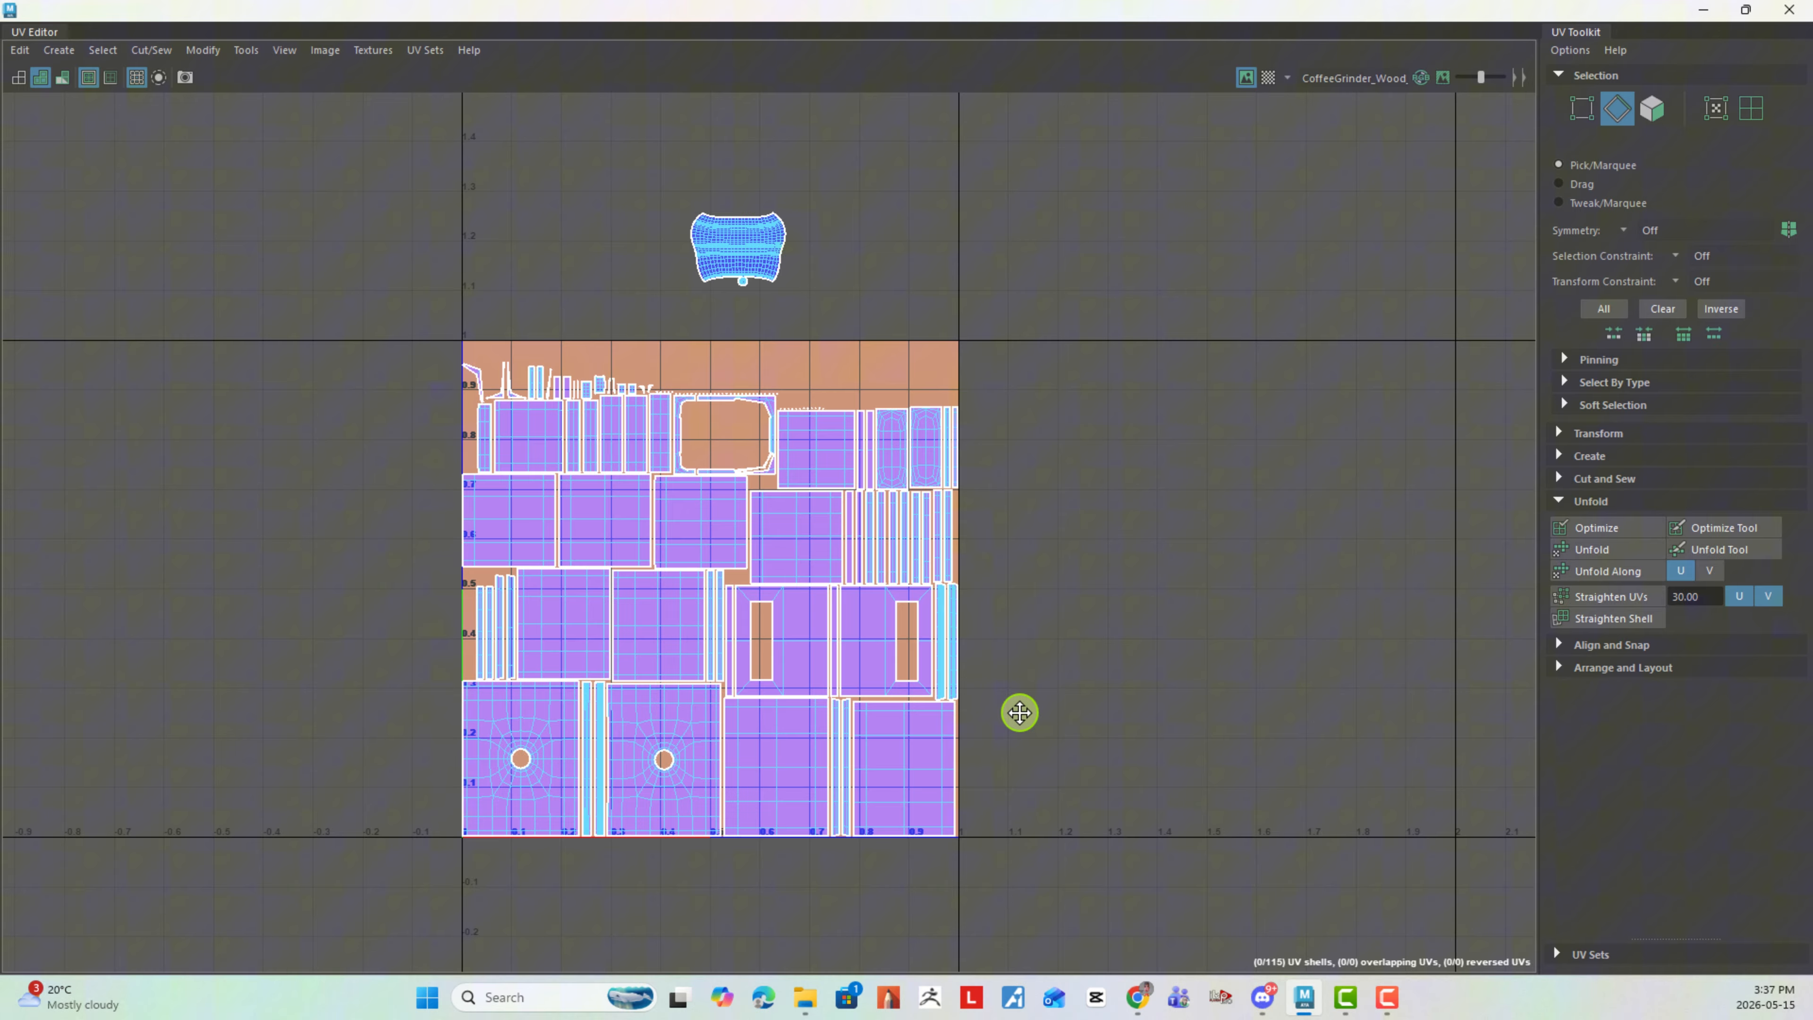
pyautogui.click(1248, 84)
pyautogui.keyDown('alt'); pyautogui.moveTo(948, 583); pyautogui.dragTo(934, 473, button='middle'); pyautogui.keyUp('alt')
pyautogui.keyDown('alt'); pyautogui.moveTo(933, 489); pyautogui.dragTo(1235, 654, button='right'); pyautogui.keyUp('alt')
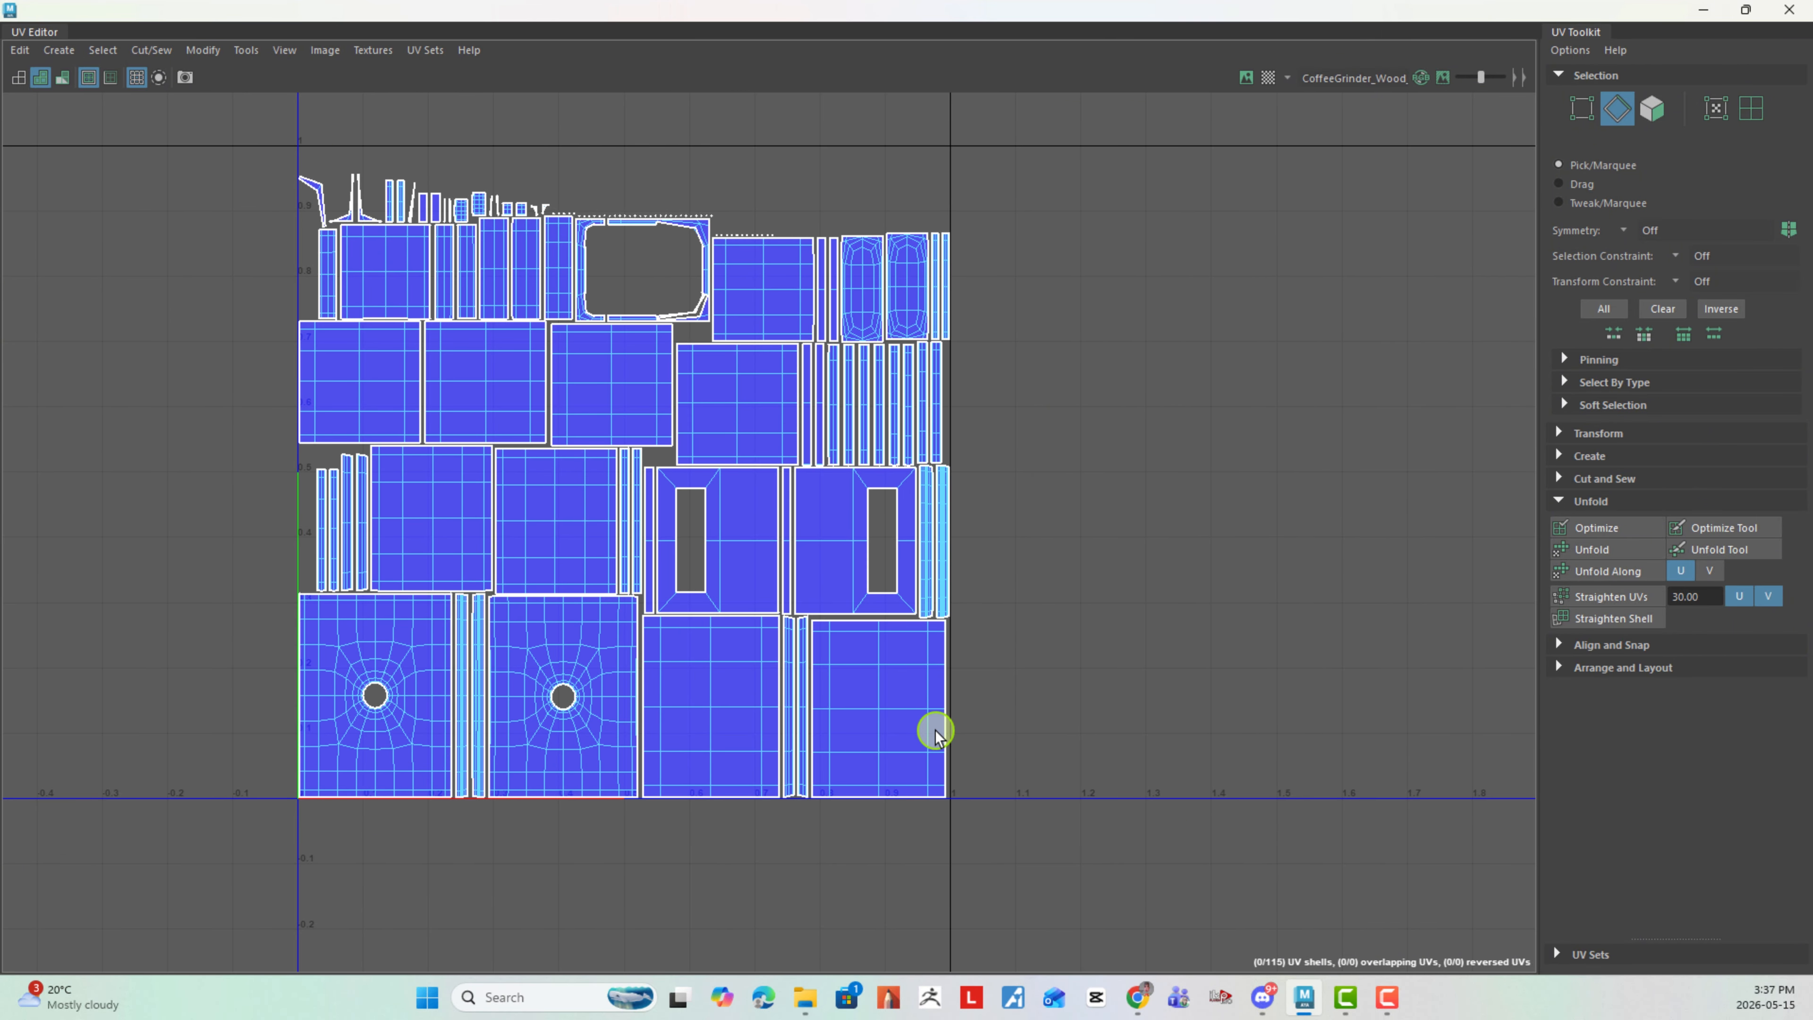
# - Move and sew the matching narrow strip onto the lower-right plain panel's right edge, and join the neighbouring plain panel to that strip
pyautogui.moveTo(937, 738); pyautogui.dragTo(951, 638, button='right')
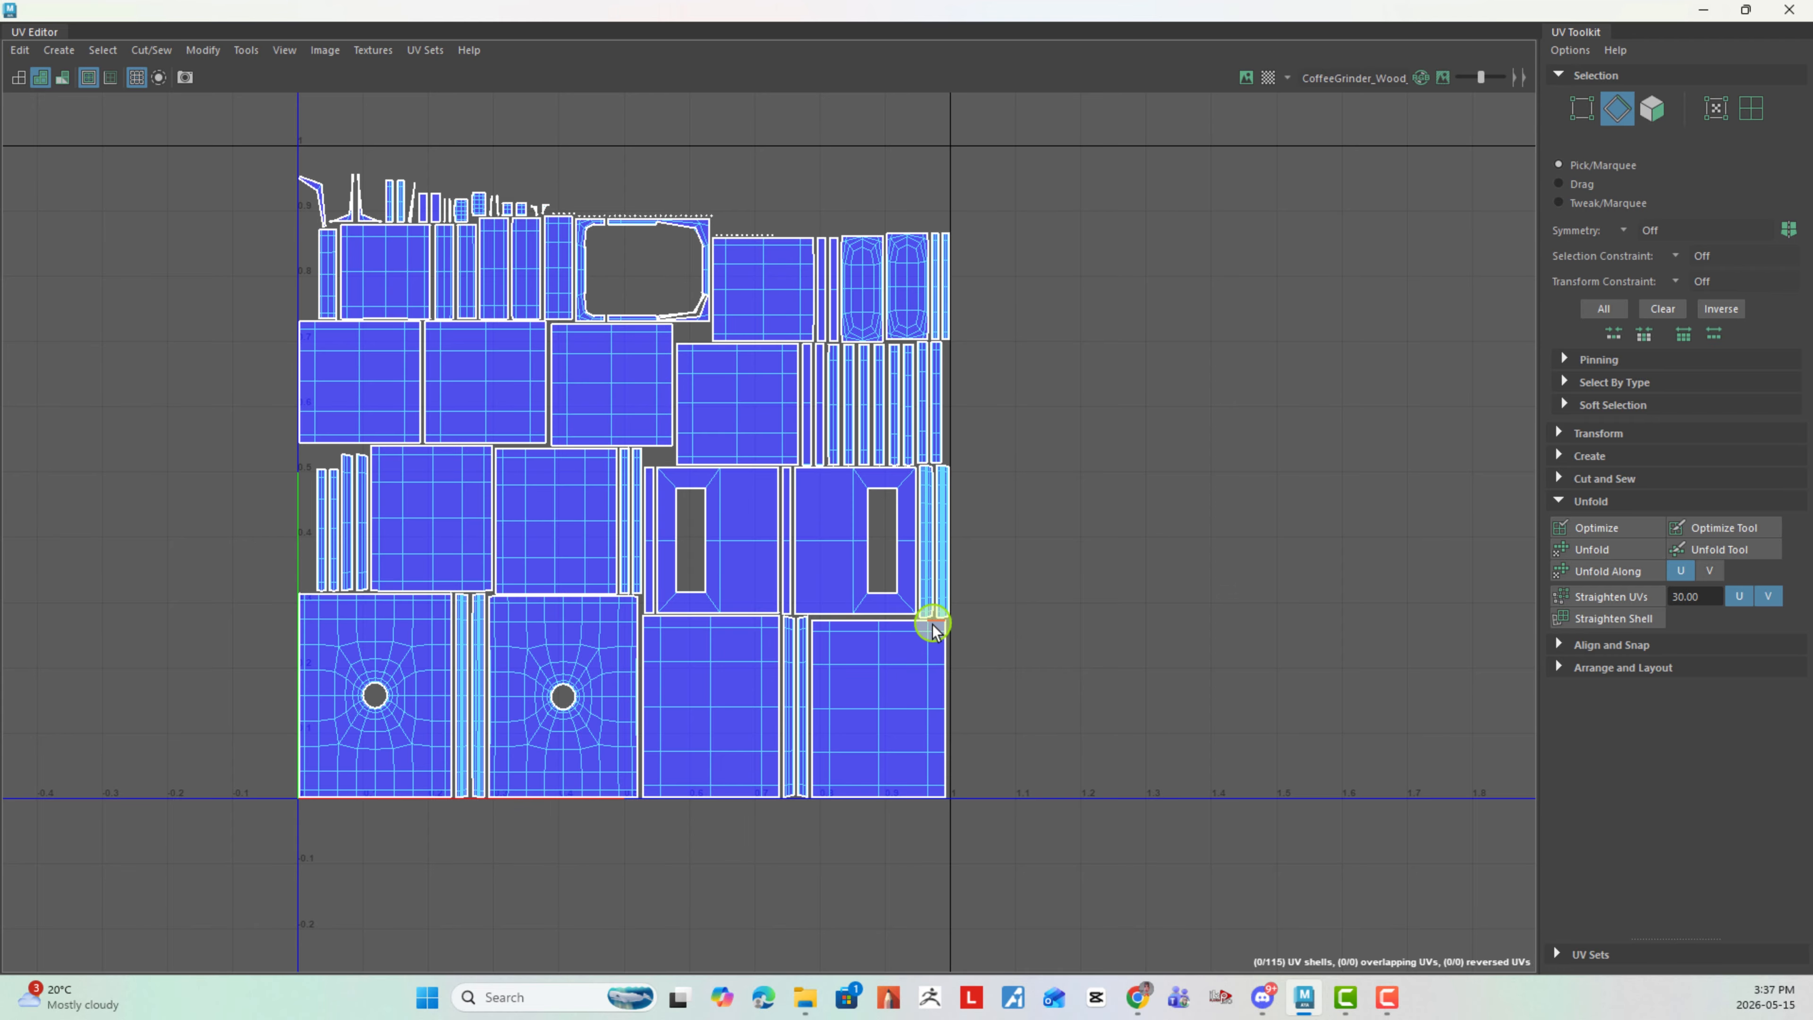
pyautogui.moveTo(951, 638); pyautogui.dragTo(1017, 793)
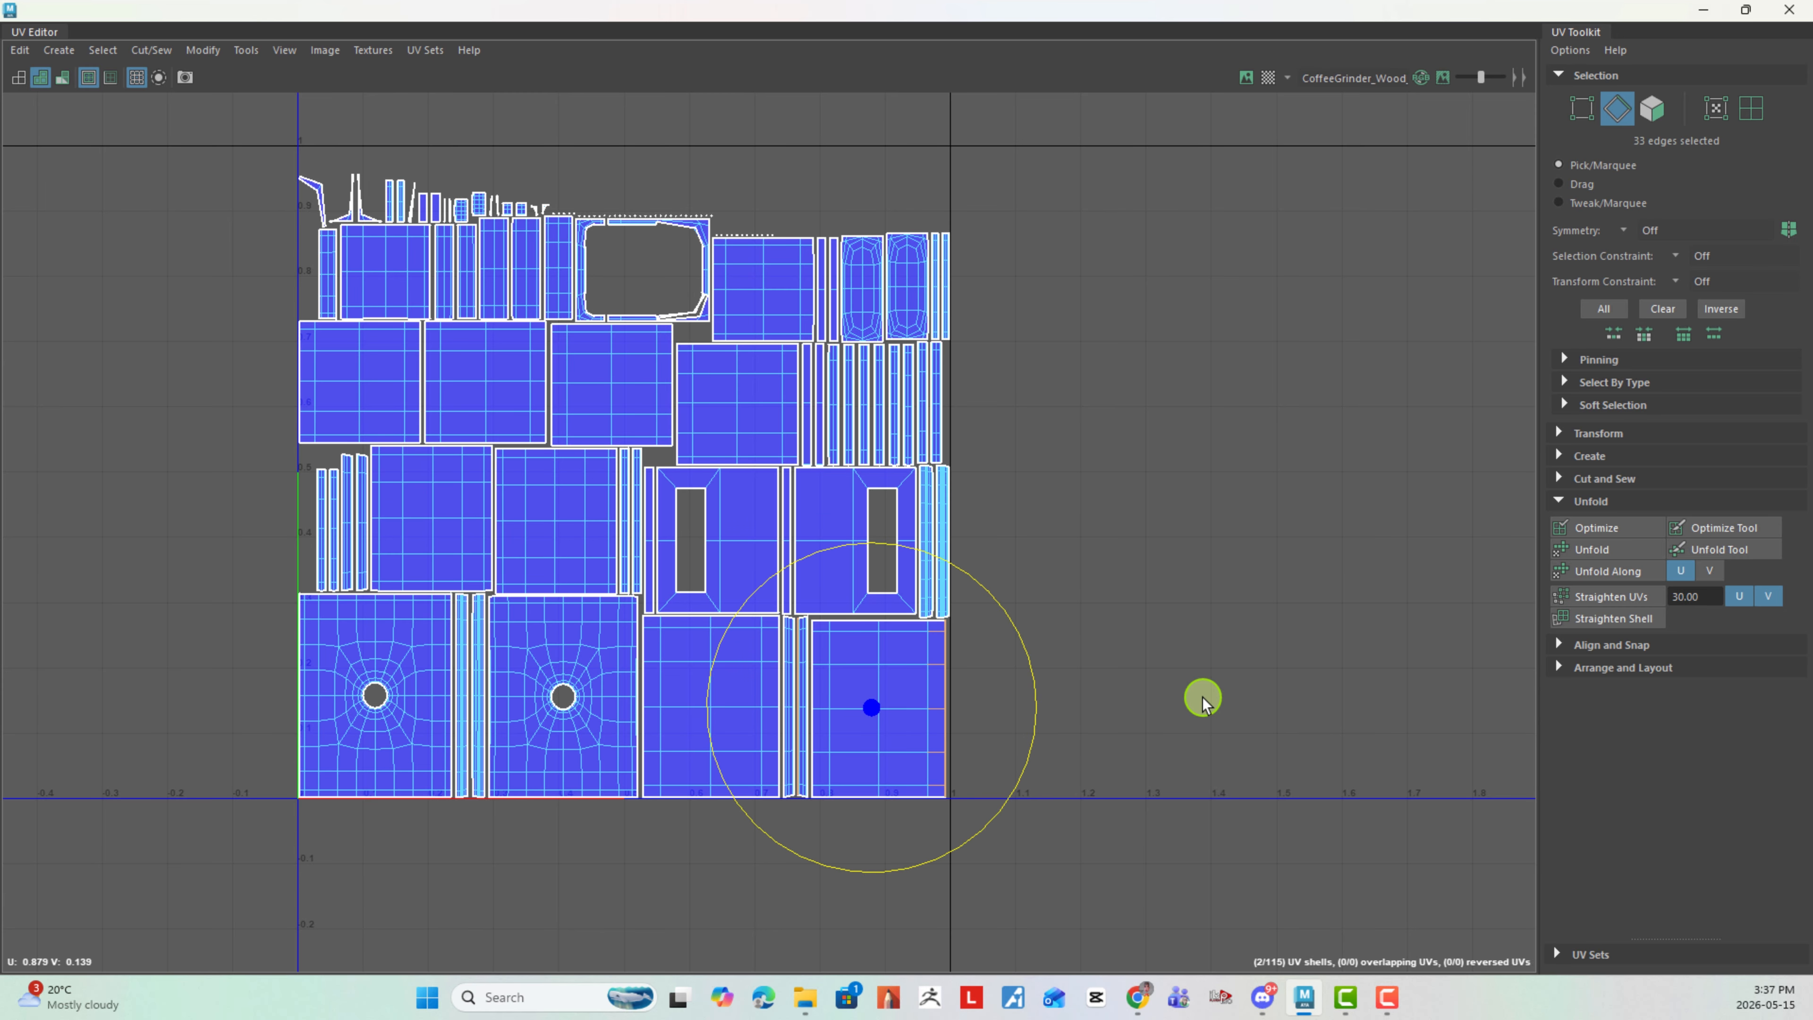
pyautogui.keyDown('shift'); pyautogui.moveTo(1195, 700); pyautogui.dragTo(1198, 647, button='right'); pyautogui.keyUp('shift')
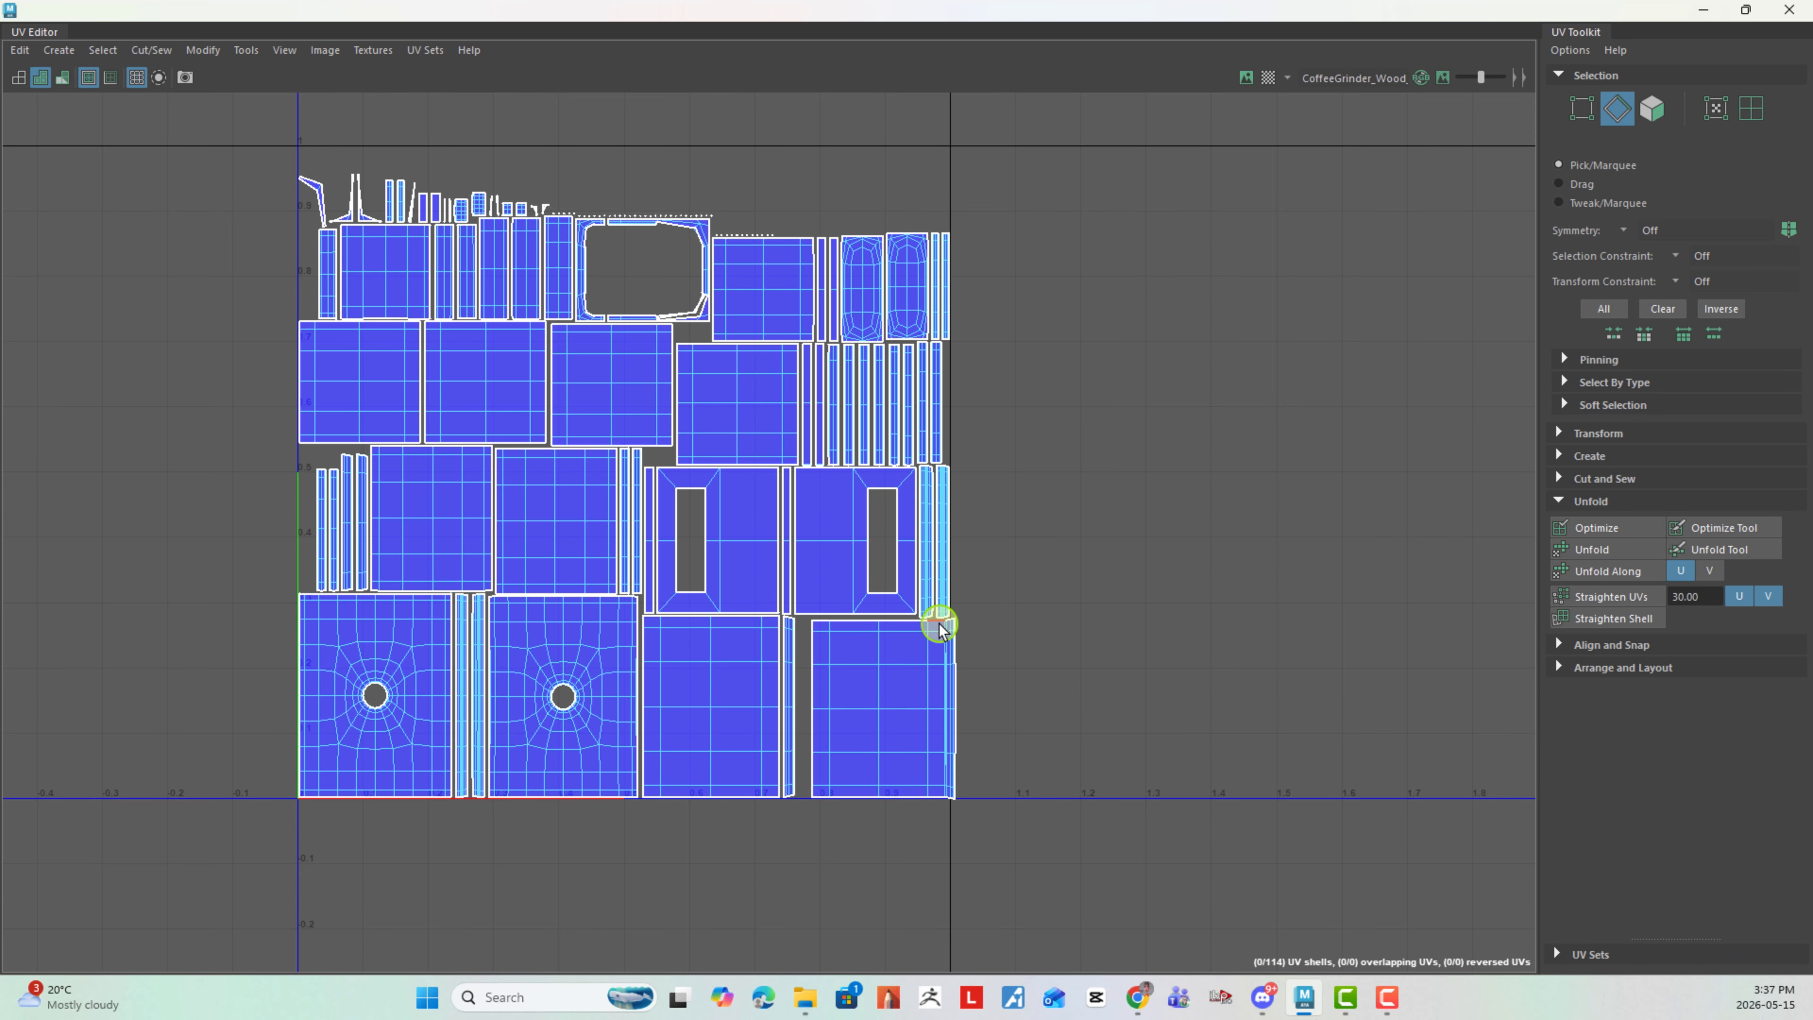
pyautogui.moveTo(940, 627); pyautogui.dragTo(1029, 794)
pyautogui.keyDown('shift'); pyautogui.moveTo(1146, 731); pyautogui.dragTo(1145, 679, button='right'); pyautogui.keyUp('shift')
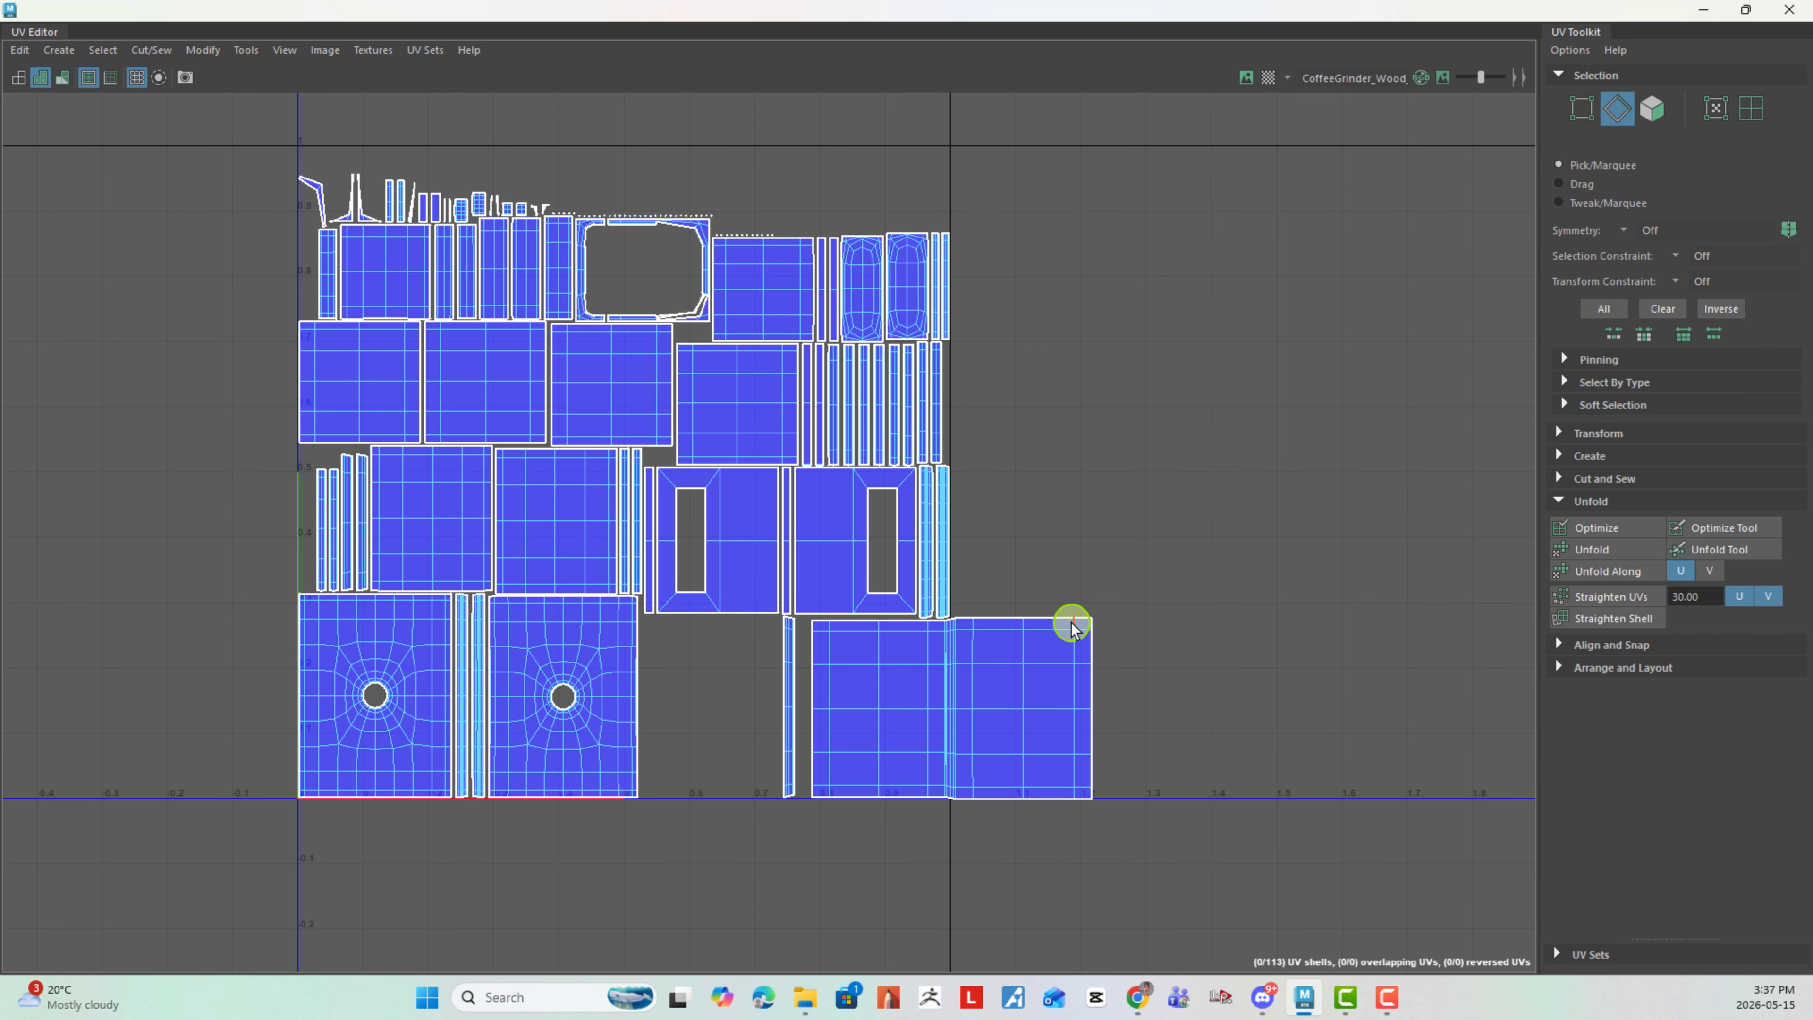
# - Move and sew the remaining matching narrow strip onto the outer right edge of the joined plain panels
pyautogui.moveTo(1073, 624); pyautogui.dragTo(1160, 790)
pyautogui.keyDown('shift'); pyautogui.moveTo(1243, 699); pyautogui.dragTo(1236, 568, button='right'); pyautogui.keyUp('shift')
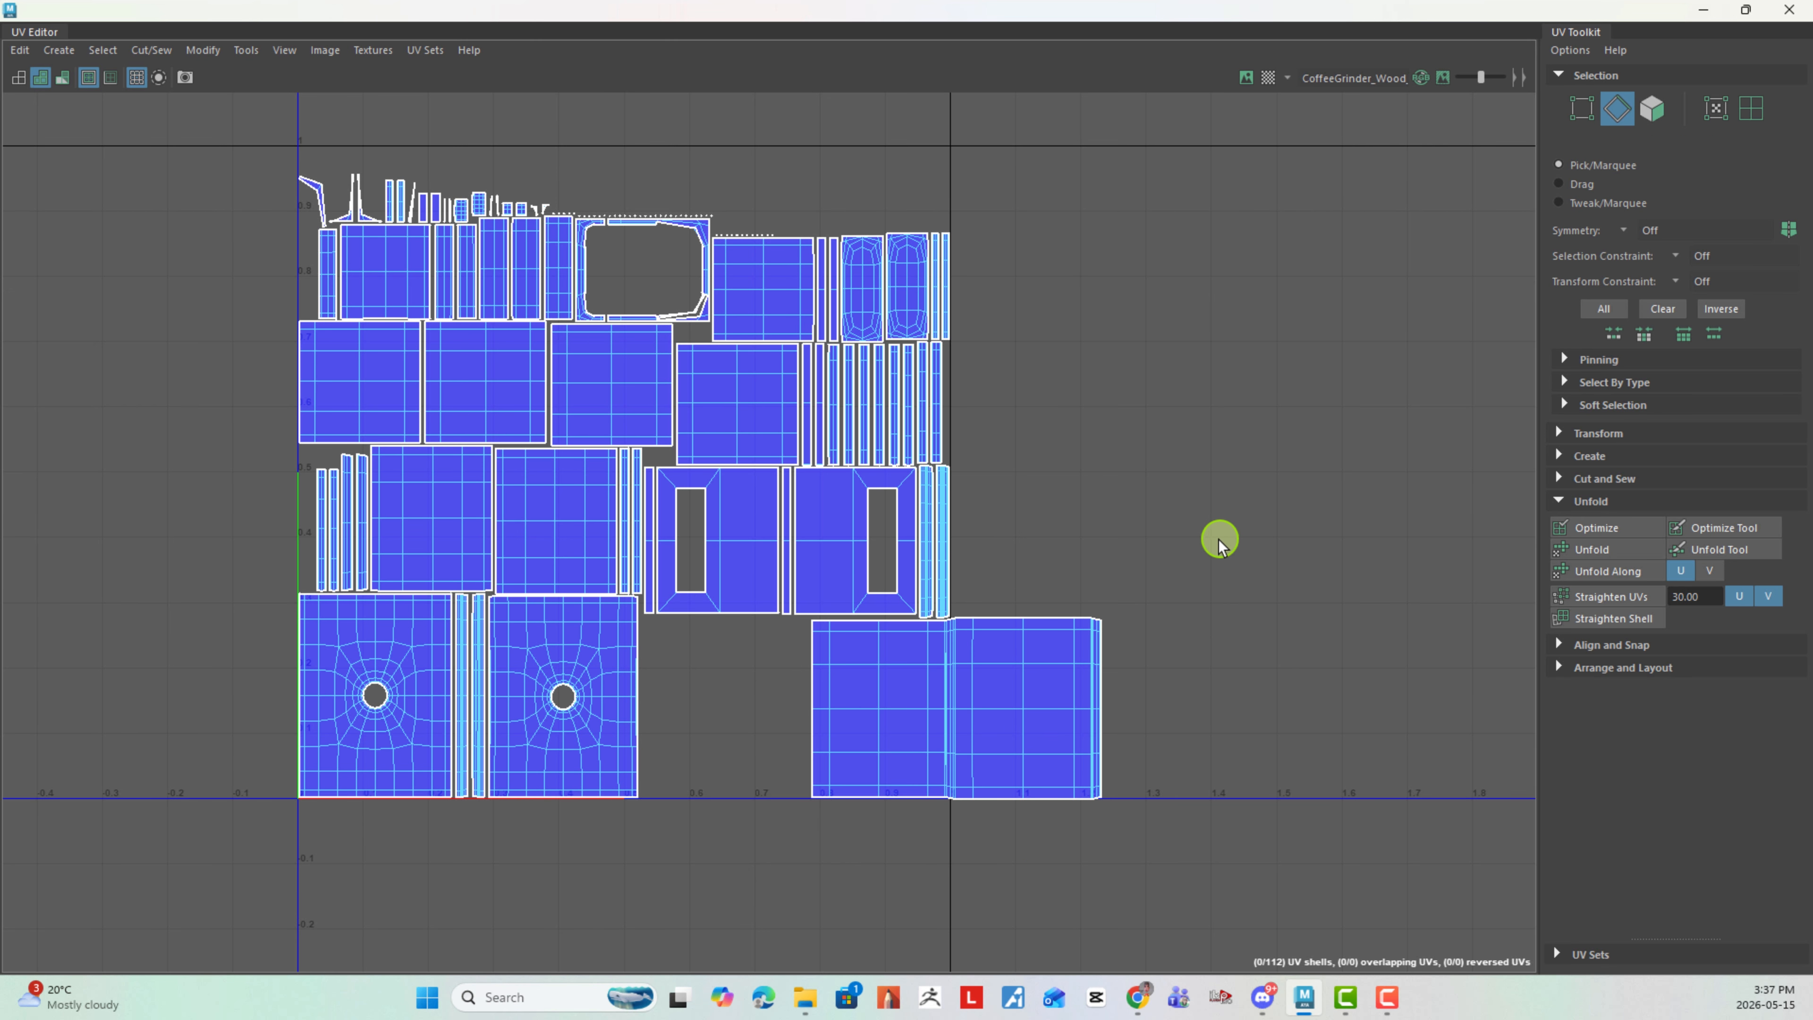
pyautogui.moveTo(1088, 627); pyautogui.dragTo(1141, 792)
pyautogui.keyDown('shift'); pyautogui.moveTo(1237, 703); pyautogui.dragTo(1154, 571, button='right'); pyautogui.keyUp('shift')
# - Switch to UV shell selection and move the joined plain-panel shell well right of the 0–1 tile, to about U 1.71, V 0.44
pyautogui.rightClick(1278, 600)
pyautogui.click(991, 697)
pyautogui.moveTo(947, 707); pyautogui.dragTo(1403, 510)
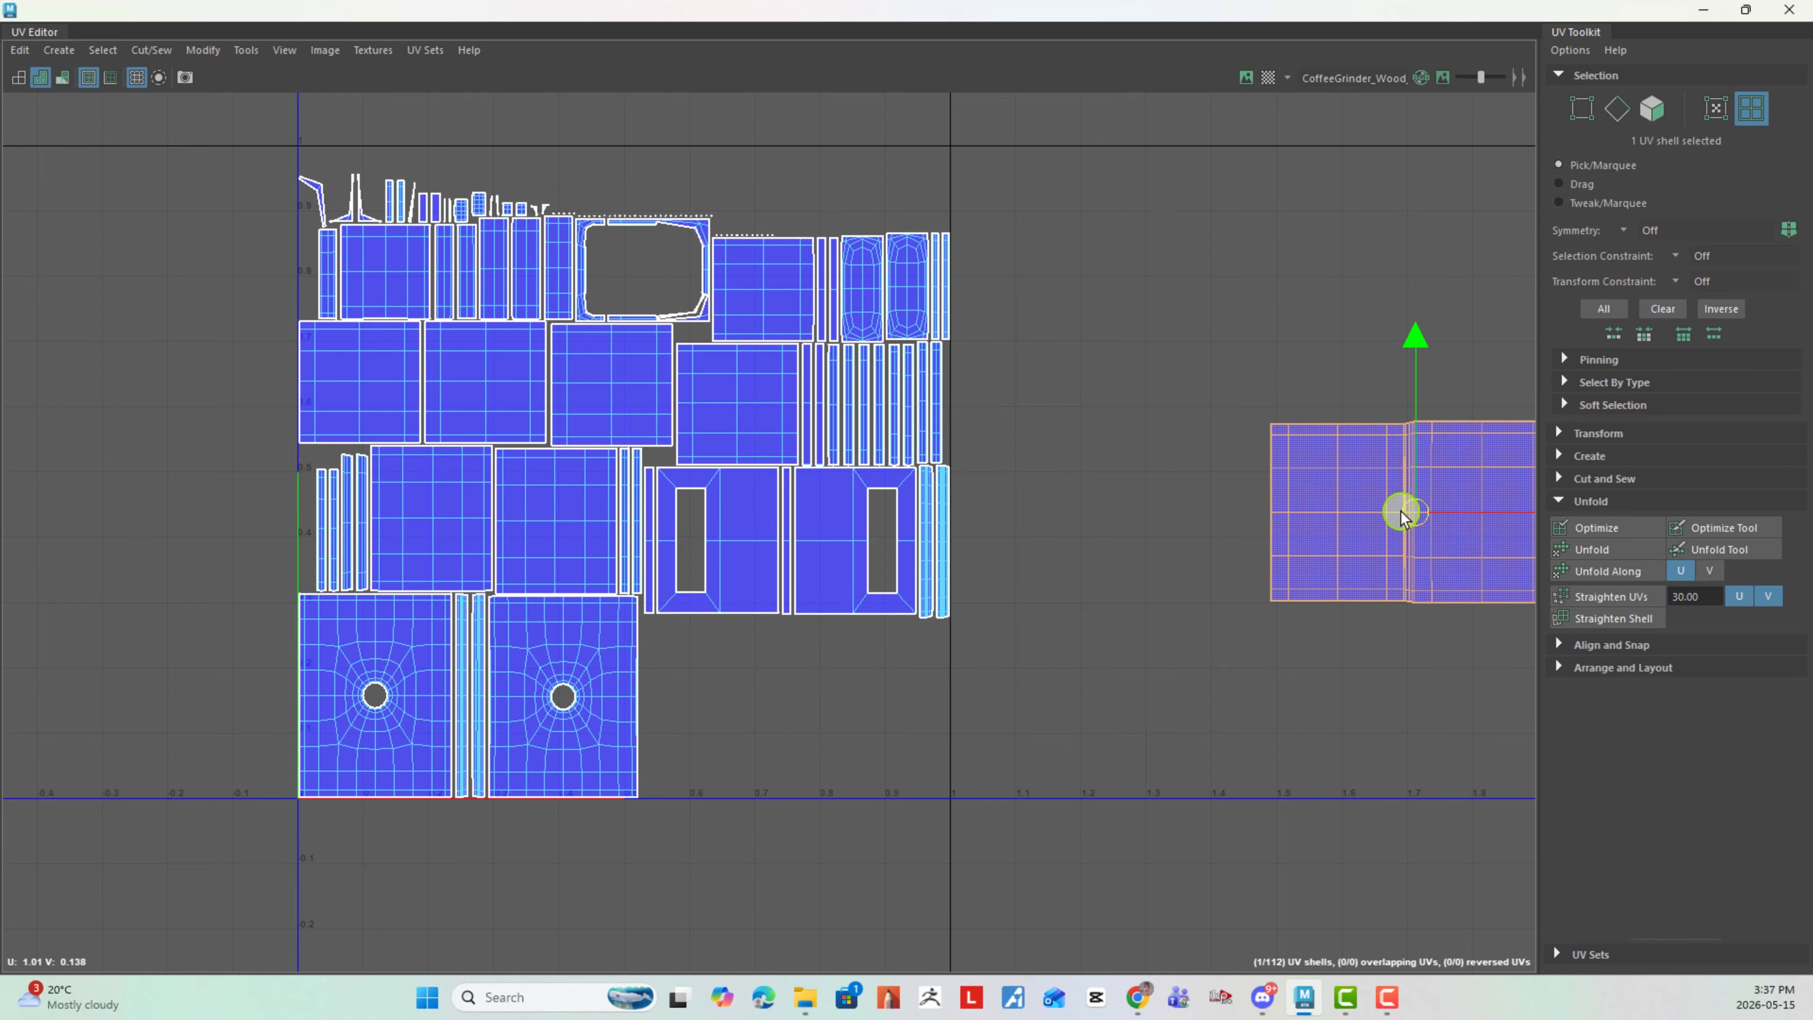
pyautogui.keyDown('alt'); pyautogui.moveTo(1023, 656); pyautogui.dragTo(1120, 630, button='middle'); pyautogui.keyUp('alt')
# - Move the second round-hole panel shell below the 0–1 tile, to about U 0.54, V -0.19
pyautogui.scroll(-1, 835, 610)
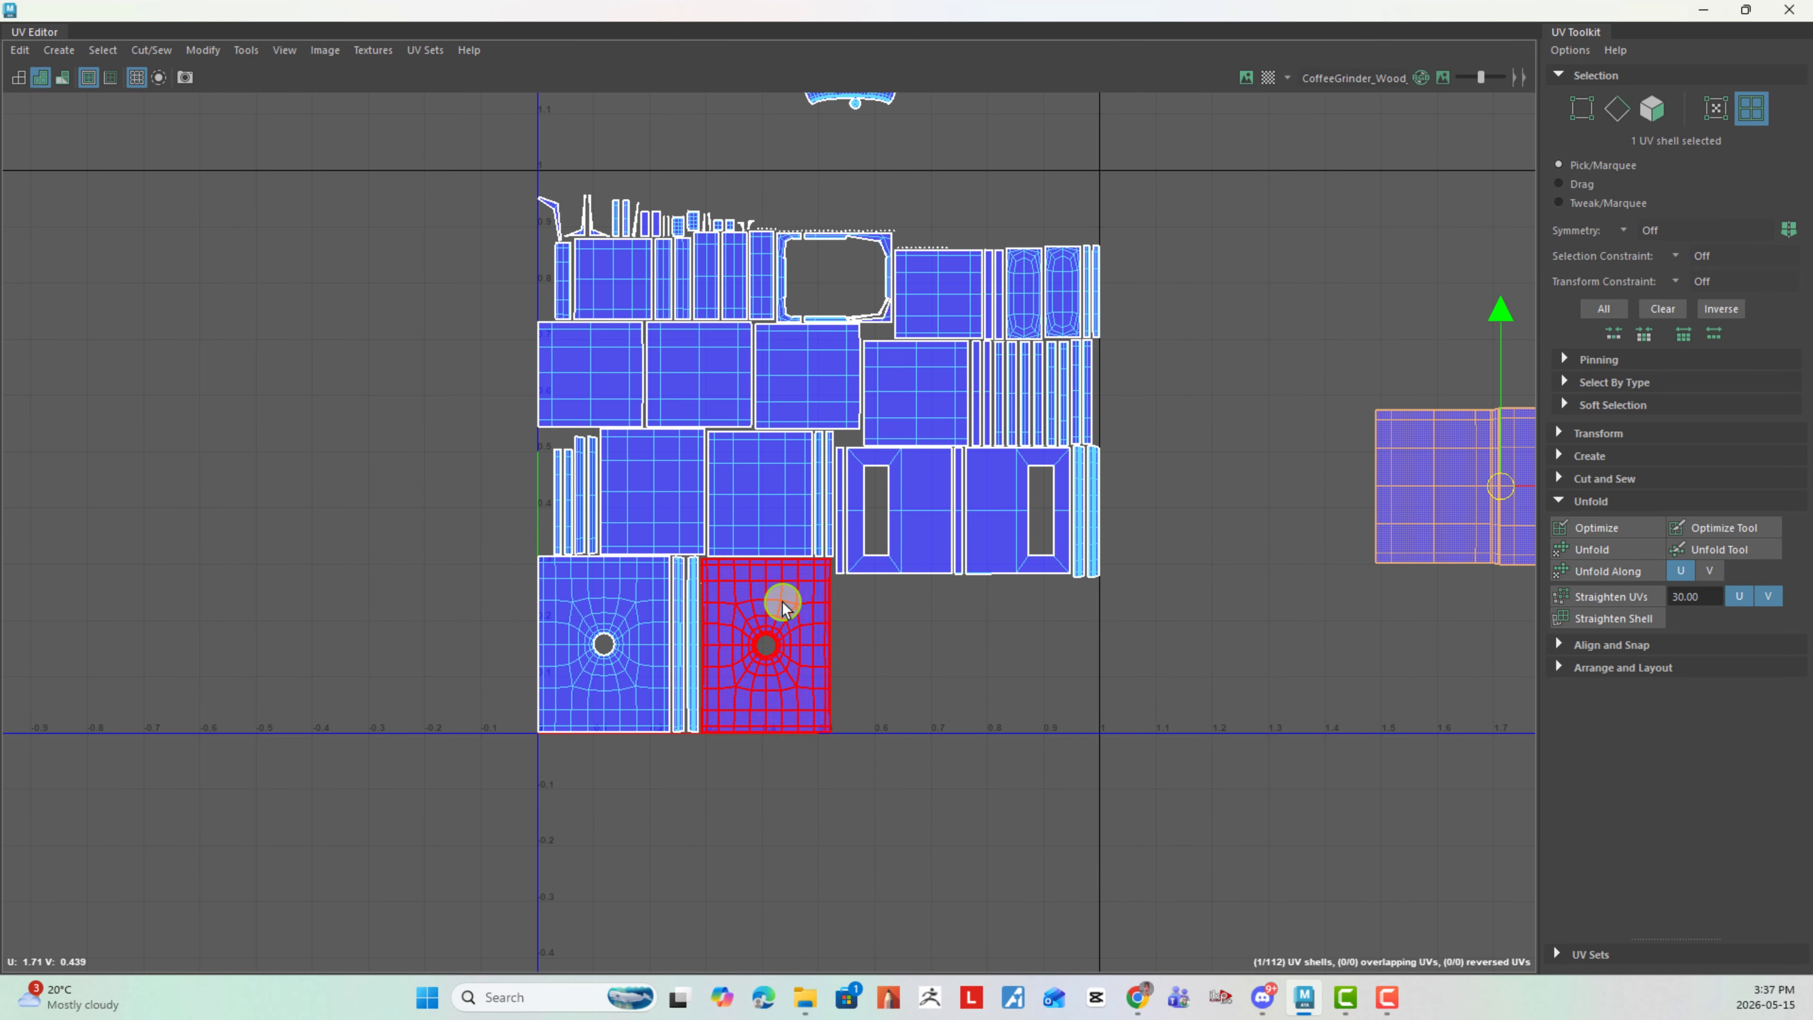
pyautogui.click(781, 628)
pyautogui.moveTo(781, 647); pyautogui.dragTo(850, 836)
pyautogui.keyDown('alt'); pyautogui.moveTo(1023, 766); pyautogui.dragTo(939, 655, button='middle'); pyautogui.keyUp('alt')
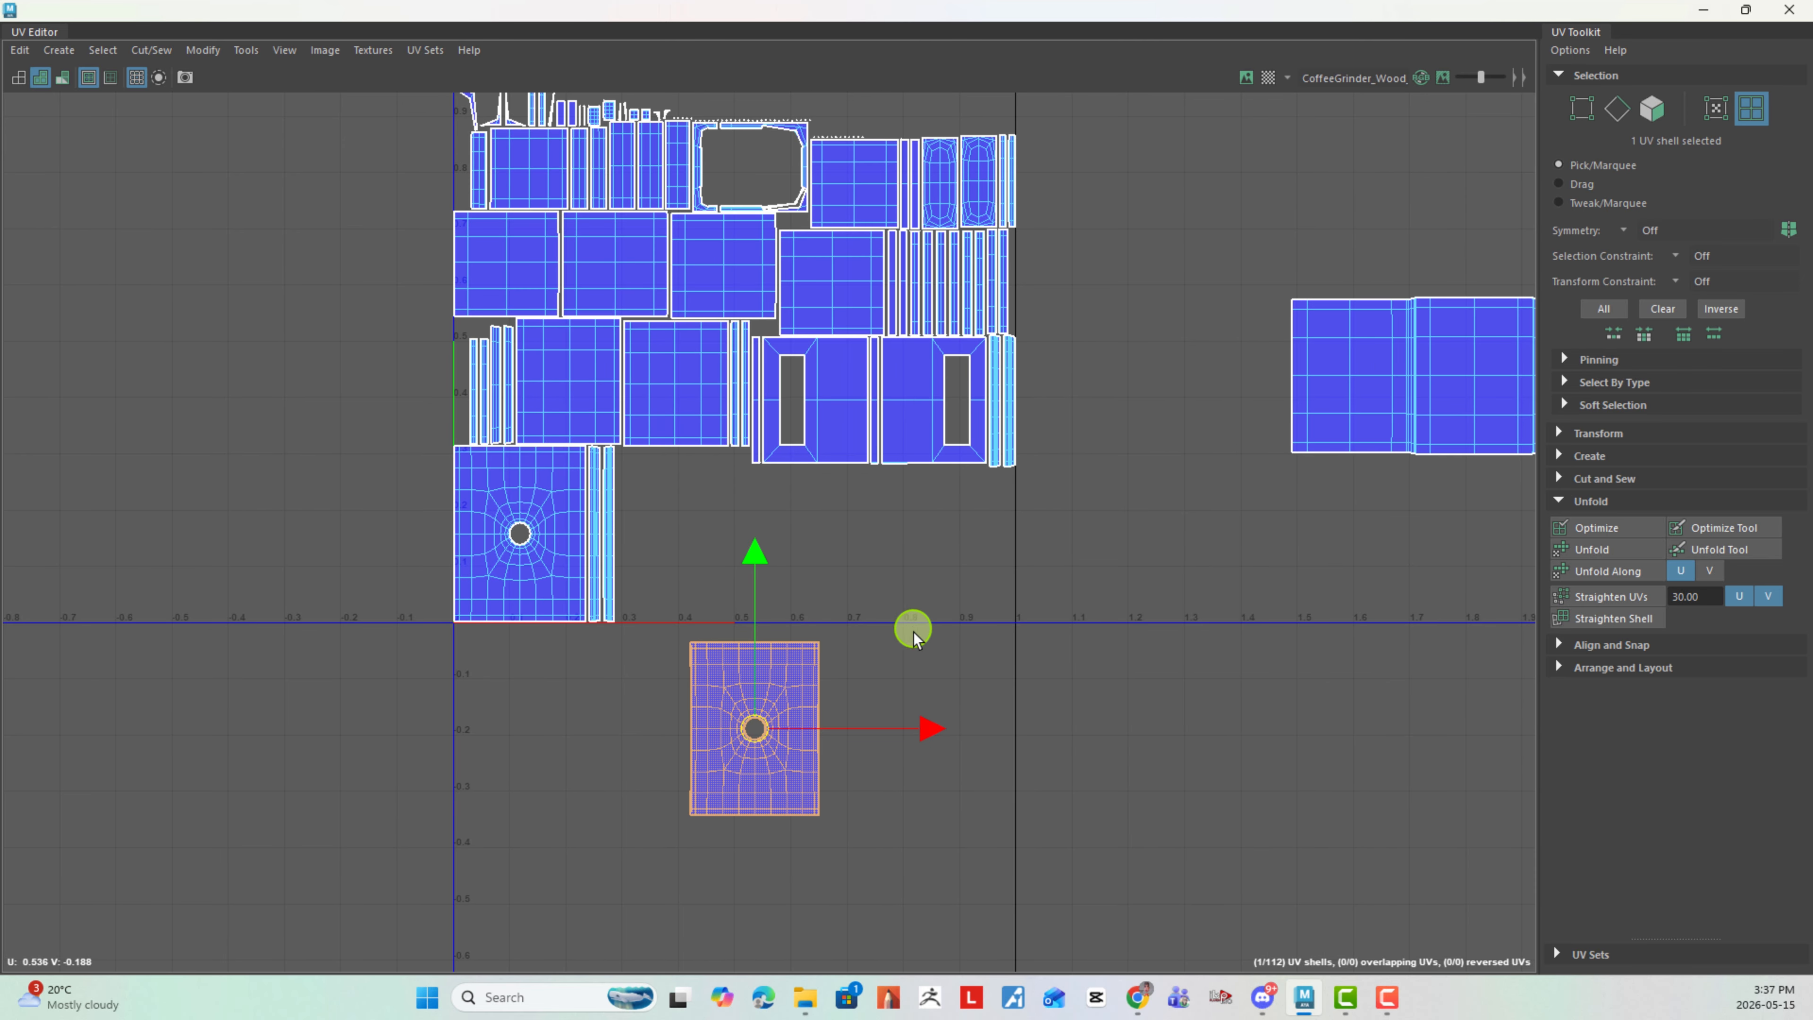
# - Switch to edge selection and move and sew the matching narrow strip onto the right edge of the separated round-hole panel
pyautogui.rightClick(900, 661)
pyautogui.click(927, 555)
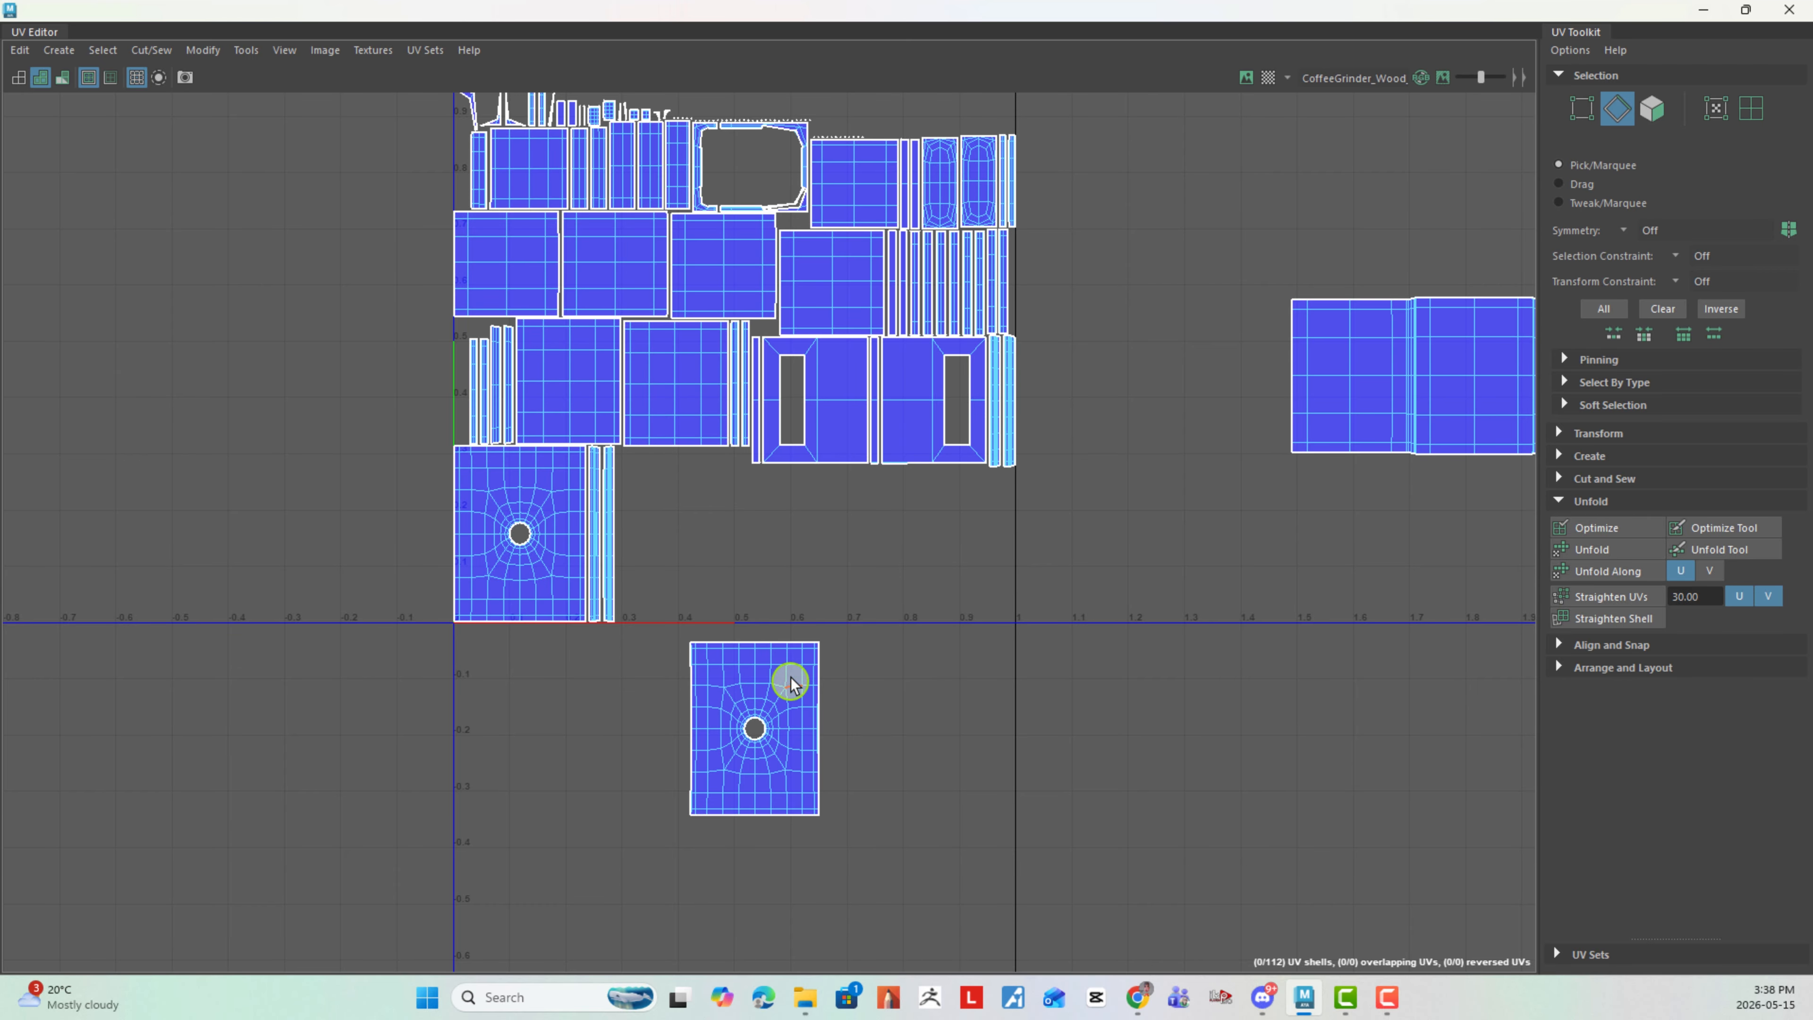
pyautogui.moveTo(805, 645); pyautogui.dragTo(902, 810)
pyautogui.keyDown('shift'); pyautogui.moveTo(1021, 742); pyautogui.dragTo(1032, 618, button='right'); pyautogui.keyUp('shift')
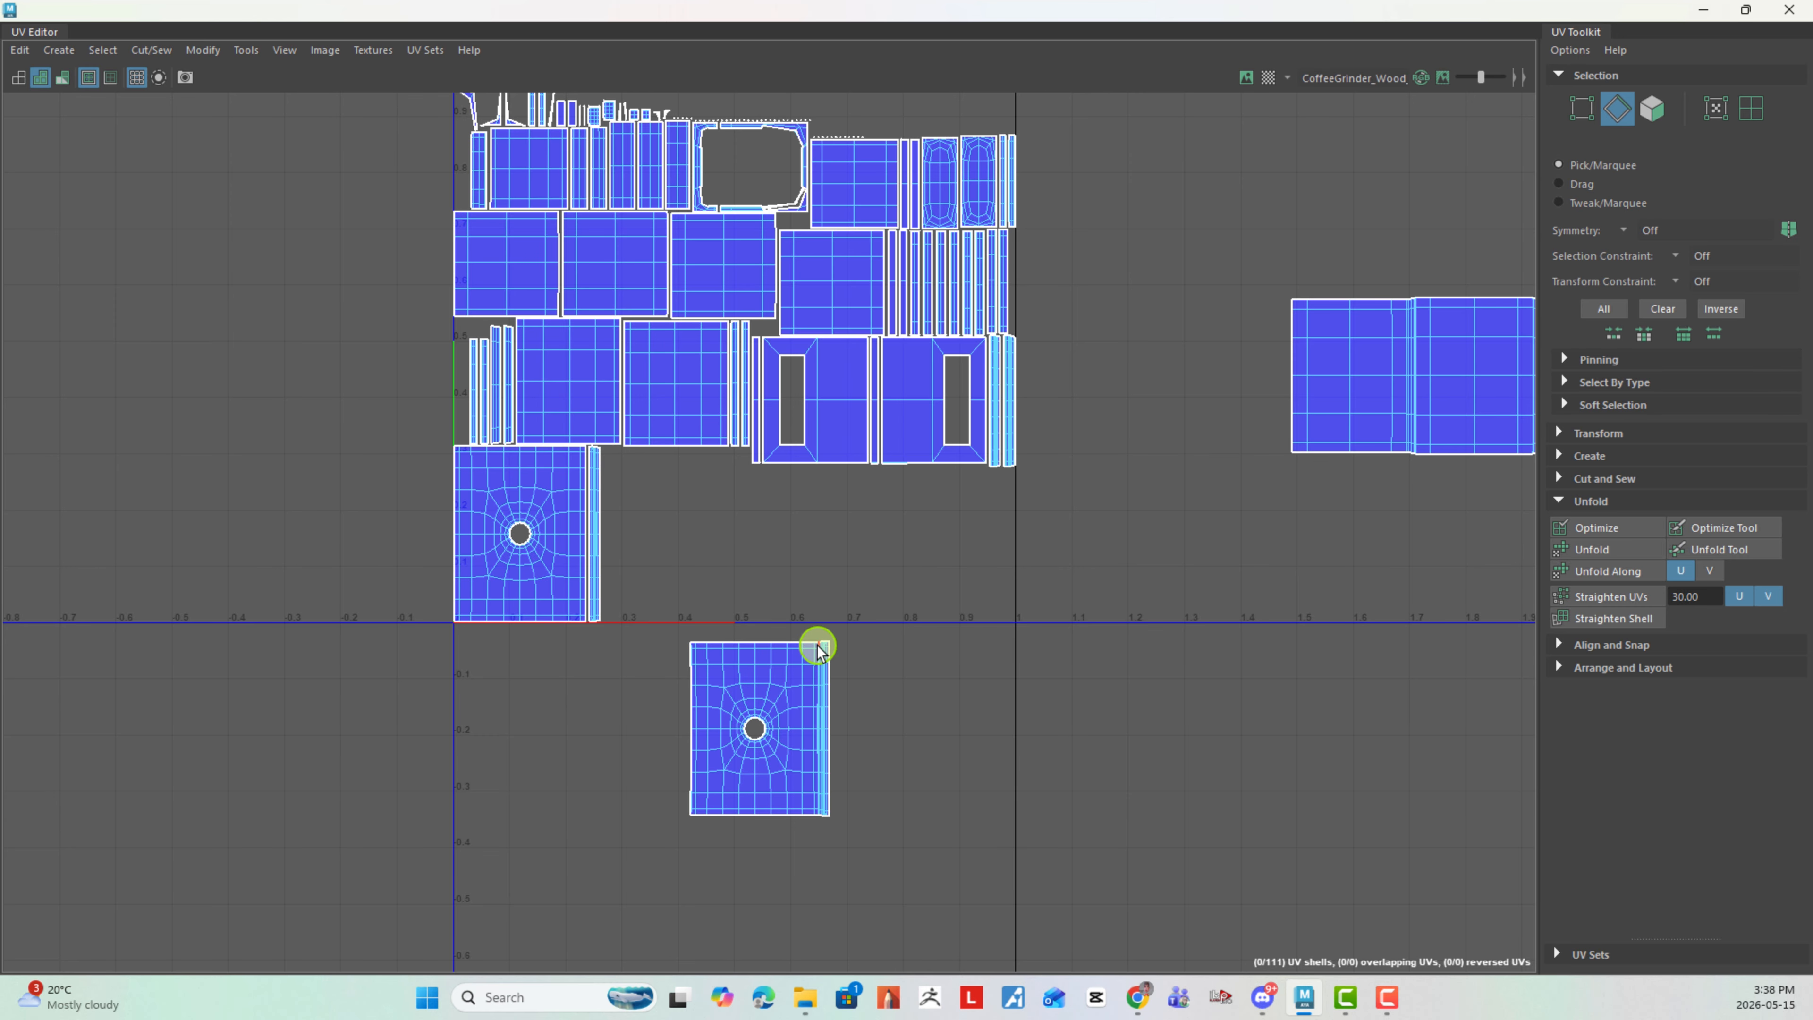
pyautogui.moveTo(819, 651); pyautogui.dragTo(900, 814)
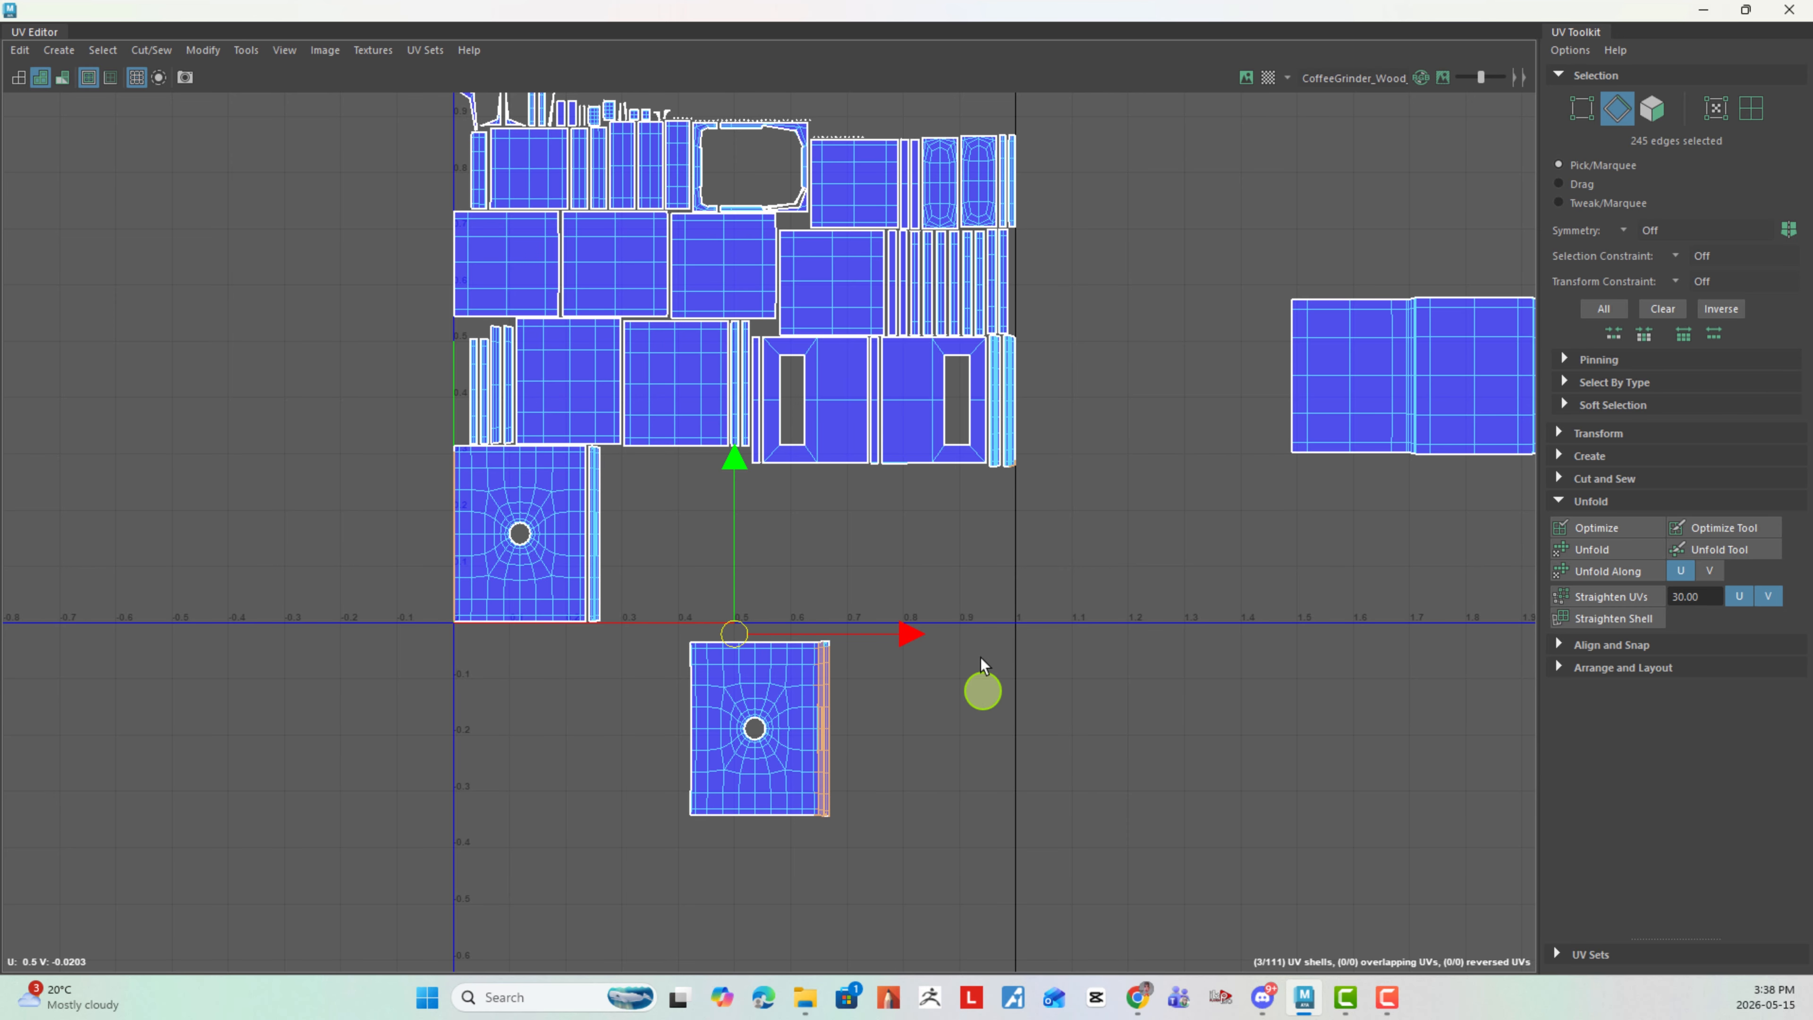
pyautogui.keyDown('shift'); pyautogui.moveTo(982, 661); pyautogui.dragTo(978, 634, button='right'); pyautogui.keyUp('shift')
pyautogui.hotkey('ctrl', 'z')
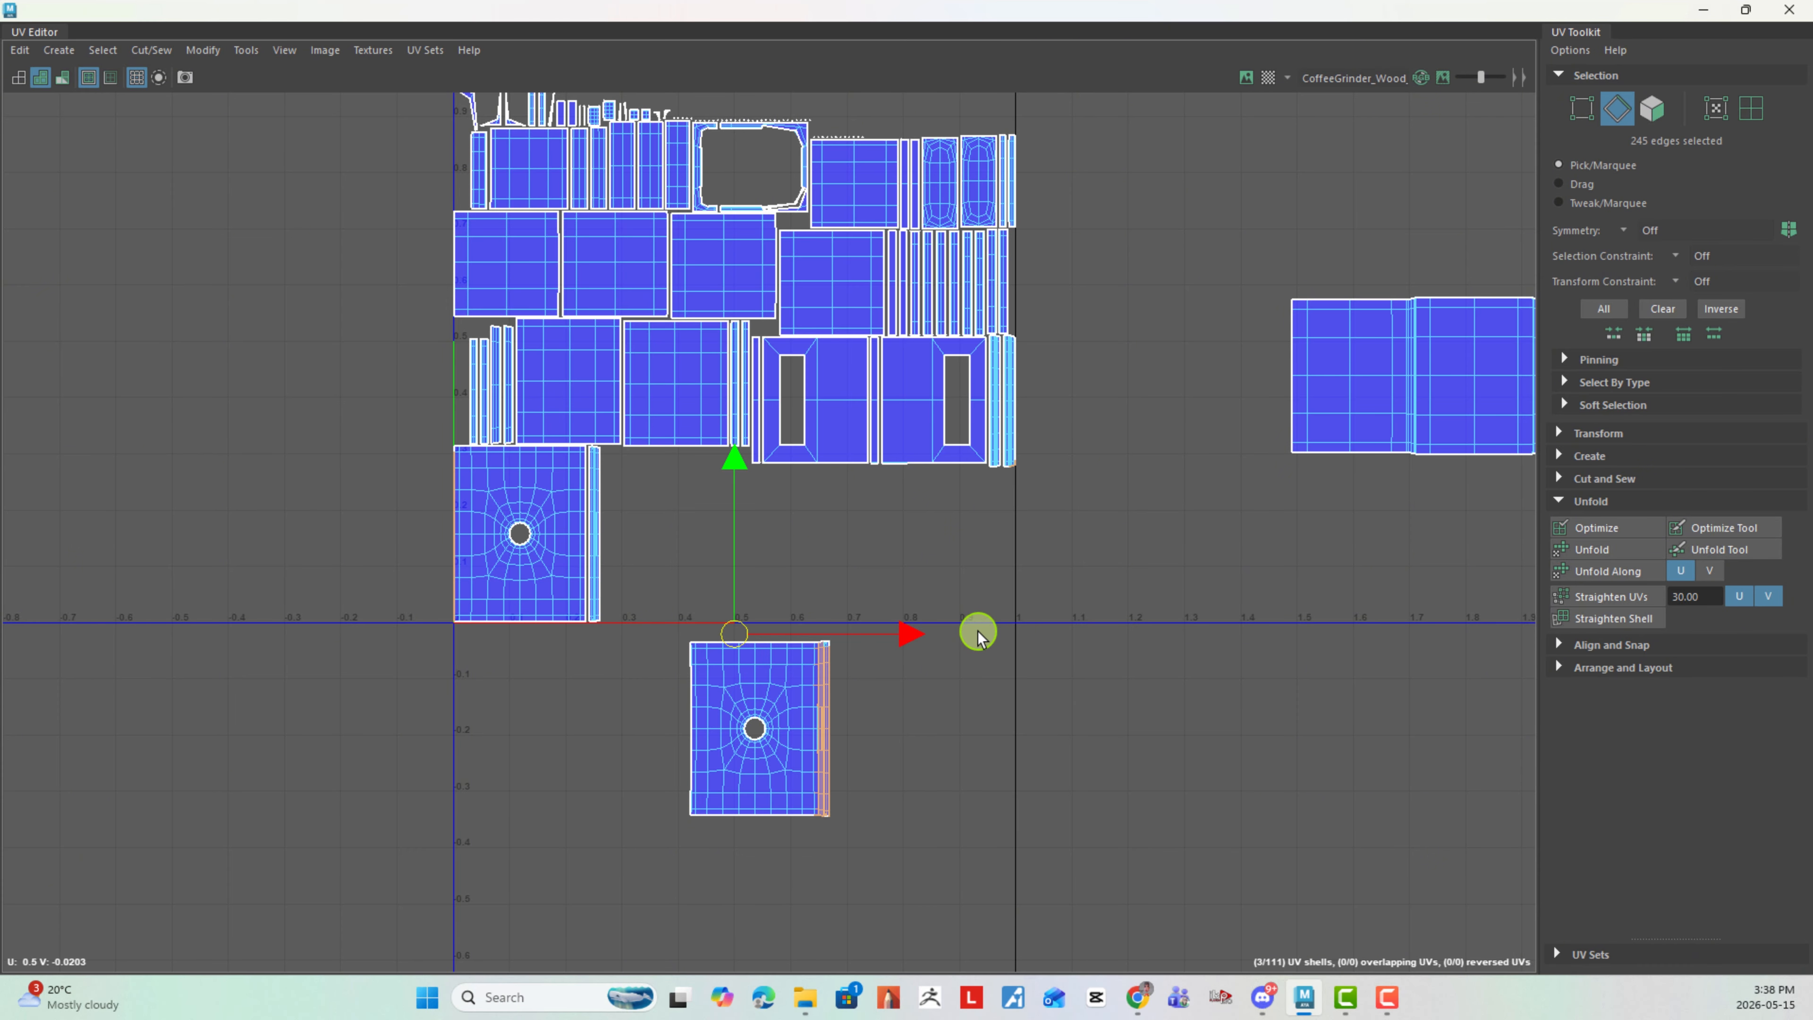
pyautogui.click(902, 705)
# - Select the outer edges of the sewn strip and move and sew the other round-hole panel onto it
pyautogui.scroll(2, 840, 743)
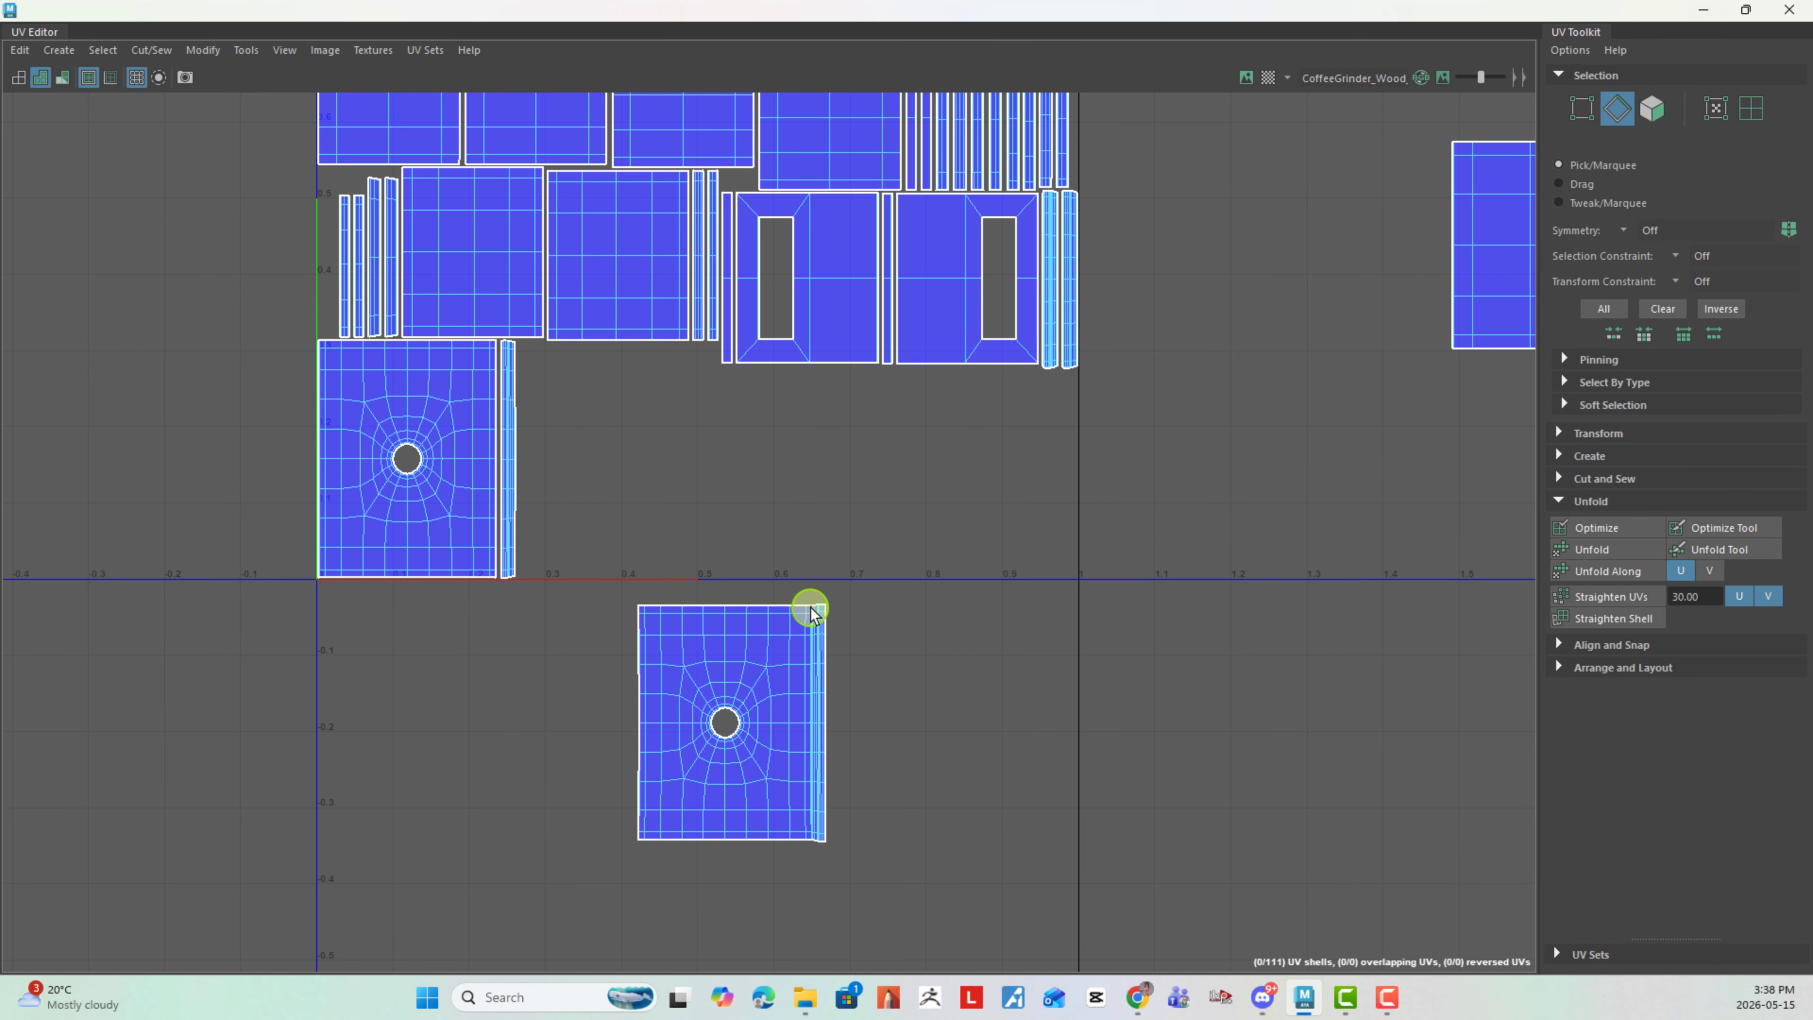
pyautogui.moveTo(812, 613); pyautogui.dragTo(887, 837)
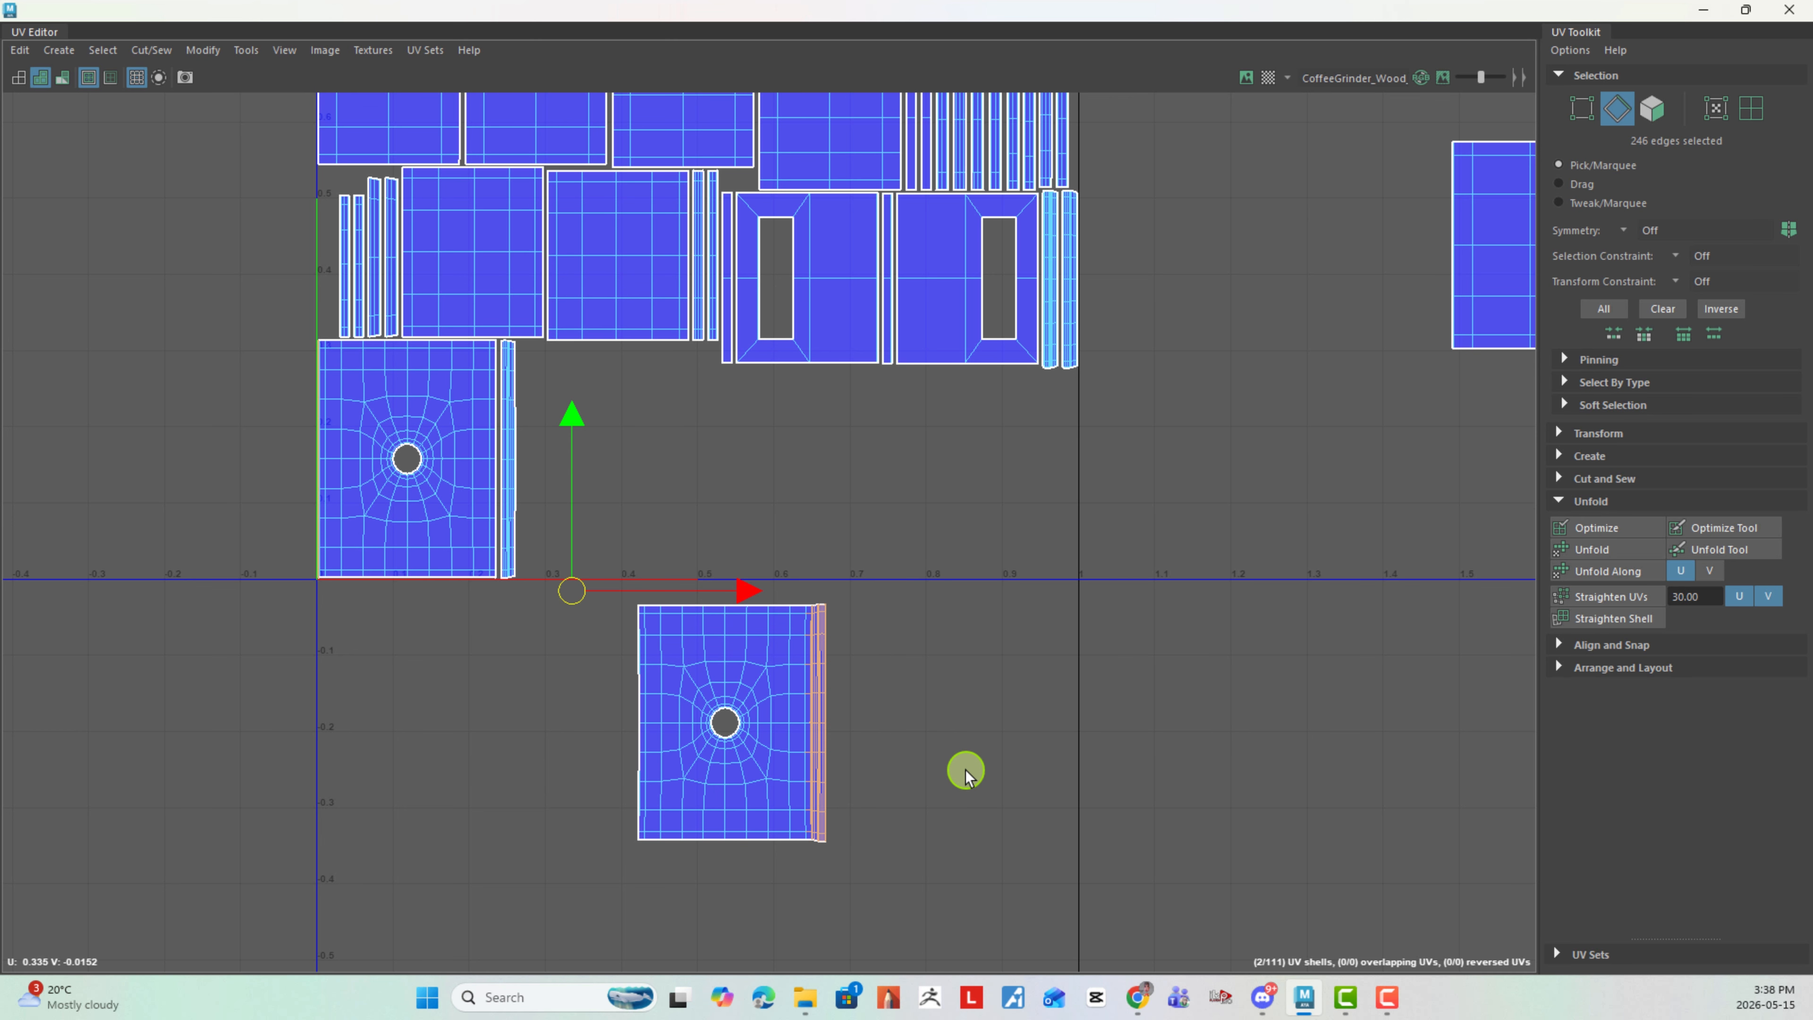
pyautogui.keyDown('shift'); pyautogui.moveTo(966, 770); pyautogui.dragTo(982, 661, button='right'); pyautogui.keyUp('shift')
# - Move and sew the last matching narrow strip onto the right edge of the joined round-hole panels
pyautogui.keyDown('alt'); pyautogui.moveTo(1243, 700); pyautogui.dragTo(1016, 692, button='middle'); pyautogui.keyUp('alt')
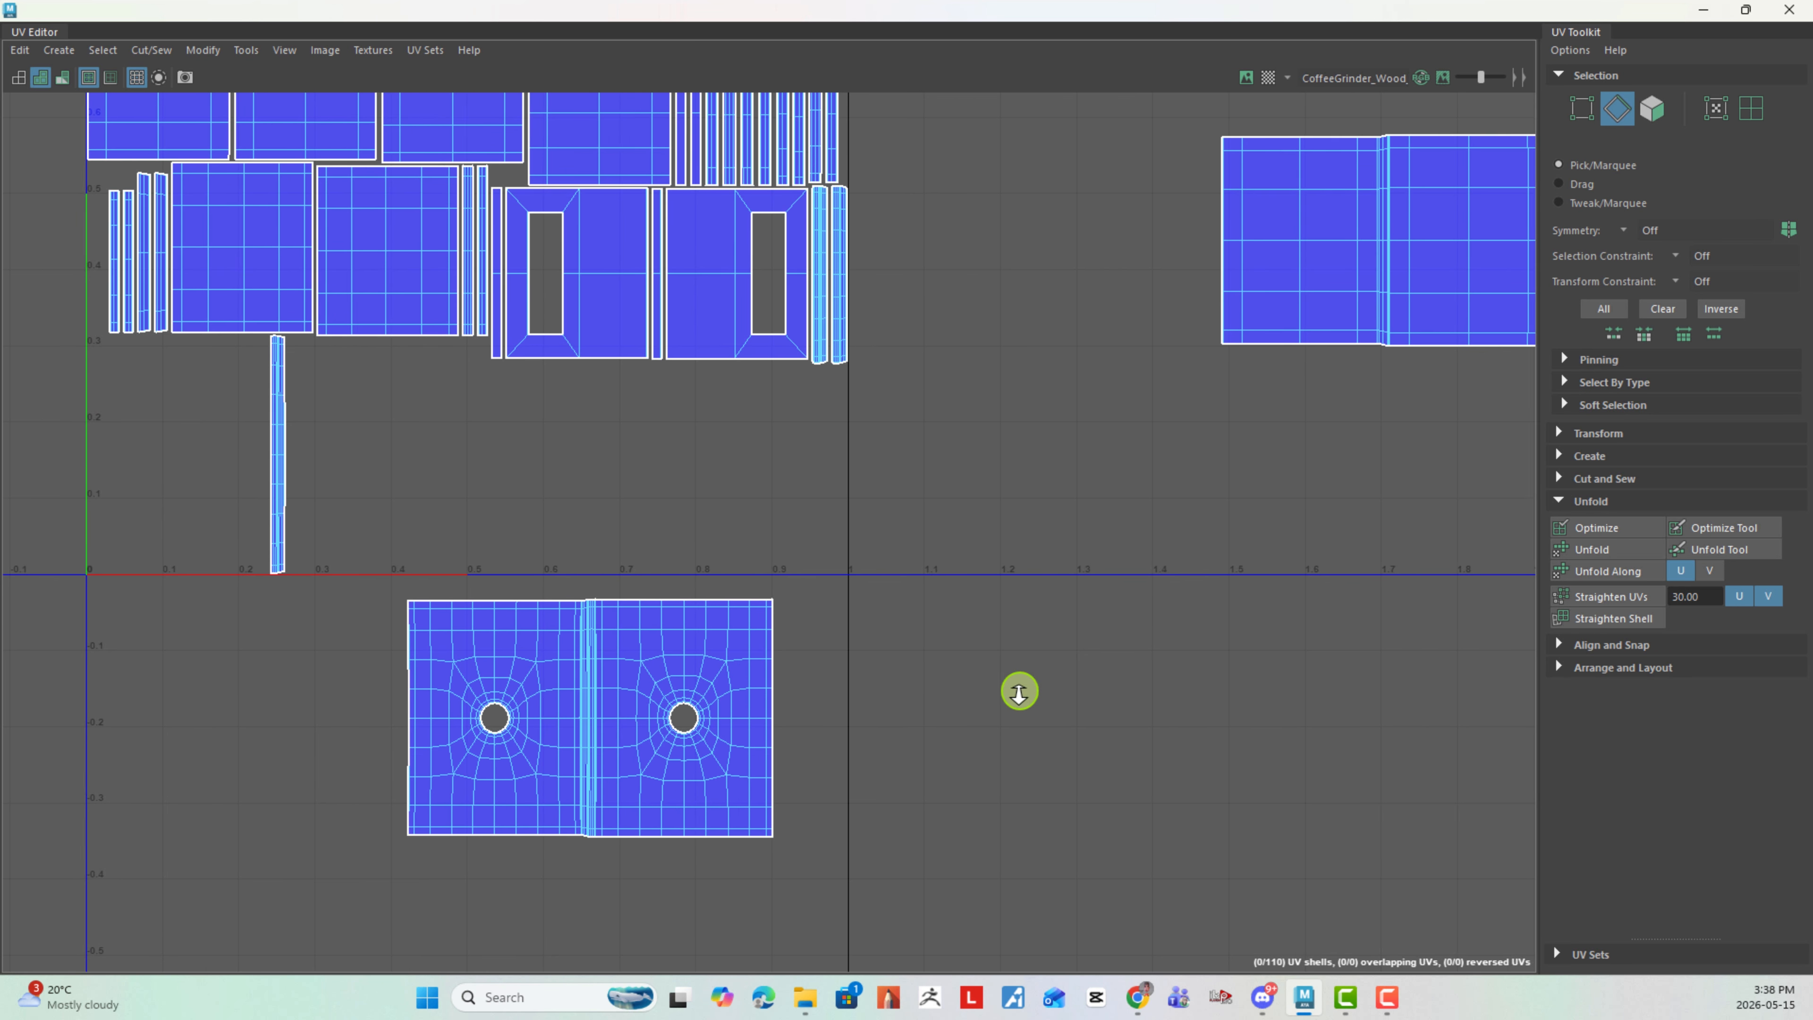
pyautogui.scroll(-1, 1016, 692)
pyautogui.moveTo(798, 616); pyautogui.dragTo(864, 815)
pyautogui.keyDown('shift'); pyautogui.moveTo(972, 741); pyautogui.dragTo(1003, 557, button='right'); pyautogui.keyUp('shift')
pyautogui.scroll(-1, 1075, 654)
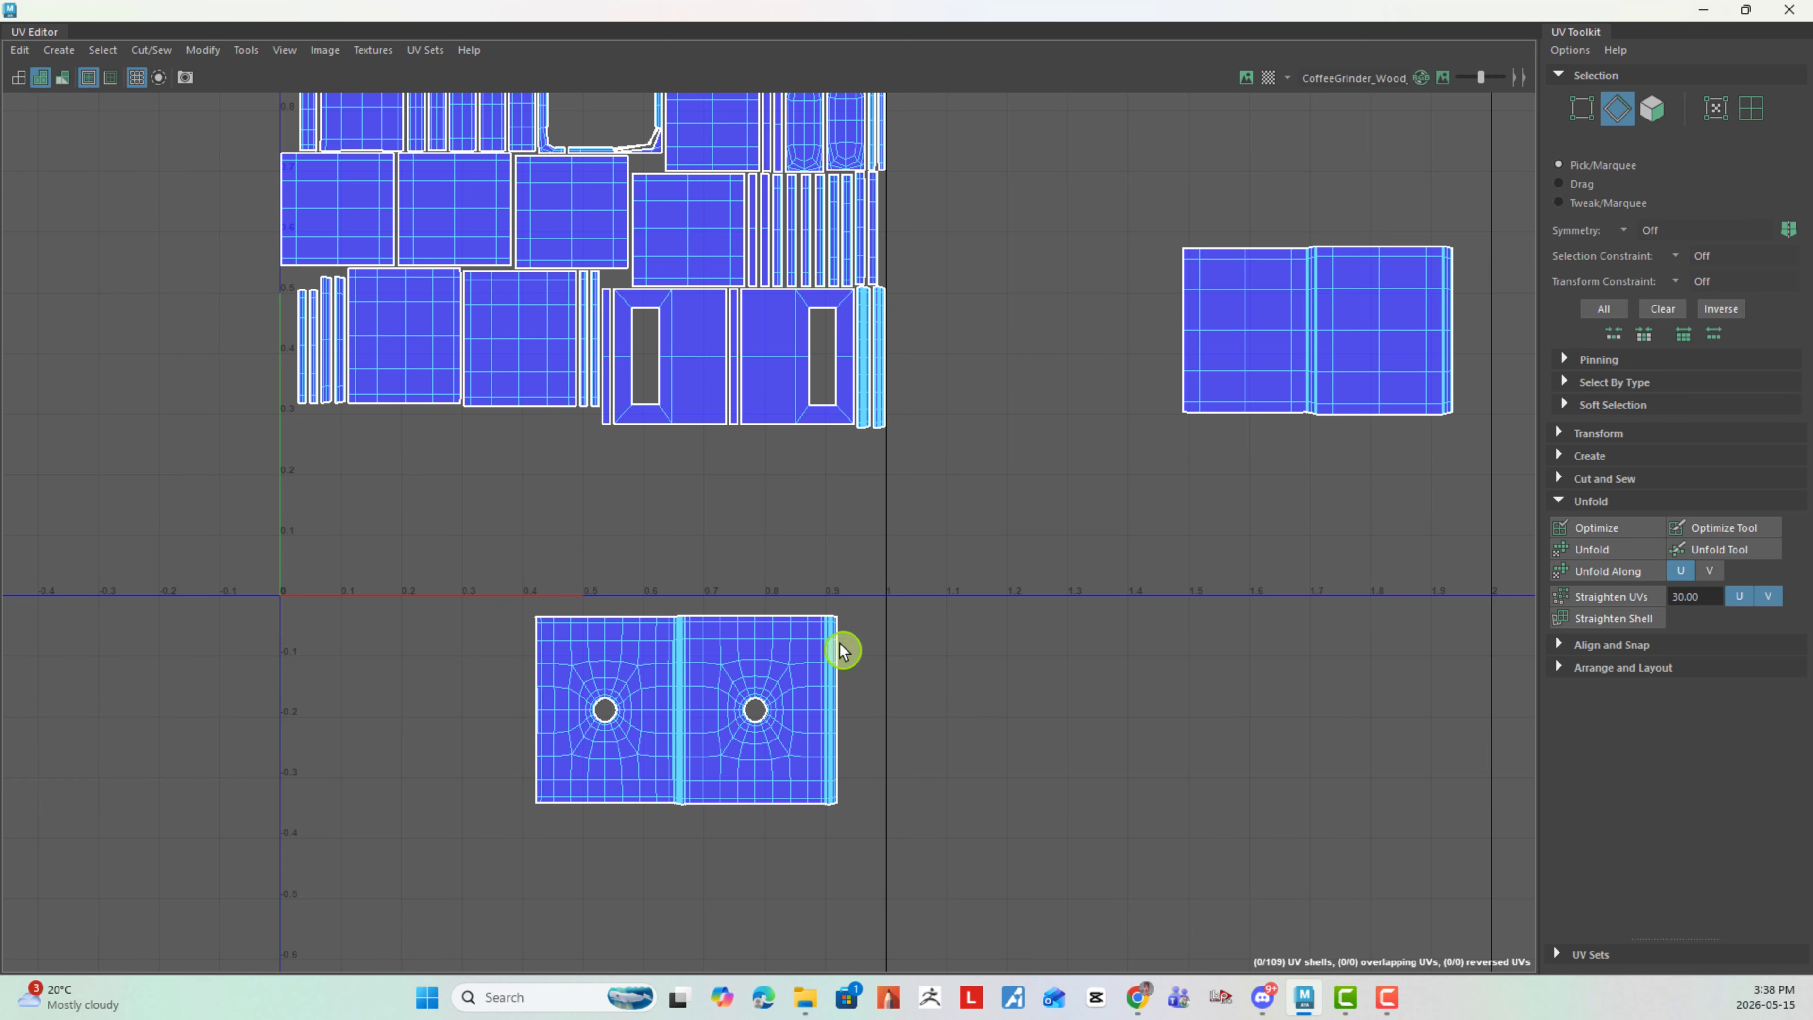
# - Switch to UV shell selection and place the joined round-hole shell directly above the joined plain-panel shell outside the 0–1 tile
pyautogui.moveTo(504, 590); pyautogui.dragTo(556, 822)
pyautogui.scroll(-3, 923, 615)
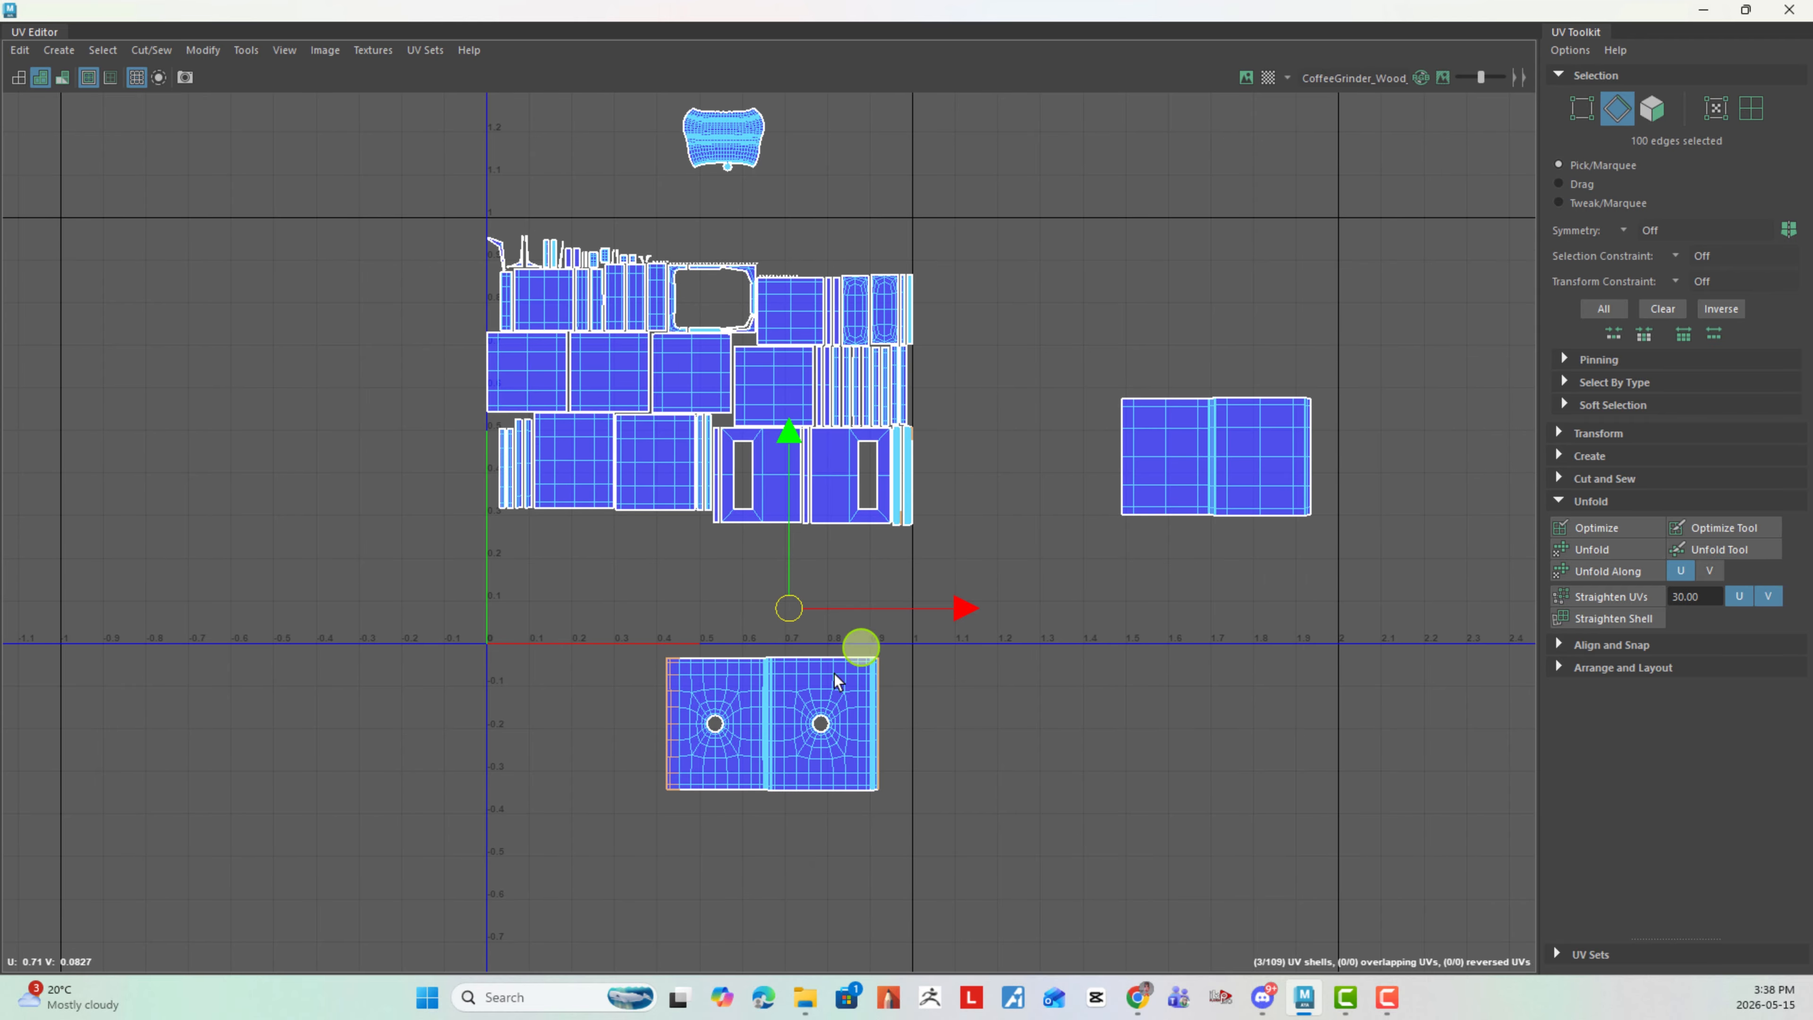
pyautogui.moveTo(794, 697); pyautogui.dragTo(721, 667, button='right')
pyautogui.moveTo(779, 731); pyautogui.dragTo(1224, 332)
pyautogui.click(1009, 582)
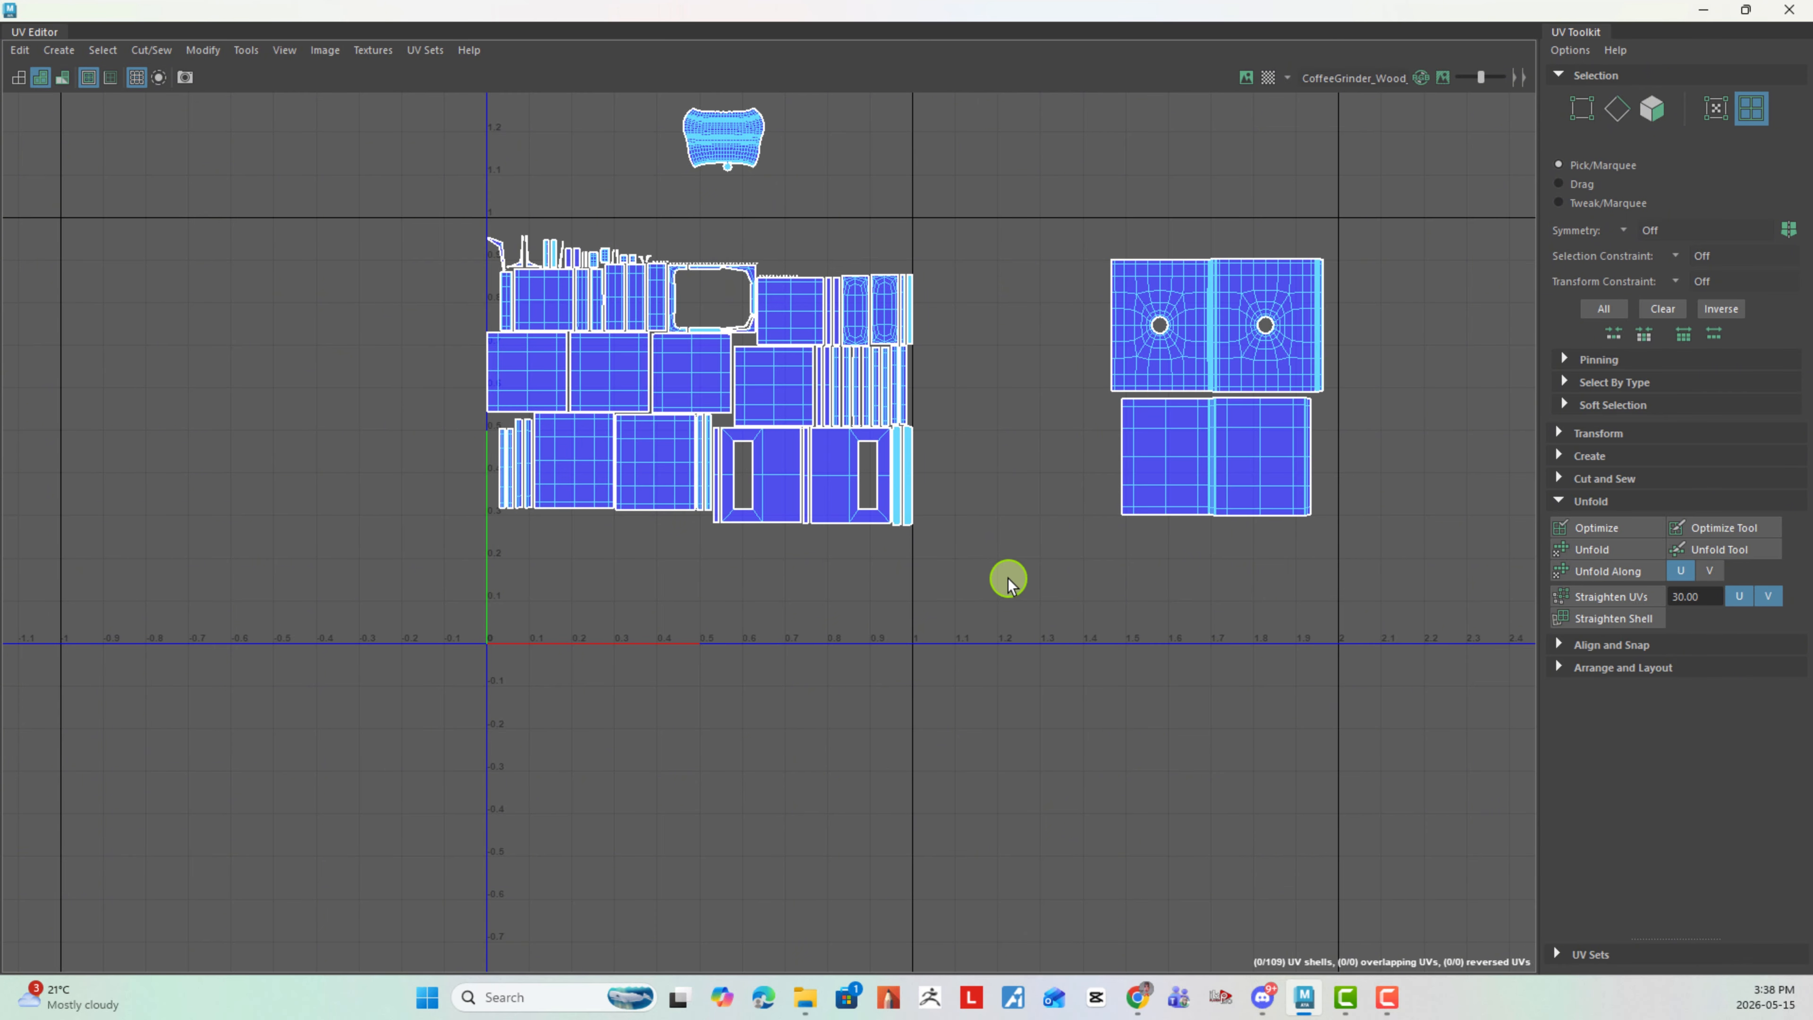
# - Move the knob shell above the joined round-hole shell, to about U 1.85, V 1.05
pyautogui.keyDown('alt'); pyautogui.moveTo(943, 417); pyautogui.dragTo(924, 514, button='middle'); pyautogui.keyUp('alt')
pyautogui.scroll(1, 924, 513)
pyautogui.keyDown('alt'); pyautogui.moveTo(1016, 344); pyautogui.dragTo(1015, 457, button='middle'); pyautogui.keyUp('alt')
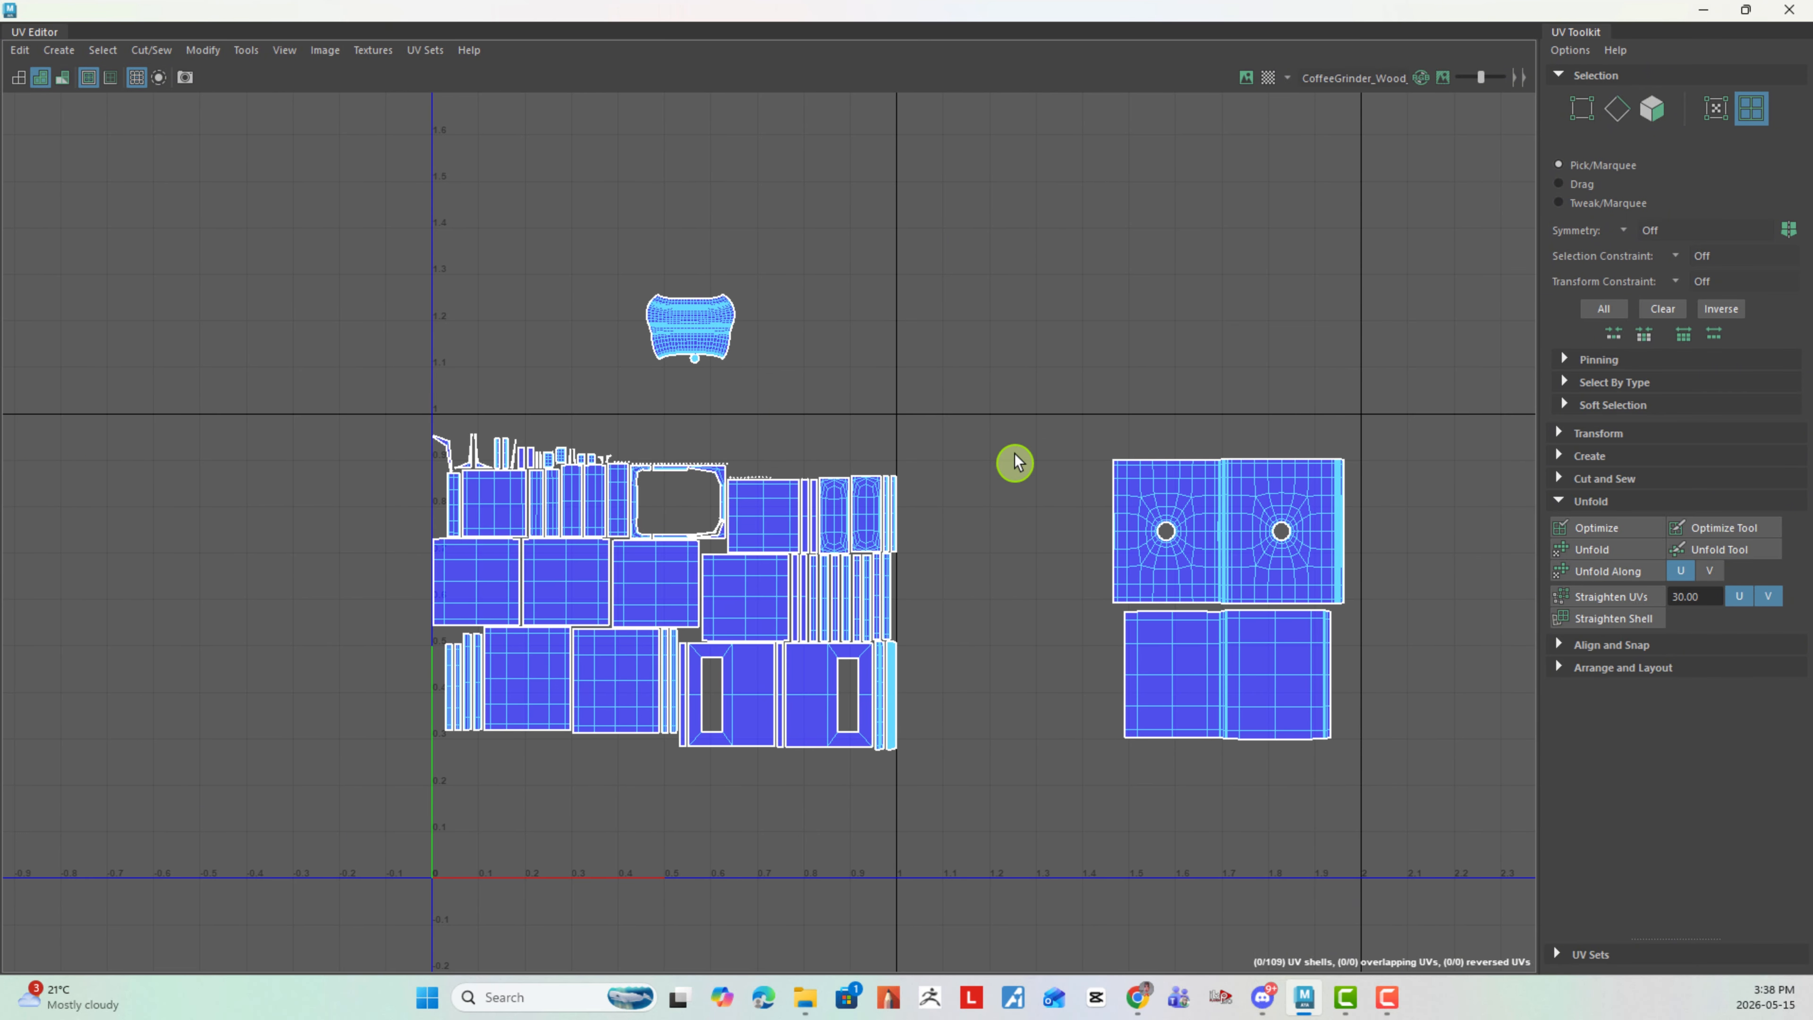
pyautogui.moveTo(605, 233); pyautogui.dragTo(794, 363)
pyautogui.moveTo(693, 327); pyautogui.dragTo(1030, 460)
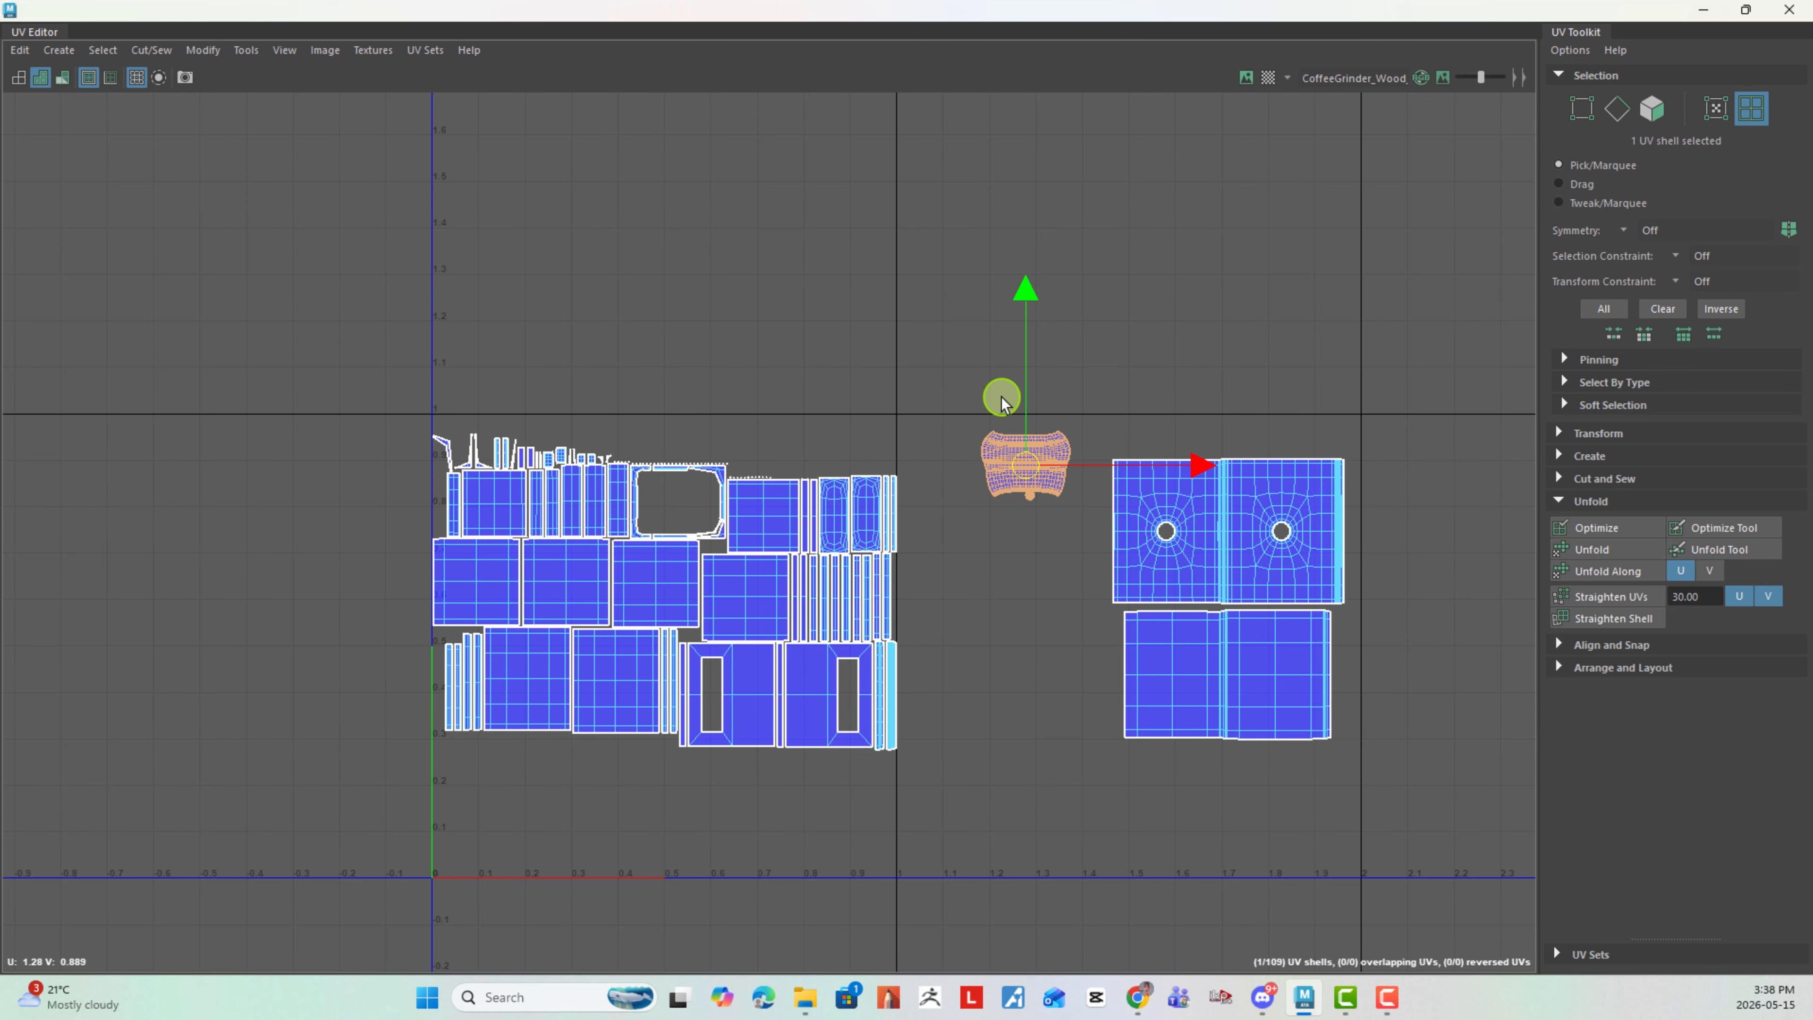
pyautogui.moveTo(1019, 464); pyautogui.dragTo(1286, 389)
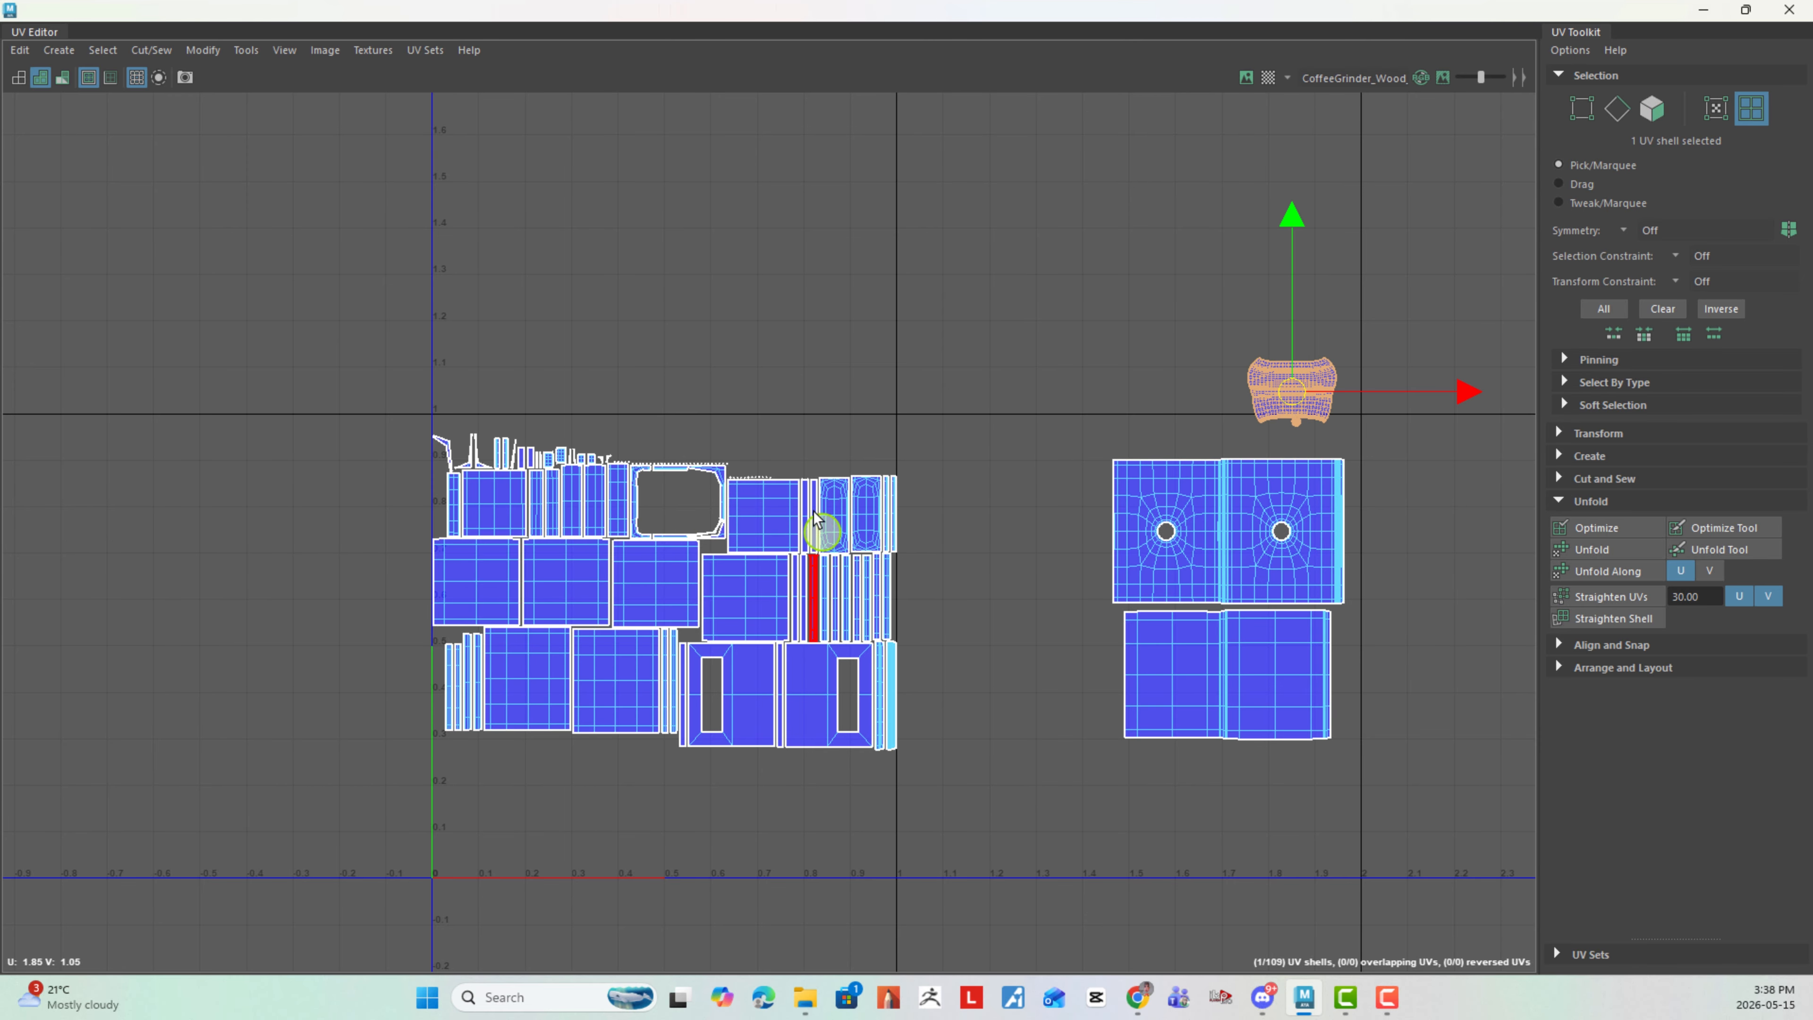
# - Switch to edge selection and move and sew the lower edge of the bottom row's second plain panel to its matching narrow strip
pyautogui.scroll(1, 931, 566)
pyautogui.keyDown('alt'); pyautogui.moveTo(985, 606); pyautogui.dragTo(987, 546, button='middle'); pyautogui.keyUp('alt')
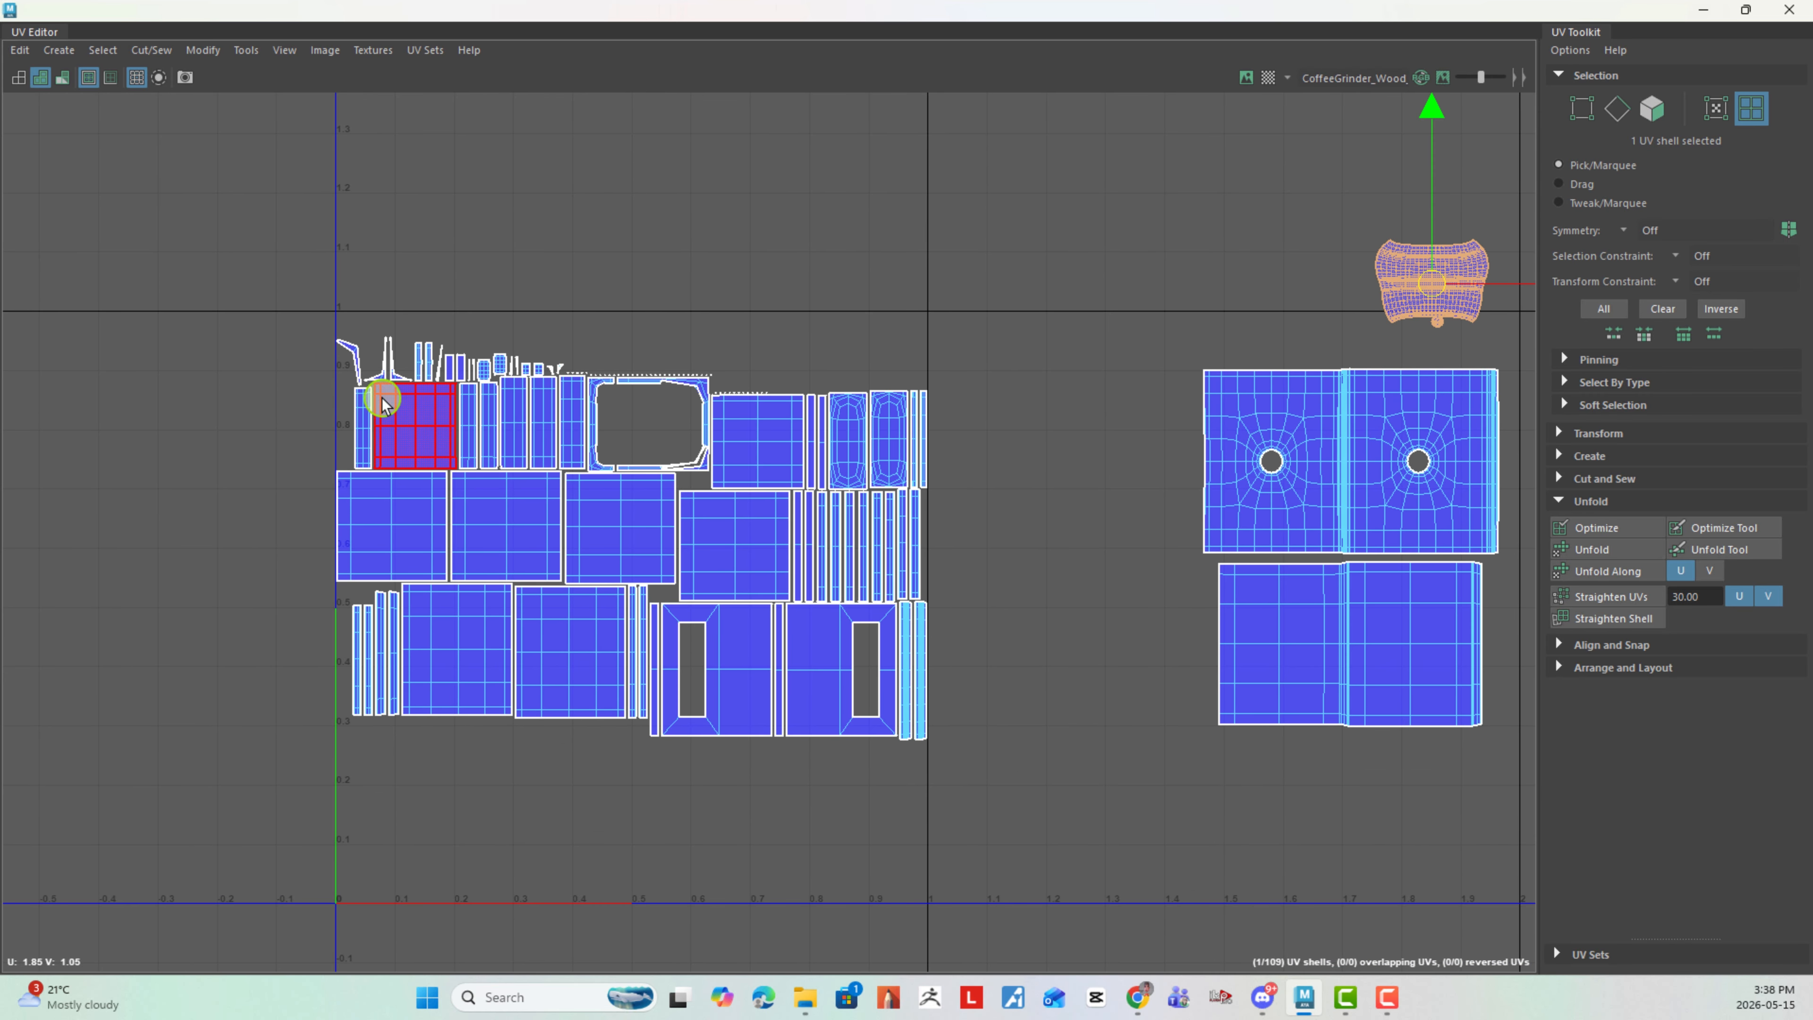
pyautogui.keyDown('alt'); pyautogui.moveTo(678, 579); pyautogui.dragTo(887, 609, button='right'); pyautogui.keyUp('alt')
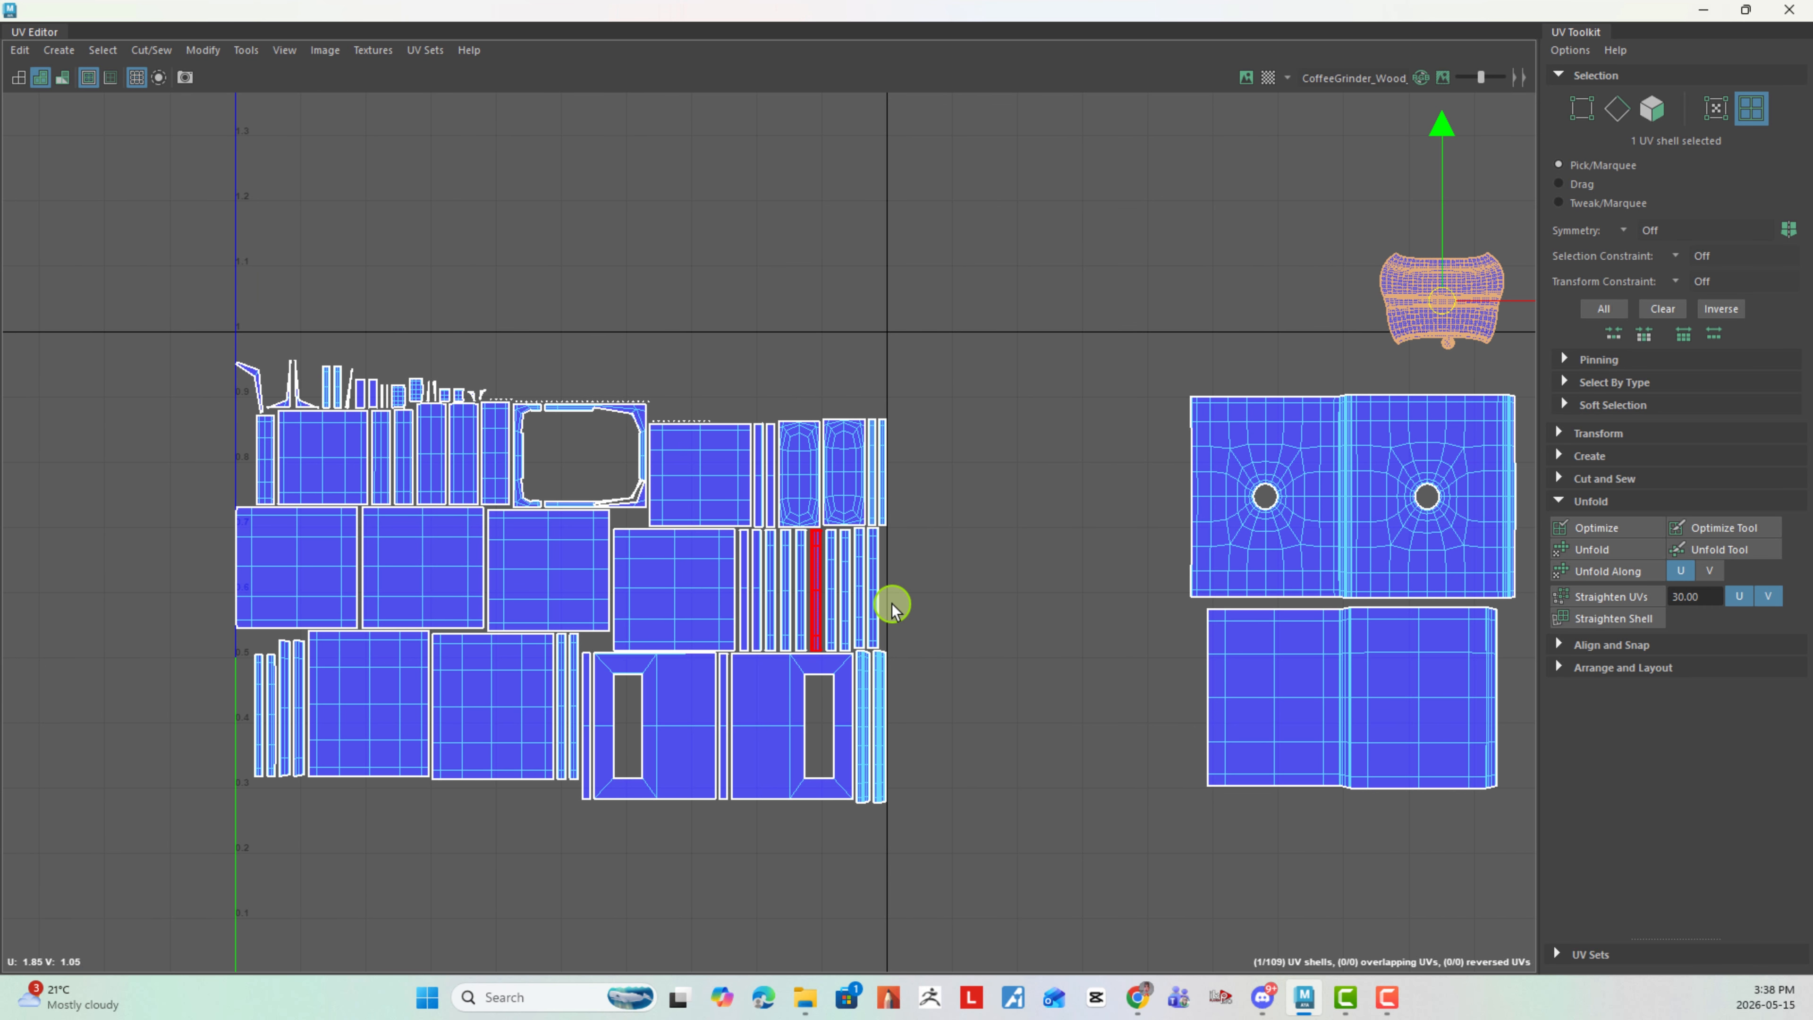
pyautogui.keyDown('alt'); pyautogui.moveTo(875, 640); pyautogui.dragTo(979, 574, button='middle'); pyautogui.keyUp('alt')
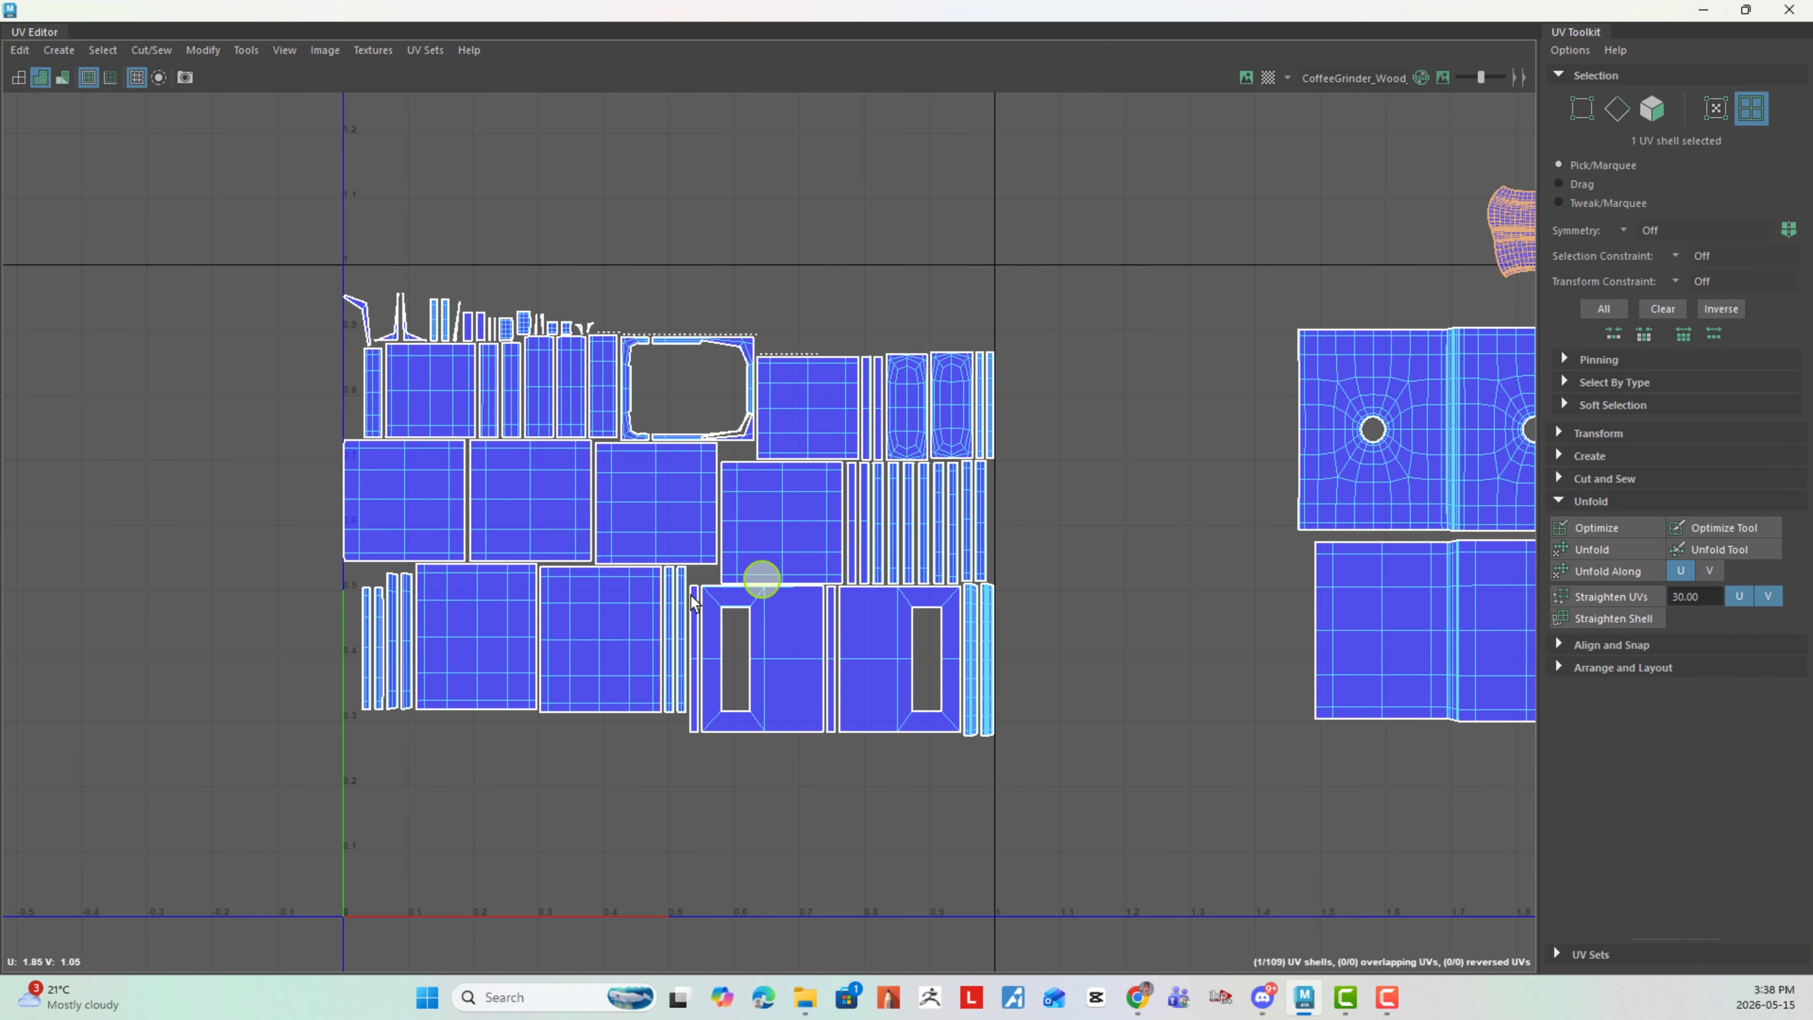
pyautogui.keyDown('alt'); pyautogui.moveTo(609, 615); pyautogui.dragTo(773, 564, button='right'); pyautogui.keyUp('alt')
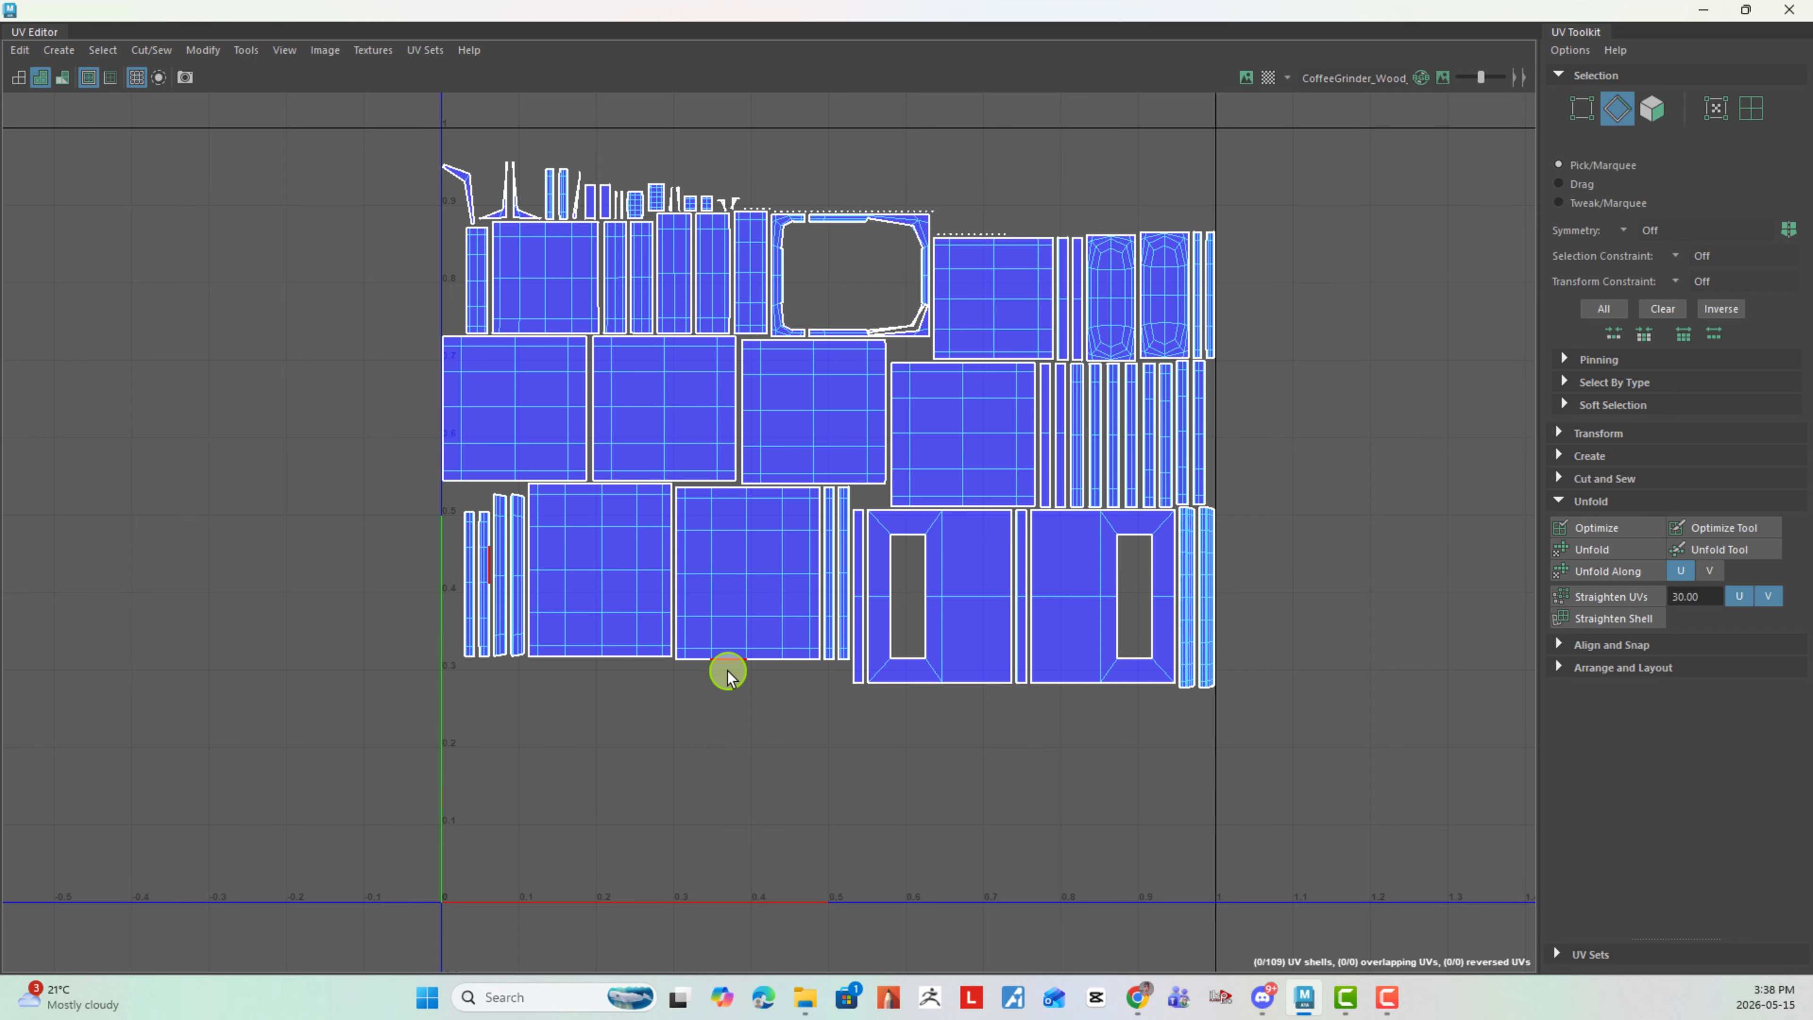
pyautogui.moveTo(792, 675)
pyautogui.mouseDown()
pyautogui.moveTo(696, 648)
pyautogui.moveTo(781, 676)
pyautogui.mouseUp()
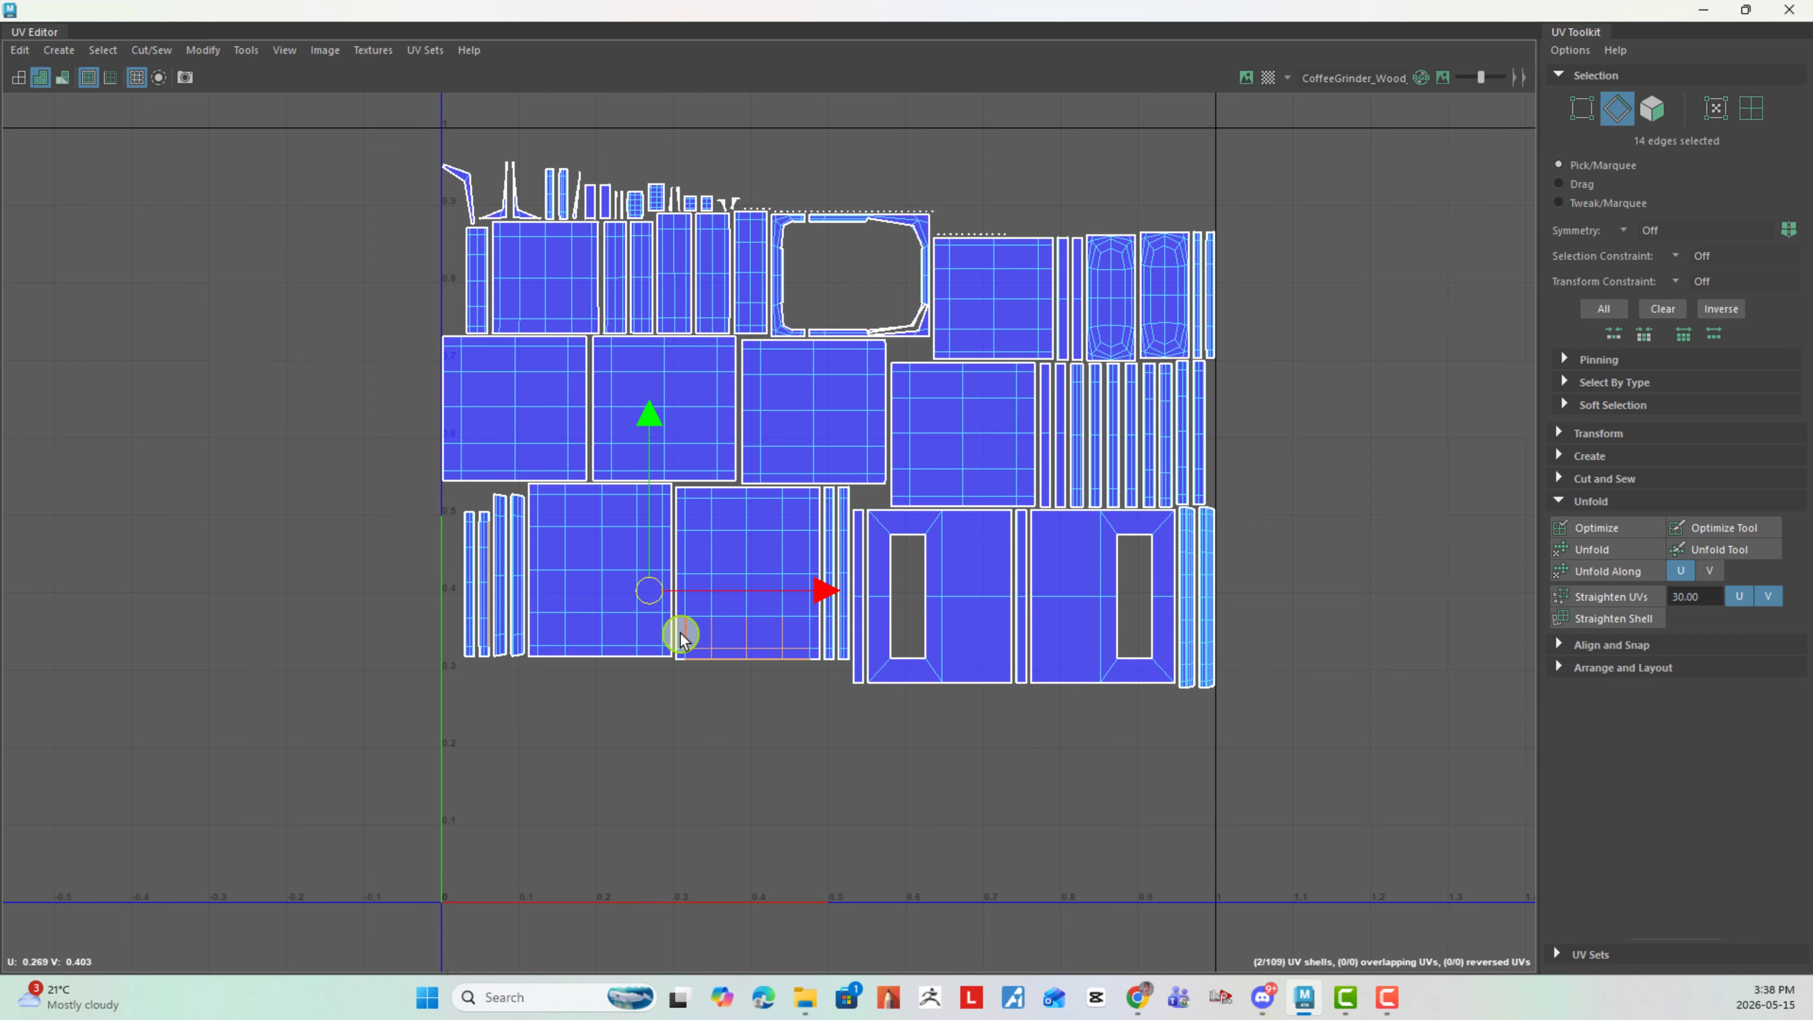
pyautogui.moveTo(680, 631); pyautogui.dragTo(812, 715)
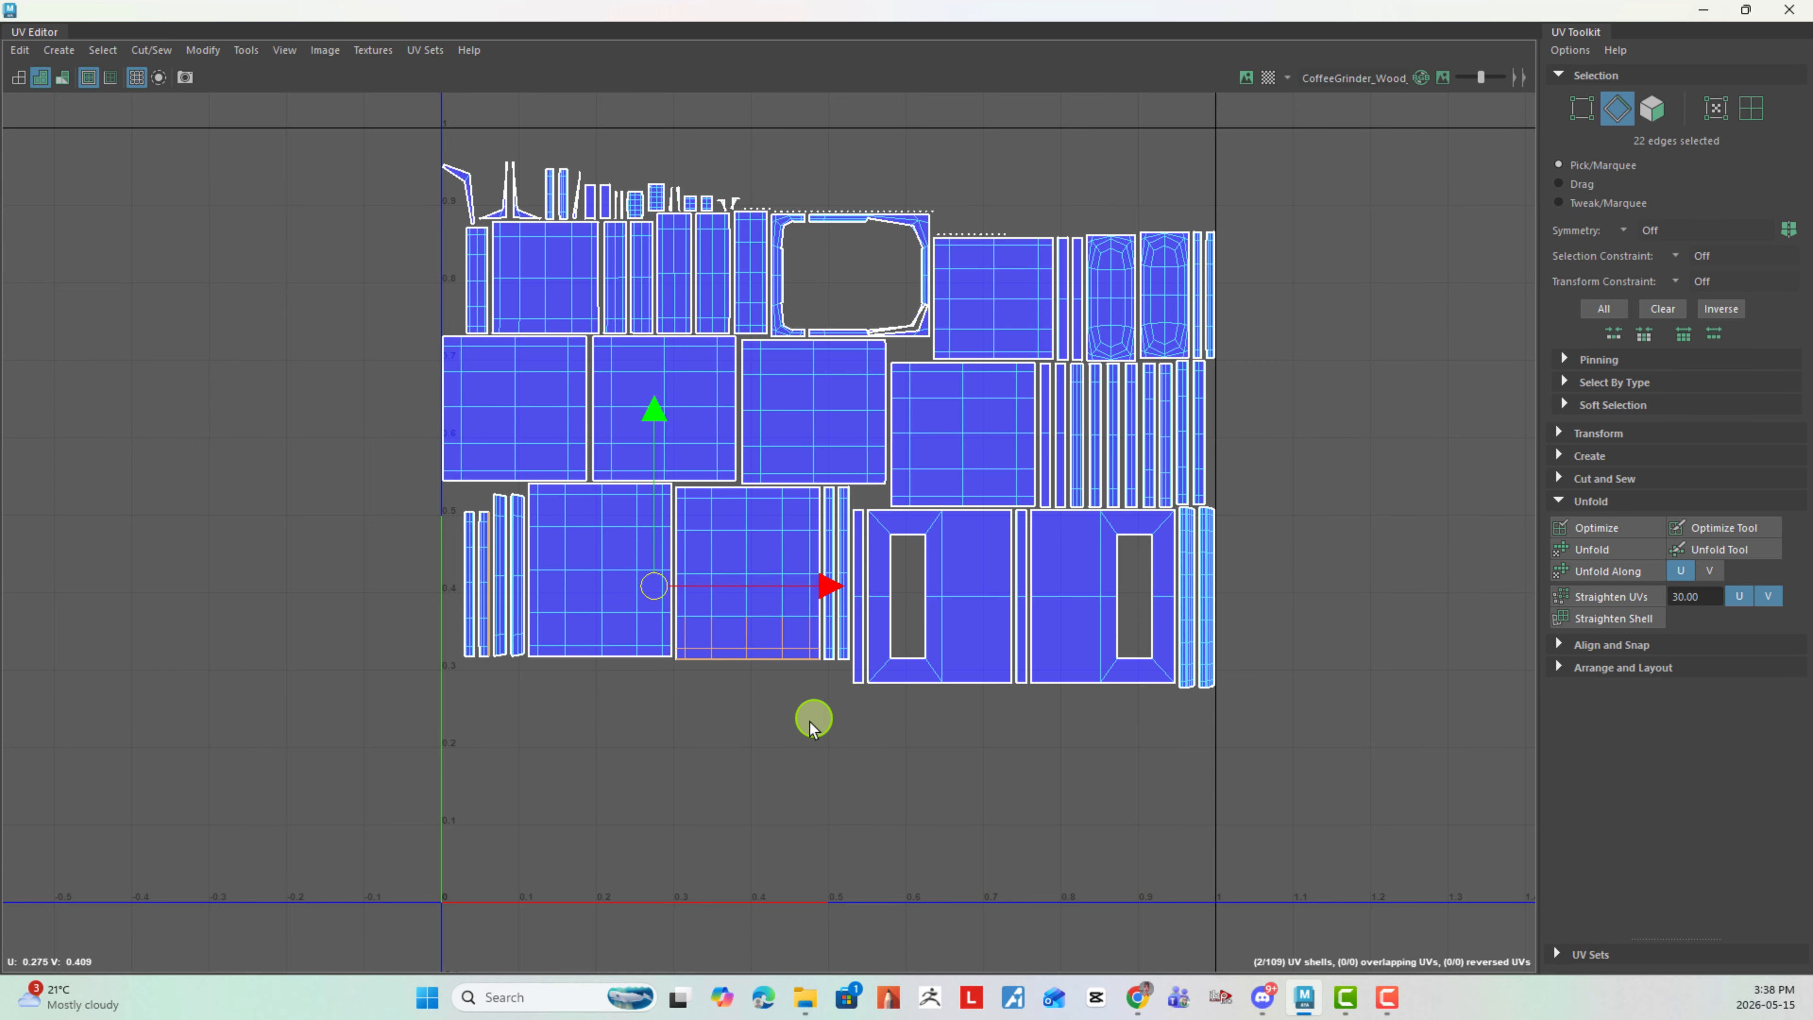
pyautogui.keyDown('shift'); pyautogui.moveTo(809, 721); pyautogui.dragTo(840, 607, button='right'); pyautogui.keyUp('shift')
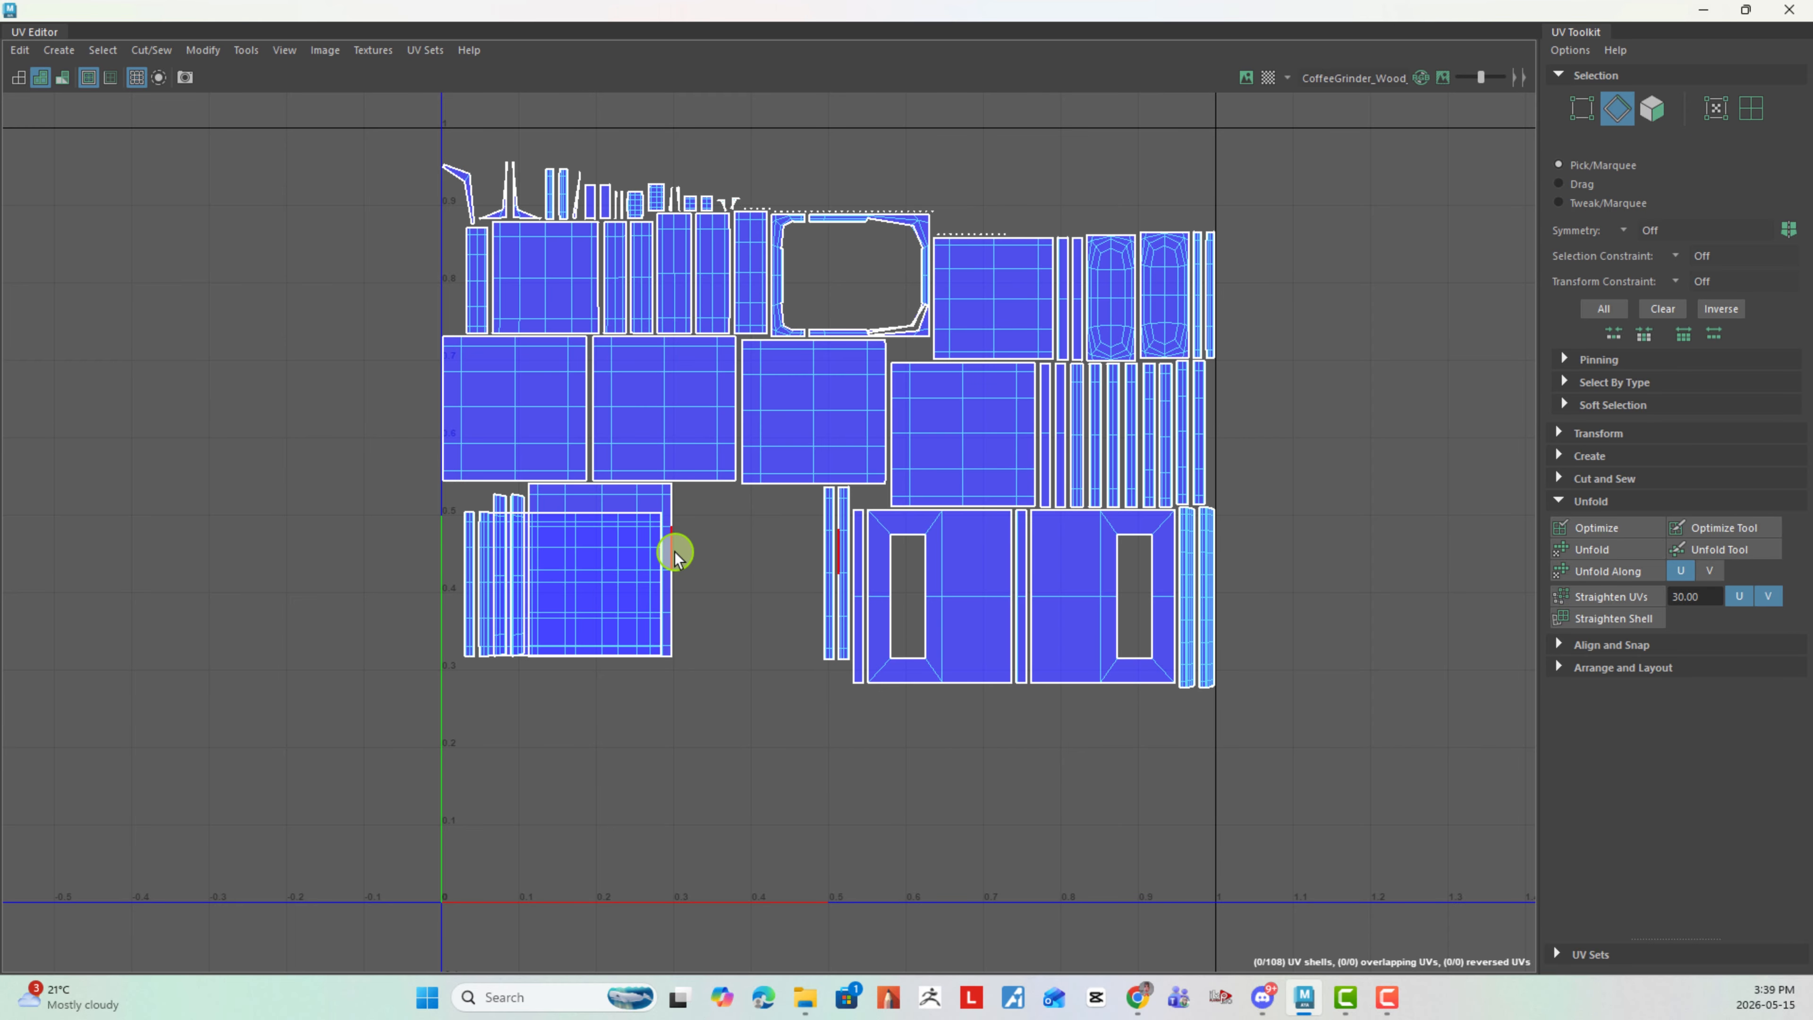
# - Undo the last sew, switch to UV shell selection, and move the bottom row's second plain panel into the empty space below the 0–1 tile
pyautogui.hotkey('ctrl', 'z')
pyautogui.moveTo(750, 647); pyautogui.dragTo(703, 620, button='right')
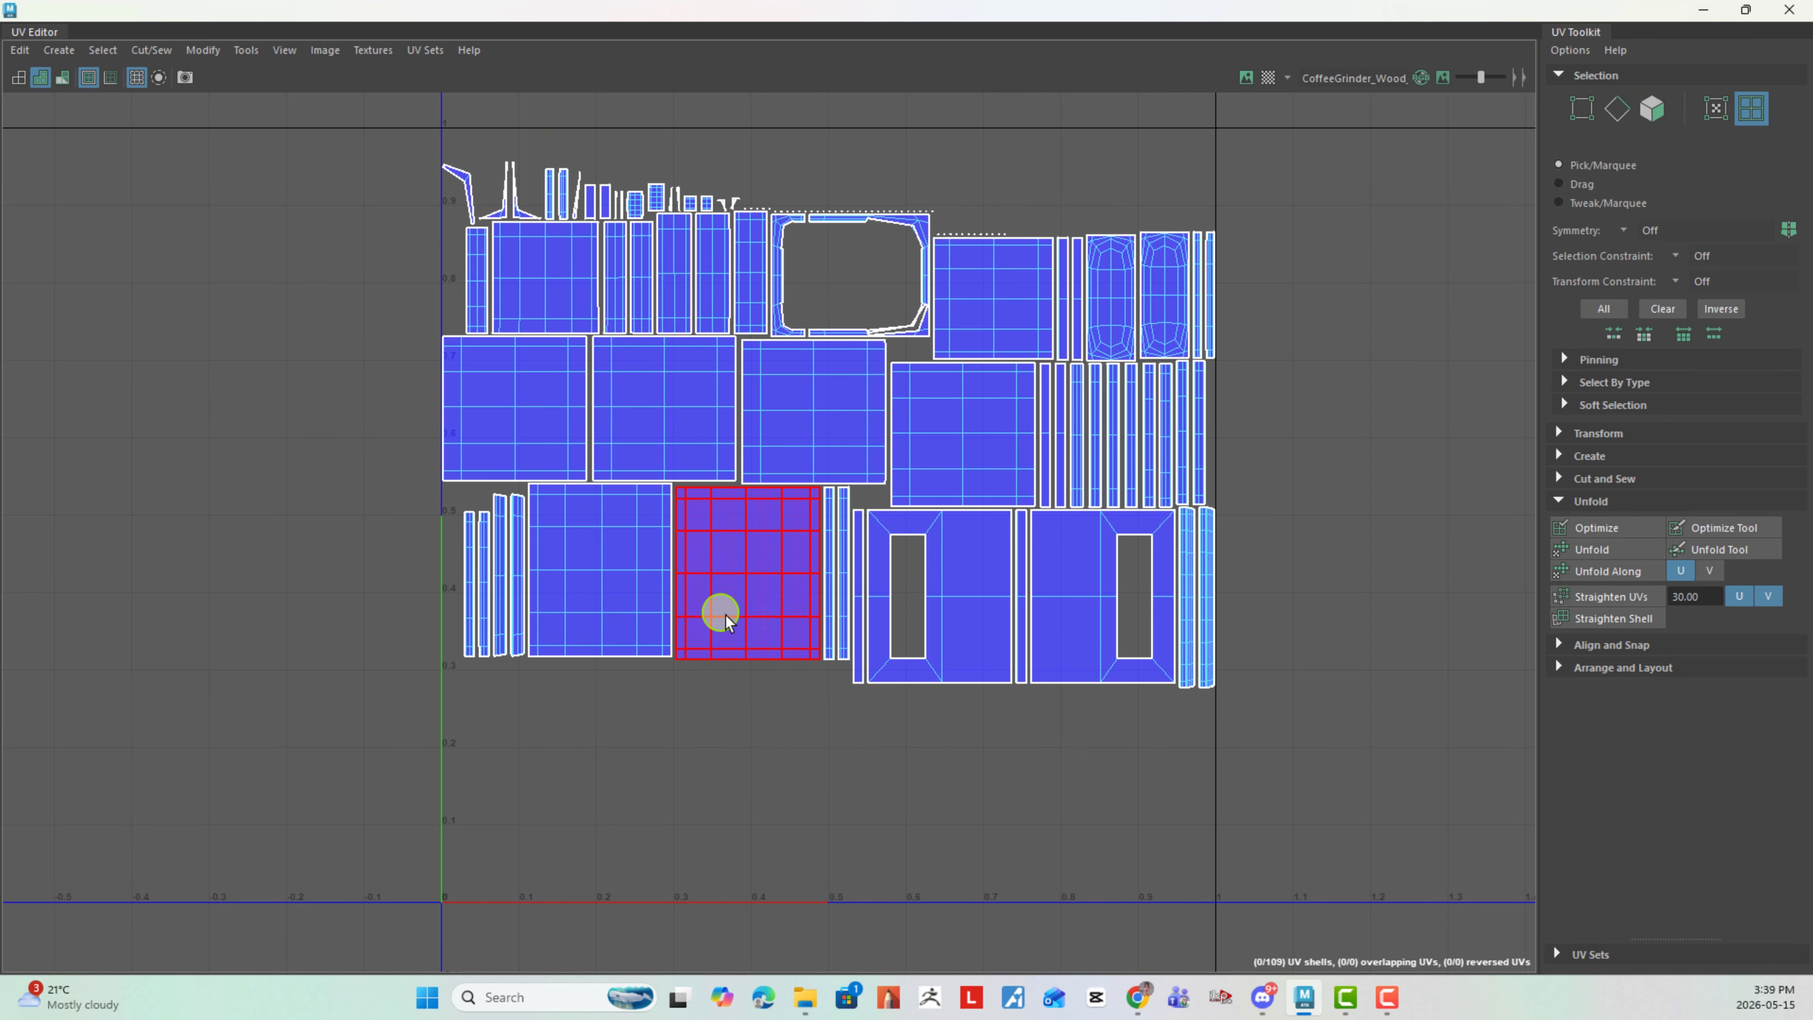
pyautogui.click(743, 607)
pyautogui.moveTo(749, 574); pyautogui.dragTo(952, 812)
pyautogui.keyDown('alt'); pyautogui.moveTo(996, 554); pyautogui.dragTo(493, 436, button='middle'); pyautogui.keyUp('alt')
pyautogui.scroll(-2, 575, 568)
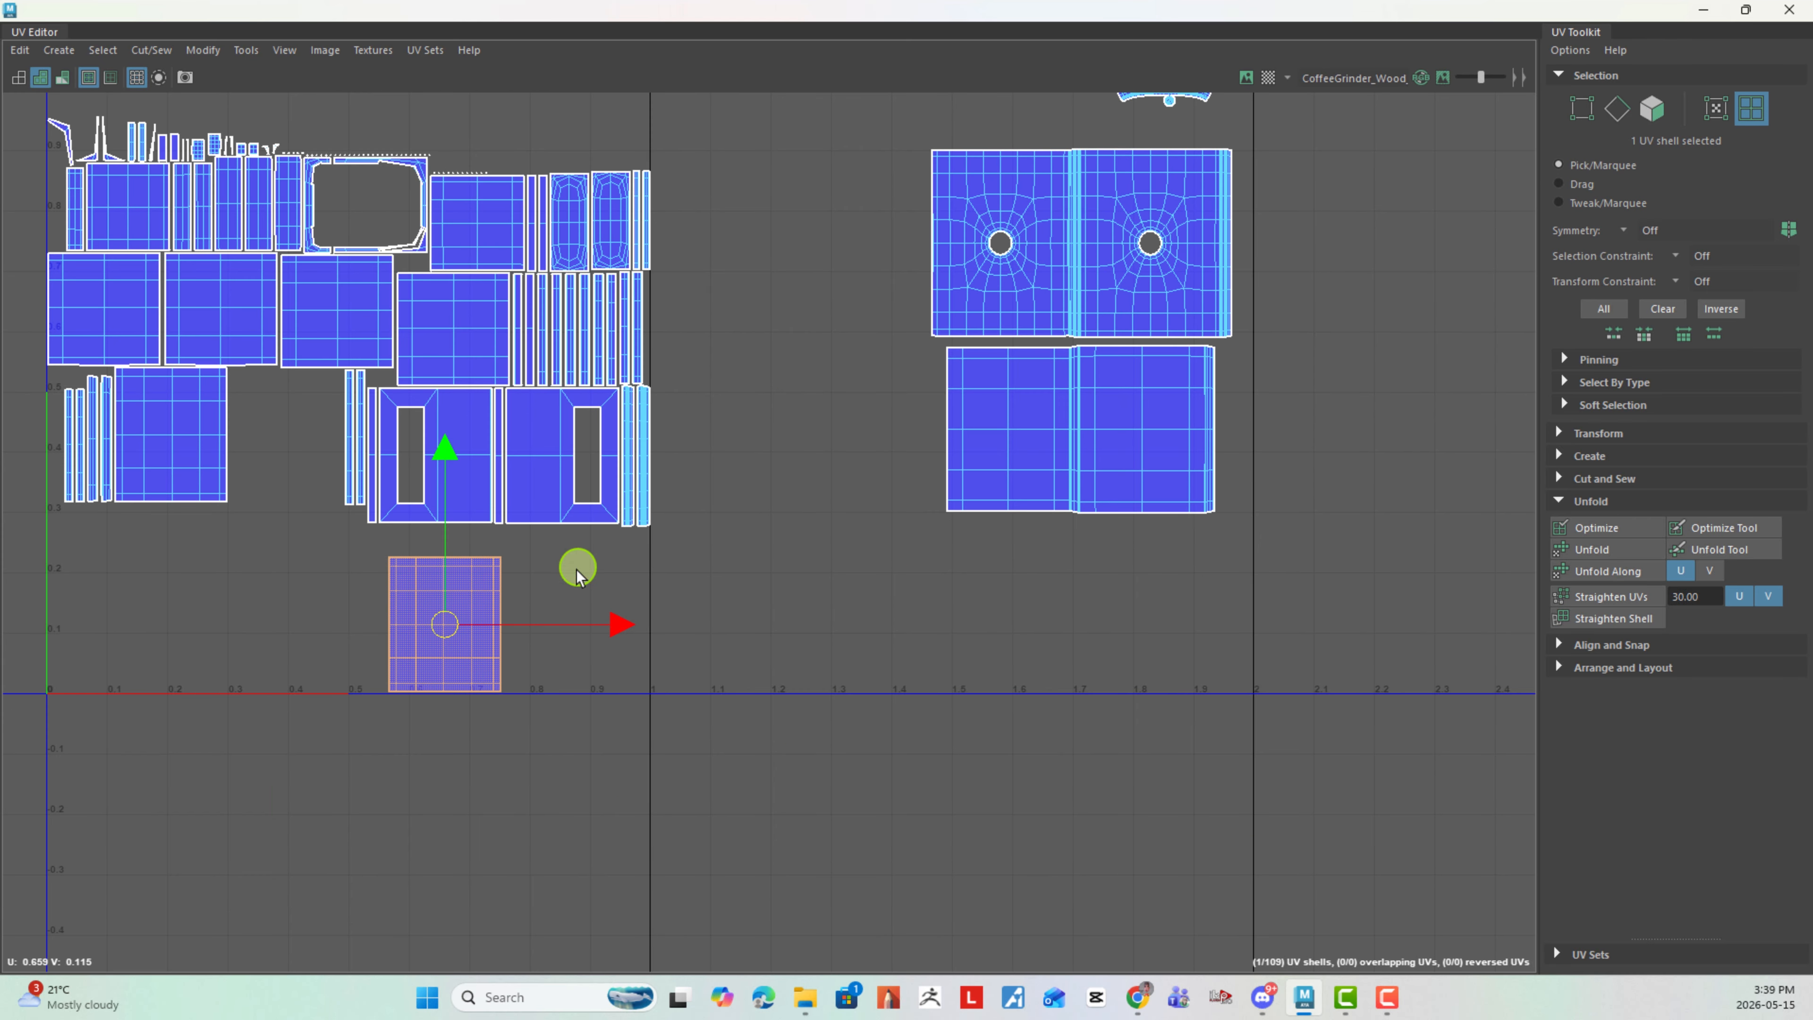
pyautogui.moveTo(449, 621); pyautogui.dragTo(421, 790)
# - Switch to edge selection and move and sew the separated plain panel's right edge to its matching narrow strip
pyautogui.click(690, 580)
pyautogui.keyDown('alt'); pyautogui.moveTo(709, 611); pyautogui.dragTo(938, 505, button='middle'); pyautogui.keyUp('alt')
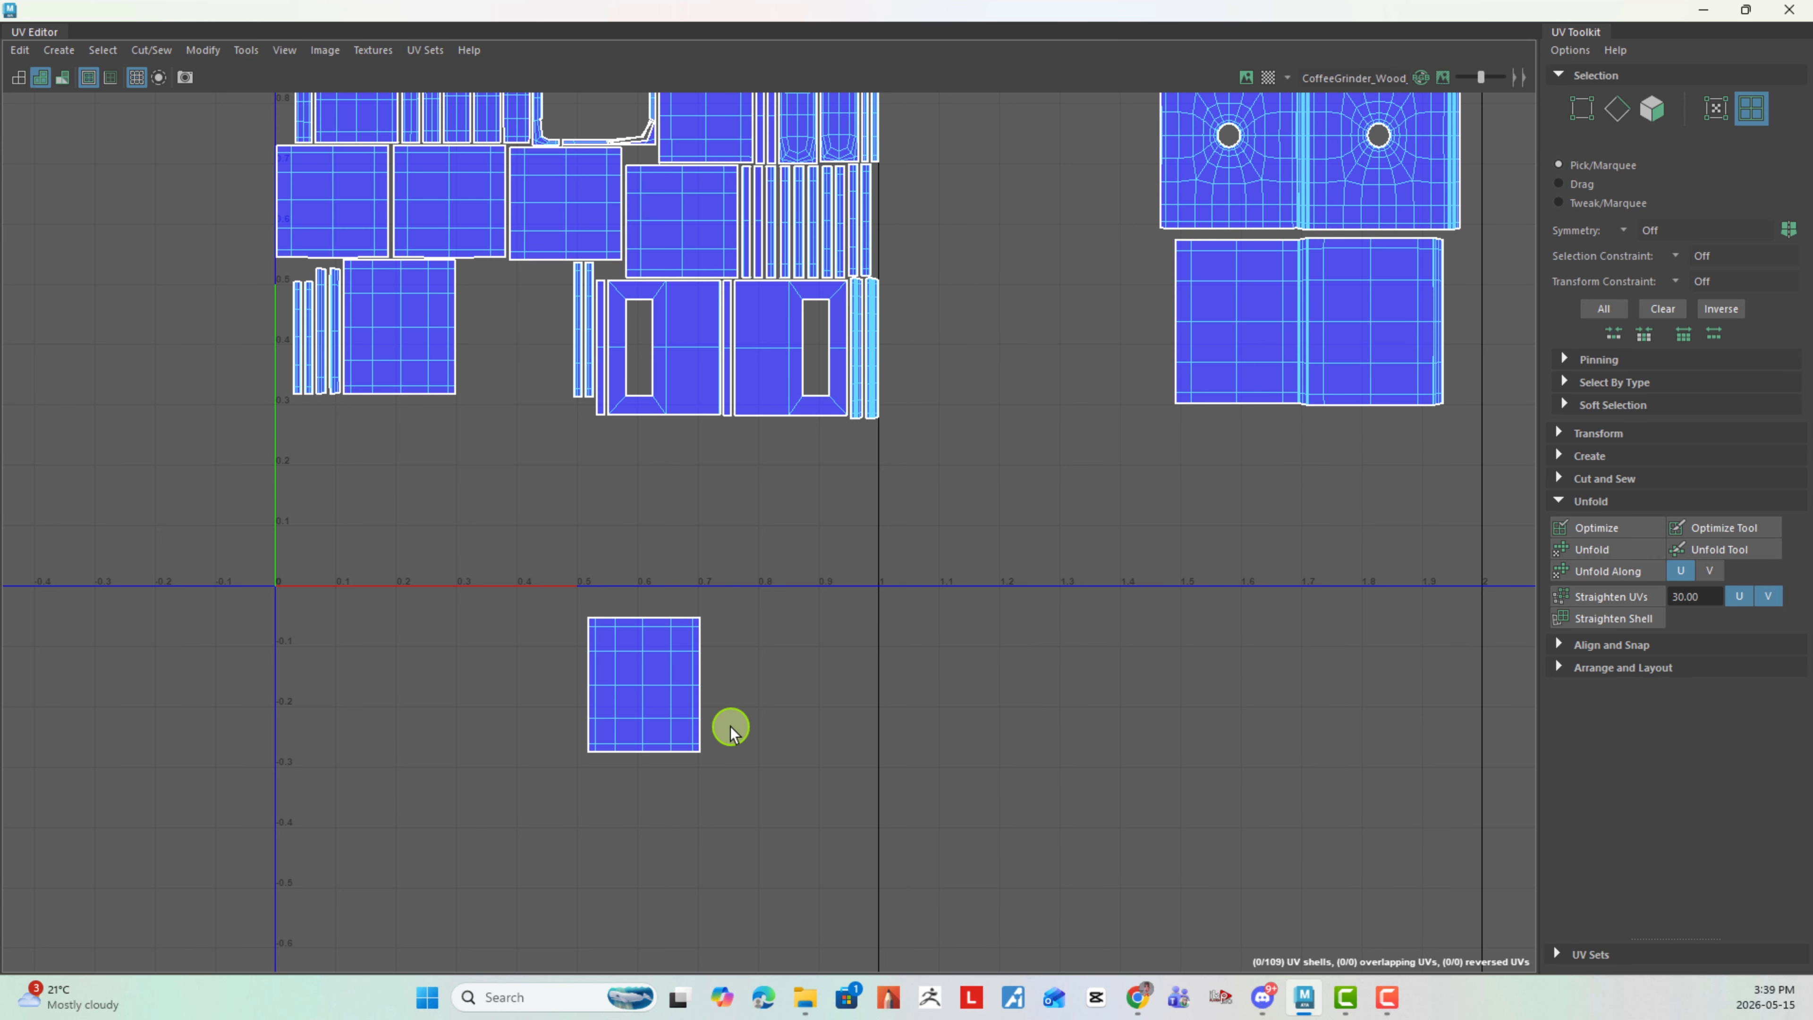
pyautogui.moveTo(730, 728); pyautogui.dragTo(724, 653, button='right')
pyautogui.moveTo(692, 619); pyautogui.dragTo(736, 748)
pyautogui.keyDown('shift'); pyautogui.moveTo(817, 691); pyautogui.dragTo(832, 560, button='right'); pyautogui.keyUp('shift')
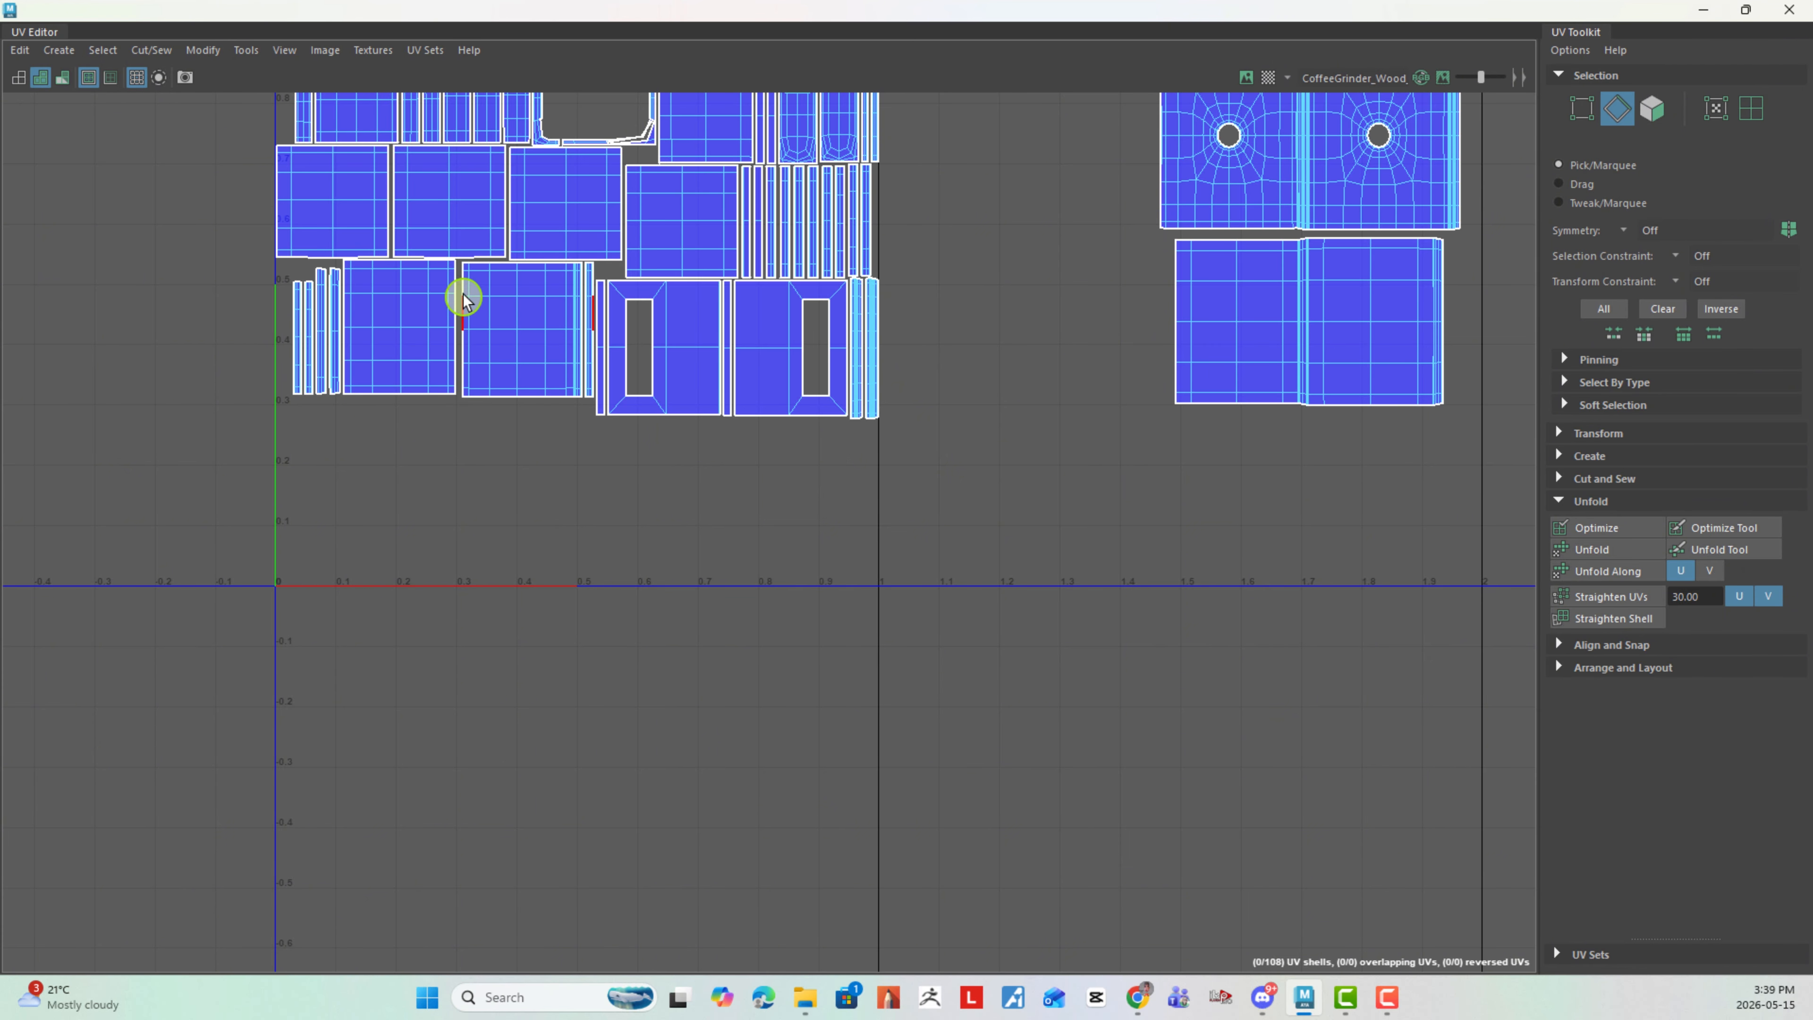
# - Select the joined panel and strip as a UV shell and move it below the 0–1 tile, to about U 0.47, V -0.28
pyautogui.moveTo(506, 321); pyautogui.dragTo(457, 295, button='right')
pyautogui.click(530, 296)
pyautogui.moveTo(522, 330); pyautogui.dragTo(561, 754)
# - Using edge selection, move and sew the bottom row's other plain panel and its remaining narrow strip onto the joined shell's right side
pyautogui.moveTo(700, 676); pyautogui.dragTo(668, 624, button='right')
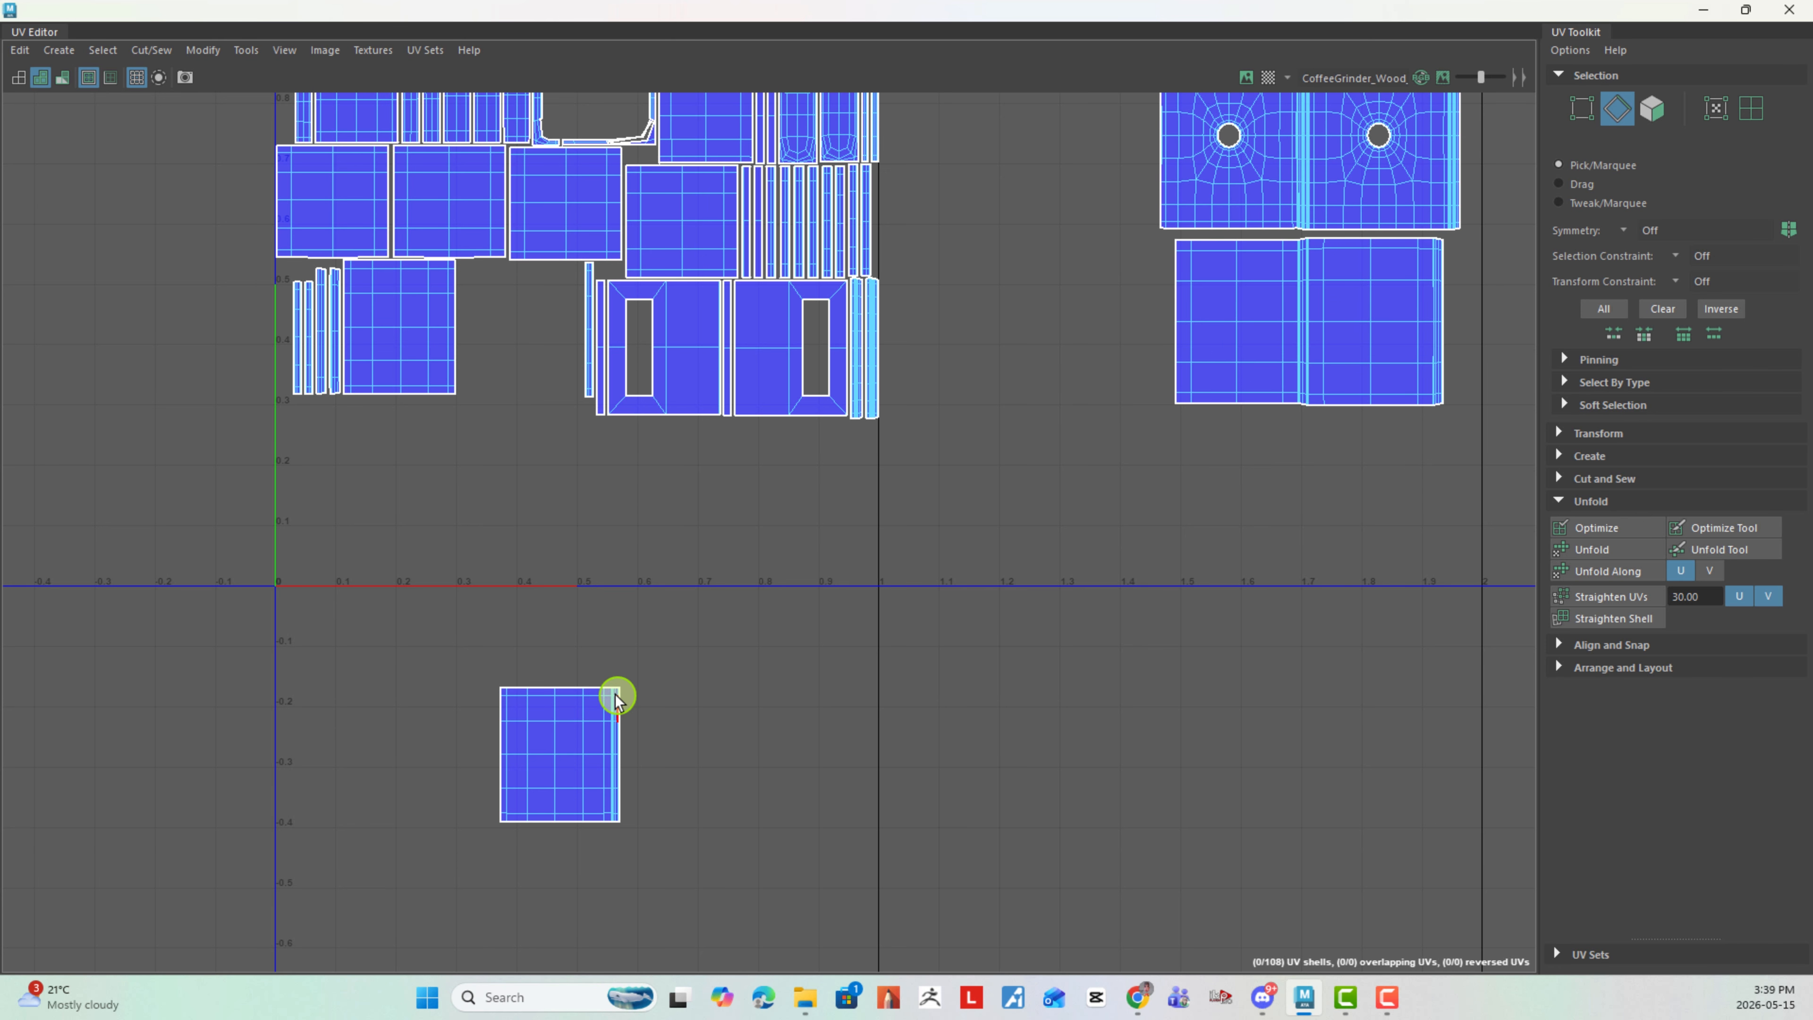
pyautogui.moveTo(607, 690); pyautogui.dragTo(676, 822)
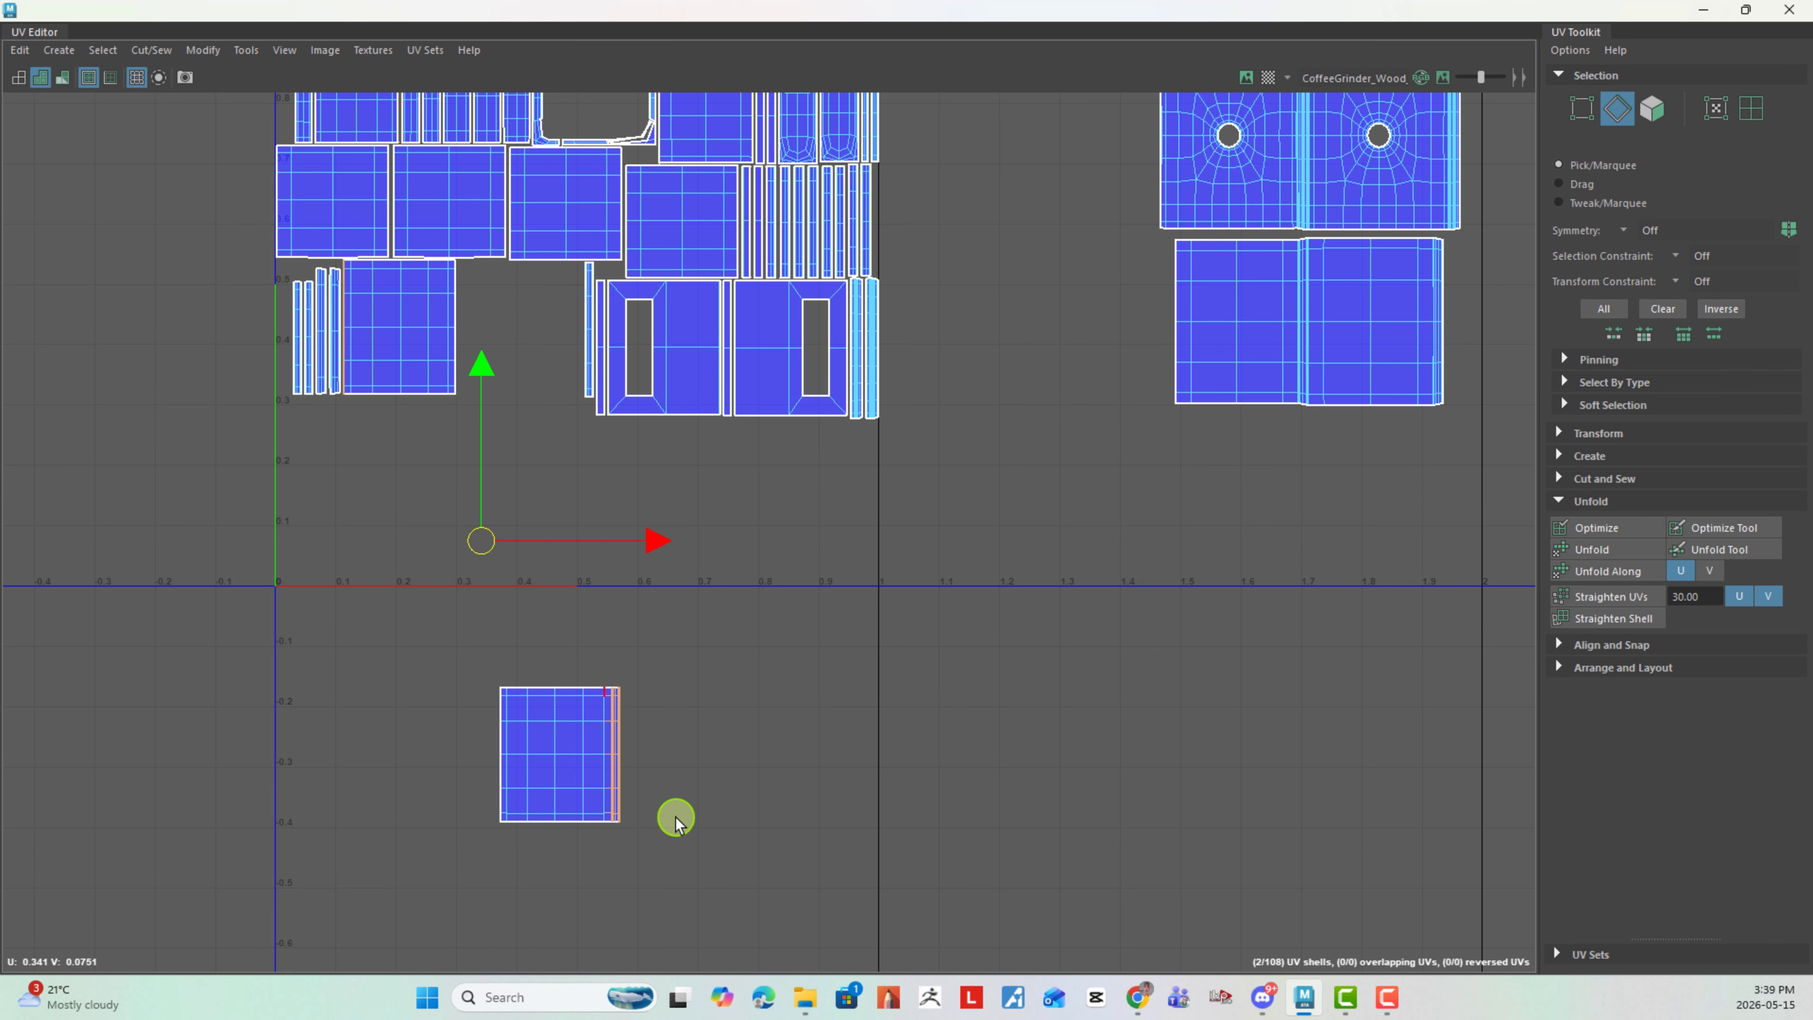
pyautogui.keyDown('shift'); pyautogui.moveTo(753, 756); pyautogui.dragTo(772, 487, button='right'); pyautogui.keyUp('shift')
pyautogui.click(745, 493)
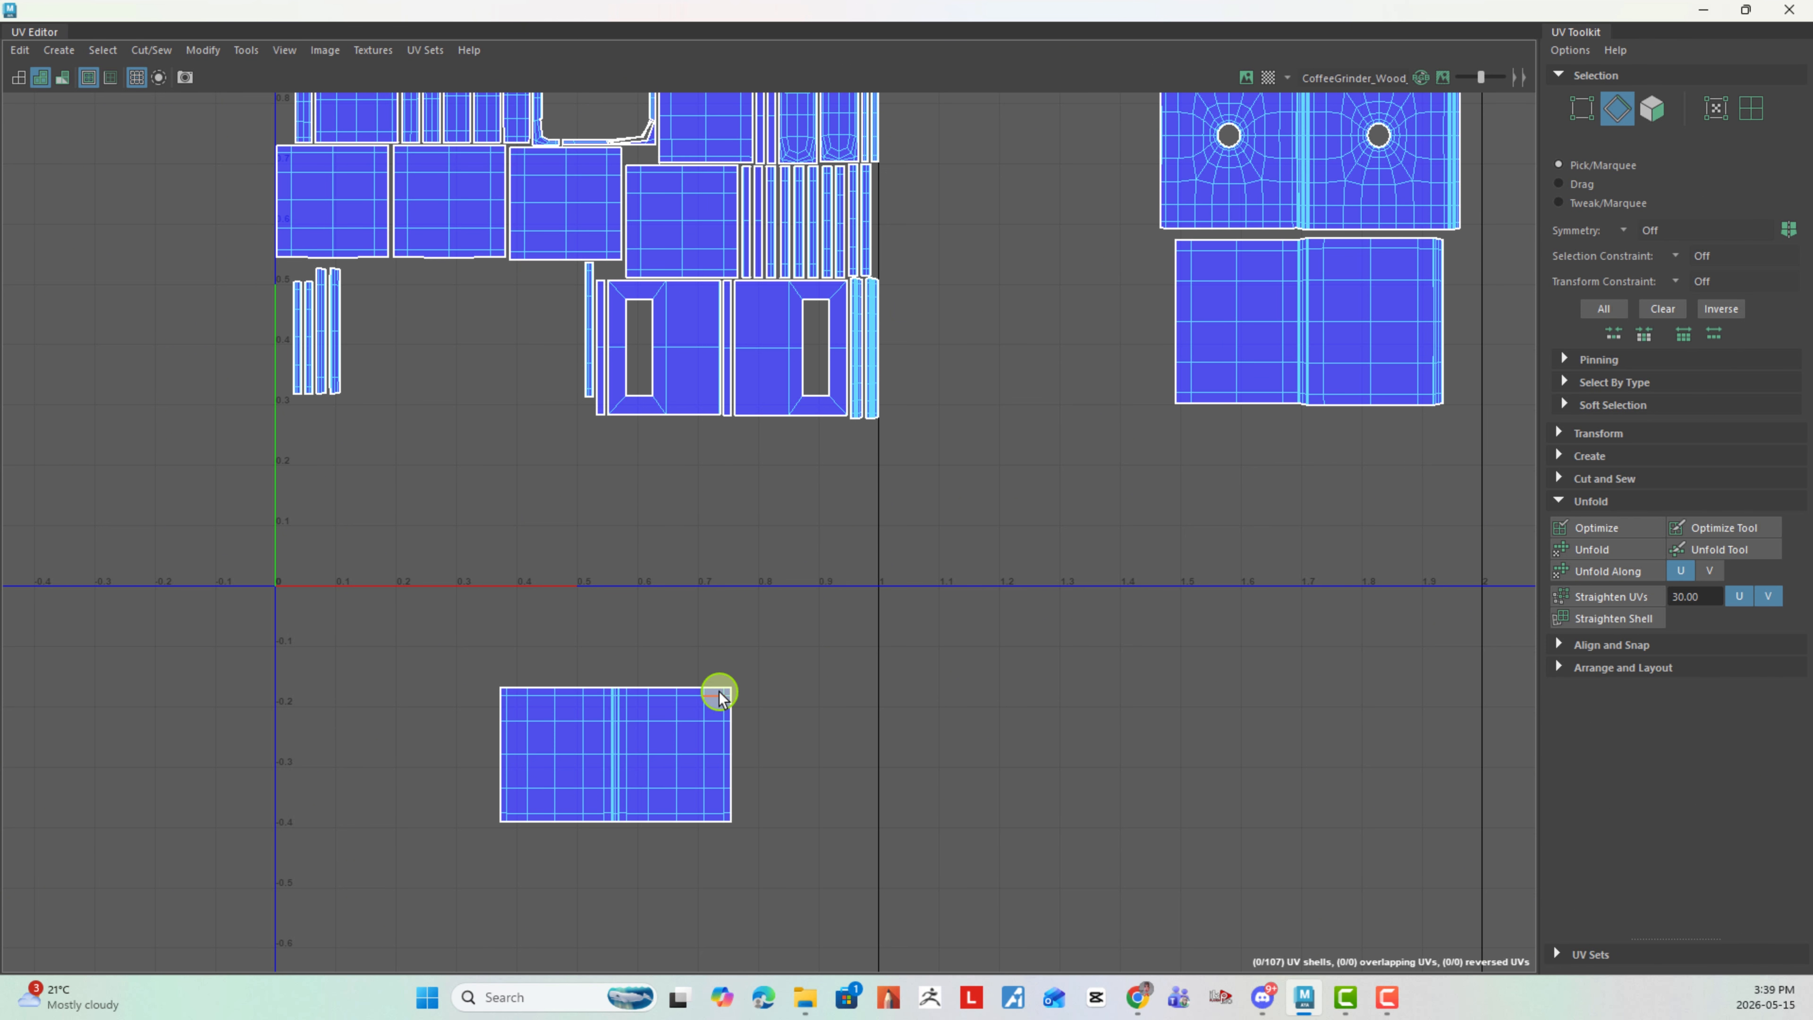
pyautogui.moveTo(719, 691); pyautogui.dragTo(785, 821)
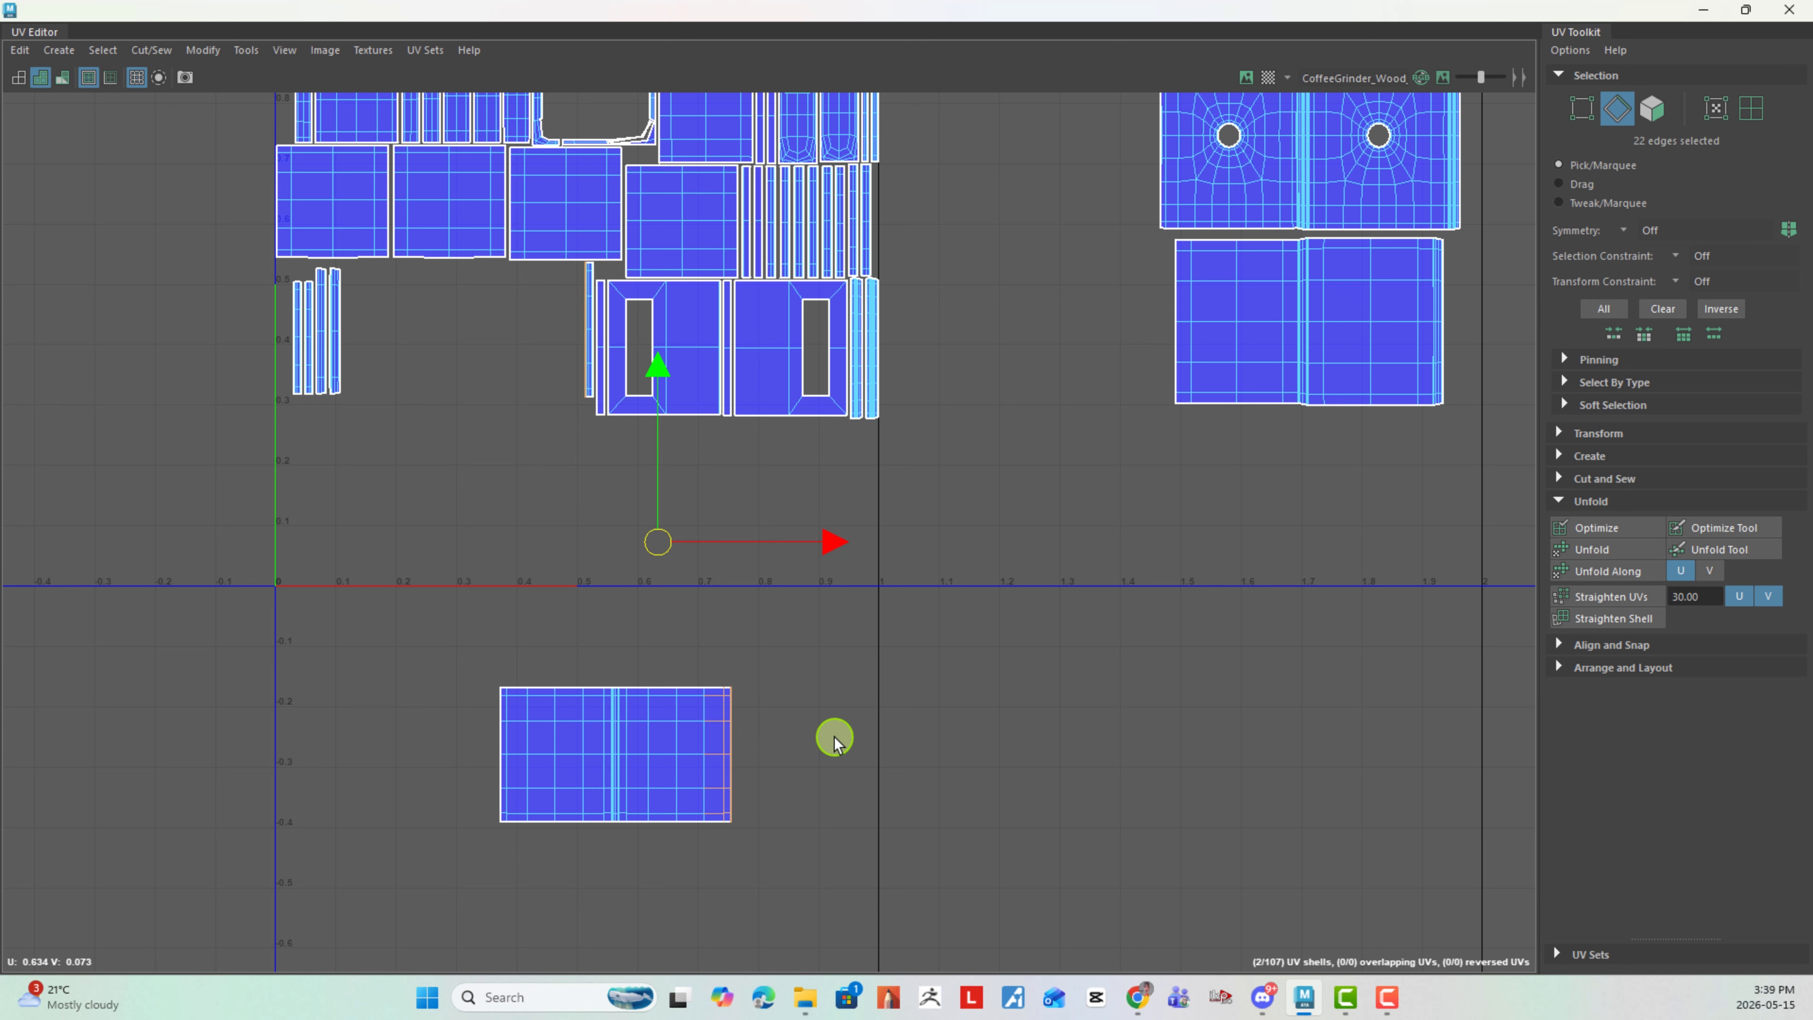
pyautogui.keyDown('shift'); pyautogui.moveTo(834, 733); pyautogui.dragTo(845, 531, button='right'); pyautogui.keyUp('shift')
pyautogui.click(846, 531)
# - Switch to UV shell selection and place the joined two-panel shell outside the tile, directly below the joined plain-panel shell
pyautogui.moveTo(660, 721); pyautogui.dragTo(529, 653, button='right')
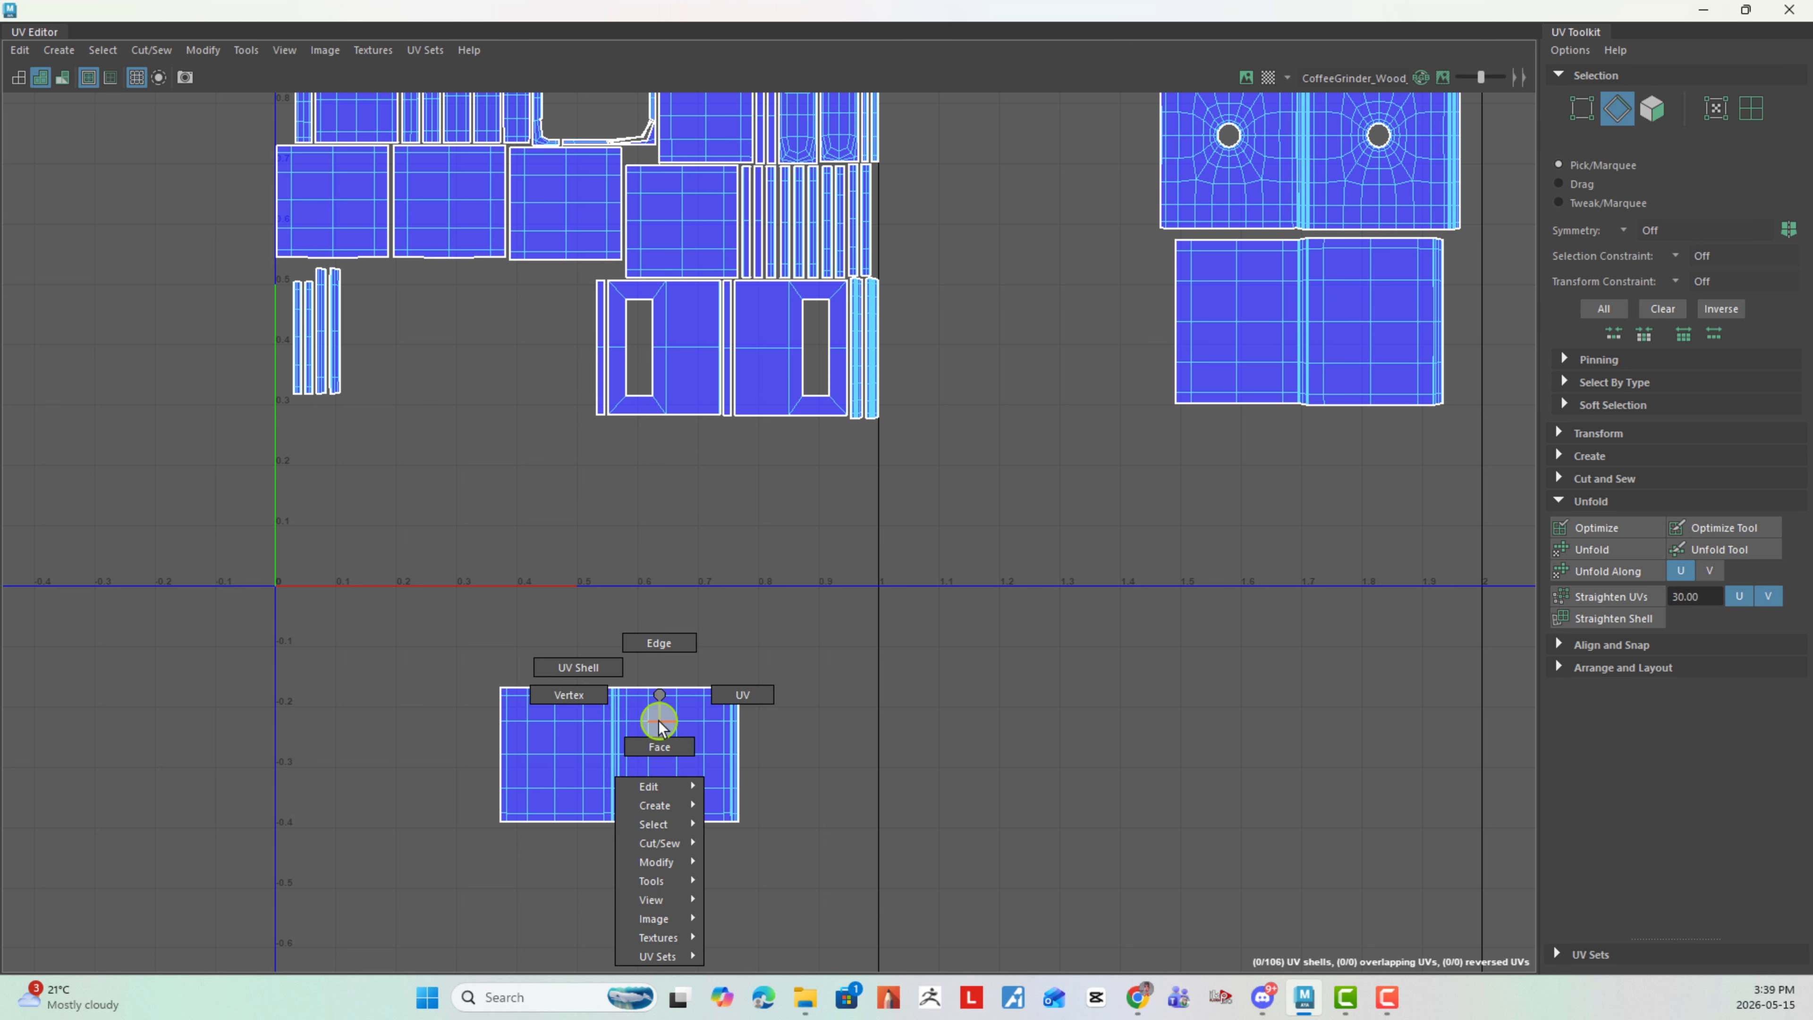
pyautogui.click(638, 721)
pyautogui.scroll(-2, 764, 634)
pyautogui.moveTo(743, 703); pyautogui.dragTo(1220, 522)
pyautogui.click(862, 547)
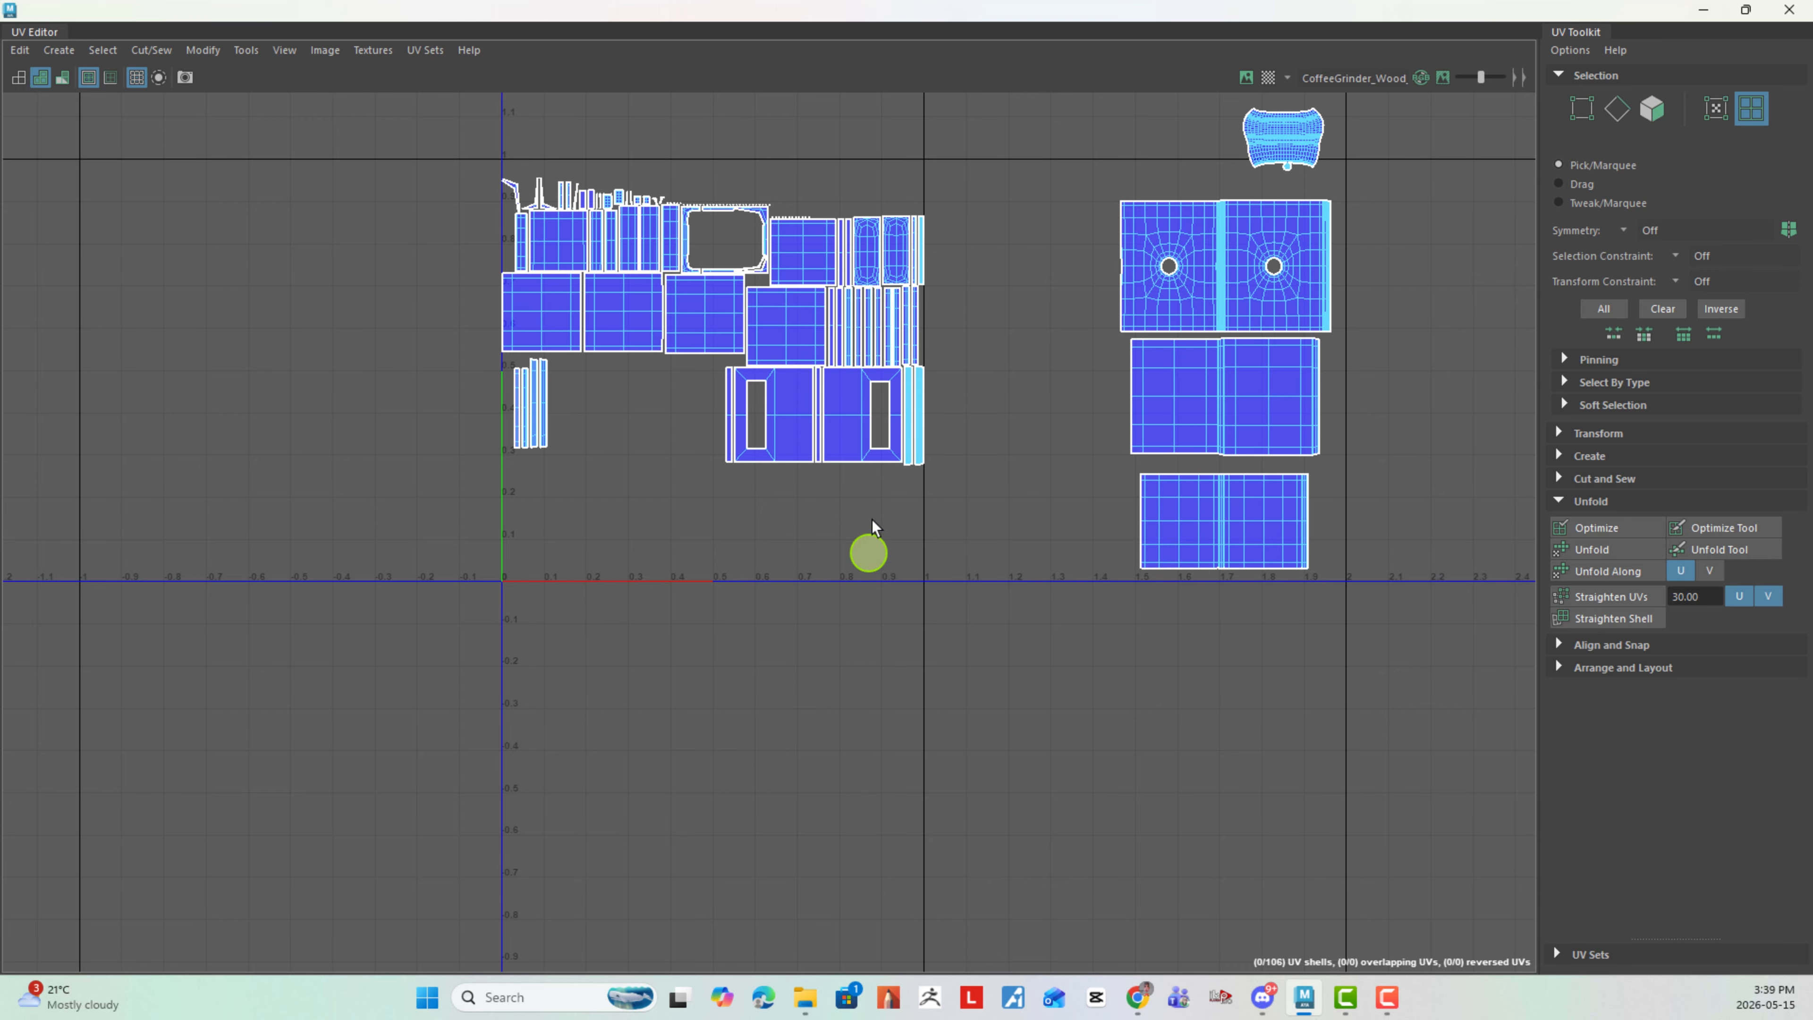
# - Move the third plain panel of the second row down to the tile's lower boundary, to about U 0.3, V 0.03
pyautogui.scroll(3, 696, 413)
pyautogui.rightClick(711, 412)
pyautogui.moveTo(711, 412); pyautogui.dragTo(733, 330, button='right')
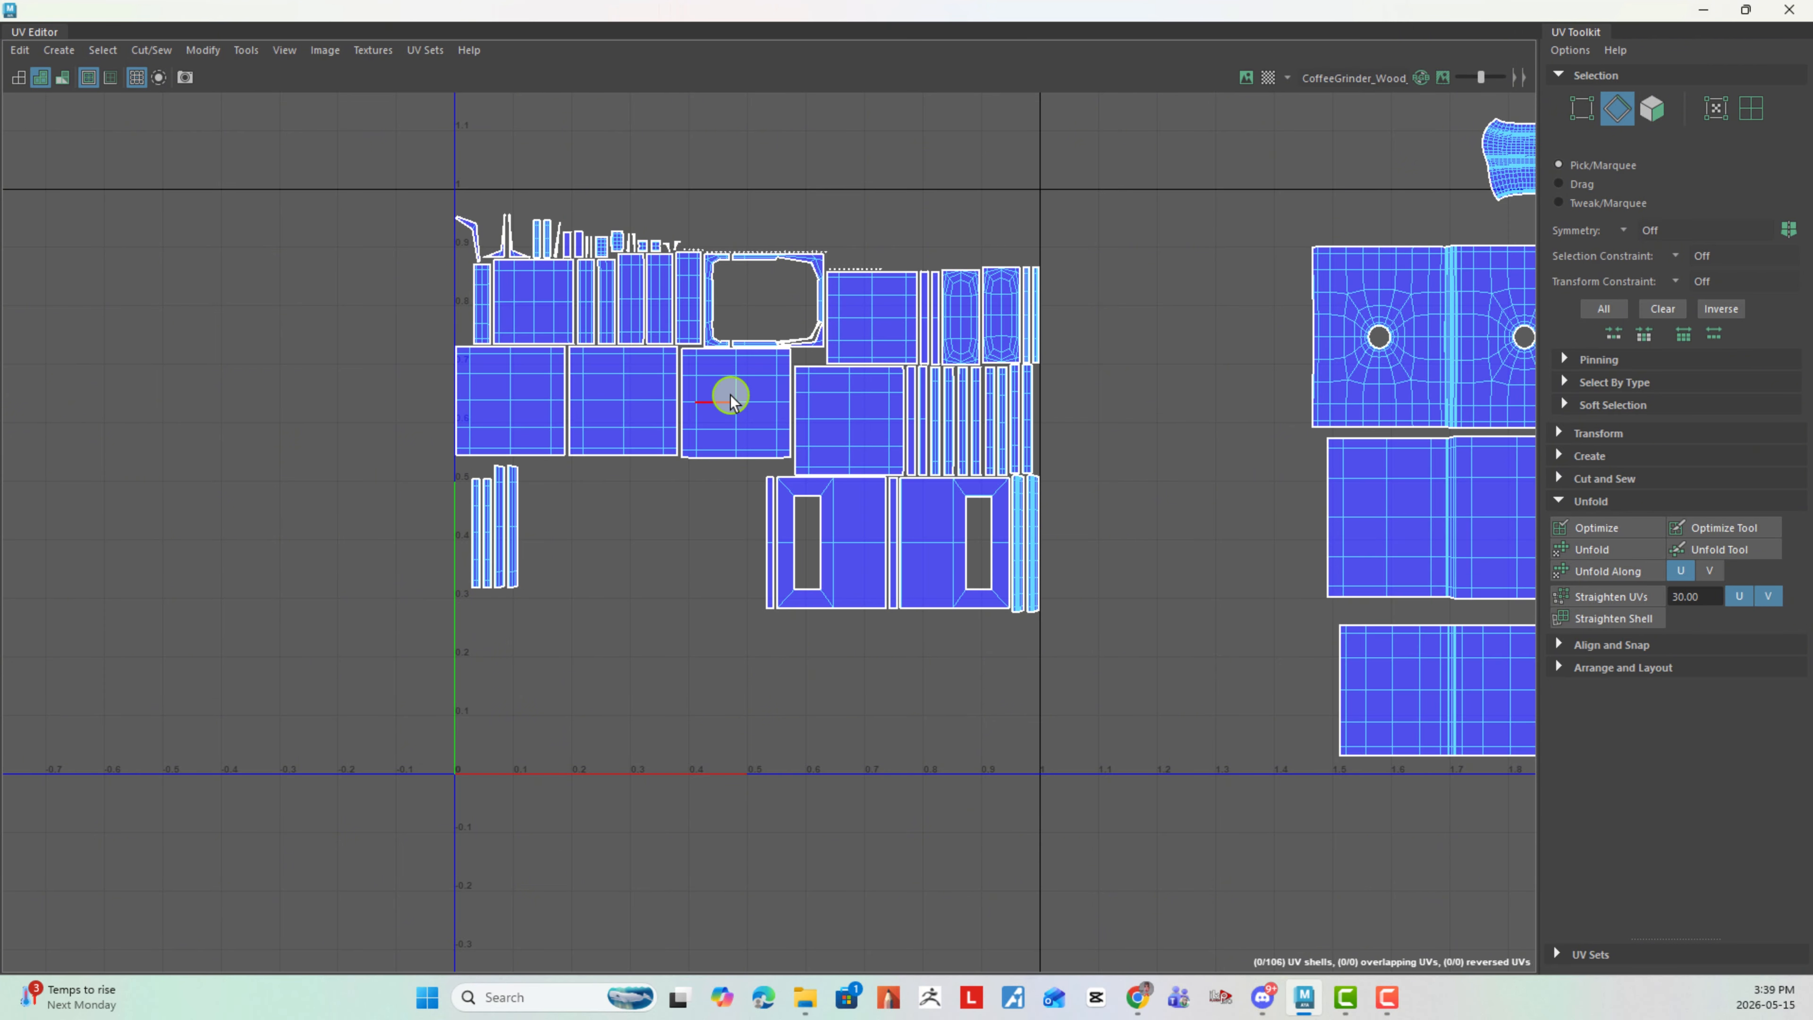
pyautogui.rightClick(734, 393)
pyautogui.click(651, 364)
pyautogui.click(733, 396)
pyautogui.moveTo(733, 397); pyautogui.dragTo(629, 751)
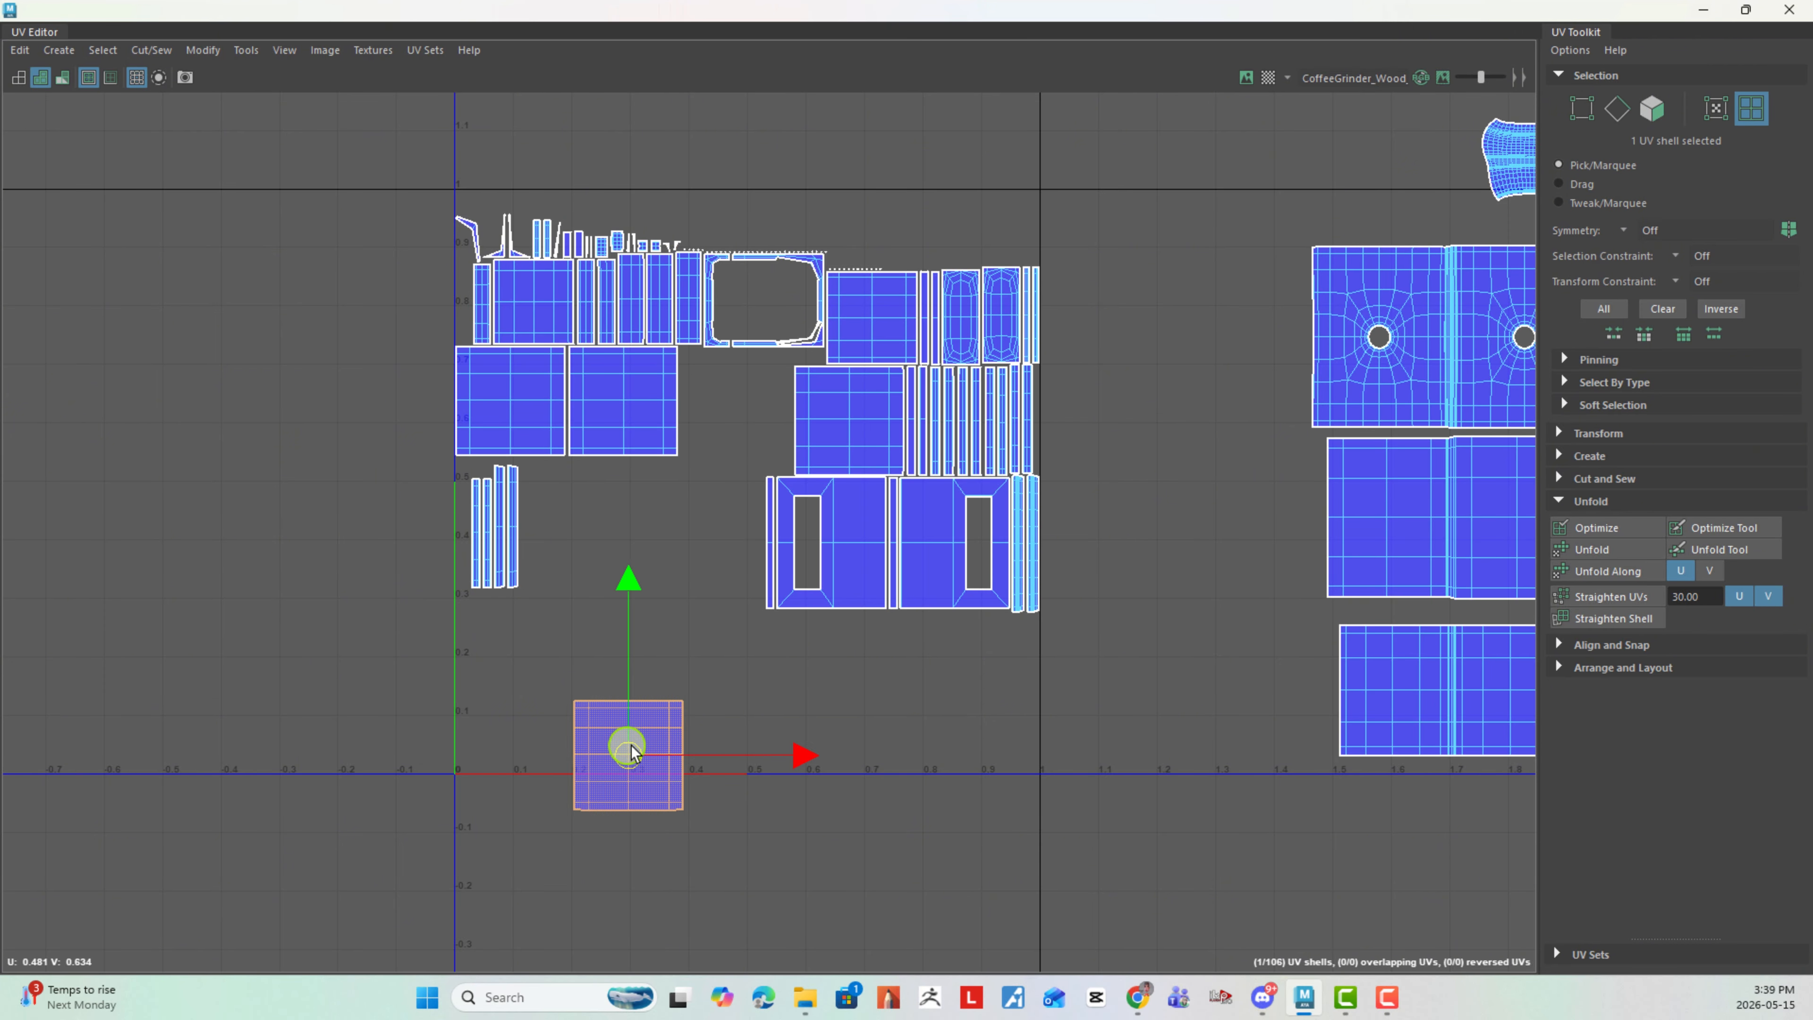
pyautogui.click(709, 681)
# - Switch to edge selection and move and sew the matching narrow strip onto the separated panel's right edge
pyautogui.moveTo(706, 756); pyautogui.dragTo(709, 587, button='right')
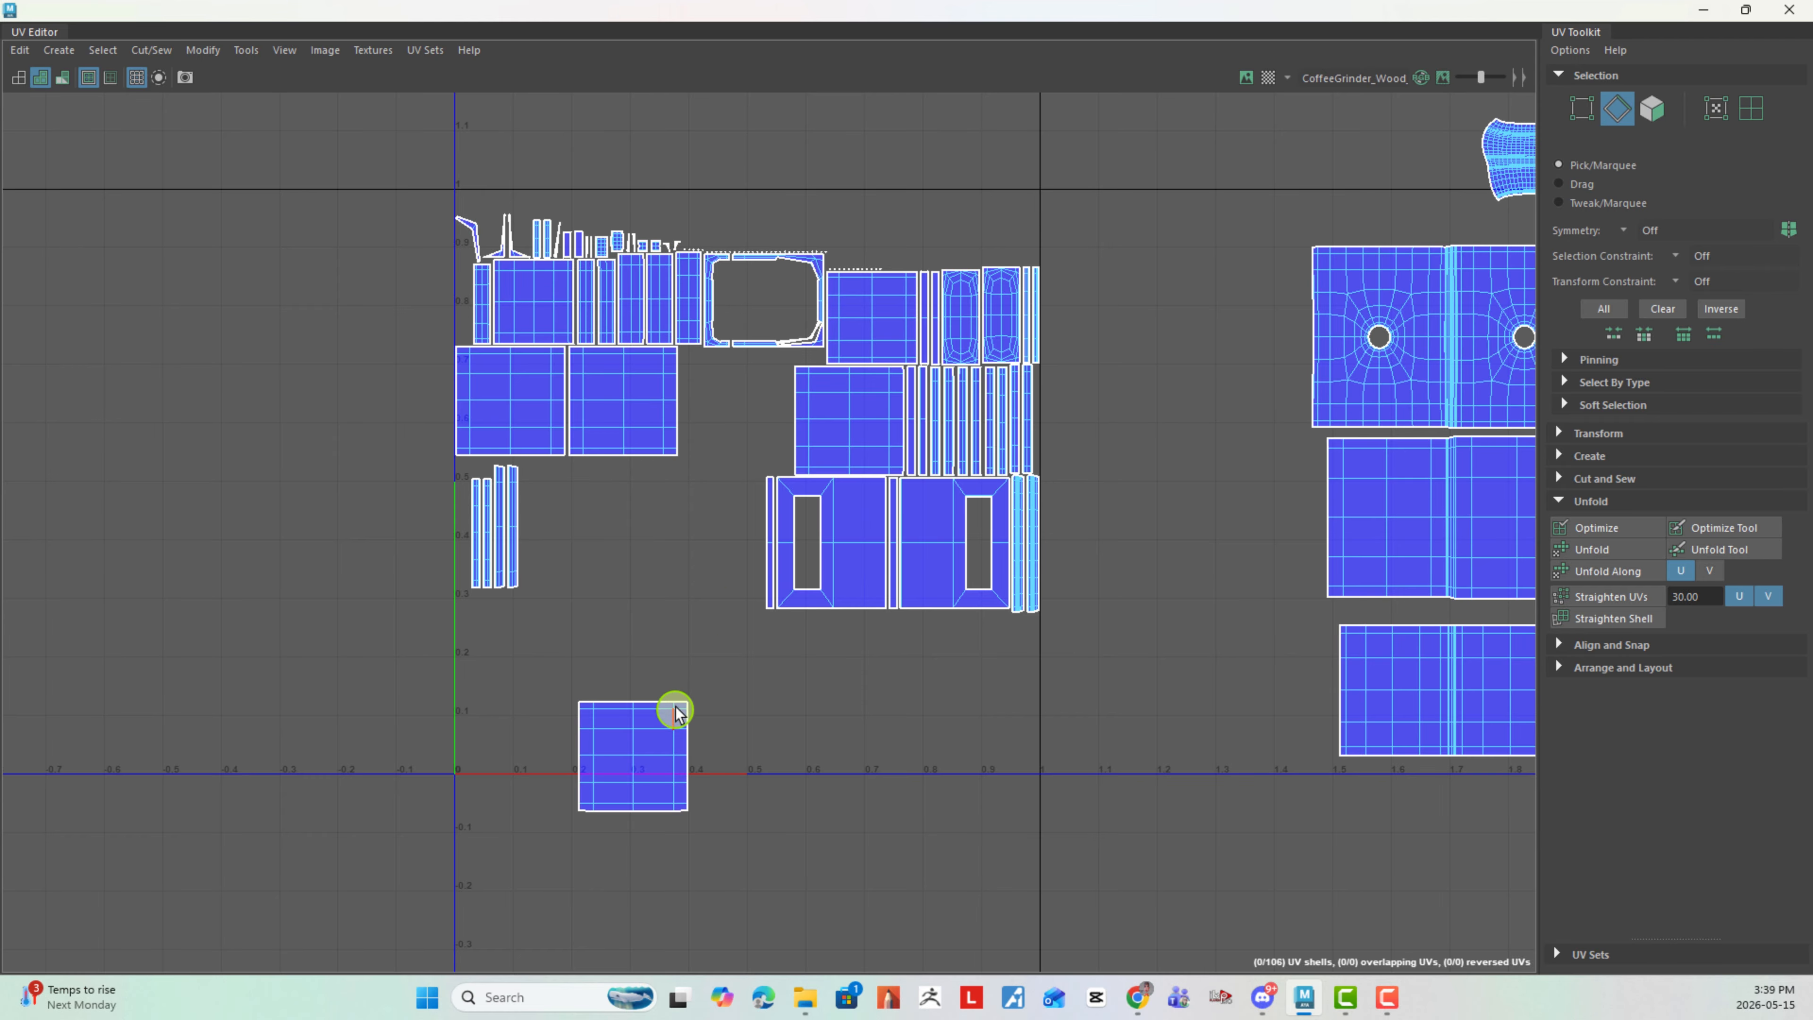
pyautogui.moveTo(676, 704); pyautogui.dragTo(733, 807)
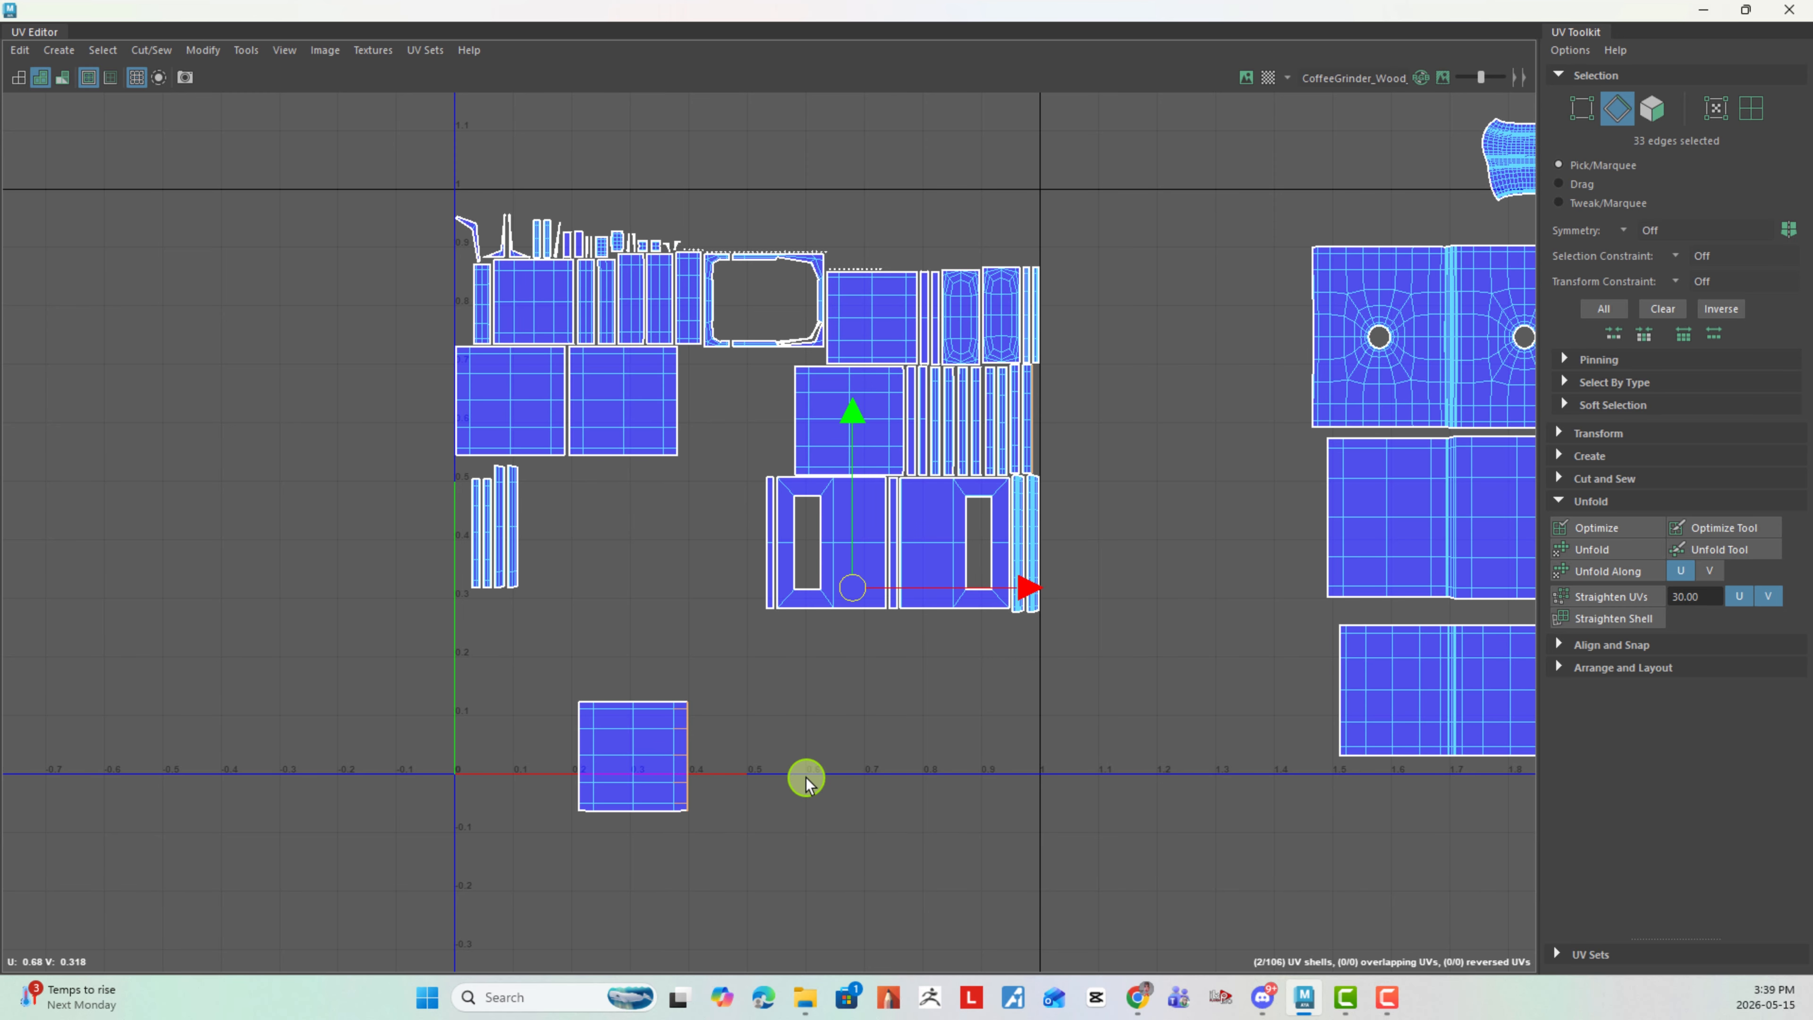
pyautogui.keyDown('shift'); pyautogui.moveTo(806, 776); pyautogui.dragTo(806, 689, button='right'); pyautogui.keyUp('shift')
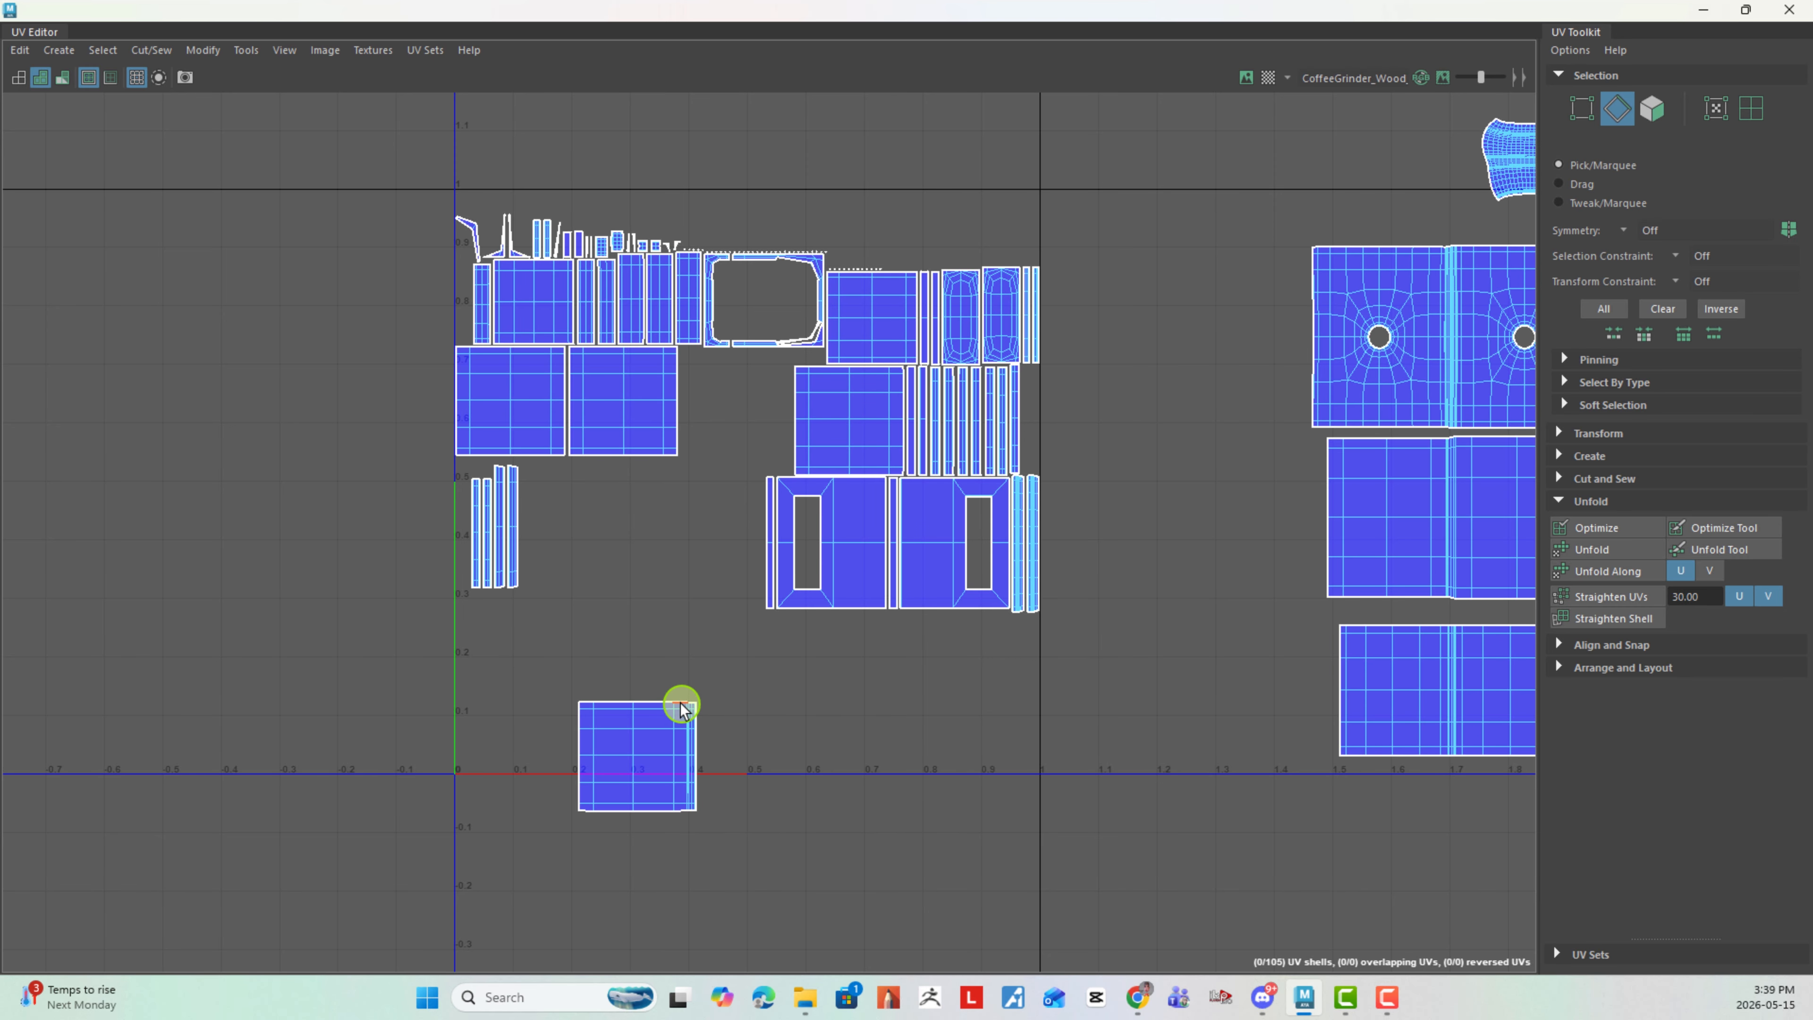
# - Move and sew the matching plain panel onto the strip's outer edge and another narrow strip onto that panel's right edge
pyautogui.moveTo(679, 705); pyautogui.dragTo(733, 802)
pyautogui.keyDown('shift'); pyautogui.moveTo(732, 801); pyautogui.dragTo(769, 704, button='right'); pyautogui.keyUp('shift')
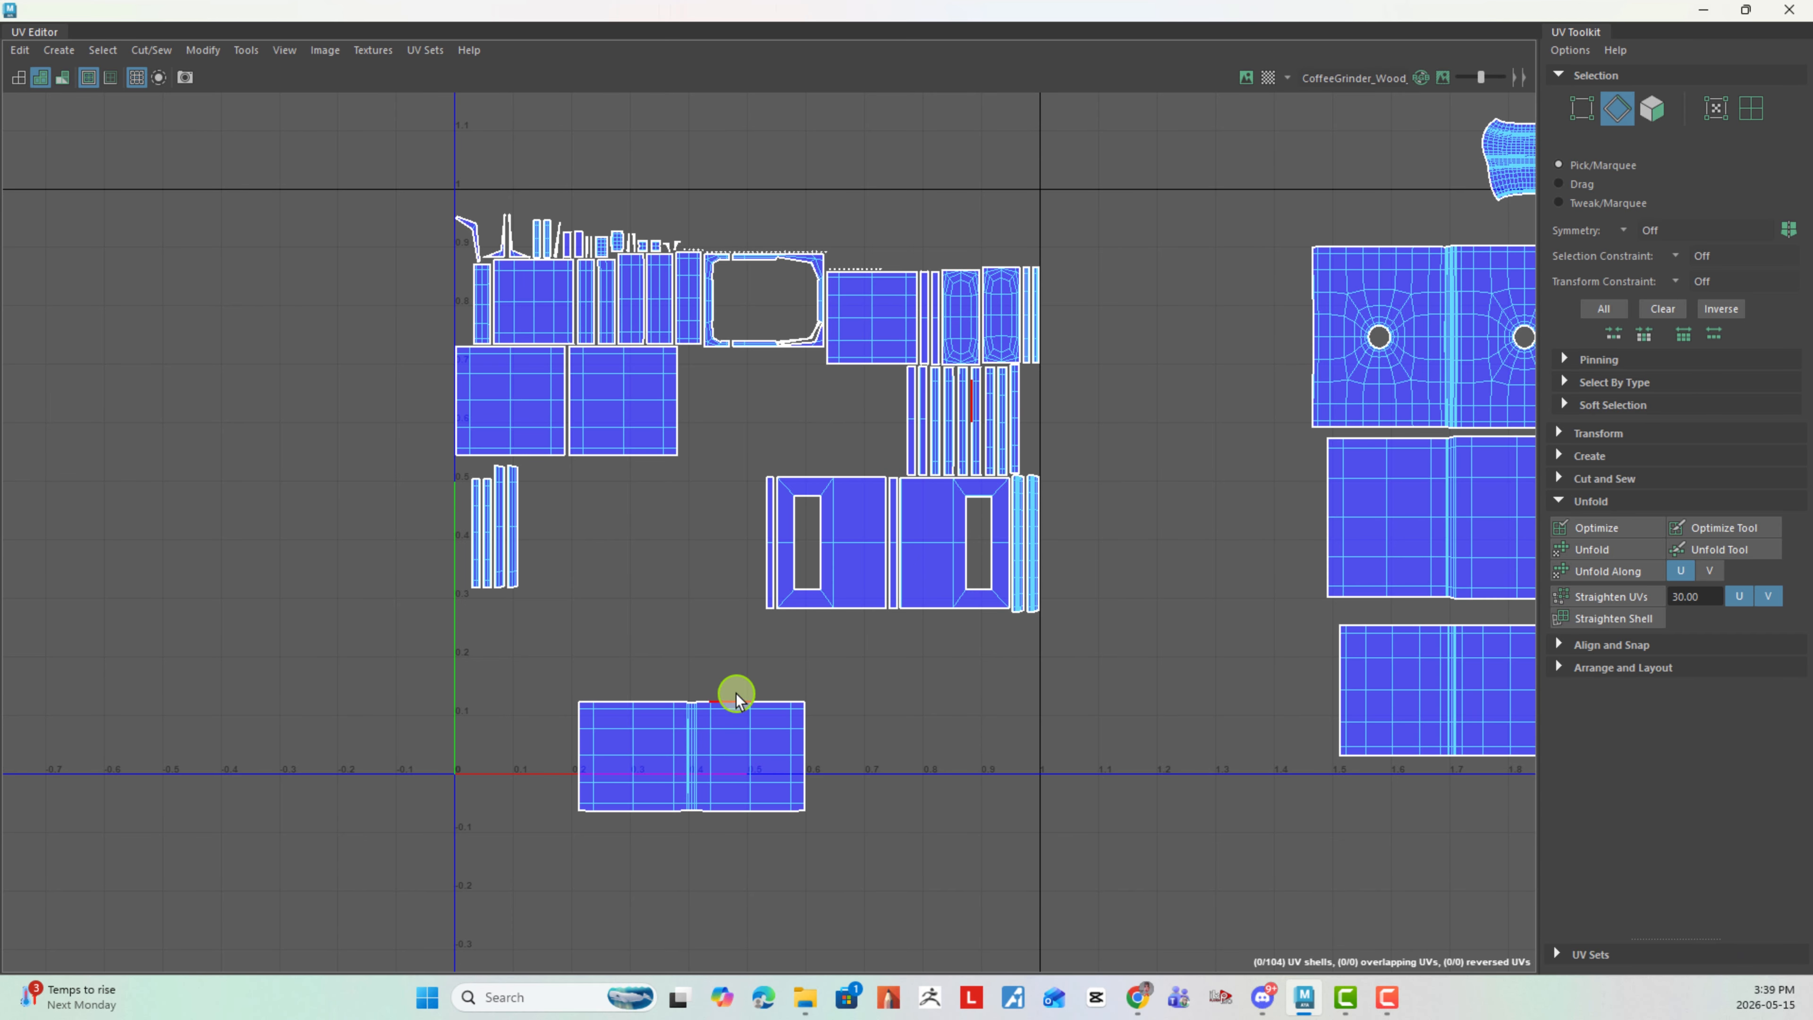
pyautogui.moveTo(798, 709); pyautogui.dragTo(845, 811)
pyautogui.keyDown('shift'); pyautogui.moveTo(907, 789); pyautogui.dragTo(919, 621, button='right'); pyautogui.keyUp('shift')
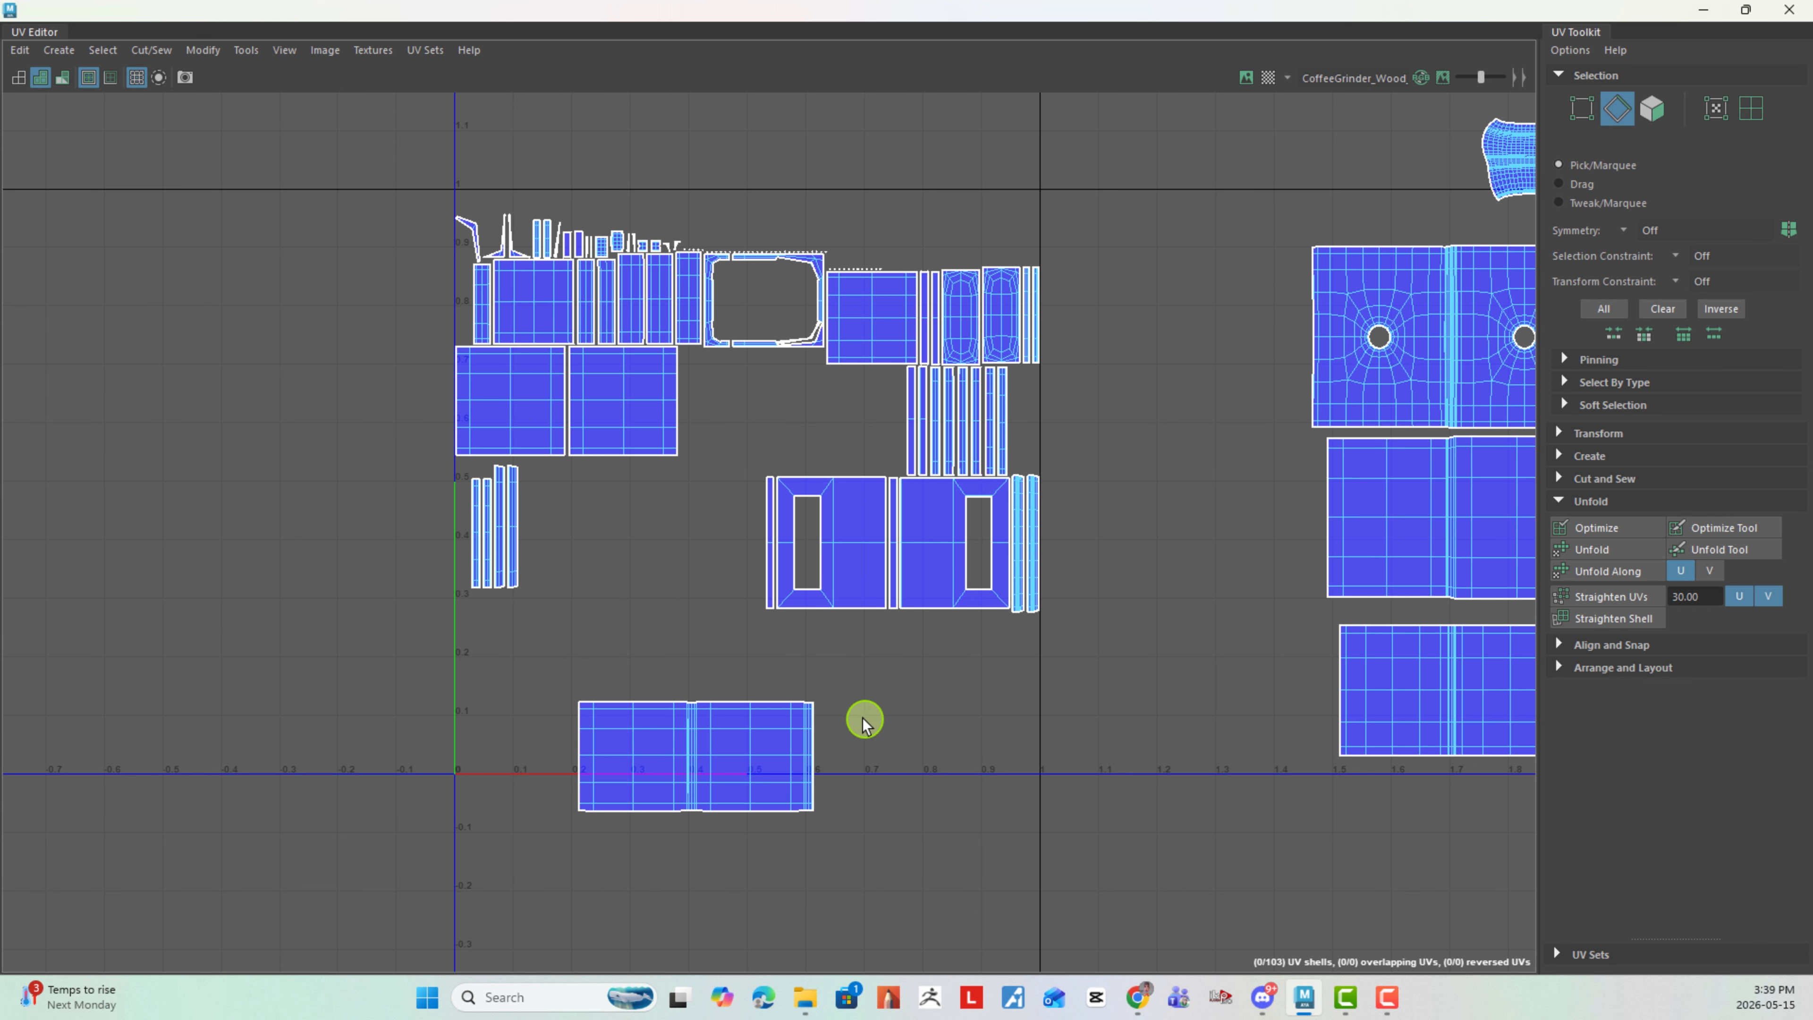
# - Switch to UV shell selection and place the joined shell below the stack outside the tile, at about U 1.62, V -0.21
pyautogui.keyDown('alt'); pyautogui.moveTo(987, 660); pyautogui.dragTo(737, 657, button='middle'); pyautogui.keyUp('alt')
pyautogui.scroll(-3, 812, 596)
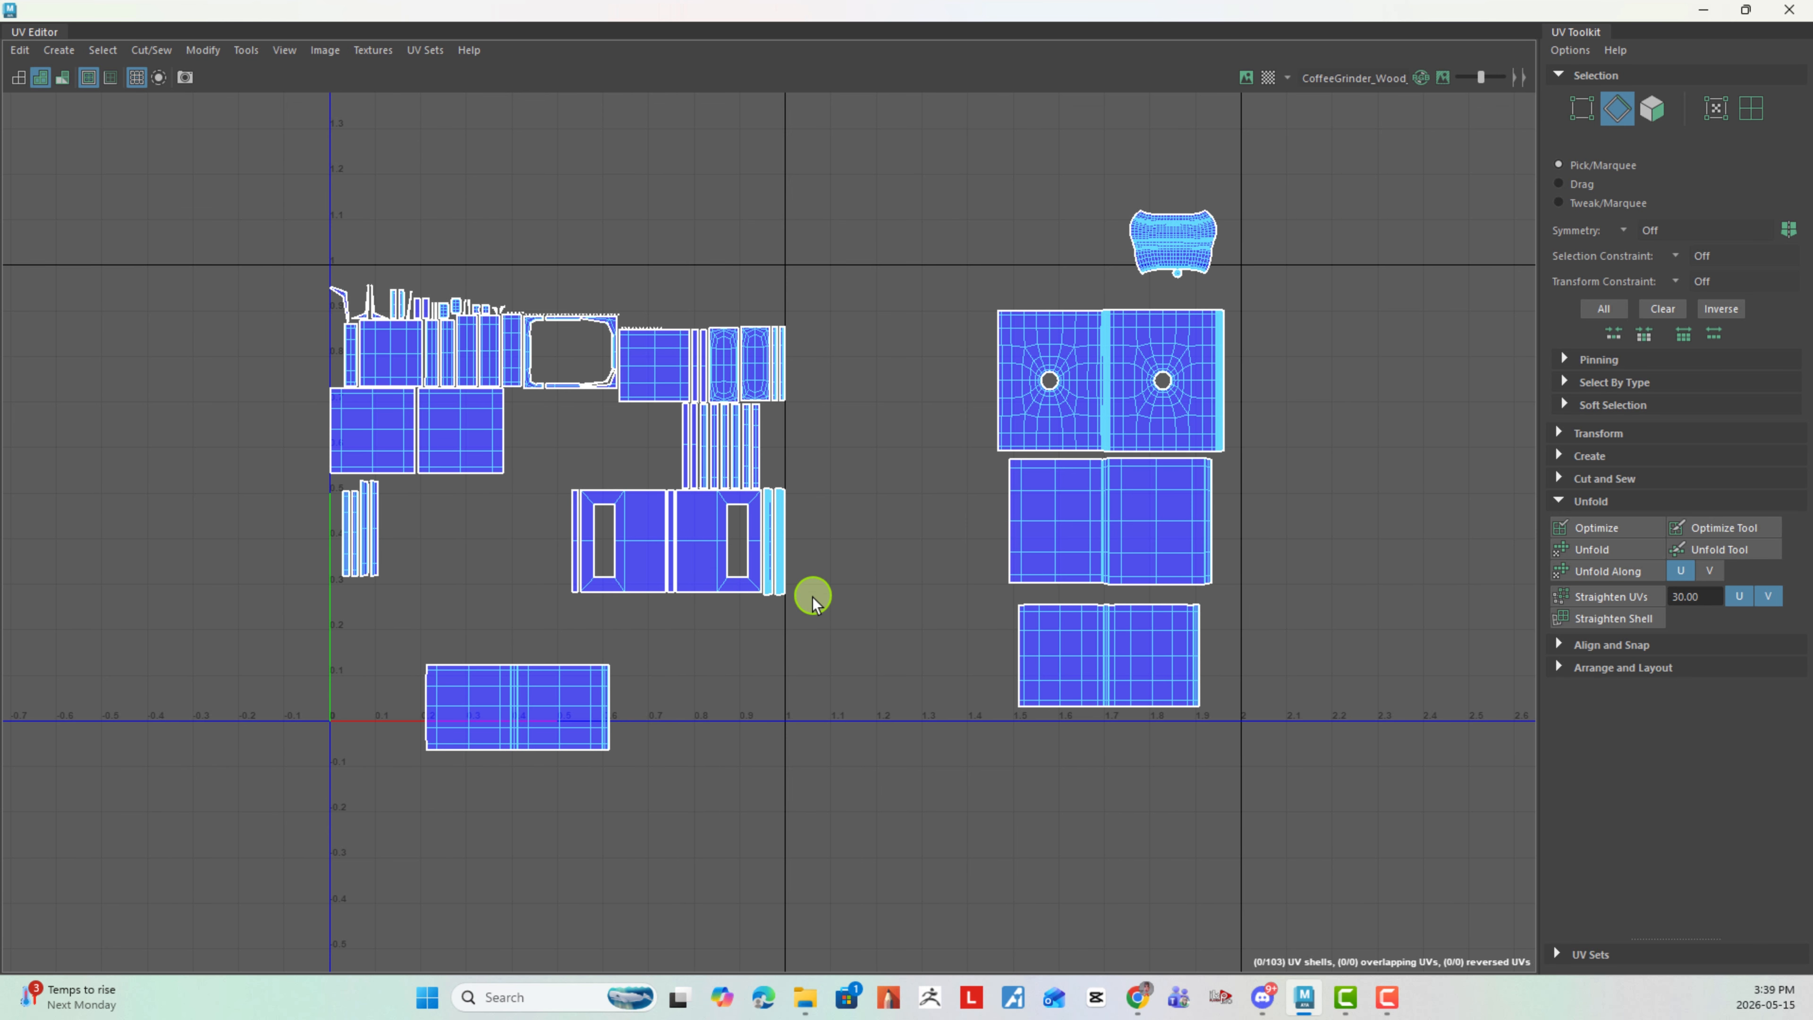
pyautogui.moveTo(494, 698); pyautogui.dragTo(404, 671, button='right')
pyautogui.click(530, 733)
pyautogui.moveTo(530, 733); pyautogui.dragTo(1087, 831)
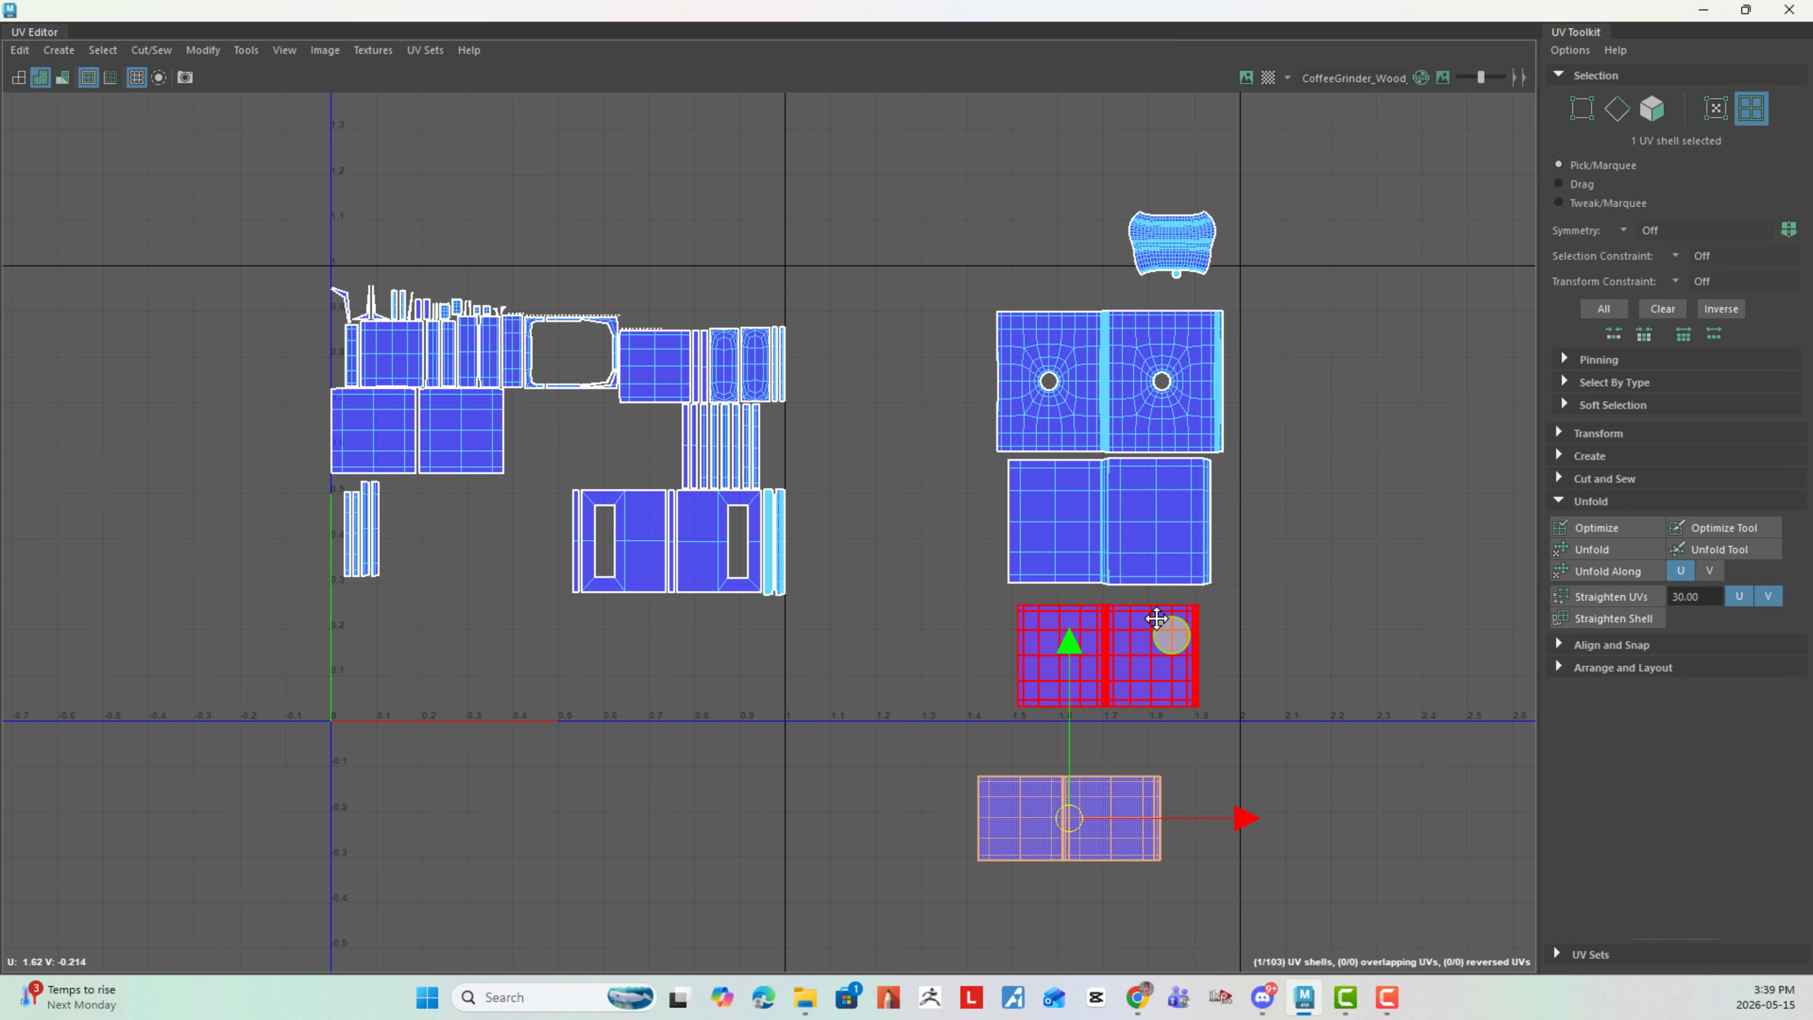
pyautogui.keyDown('alt'); pyautogui.moveTo(1169, 636); pyautogui.dragTo(1145, 612, button='middle'); pyautogui.keyUp('alt')
pyautogui.keyDown('alt'); pyautogui.moveTo(1119, 505); pyautogui.dragTo(1016, 425, button='right'); pyautogui.keyUp('alt')
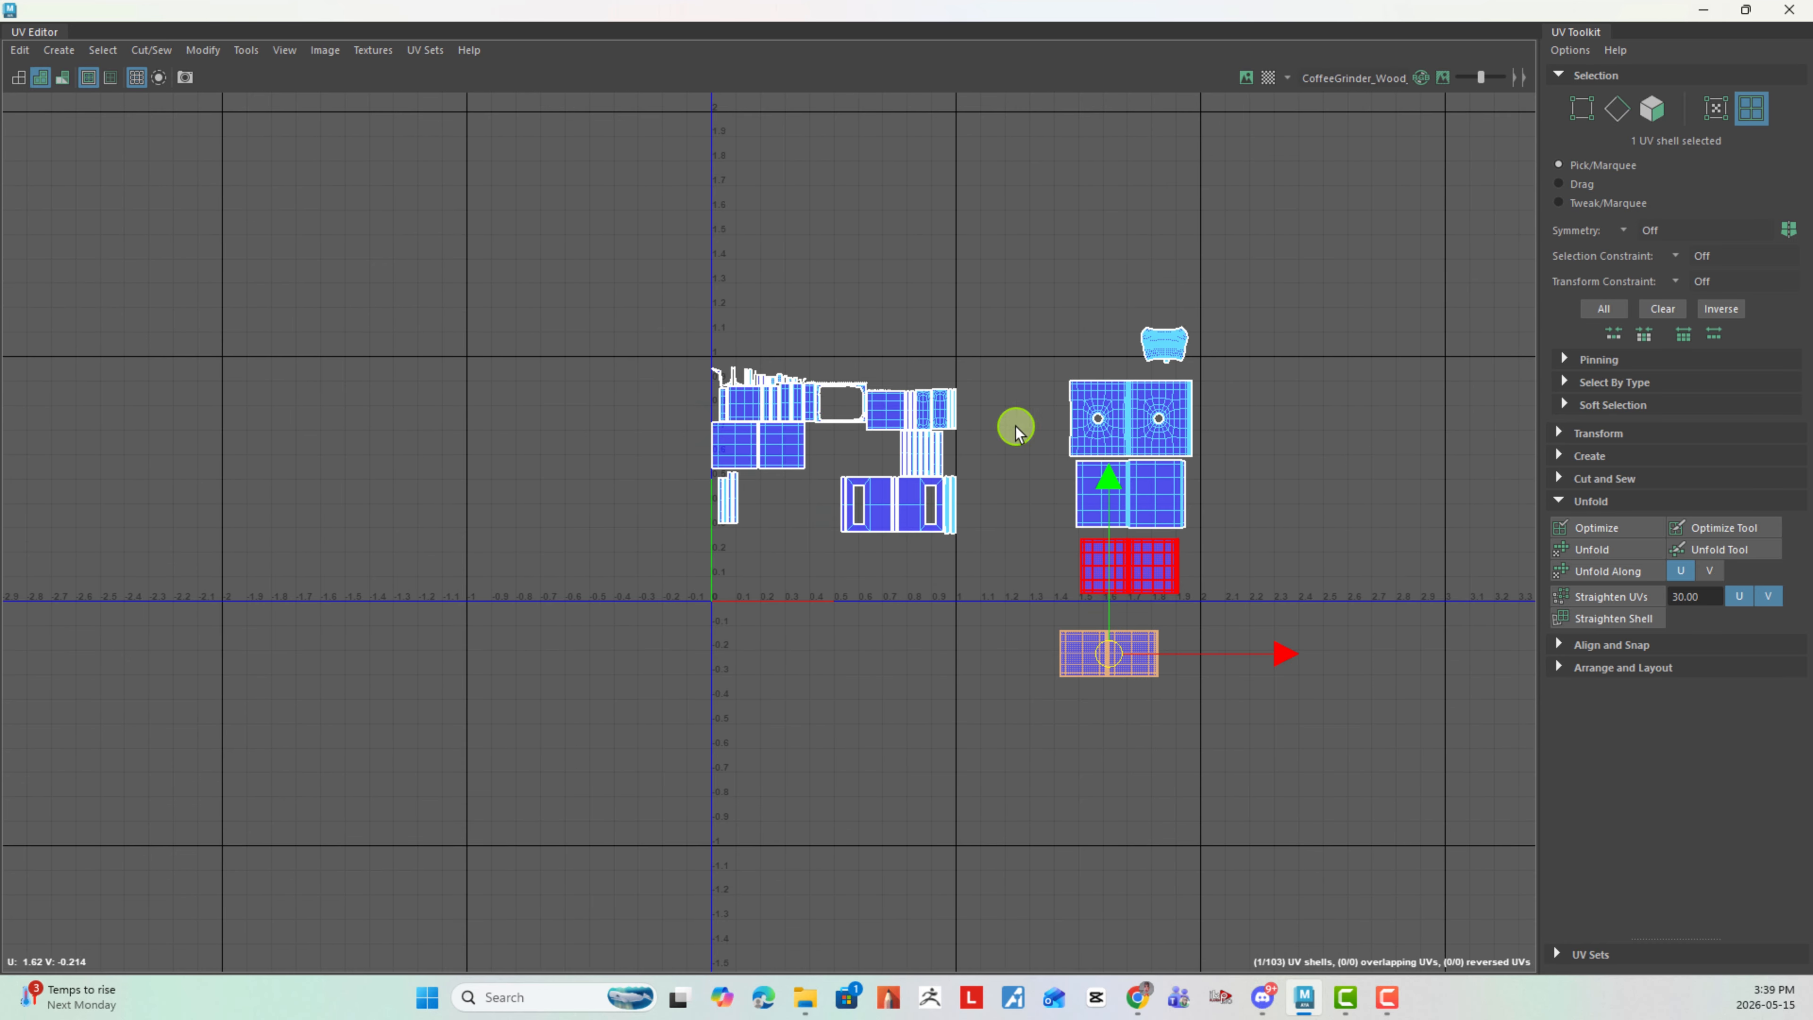
pyautogui.keyDown('alt'); pyautogui.moveTo(964, 422); pyautogui.dragTo(716, 421, button='middle'); pyautogui.keyUp('alt')
pyautogui.keyDown('alt'); pyautogui.moveTo(855, 430); pyautogui.dragTo(949, 485, button='right'); pyautogui.keyUp('alt')
pyautogui.keyDown('alt'); pyautogui.moveTo(728, 405); pyautogui.dragTo(996, 390, button='middle'); pyautogui.keyUp('alt')
pyautogui.keyDown('alt'); pyautogui.moveTo(989, 397); pyautogui.dragTo(1064, 579, button='right'); pyautogui.keyUp('alt')
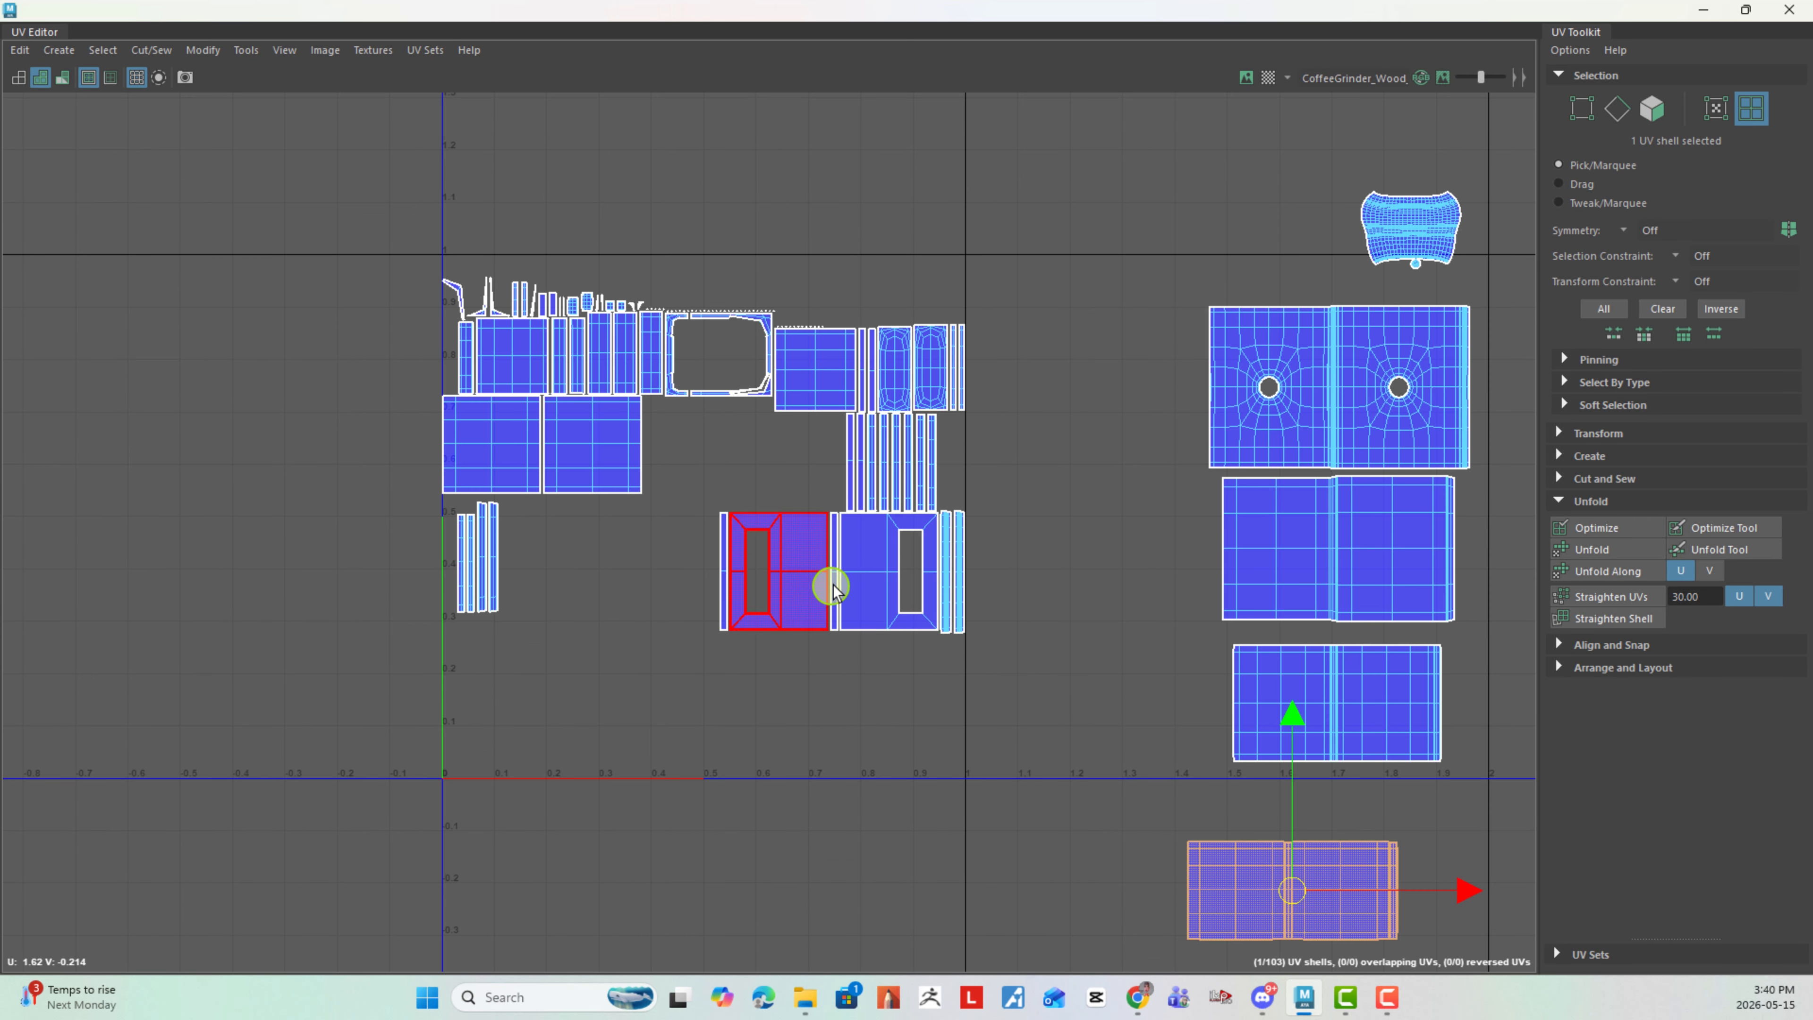
pyautogui.moveTo(834, 584); pyautogui.dragTo(850, 513, button='right')
# - Move the two rectangular-hole panel shells down to the tile's lower boundary, leaving a gap between them
pyautogui.moveTo(784, 571); pyautogui.dragTo(660, 539, button='right')
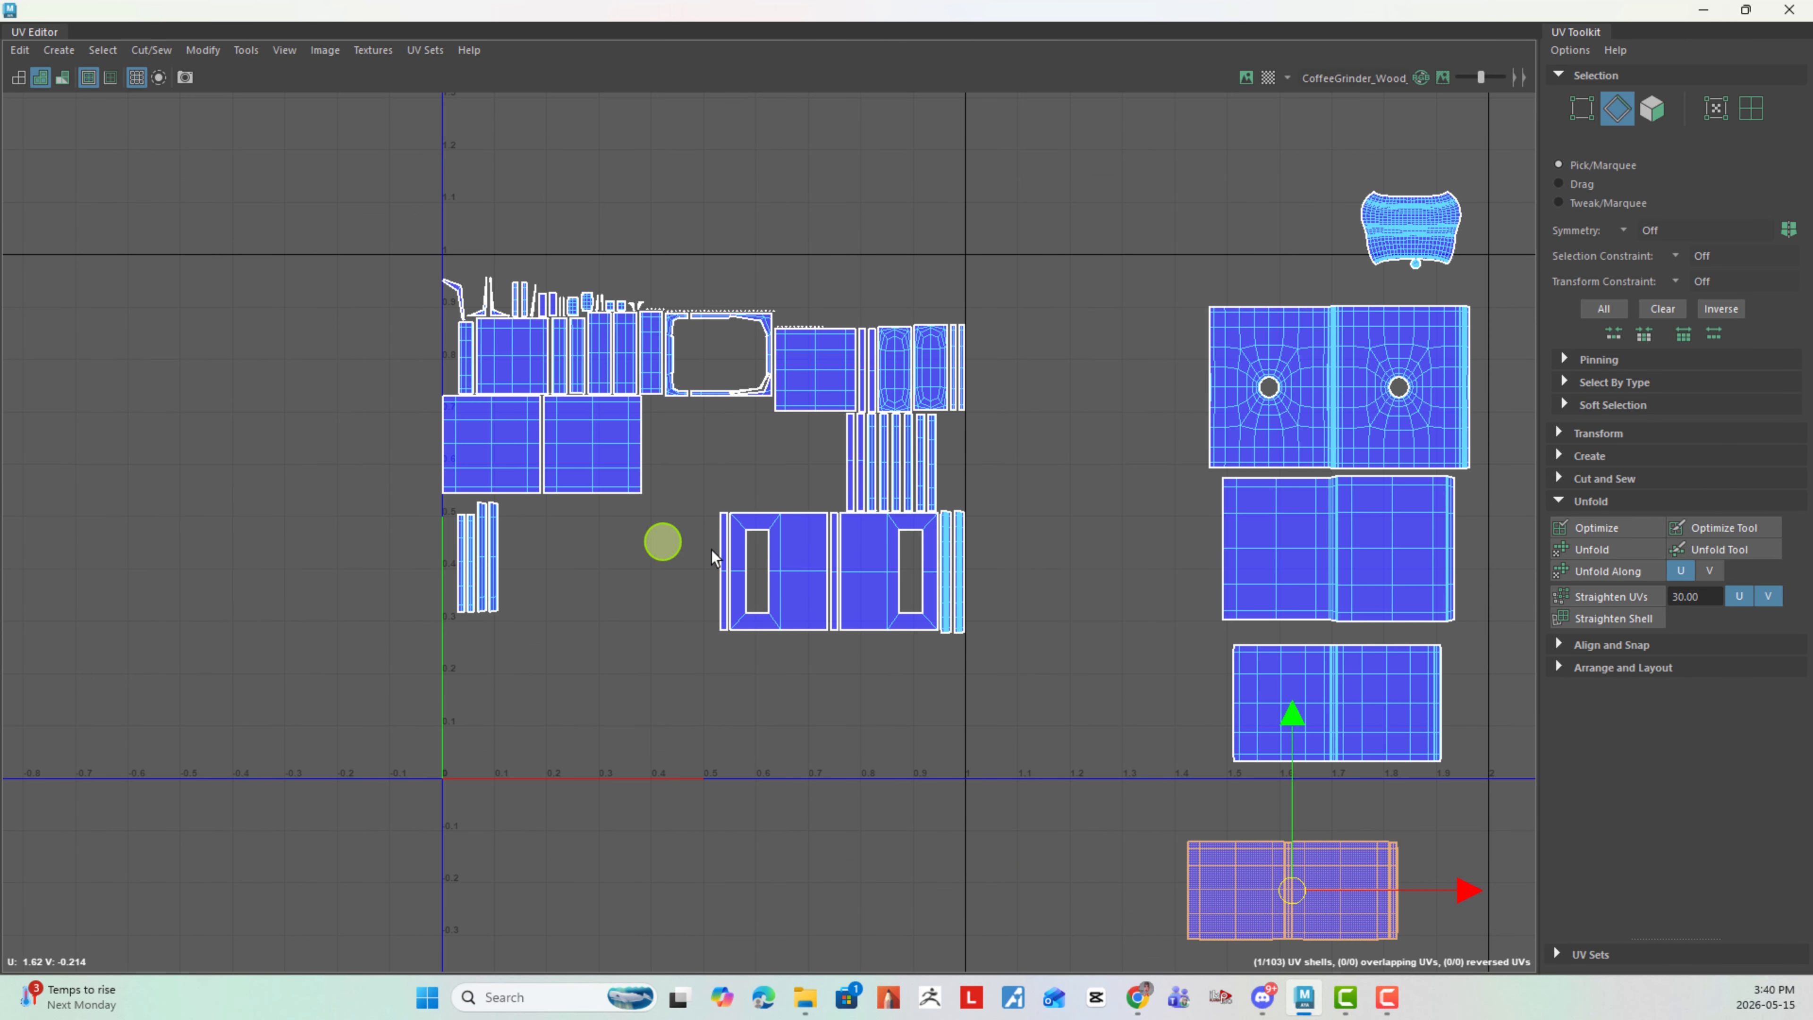
pyautogui.click(785, 576)
pyautogui.moveTo(786, 575); pyautogui.dragTo(774, 839)
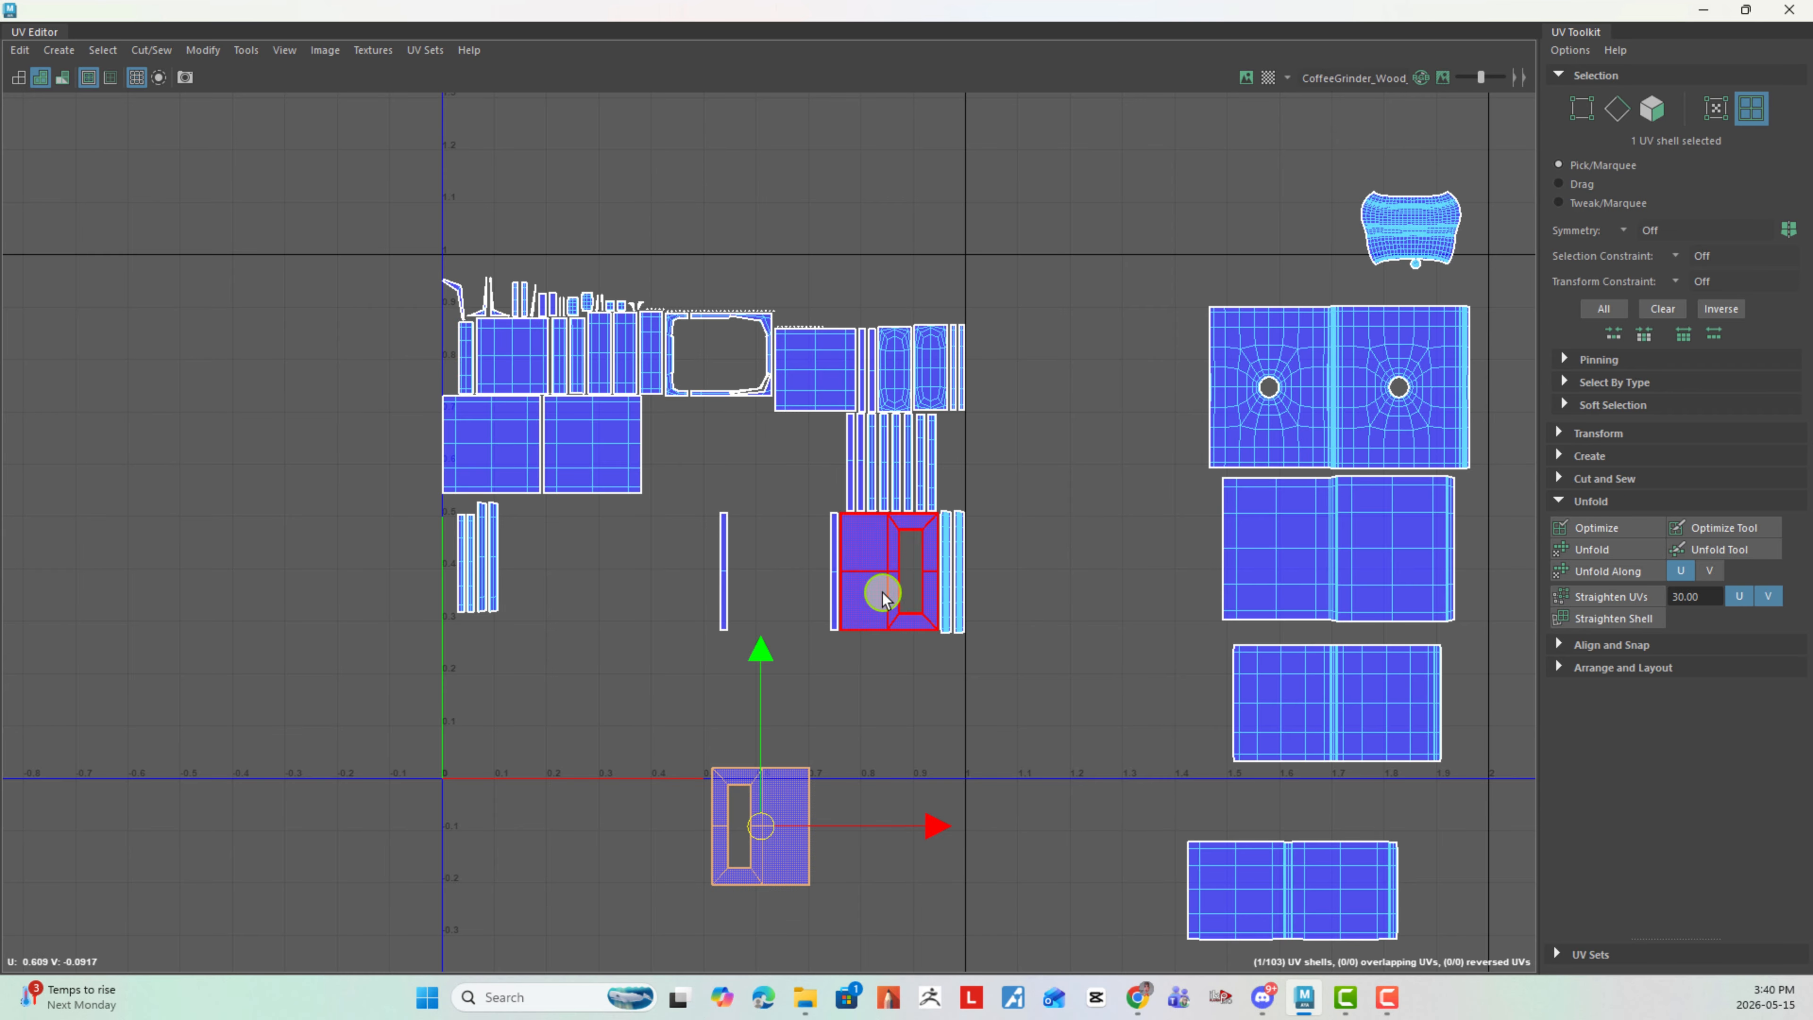
pyautogui.moveTo(885, 600); pyautogui.dragTo(979, 806)
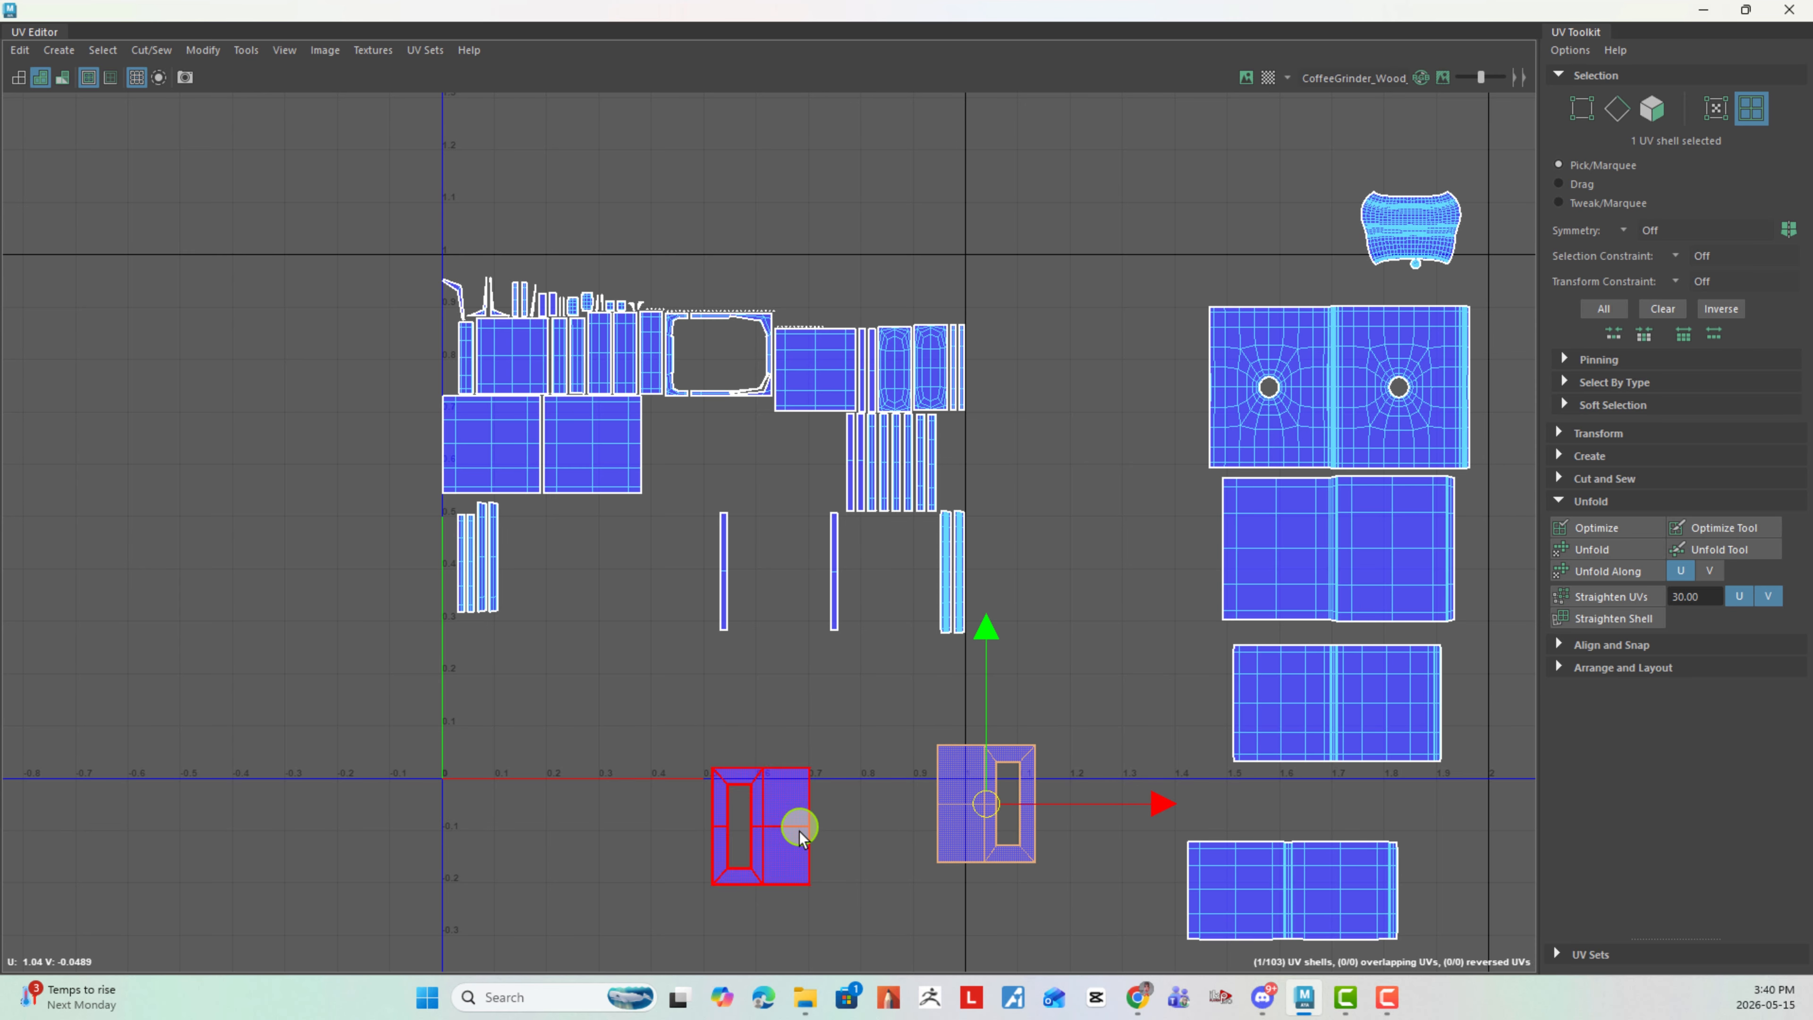
pyautogui.click(804, 788)
# - Switch to edge selection and move and sew the matching narrow strip onto the right edge of the left rectangular-hole panel
pyautogui.moveTo(828, 837); pyautogui.dragTo(902, 696, button='right')
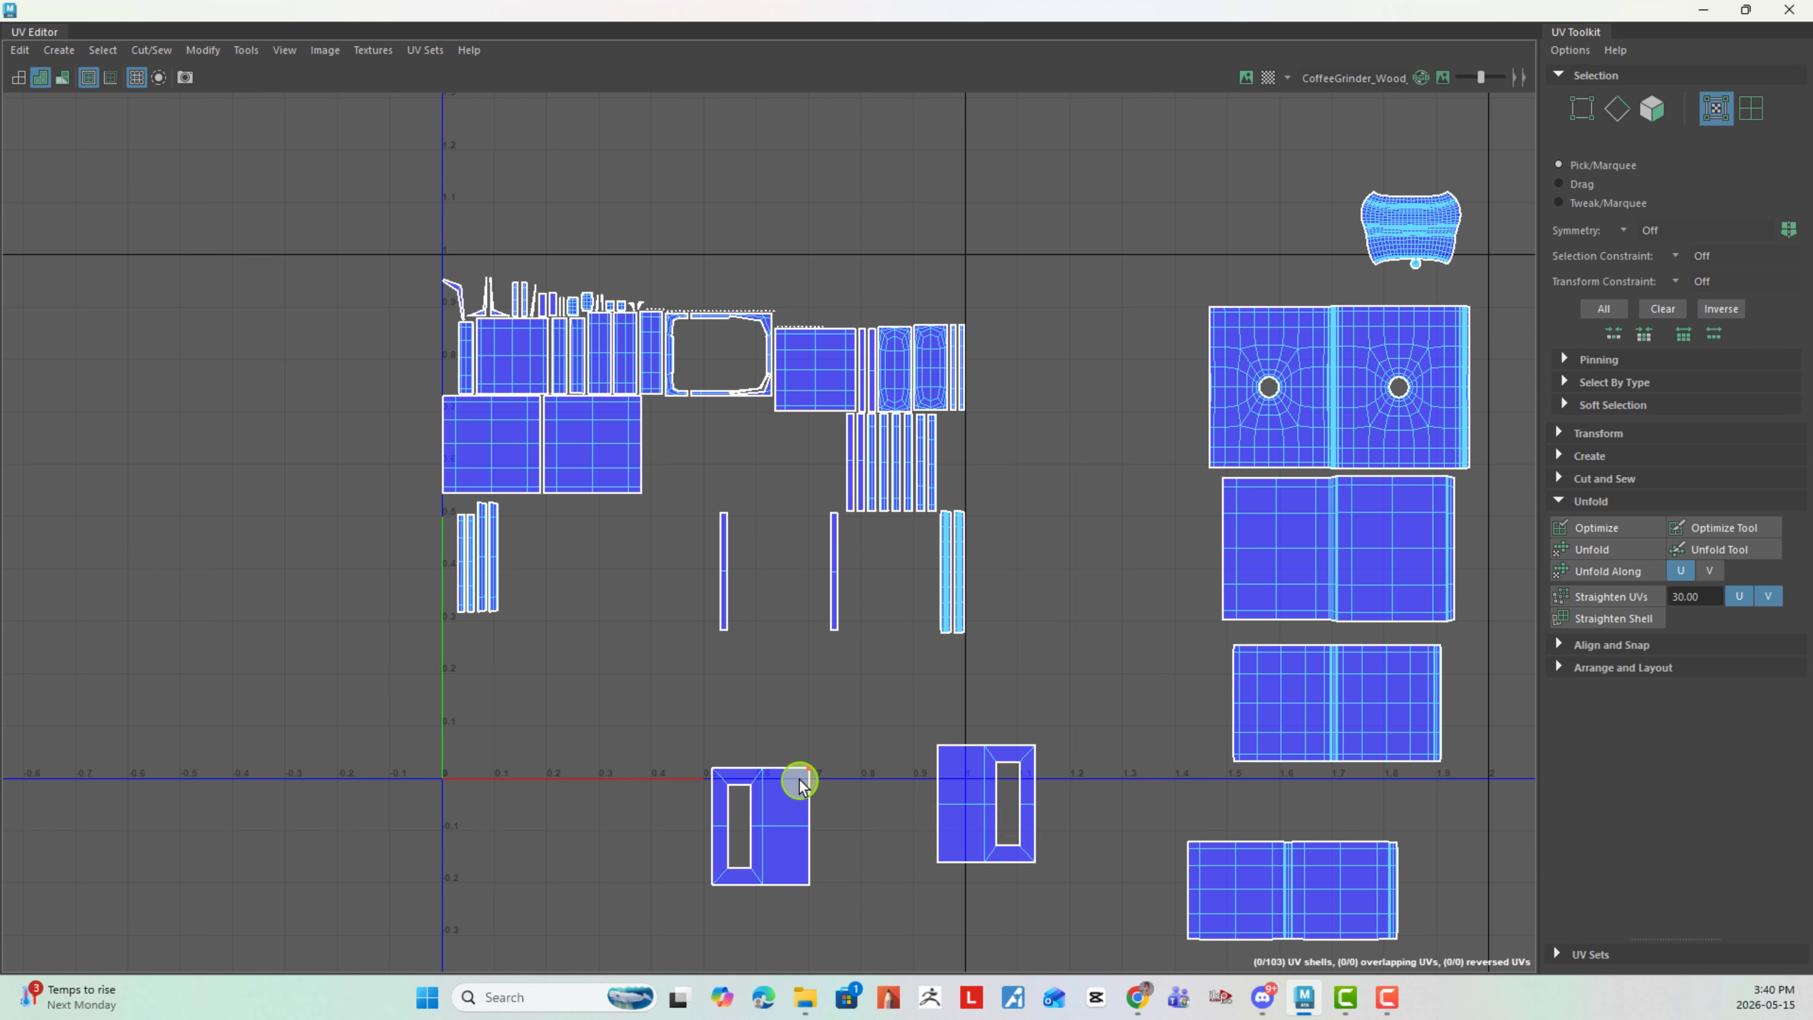
pyautogui.moveTo(861, 788); pyautogui.dragTo(848, 612, button='right')
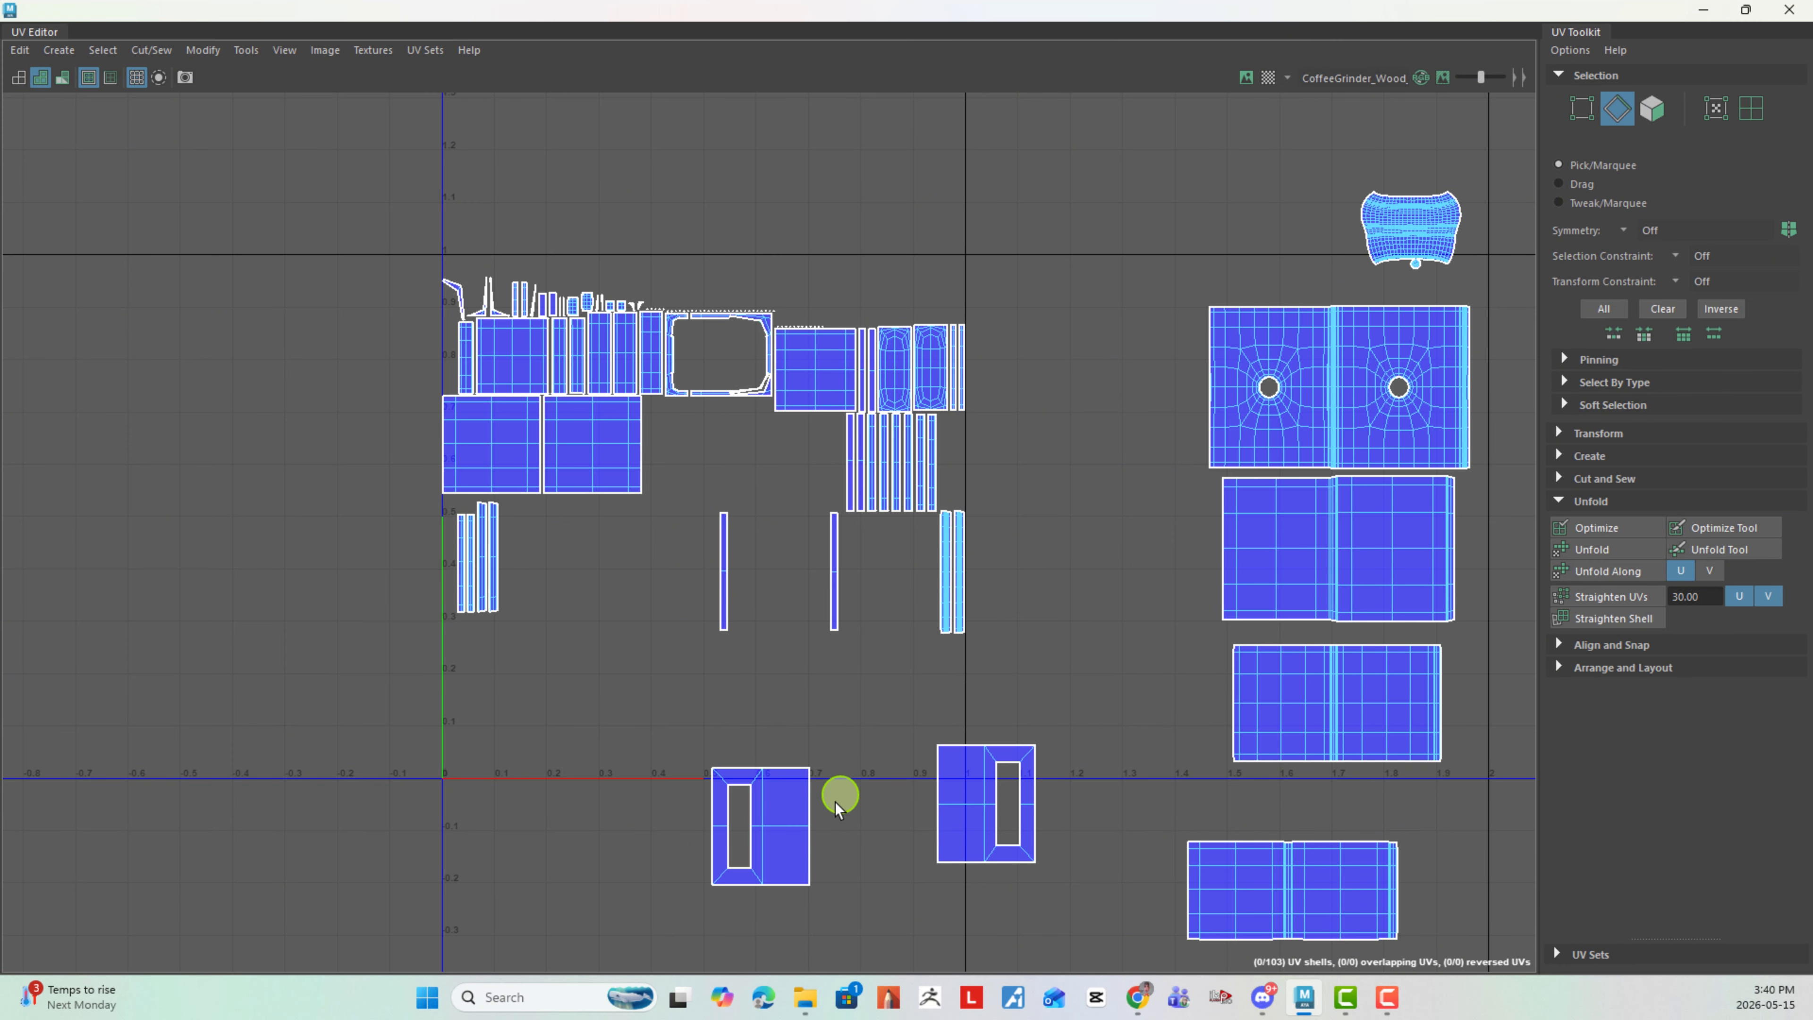
pyautogui.moveTo(826, 849); pyautogui.dragTo(828, 850)
pyautogui.keyDown('shift'); pyautogui.moveTo(866, 833); pyautogui.dragTo(863, 749, button='right'); pyautogui.keyUp('shift')
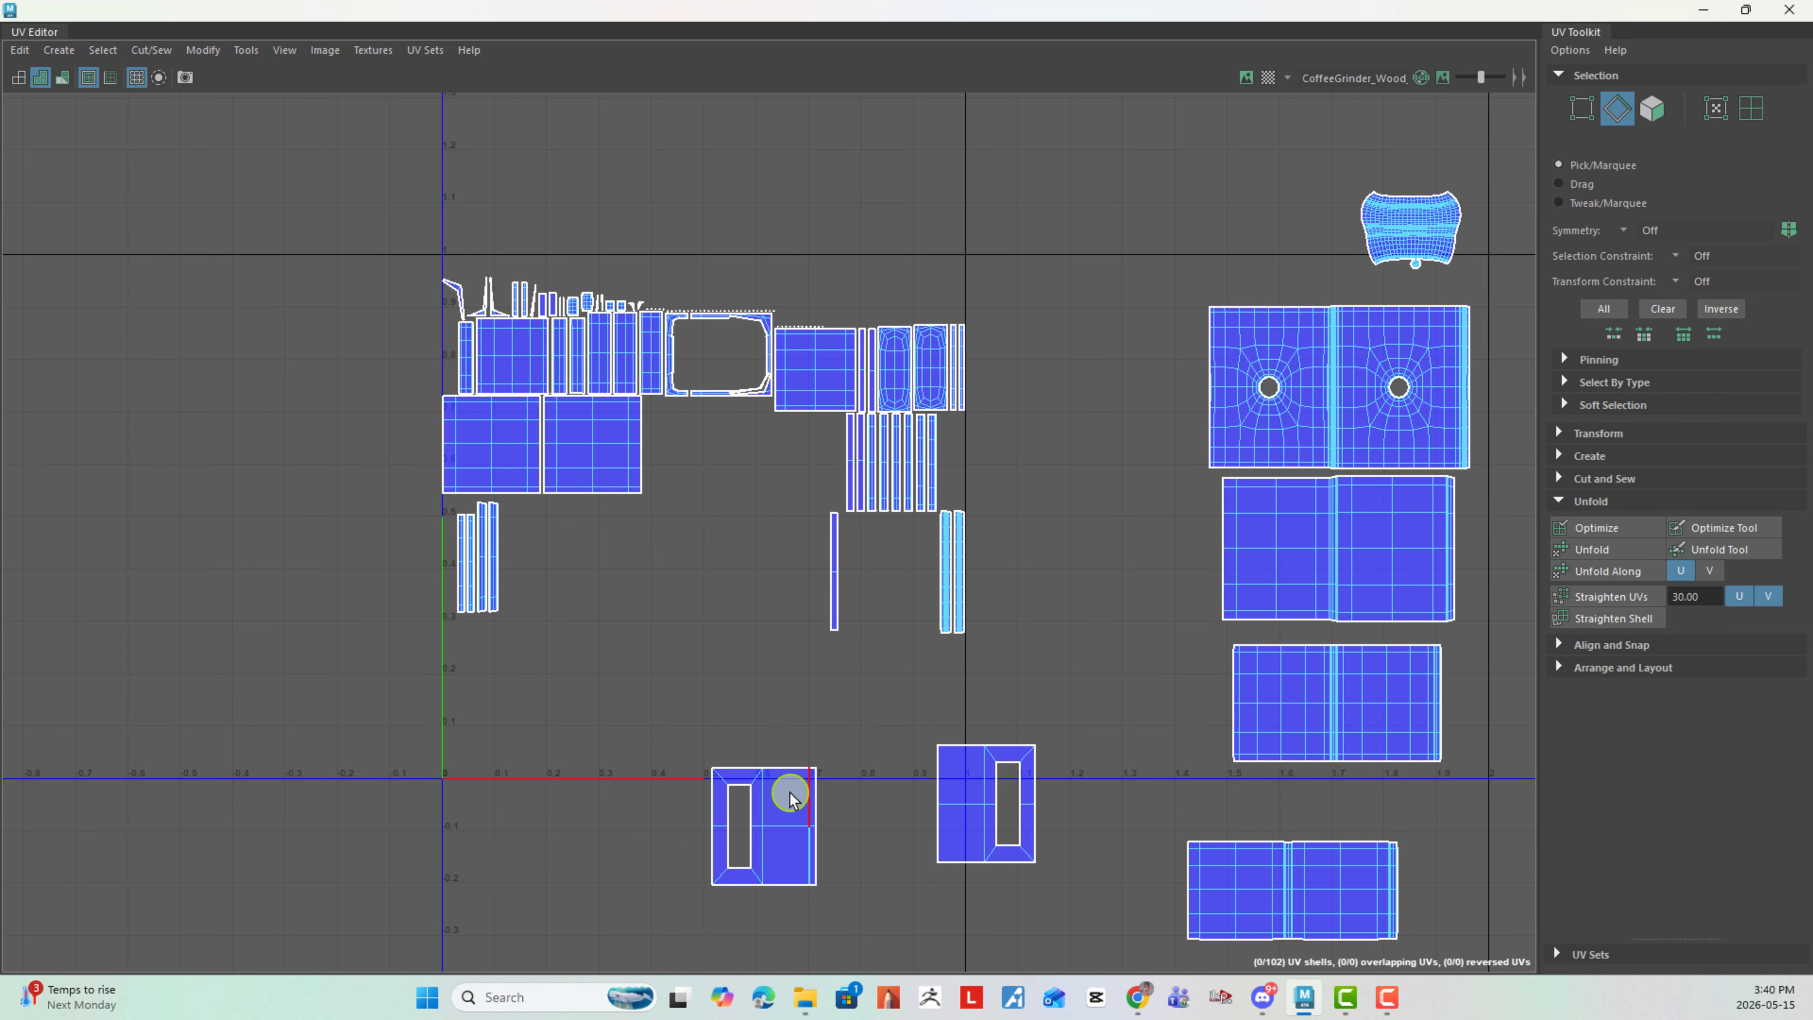
# - Move and sew the other rectangular-hole panel onto the strip and the remaining matching strip onto that panel's right edge
pyautogui.keyDown('shift'); pyautogui.moveTo(862, 823); pyautogui.dragTo(883, 725, button='right'); pyautogui.keyUp('shift')
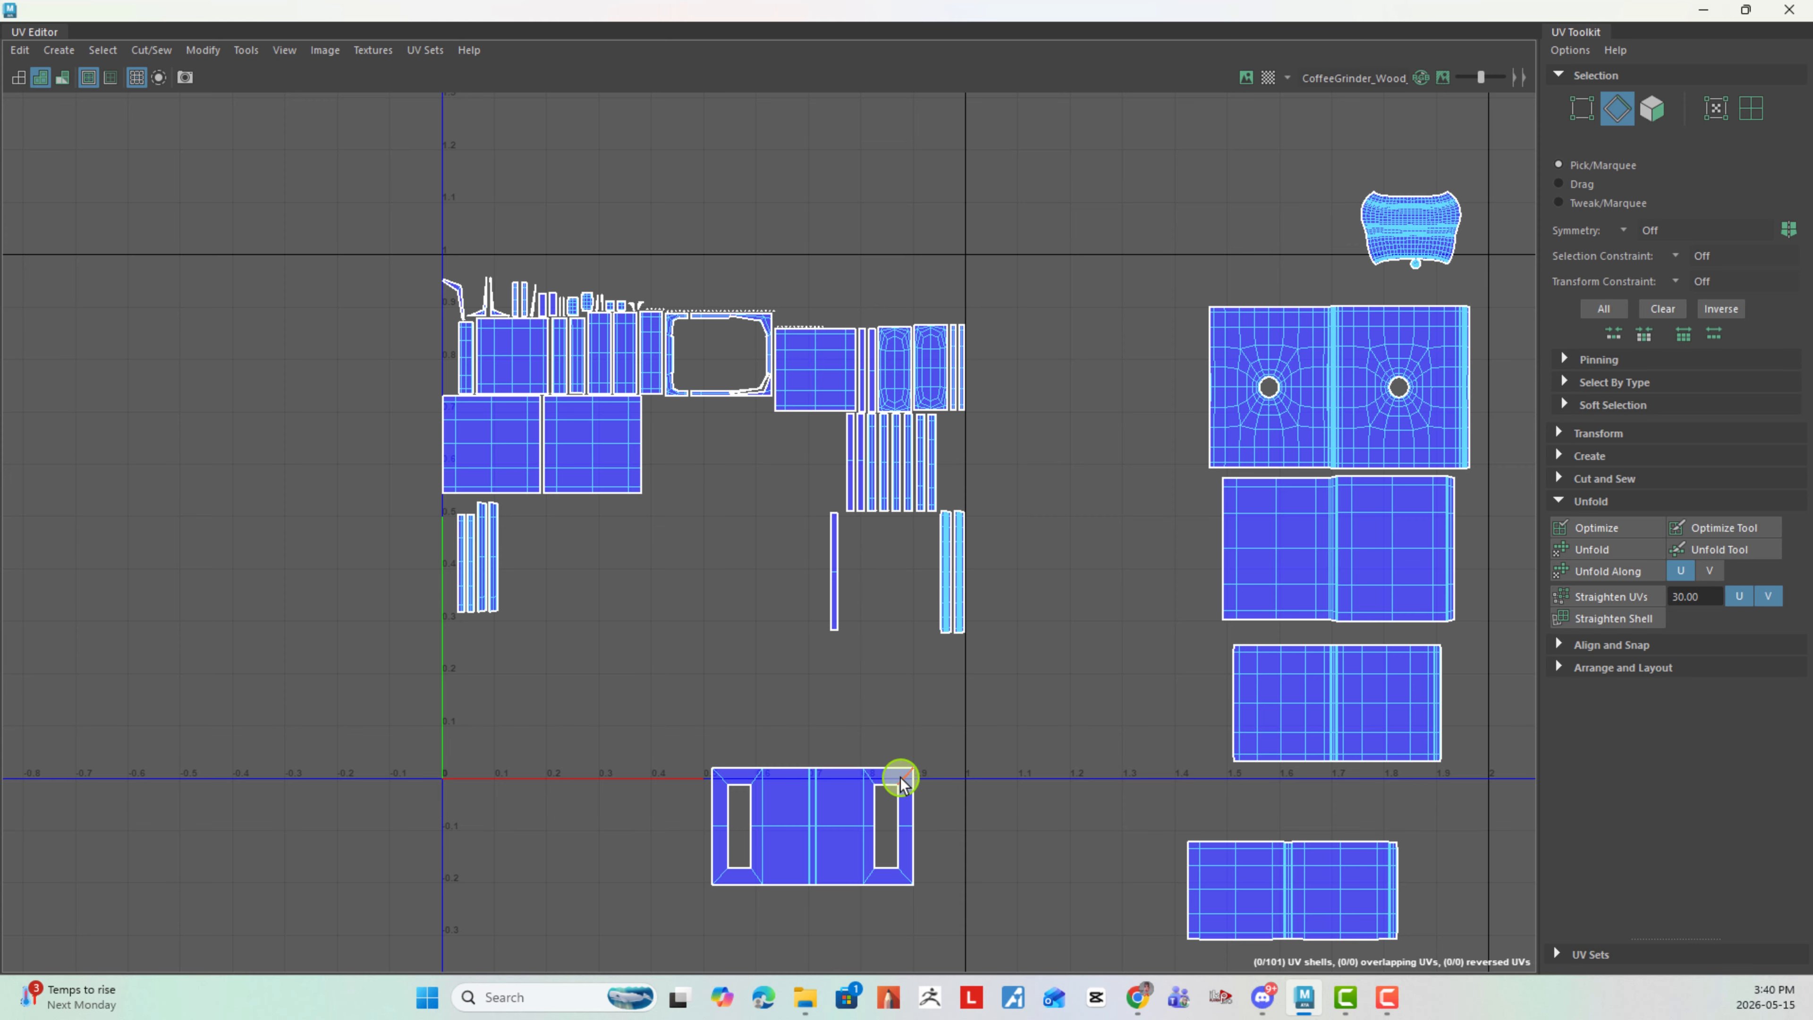
pyautogui.moveTo(944, 869); pyautogui.dragTo(946, 867)
pyautogui.keyDown('shift'); pyautogui.moveTo(996, 814); pyautogui.dragTo(994, 735, button='right'); pyautogui.keyUp('shift')
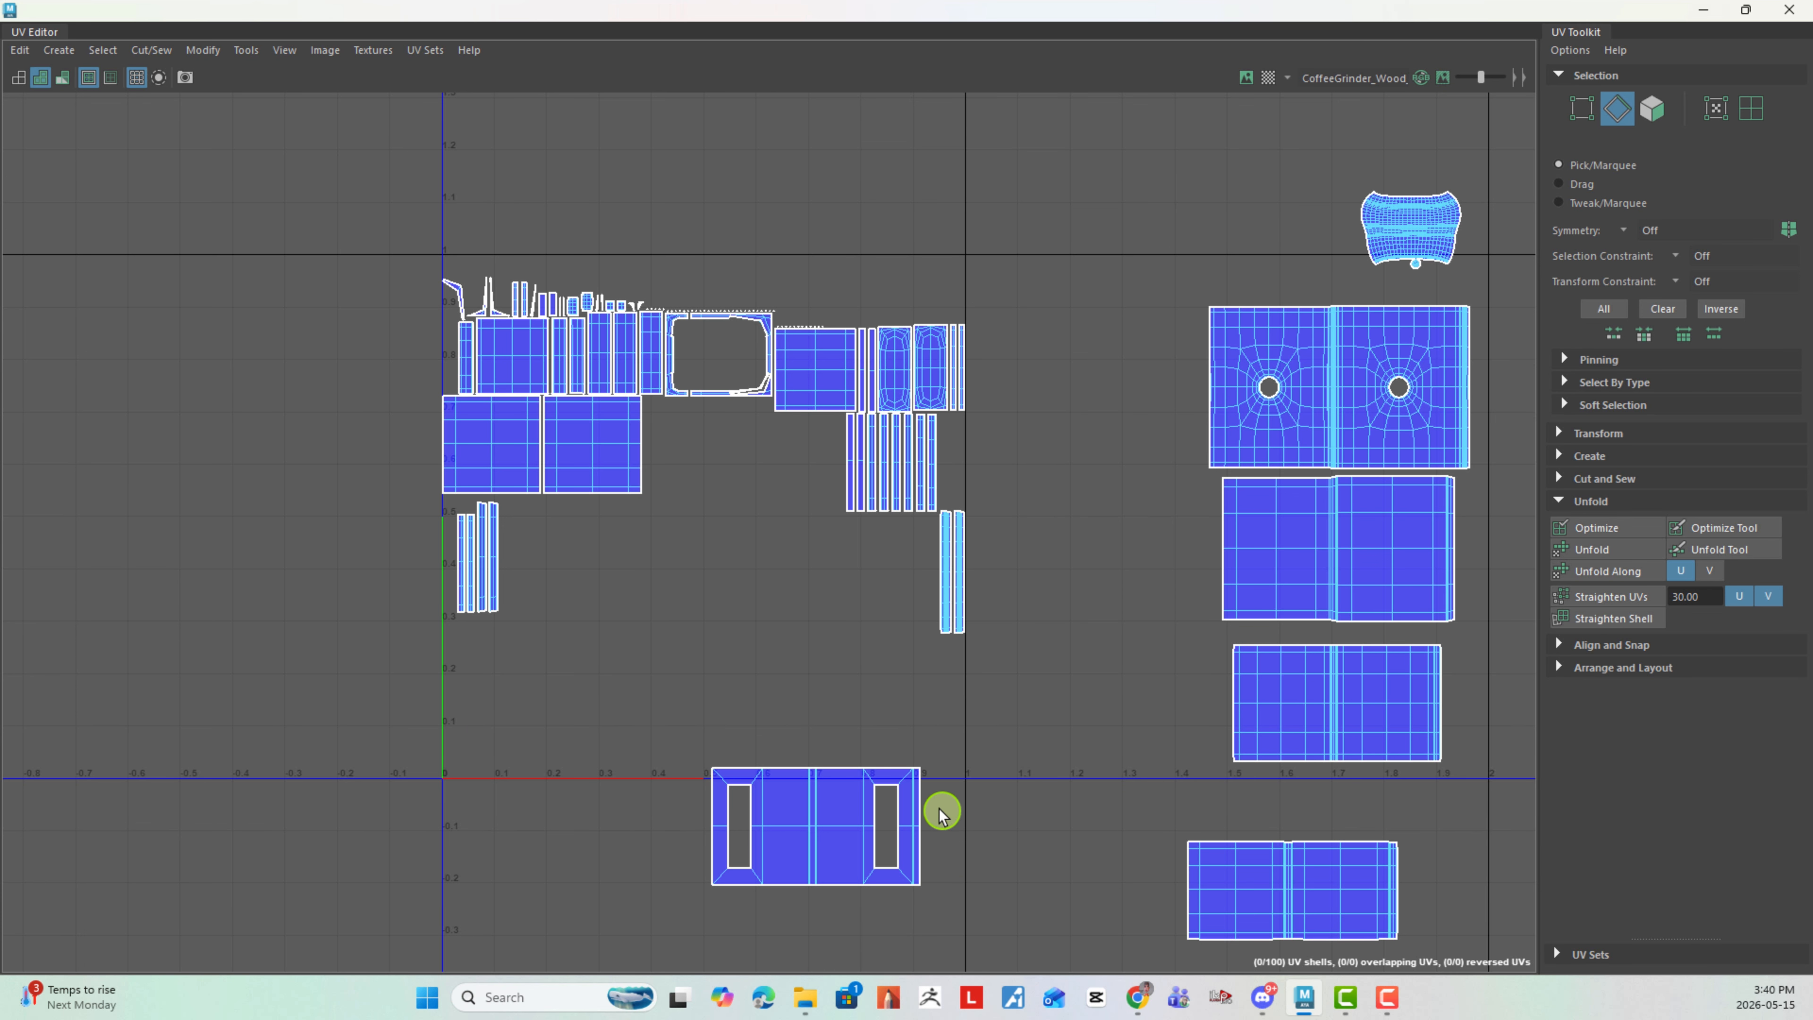
# - Move and sew matching narrow strips onto the upper and lower edges of the right rectangular-hole panel
pyautogui.moveTo(952, 863); pyautogui.dragTo(953, 860)
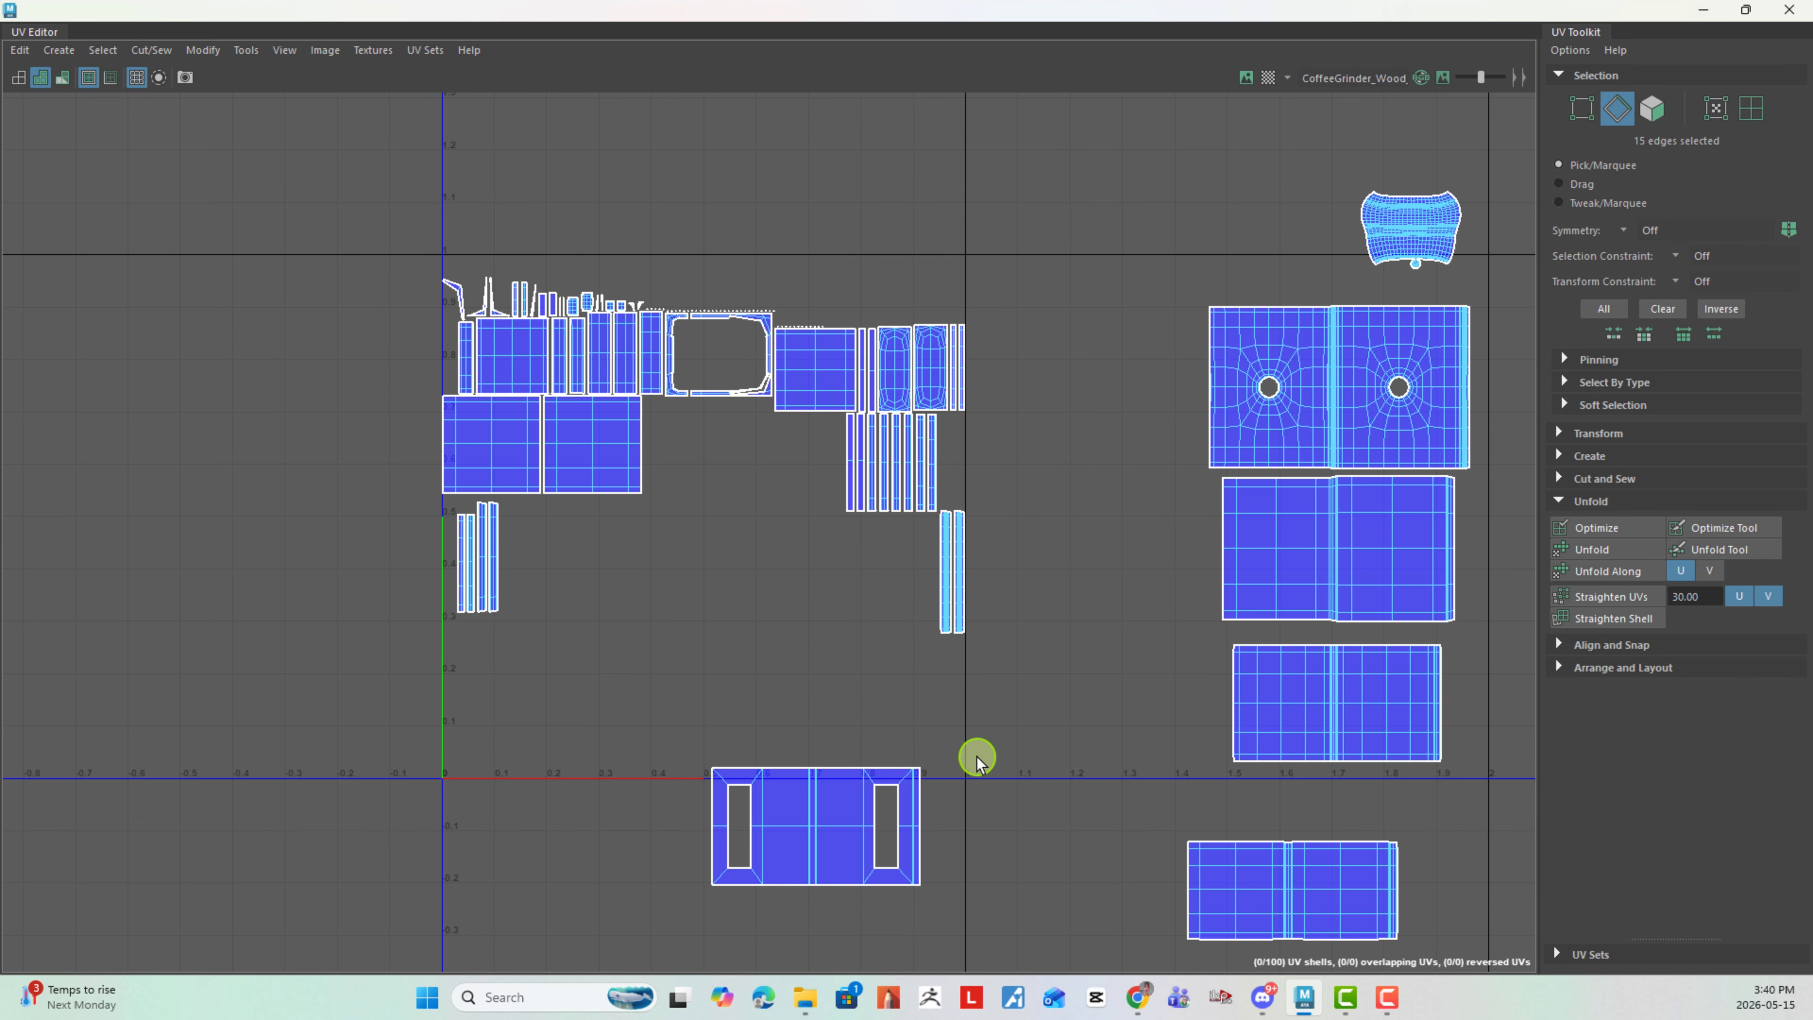
pyautogui.keyDown('shift'); pyautogui.moveTo(869, 807); pyautogui.dragTo(883, 755, button='right'); pyautogui.keyUp('shift')
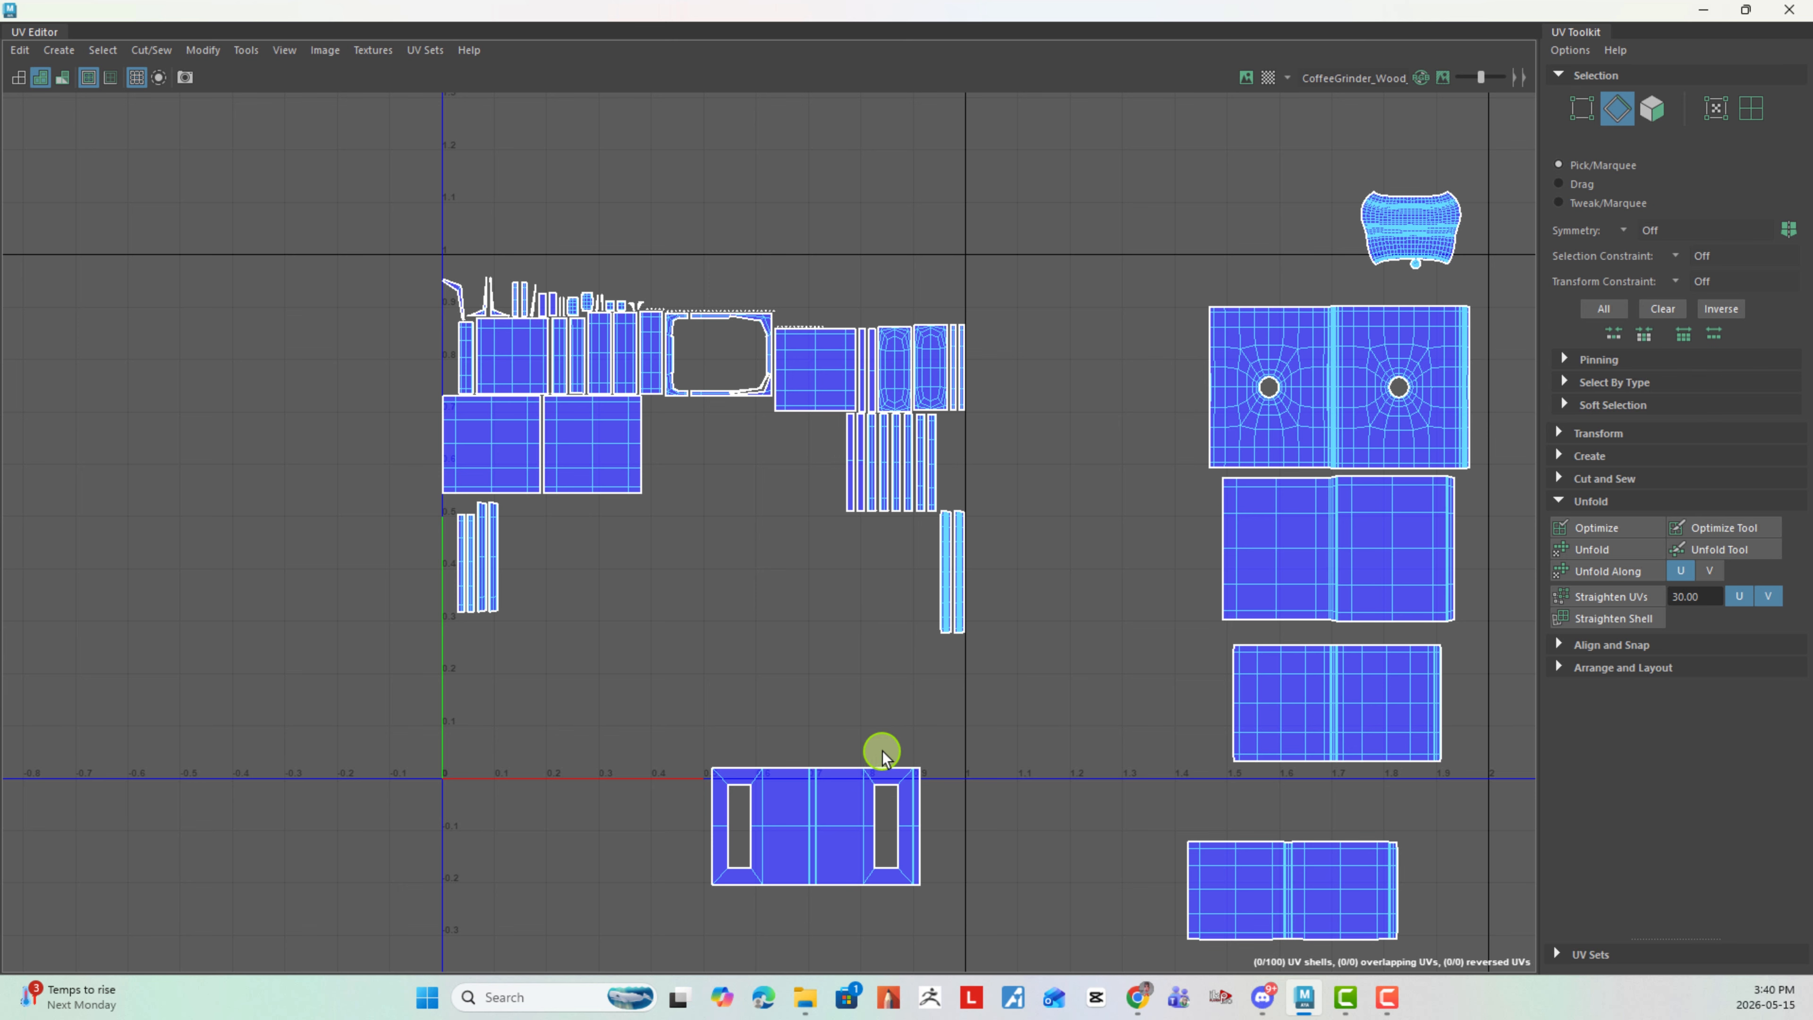
pyautogui.moveTo(904, 787); pyautogui.dragTo(906, 775)
pyautogui.click(841, 745)
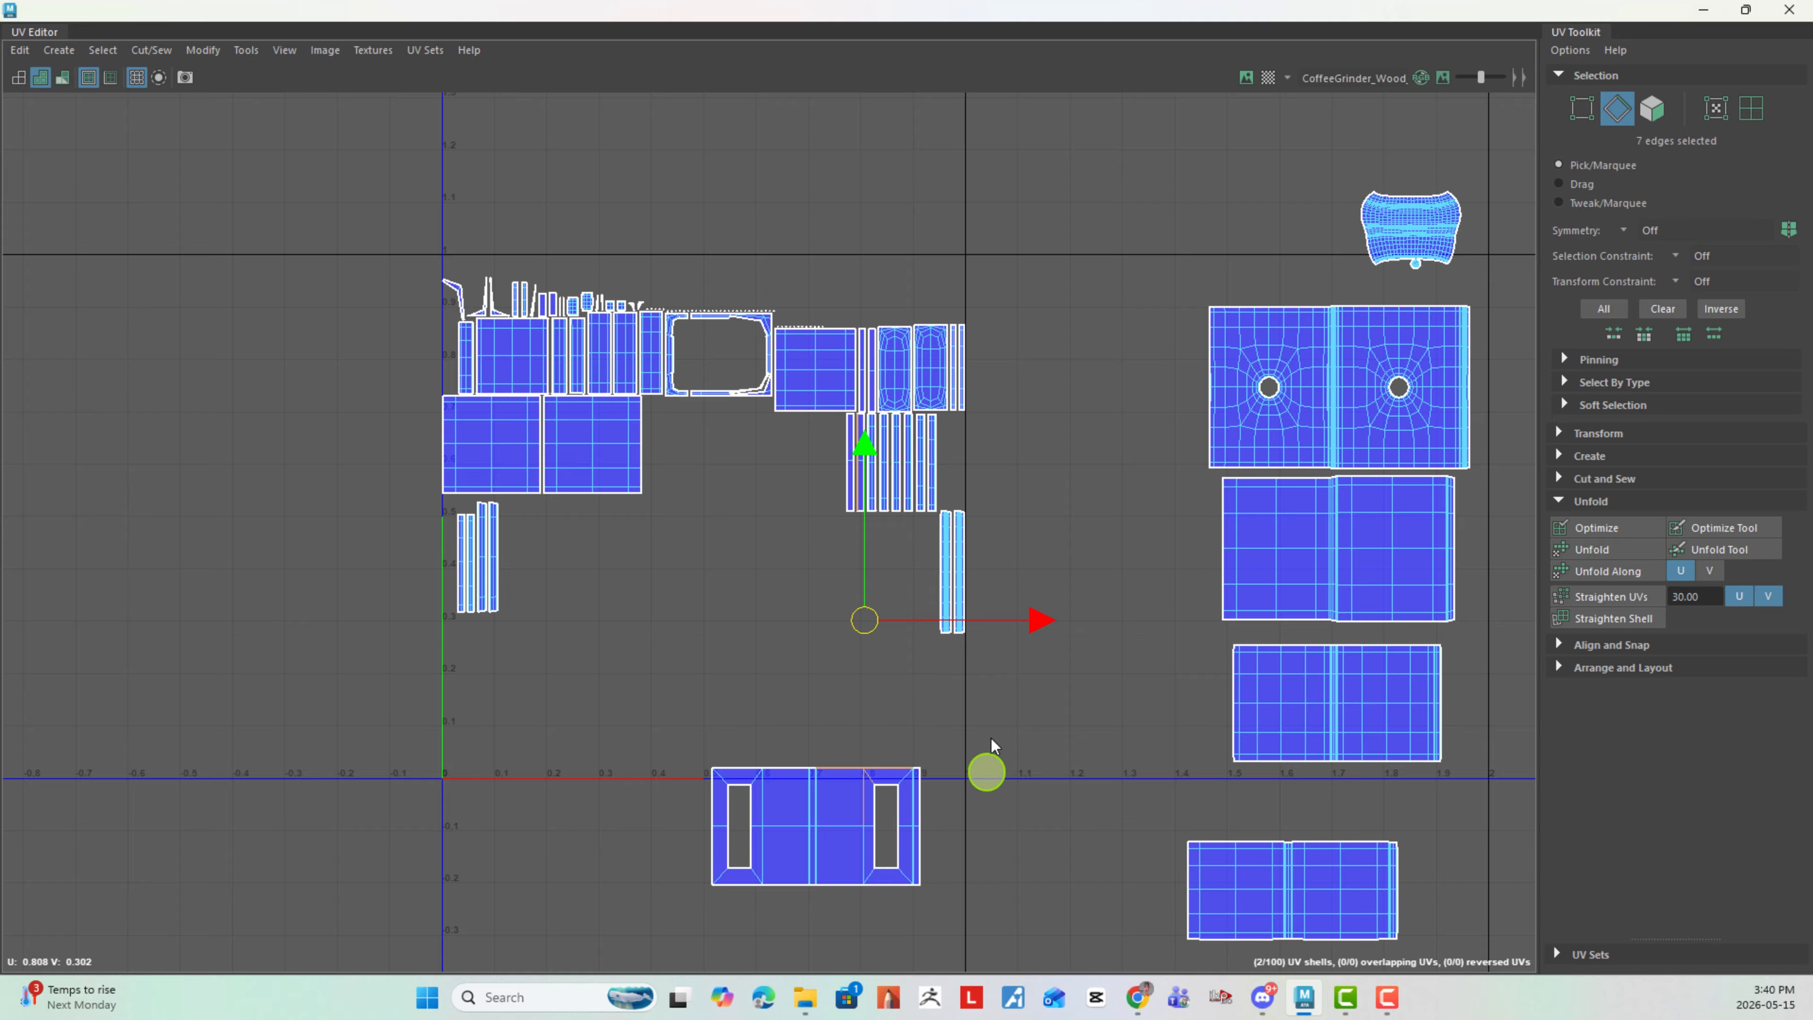
pyautogui.keyDown('shift'); pyautogui.moveTo(992, 740); pyautogui.dragTo(992, 686, button='right'); pyautogui.keyUp('shift')
pyautogui.moveTo(888, 913); pyautogui.dragTo(907, 907)
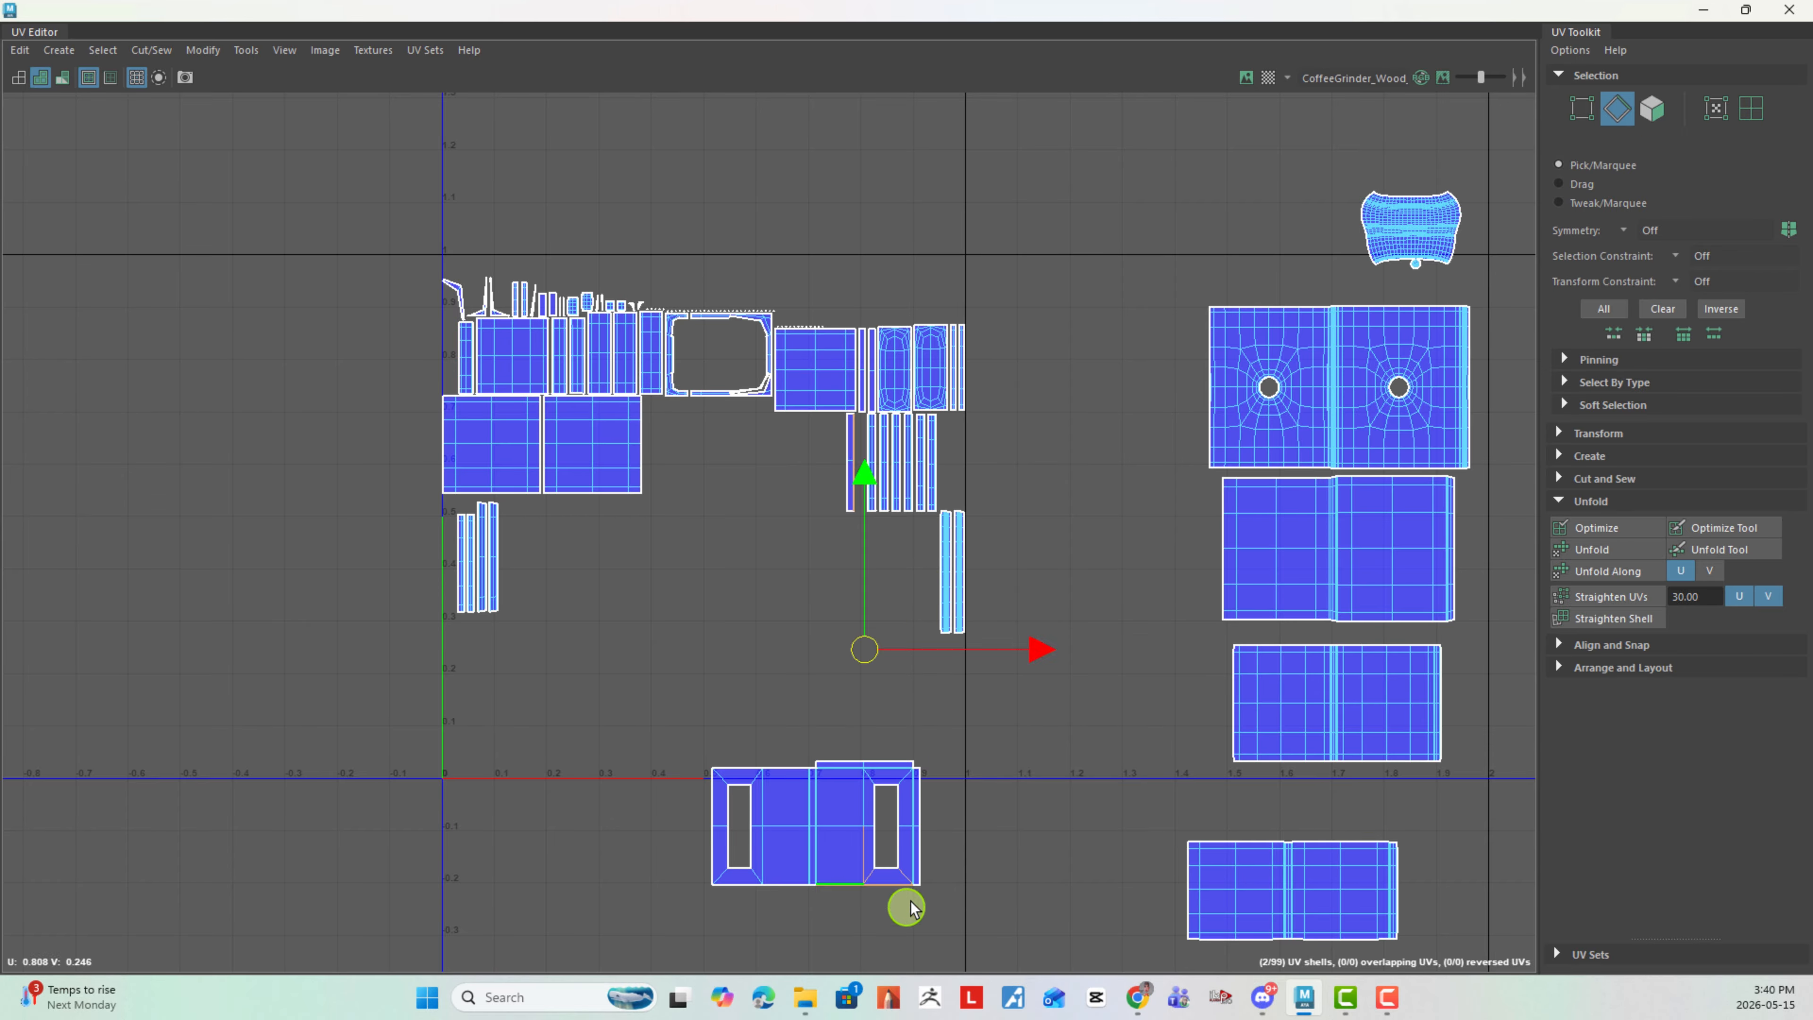
pyautogui.keyDown('shift'); pyautogui.moveTo(997, 814); pyautogui.dragTo(1000, 684, button='right'); pyautogui.keyUp('shift')
# - Move the joined rectangular-hole shell from the tile's lower boundary to the open space up beside the curved shell, outside the tile
pyautogui.scroll(-2, 1039, 772)
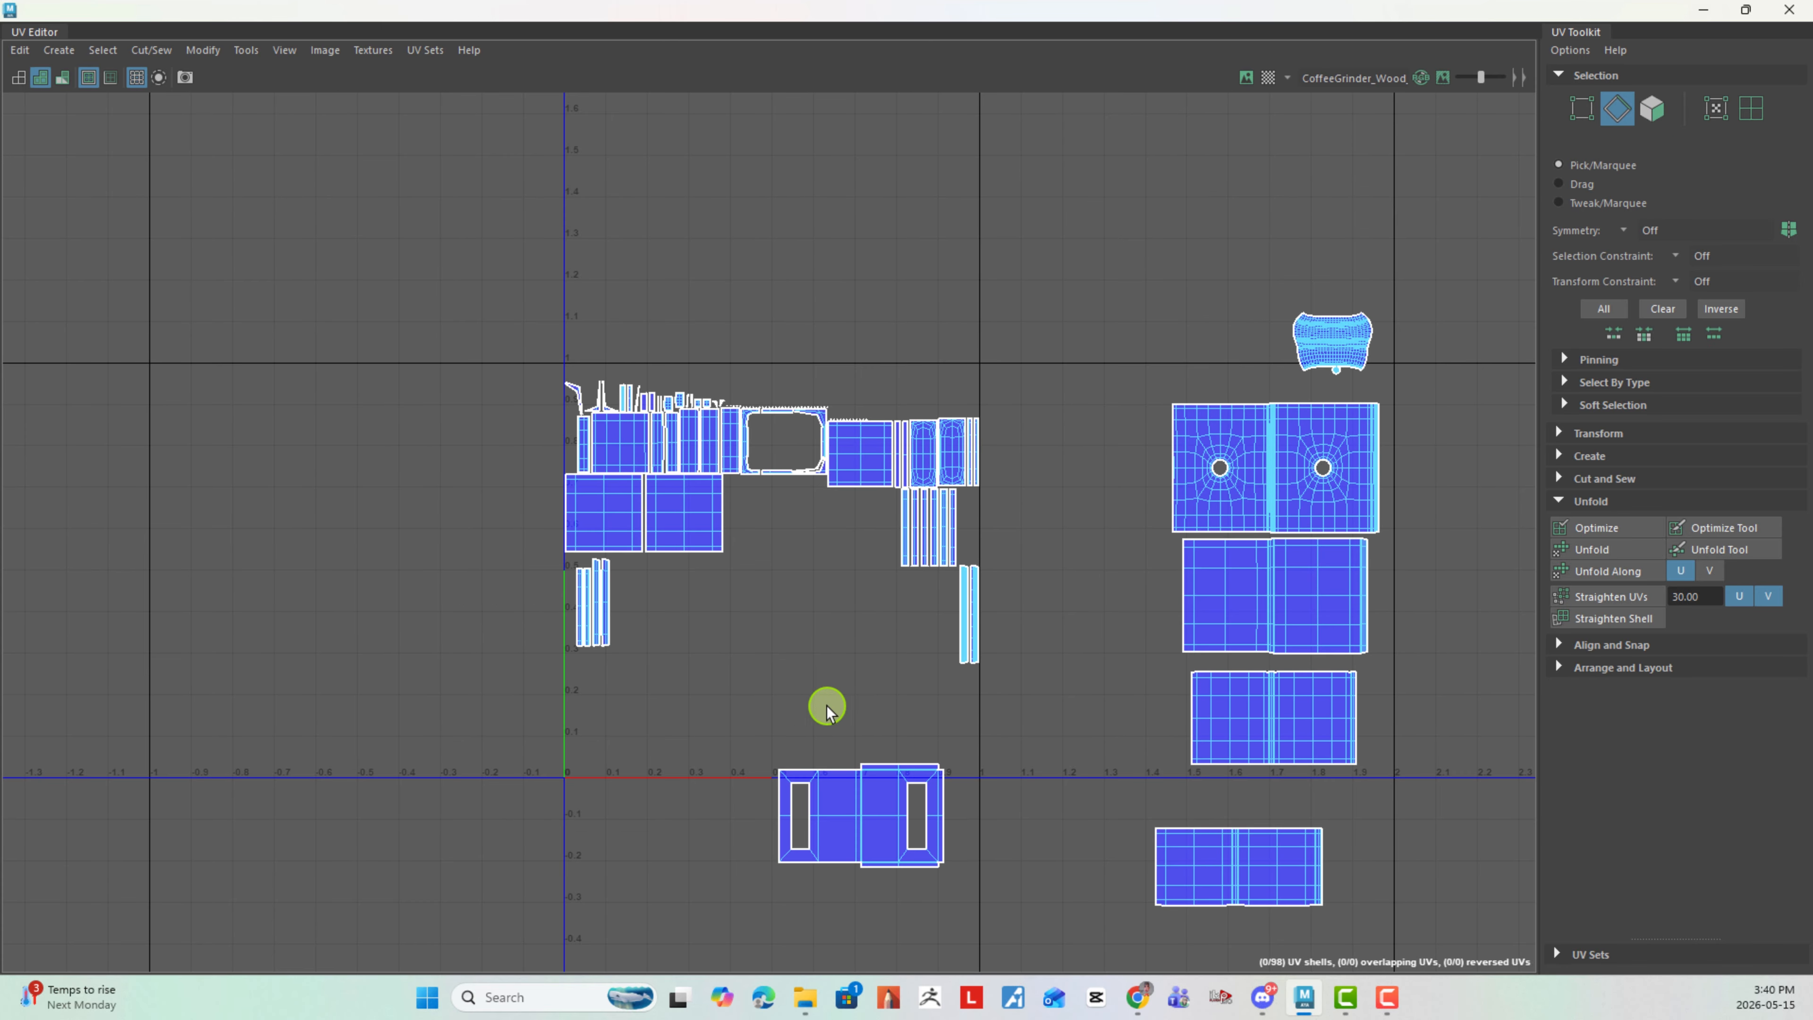
pyautogui.keyDown('alt'); pyautogui.moveTo(825, 707); pyautogui.dragTo(739, 672, button='middle'); pyautogui.keyUp('alt')
pyautogui.moveTo(774, 695); pyautogui.dragTo(733, 669, button='right')
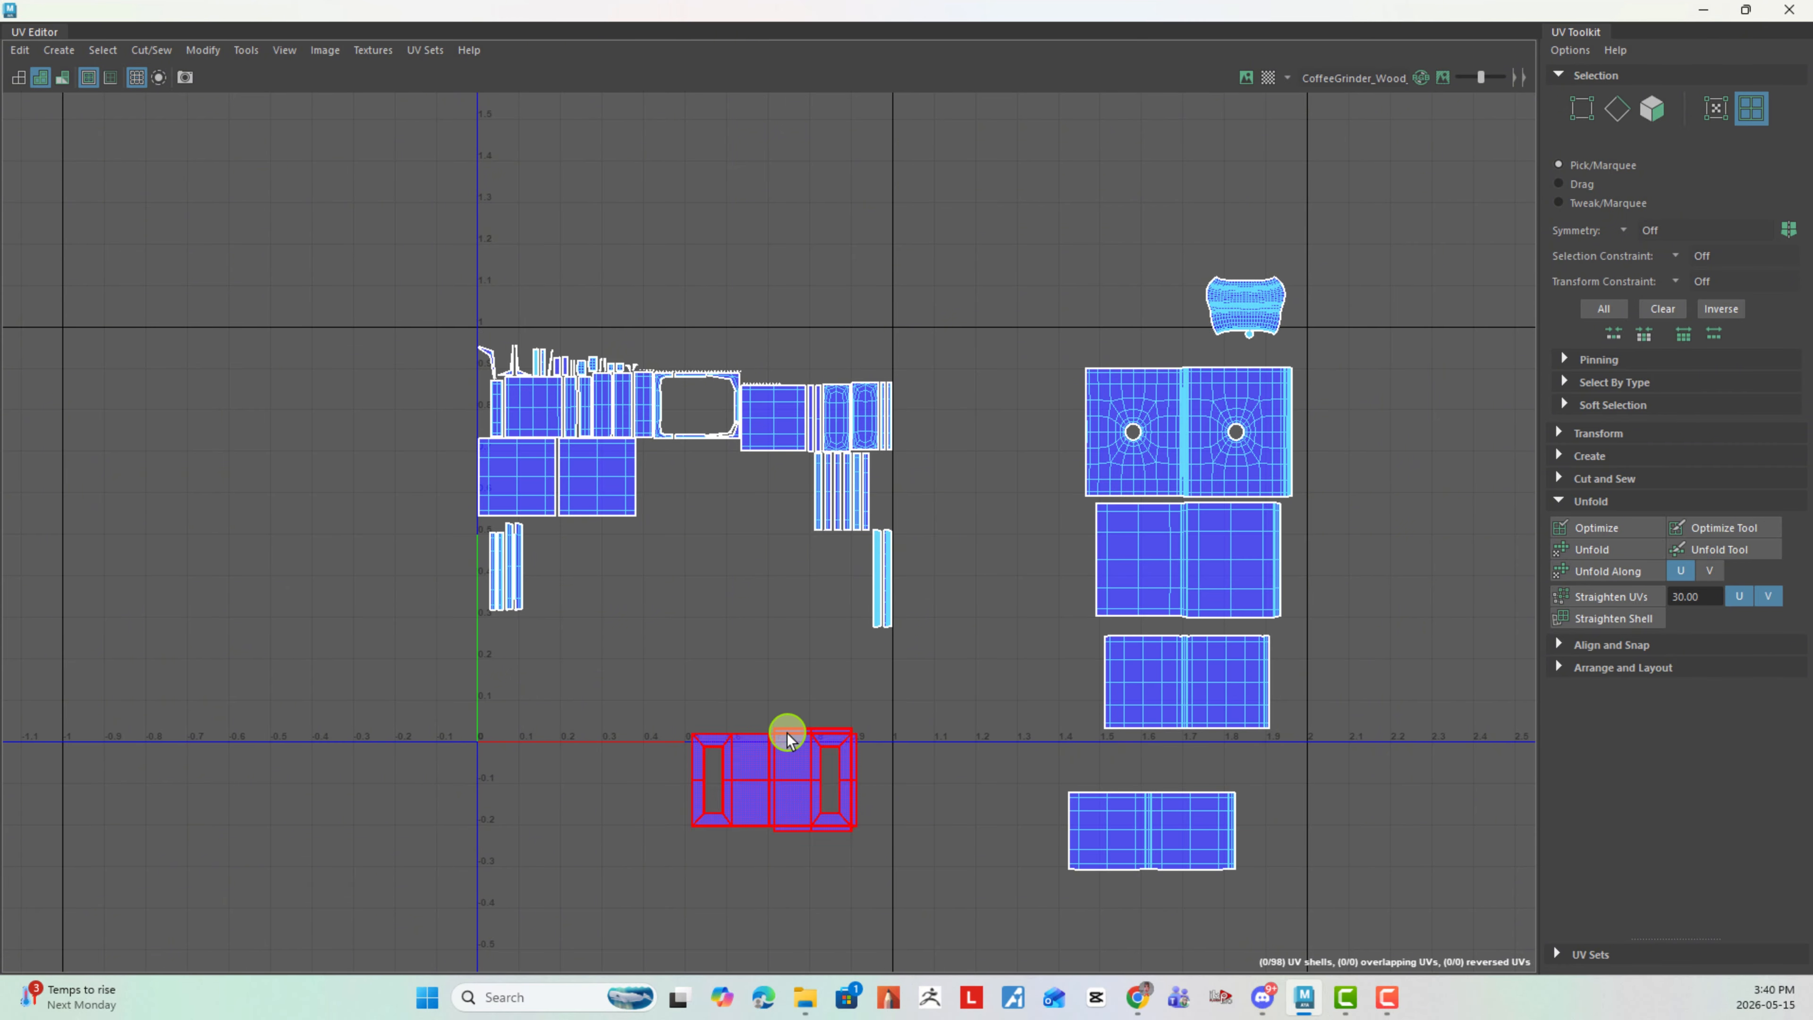
pyautogui.click(778, 775)
pyautogui.moveTo(778, 775); pyautogui.dragTo(1072, 272)
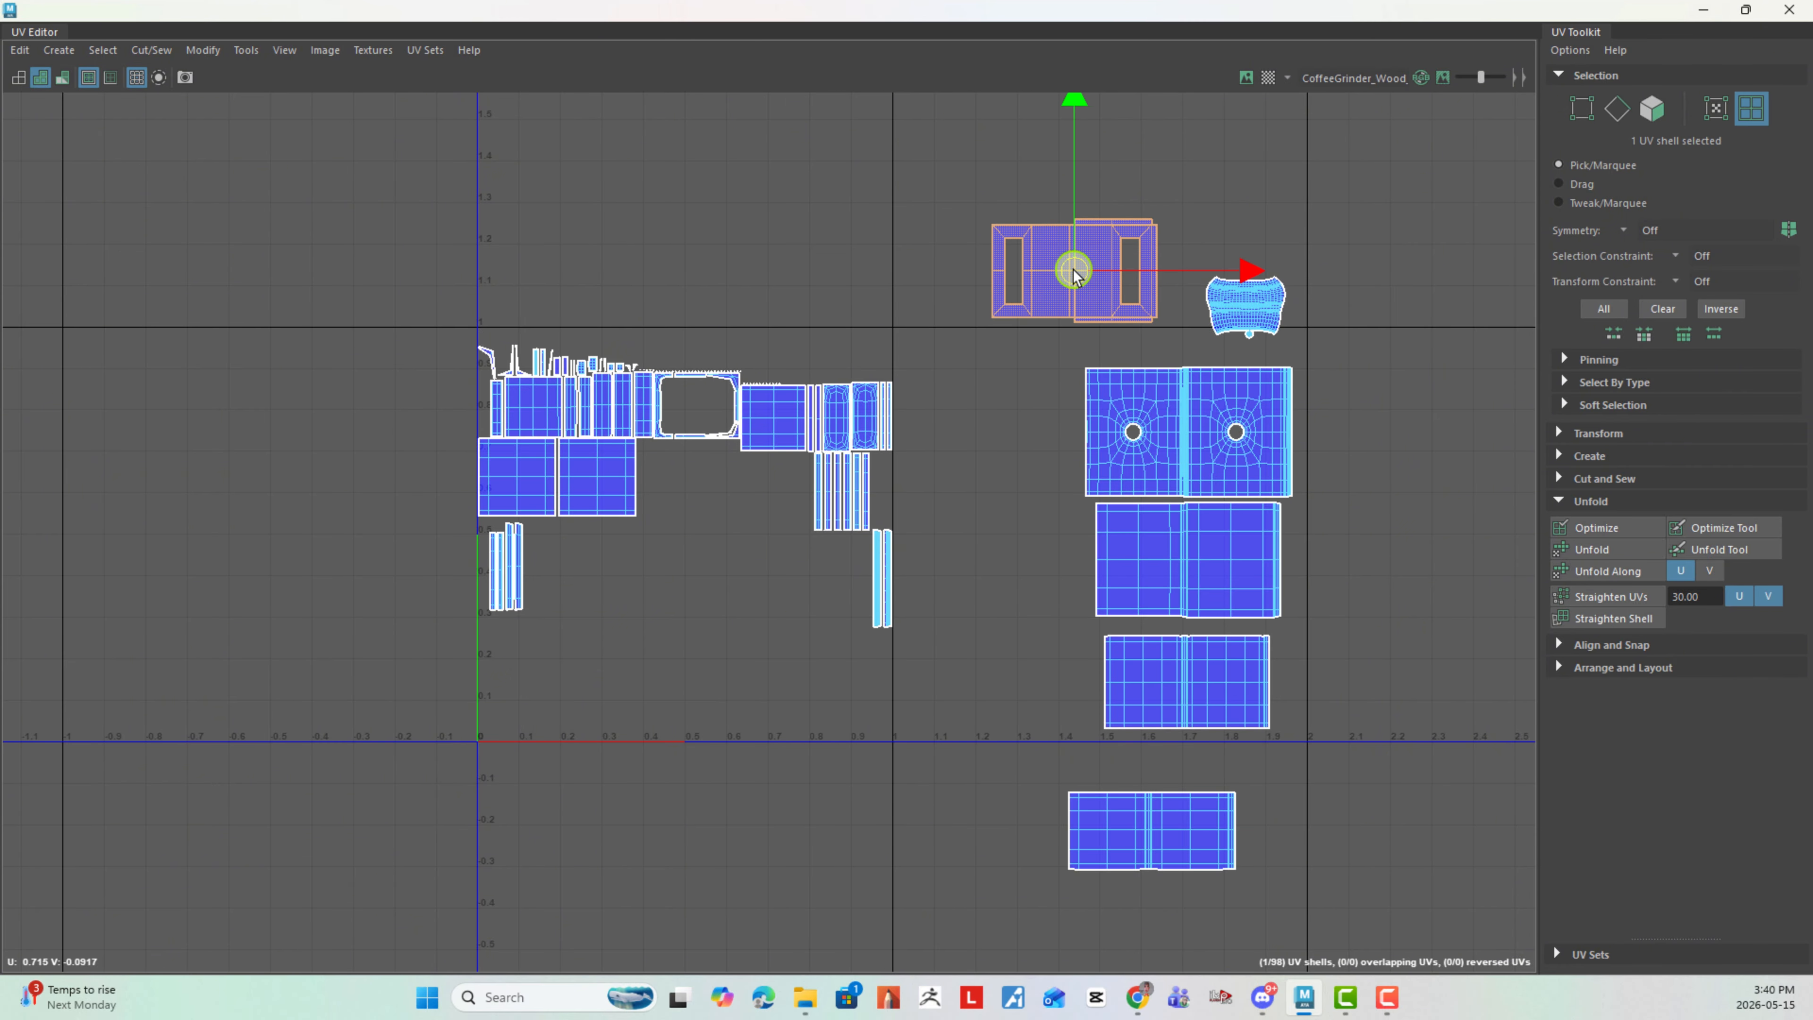
pyautogui.click(822, 235)
pyautogui.scroll(-1, 682, 263)
pyautogui.keyDown('alt'); pyautogui.moveTo(739, 268); pyautogui.dragTo(801, 272, button='middle'); pyautogui.keyUp('alt')
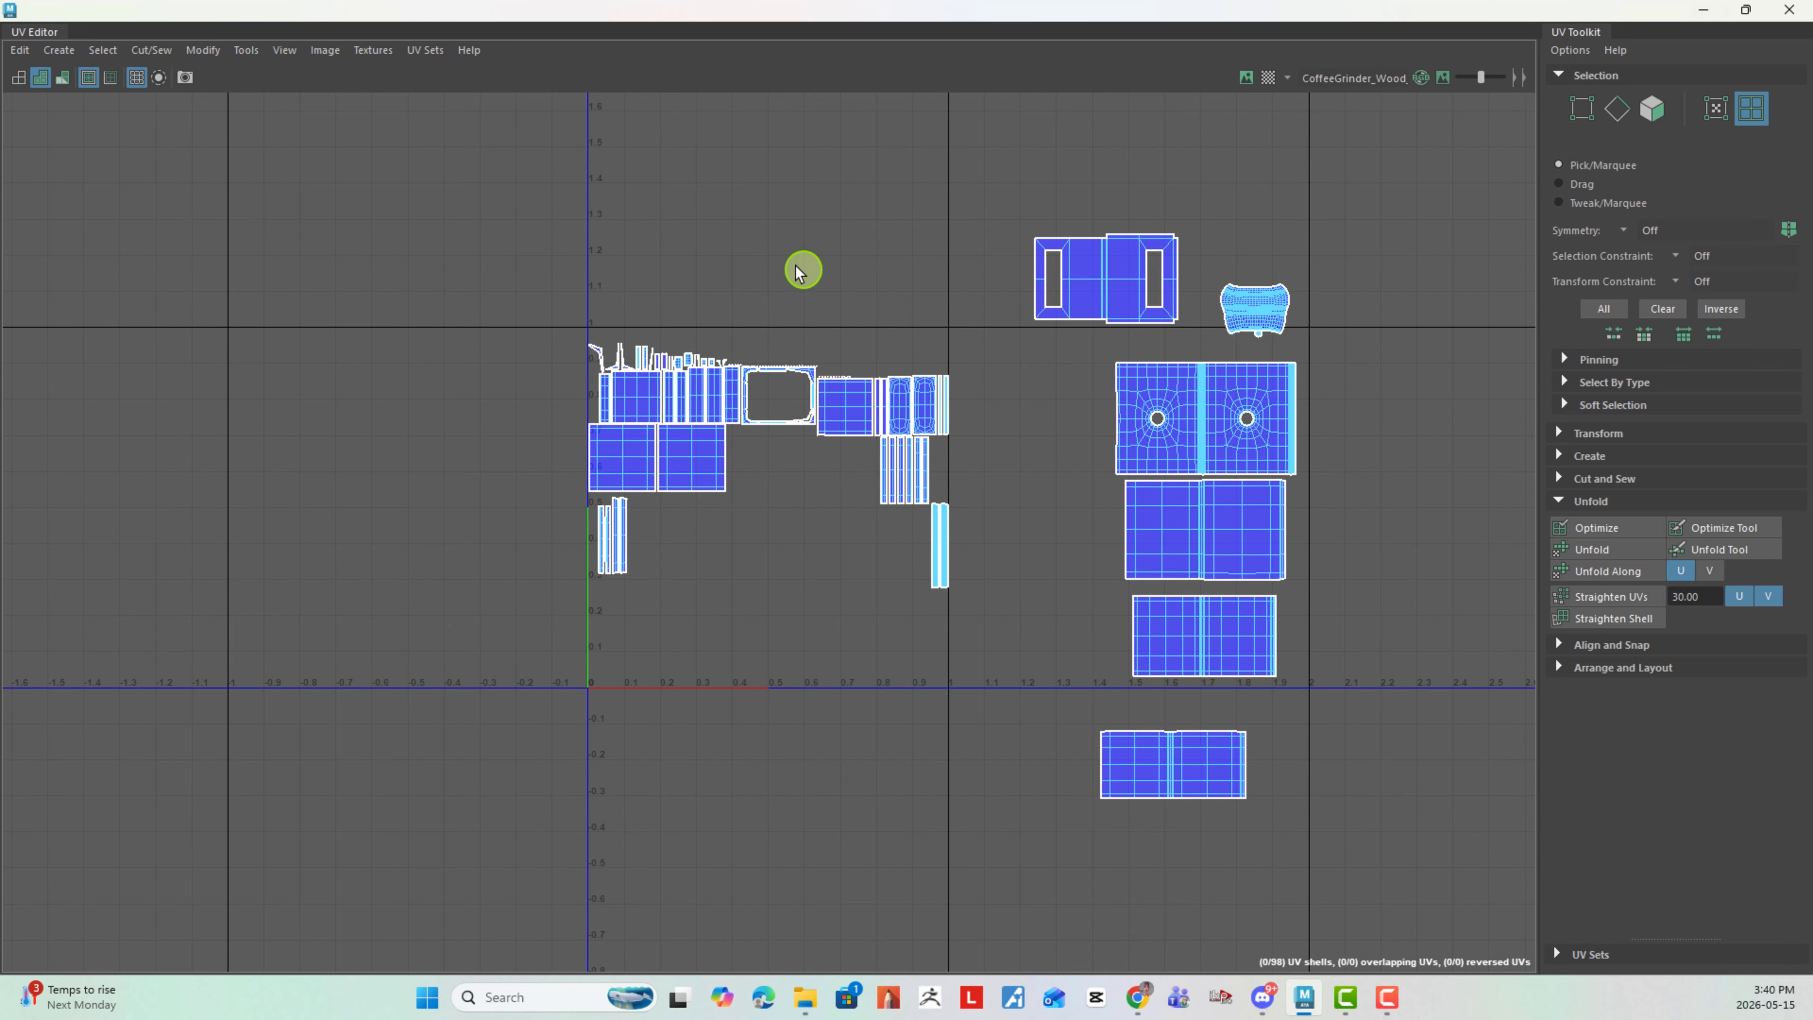
pyautogui.keyDown('alt'); pyautogui.moveTo(807, 269); pyautogui.dragTo(1152, 427, button='right'); pyautogui.keyUp('alt')
pyautogui.keyDown('alt'); pyautogui.moveTo(567, 332); pyautogui.dragTo(1089, 542, button='right'); pyautogui.keyUp('alt')
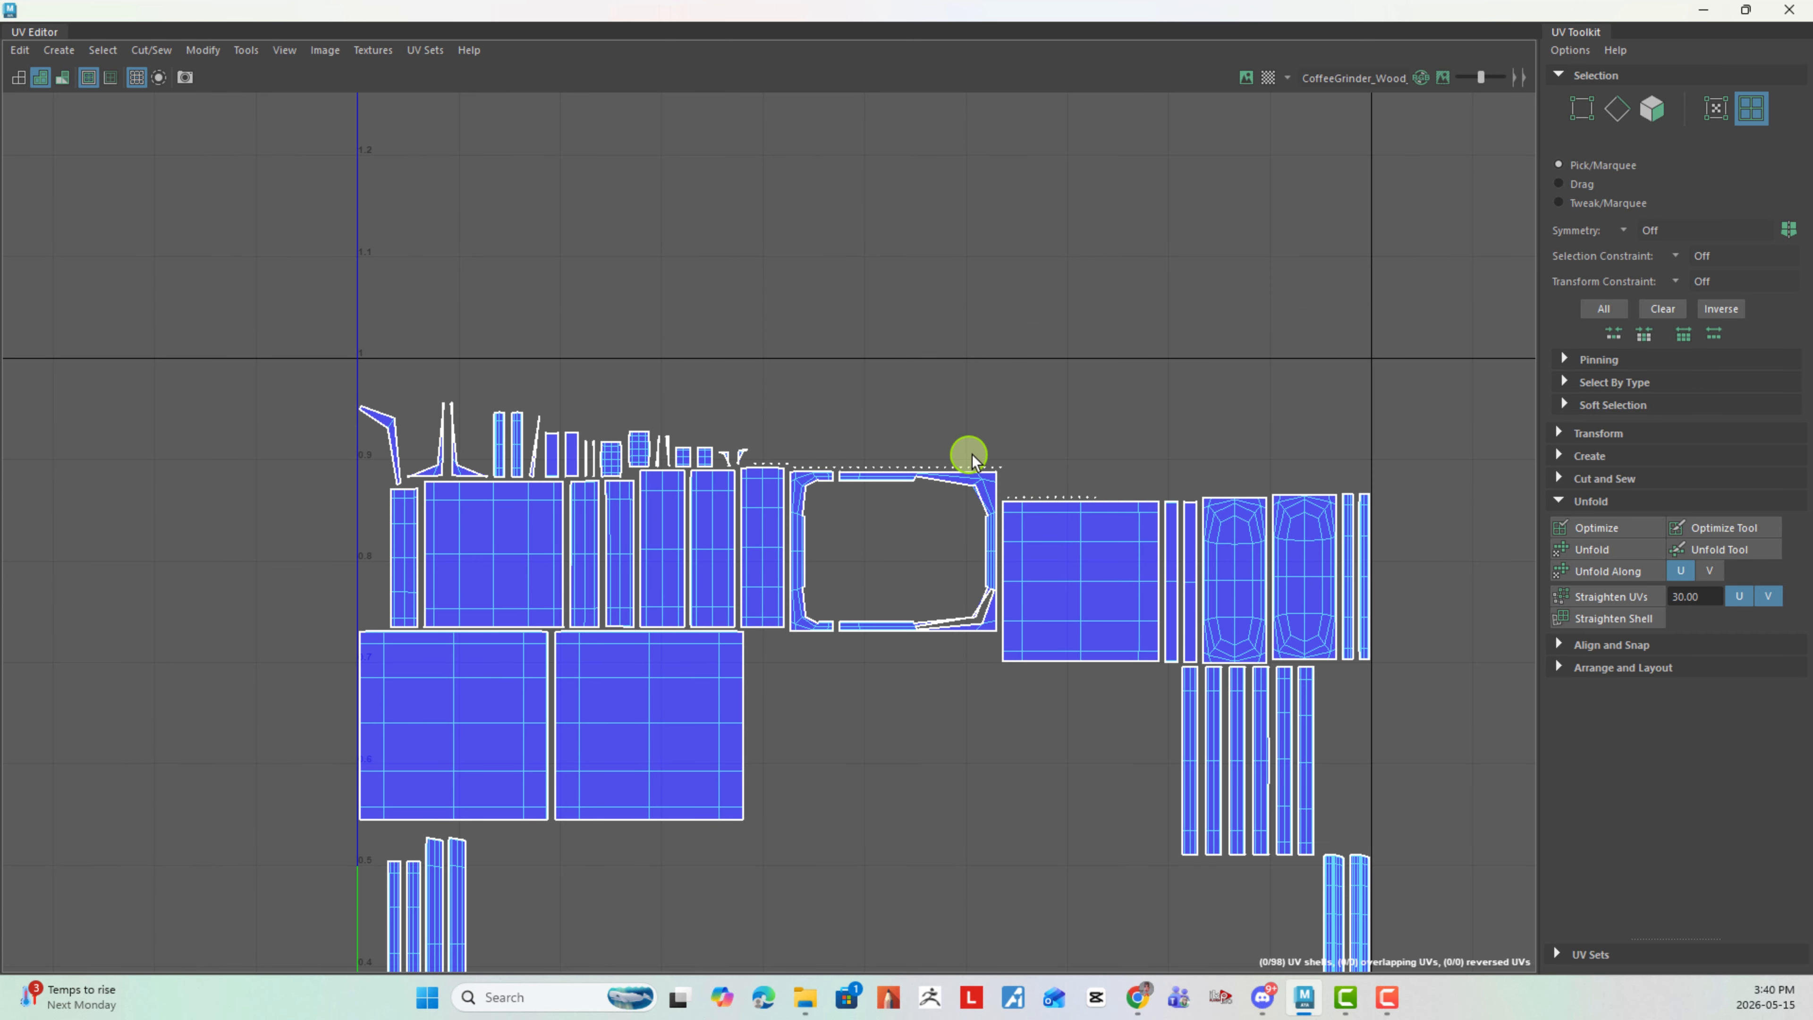
pyautogui.keyDown('alt'); pyautogui.moveTo(971, 436); pyautogui.dragTo(928, 429, button='right'); pyautogui.keyUp('alt')
pyautogui.keyDown('alt'); pyautogui.moveTo(989, 410); pyautogui.dragTo(692, 302, button='middle'); pyautogui.keyUp('alt')
pyautogui.keyDown('alt'); pyautogui.moveTo(974, 410); pyautogui.dragTo(684, 377, button='right'); pyautogui.keyUp('alt')
pyautogui.keyDown('alt'); pyautogui.moveTo(684, 376); pyautogui.dragTo(735, 314, button='middle'); pyautogui.keyUp('alt')
pyautogui.keyDown('alt'); pyautogui.moveTo(884, 392); pyautogui.dragTo(693, 421, button='right'); pyautogui.keyUp('alt')
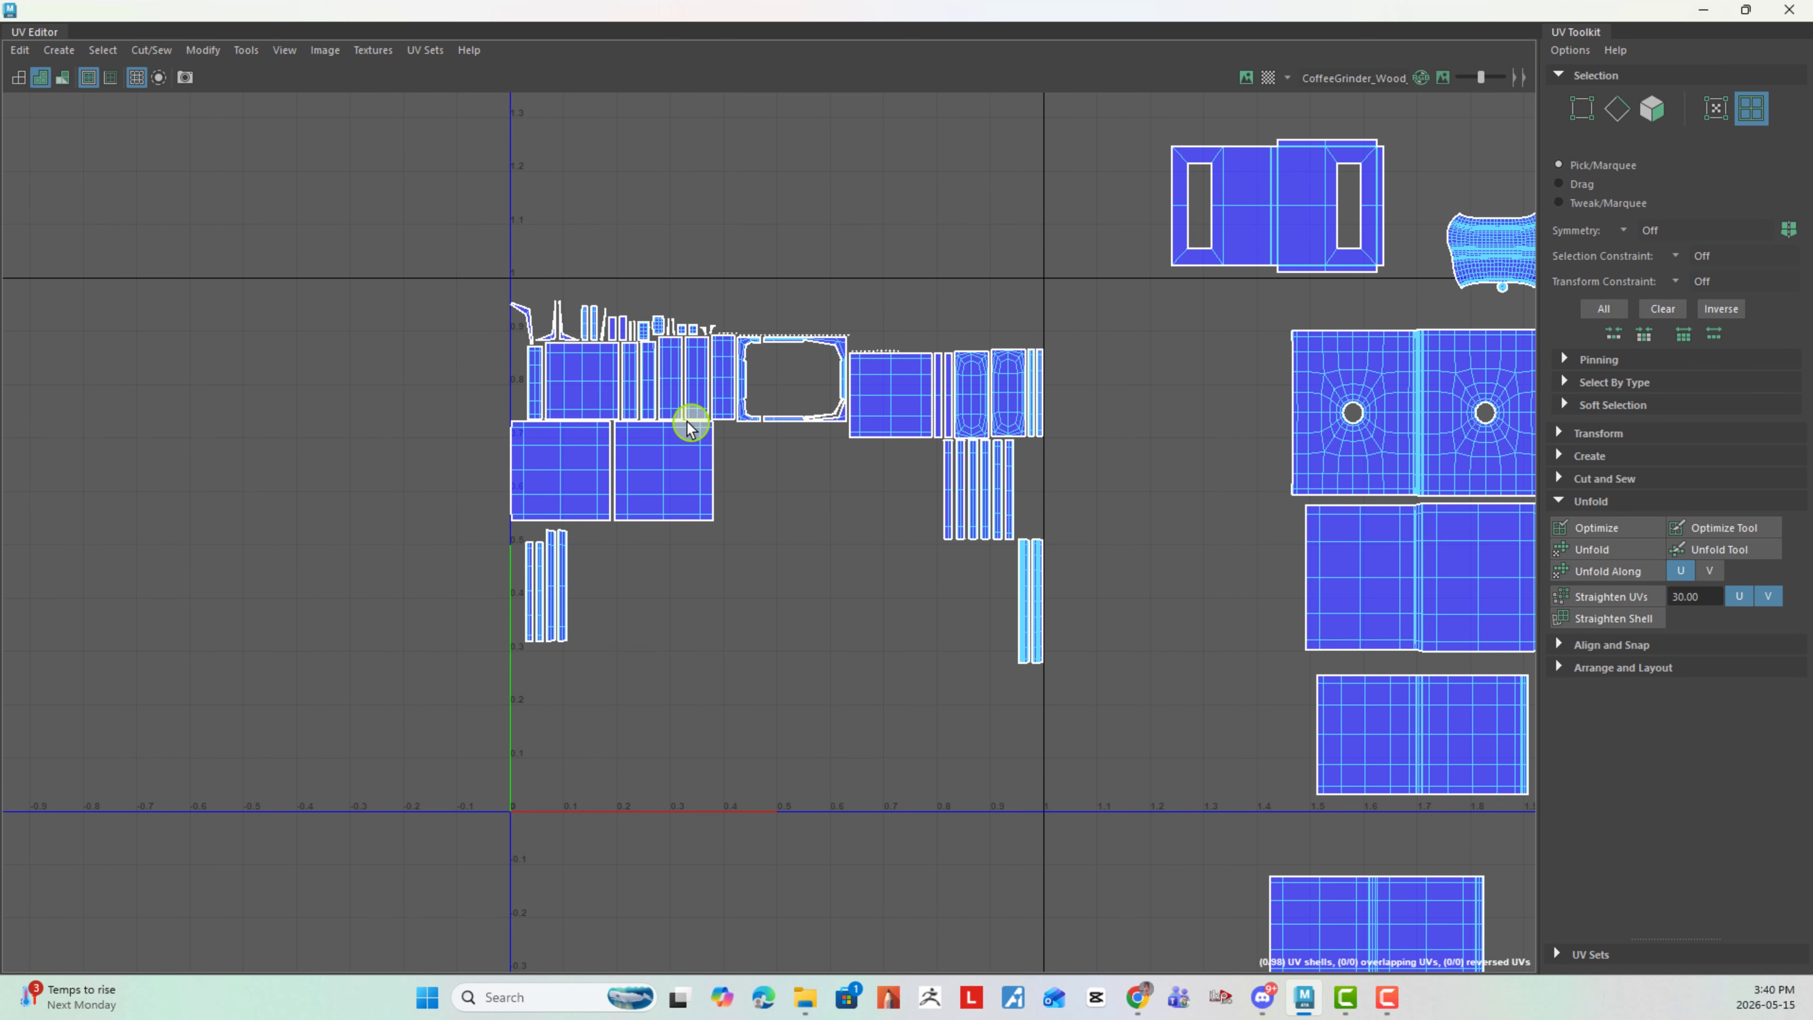
pyautogui.keyDown('alt'); pyautogui.moveTo(692, 421); pyautogui.dragTo(594, 413, button='middle'); pyautogui.keyUp('alt')
pyautogui.keyDown('alt'); pyautogui.moveTo(762, 437); pyautogui.dragTo(480, 333, button='middle'); pyautogui.keyUp('alt')
pyautogui.keyDown('alt'); pyautogui.moveTo(814, 432); pyautogui.dragTo(707, 437, button='right'); pyautogui.keyUp('alt')
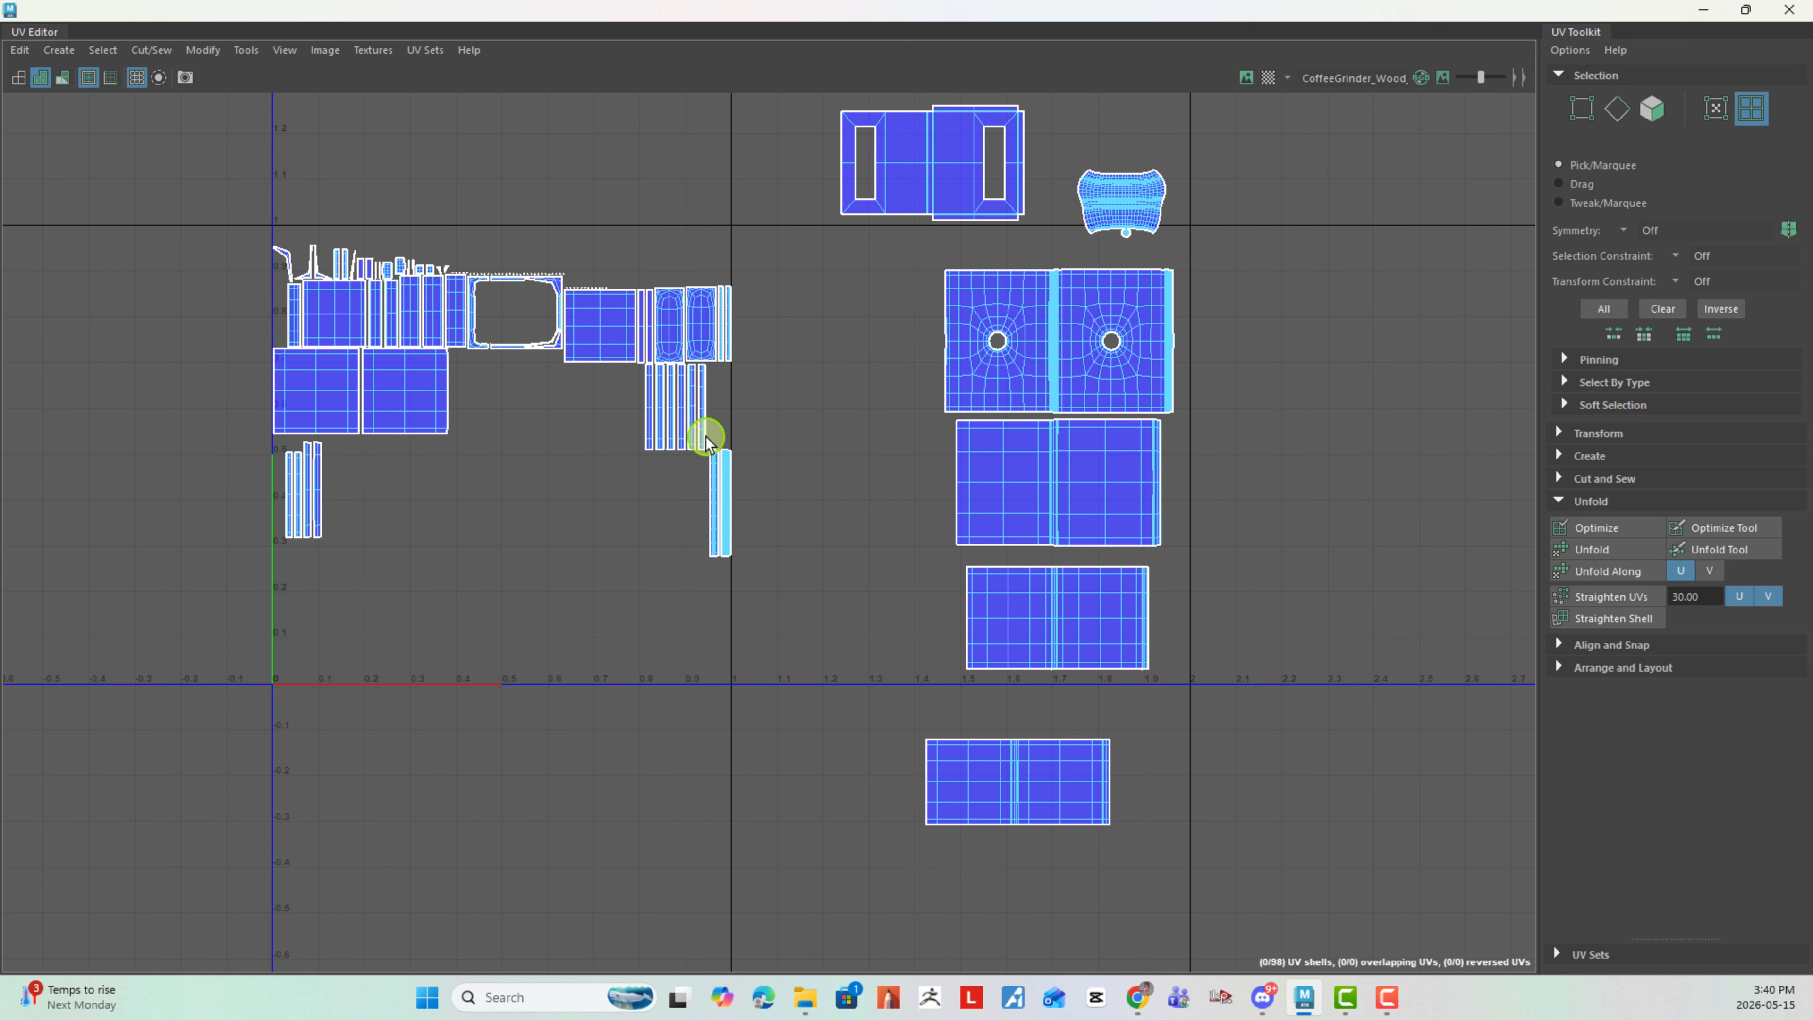
# - Move the lowest finished two-panel shell up directly beneath the column of finished shells
pyautogui.keyDown('alt'); pyautogui.moveTo(1053, 400); pyautogui.dragTo(982, 431, button='middle'); pyautogui.keyUp('alt')
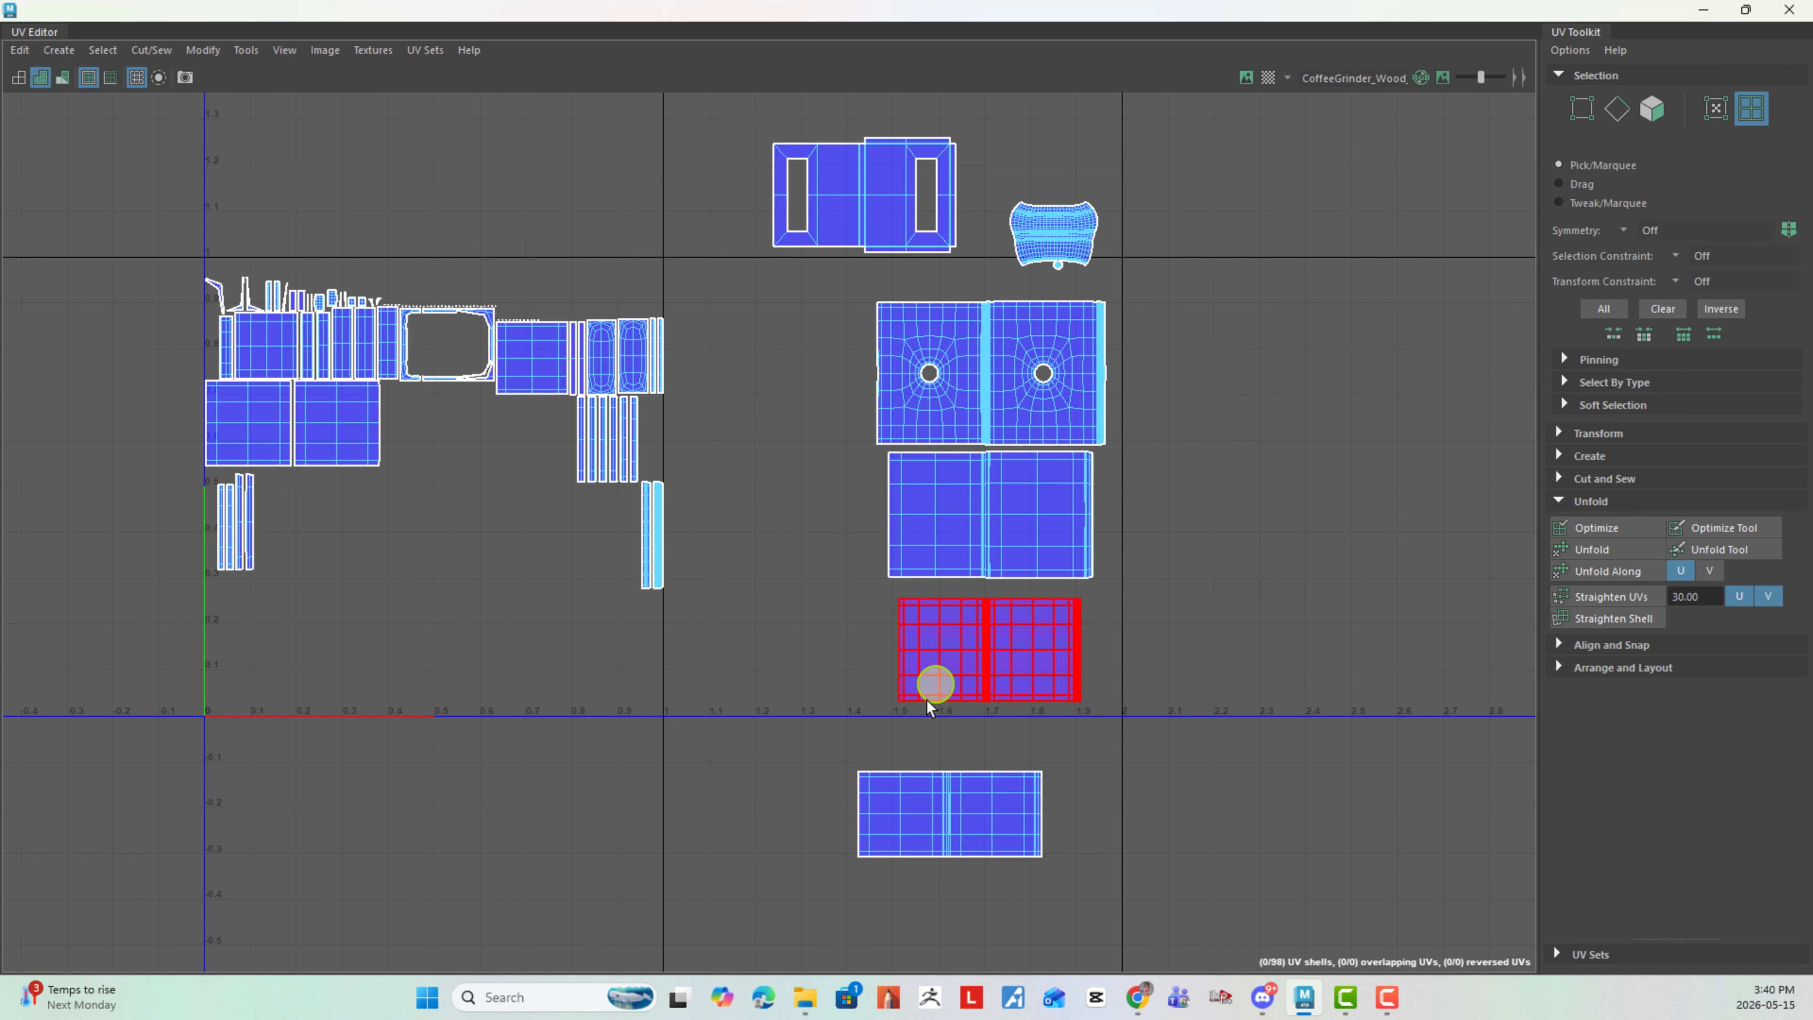
pyautogui.click(951, 811)
pyautogui.moveTo(955, 818); pyautogui.dragTo(1003, 757)
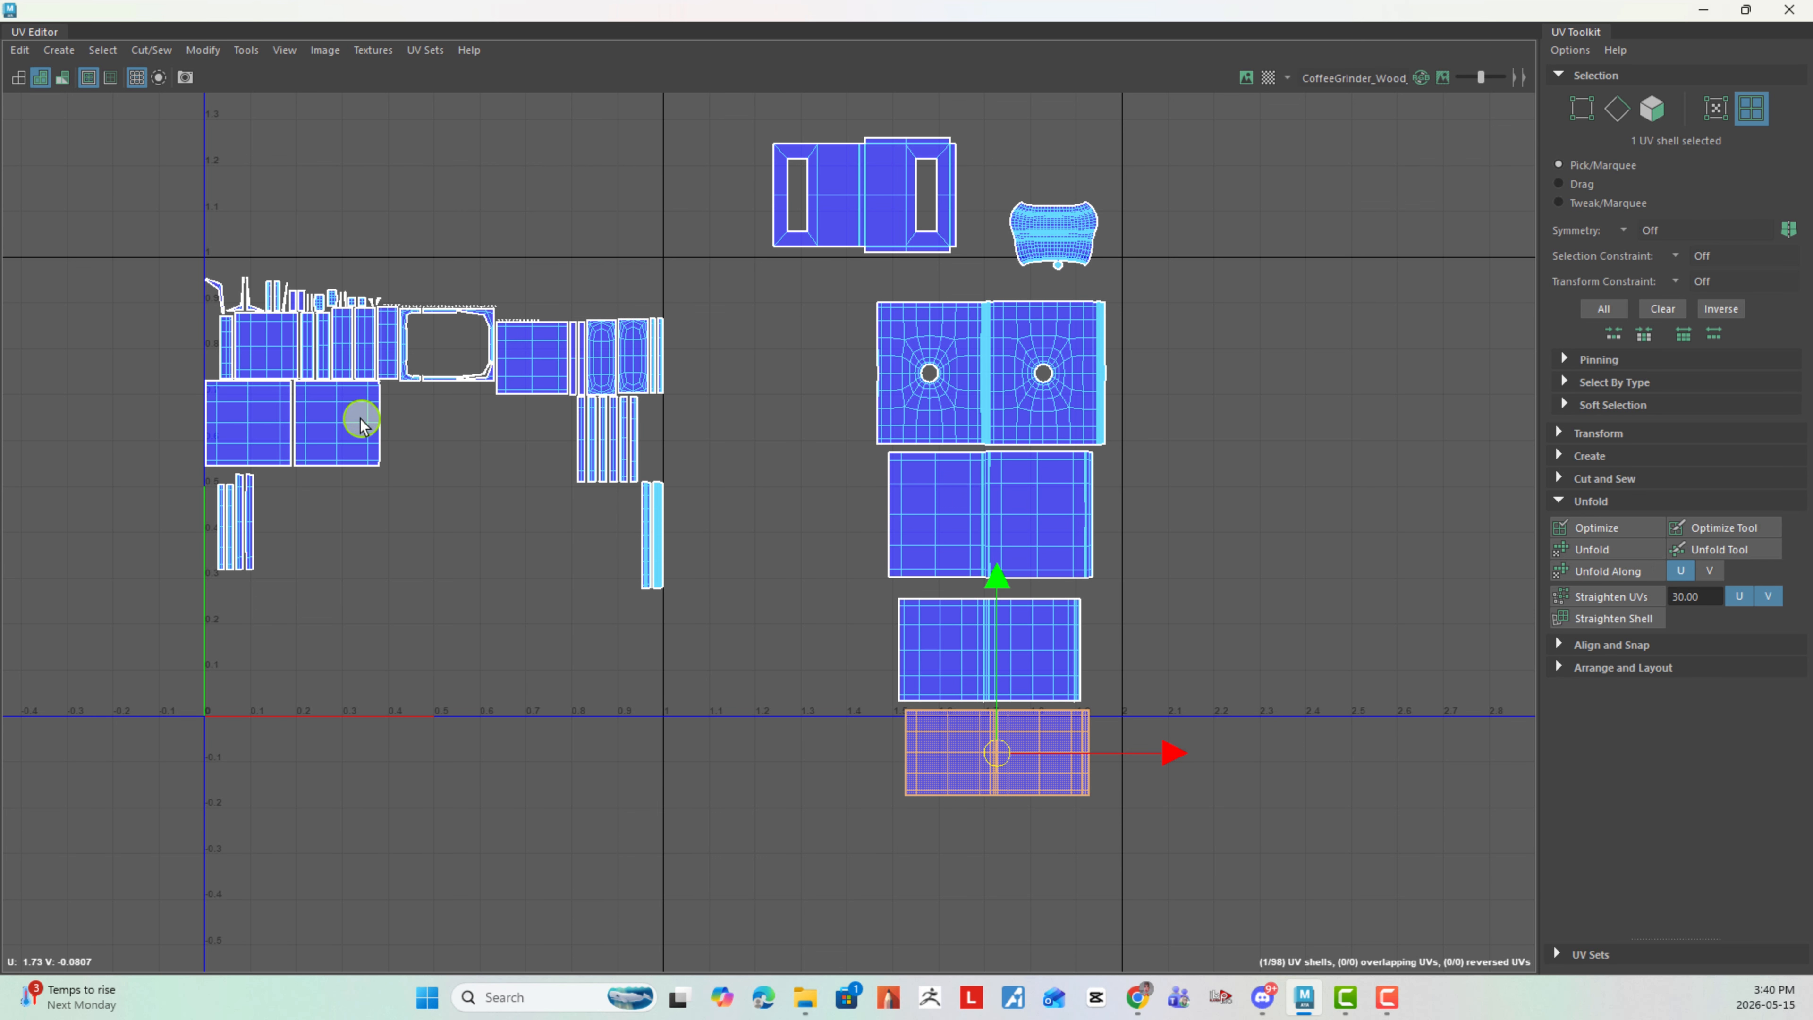
# - Move and sew a narrow strip onto the right edge of the right large square panel, and the other square panel onto that strip
pyautogui.keyDown('alt'); pyautogui.moveTo(427, 444); pyautogui.dragTo(794, 506, button='middle'); pyautogui.keyUp('alt')
pyautogui.keyDown('alt'); pyautogui.moveTo(794, 506); pyautogui.dragTo(1104, 557, button='right'); pyautogui.keyUp('alt')
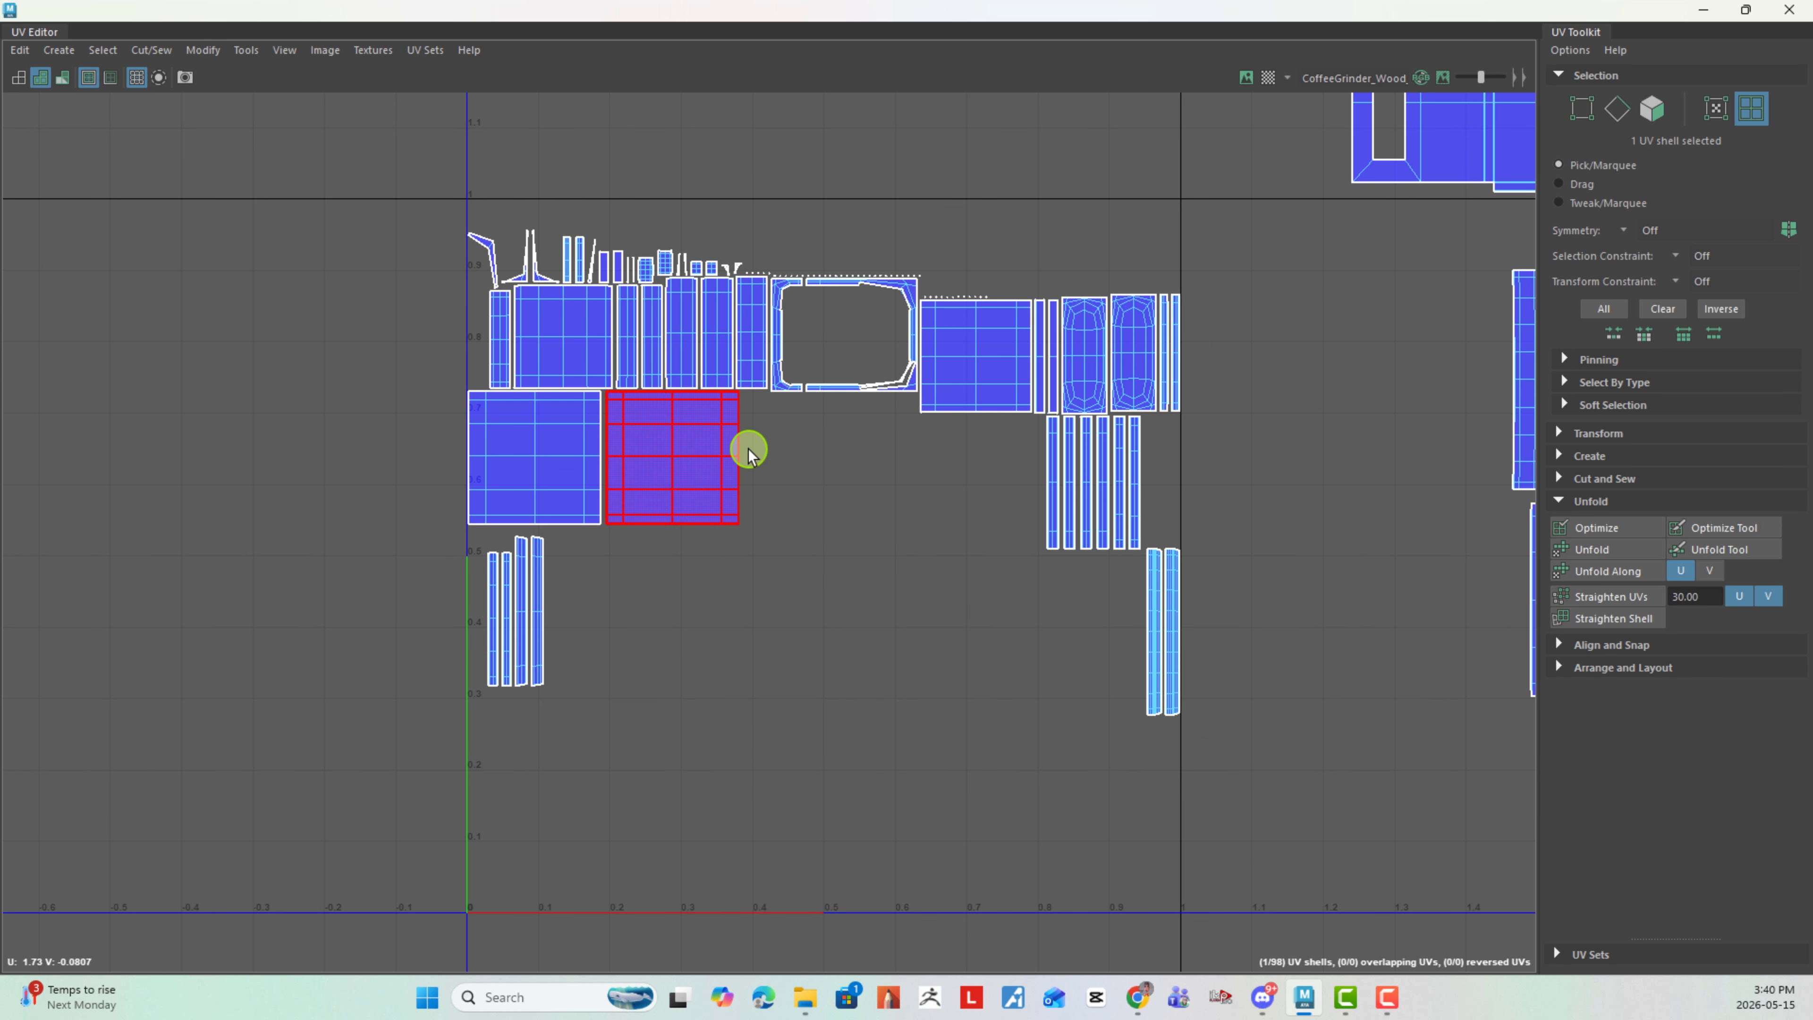
pyautogui.moveTo(748, 455); pyautogui.dragTo(722, 400, button='right')
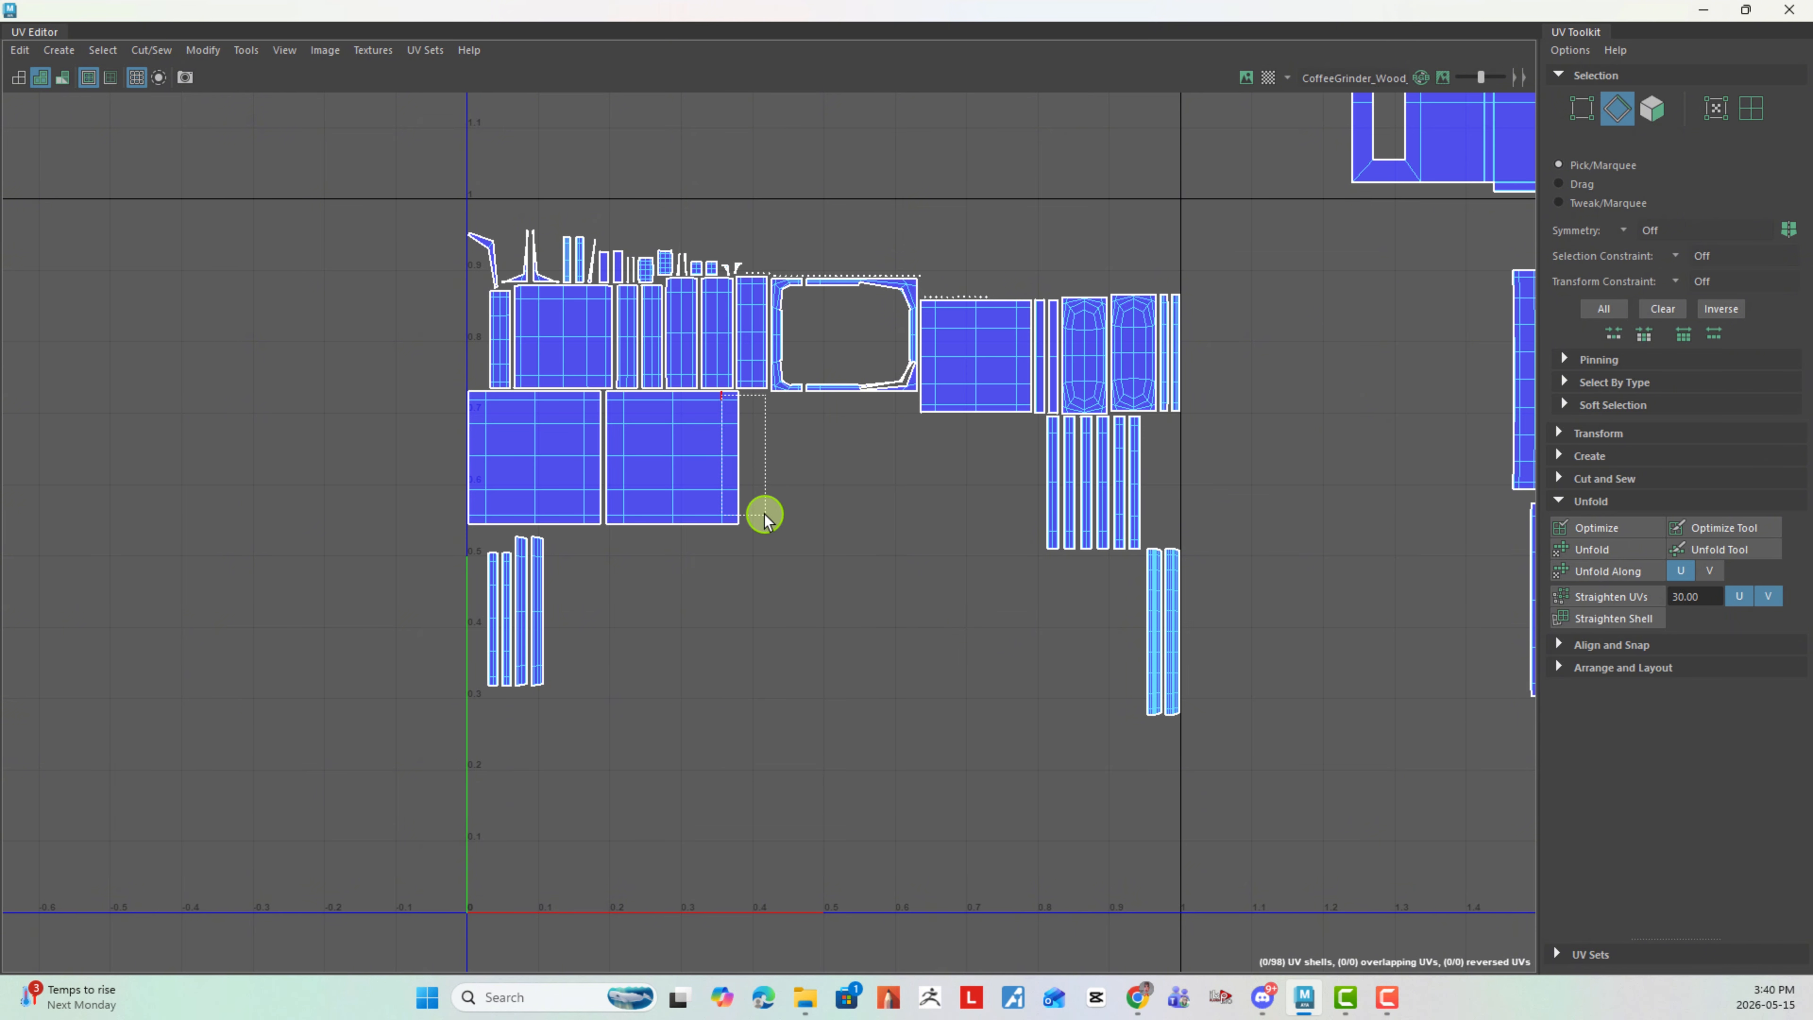
pyautogui.moveTo(764, 513); pyautogui.dragTo(789, 525)
pyautogui.hotkey('shift', 's')
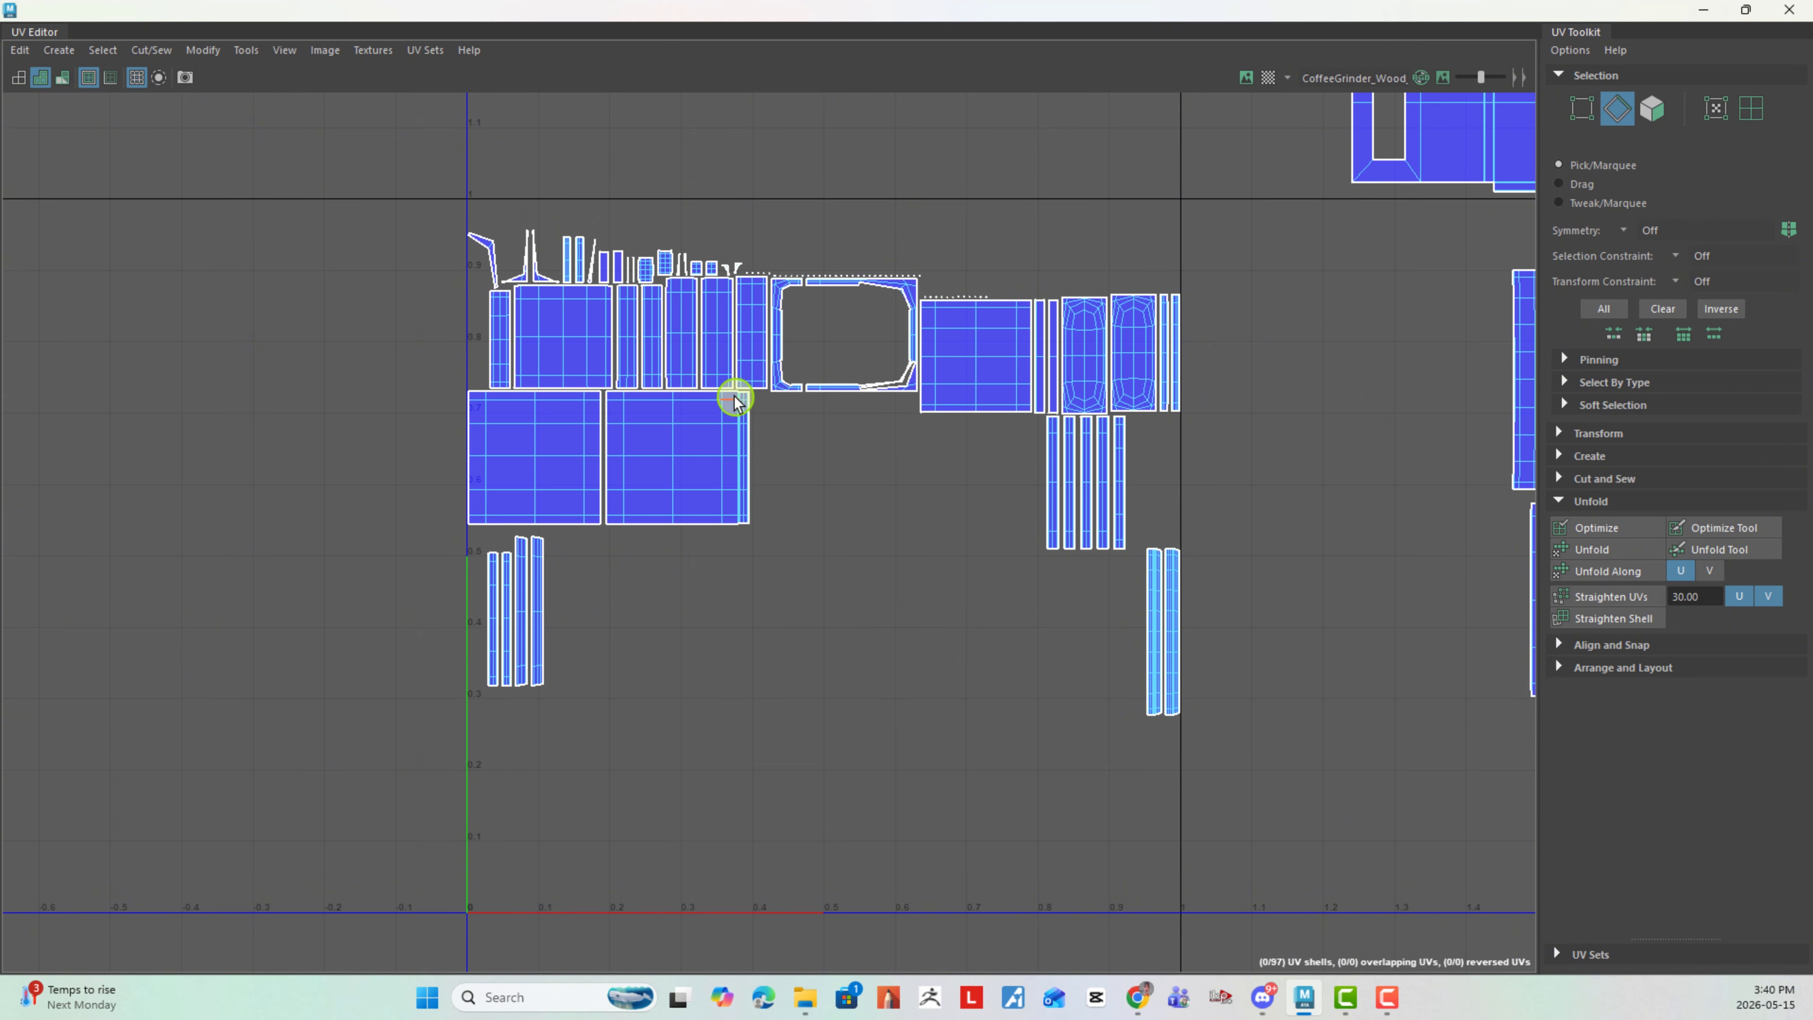
pyautogui.moveTo(791, 521); pyautogui.dragTo(794, 524)
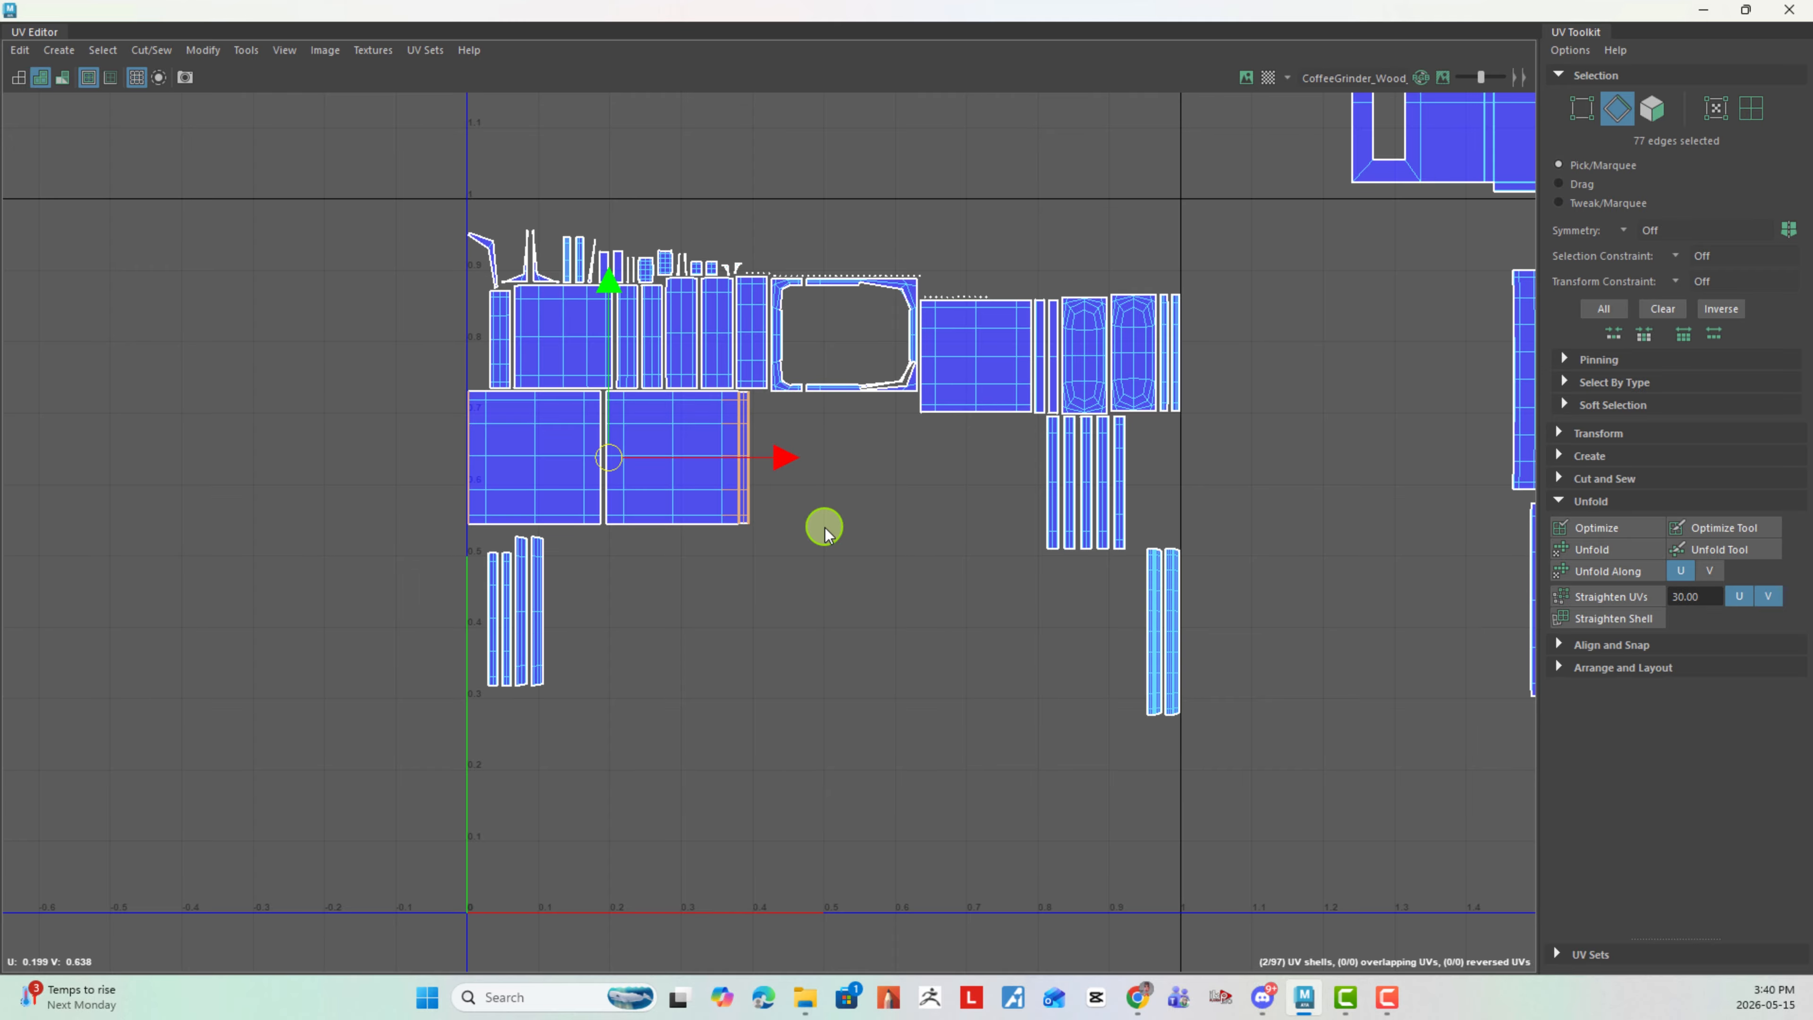
pyautogui.hotkey('shift', 's')
# - Rotate the newly joined square-panel shell about 90 degrees counterclockwise and place it between the tile and the finished-shell column
pyautogui.moveTo(802, 439); pyautogui.dragTo(755, 437, button='right')
pyautogui.click(755, 433)
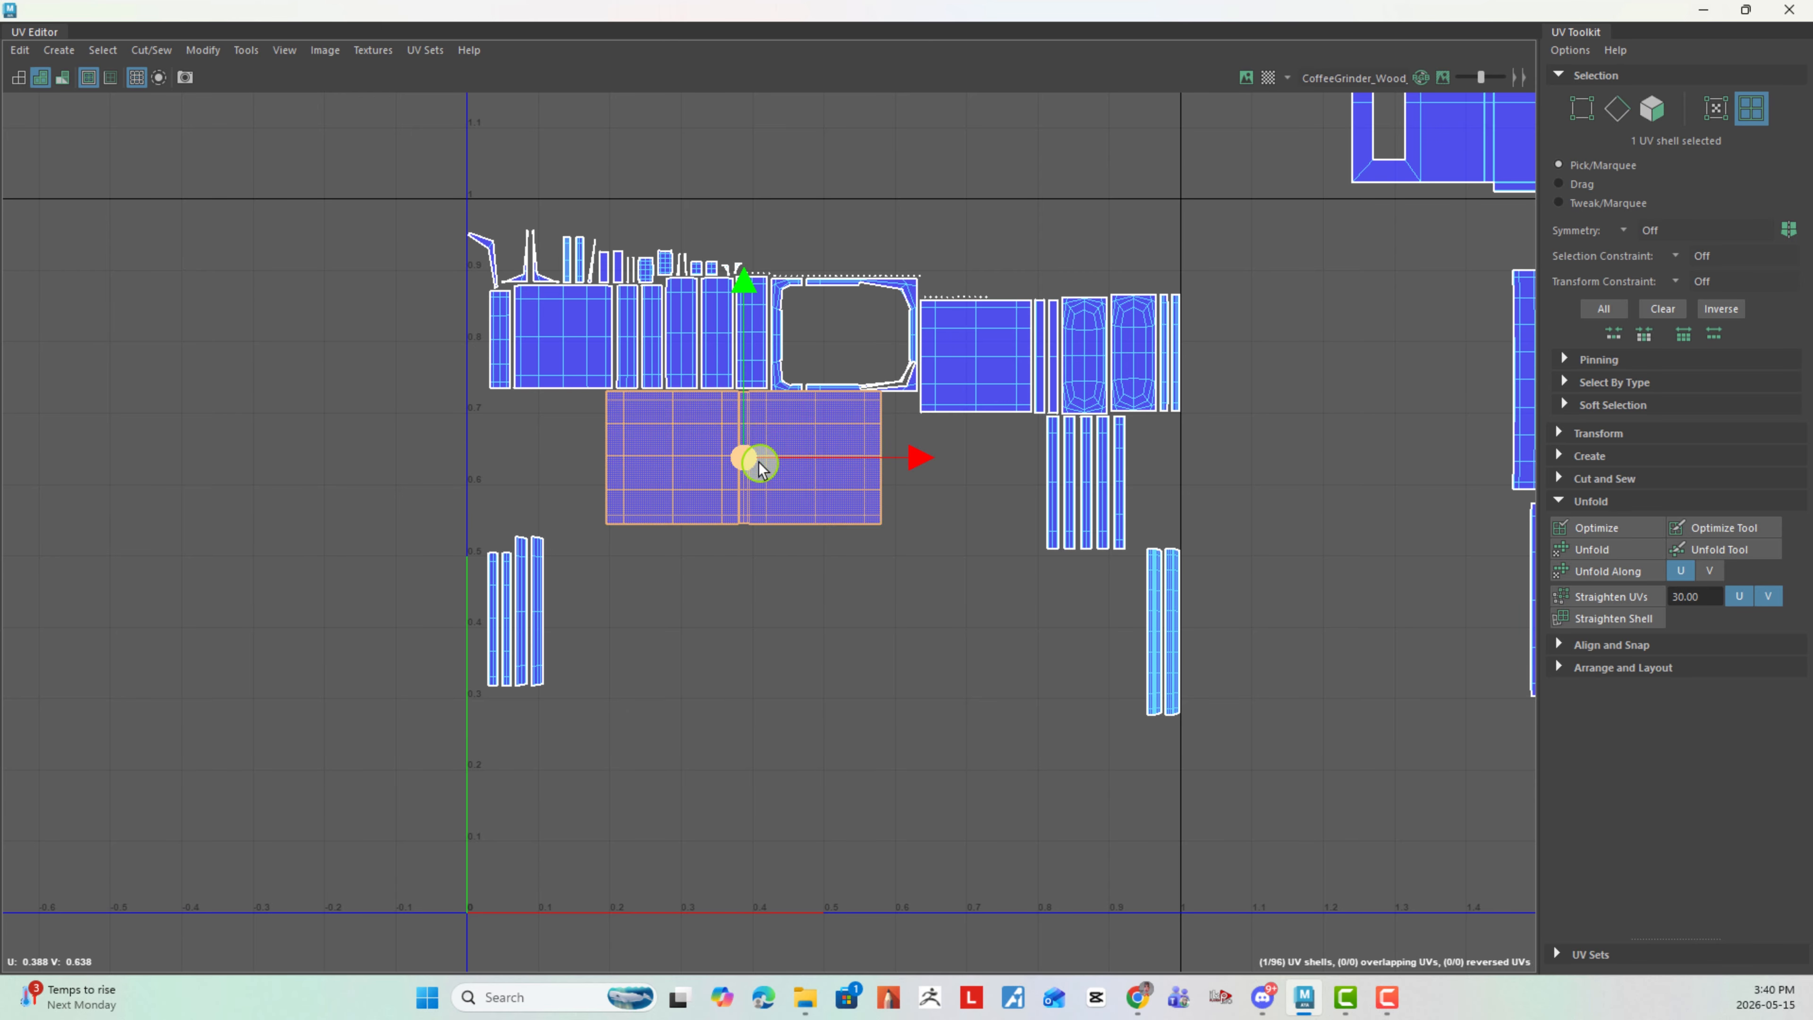
pyautogui.moveTo(752, 456); pyautogui.dragTo(822, 798)
pyautogui.scroll(-3, 1149, 642)
pyautogui.keyDown('alt'); pyautogui.moveTo(770, 535); pyautogui.dragTo(481, 471, button='middle'); pyautogui.keyUp('alt')
pyautogui.scroll(-2, 859, 536)
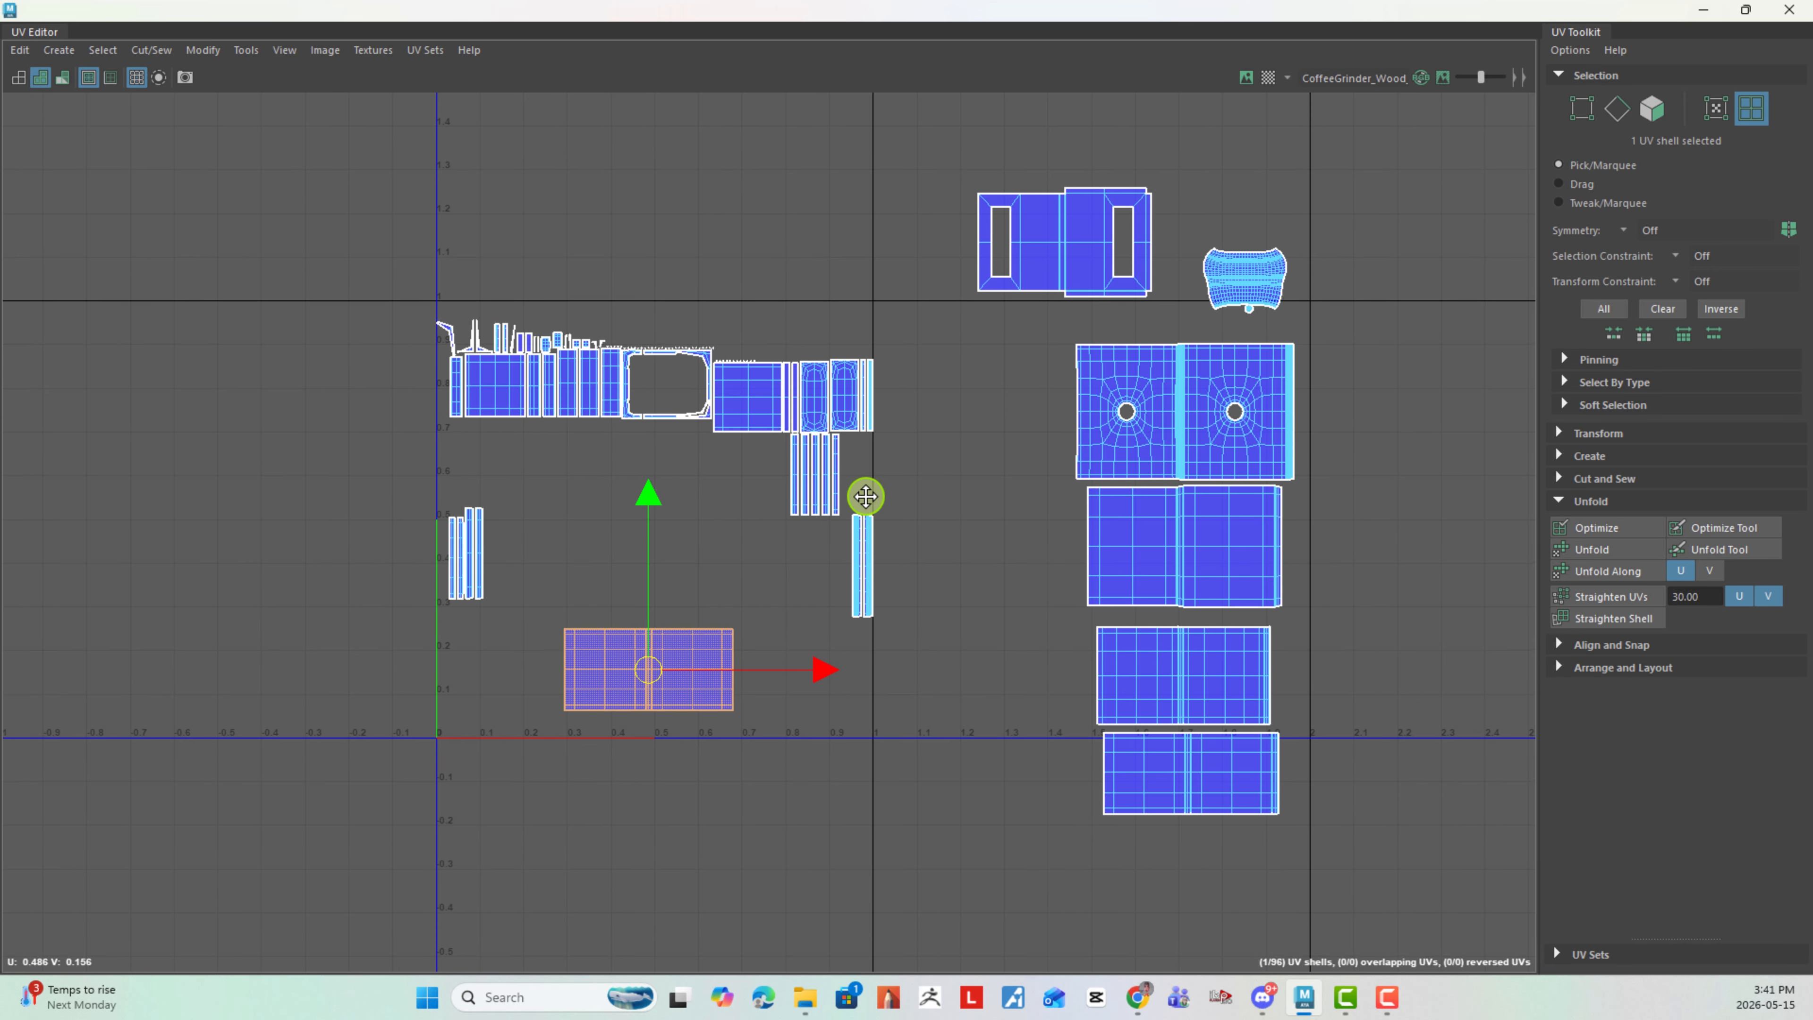
pyautogui.press('e')
pyautogui.moveTo(794, 661); pyautogui.dragTo(632, 433)
pyautogui.press('w')
pyautogui.moveTo(668, 668); pyautogui.dragTo(1024, 636)
pyautogui.keyDown('alt'); pyautogui.moveTo(976, 563); pyautogui.dragTo(739, 510, button='middle'); pyautogui.keyUp('alt')
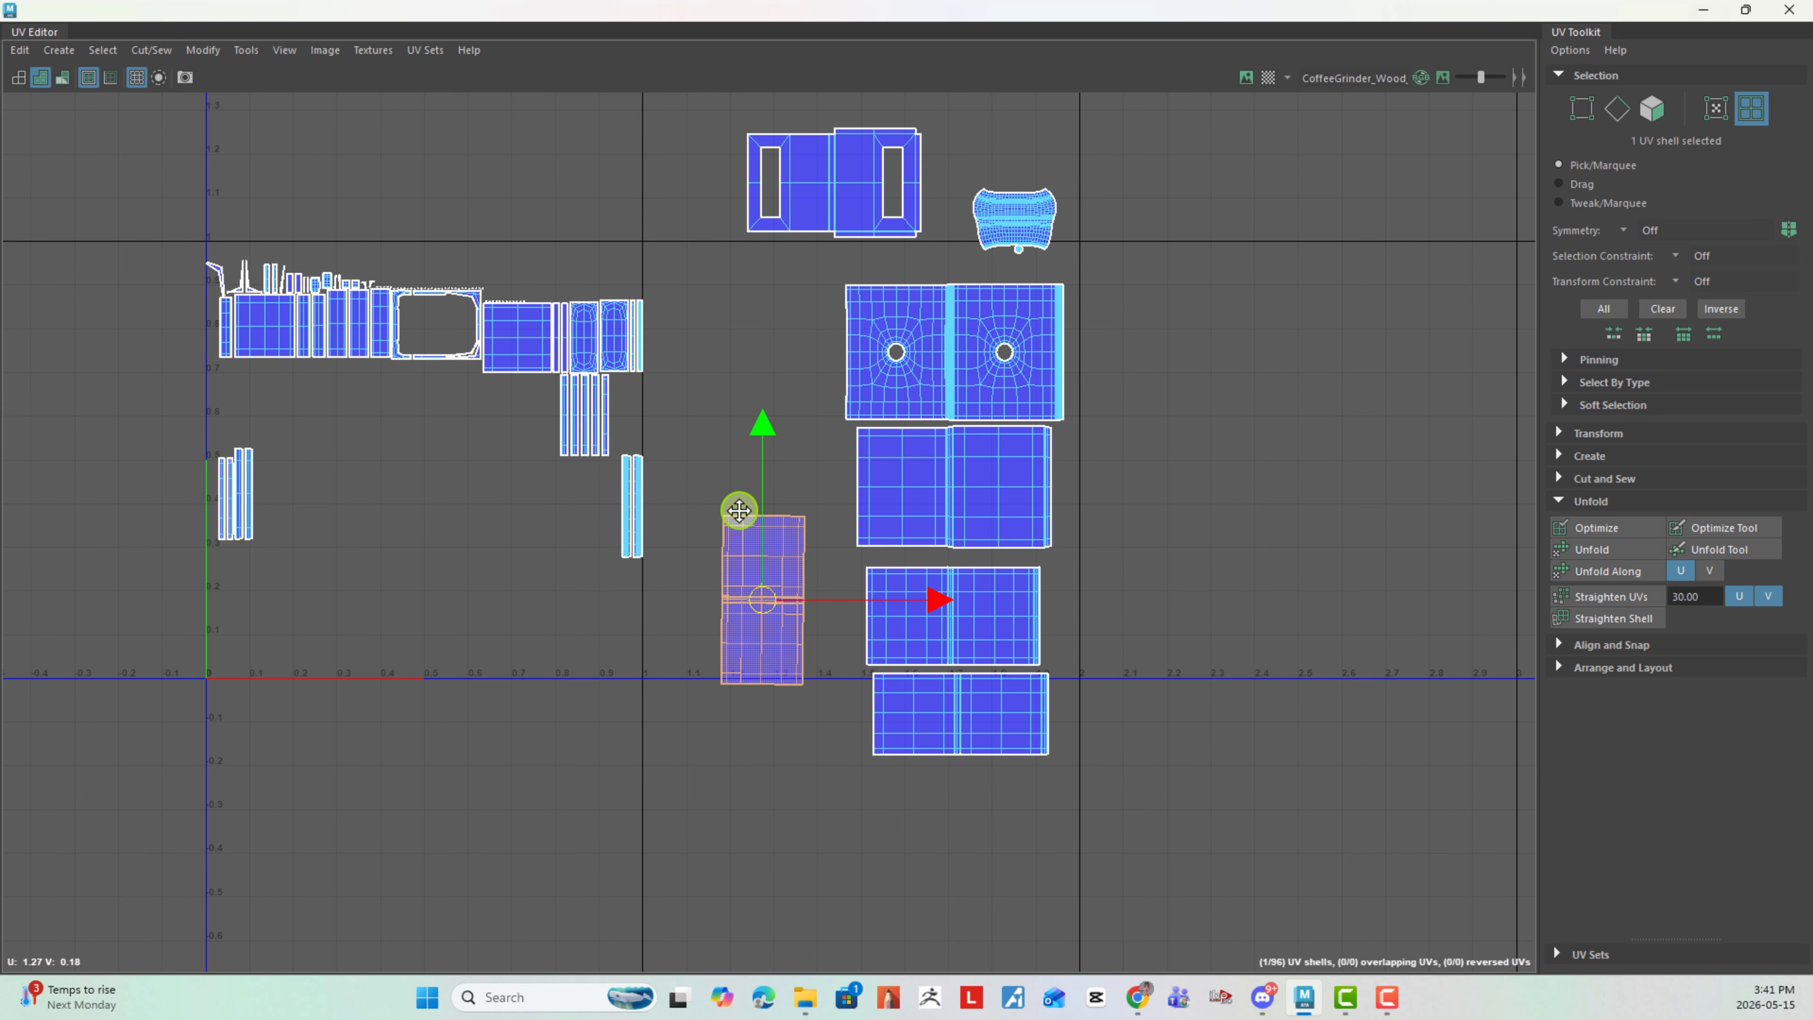
# - Rotate the two lowest shells of the finished column about 90 degrees and move them together beyond U 2.0
pyautogui.keyDown('alt'); pyautogui.moveTo(896, 535); pyautogui.dragTo(799, 515, button='middle'); pyautogui.keyUp('alt')
pyautogui.moveTo(890, 560); pyautogui.dragTo(1032, 706)
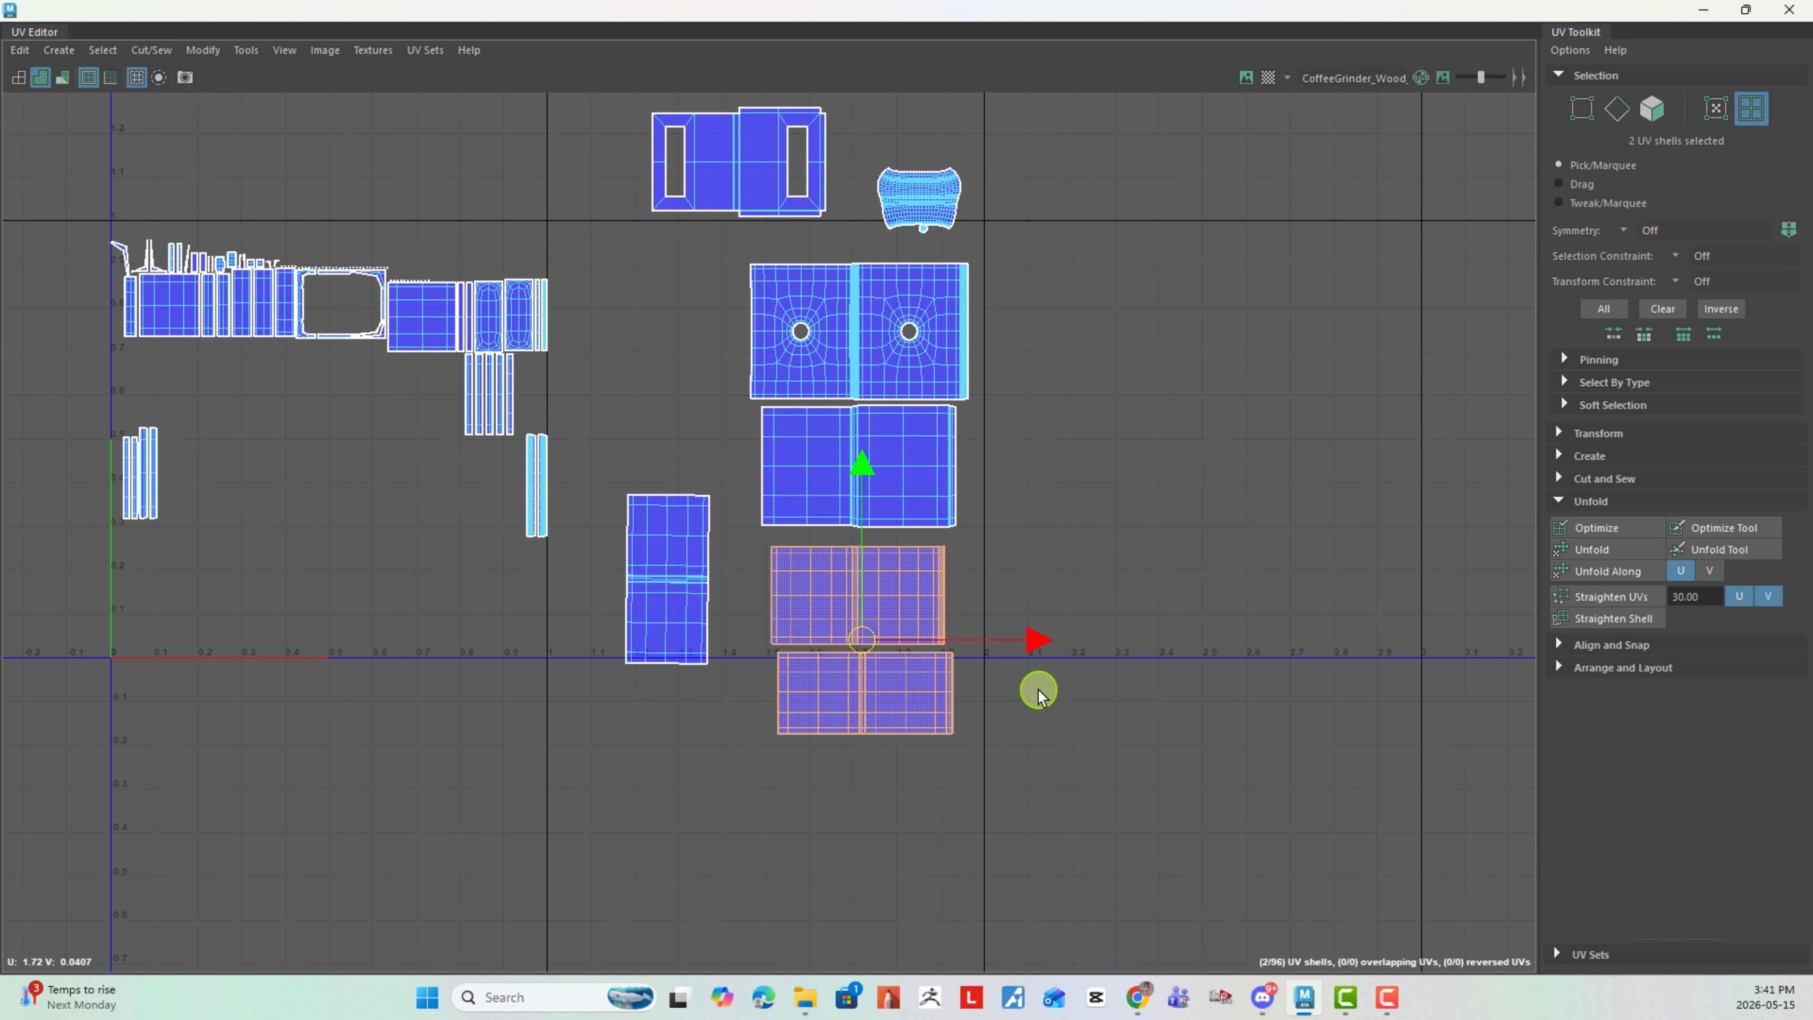
pyautogui.press('e')
pyautogui.moveTo(1011, 636); pyautogui.dragTo(834, 480)
pyautogui.press('w')
pyautogui.moveTo(846, 642); pyautogui.dragTo(1130, 504)
# - Rotate the plain two-panel shell below the round-hole shell about 90 degrees and place it above the two shells beyond U 2.0
pyautogui.click(911, 498)
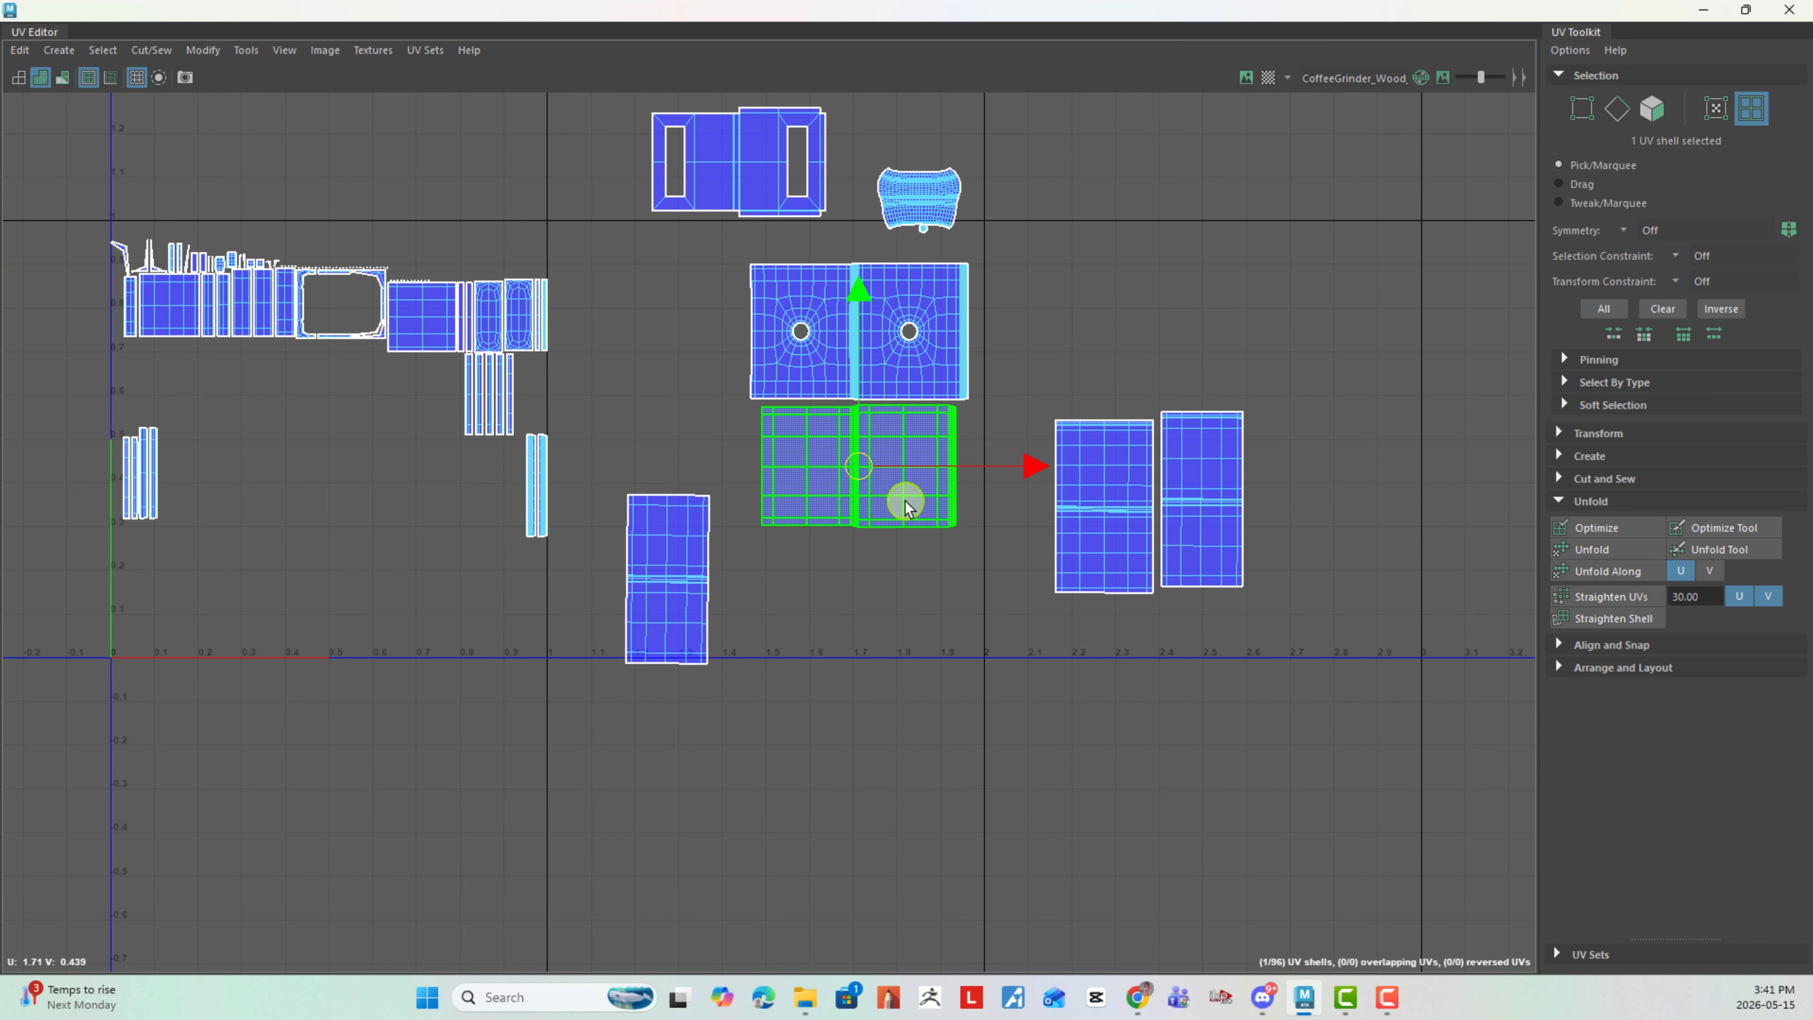
pyautogui.moveTo(926, 464); pyautogui.dragTo(1137, 348)
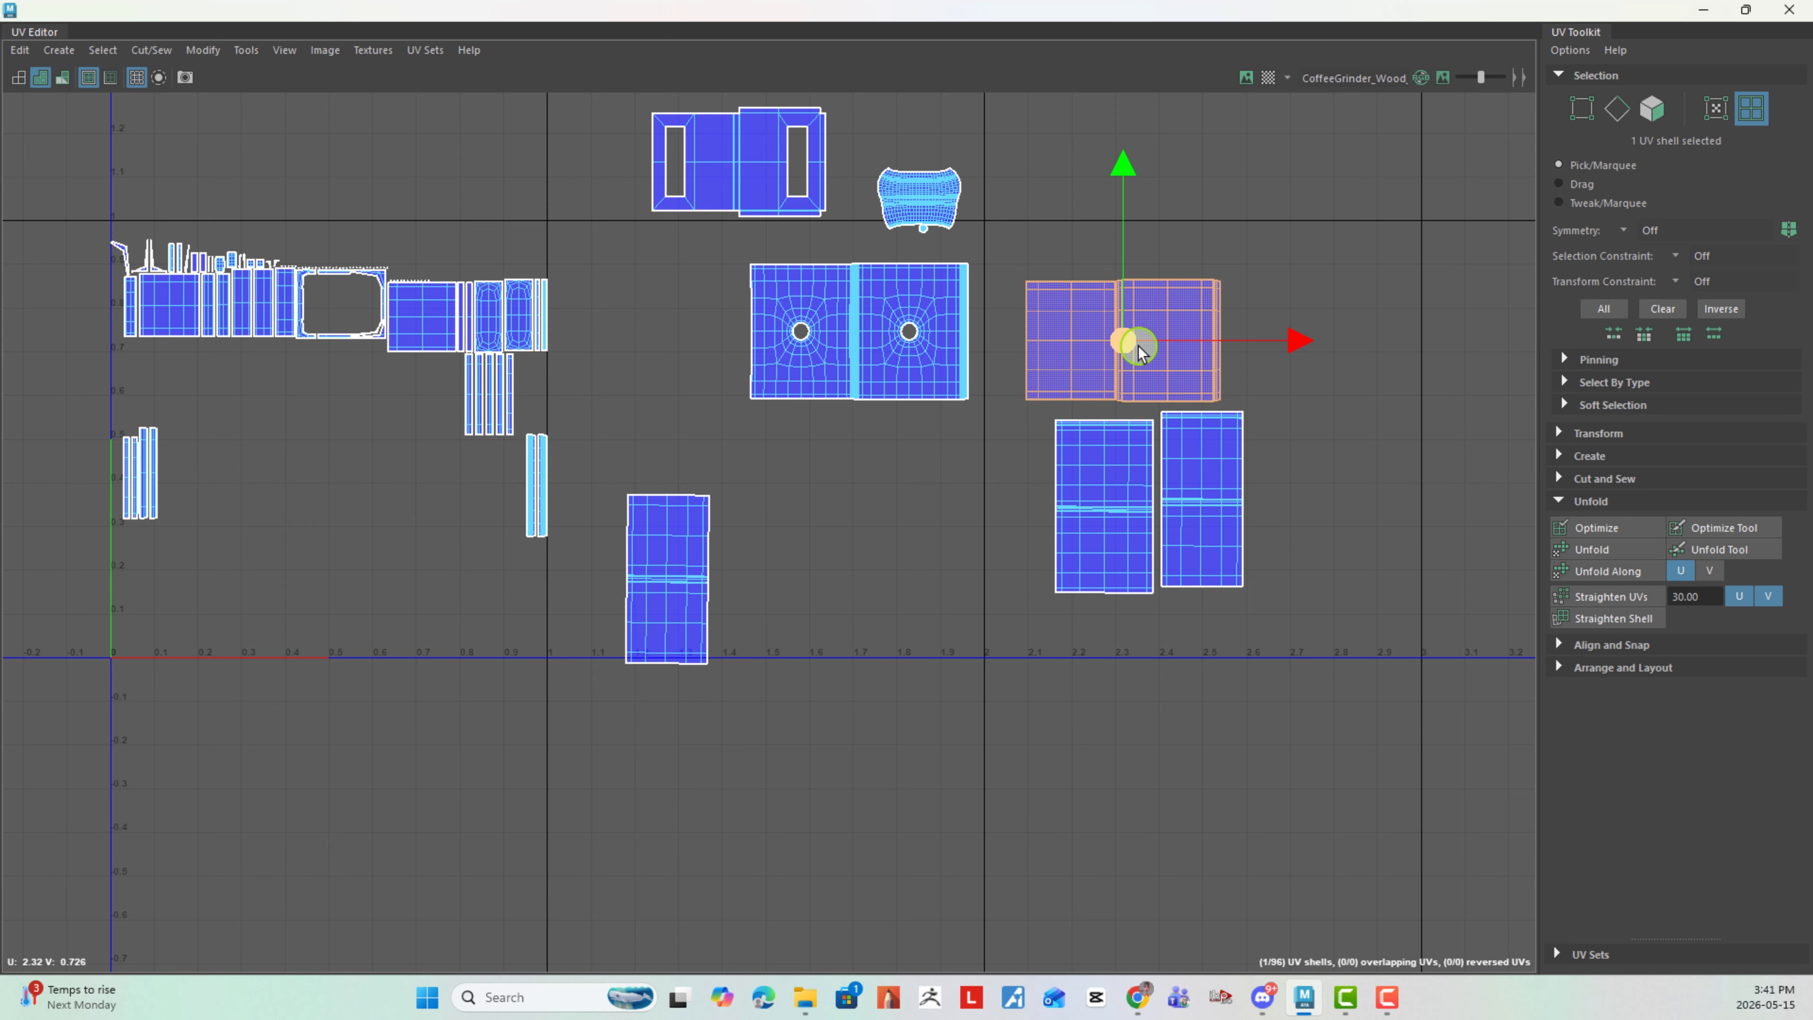
pyautogui.press('e')
pyautogui.moveTo(1242, 292); pyautogui.dragTo(1080, 189)
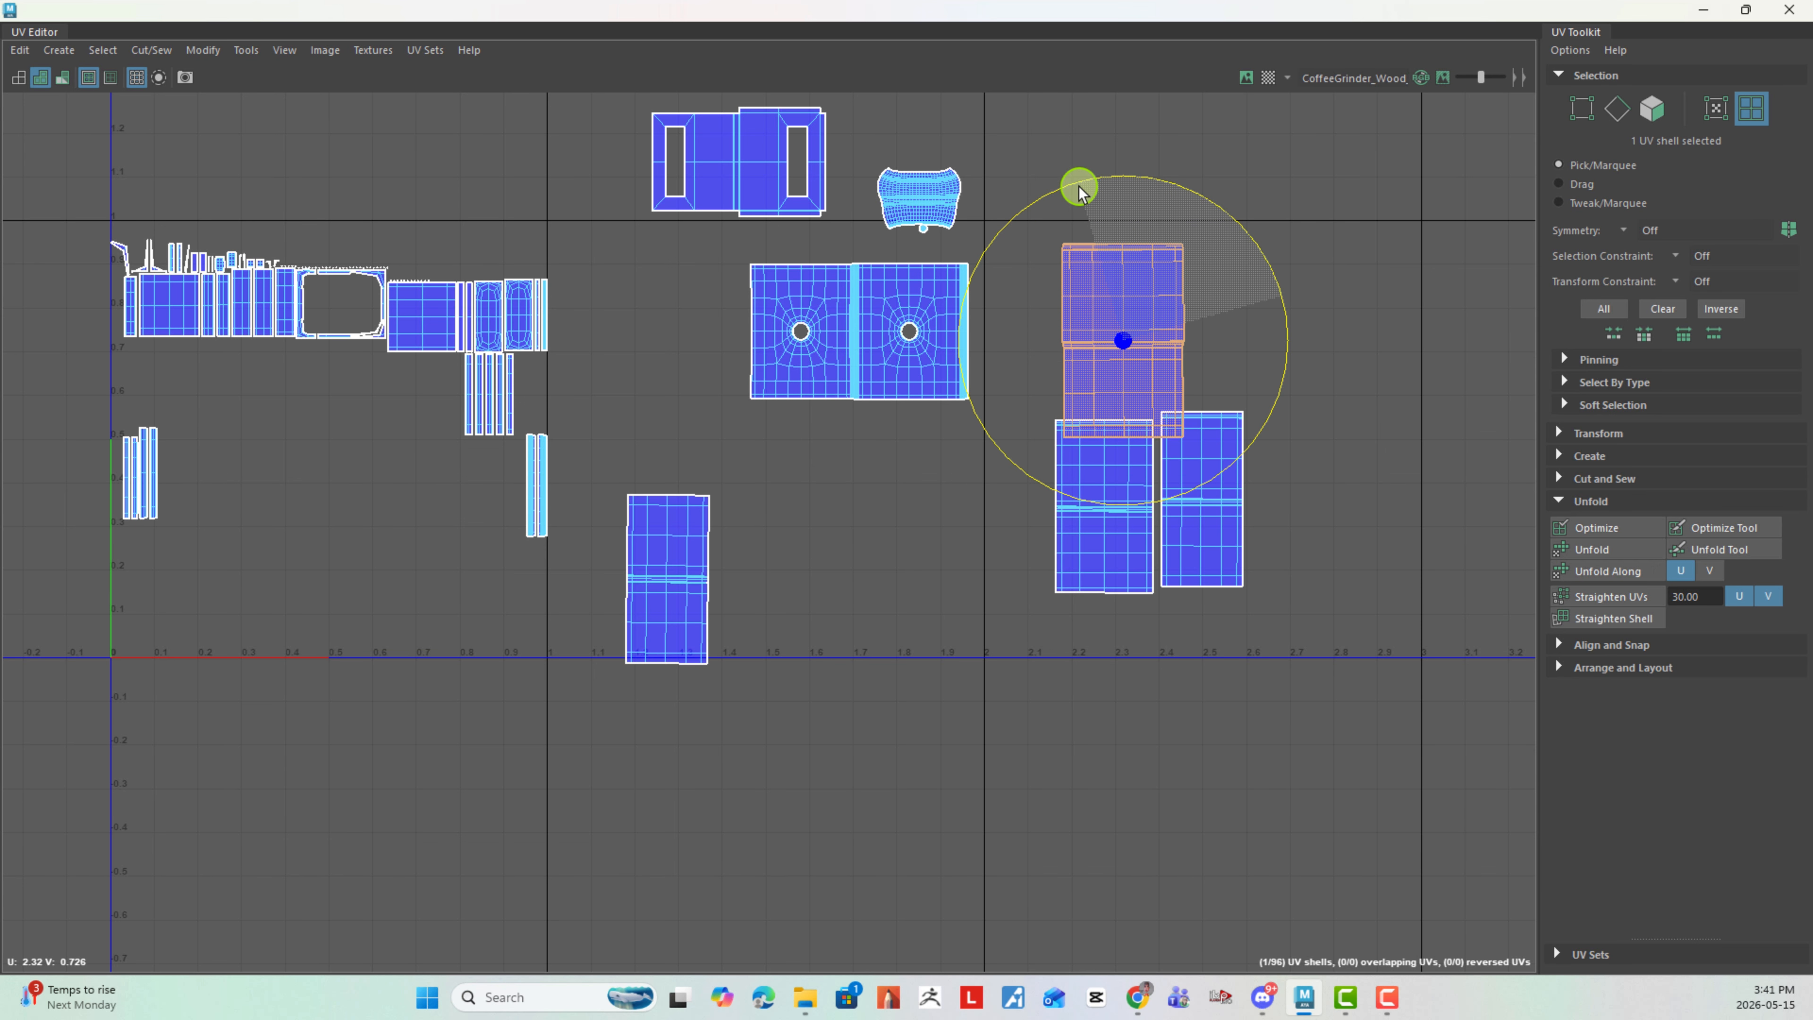
pyautogui.press('w')
pyautogui.moveTo(1123, 340); pyautogui.dragTo(1091, 310)
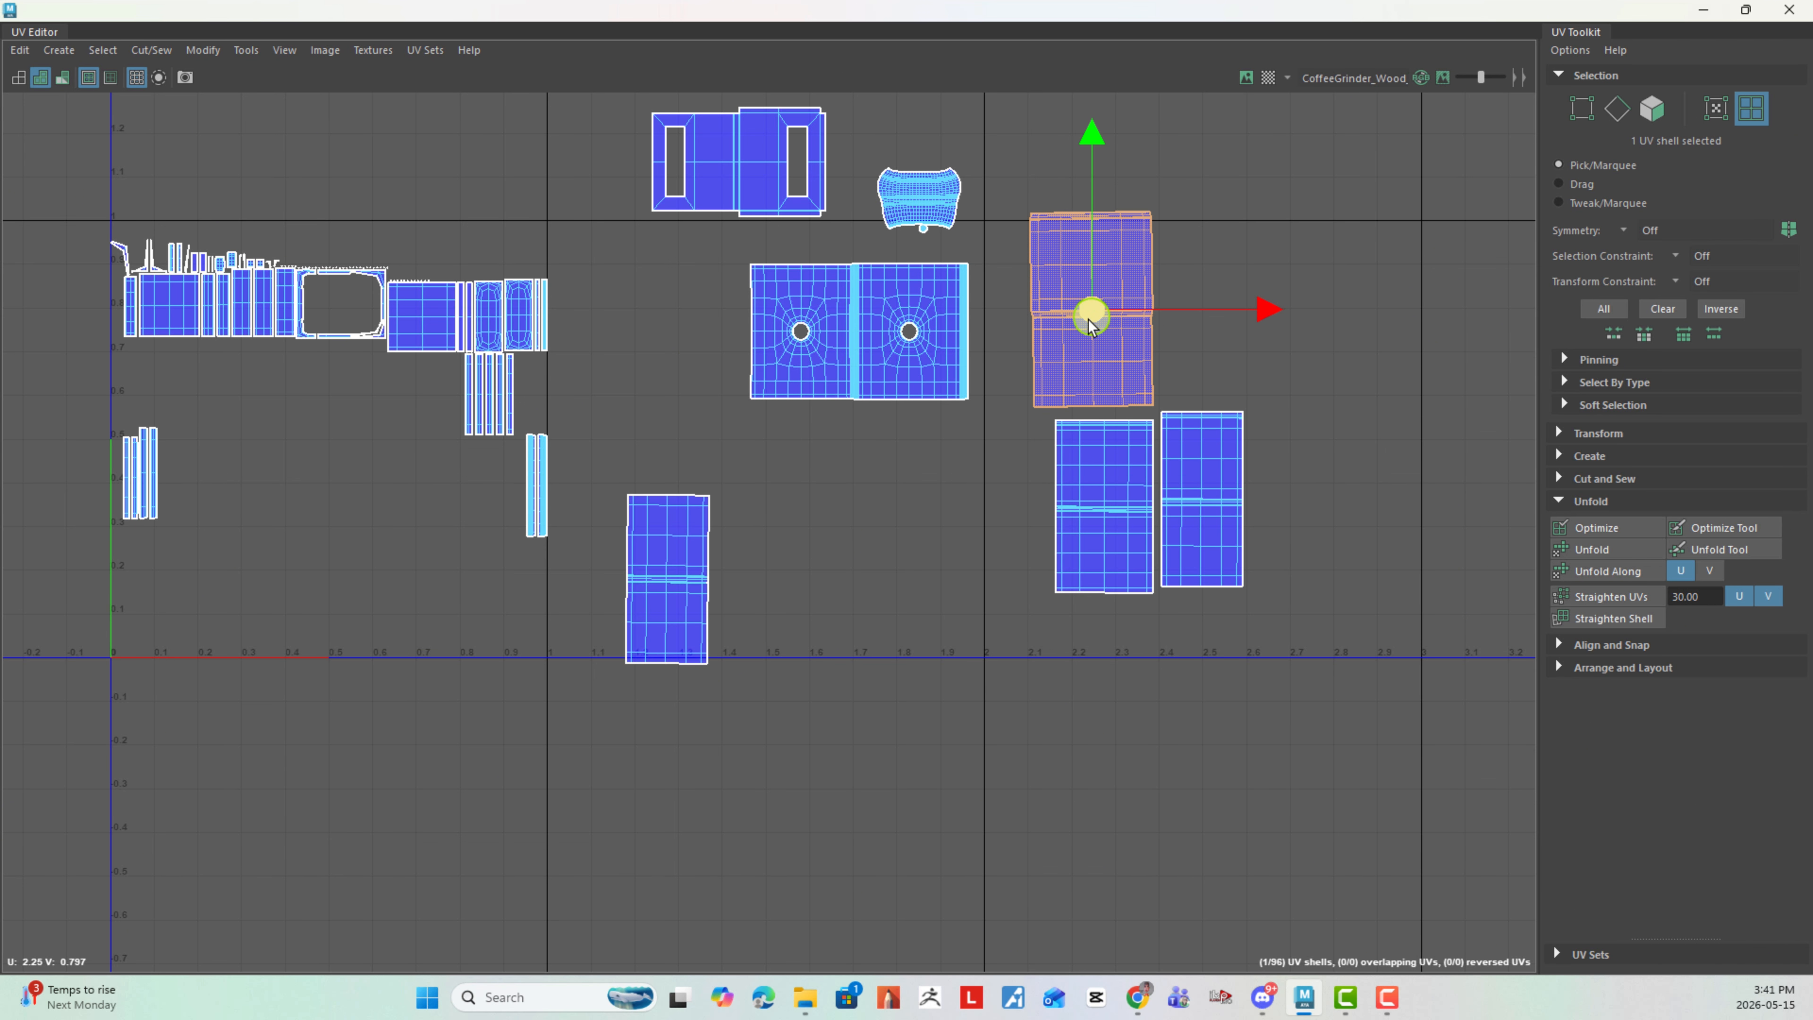
# - Rotate the round-hole shell about 90 degrees clockwise and place it beside the upright plain shell beyond U 2.0
pyautogui.click(897, 368)
pyautogui.press('e')
pyautogui.moveTo(963, 296); pyautogui.dragTo(932, 508)
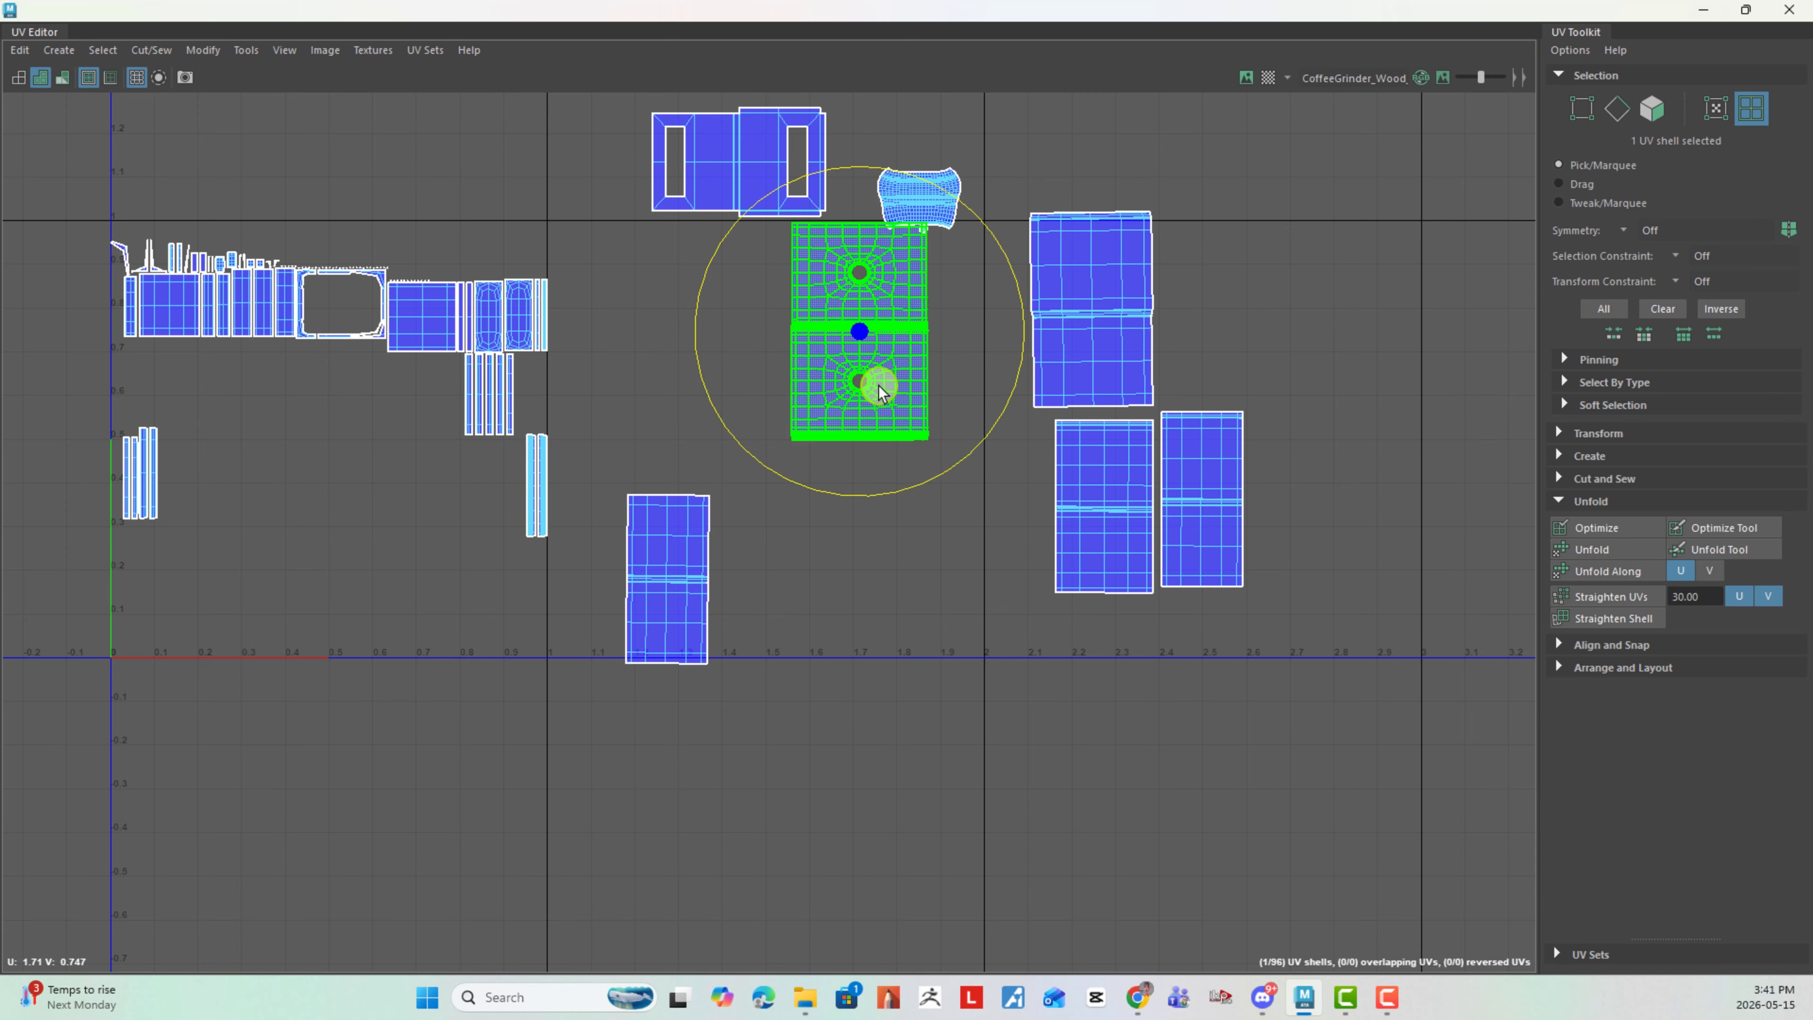
pyautogui.press('w')
pyautogui.moveTo(860, 334); pyautogui.dragTo(1230, 294)
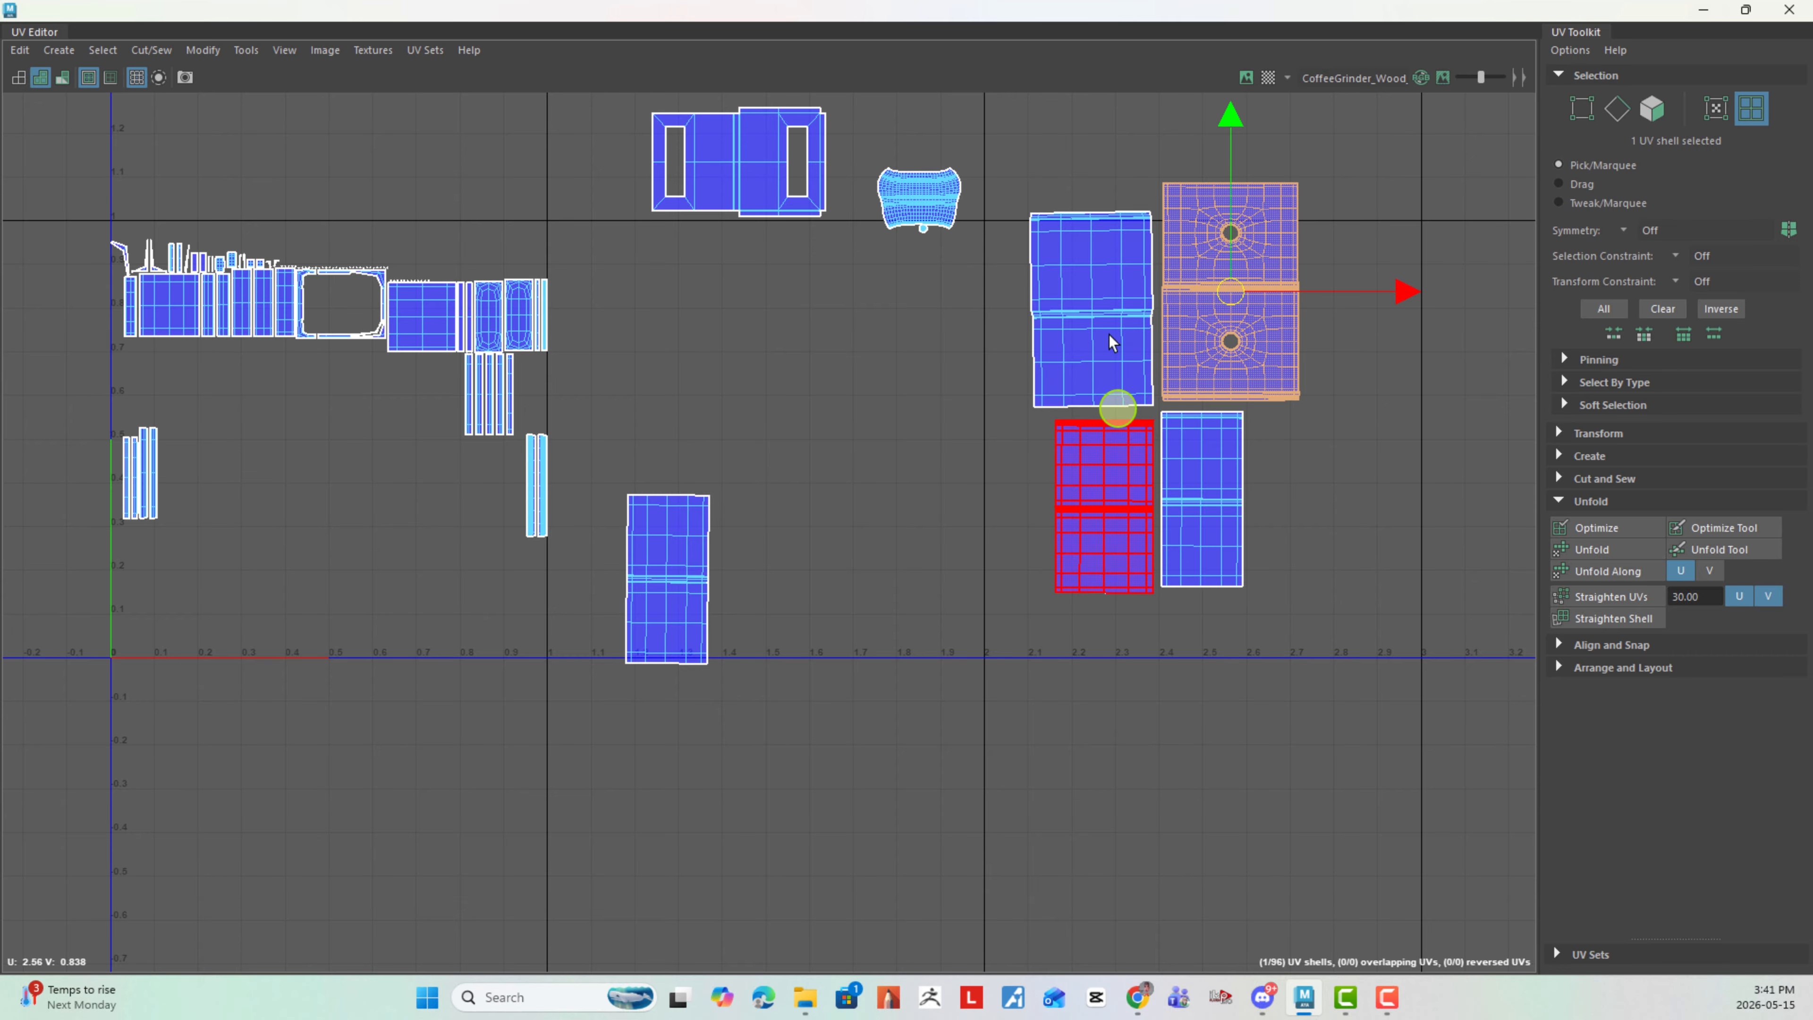
# - Move the remaining upright two-panel shell from beside the tile to the far side of the round-hole shell
pyautogui.click(675, 572)
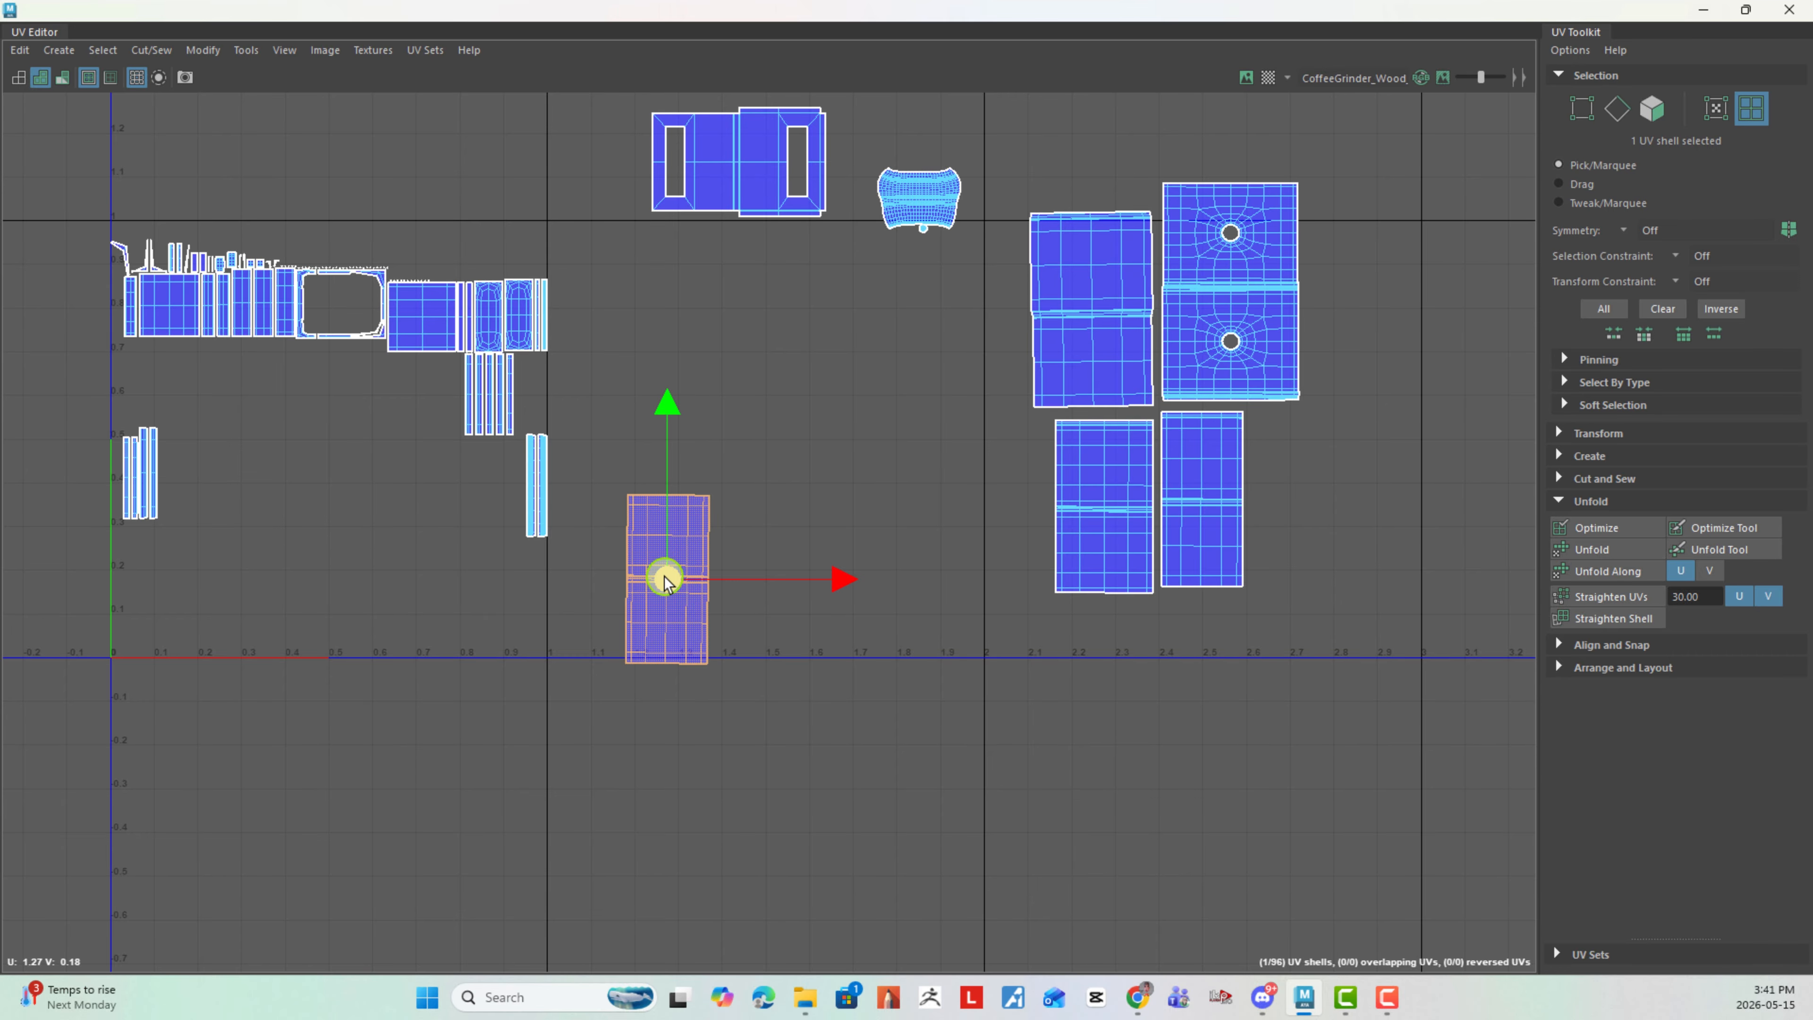
pyautogui.moveTo(662, 578); pyautogui.dragTo(1358, 318)
pyautogui.scroll(-5, 1359, 317)
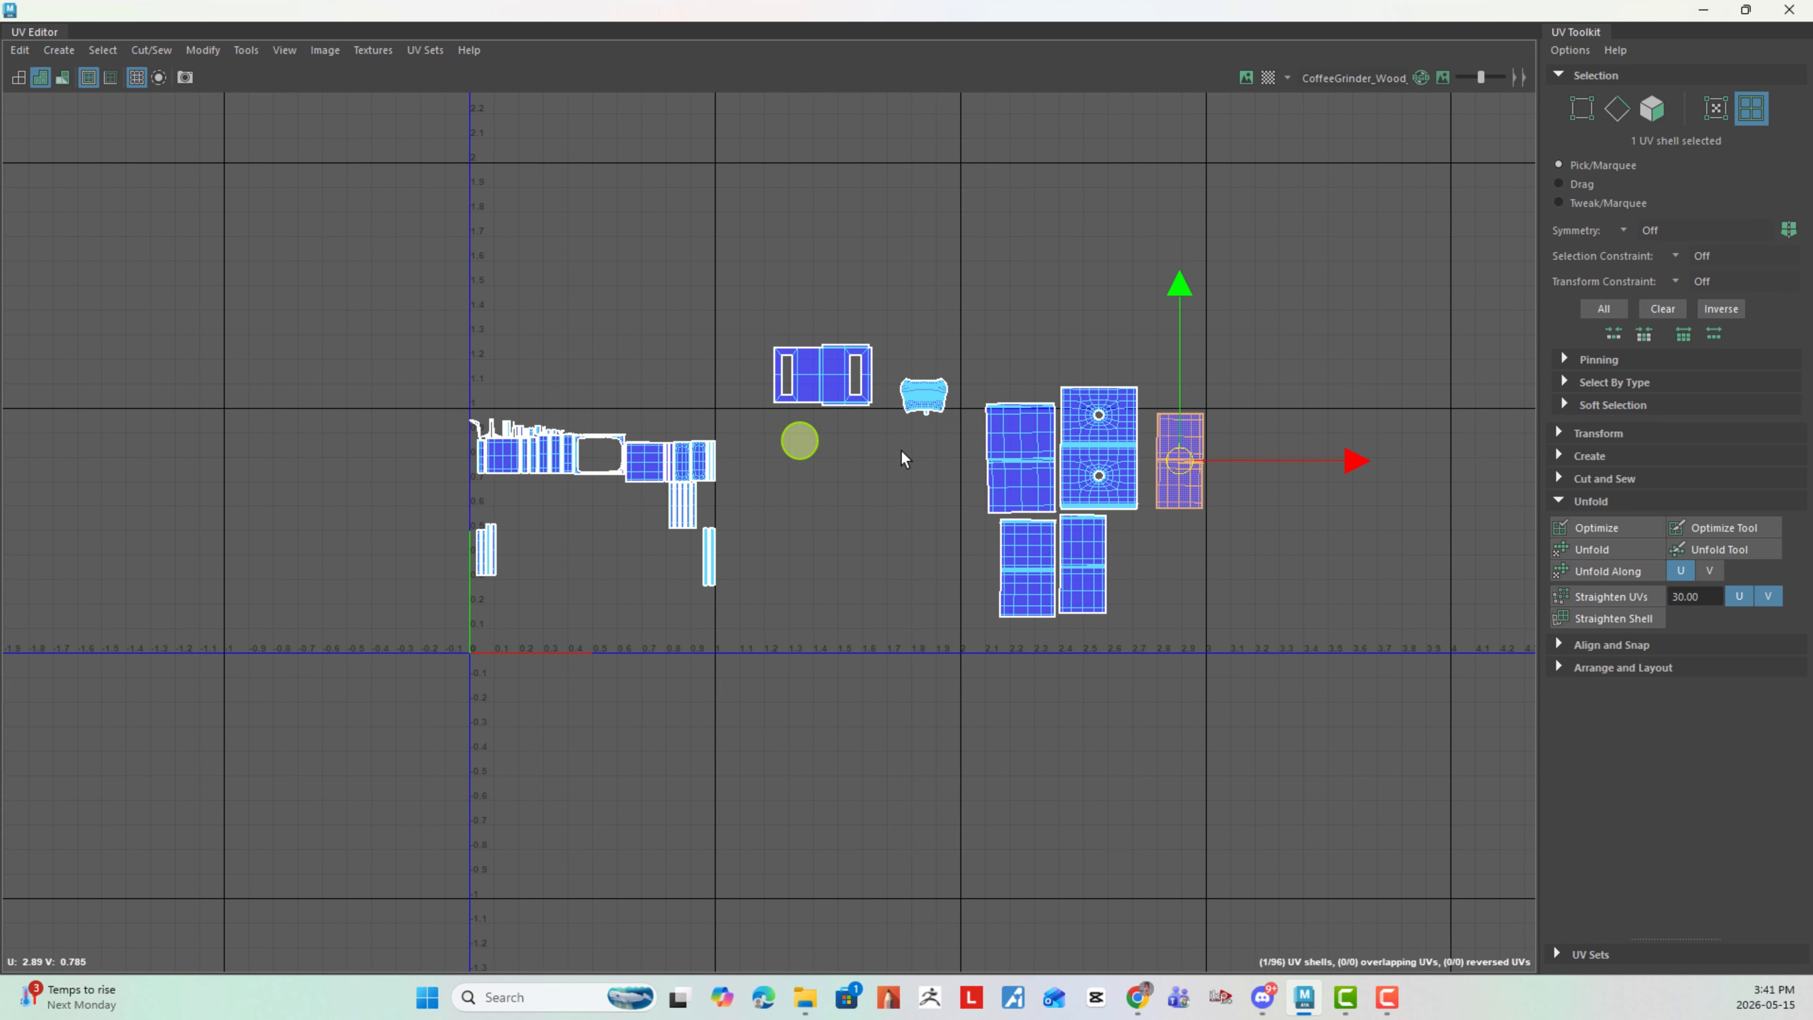
pyautogui.rightClick(836, 393)
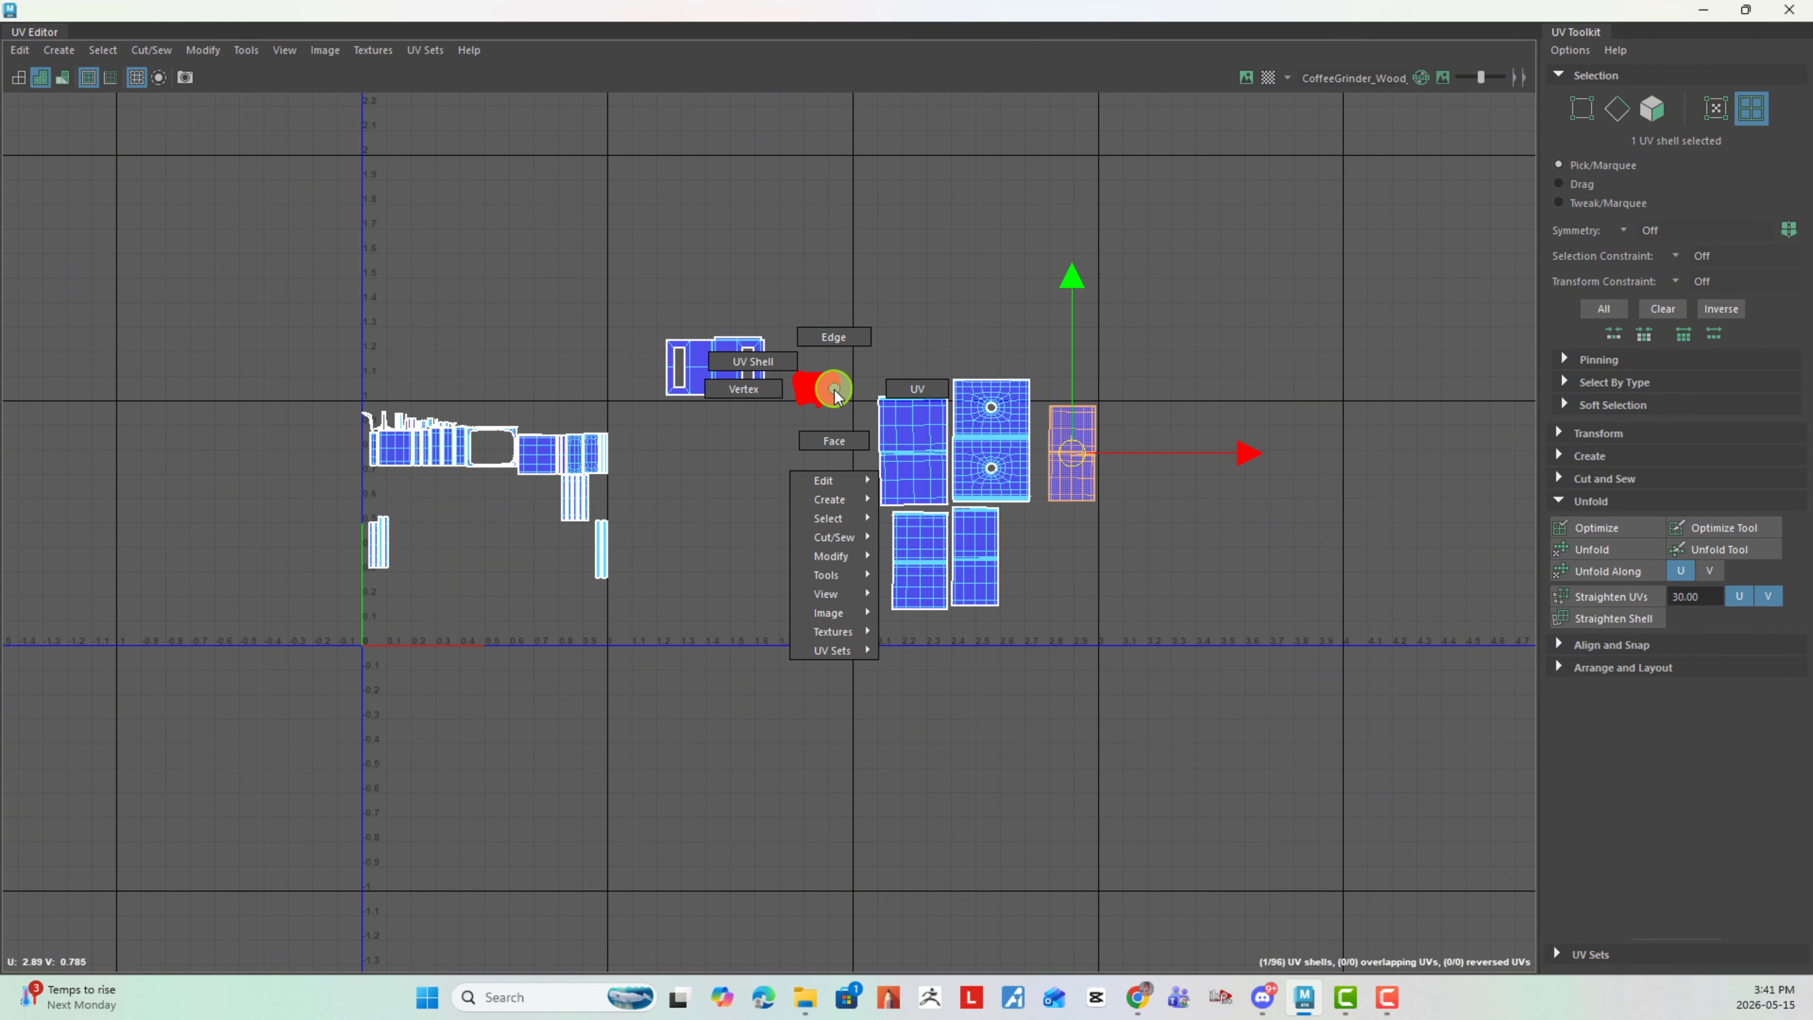
pyautogui.scroll(3, 939, 519)
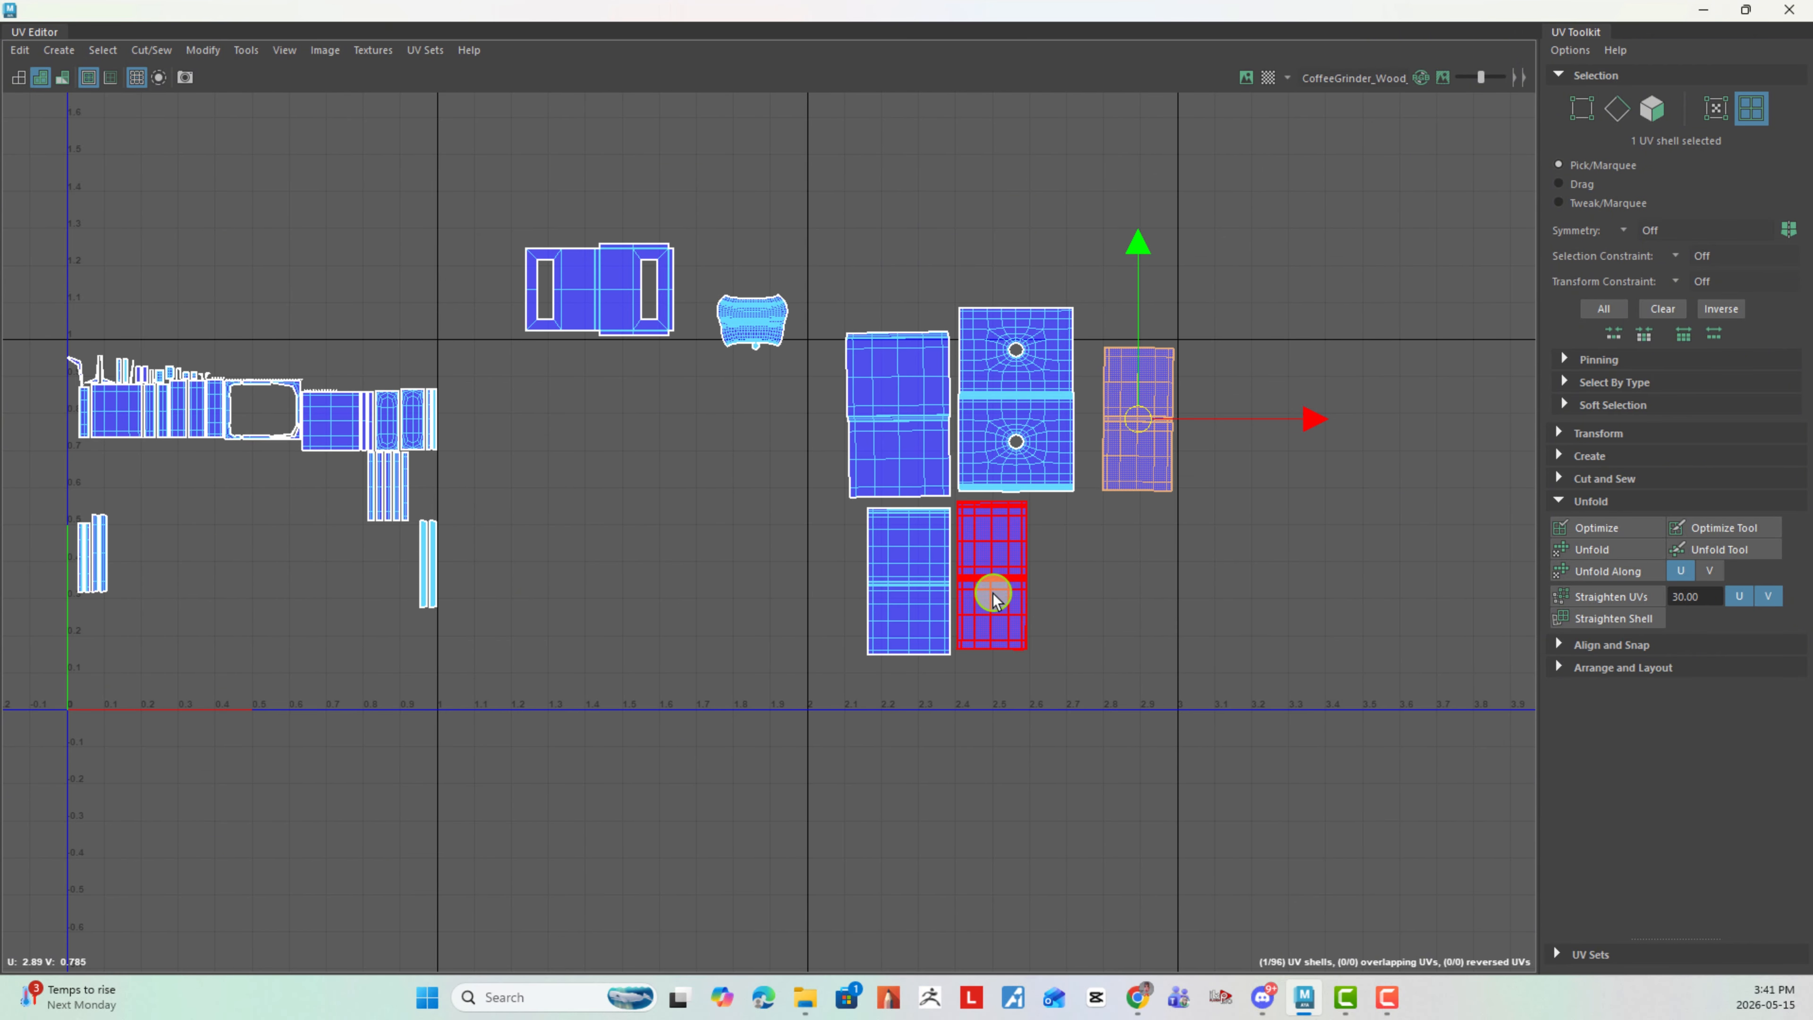
# - Select all unfinished shells inside the 0–1 tile and move them below it
pyautogui.keyDown('alt'); pyautogui.moveTo(482, 425); pyautogui.dragTo(921, 392, button='middle'); pyautogui.keyUp('alt')
pyautogui.moveTo(923, 364); pyautogui.dragTo(387, 246, button='right')
pyautogui.moveTo(386, 244); pyautogui.dragTo(928, 747)
pyautogui.moveTo(692, 450); pyautogui.dragTo(580, 958)
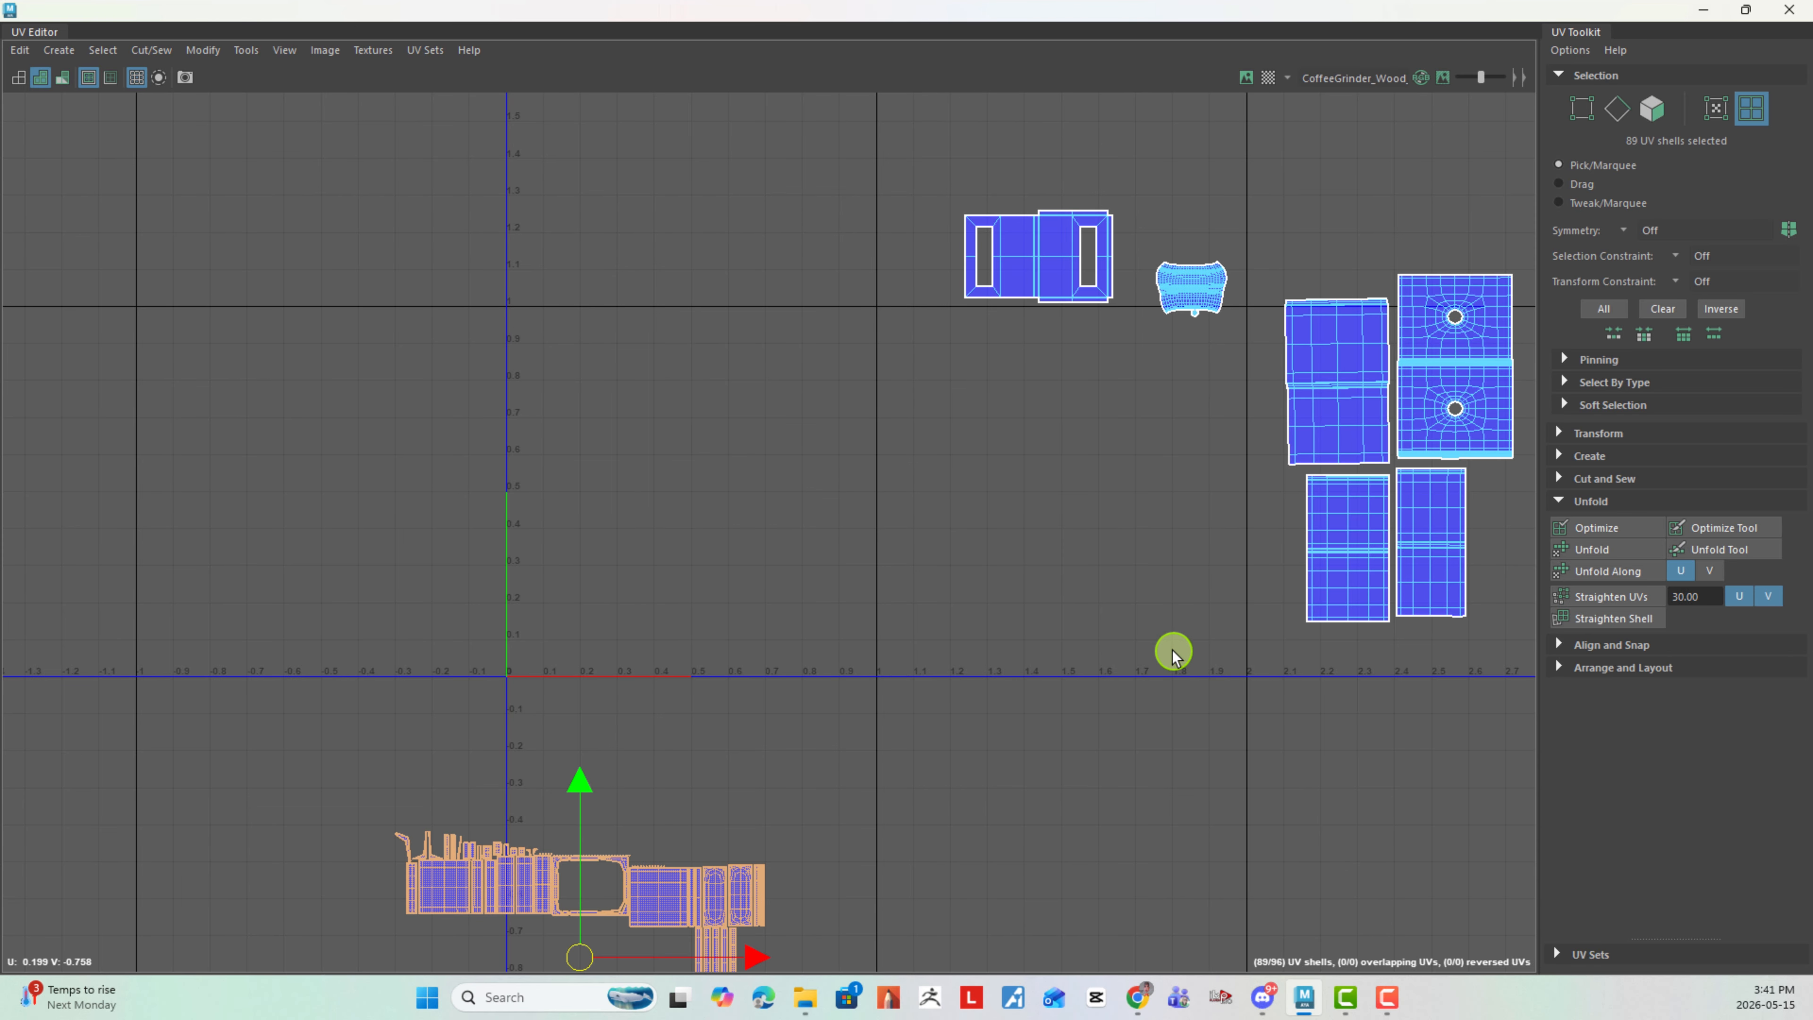
# - Move the largest plain two-panel shell into the emptied tile's upper-left corner and scale it up
pyautogui.scroll(-2, 1174, 651)
pyautogui.keyDown('alt'); pyautogui.moveTo(1018, 474); pyautogui.dragTo(698, 470, button='middle'); pyautogui.keyUp('alt')
pyautogui.click(1005, 430)
pyautogui.moveTo(994, 430); pyautogui.dragTo(386, 483)
pyautogui.press('w')
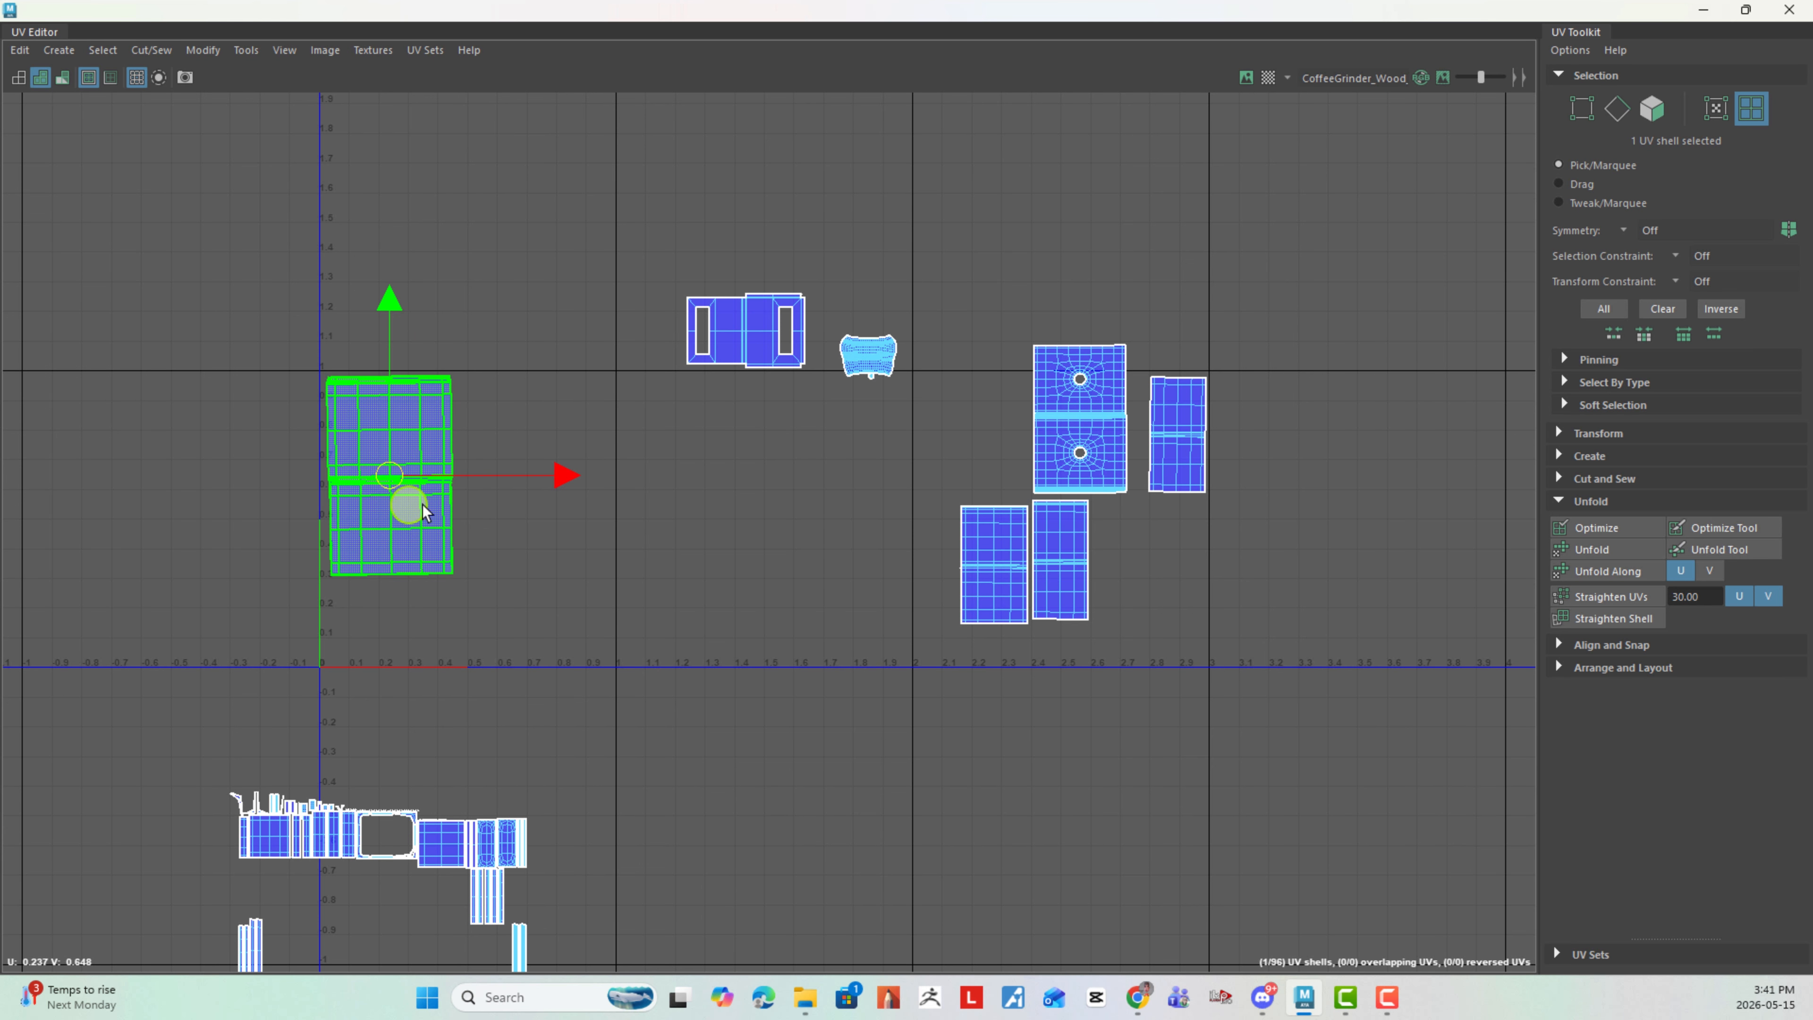
pyautogui.keyDown('alt'); pyautogui.moveTo(807, 590); pyautogui.dragTo(538, 559, button='right'); pyautogui.keyUp('alt')
pyautogui.keyDown('alt'); pyautogui.moveTo(663, 563); pyautogui.dragTo(659, 563, button='middle'); pyautogui.keyUp('alt')
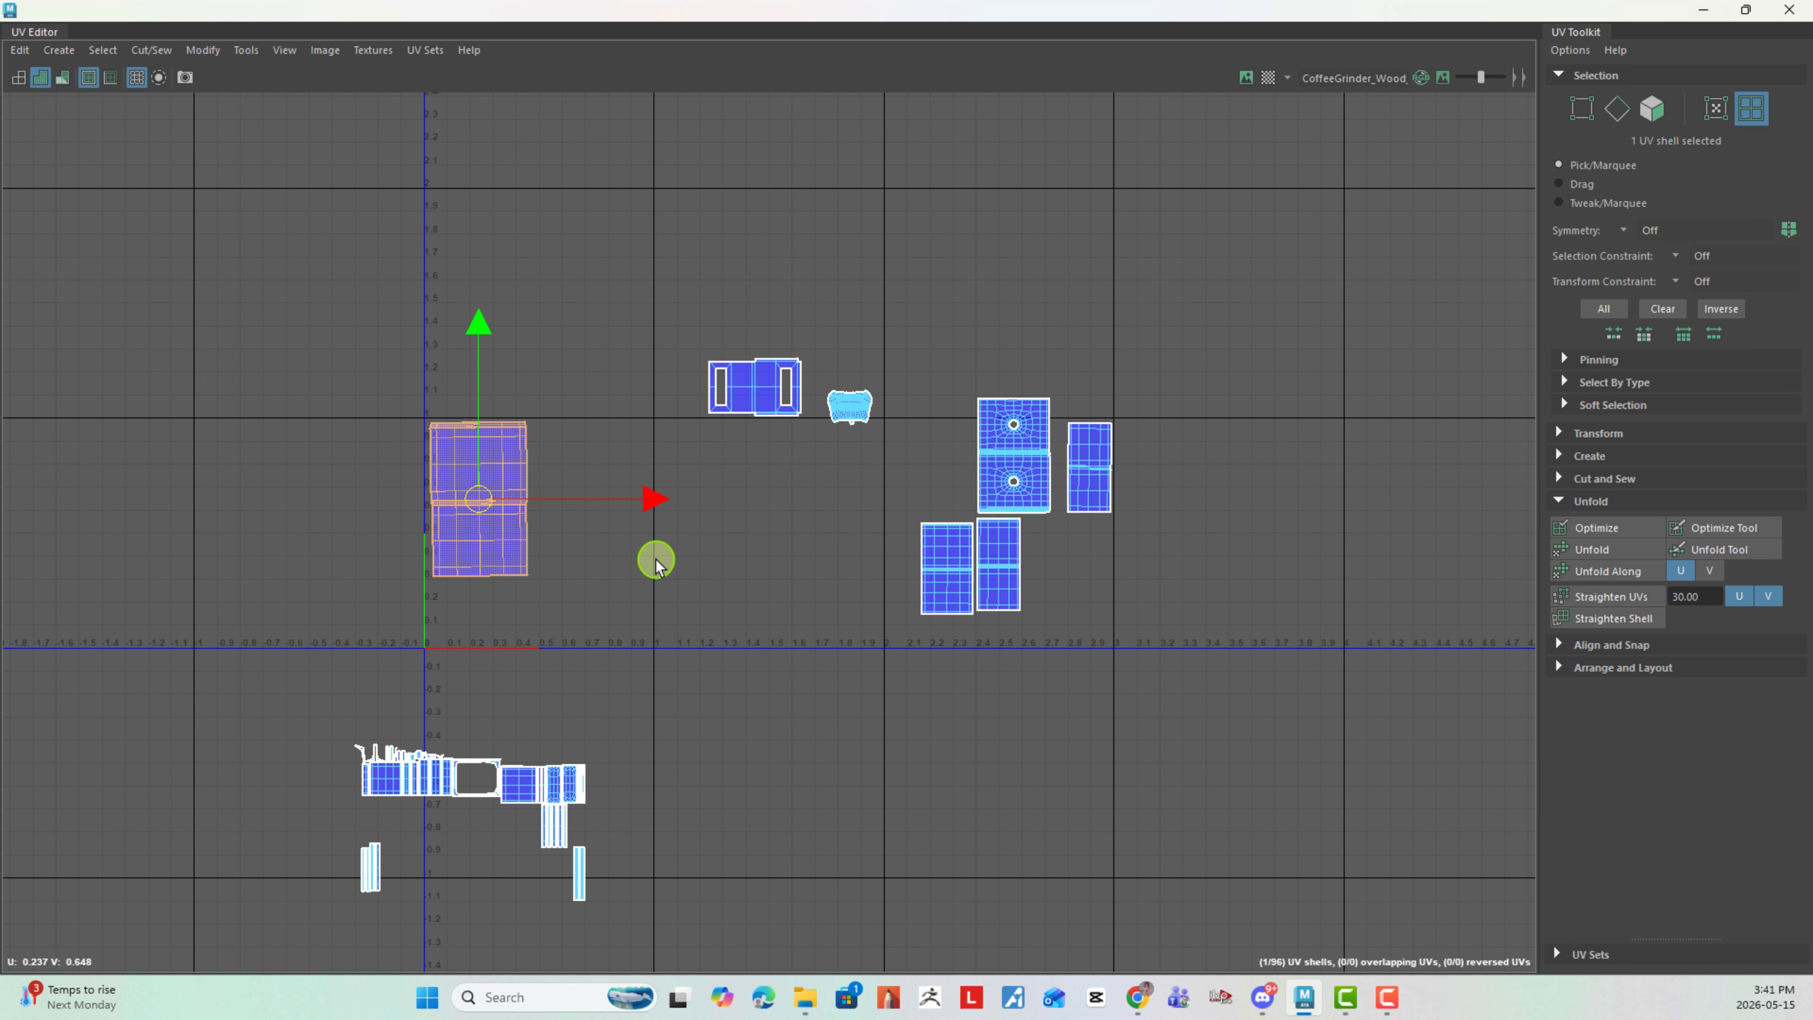
# - Get the texel density of the enlarged shell in the tile
pyautogui.click(476, 437)
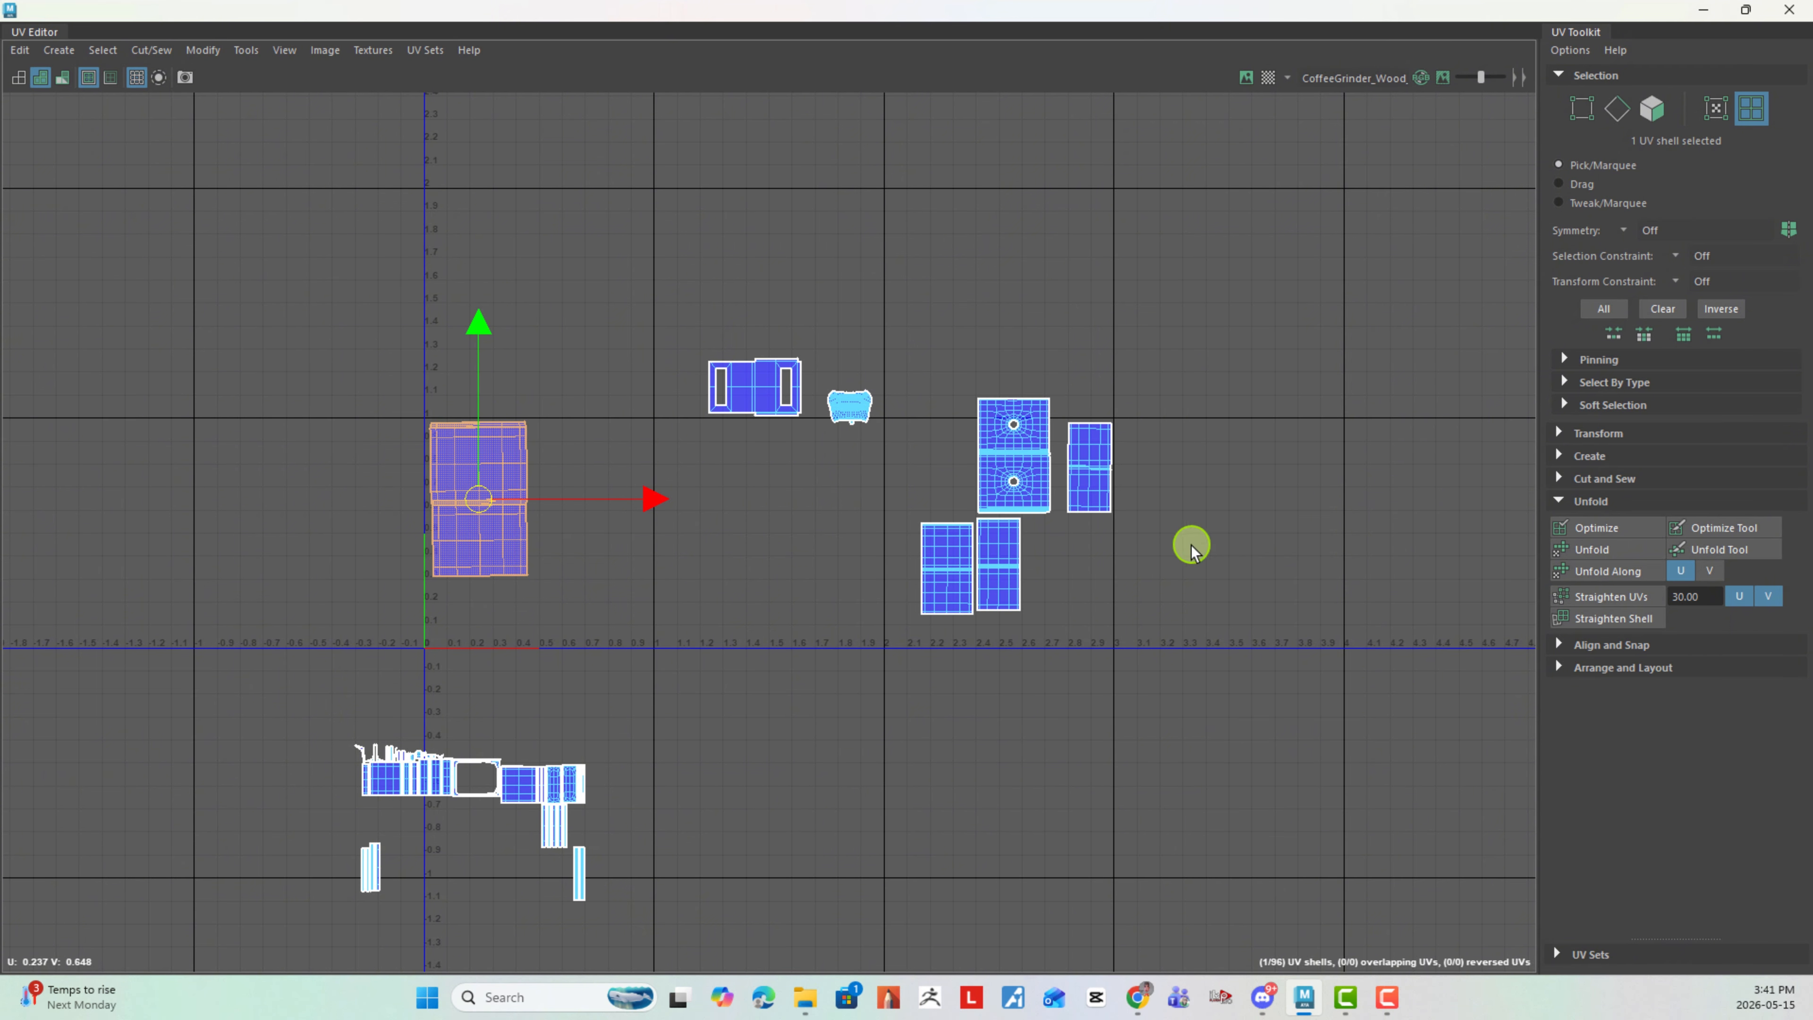
pyautogui.click(1610, 431)
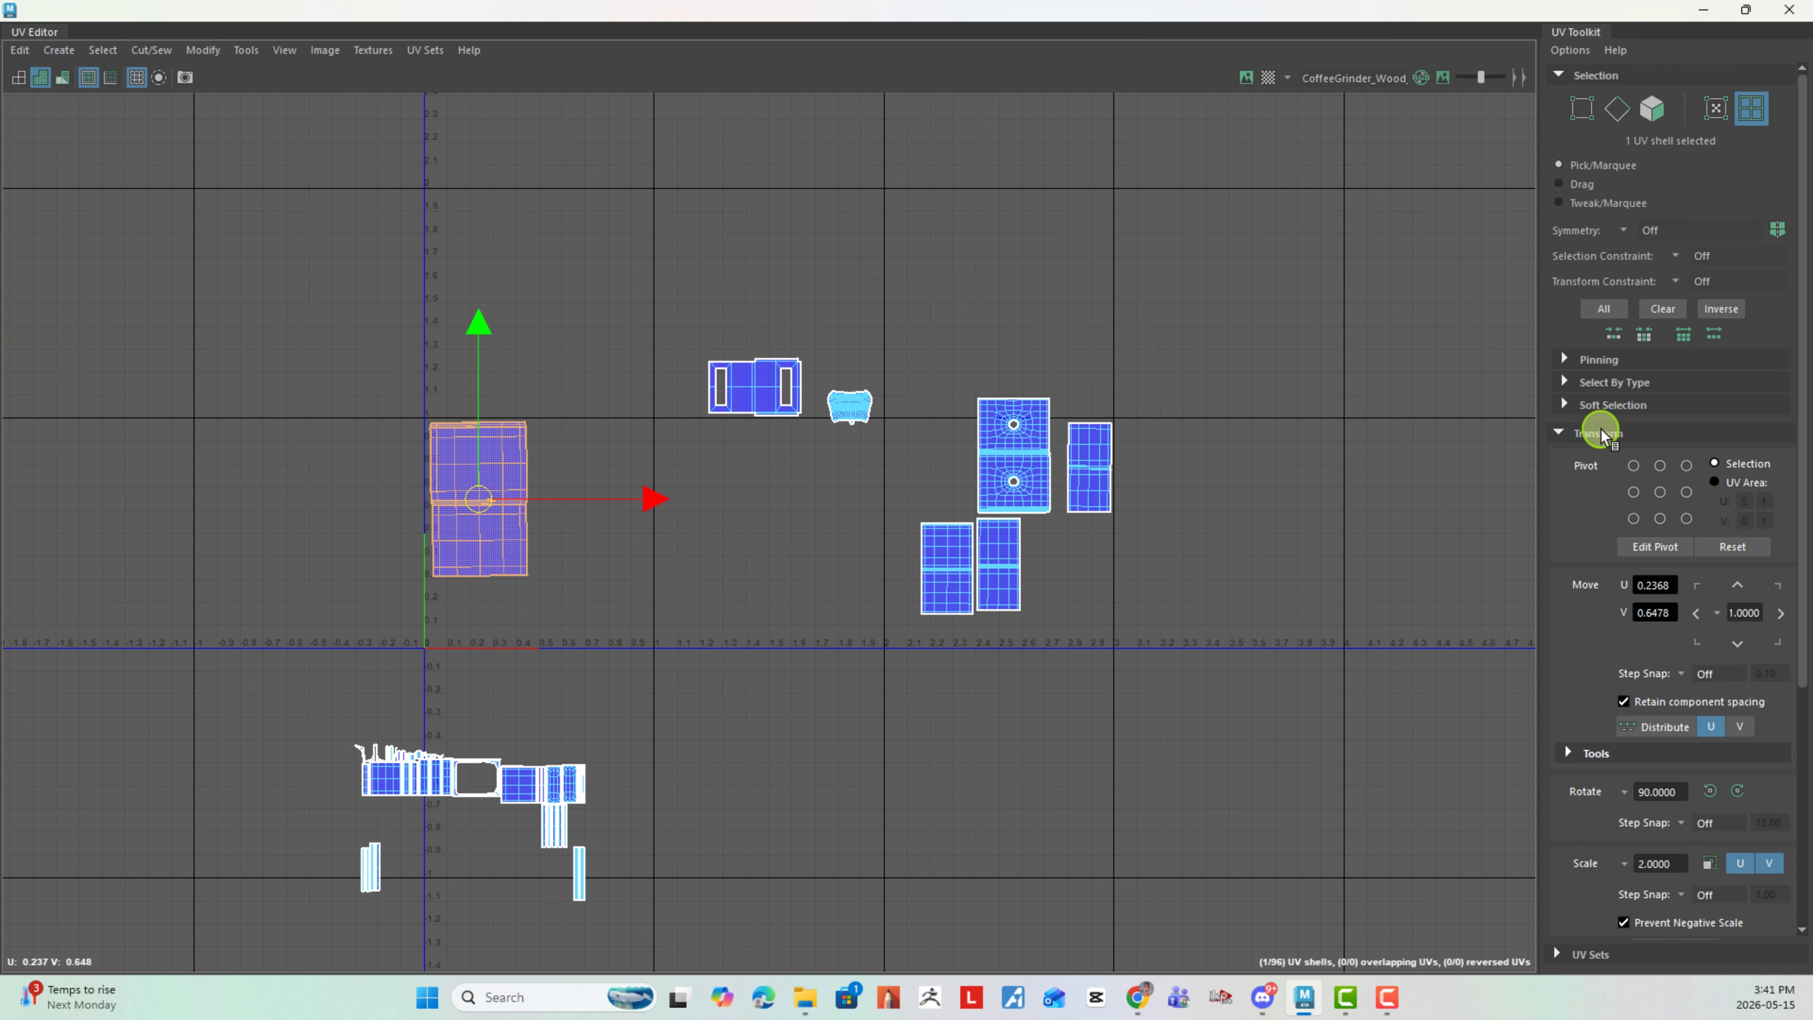
pyautogui.scroll(-5, 1592, 639)
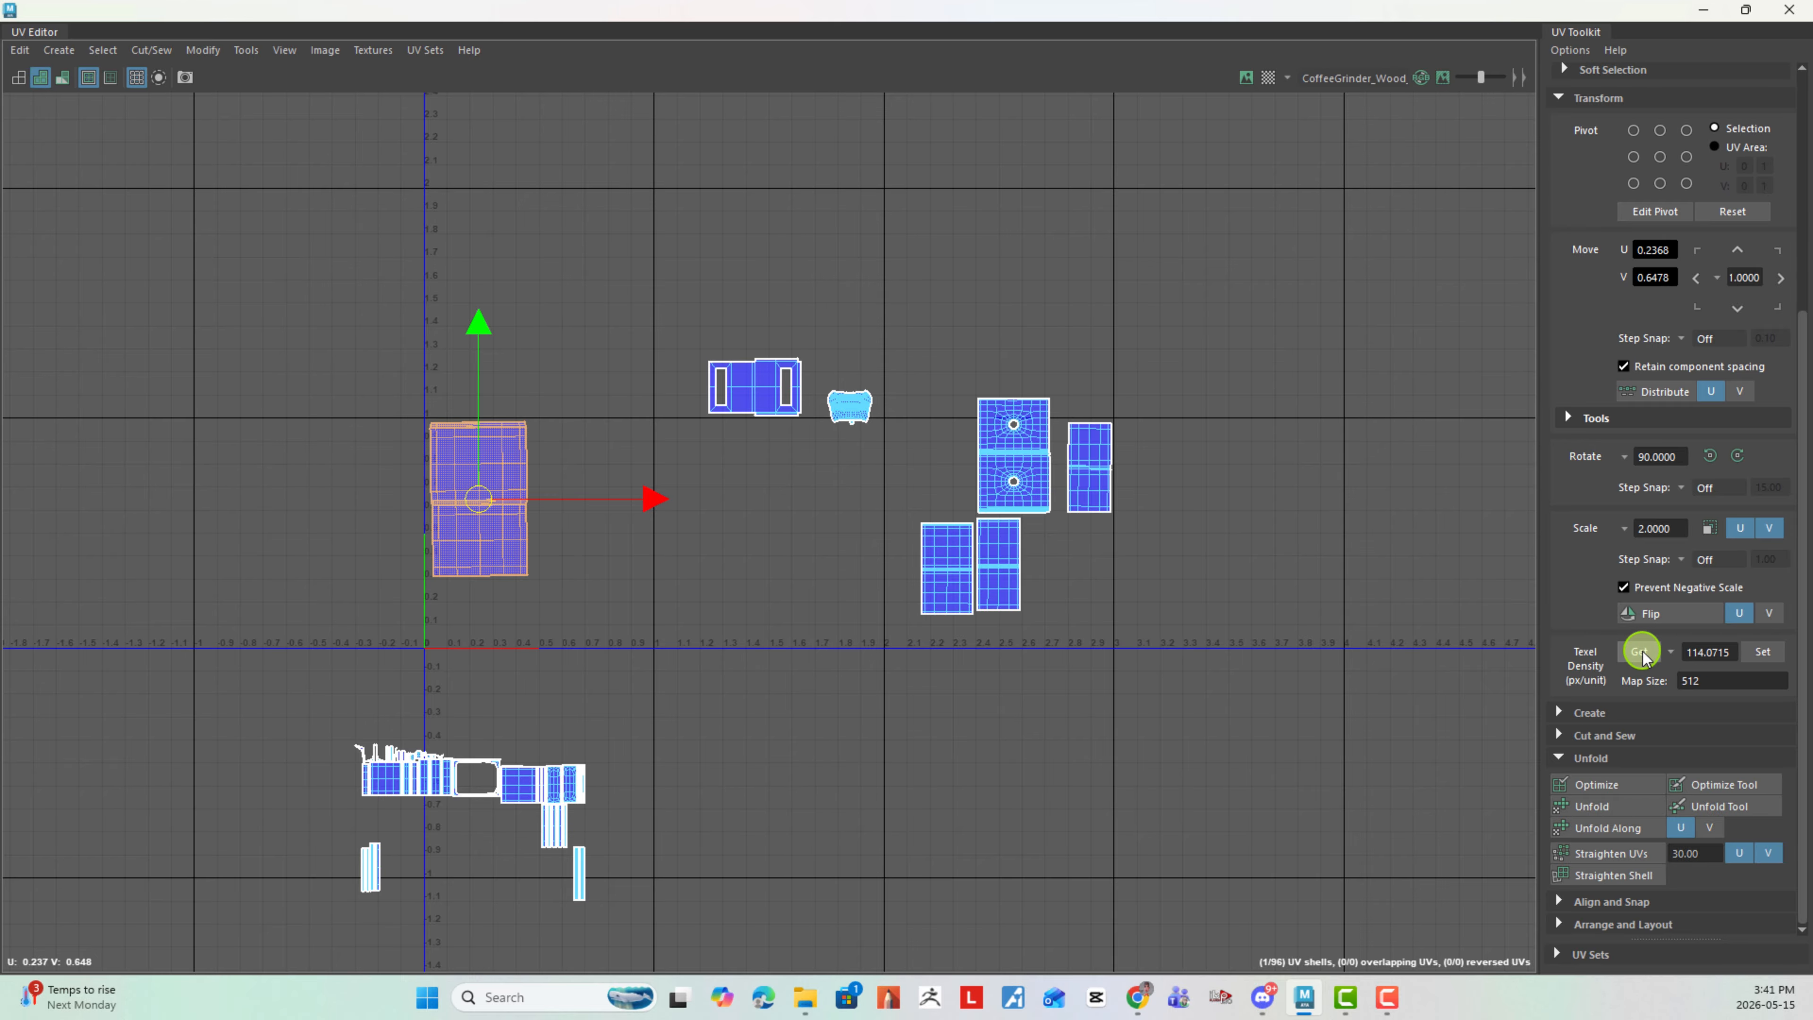
# - Select the other six finished shells outside the tile and set their texel density to 114.0715 px/unit
pyautogui.click(1182, 377)
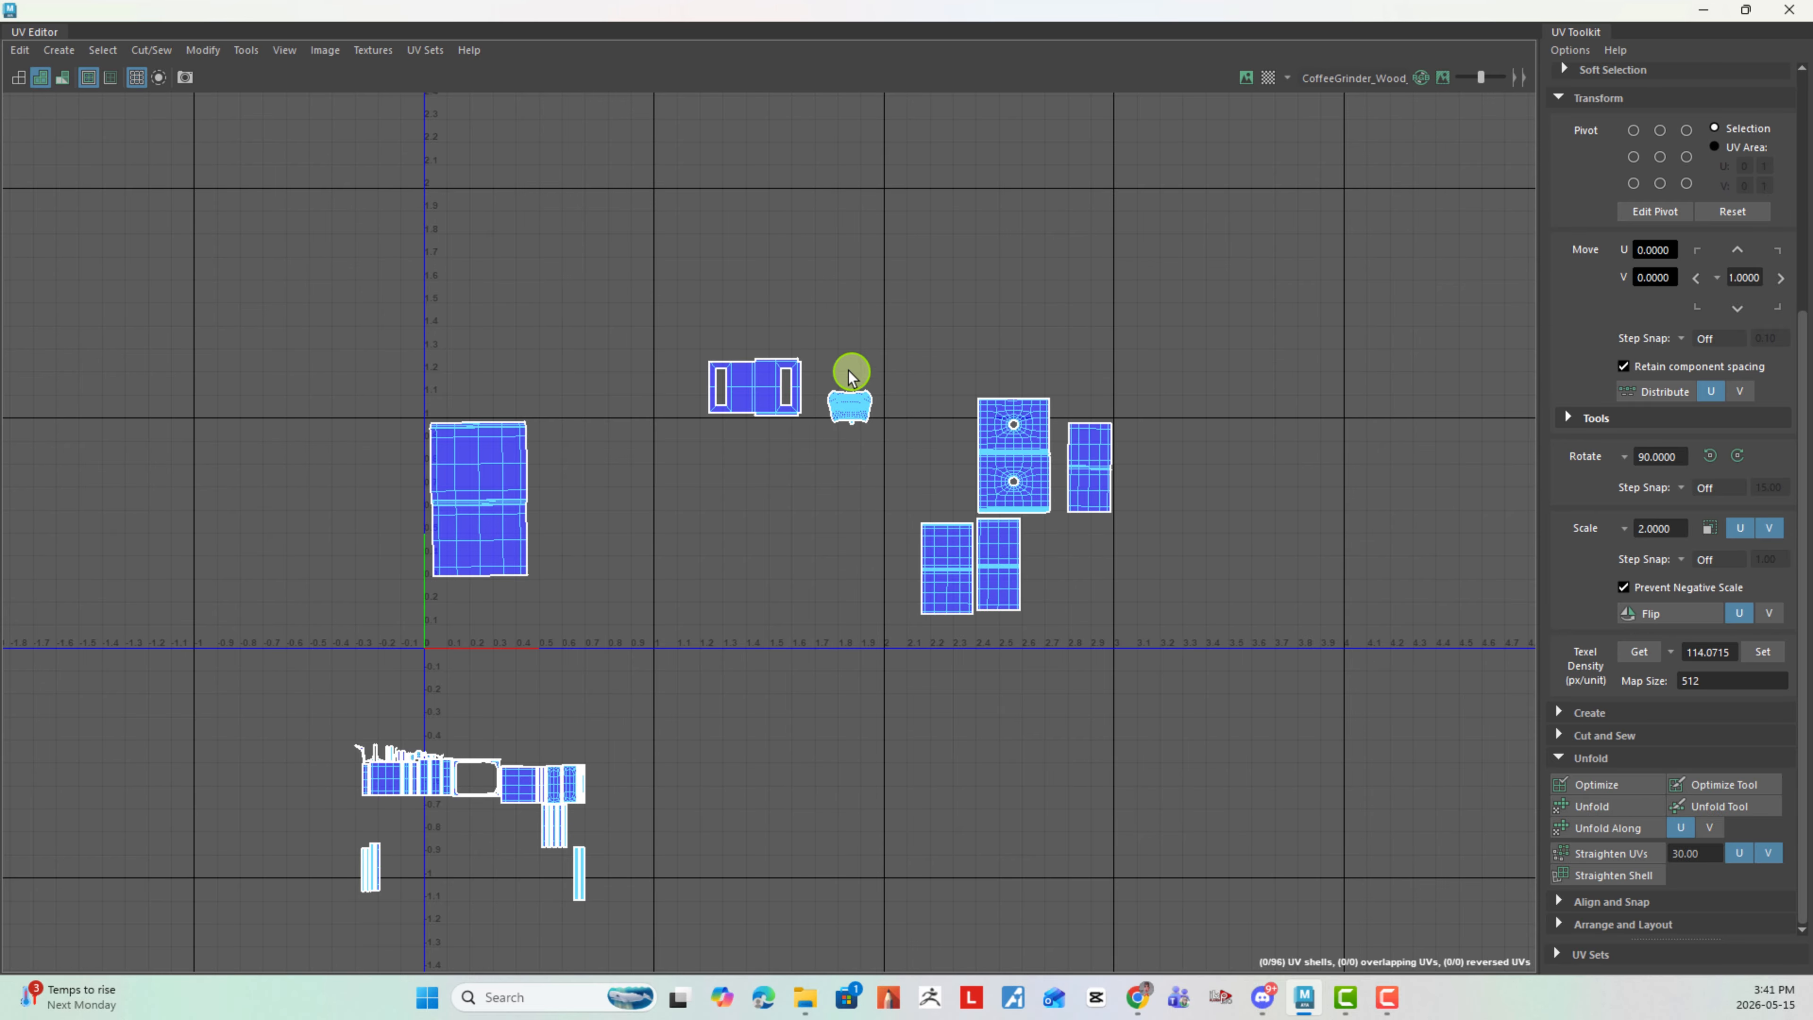
pyautogui.moveTo(834, 339); pyautogui.dragTo(859, 399, button='right')
pyautogui.moveTo(696, 273); pyautogui.dragTo(1233, 750)
pyautogui.click(1775, 653)
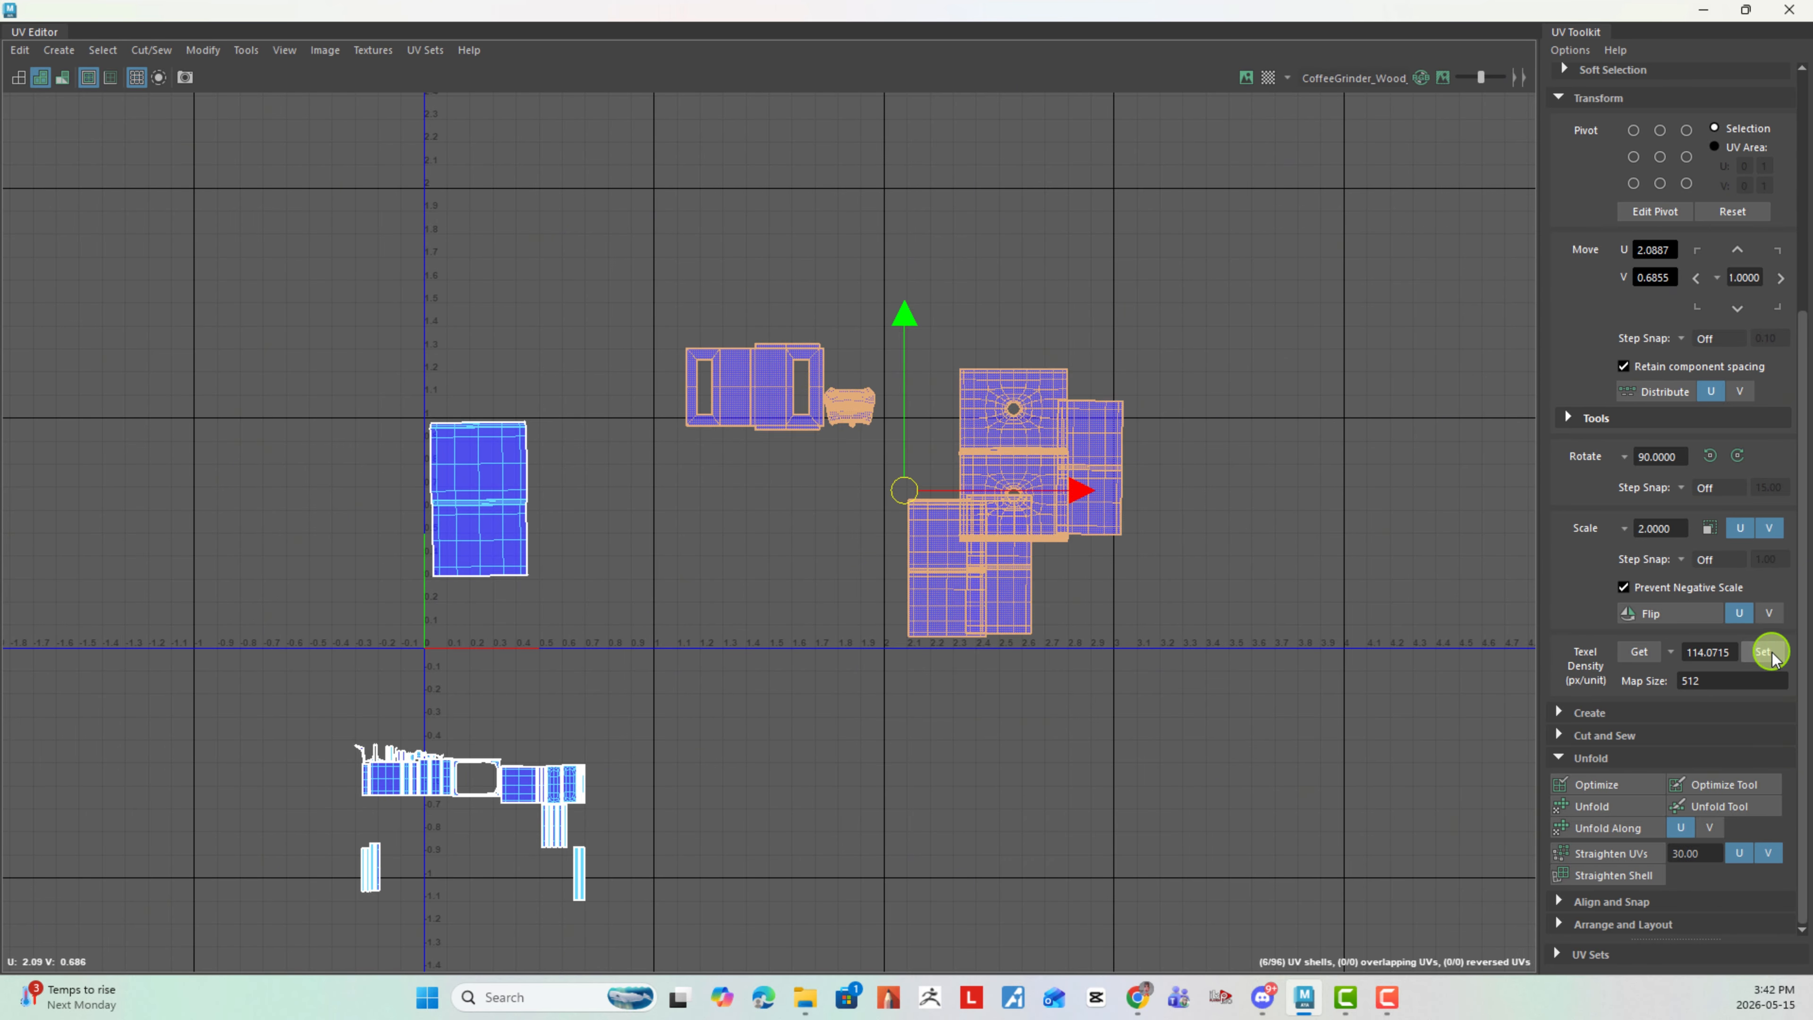
# - Select all the unfinished shells below the tile and set their texel density to 114.0715 px/unit
pyautogui.click(1202, 723)
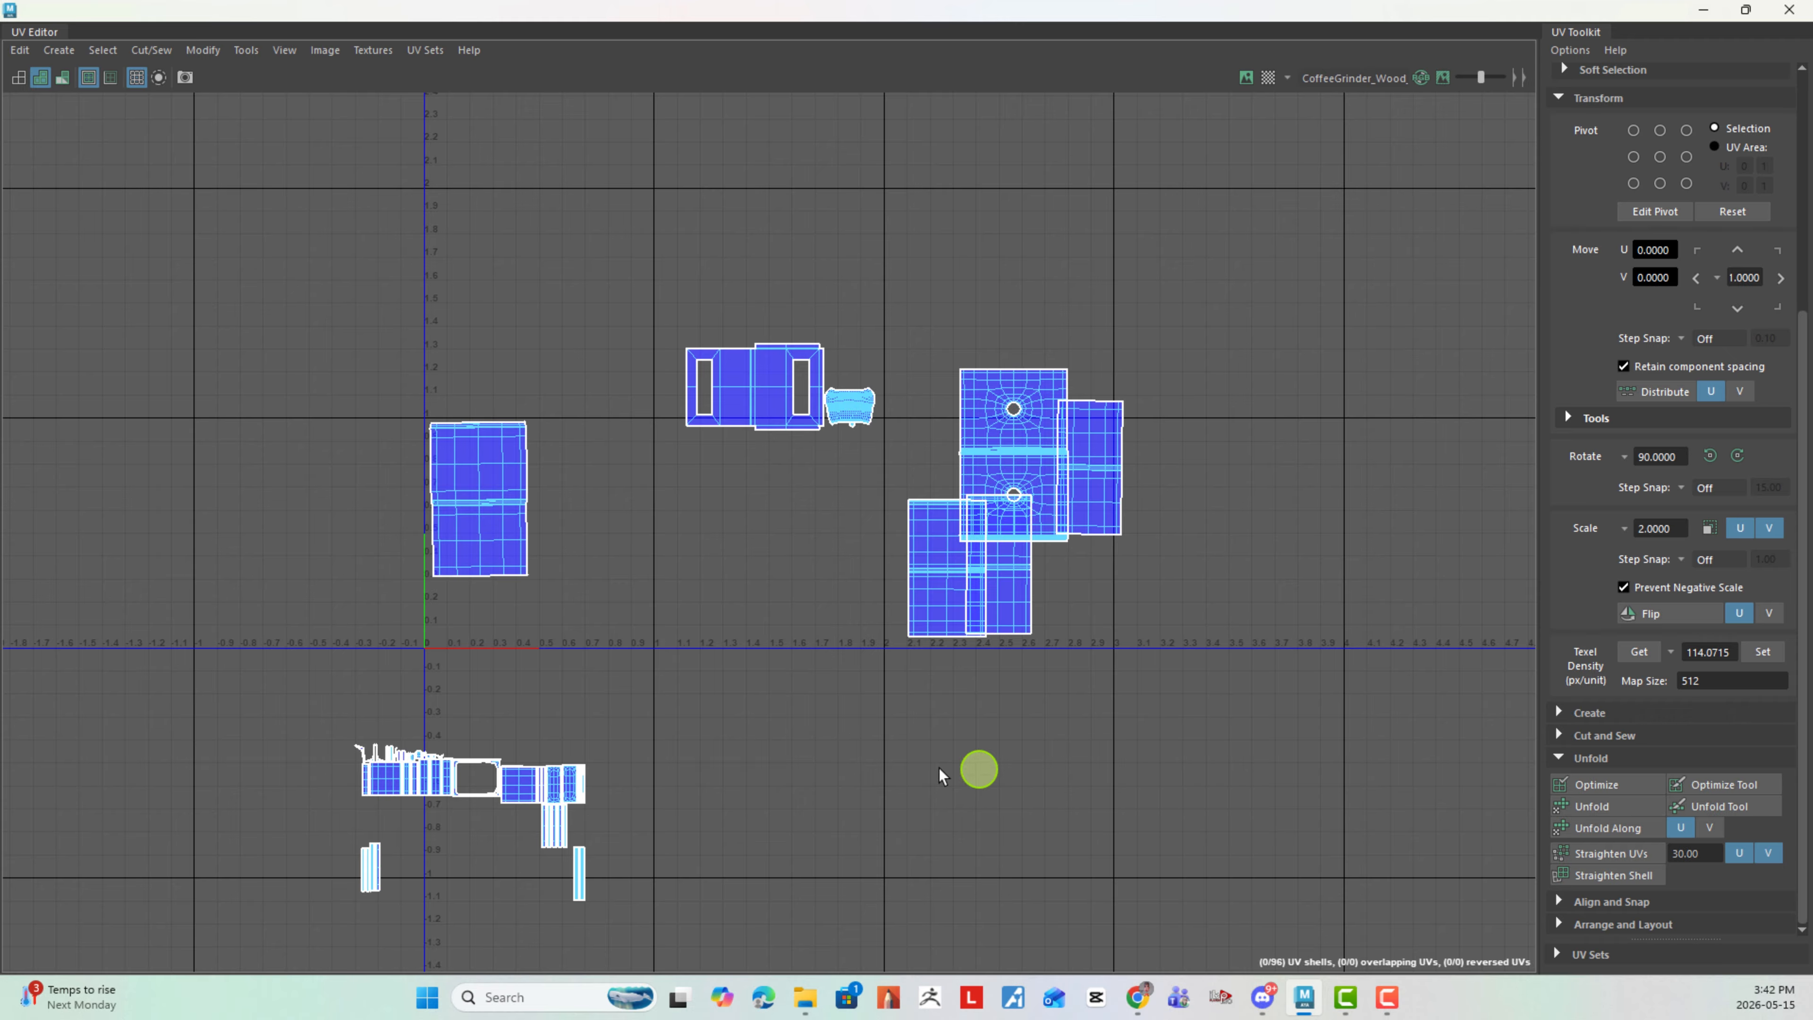
pyautogui.keyDown('alt'); pyautogui.moveTo(577, 687); pyautogui.dragTo(582, 584, button='middle'); pyautogui.keyUp('alt')
pyautogui.moveTo(453, 664); pyautogui.dragTo(776, 959)
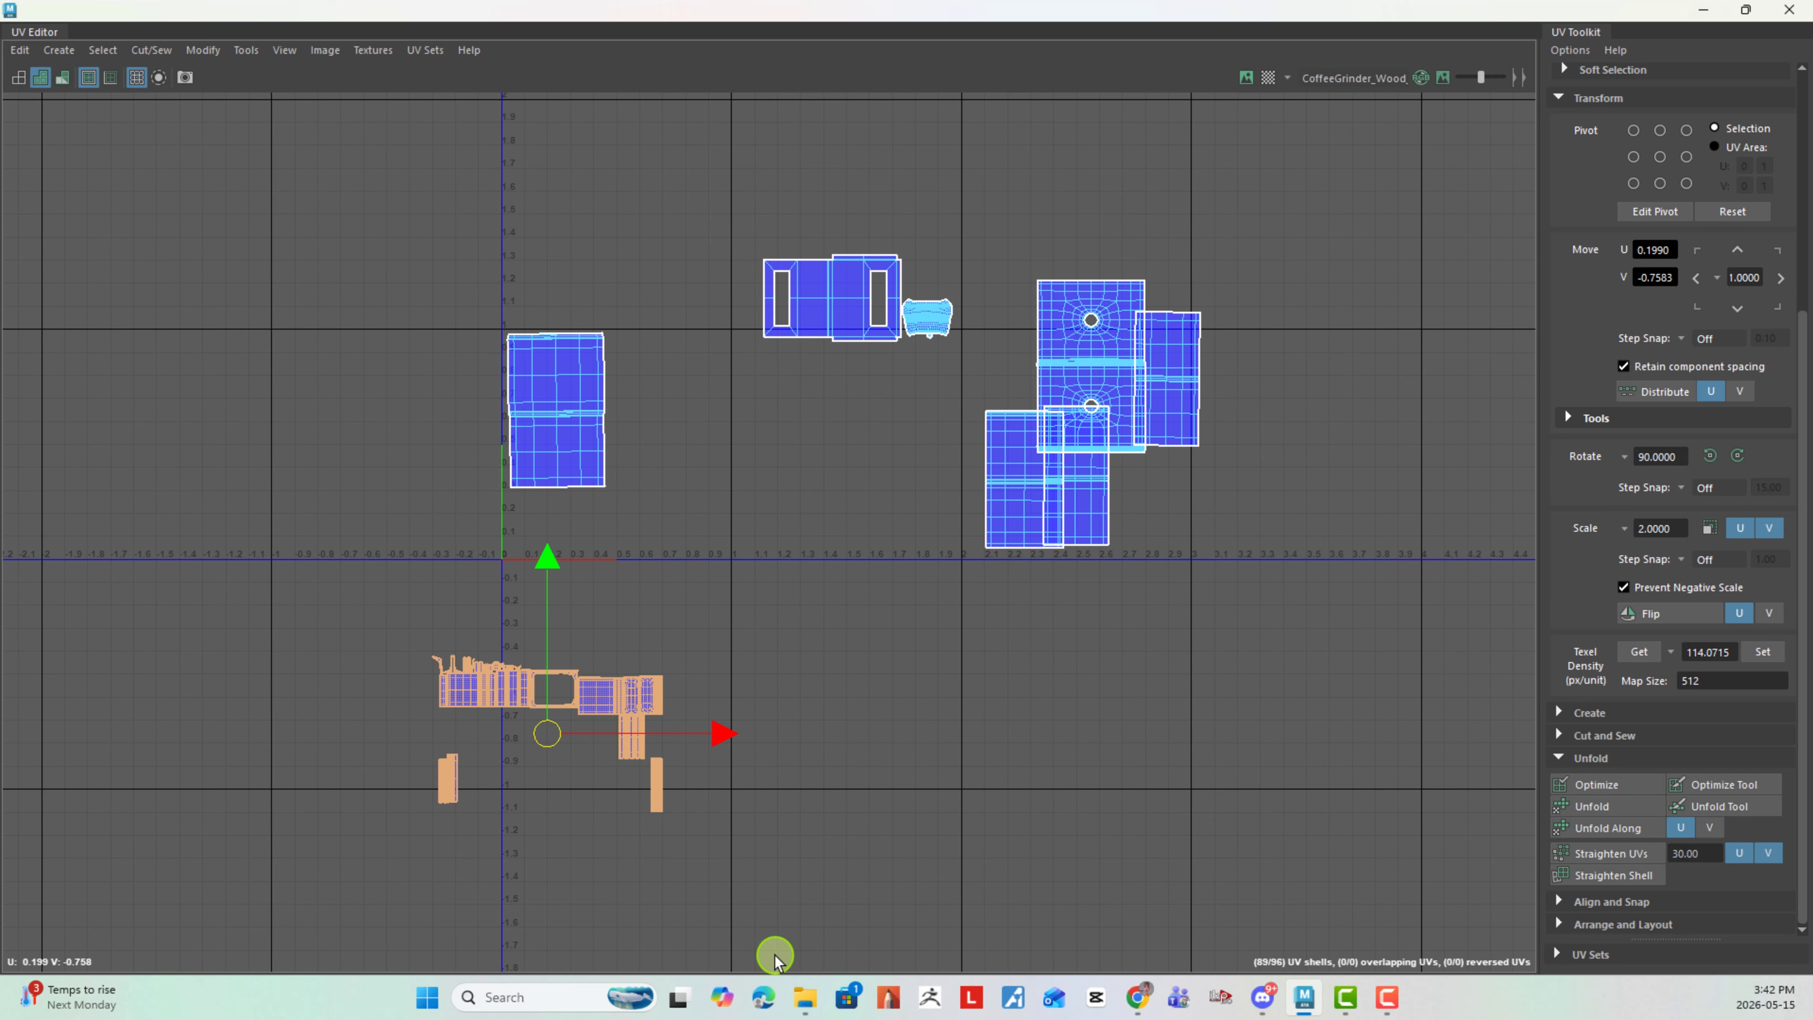
pyautogui.click(1768, 649)
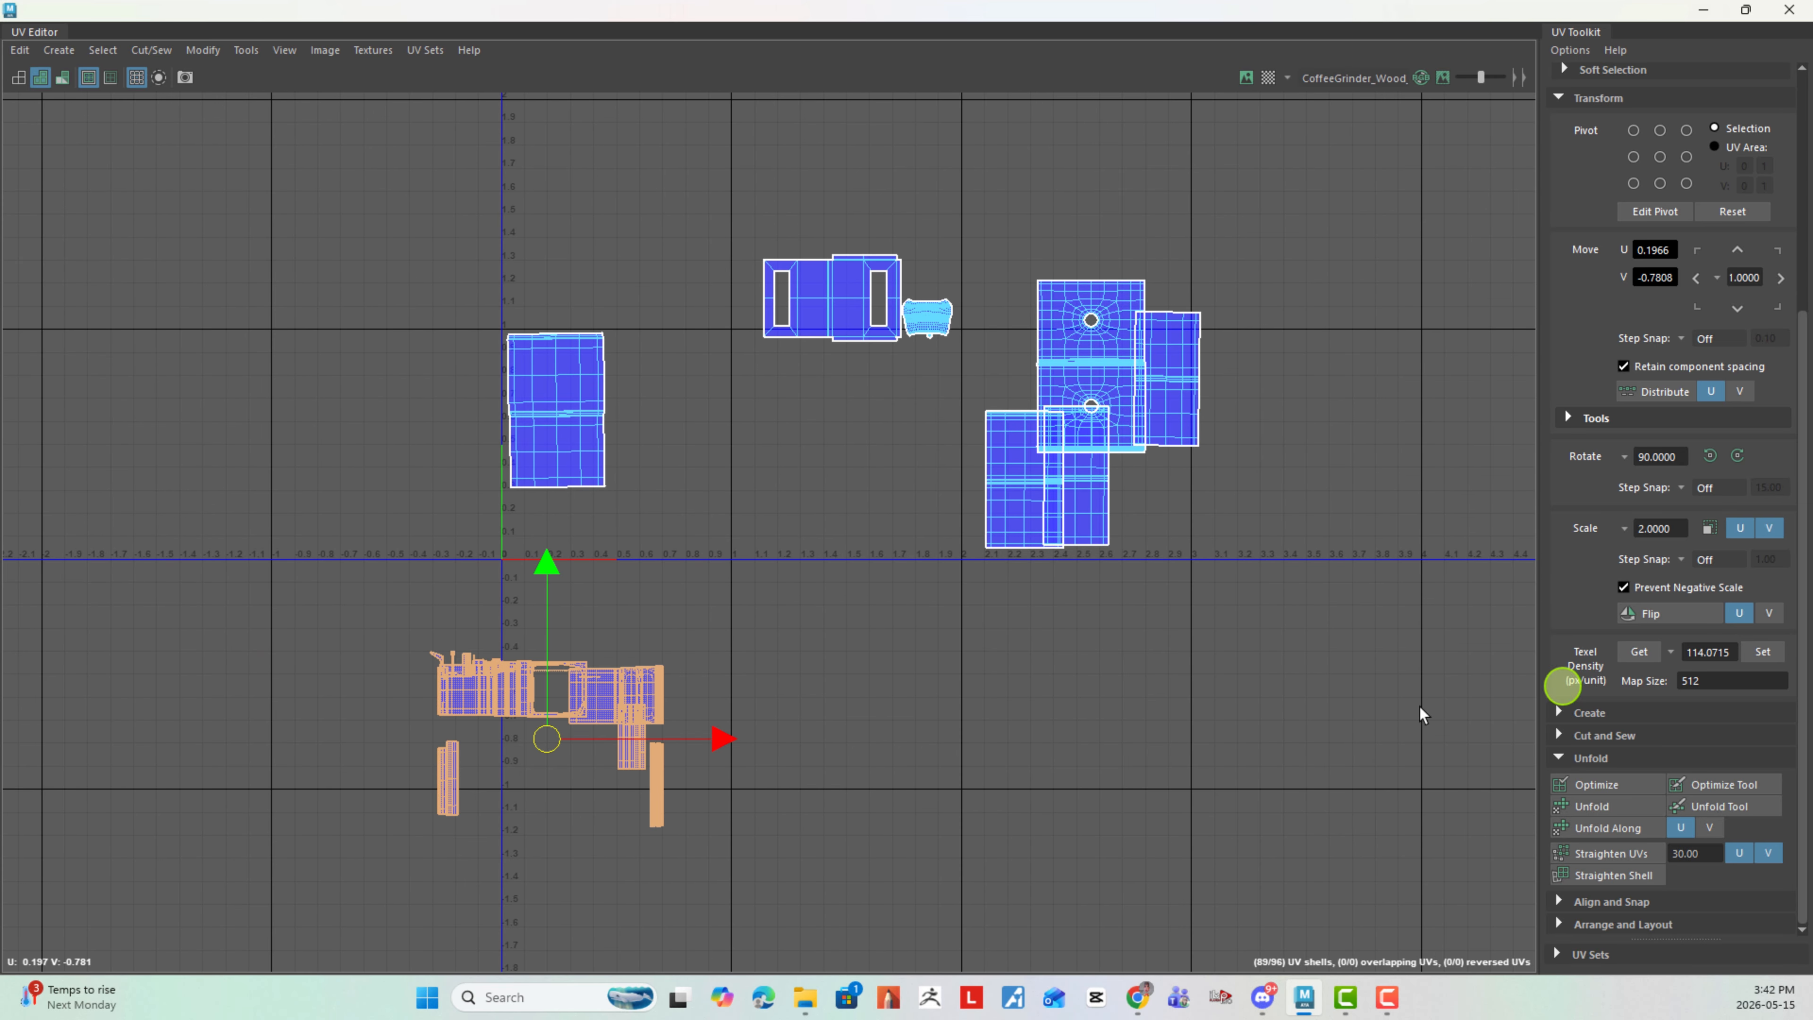
# - Rotate the shell with two rectangular openings upright and place it beside the large shell in the 0–1 tile
pyautogui.click(1039, 690)
pyautogui.scroll(1, 696, 320)
pyautogui.keyDown('alt'); pyautogui.moveTo(792, 345); pyautogui.dragTo(801, 481, button='middle'); pyautogui.keyUp('alt')
pyautogui.moveTo(877, 435); pyautogui.dragTo(809, 401, button='right')
pyautogui.click(908, 423)
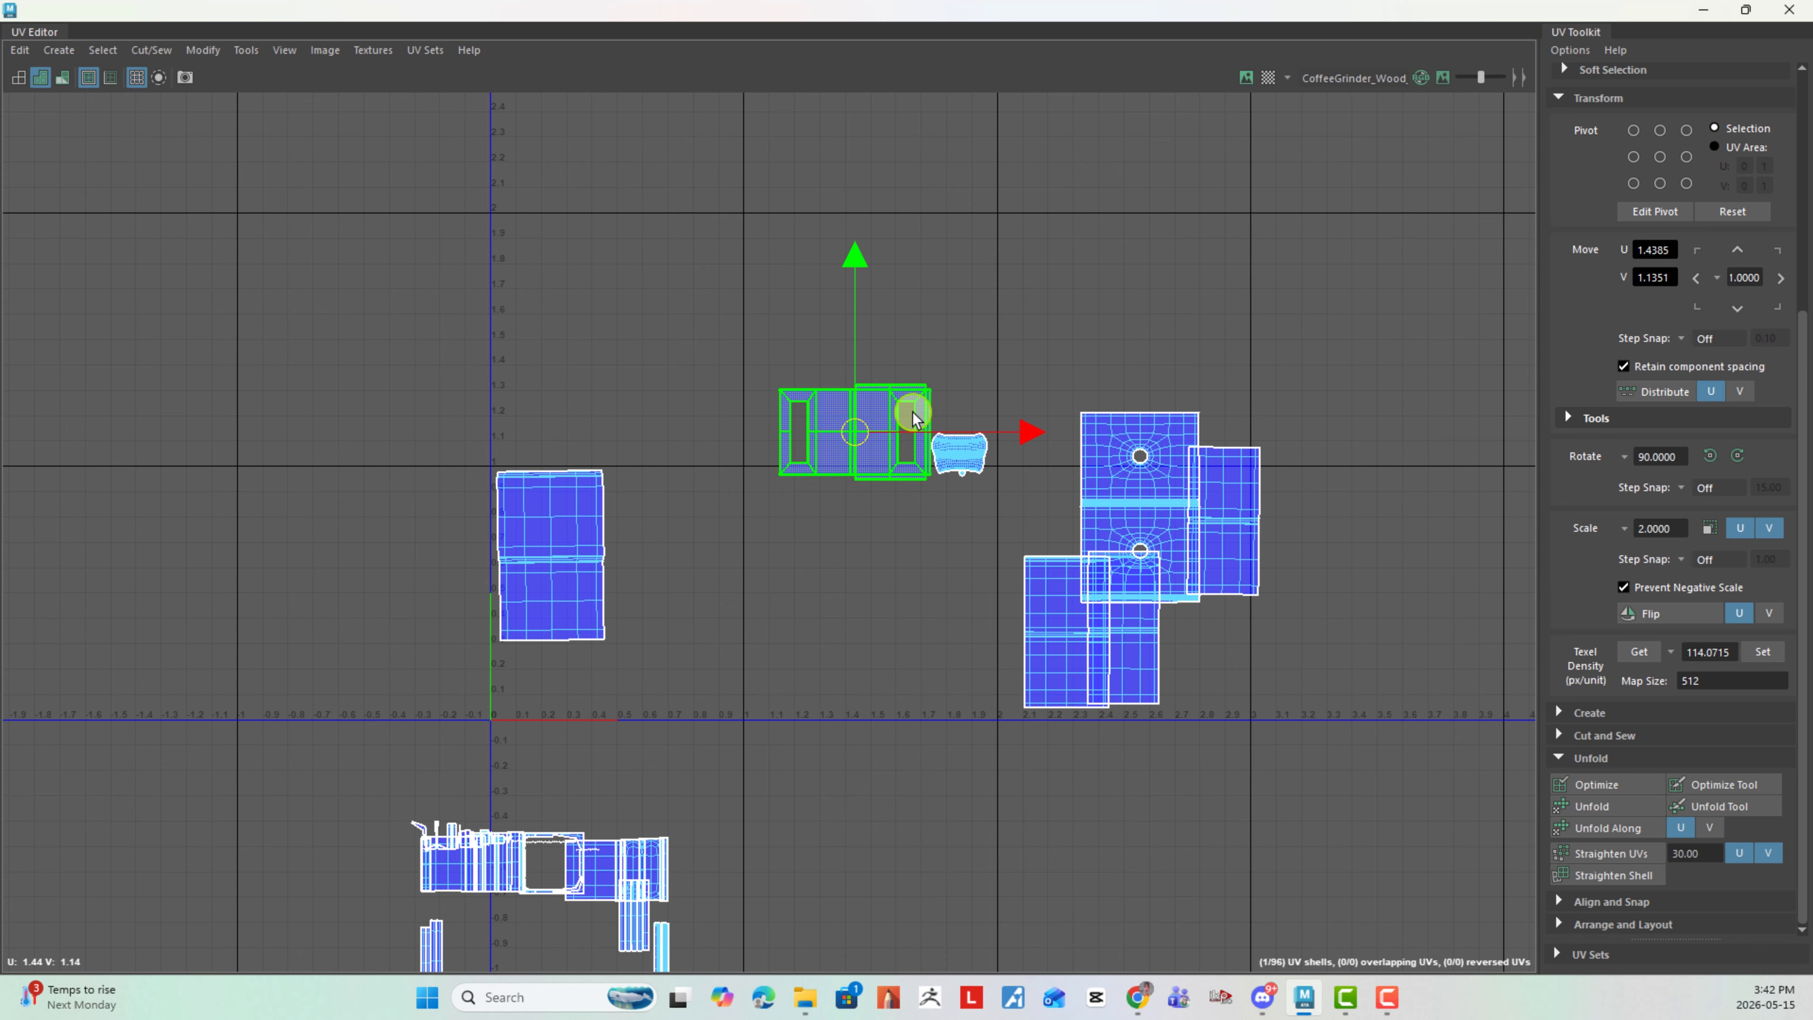
pyautogui.press('e')
pyautogui.moveTo(972, 356); pyautogui.dragTo(941, 593)
pyautogui.press('w')
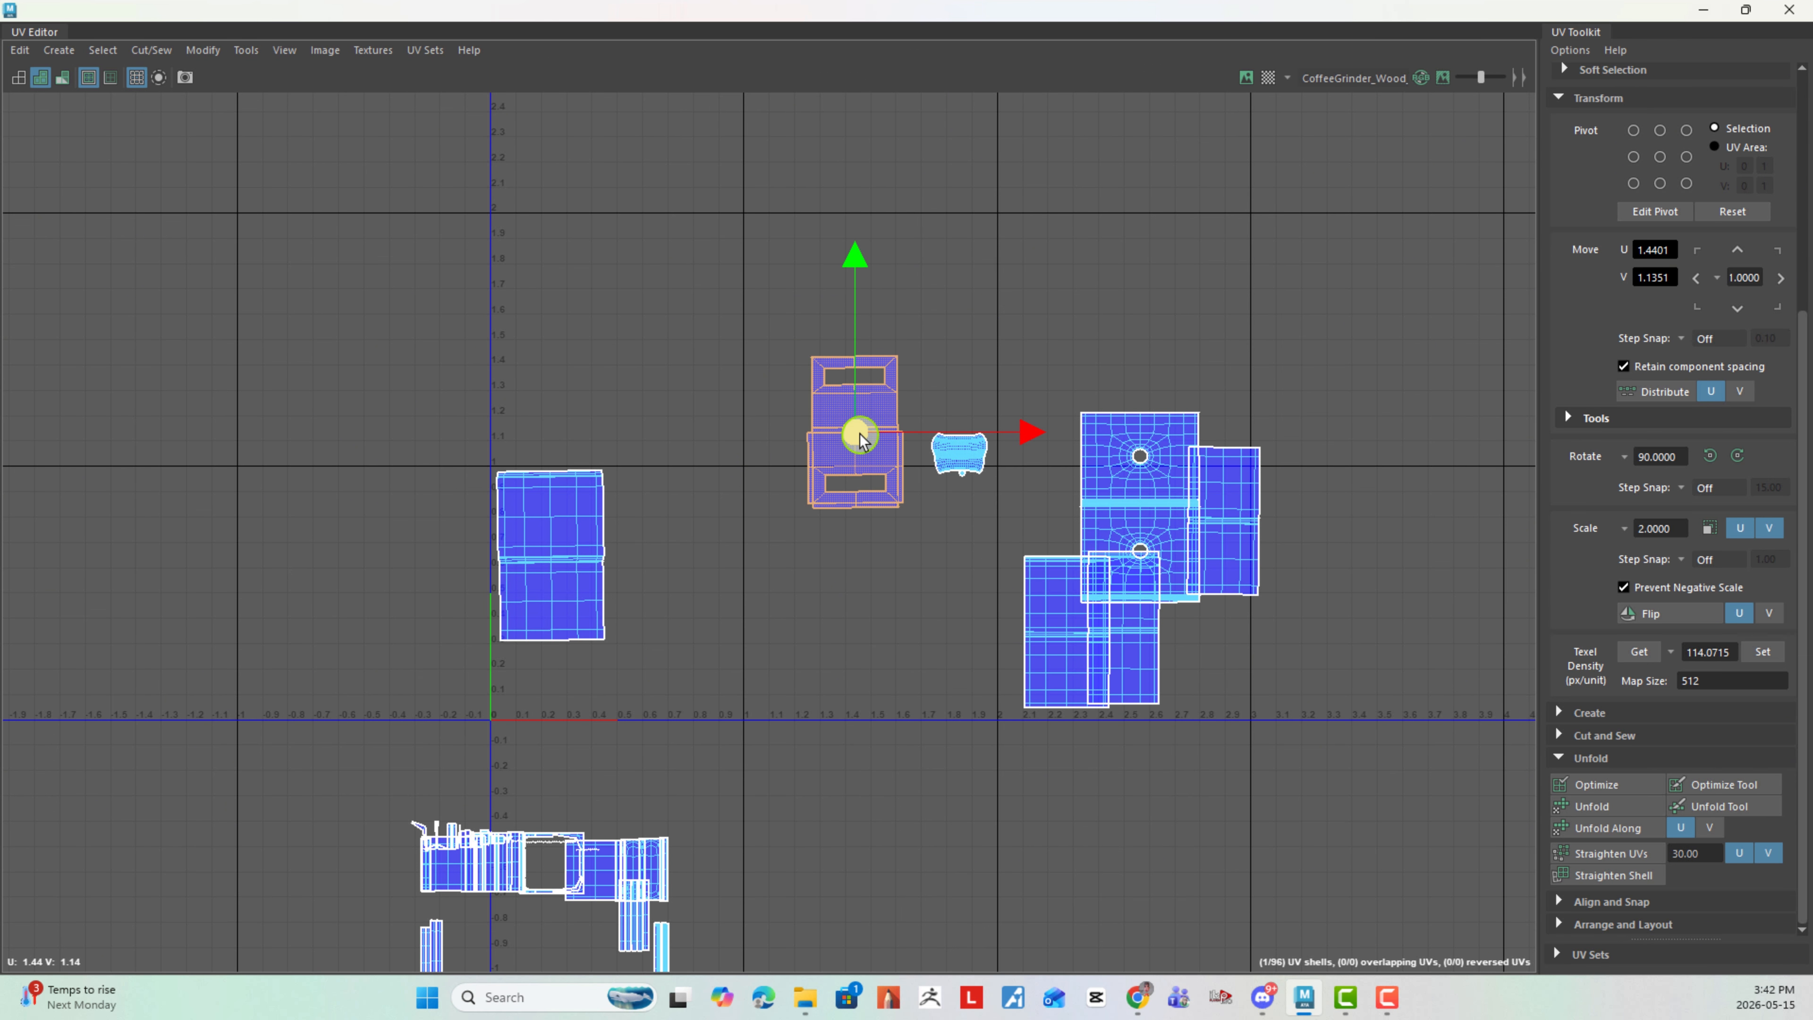
pyautogui.moveTo(855, 433); pyautogui.dragTo(664, 550)
# - Move the wider plain two-panel shell and the round-hole shell into the second tile, and the small curved shell beneath the first tile's large shell
pyautogui.click(1063, 638)
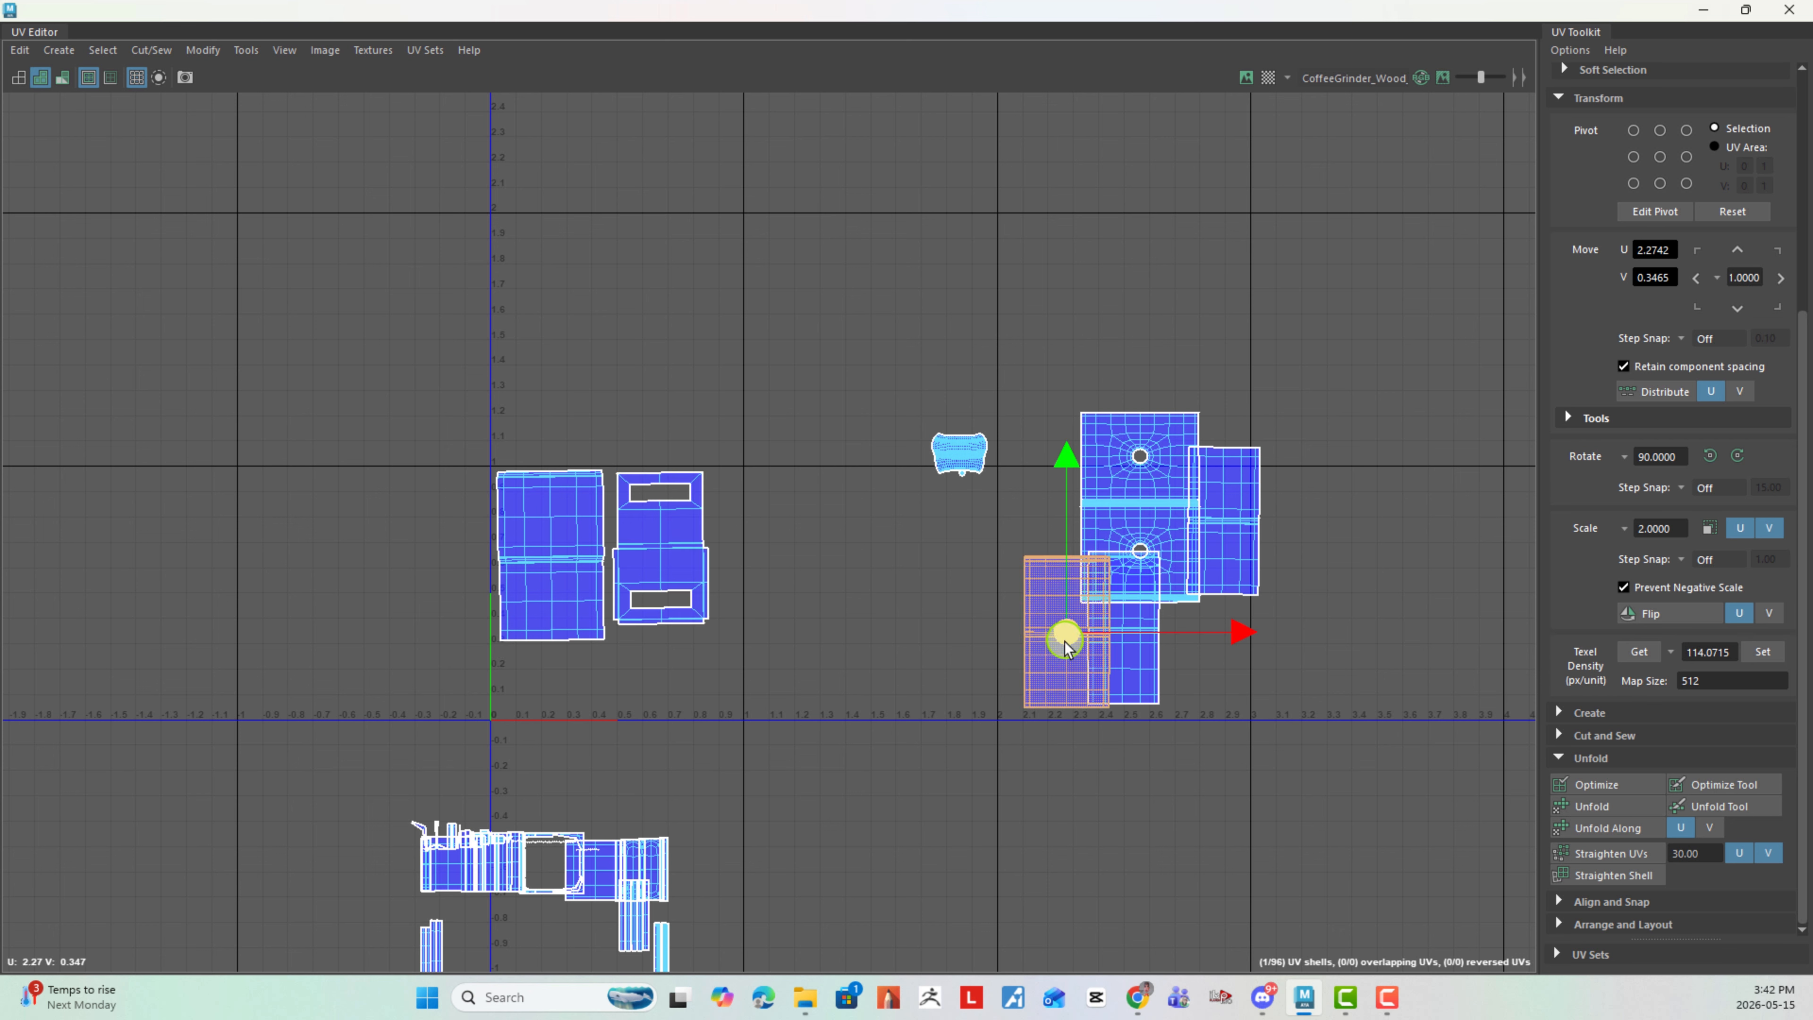
pyautogui.moveTo(1060, 640); pyautogui.dragTo(793, 546)
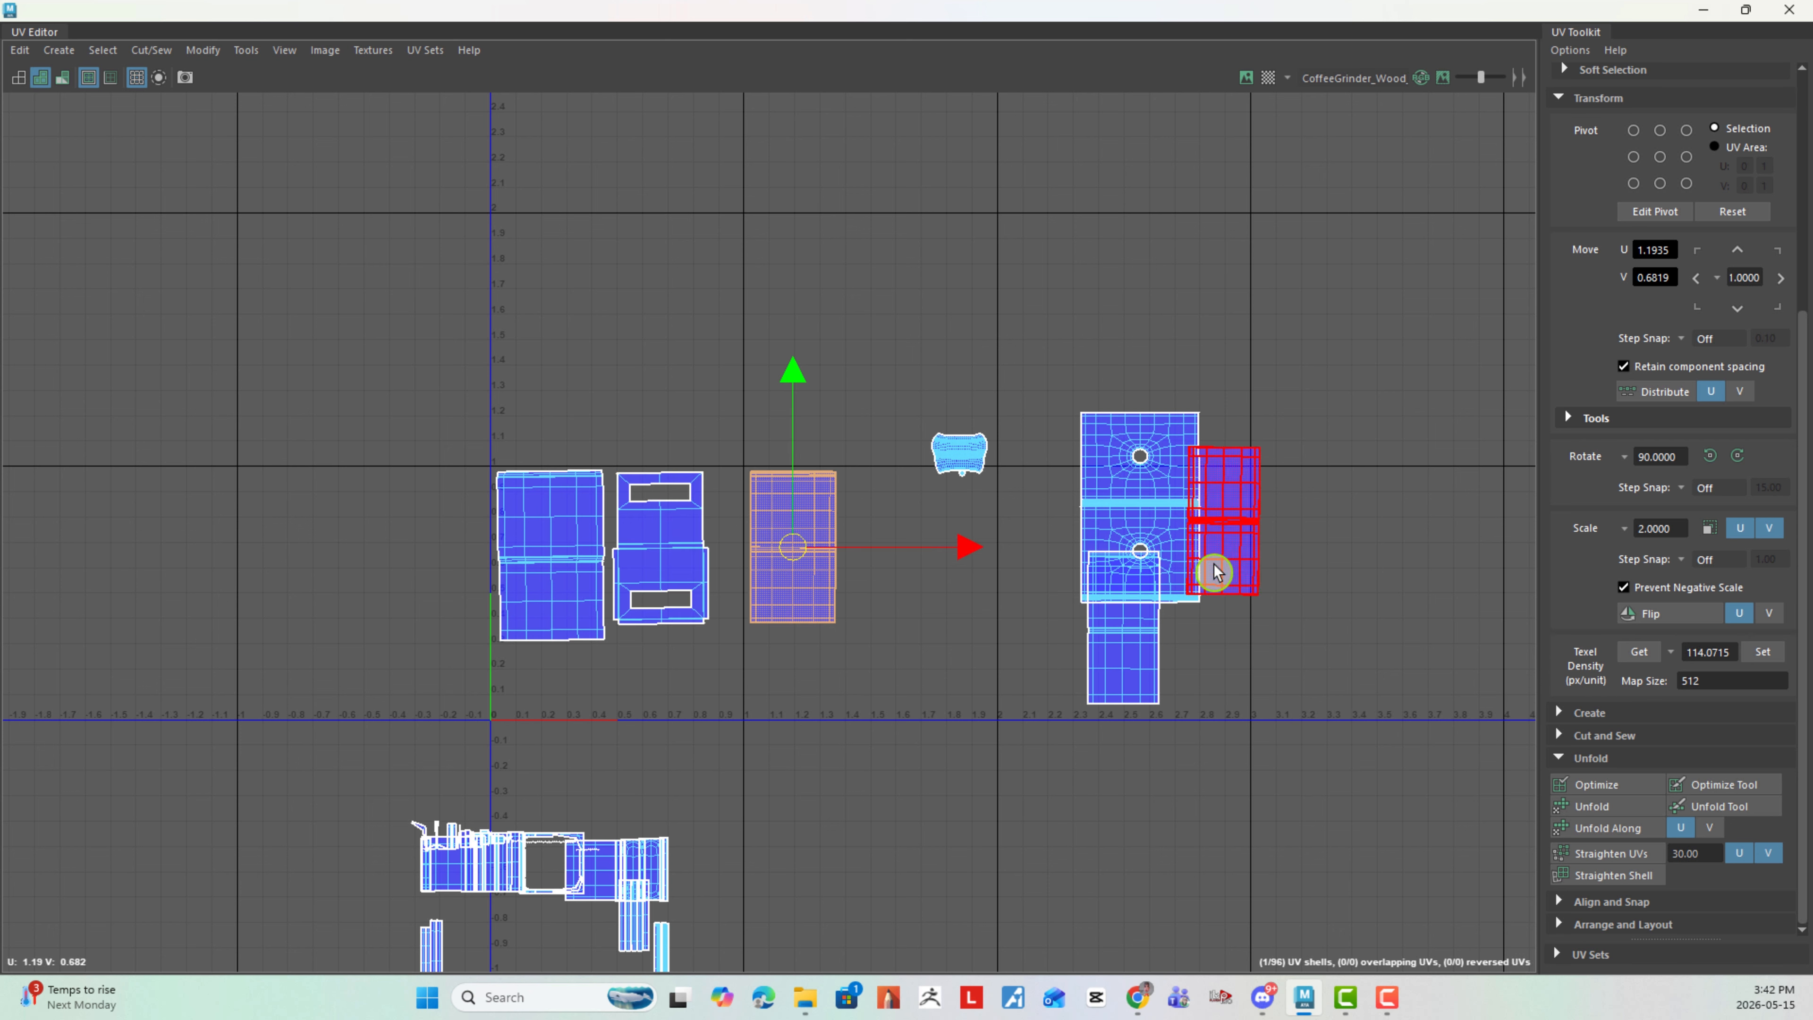
pyautogui.click(1142, 517)
pyautogui.moveTo(1142, 517); pyautogui.dragTo(902, 591)
pyautogui.click(972, 455)
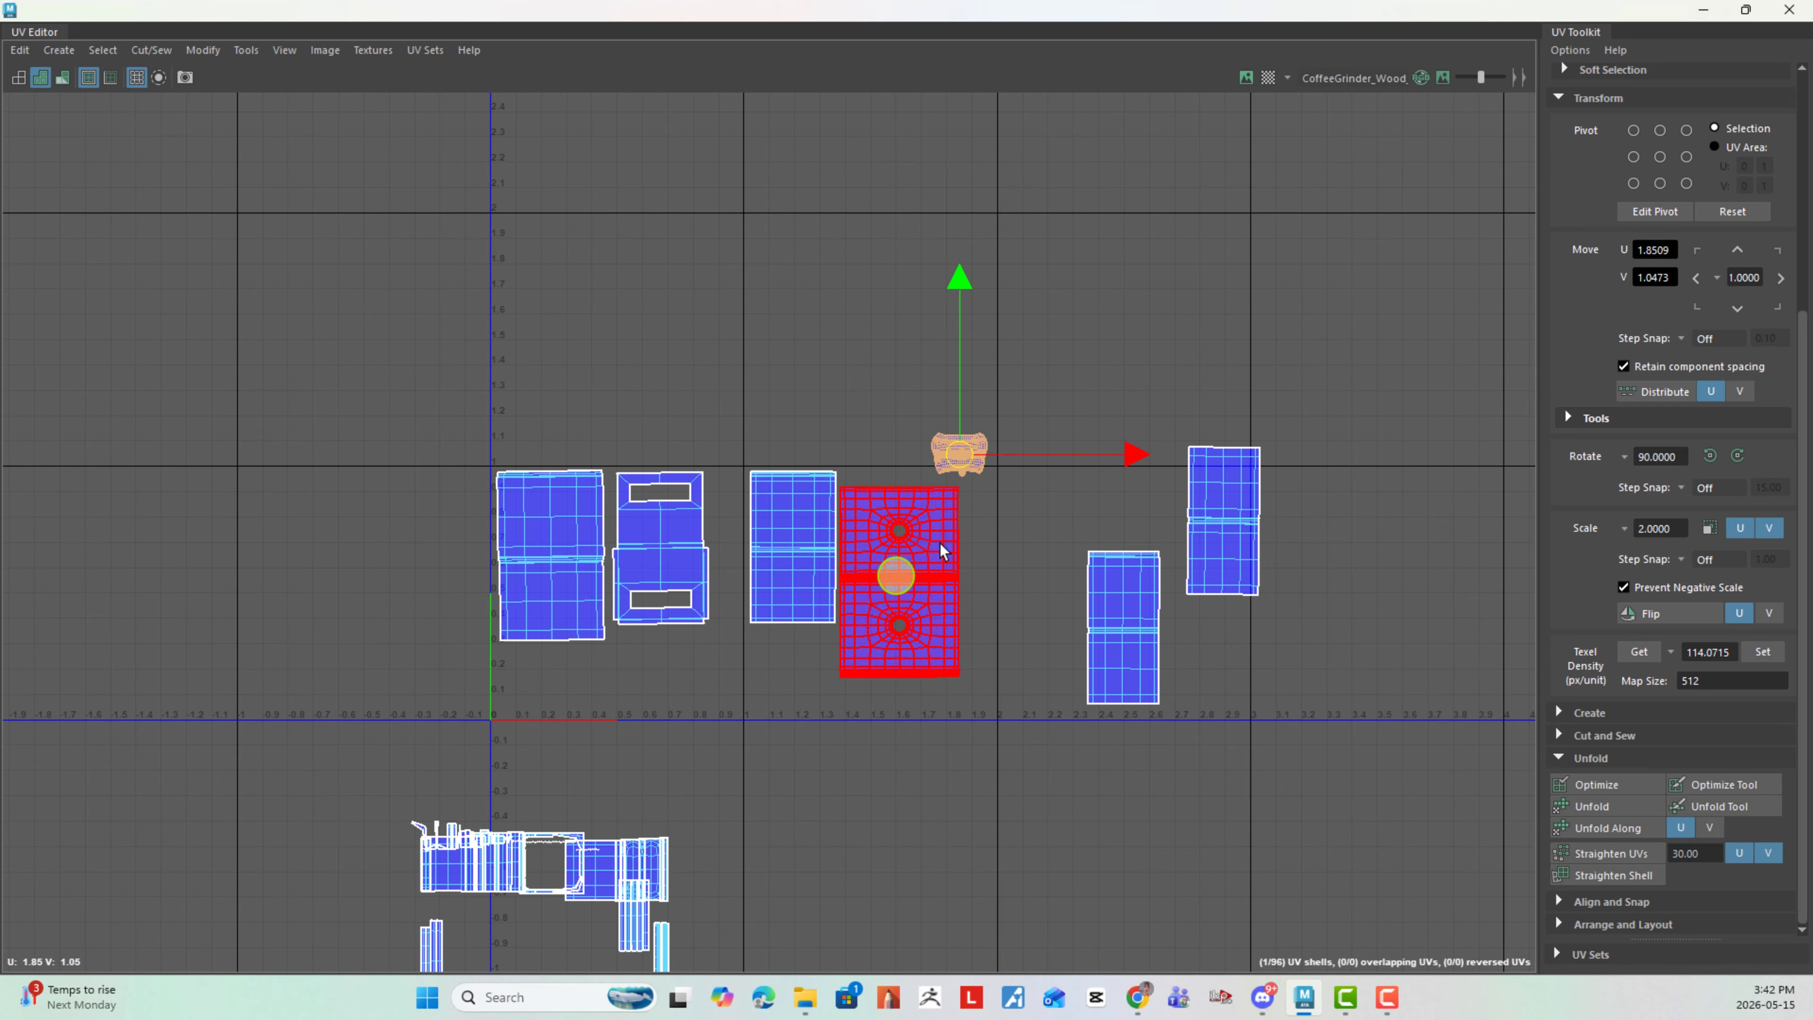
pyautogui.moveTo(968, 458); pyautogui.dragTo(533, 685)
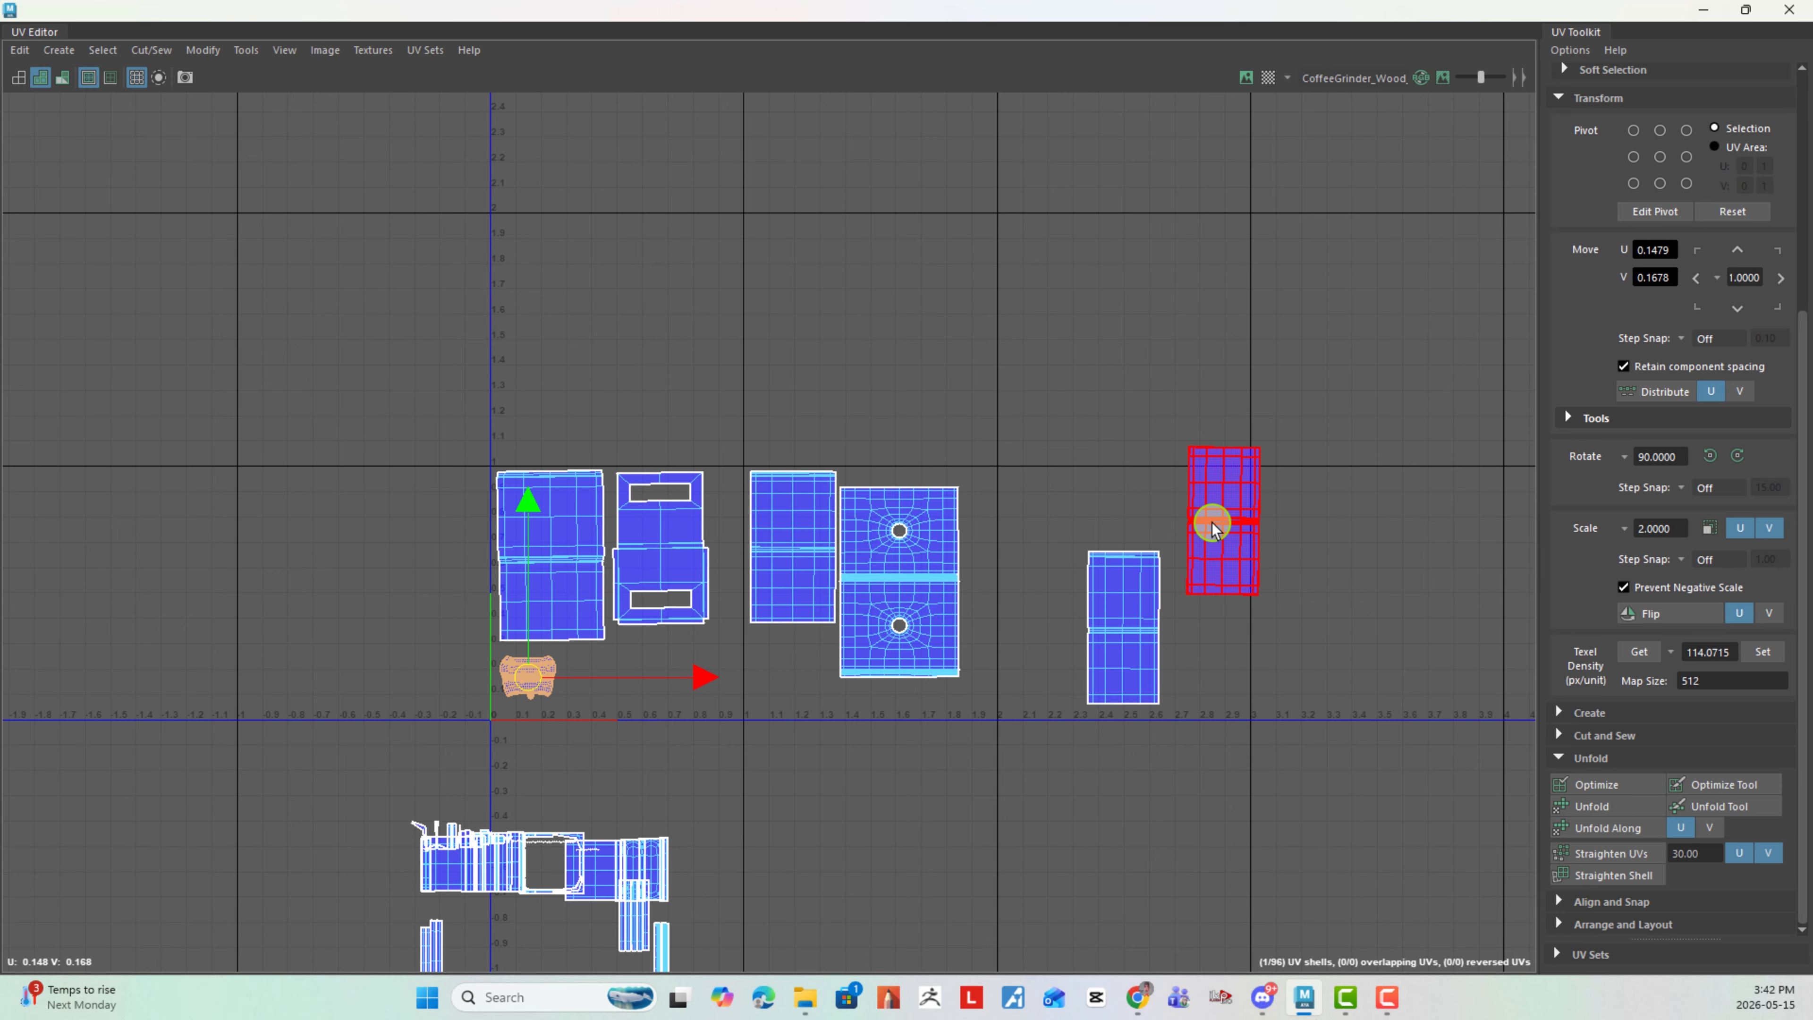
# - Reposition the plain two-panel shell and the round-hole shell side by side within the second tile
pyautogui.click(794, 543)
pyautogui.moveTo(793, 543); pyautogui.dragTo(798, 604)
pyautogui.click(943, 550)
pyautogui.moveTo(899, 579); pyautogui.dragTo(810, 604)
pyautogui.click(823, 603)
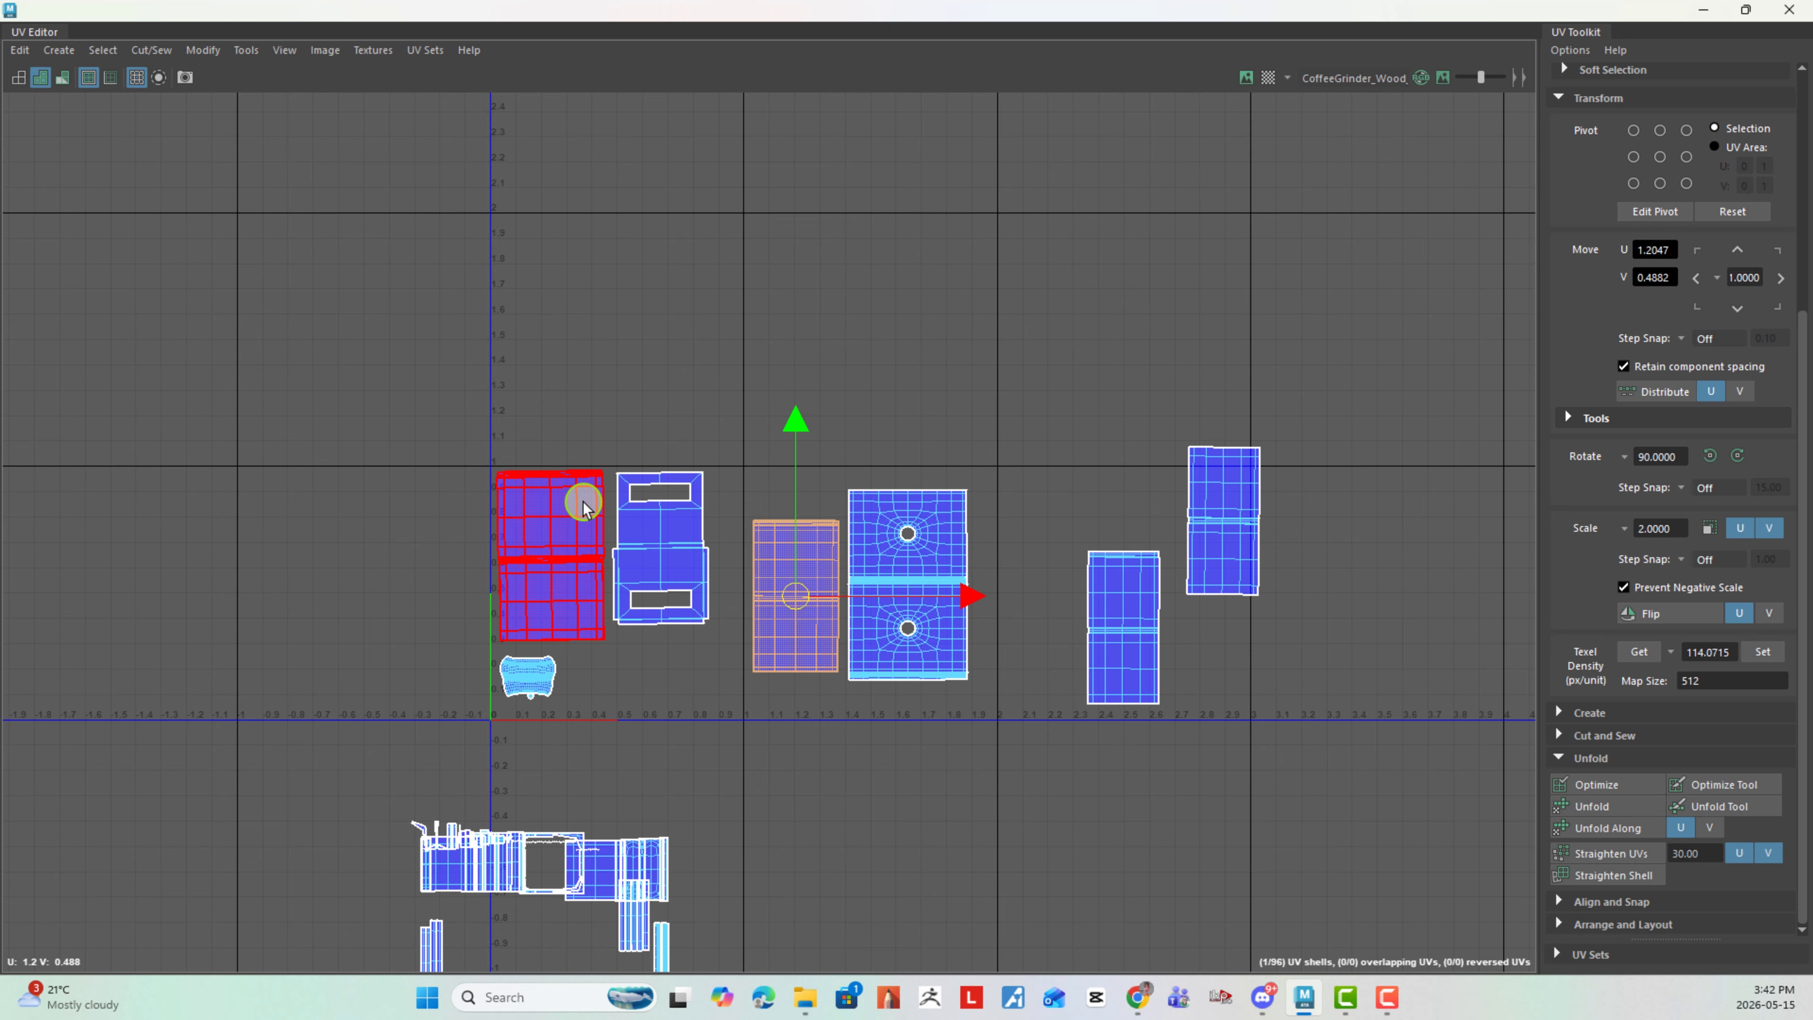
# - Place the two remaining narrow two-panel shells side by side in the third tile's upper-left area
pyautogui.click(1133, 619)
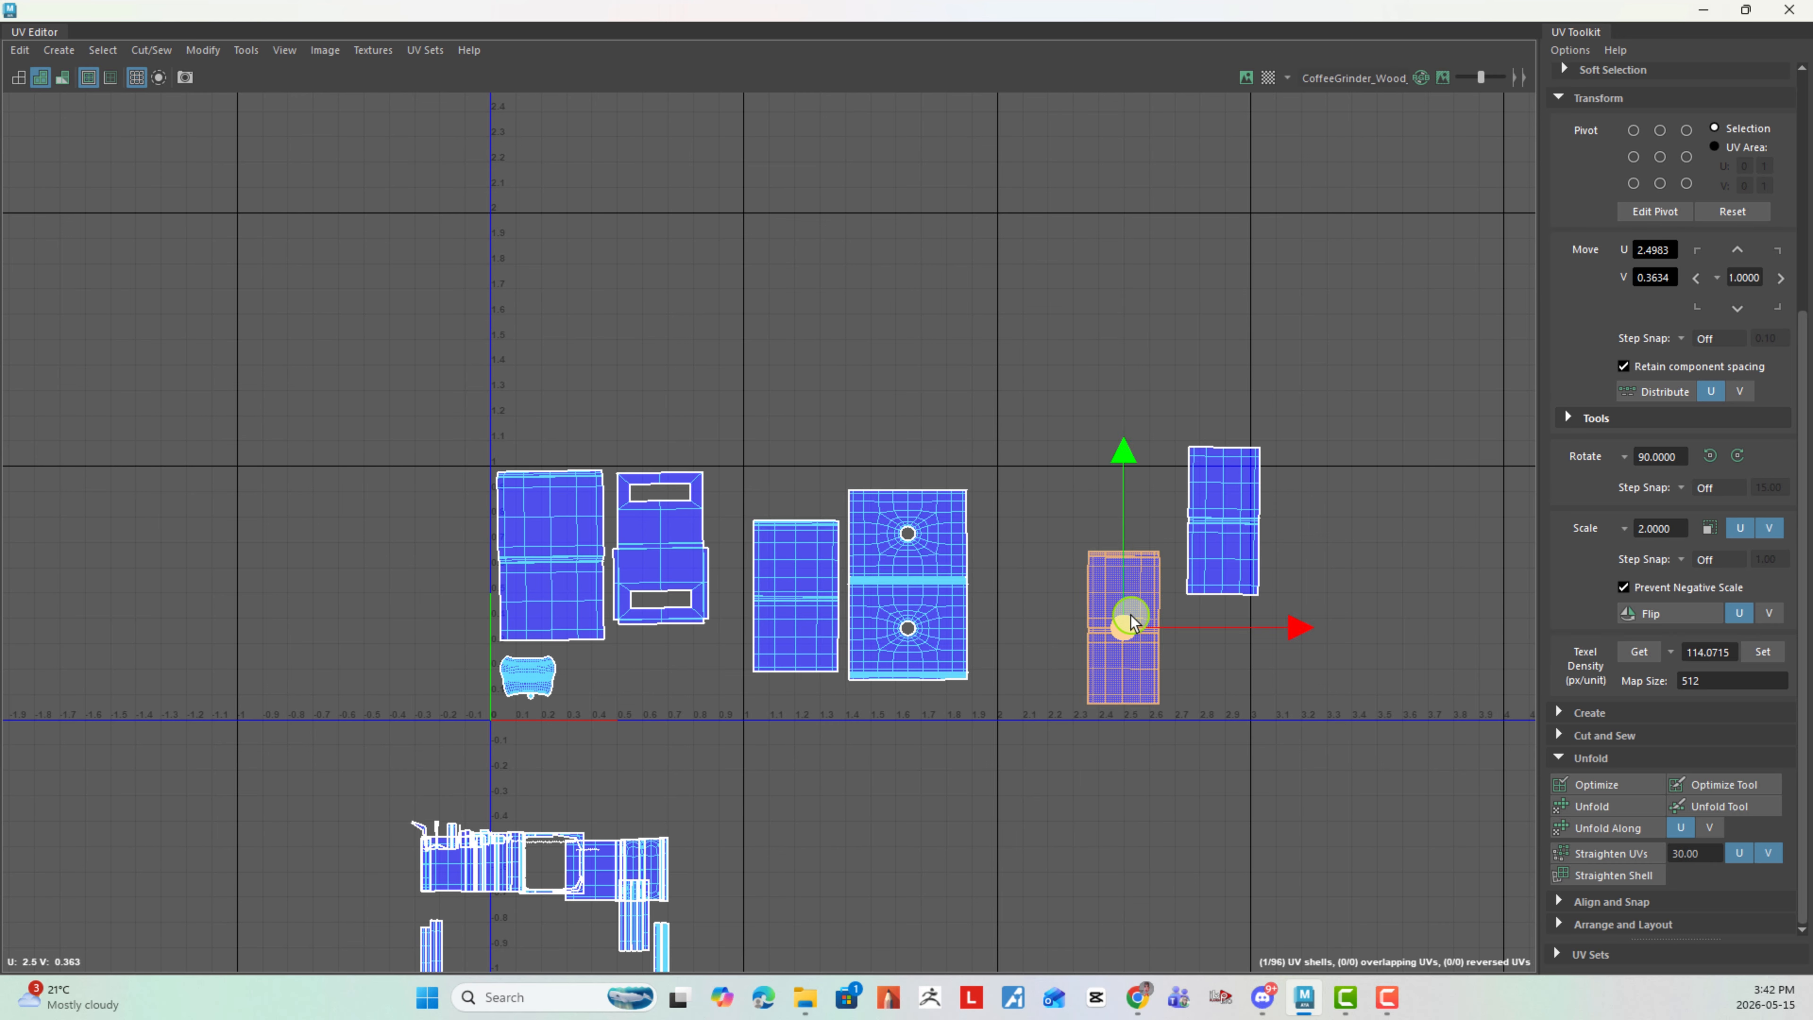
pyautogui.moveTo(1133, 619); pyautogui.dragTo(1051, 540)
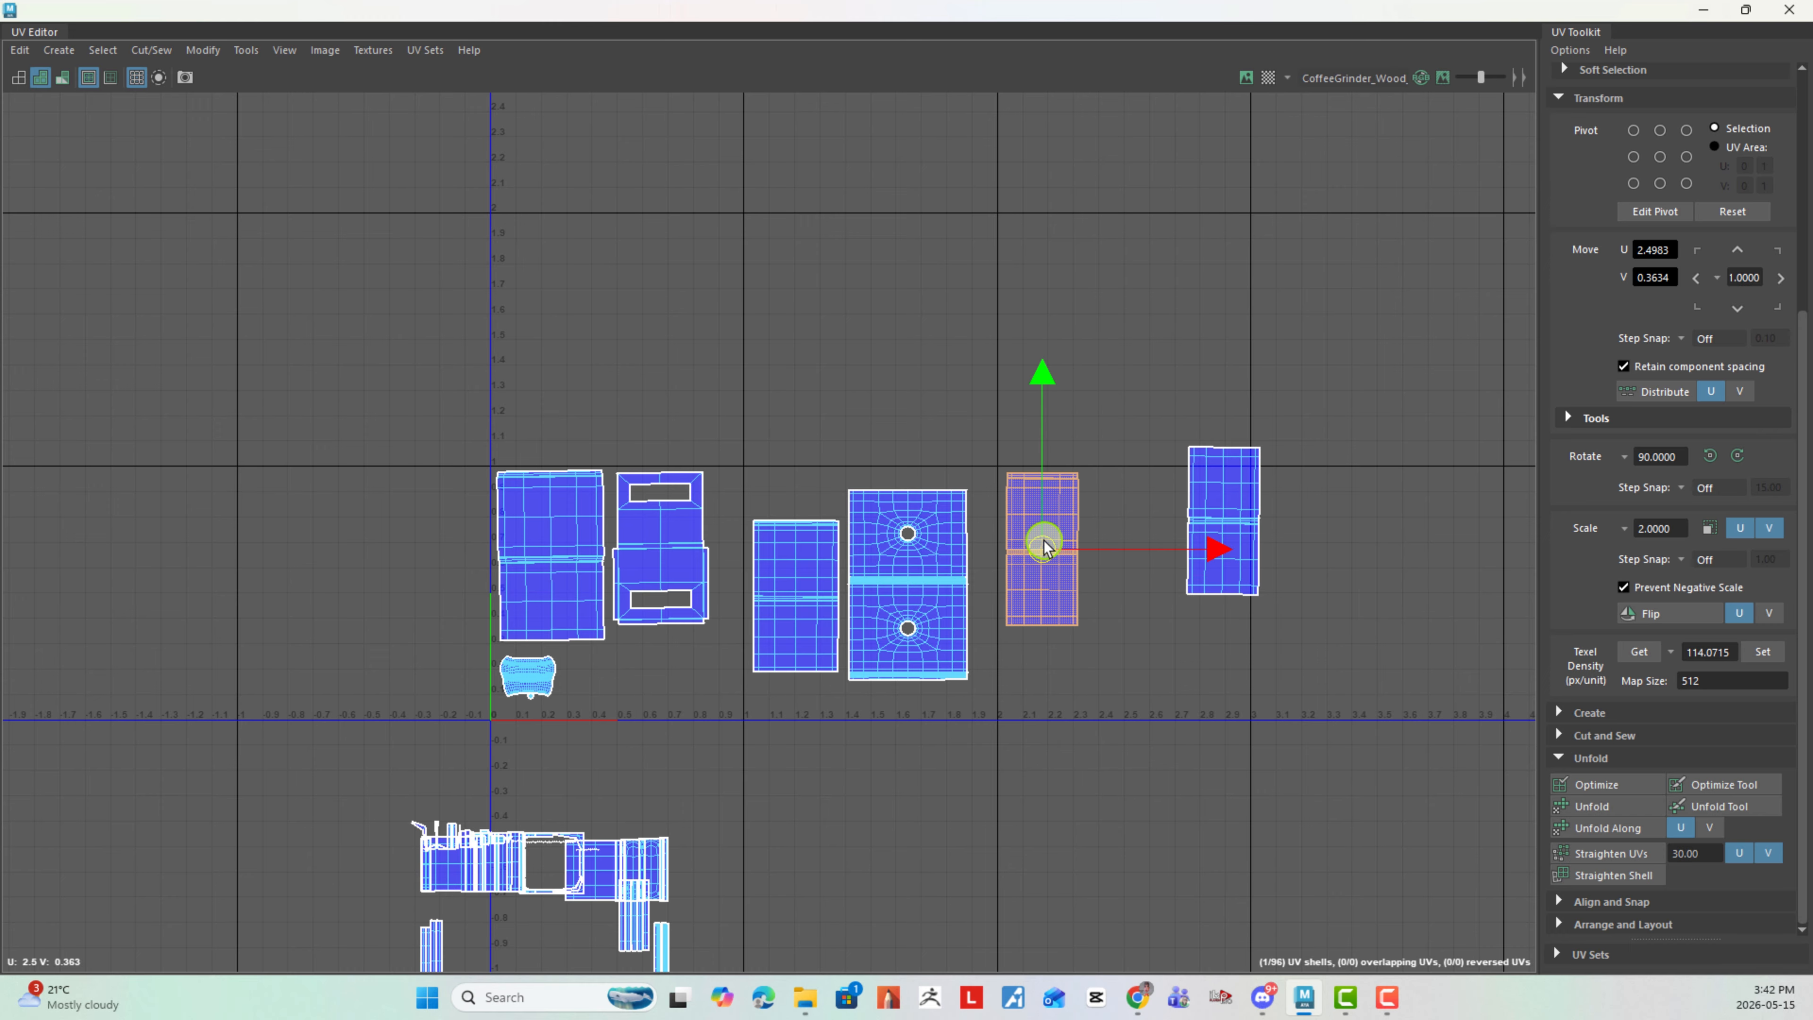
pyautogui.click(1214, 507)
pyautogui.moveTo(1214, 508); pyautogui.dragTo(1137, 555)
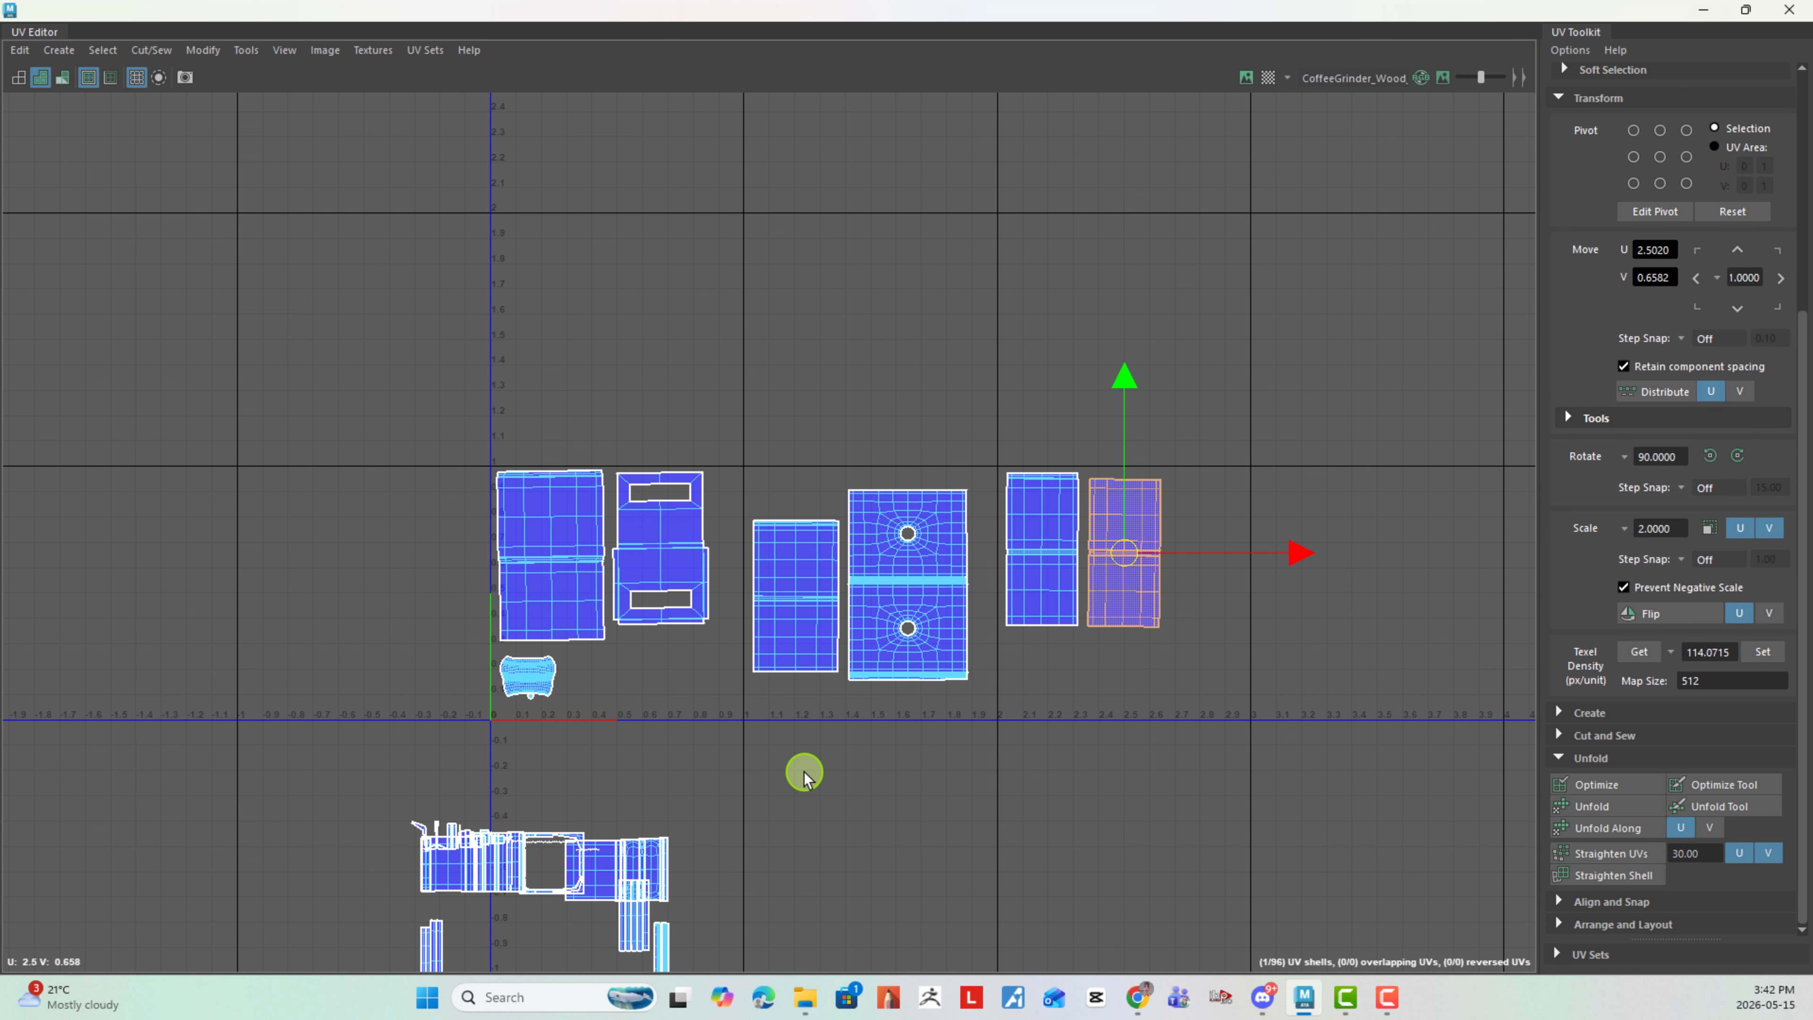
pyautogui.keyDown('alt'); pyautogui.moveTo(1089, 725); pyautogui.dragTo(878, 558, button='middle'); pyautogui.keyUp('alt')
pyautogui.scroll(2, 966, 549)
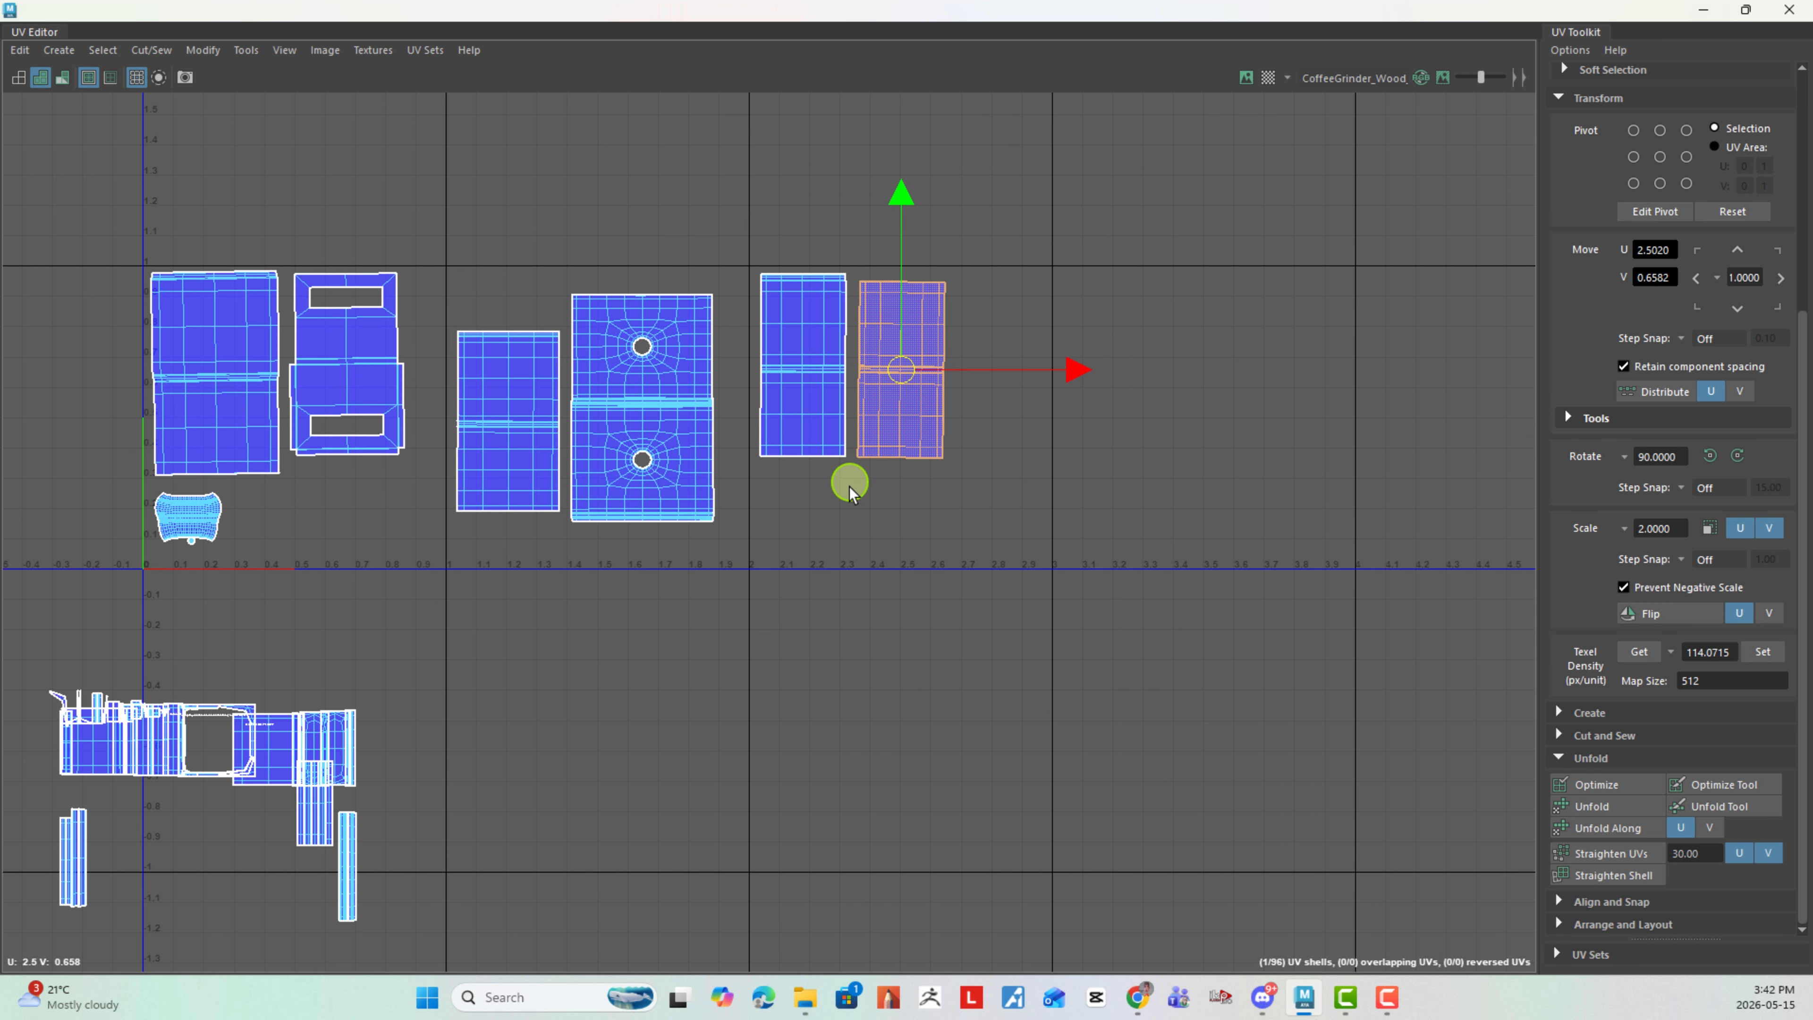
pyautogui.keyDown('alt'); pyautogui.moveTo(846, 476); pyautogui.dragTo(1106, 497, button='middle'); pyautogui.keyUp('alt')
pyautogui.moveTo(1159, 395); pyautogui.dragTo(1153, 390)
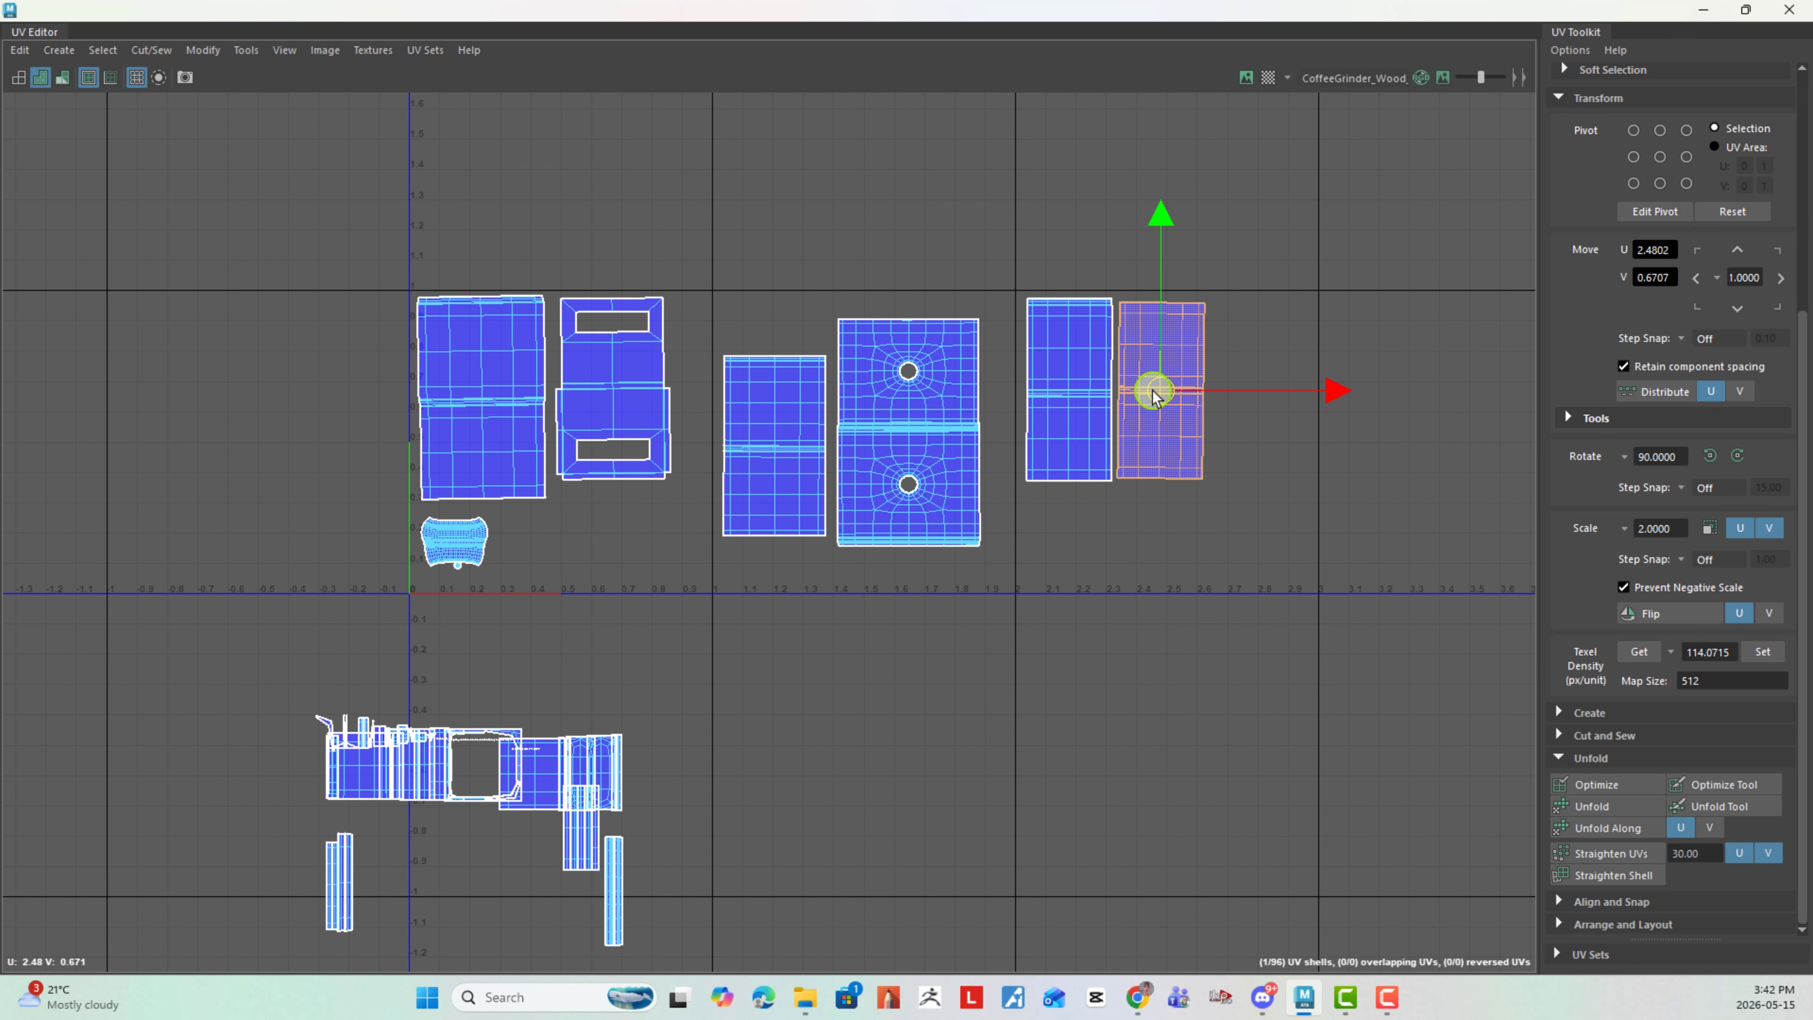
# - Pull the U-shaped frame shell out of the pile of unfinished shells and set it apart below the second tile
pyautogui.click(556, 764)
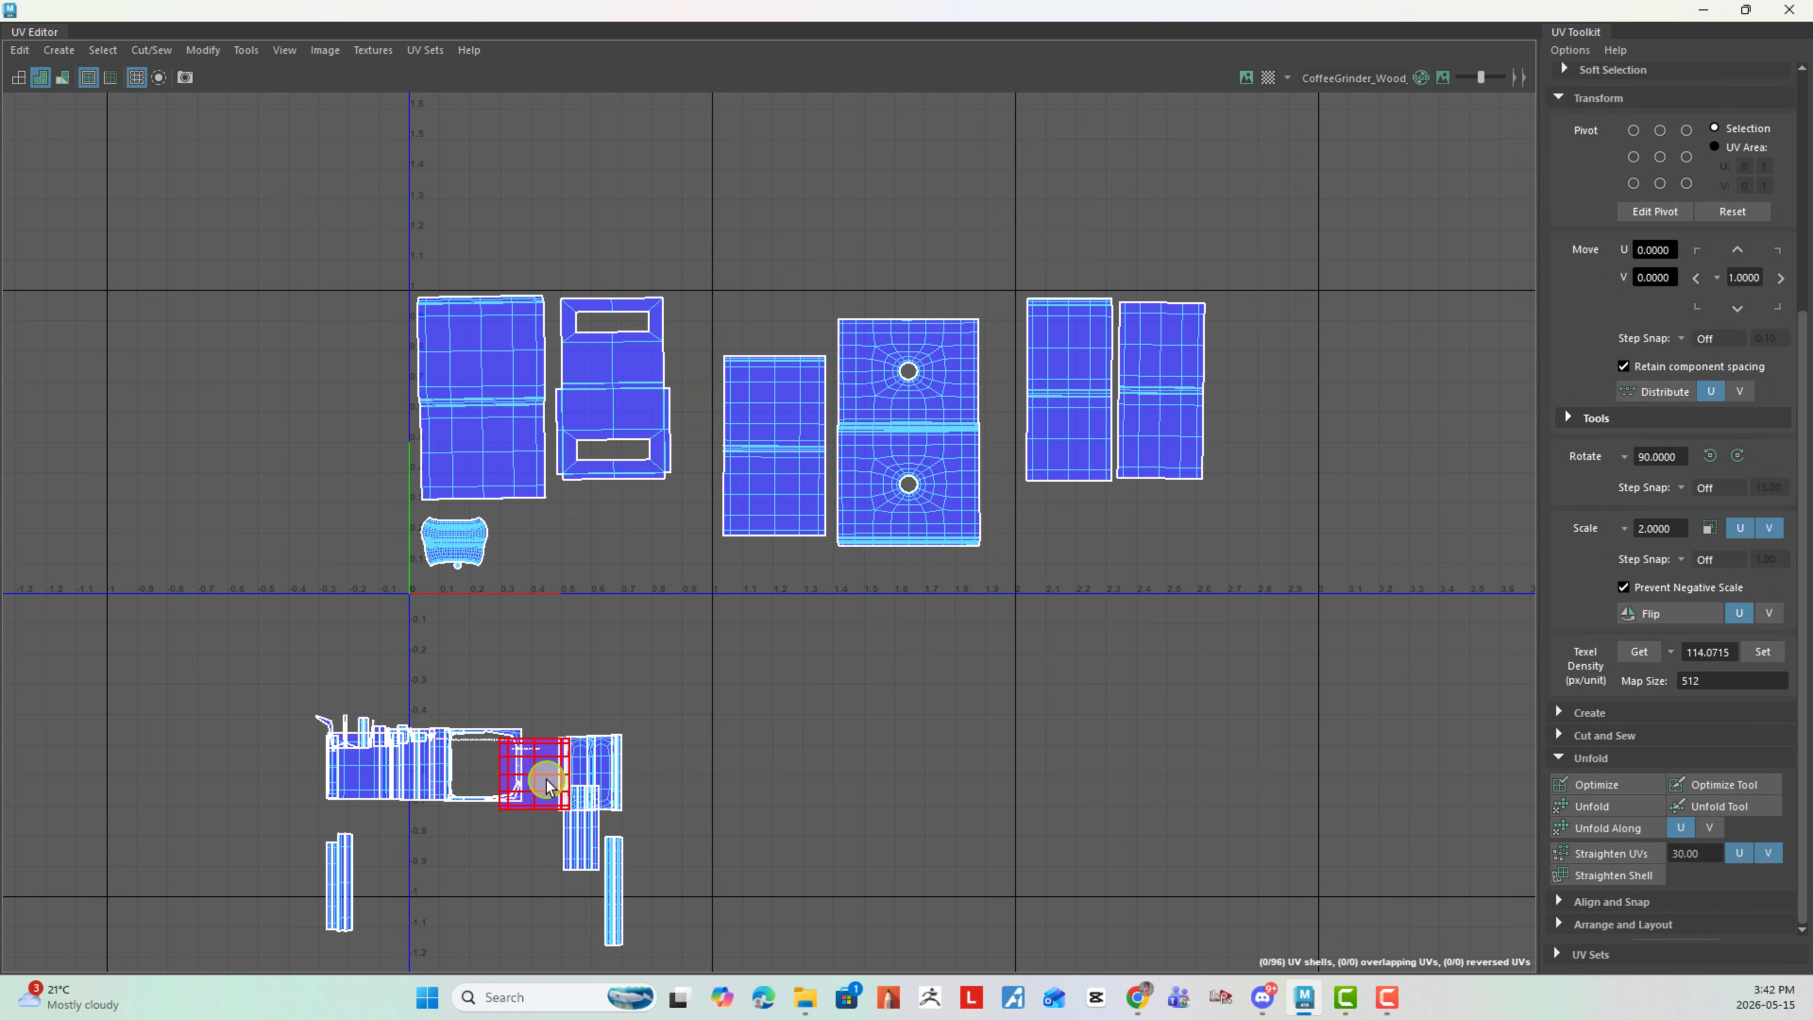
pyautogui.click(481, 775)
pyautogui.moveTo(485, 773); pyautogui.dragTo(958, 708)
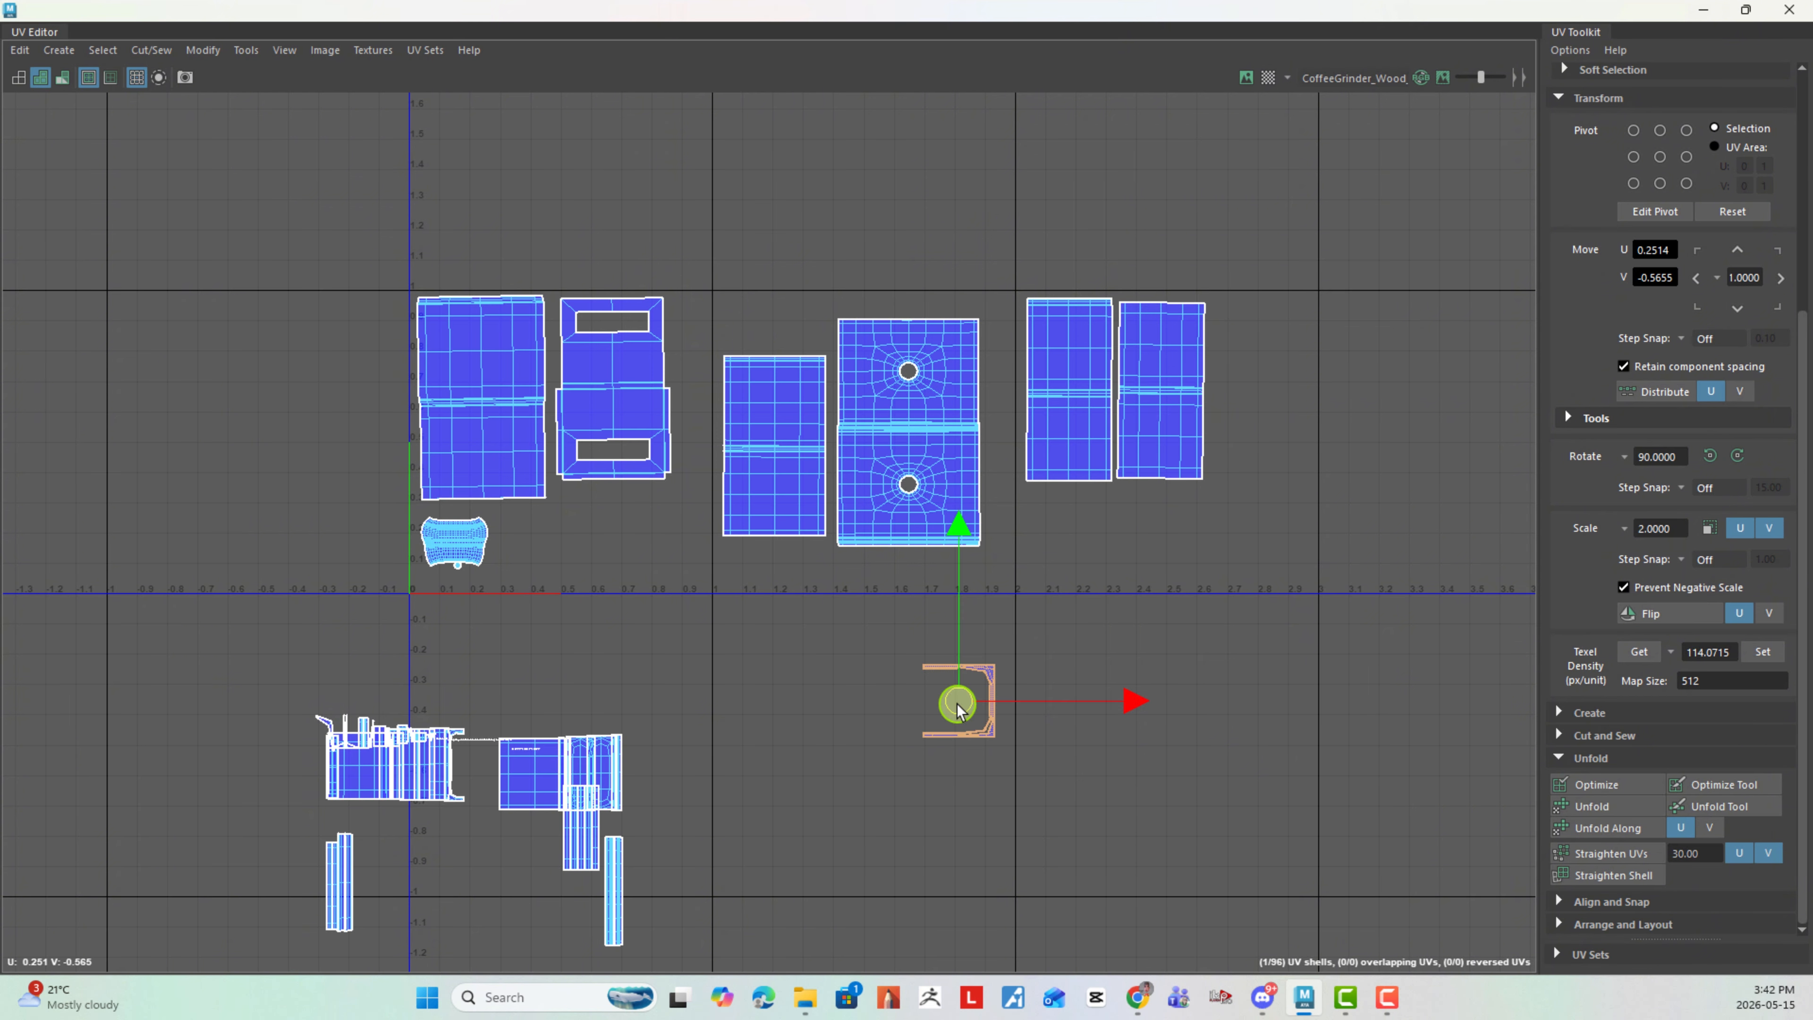
pyautogui.keyDown('alt'); pyautogui.moveTo(950, 669); pyautogui.dragTo(891, 604, button='middle'); pyautogui.keyUp('alt')
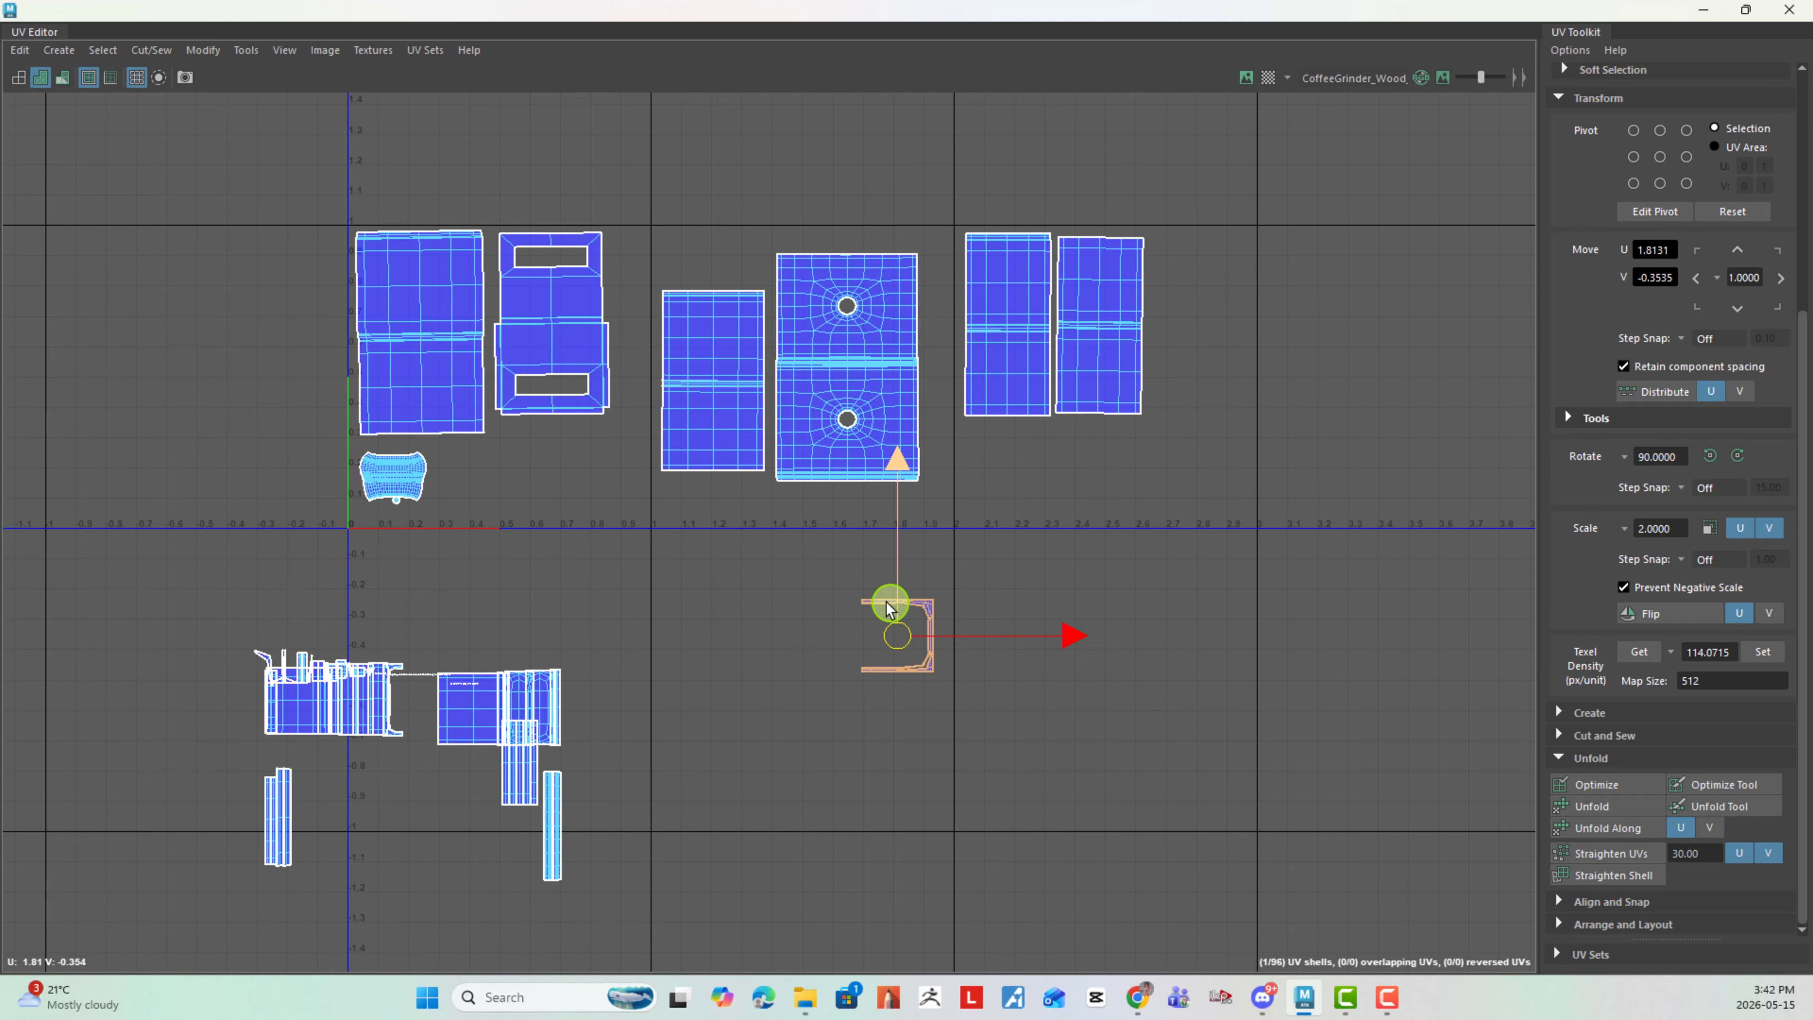
pyautogui.scroll(-2, 1000, 649)
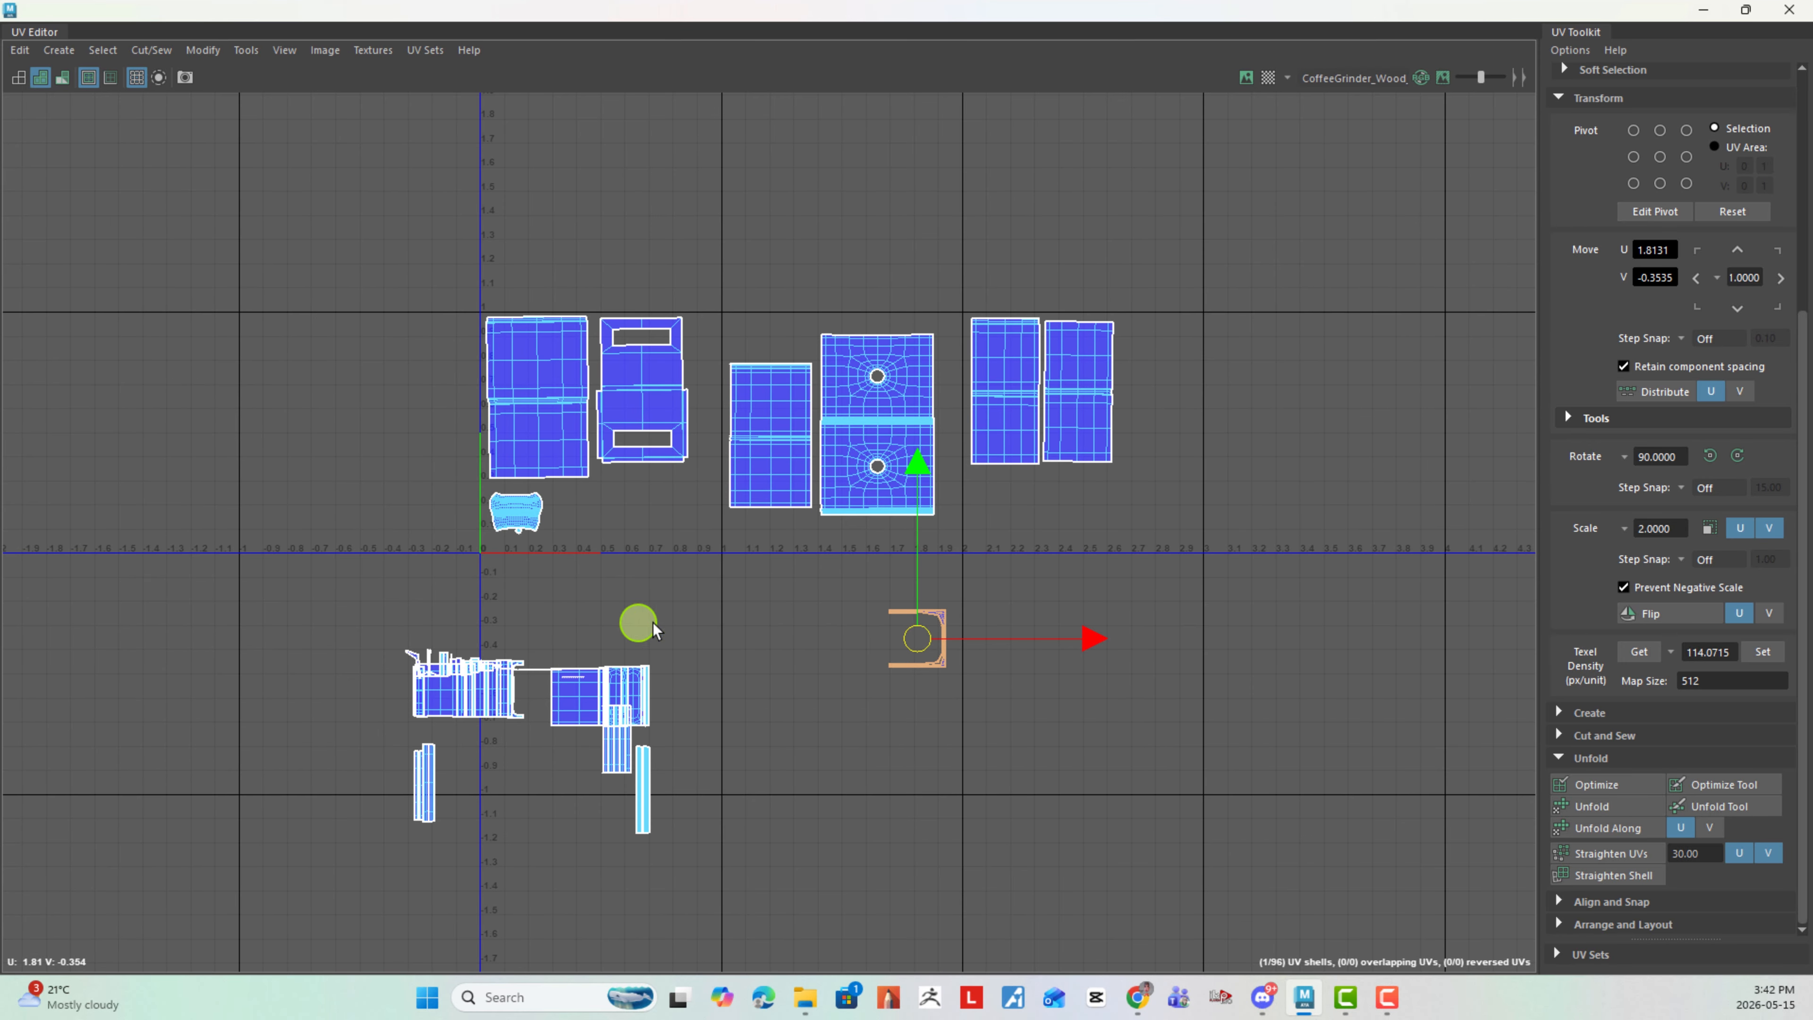
# - Lay out the remaining piled shells automatically, then set their texel density back to 114.0715 px/unit
pyautogui.moveTo(593, 625); pyautogui.dragTo(458, 600, button='right')
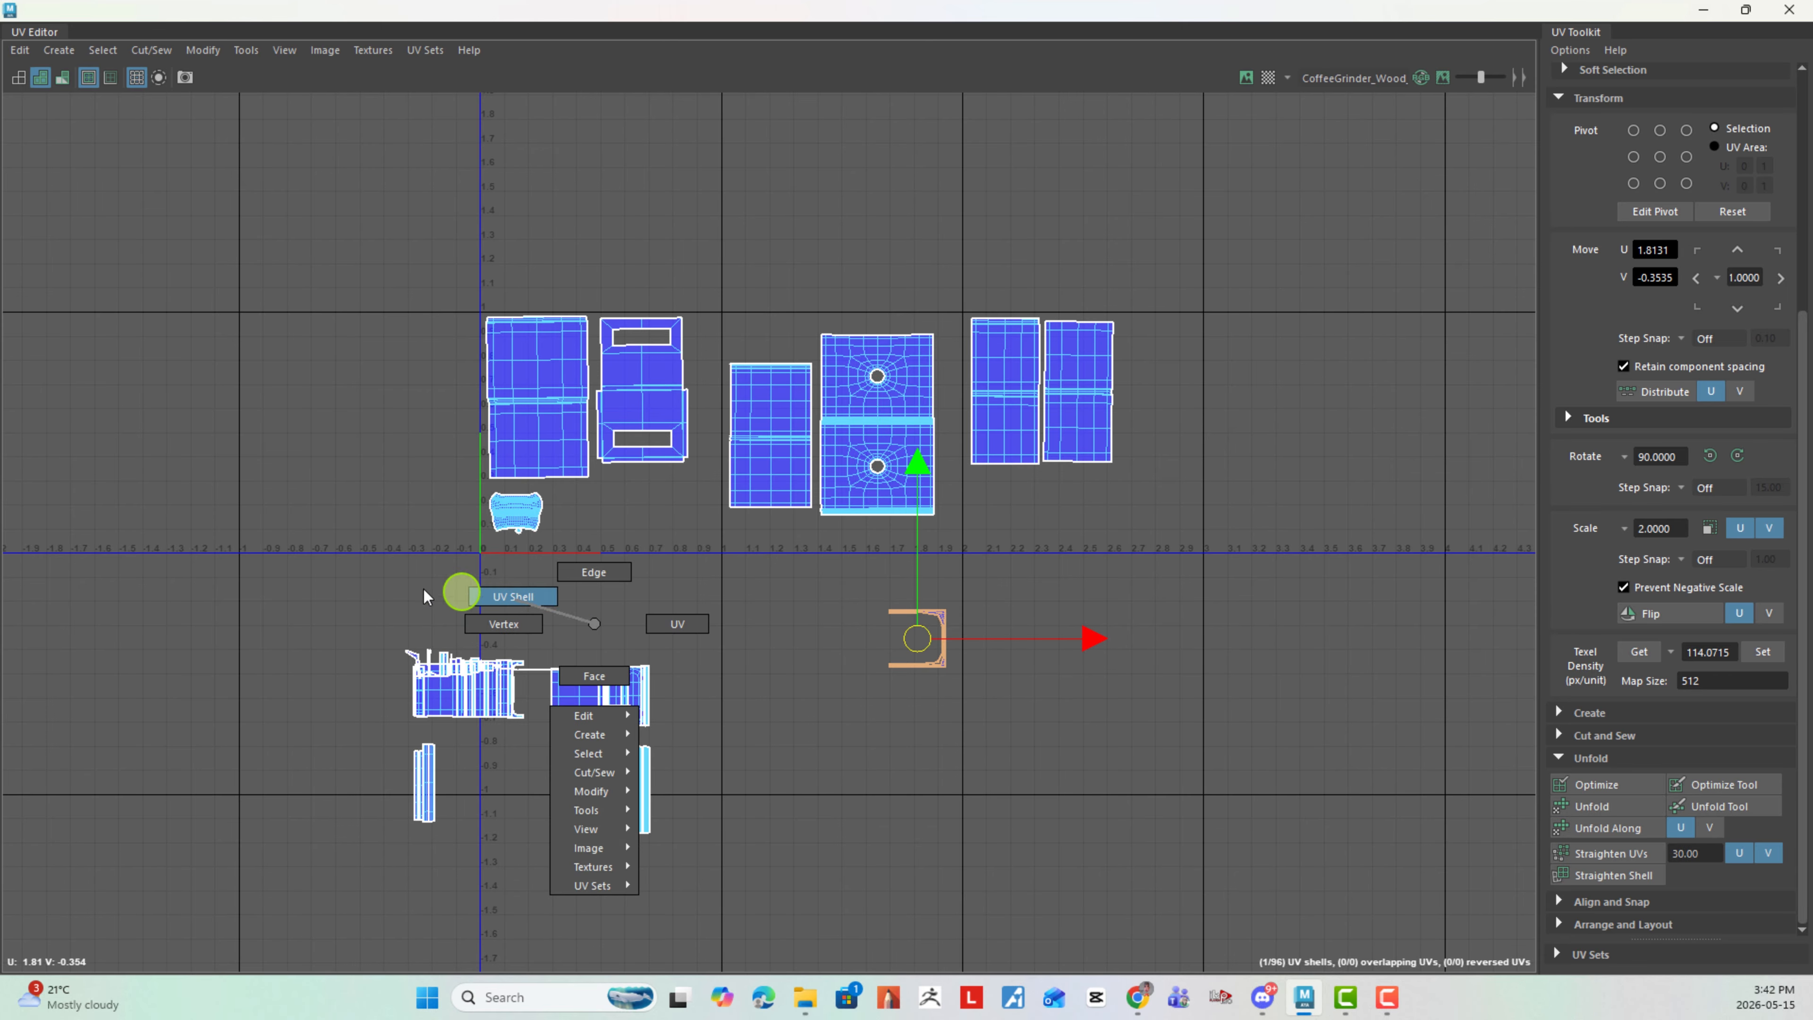
pyautogui.moveTo(332, 599); pyautogui.dragTo(767, 947)
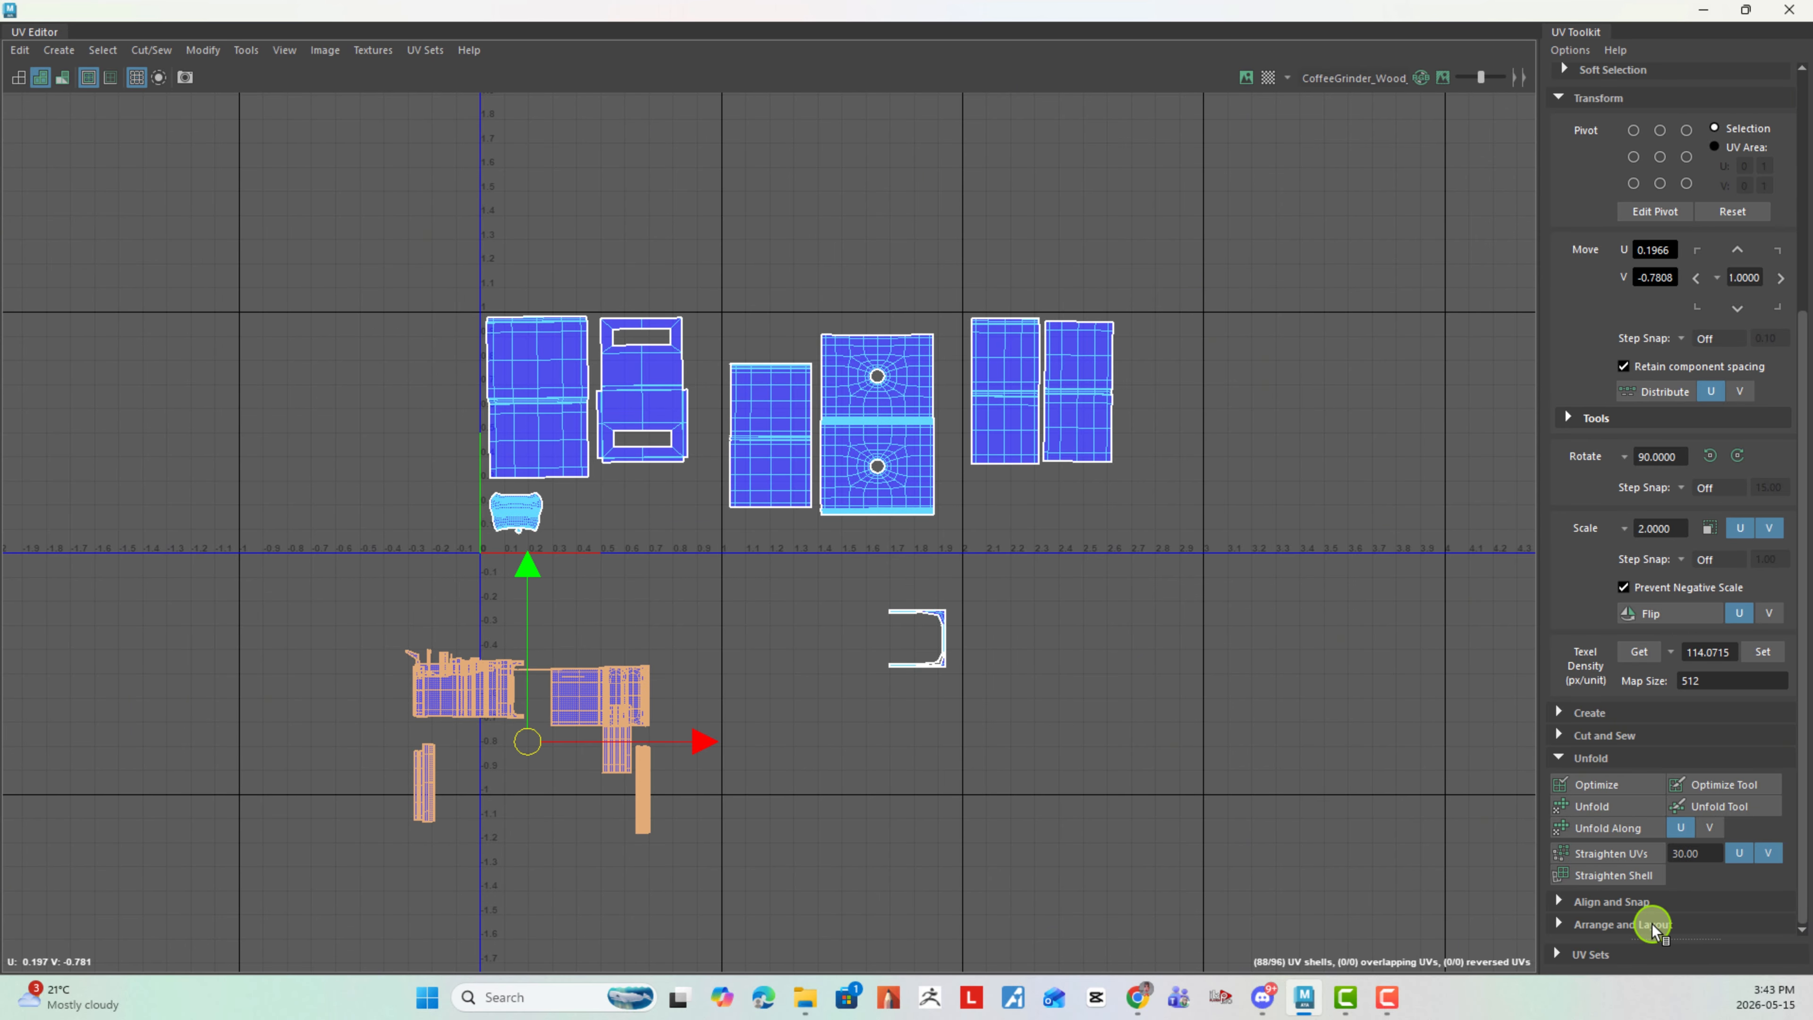
pyautogui.click(1616, 925)
pyautogui.scroll(-3, 1621, 915)
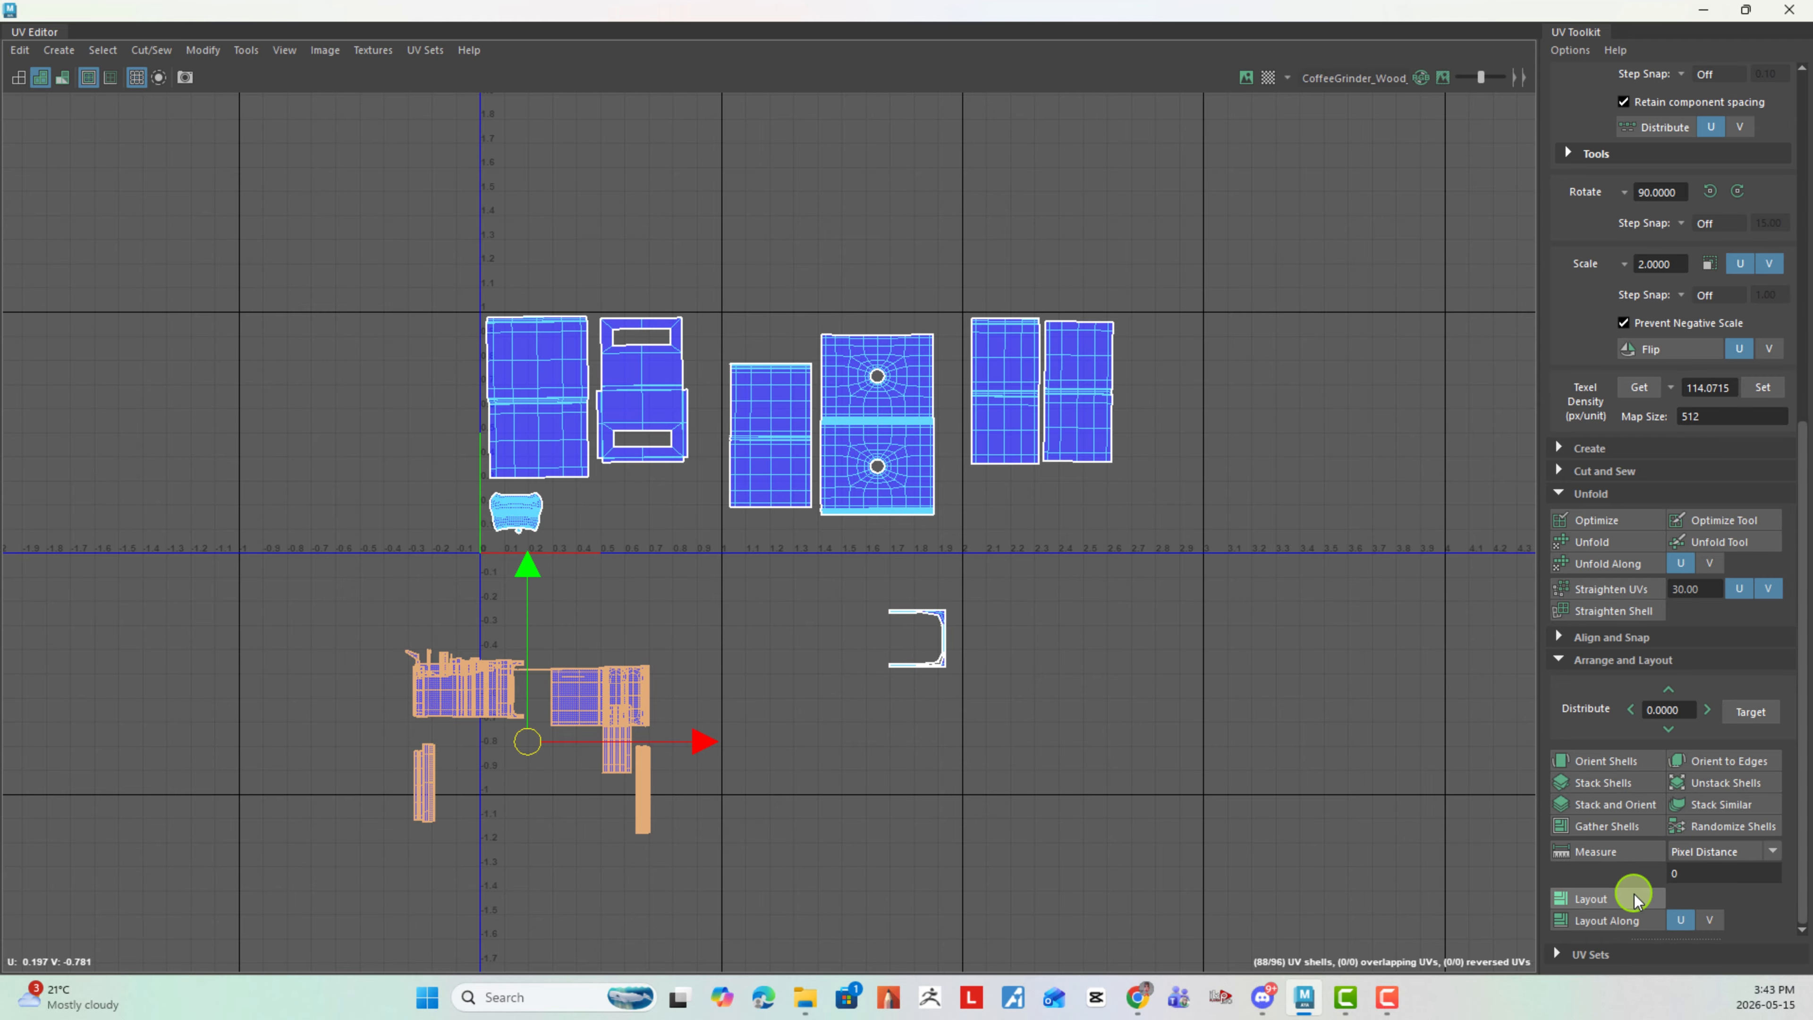
pyautogui.click(1635, 899)
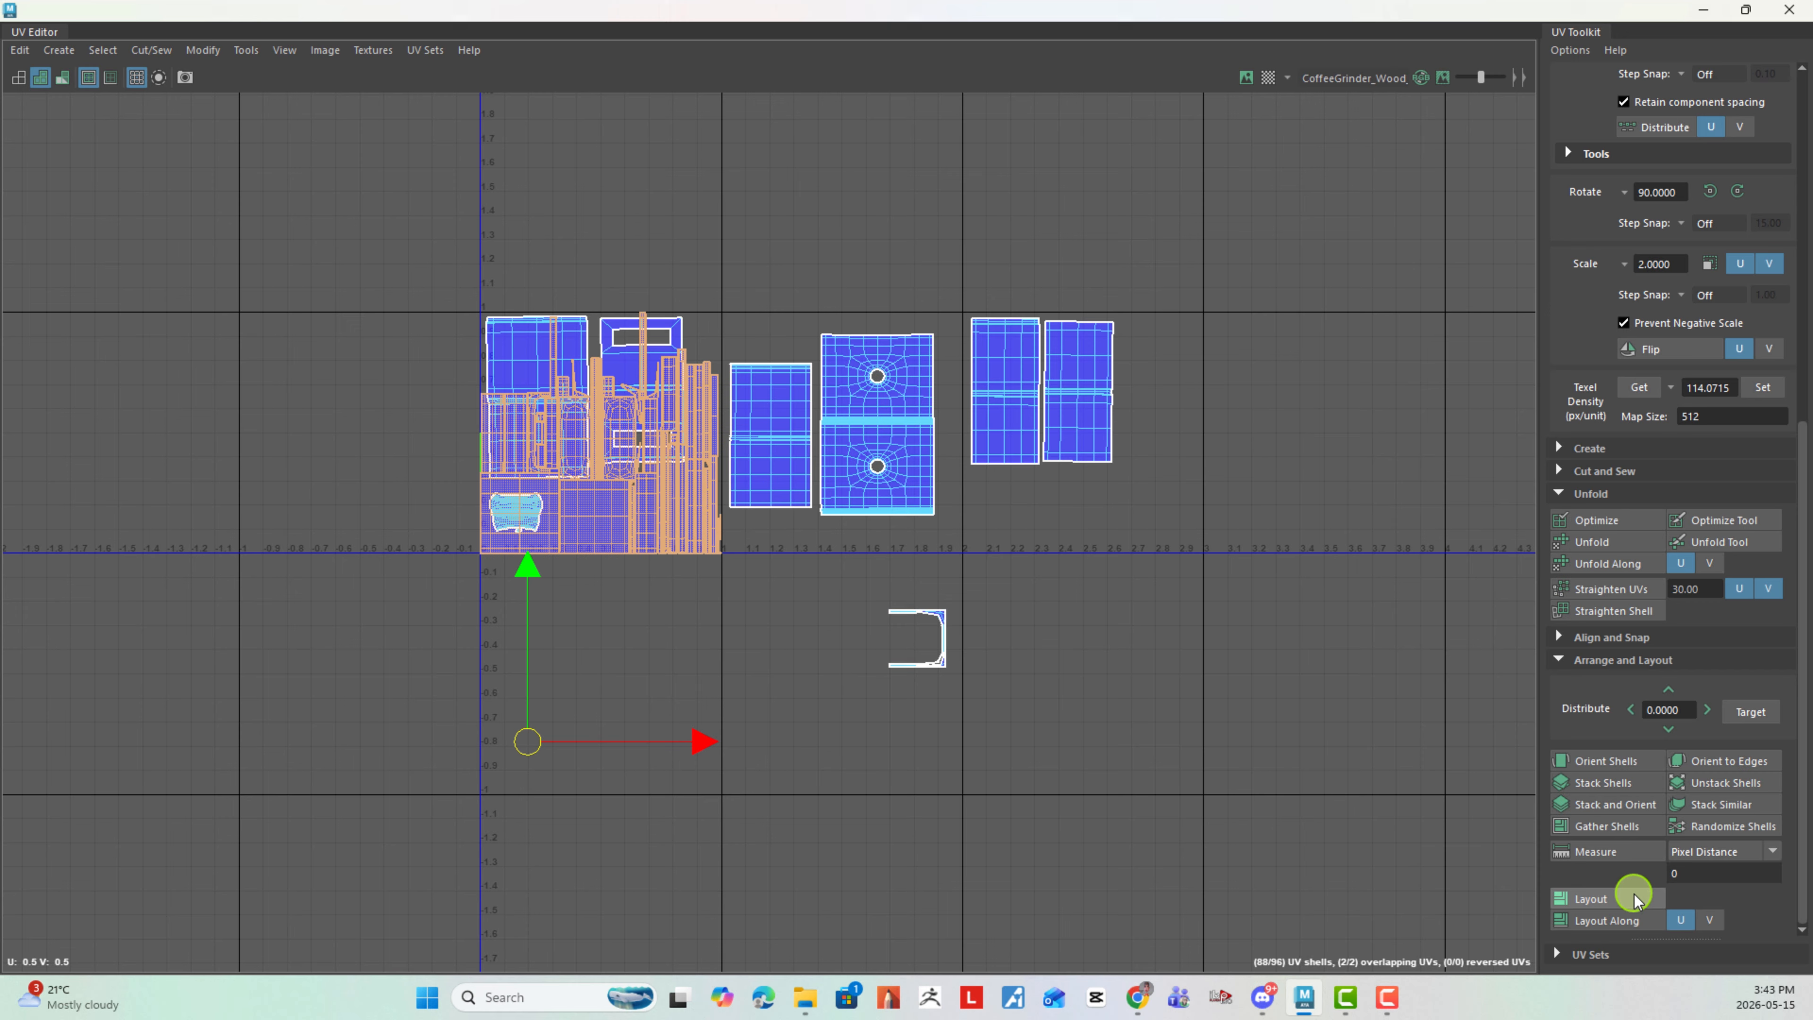
pyautogui.click(1765, 388)
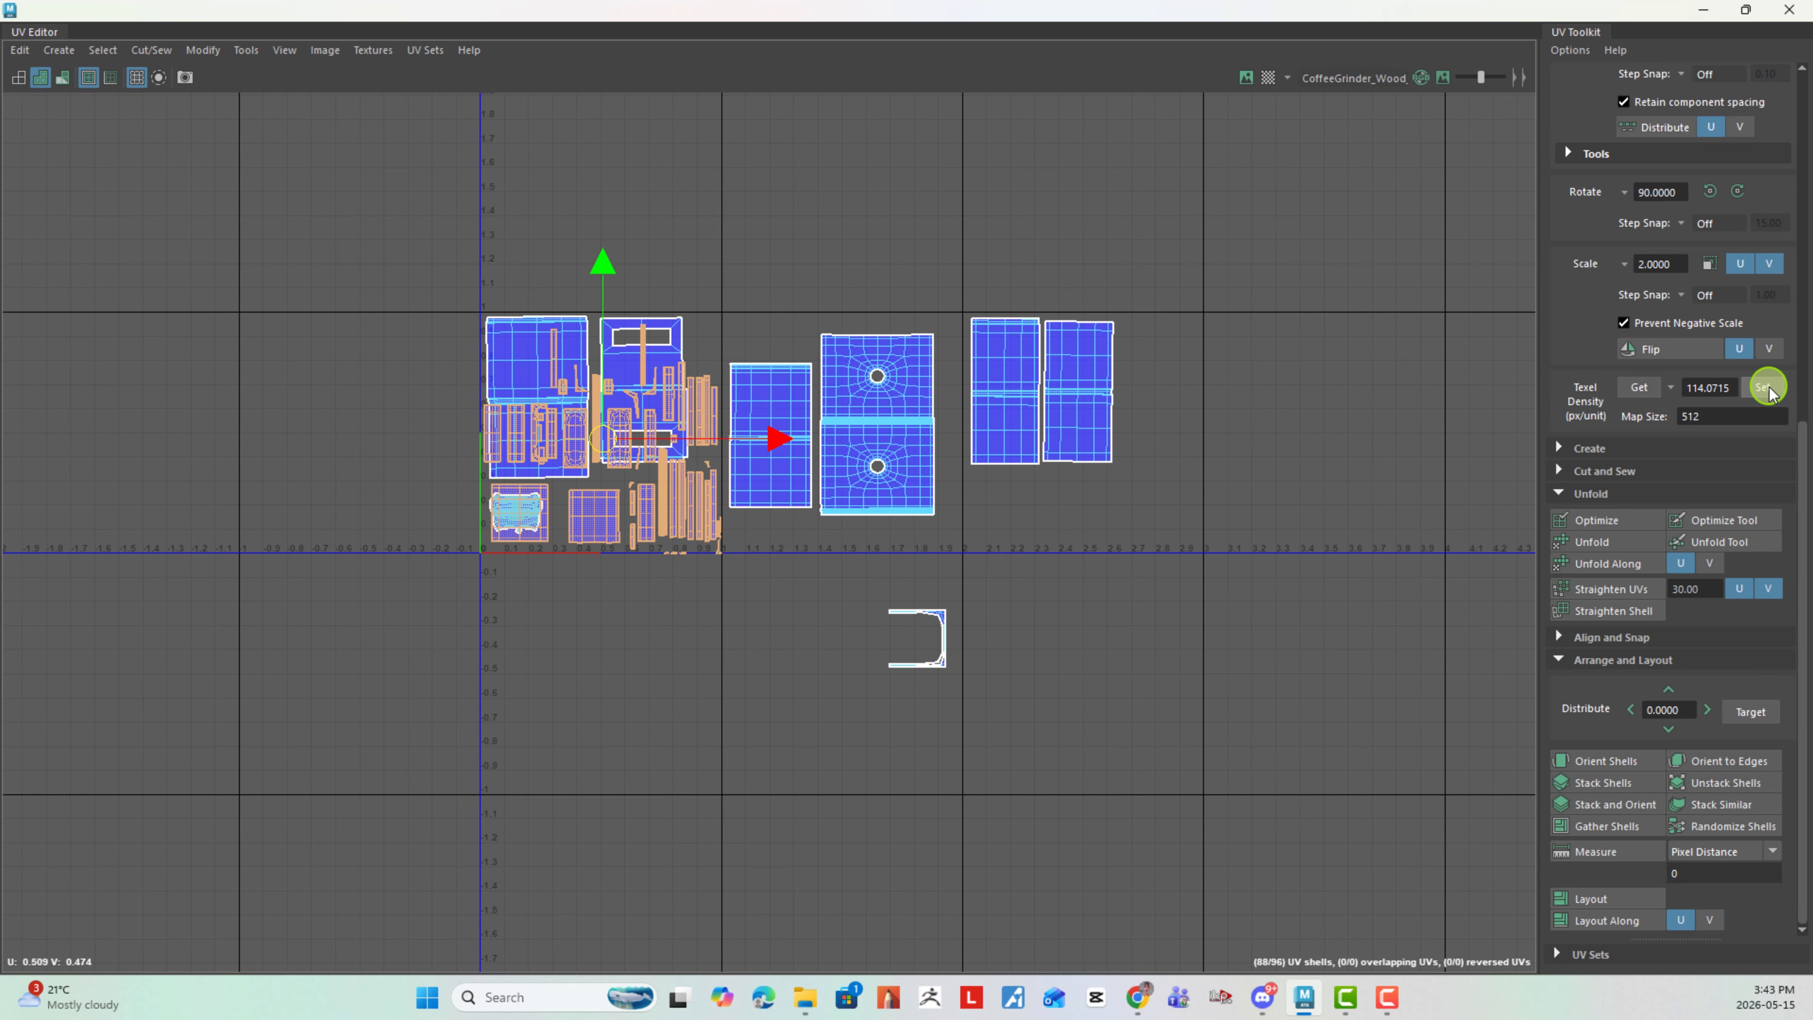
# - Move the laid-out small shells over to the fourth tile and the U-shaped shell into the third tile's upper-right corner
pyautogui.moveTo(602, 443); pyautogui.dragTo(1323, 423)
pyautogui.keyDown('alt'); pyautogui.moveTo(993, 624); pyautogui.dragTo(769, 689, button='middle'); pyautogui.keyUp('alt')
pyautogui.click(723, 703)
pyautogui.moveTo(700, 710); pyautogui.dragTo(938, 412)
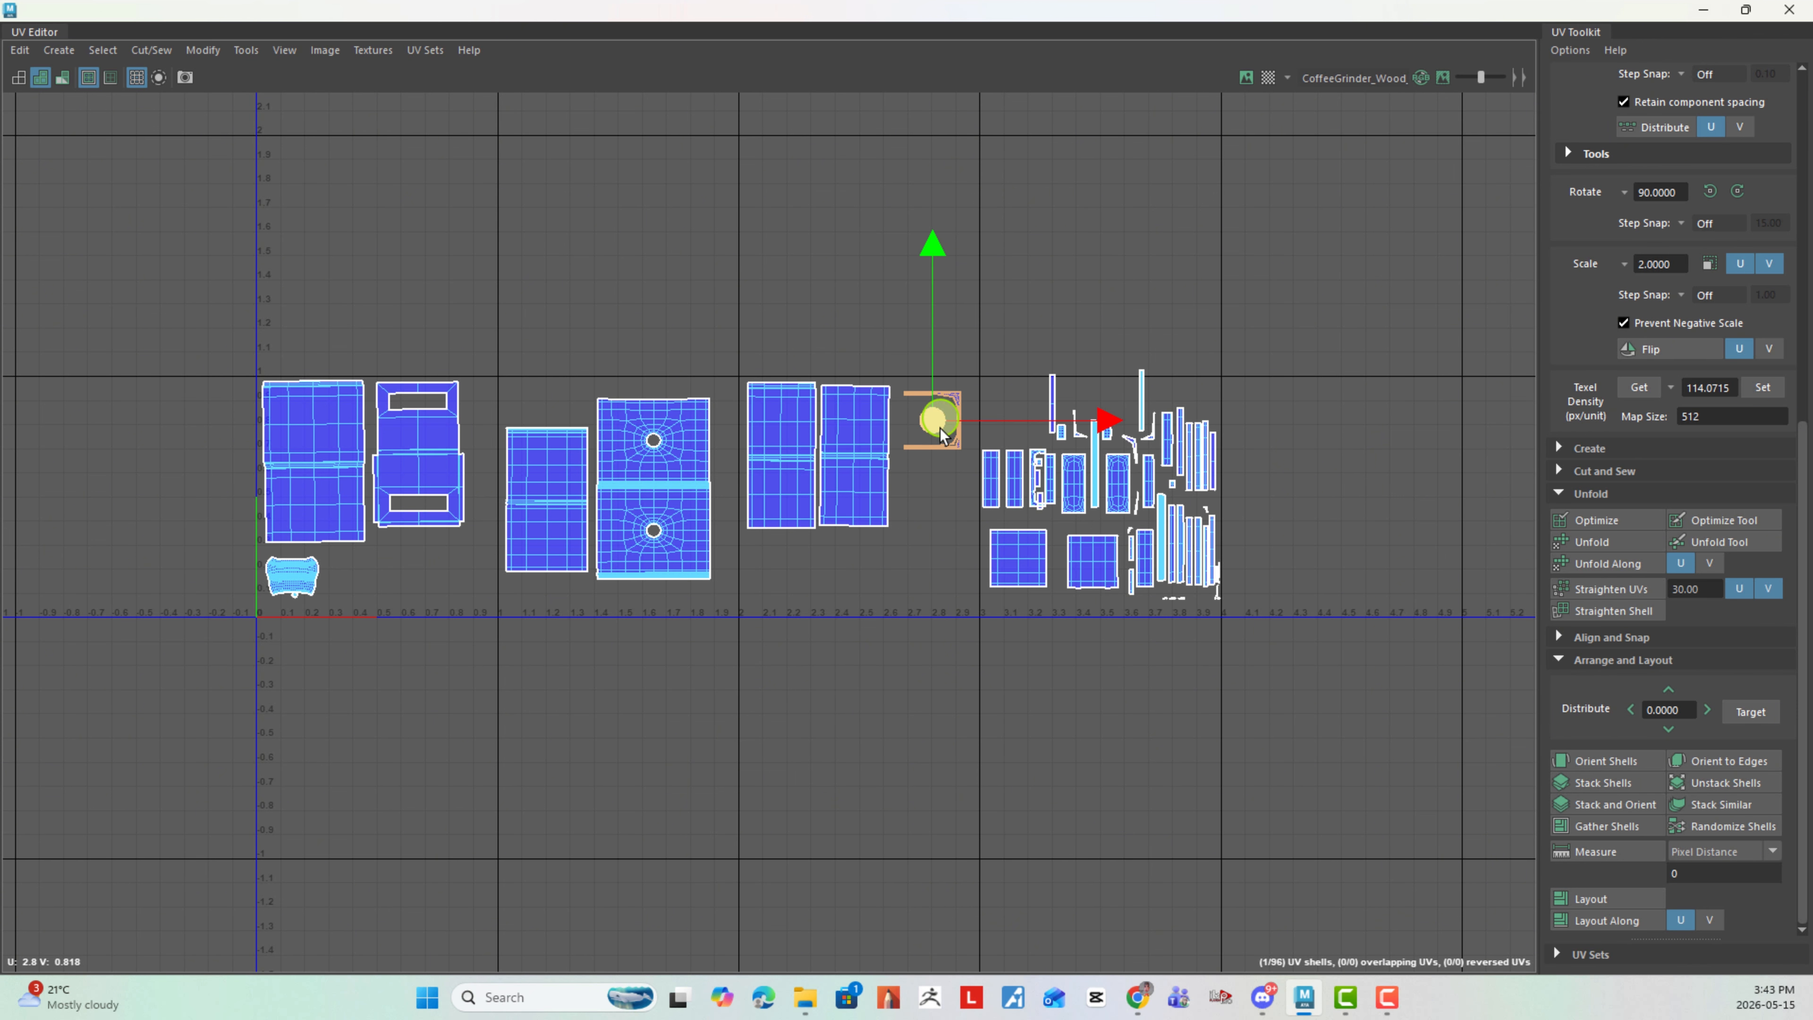
# - Select all the small shells in the fourth tile and shift them slightly down to fit within its borders
pyautogui.click(964, 603)
pyautogui.keyDown('alt'); pyautogui.moveTo(1004, 520); pyautogui.dragTo(863, 580, button='middle'); pyautogui.keyUp('alt')
pyautogui.keyDown('alt'); pyautogui.moveTo(865, 583); pyautogui.dragTo(970, 421, button='right'); pyautogui.keyUp('alt')
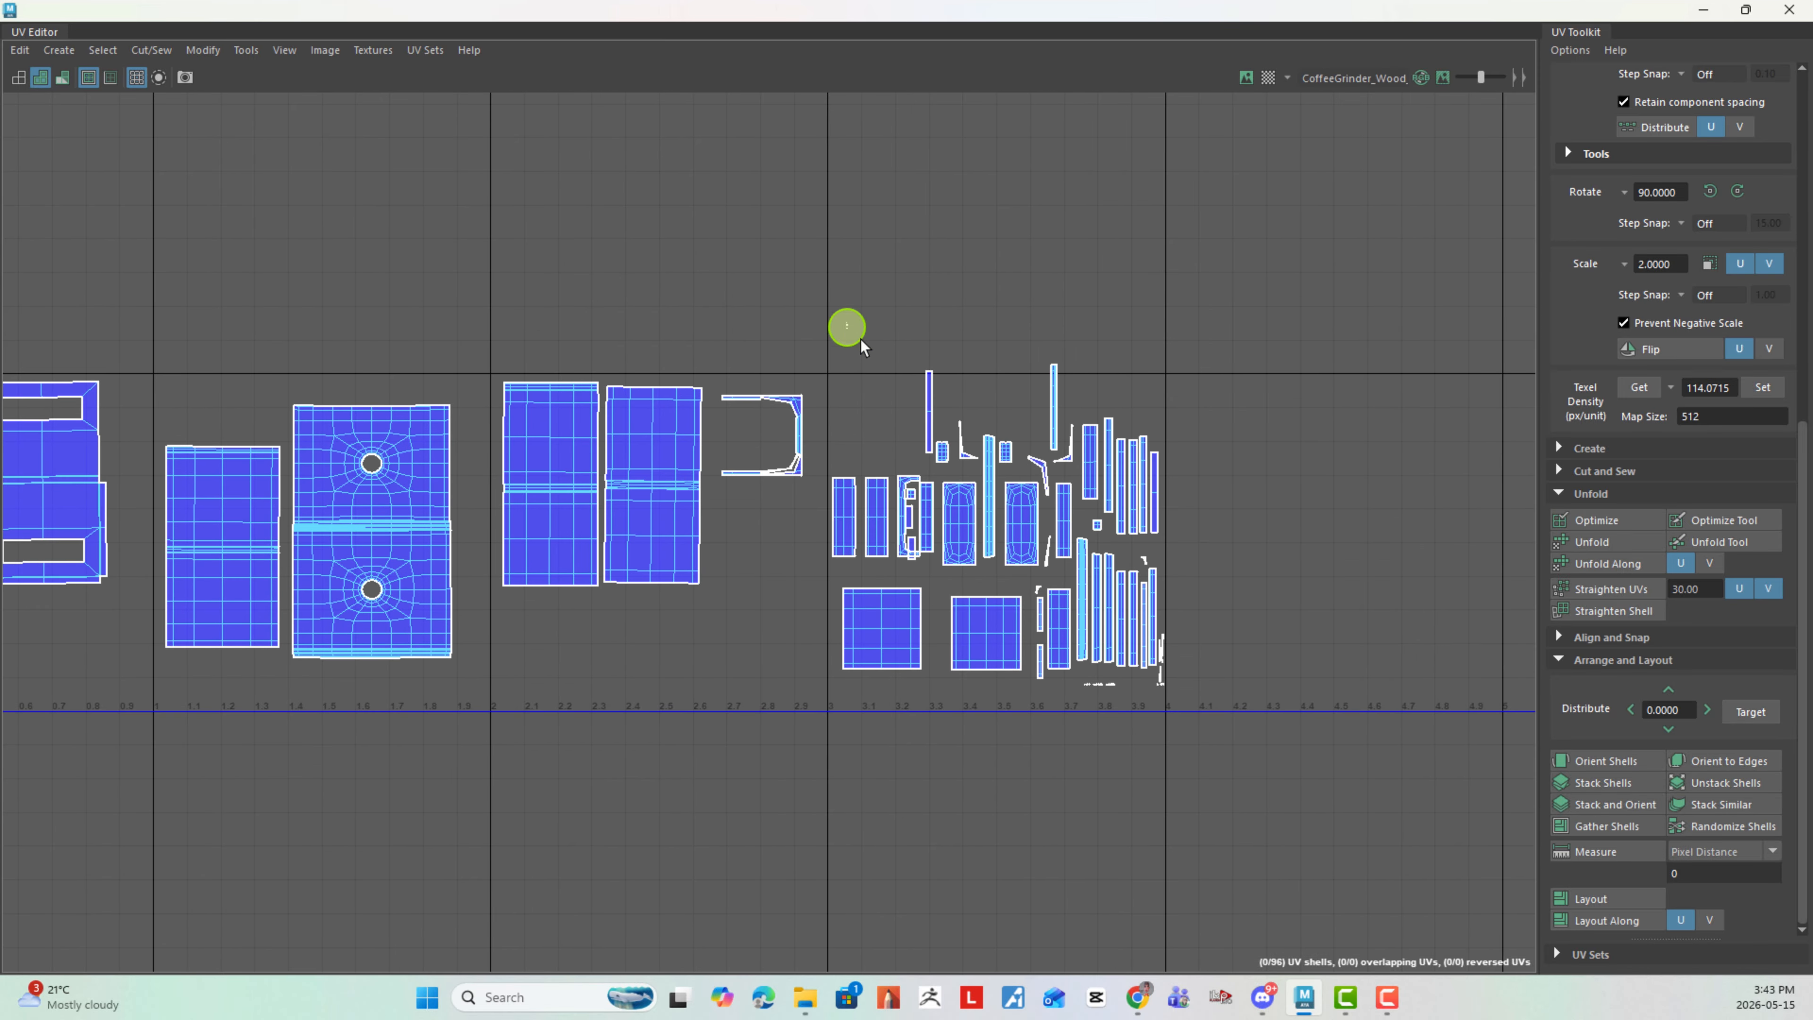
pyautogui.moveTo(846, 323); pyautogui.dragTo(1207, 761)
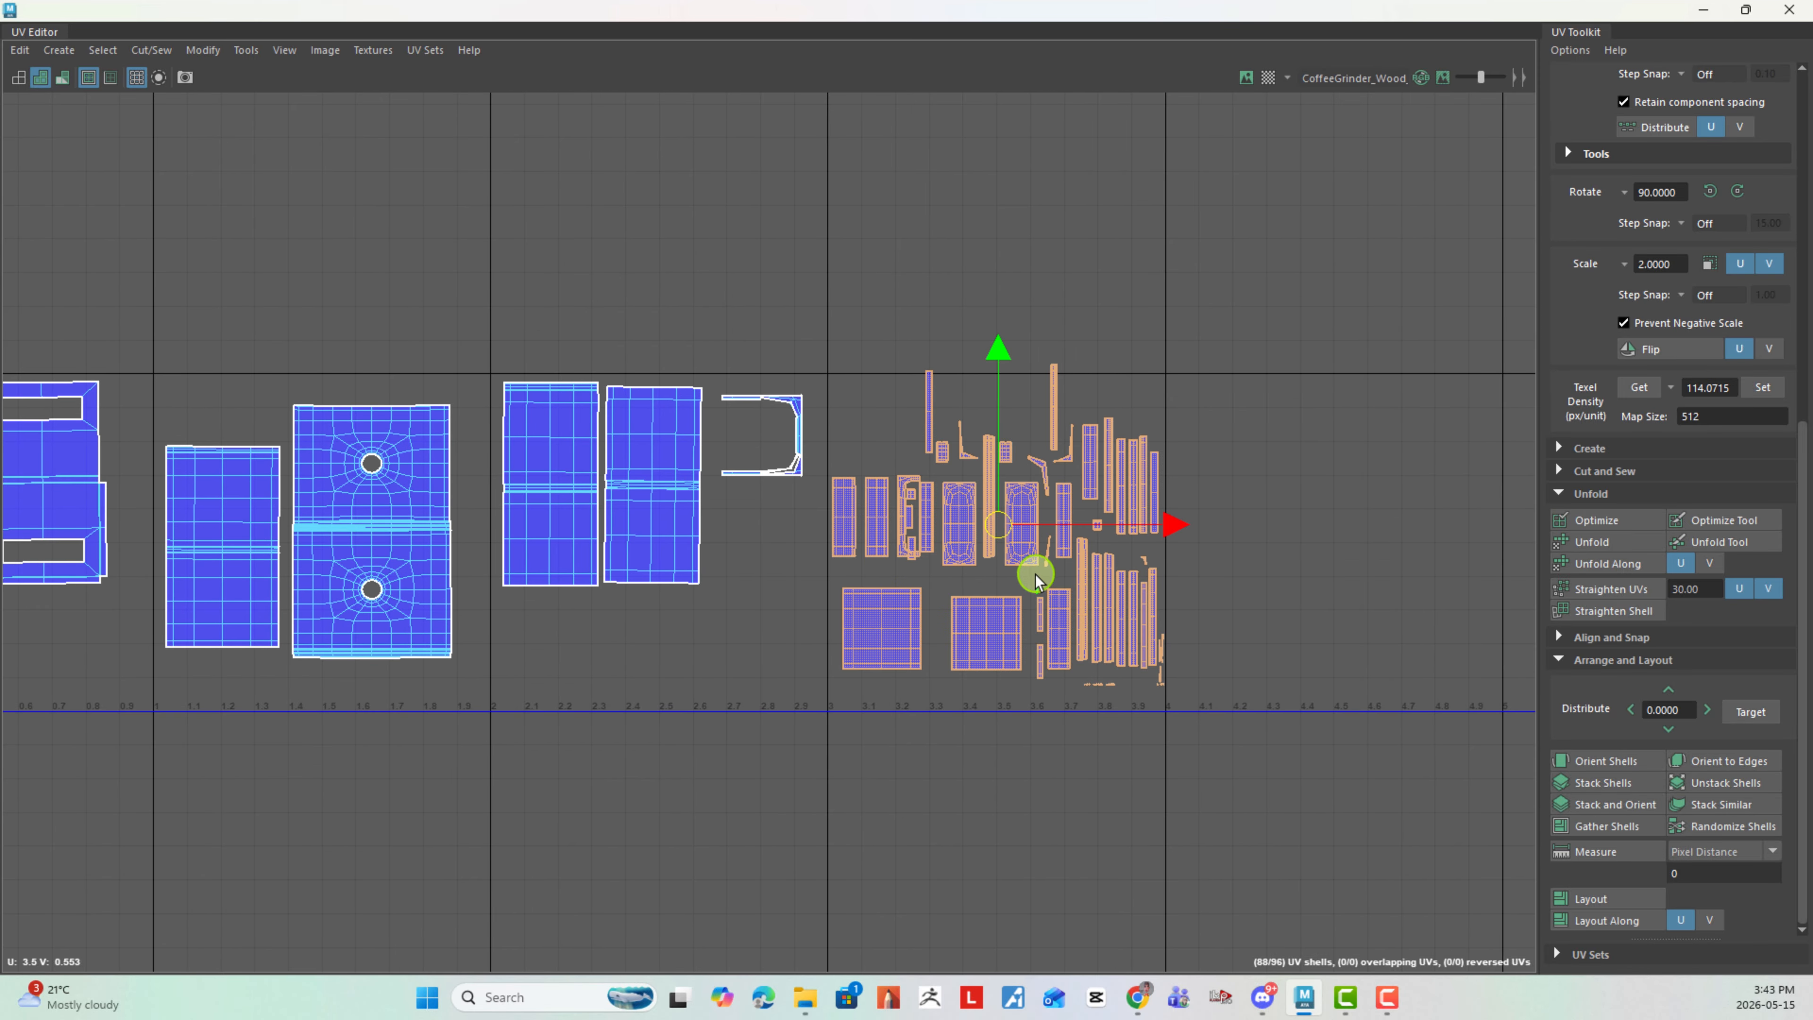
pyautogui.moveTo(1017, 533); pyautogui.dragTo(996, 529)
pyautogui.press('w')
pyautogui.moveTo(1000, 527); pyautogui.dragTo(998, 538)
pyautogui.click(1241, 504)
# - Move the larger square shell beneath the U-shaped shell and the smaller square shell beneath the third tile's first panel shell
pyautogui.keyDown('alt'); pyautogui.moveTo(1145, 533); pyautogui.dragTo(846, 487, button='right'); pyautogui.keyUp('alt')
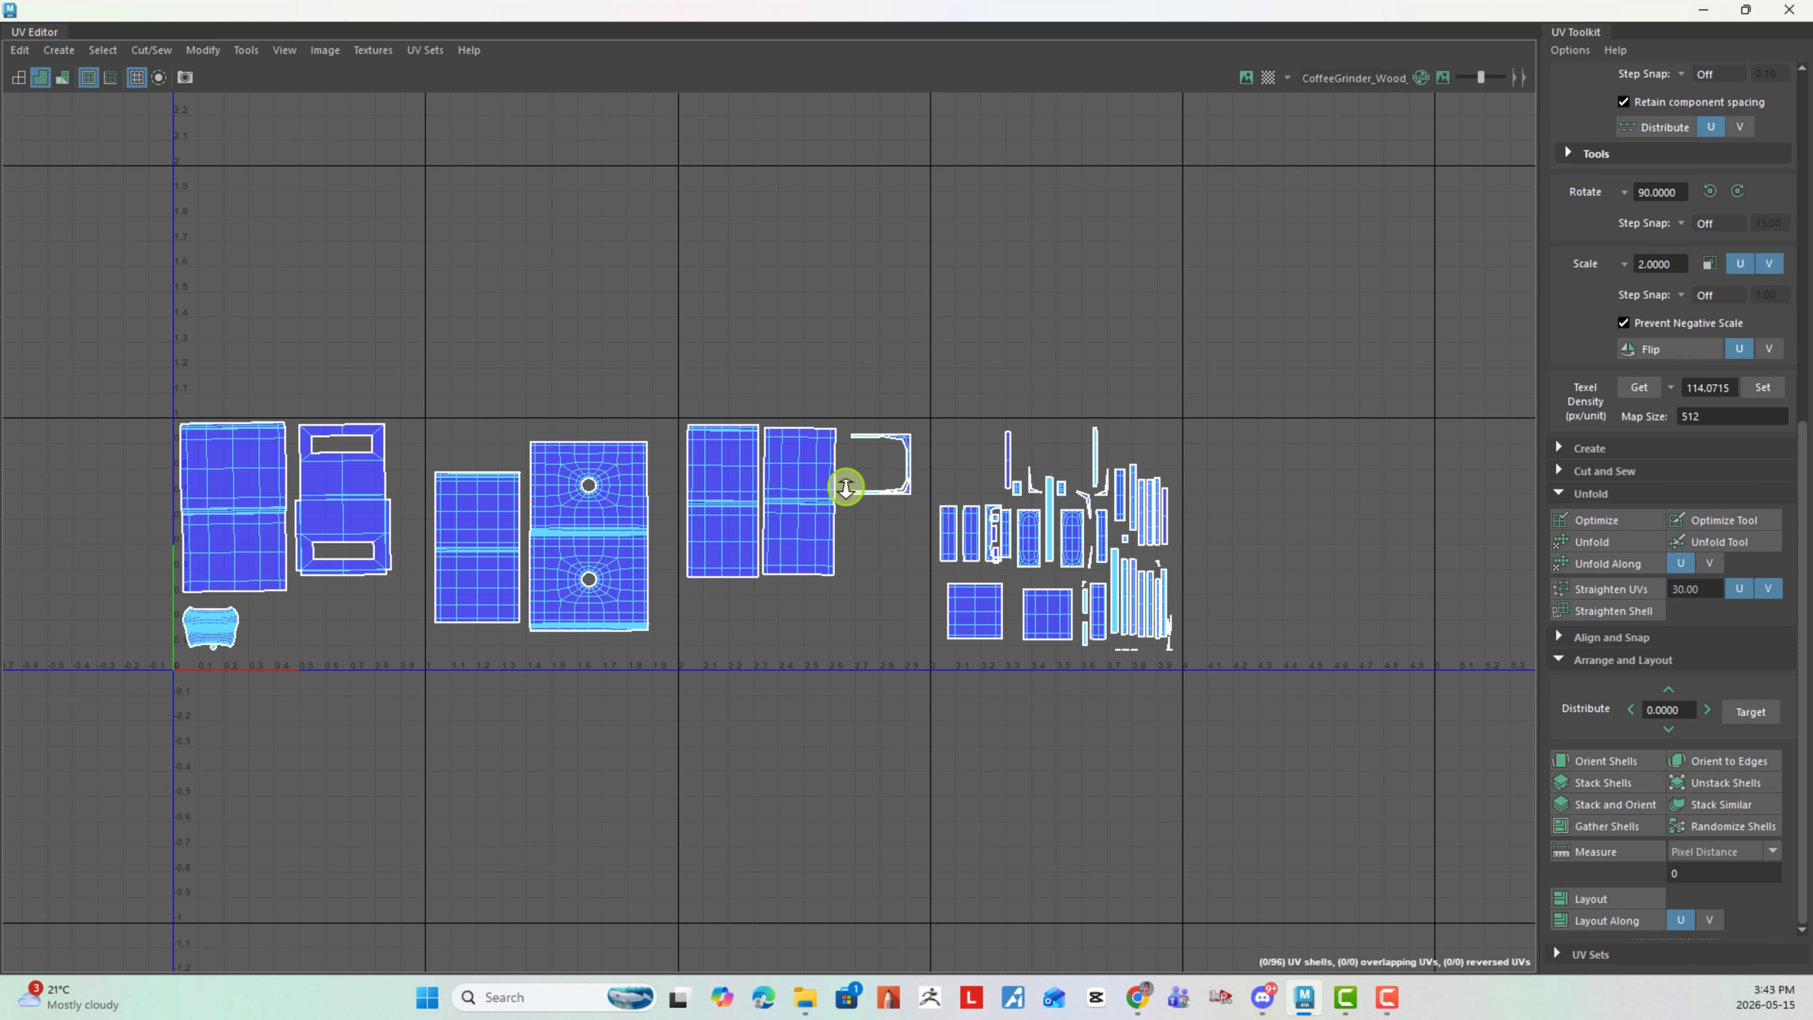
pyautogui.moveTo(984, 617); pyautogui.dragTo(891, 548)
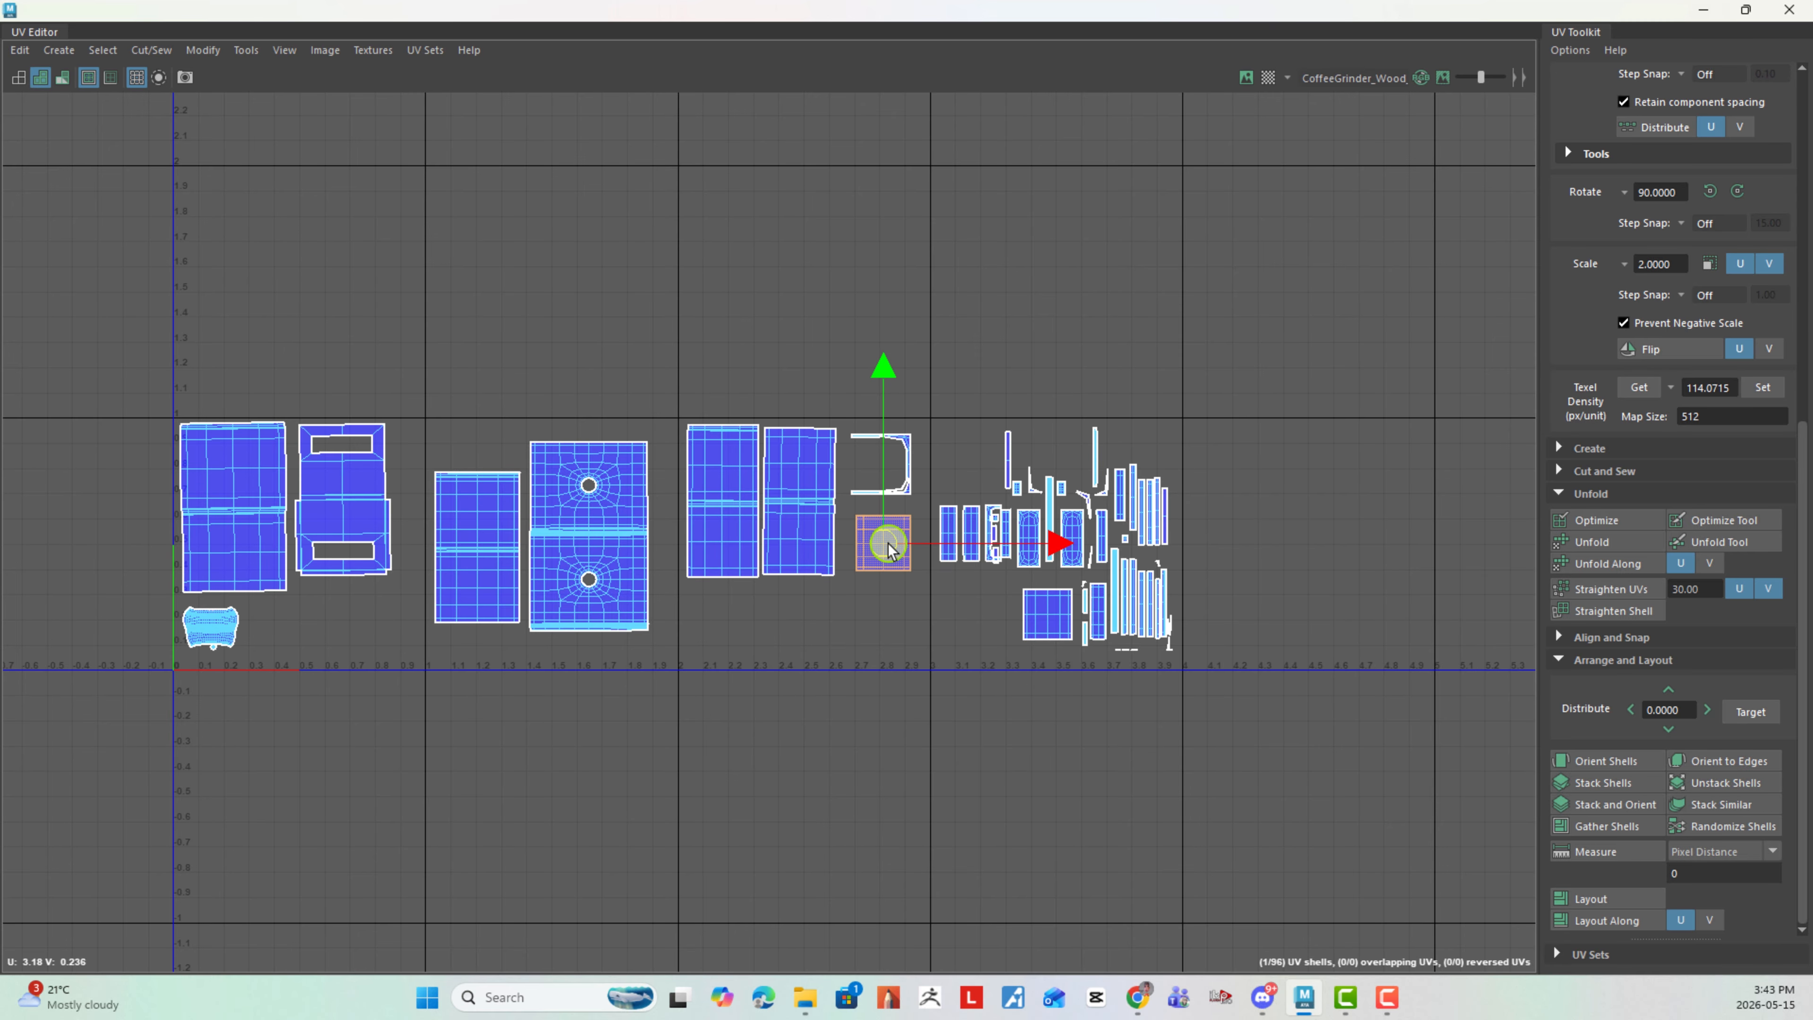
pyautogui.click(1048, 622)
pyautogui.moveTo(1051, 619); pyautogui.dragTo(731, 617)
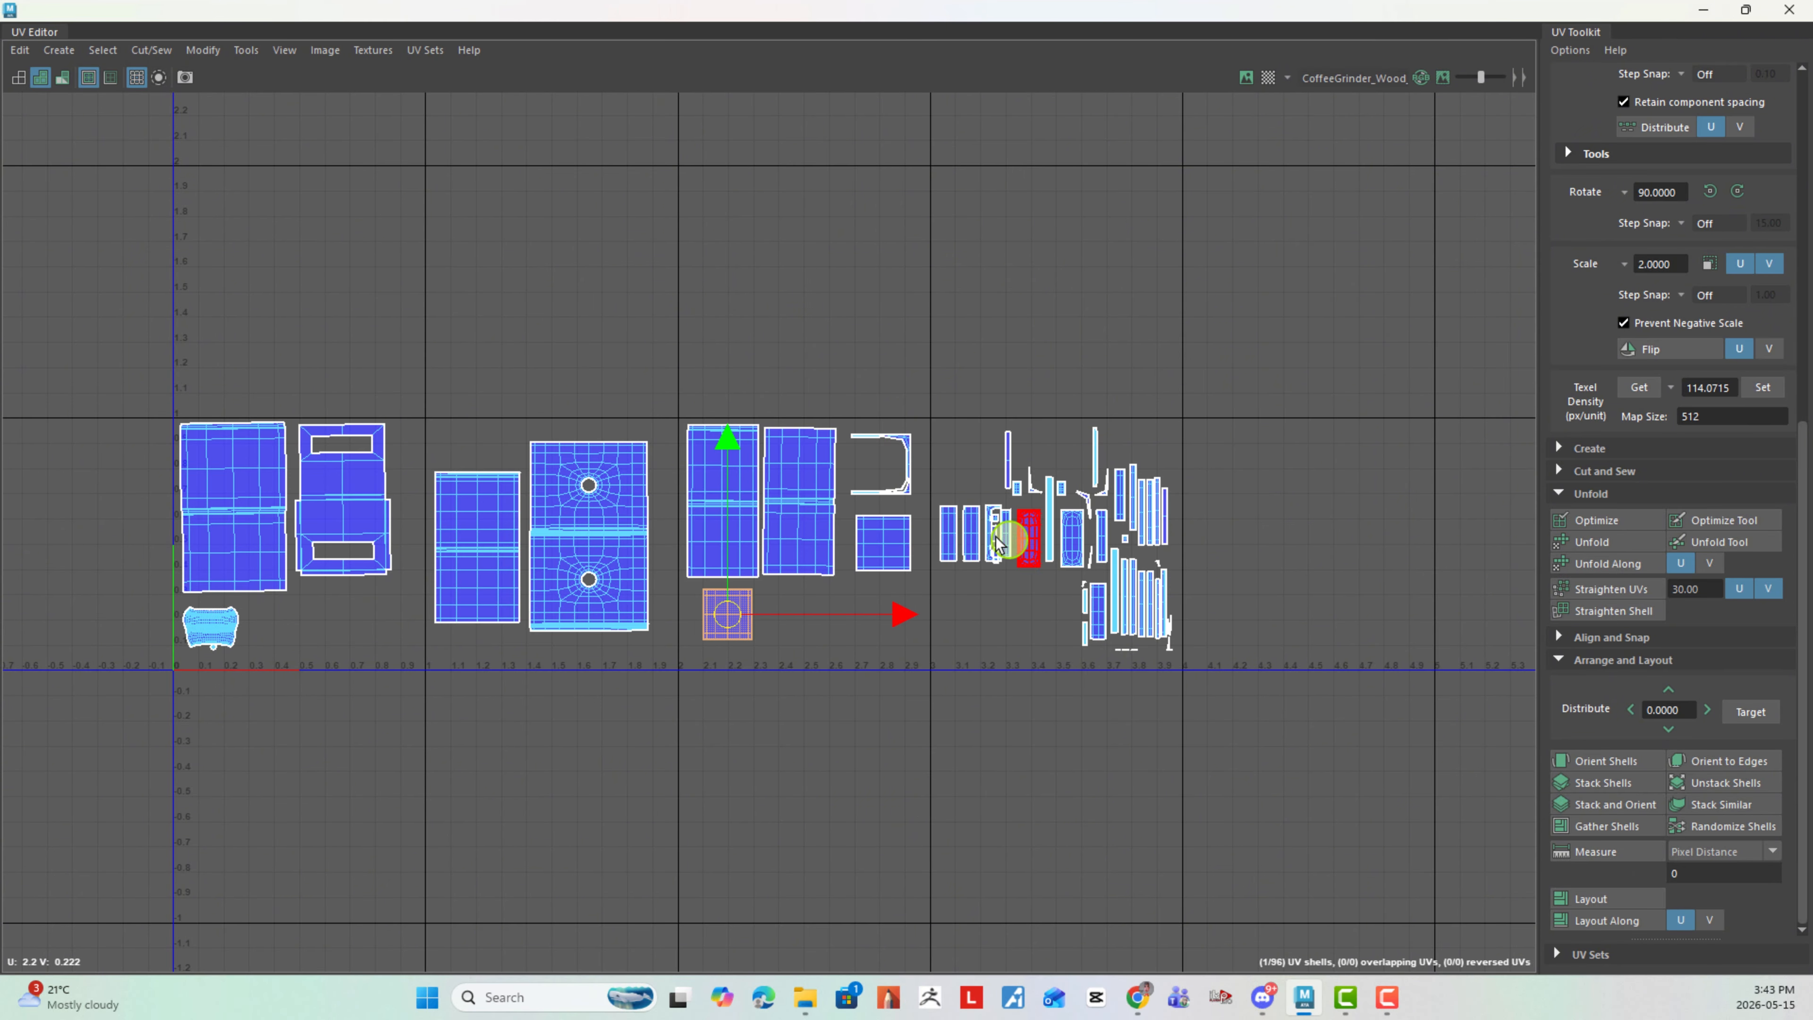
# - Move four narrow rectangular shells from the fourth tile into a row along the third tile's lower edge
pyautogui.click(968, 562)
pyautogui.moveTo(968, 562); pyautogui.dragTo(791, 620)
pyautogui.click(1081, 624)
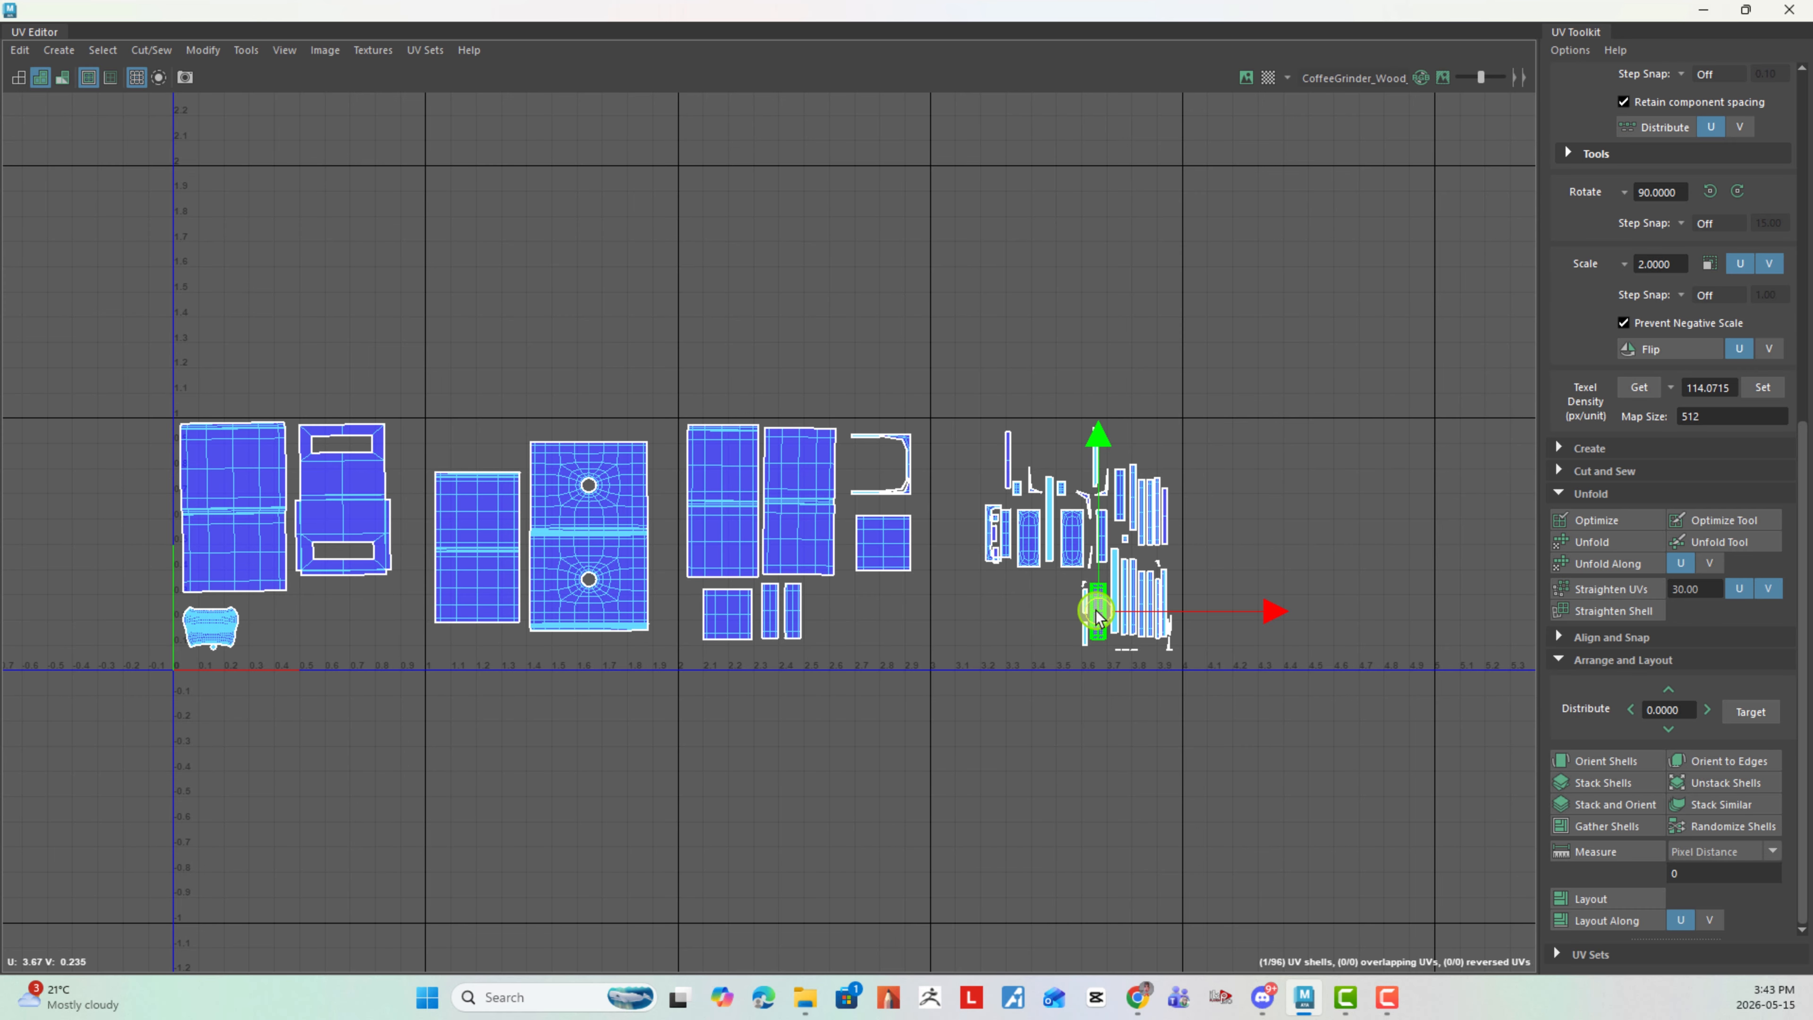
pyautogui.moveTo(1105, 609); pyautogui.dragTo(851, 620)
pyautogui.click(1034, 542)
pyautogui.moveTo(1034, 542); pyautogui.dragTo(990, 576)
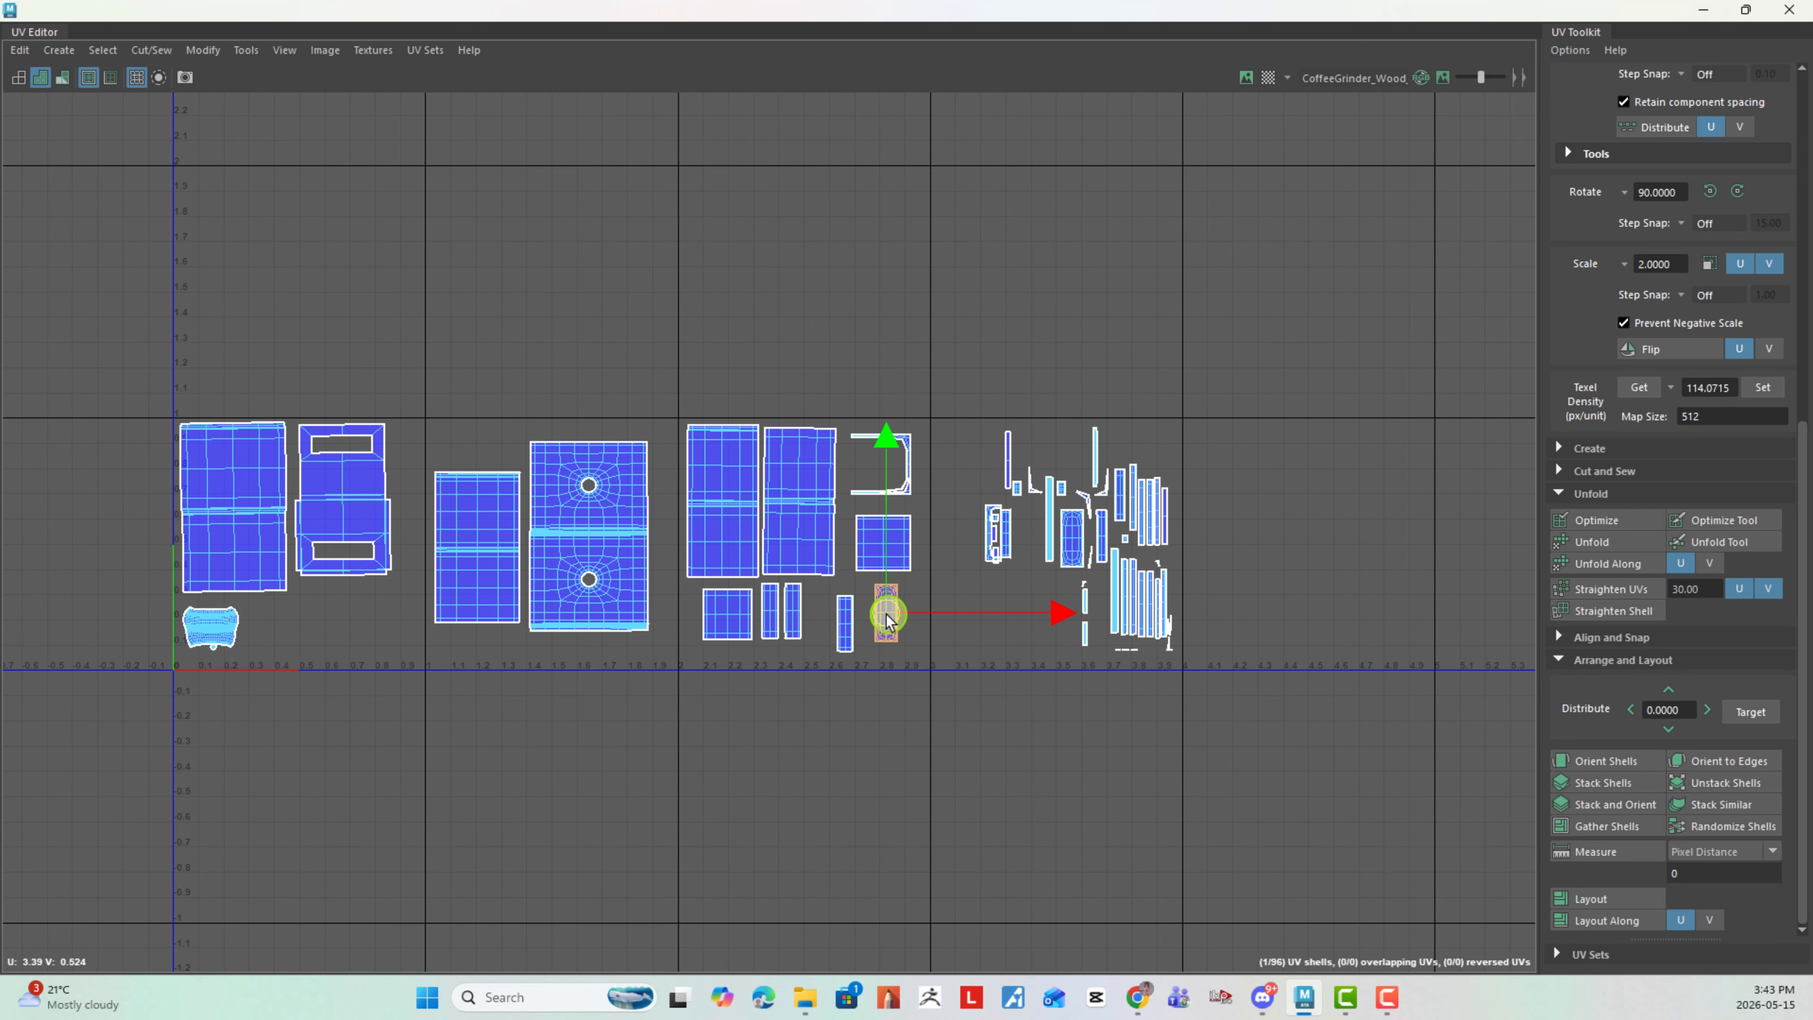
pyautogui.moveTo(889, 620); pyautogui.dragTo(879, 620)
pyautogui.click(1009, 534)
pyautogui.keyDown('alt'); pyautogui.moveTo(1098, 602); pyautogui.dragTo(1462, 700, button='right'); pyautogui.keyUp('alt')
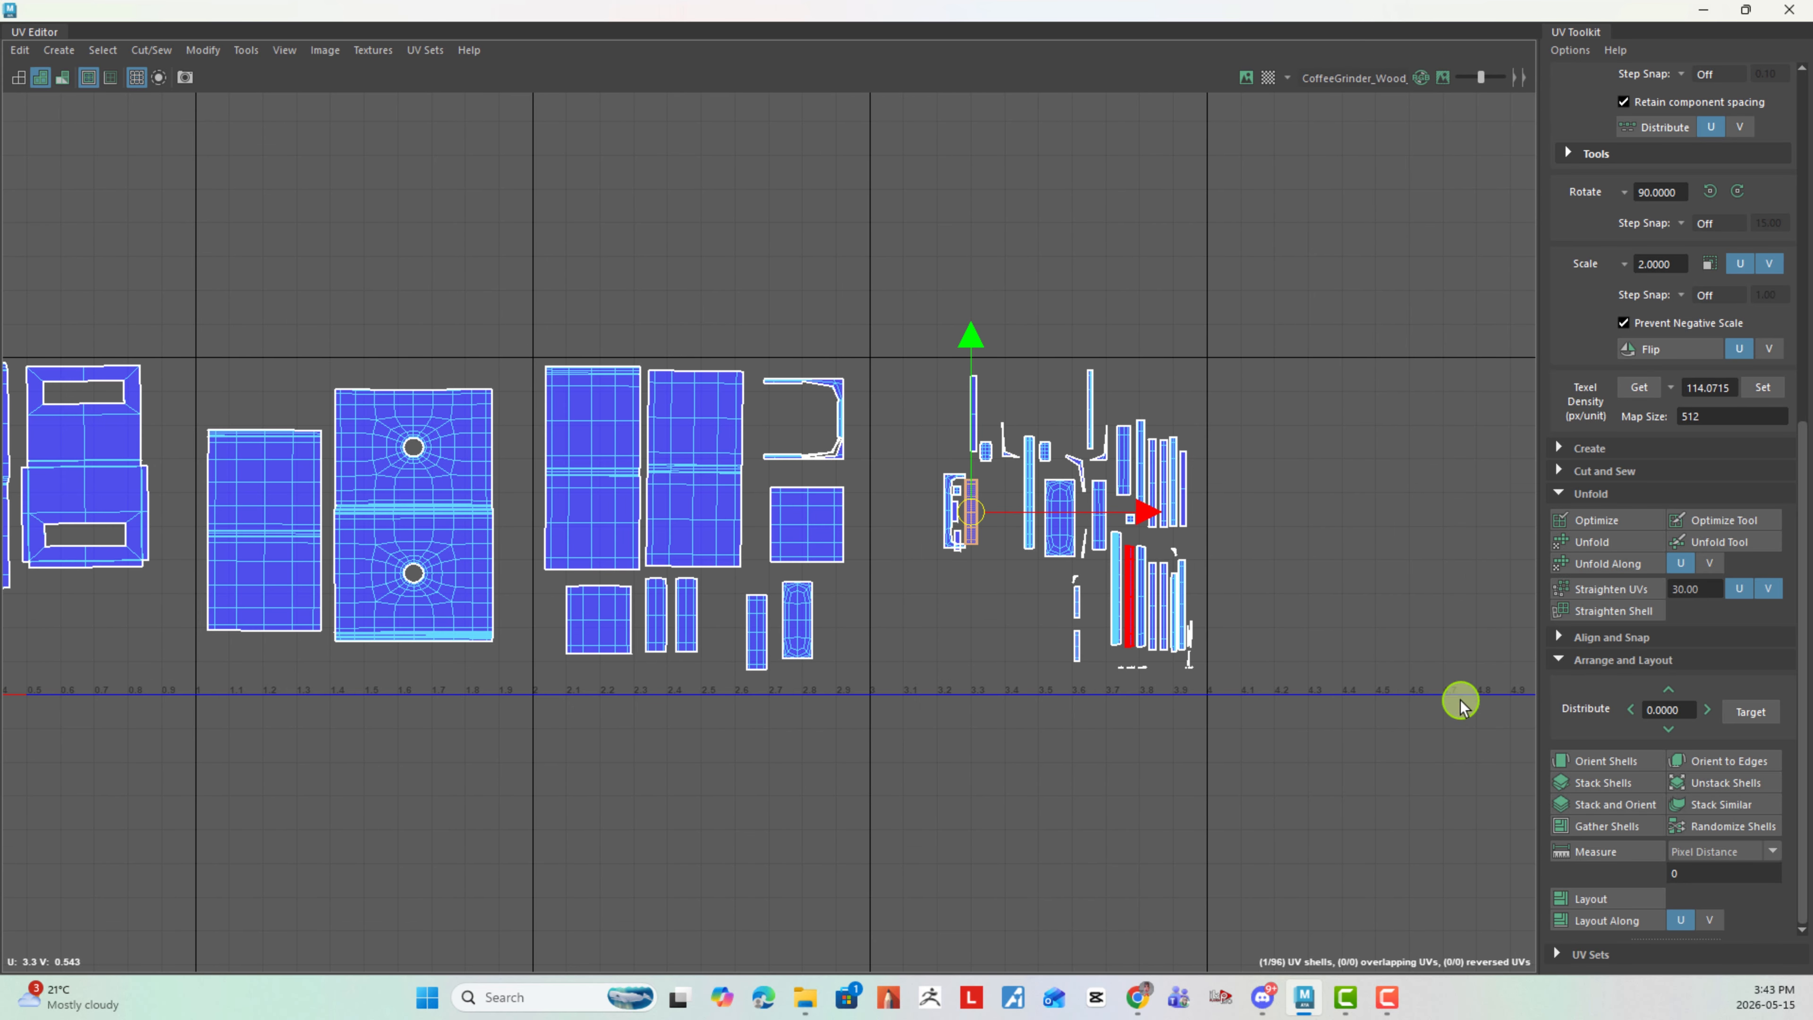
pyautogui.keyDown('alt'); pyautogui.moveTo(1099, 612); pyautogui.dragTo(1286, 605, button='middle'); pyautogui.keyUp('alt')
pyautogui.keyDown('alt'); pyautogui.moveTo(1306, 597); pyautogui.dragTo(1067, 584, button='right'); pyautogui.keyUp('alt')
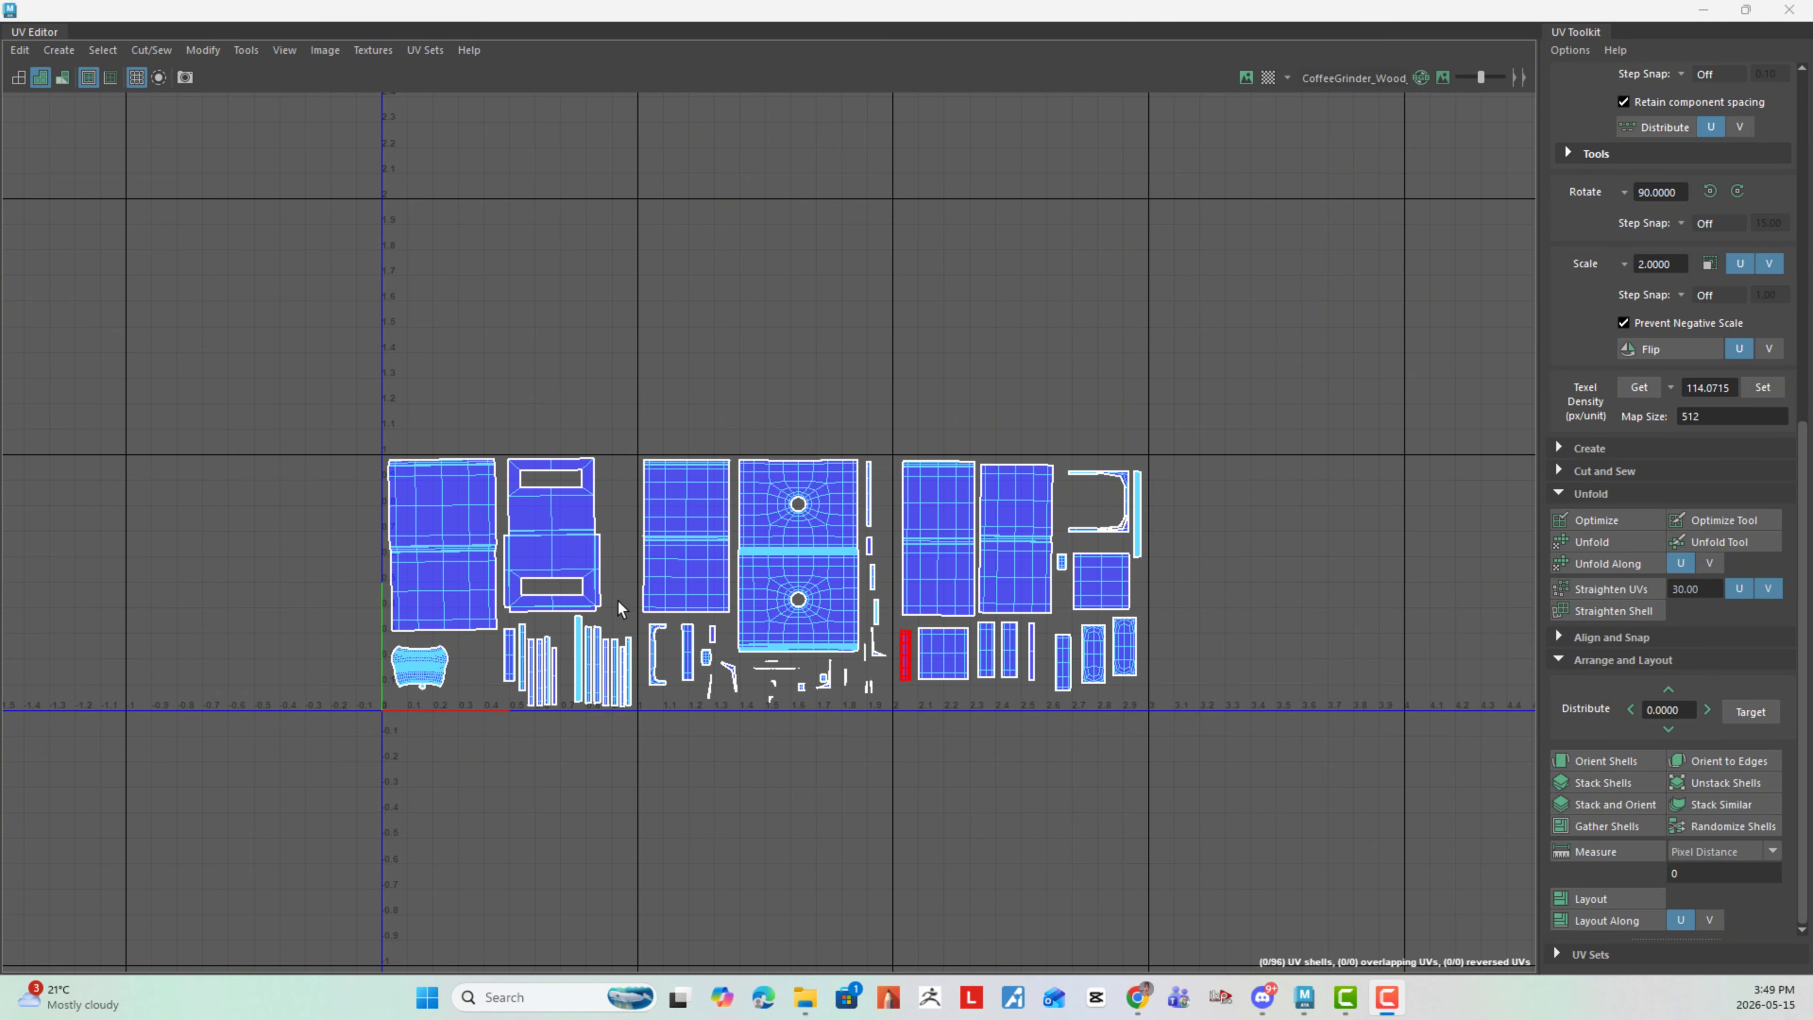
pyautogui.keyDown('alt'); pyautogui.moveTo(682, 619); pyautogui.dragTo(969, 651, button='right'); pyautogui.keyUp('alt')
pyautogui.keyDown('alt'); pyautogui.moveTo(822, 570); pyautogui.dragTo(829, 600, button='middle'); pyautogui.keyUp('alt')
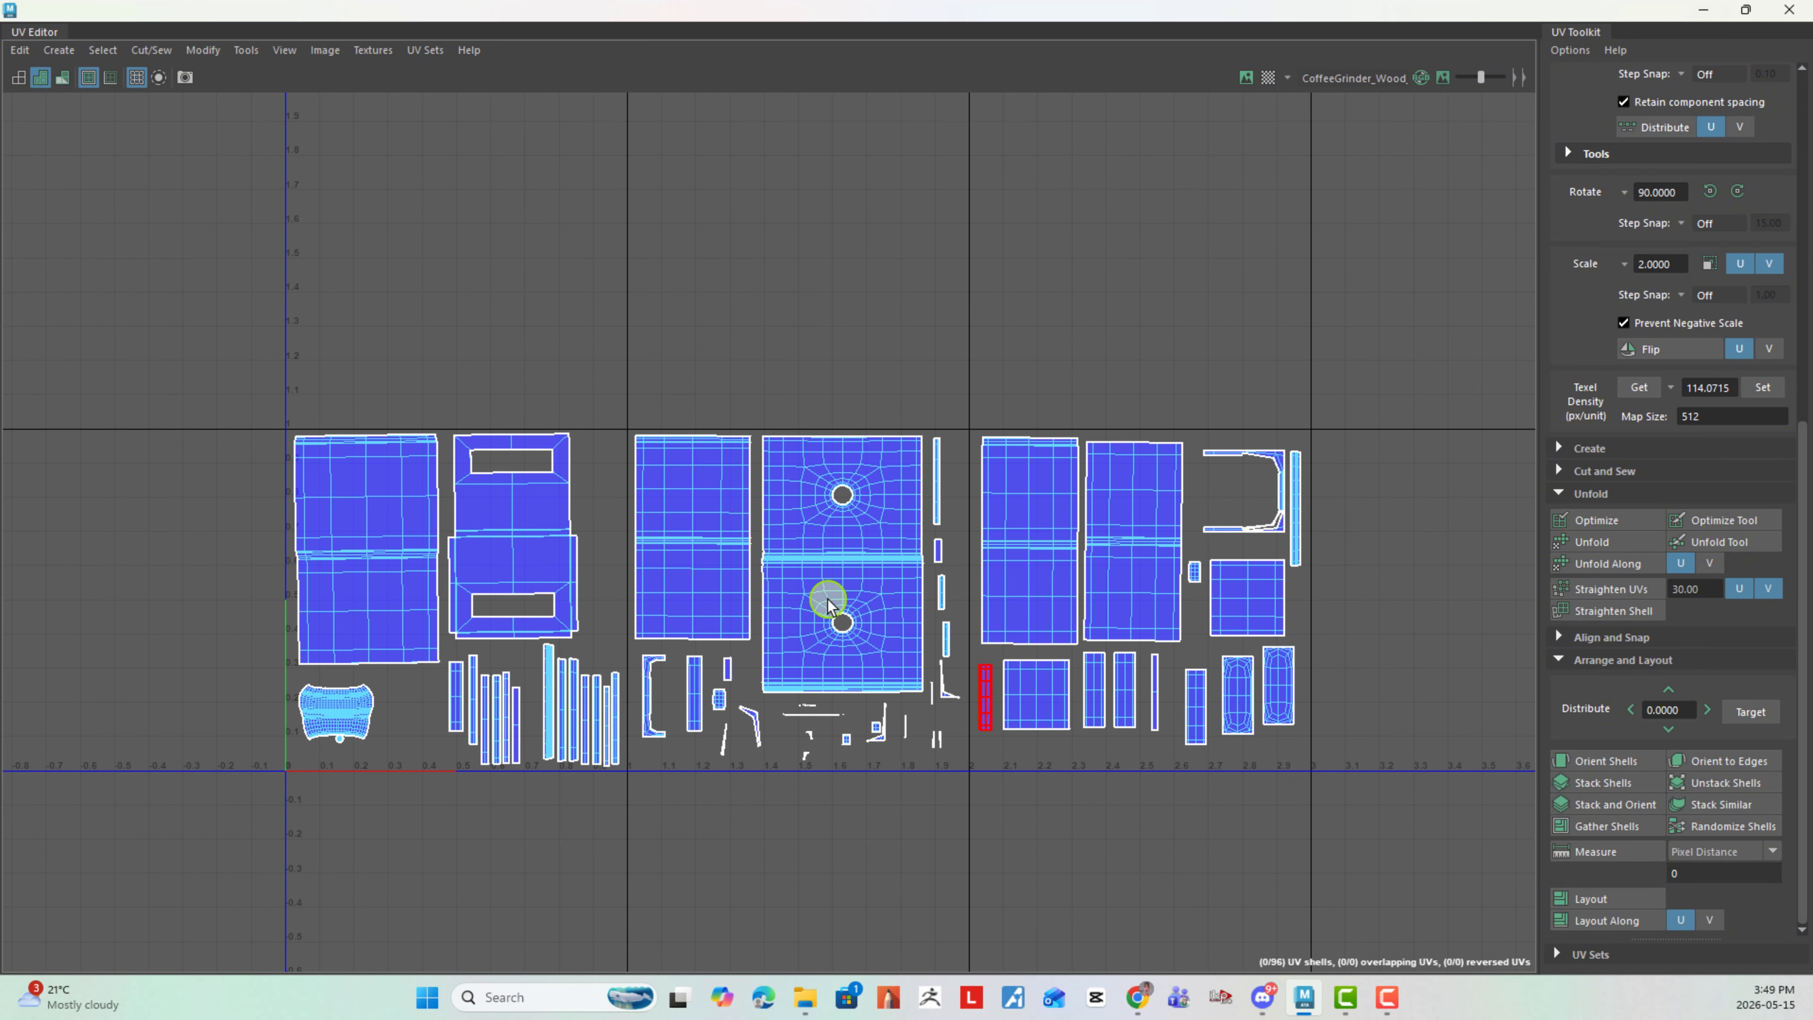
# - Examine the arranged wood UV shells across the three tiles for overlaps, gaps and shells crossing tile borders
pyautogui.keyDown('alt'); pyautogui.moveTo(643, 553); pyautogui.dragTo(924, 635, button='right'); pyautogui.keyUp('alt')
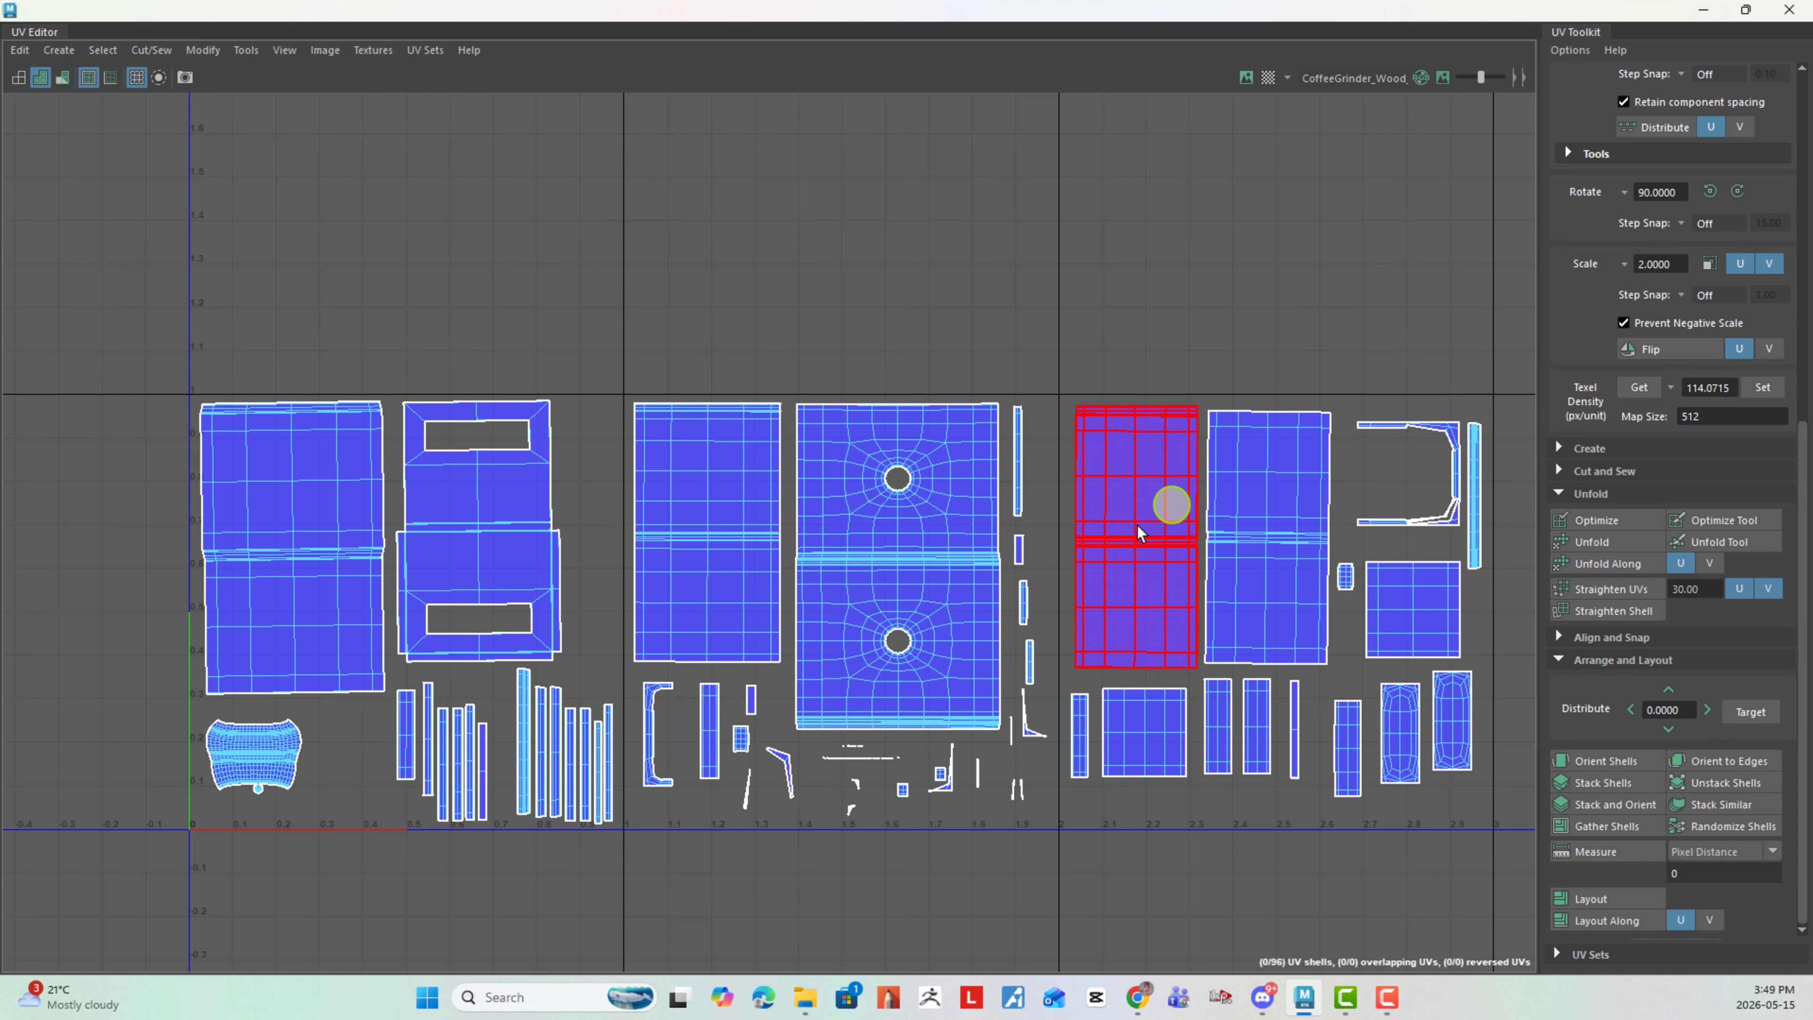
pyautogui.keyDown('alt'); pyautogui.moveTo(1146, 640); pyautogui.dragTo(1049, 519, button='middle'); pyautogui.keyUp('alt')
pyautogui.keyDown('alt'); pyautogui.moveTo(1049, 520); pyautogui.dragTo(950, 520, button='right'); pyautogui.keyUp('alt')
pyautogui.keyDown('alt'); pyautogui.moveTo(303, 700); pyautogui.dragTo(932, 825, button='right'); pyautogui.keyUp('alt')
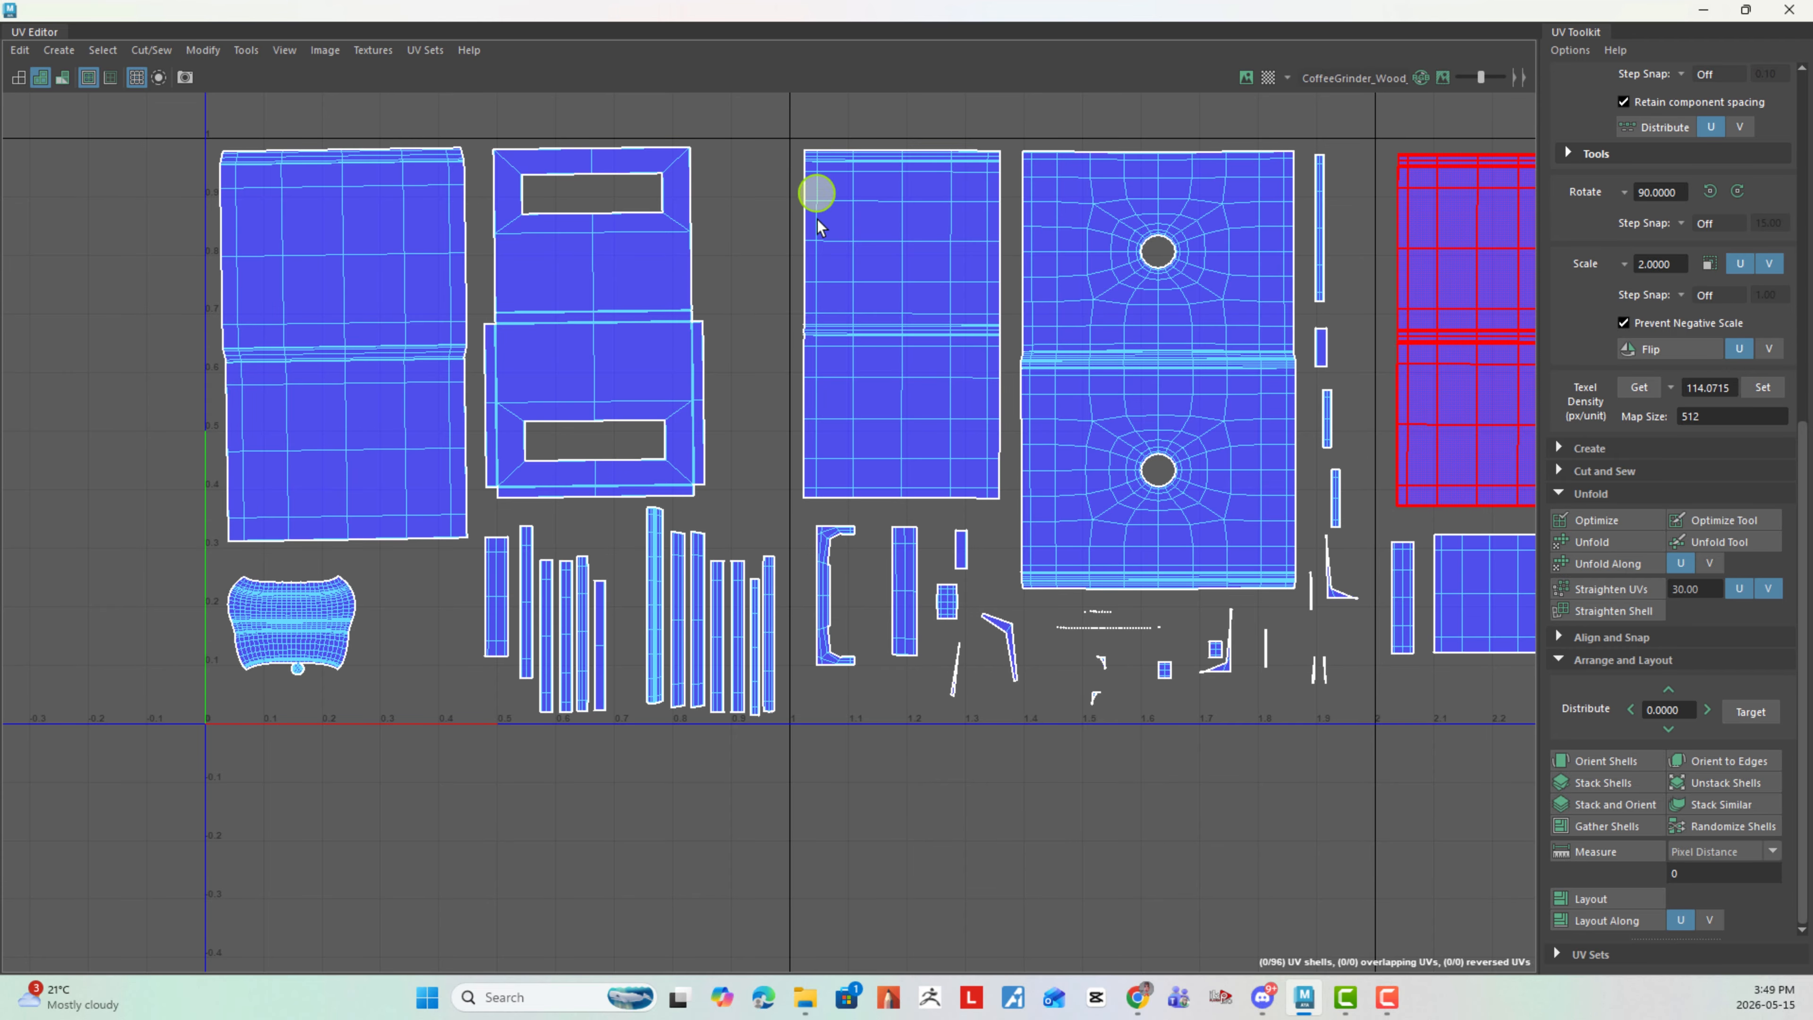
pyautogui.keyDown('alt'); pyautogui.moveTo(982, 488); pyautogui.dragTo(881, 411, button='right'); pyautogui.keyUp('alt')
pyautogui.moveTo(1054, 318)
pyautogui.keyDown('alt'); pyautogui.mouseDown(button='middle')
pyautogui.moveTo(955, 364)
pyautogui.moveTo(678, 378)
pyautogui.mouseUp(button='middle'); pyautogui.keyUp('alt')
pyautogui.keyDown('alt'); pyautogui.moveTo(1140, 351); pyautogui.dragTo(1208, 379, button='middle'); pyautogui.keyUp('alt')
pyautogui.keyDown('alt'); pyautogui.moveTo(1225, 377); pyautogui.dragTo(976, 357, button='right'); pyautogui.keyUp('alt')
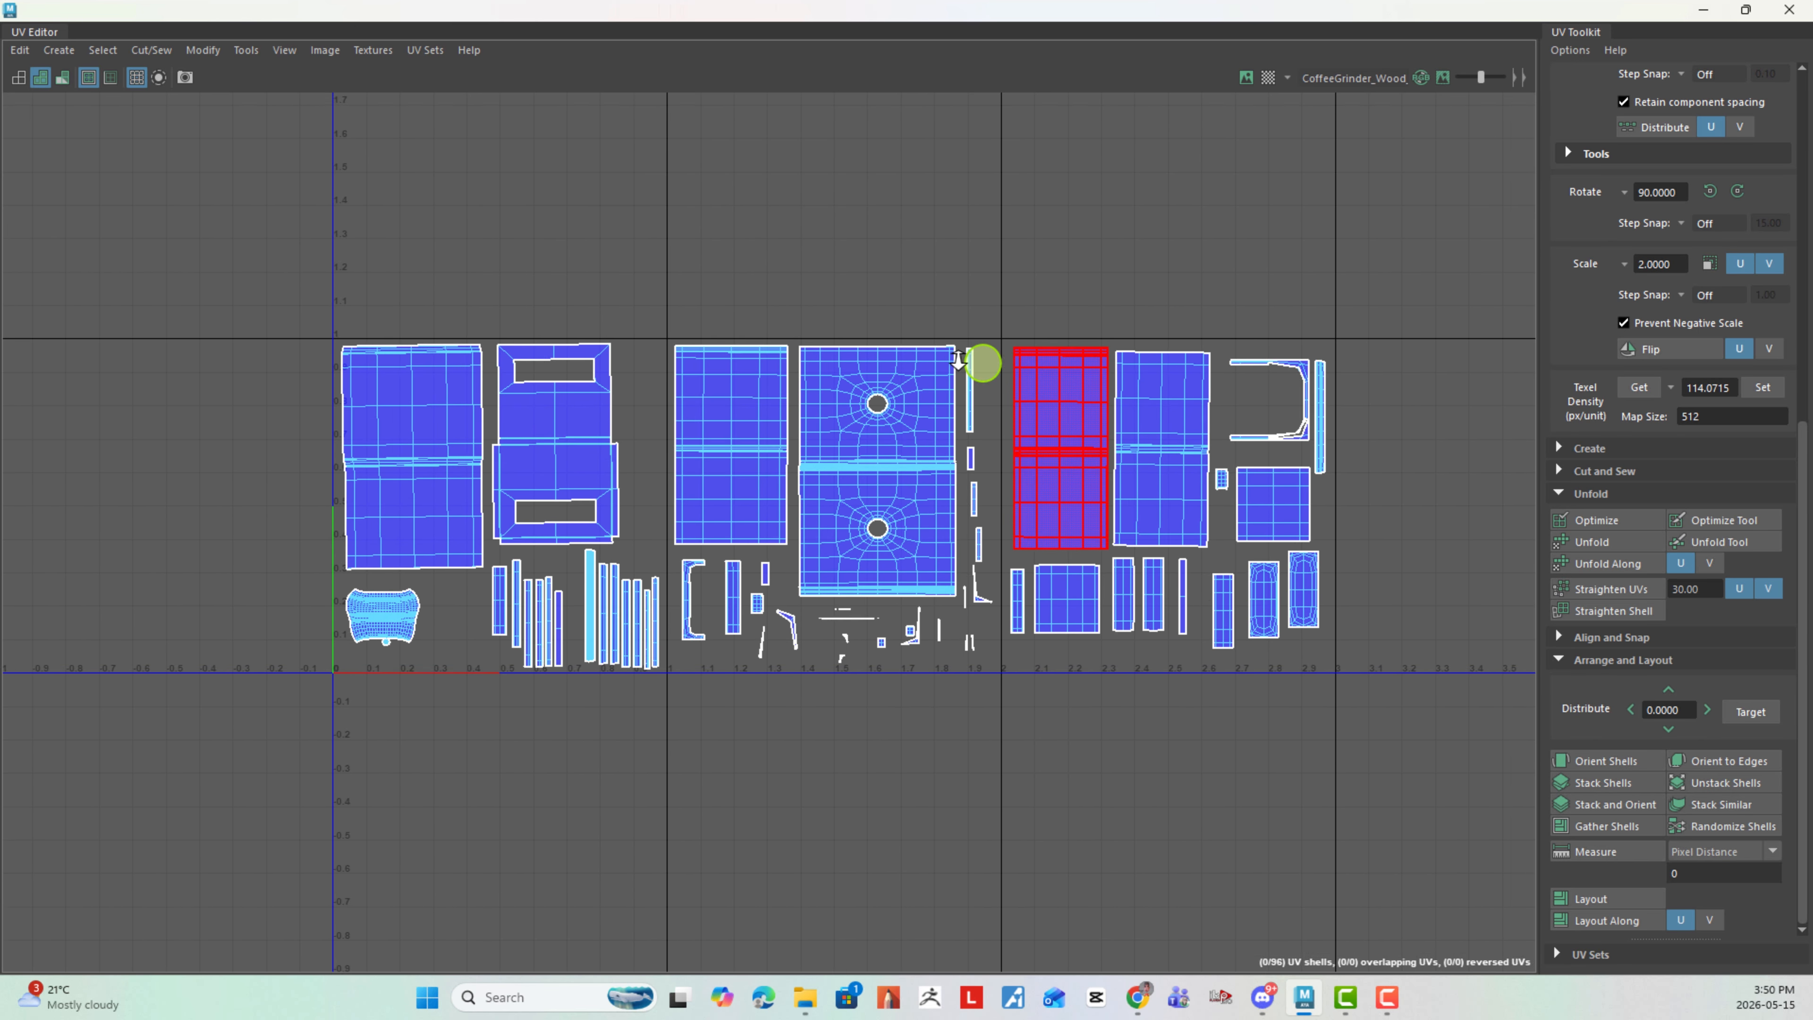
pyautogui.keyDown('alt'); pyautogui.moveTo(1097, 352); pyautogui.dragTo(1071, 353, button='middle'); pyautogui.keyUp('alt')
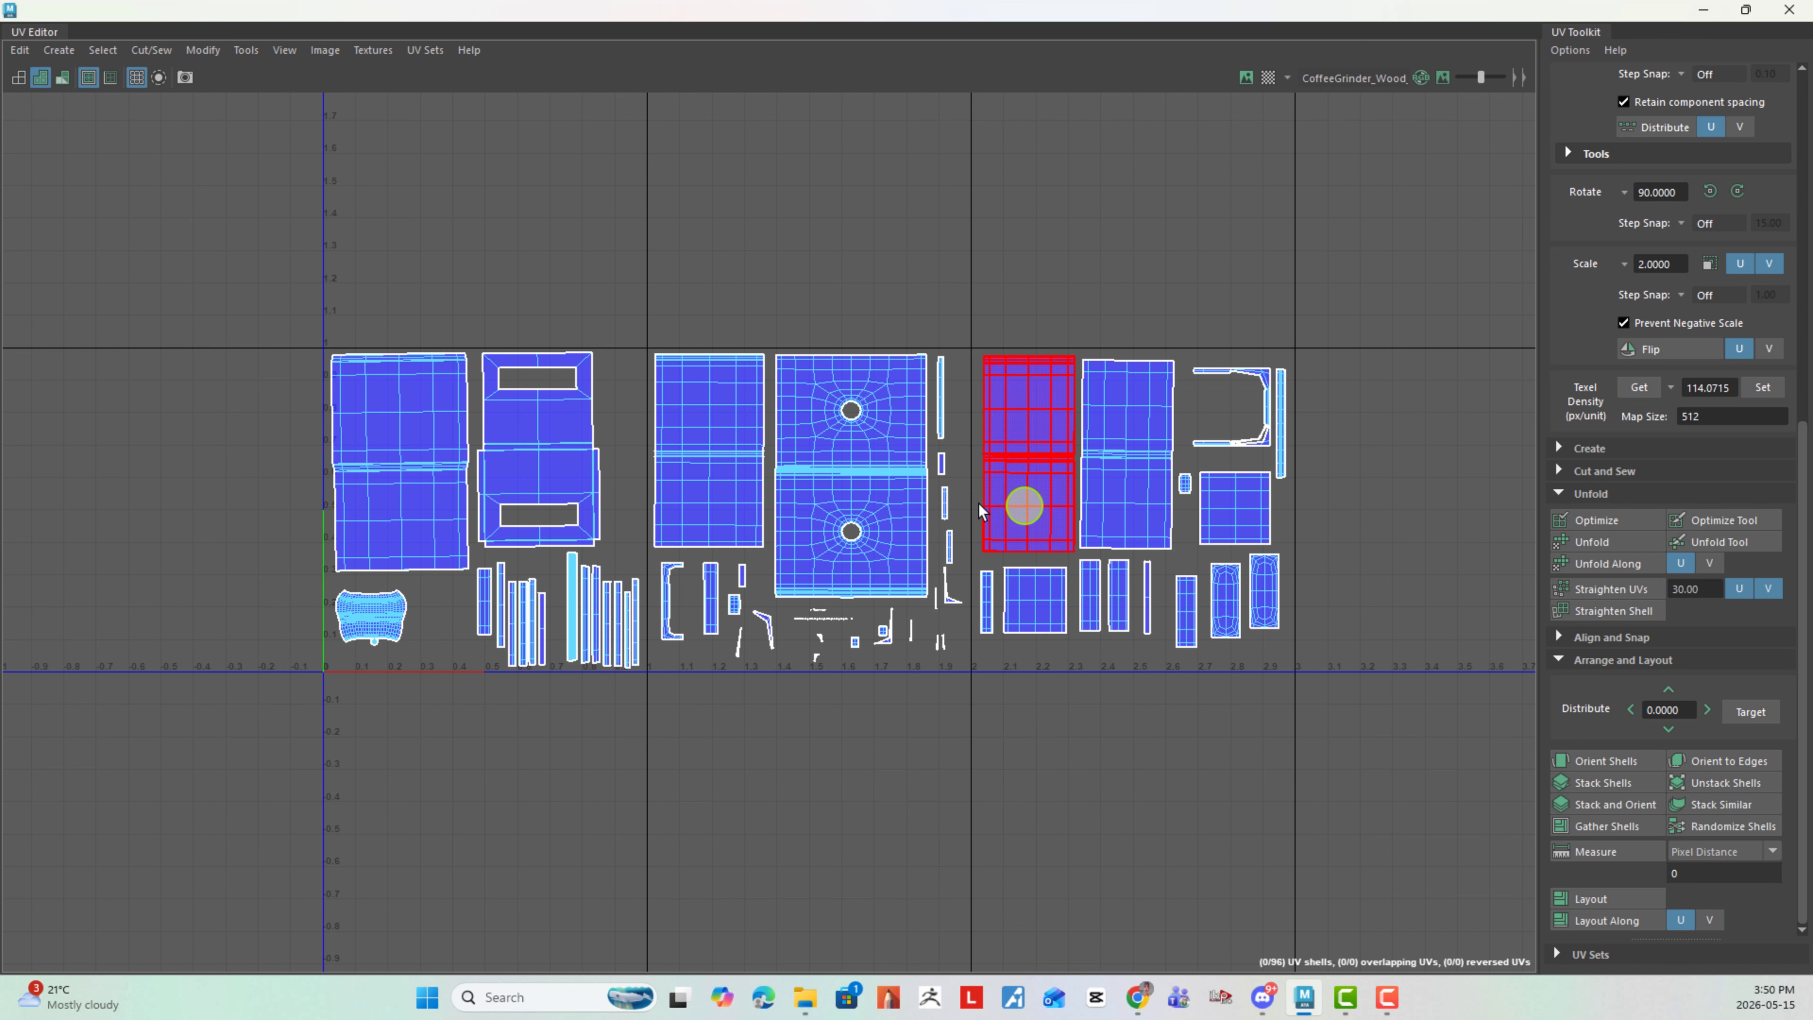
pyautogui.scroll(-1, 1307, 506)
pyautogui.scroll(1, 1267, 538)
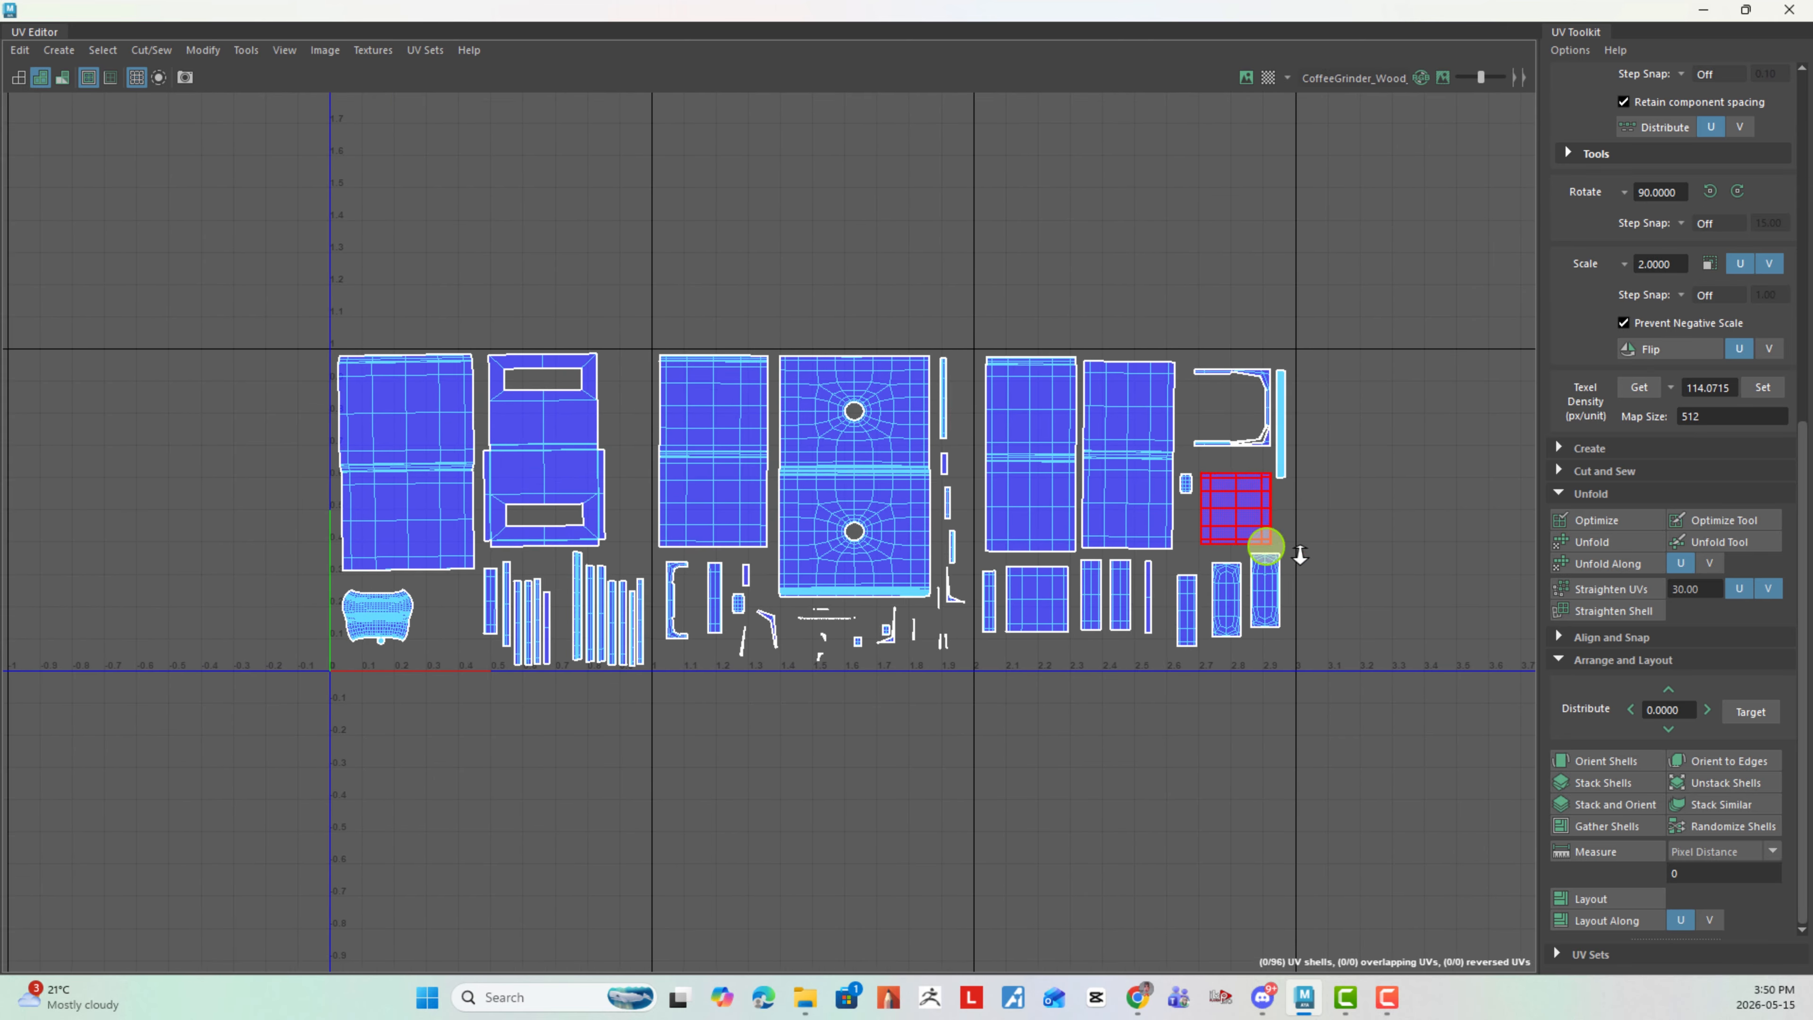
pyautogui.scroll(1, 1170, 458)
pyautogui.scroll(1, 1086, 459)
pyautogui.scroll(1, 1143, 493)
pyautogui.scroll(1, 1143, 493)
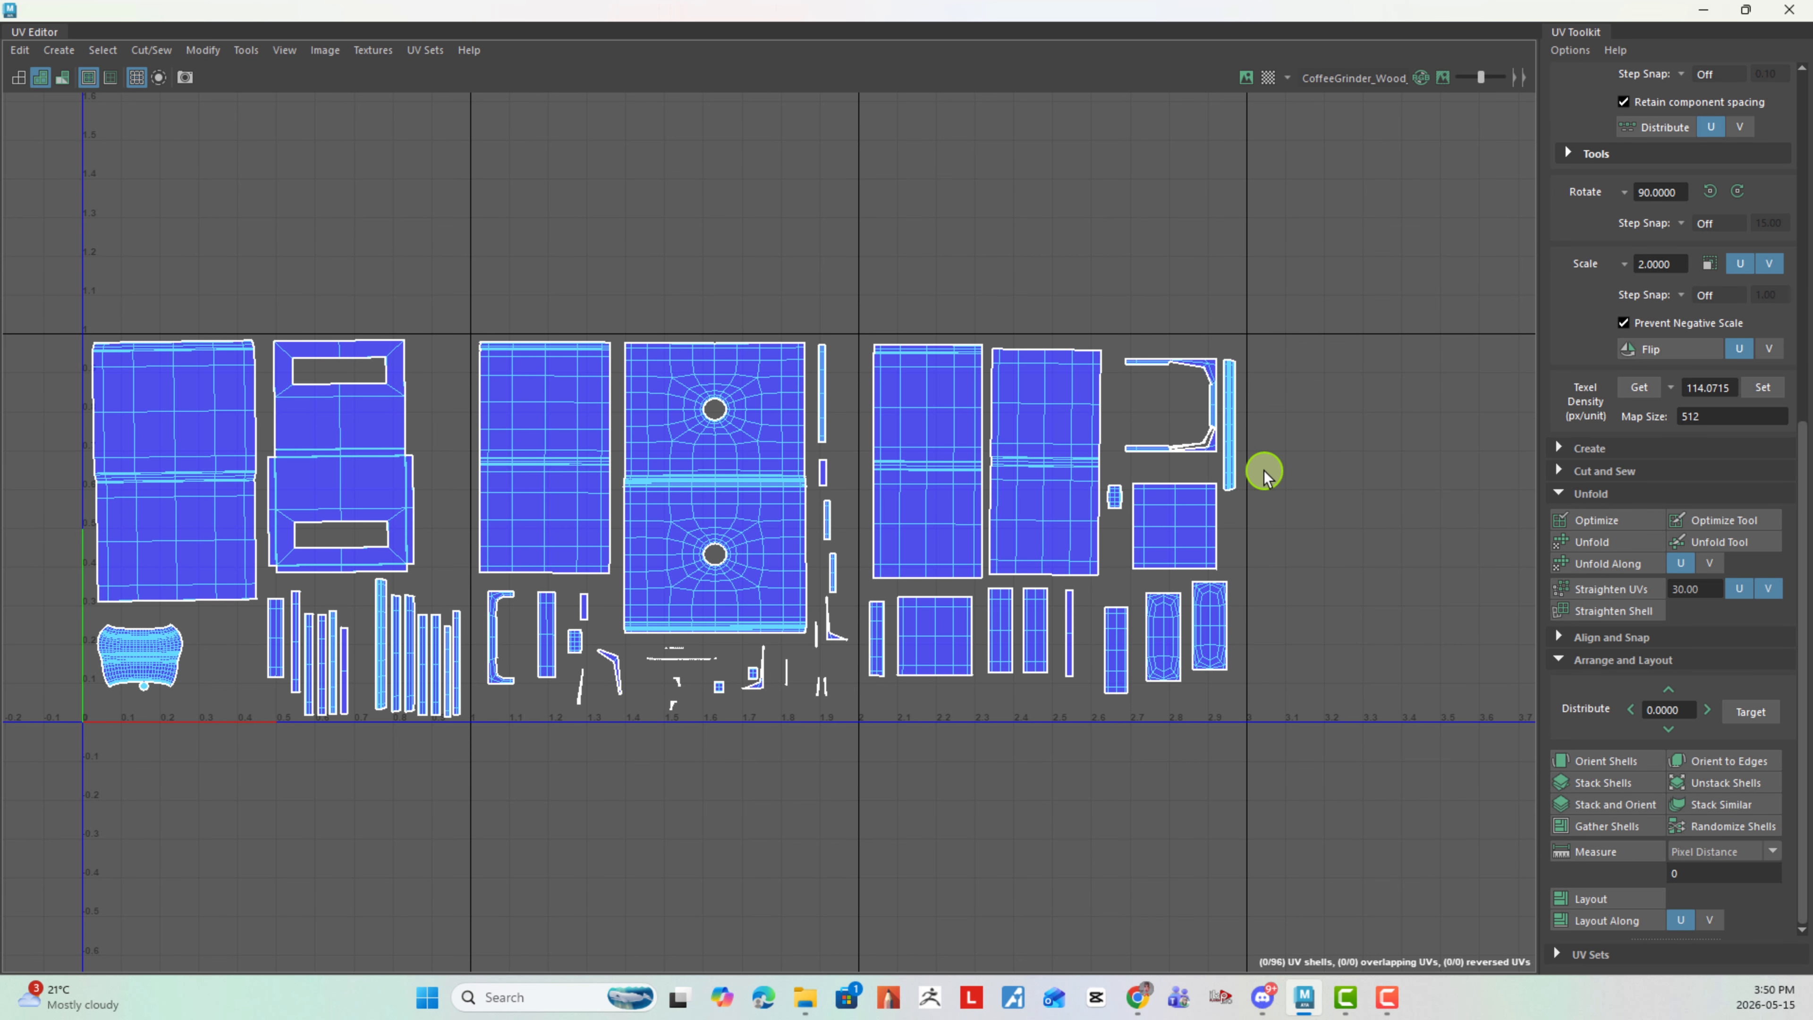
pyautogui.scroll(-3, 1414, 483)
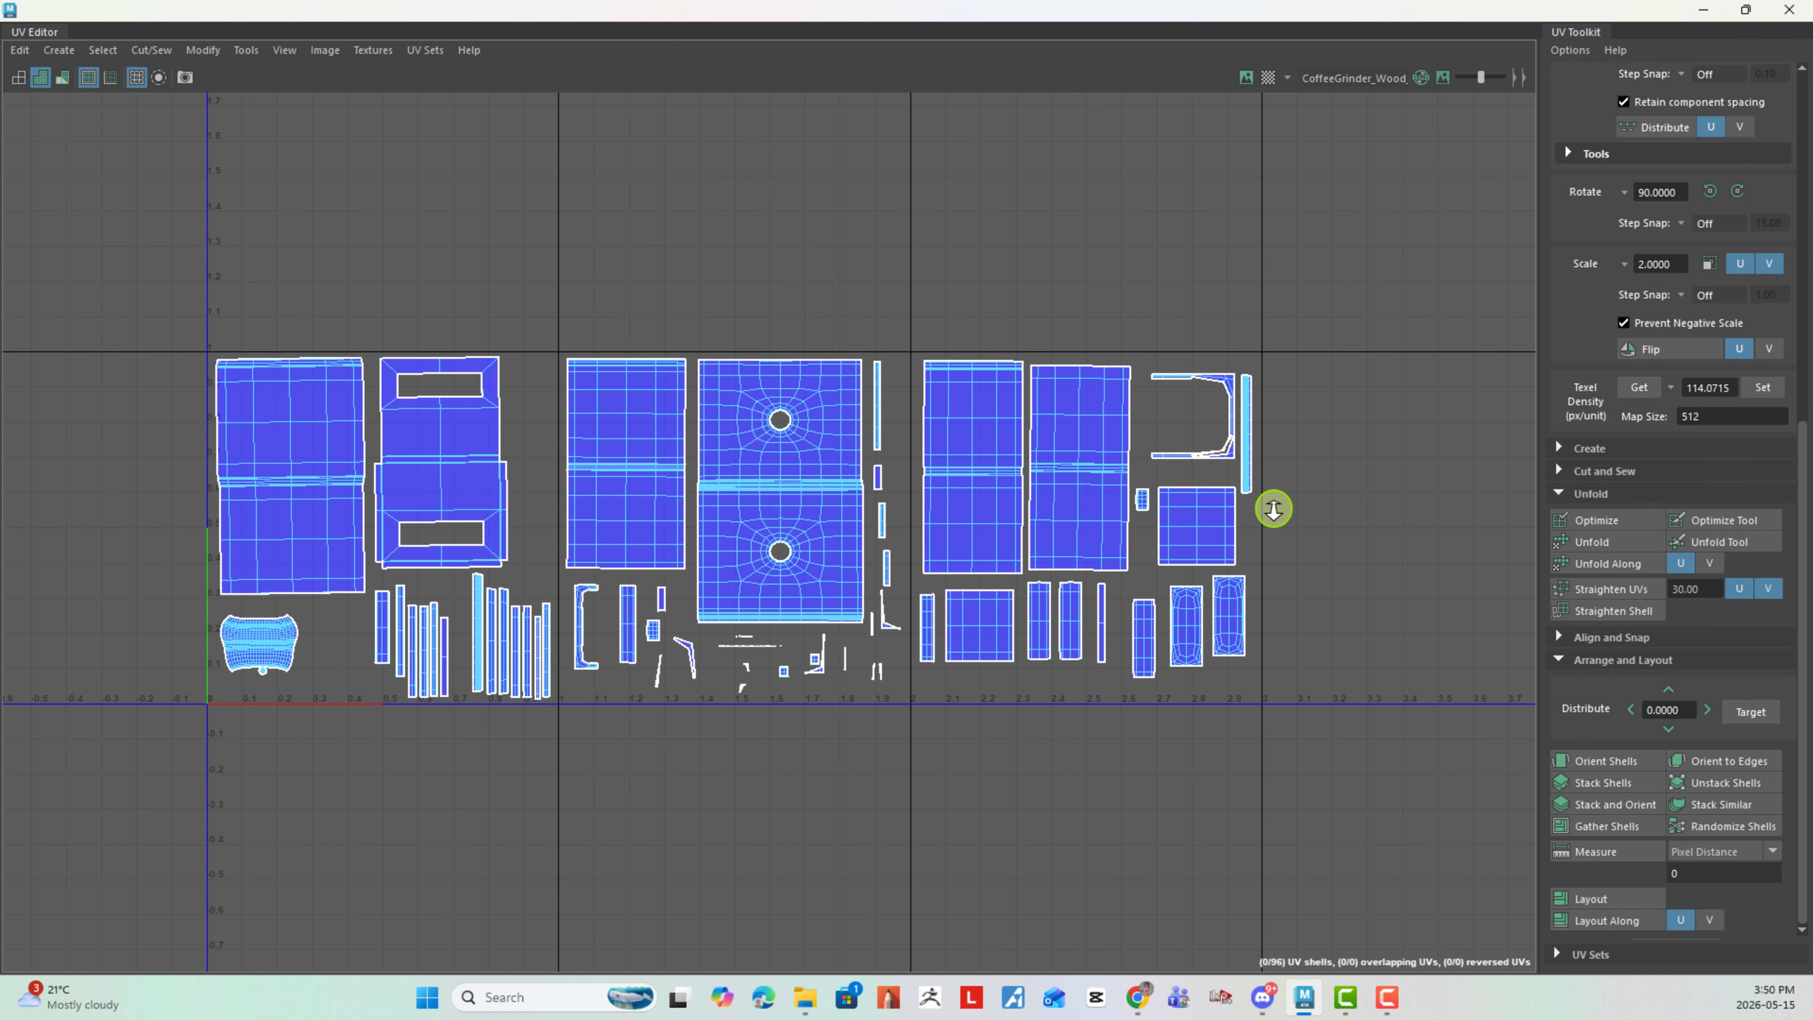
pyautogui.scroll(2, 556, 623)
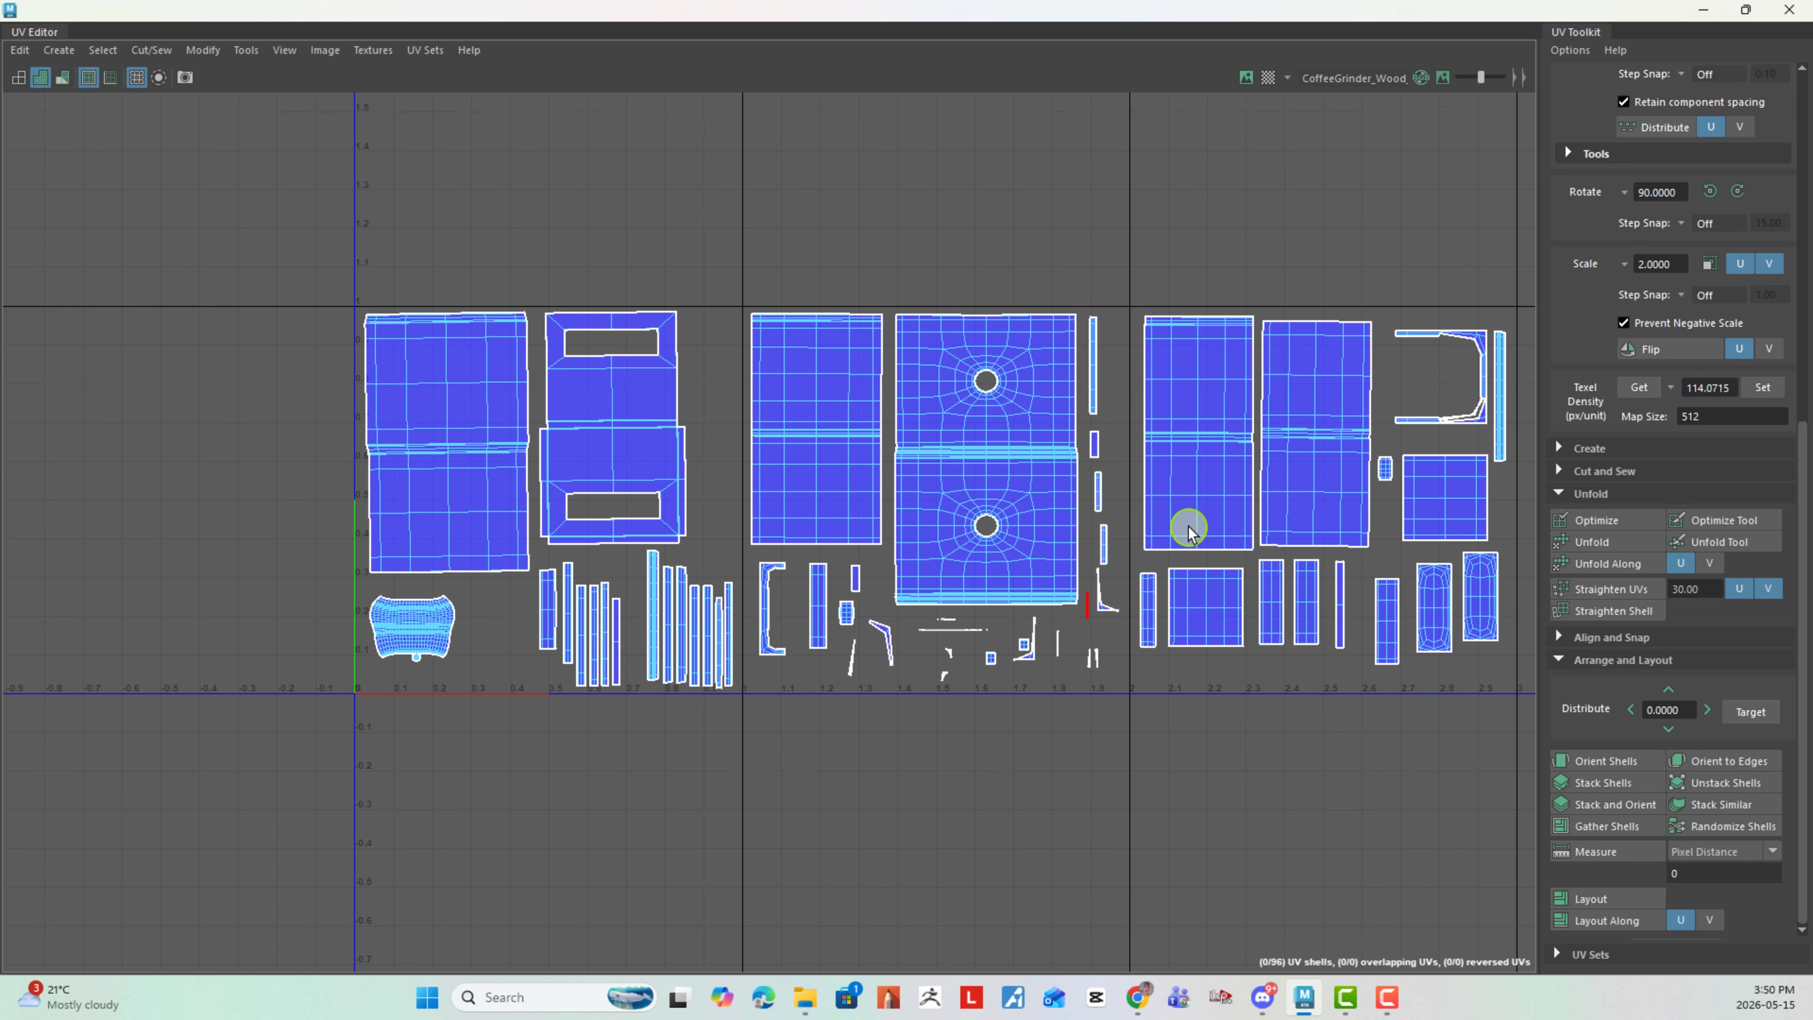
pyautogui.scroll(-1, 1185, 527)
# - Restore the UV Editor to a smaller window and move it aside to uncover the coffee grinder model
pyautogui.click(1747, 11)
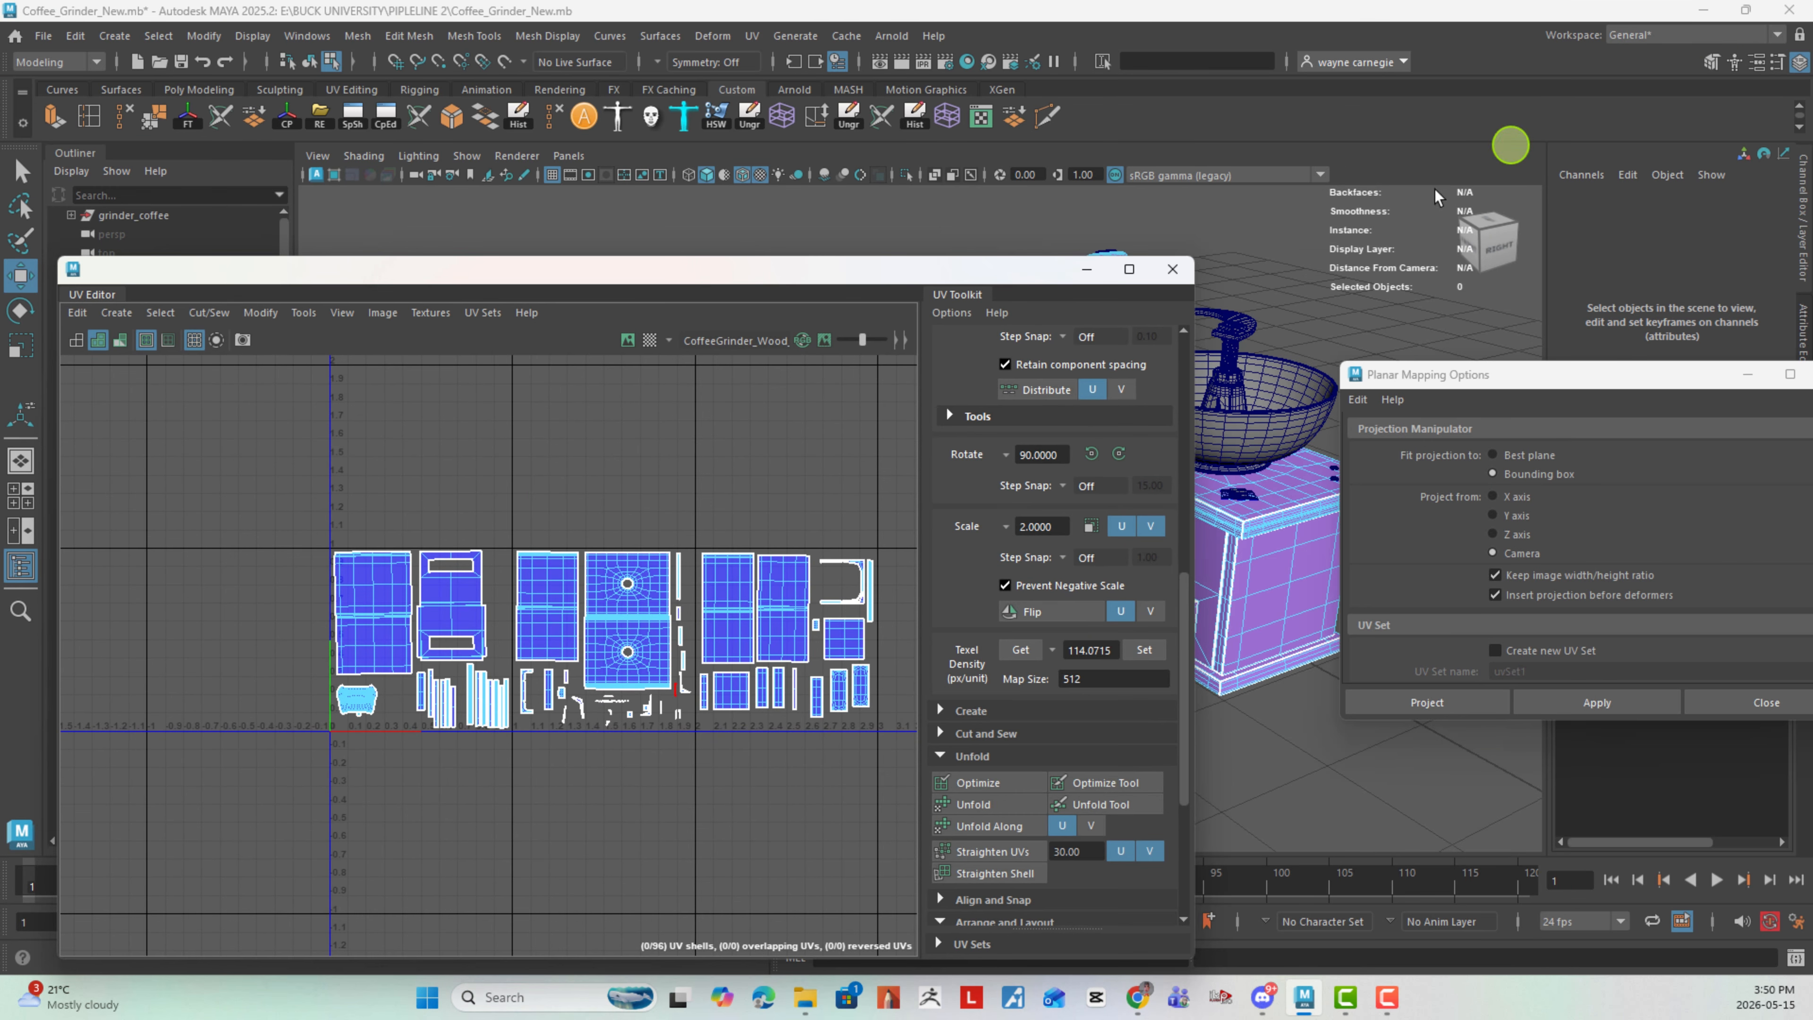
pyautogui.moveTo(941, 278); pyautogui.dragTo(727, 268)
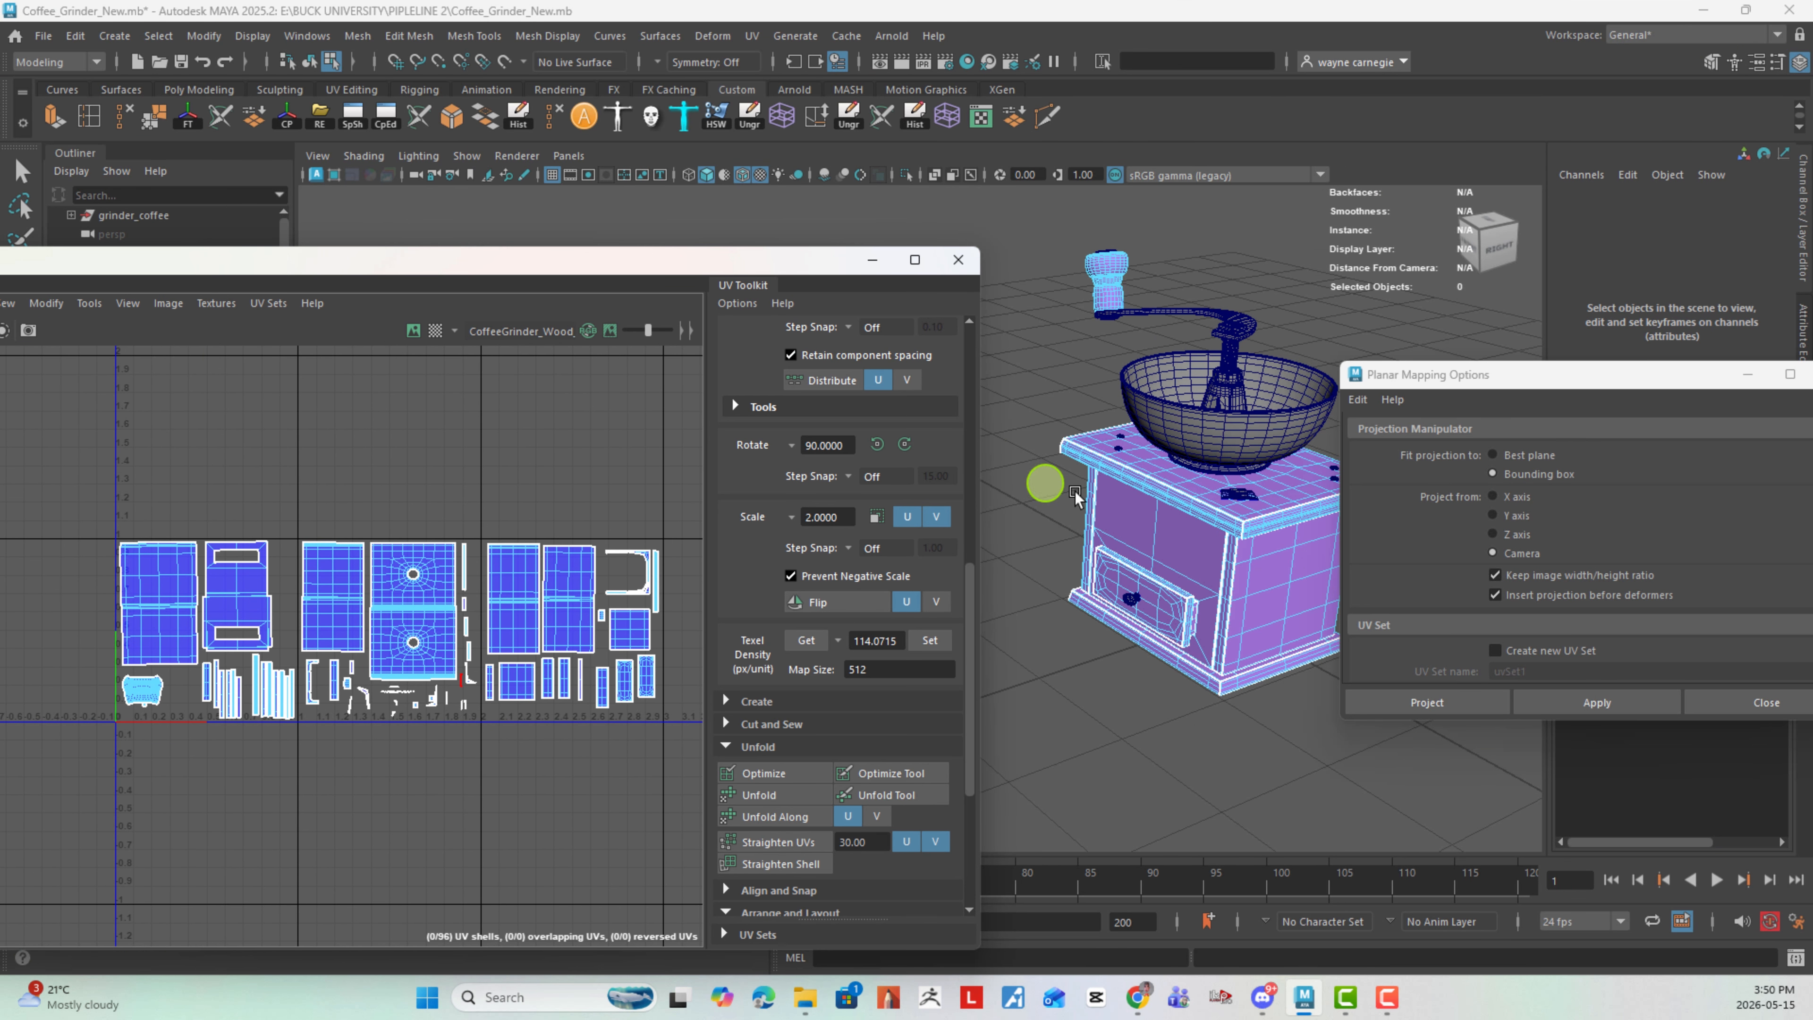
pyautogui.keyDown('alt'); pyautogui.moveTo(1214, 421); pyautogui.dragTo(1114, 405); pyautogui.keyUp('alt')
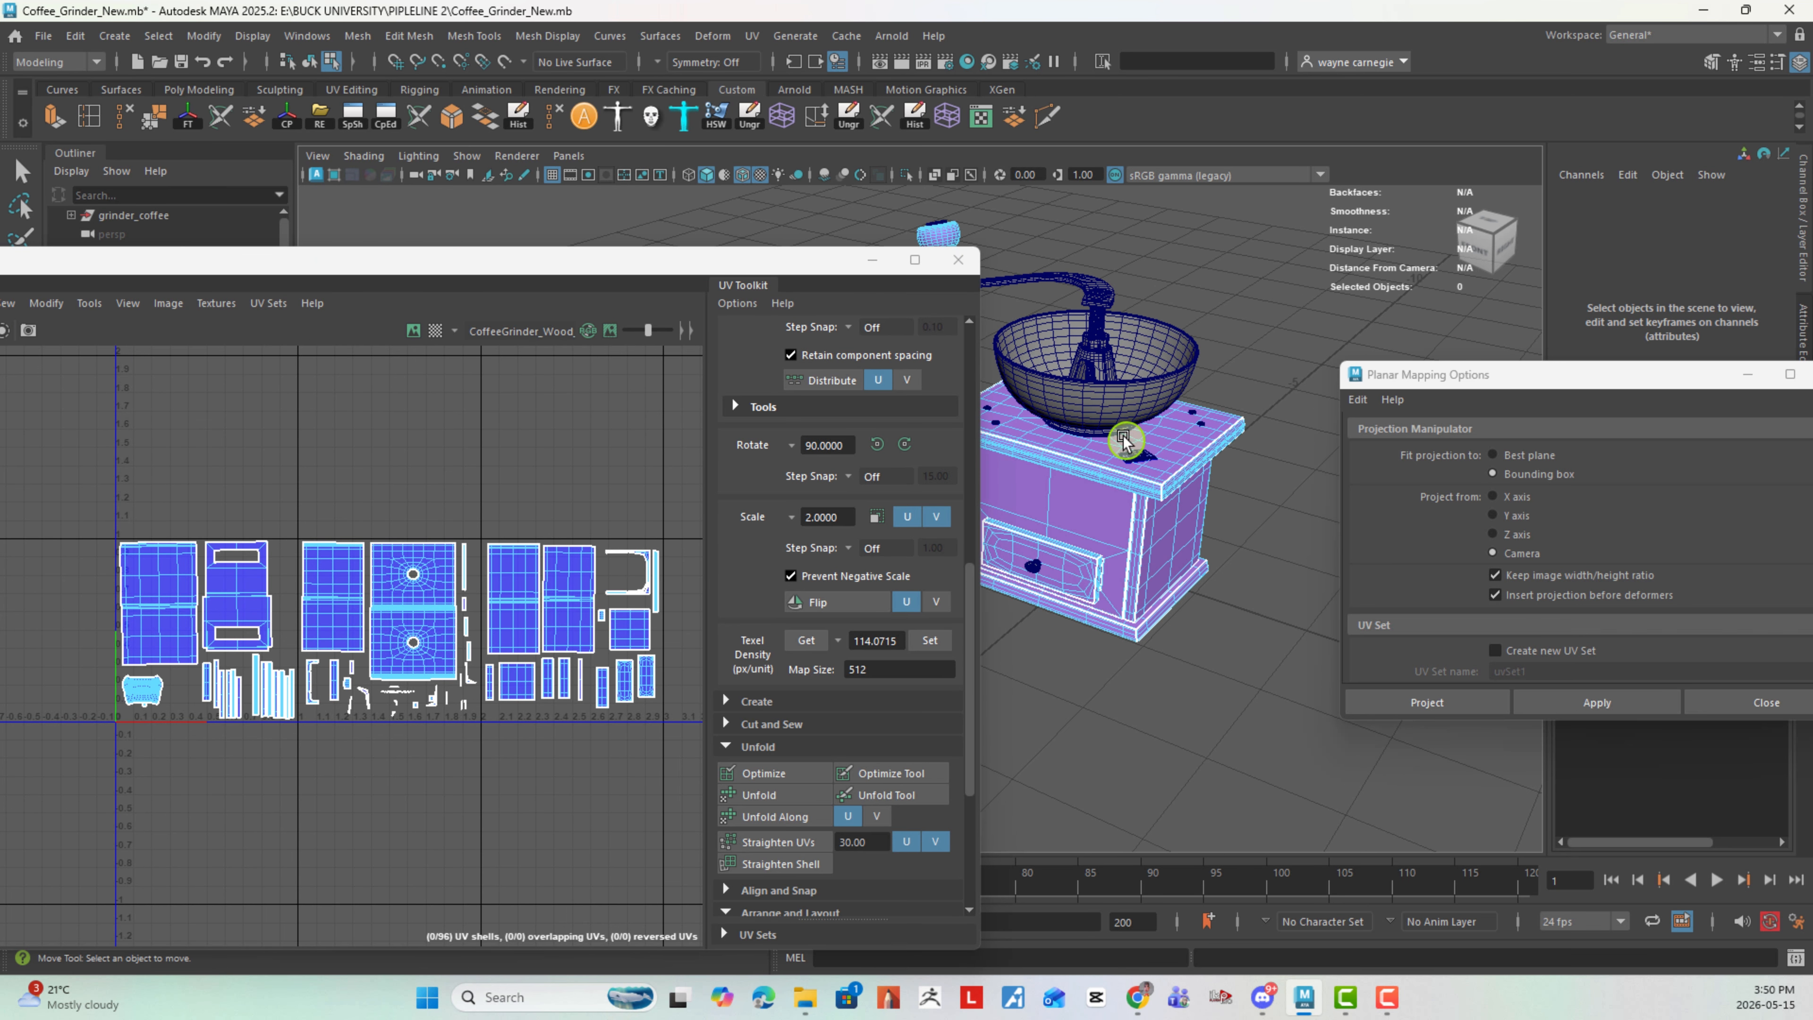
# - Switch to object selection, select the grinder's metal mesh and isolate it in the 3D view
pyautogui.rightClick(1114, 404)
pyautogui.moveTo(1113, 400); pyautogui.dragTo(1208, 371, button='right')
pyautogui.click(1377, 241)
pyautogui.click(1163, 401)
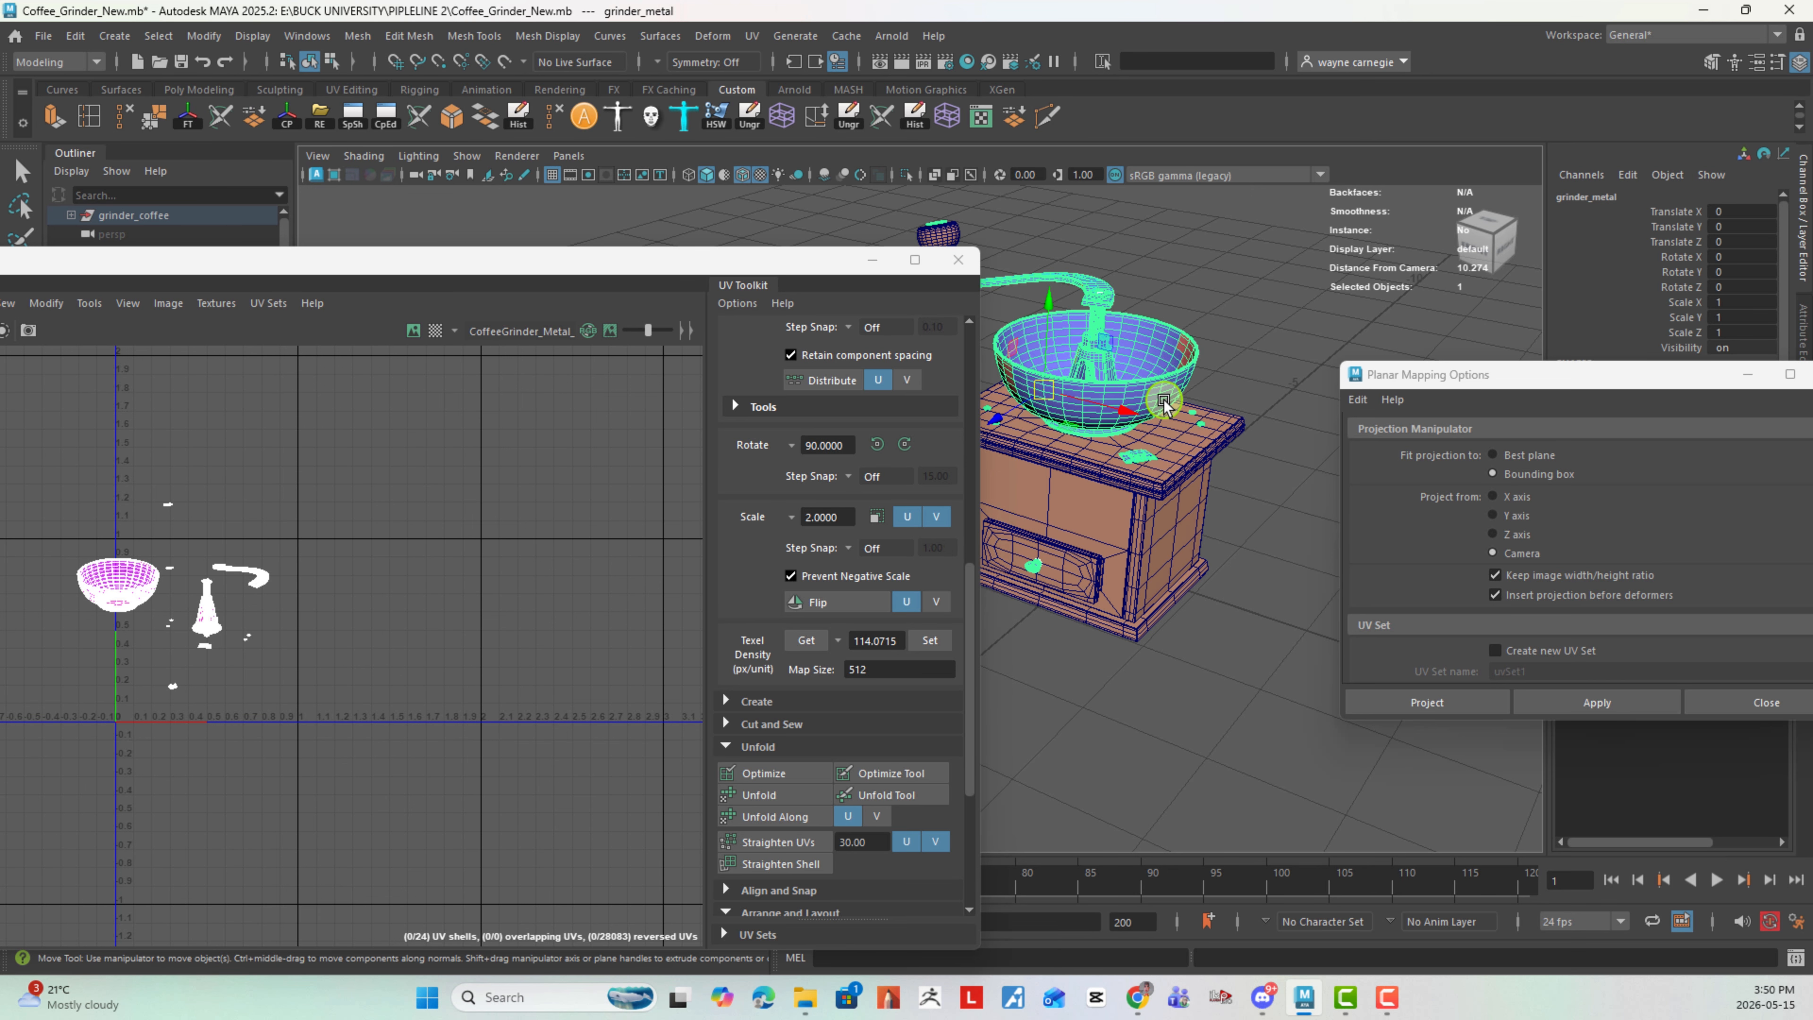
pyautogui.click(905, 175)
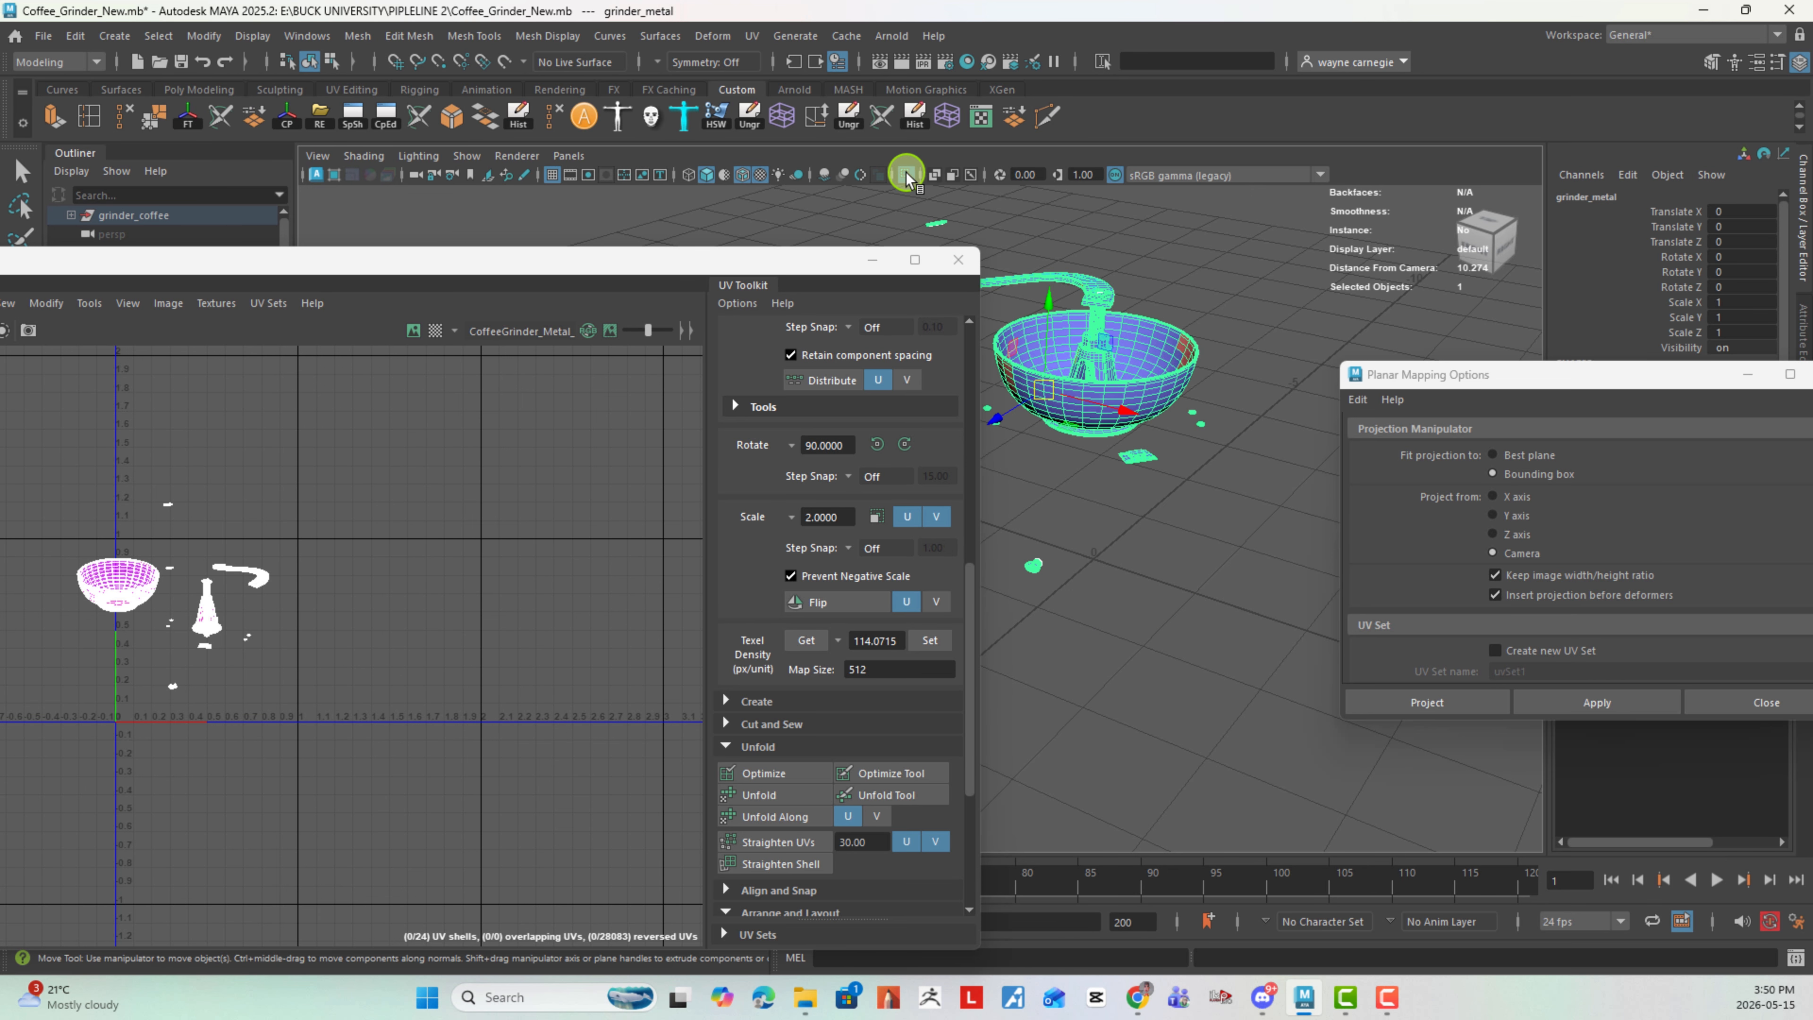
# - Maximize the UV Editor and frame the metal mesh's UV shells for editing
pyautogui.keyDown('alt'); pyautogui.moveTo(190, 576); pyautogui.dragTo(487, 684, button='right'); pyautogui.keyUp('alt')
pyautogui.keyDown('alt'); pyautogui.moveTo(120, 539); pyautogui.dragTo(326, 528, button='middle'); pyautogui.keyUp('alt')
pyautogui.keyDown('alt'); pyautogui.moveTo(329, 521); pyautogui.dragTo(485, 514, button='right'); pyautogui.keyUp('alt')
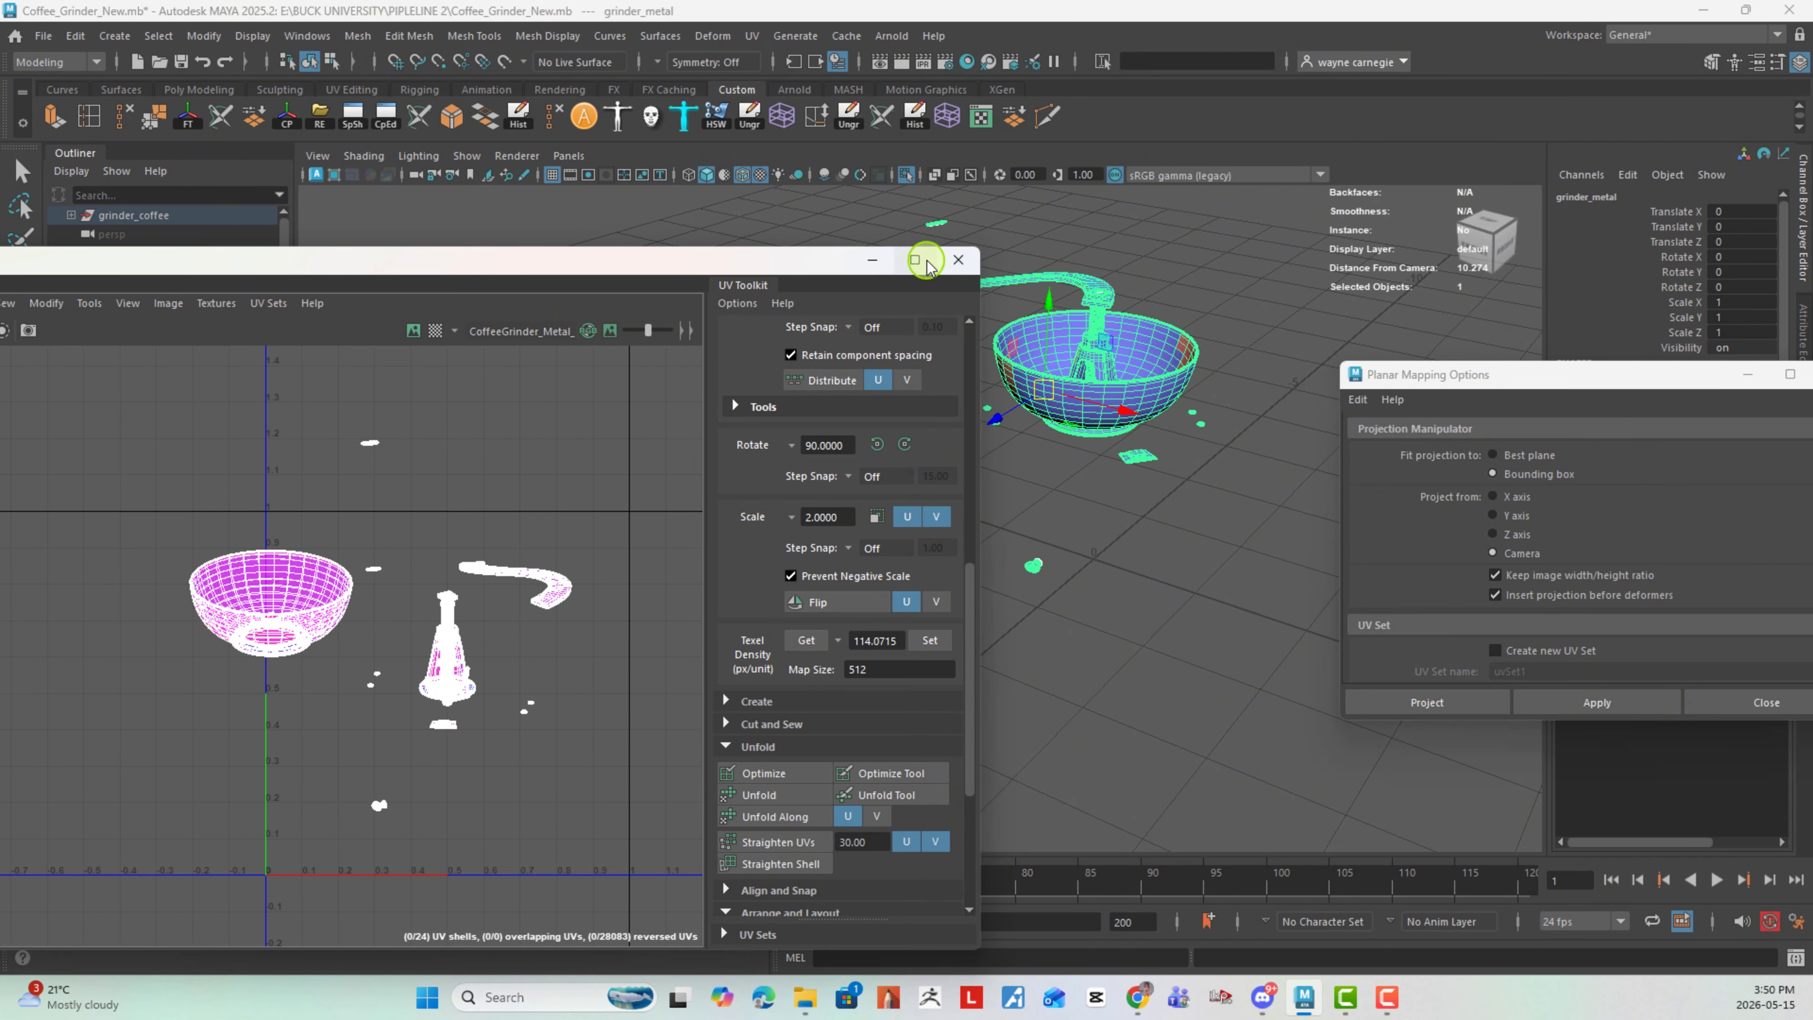
pyautogui.click(915, 259)
pyautogui.keyDown('alt'); pyautogui.moveTo(783, 516); pyautogui.dragTo(851, 490, button='right'); pyautogui.keyUp('alt')
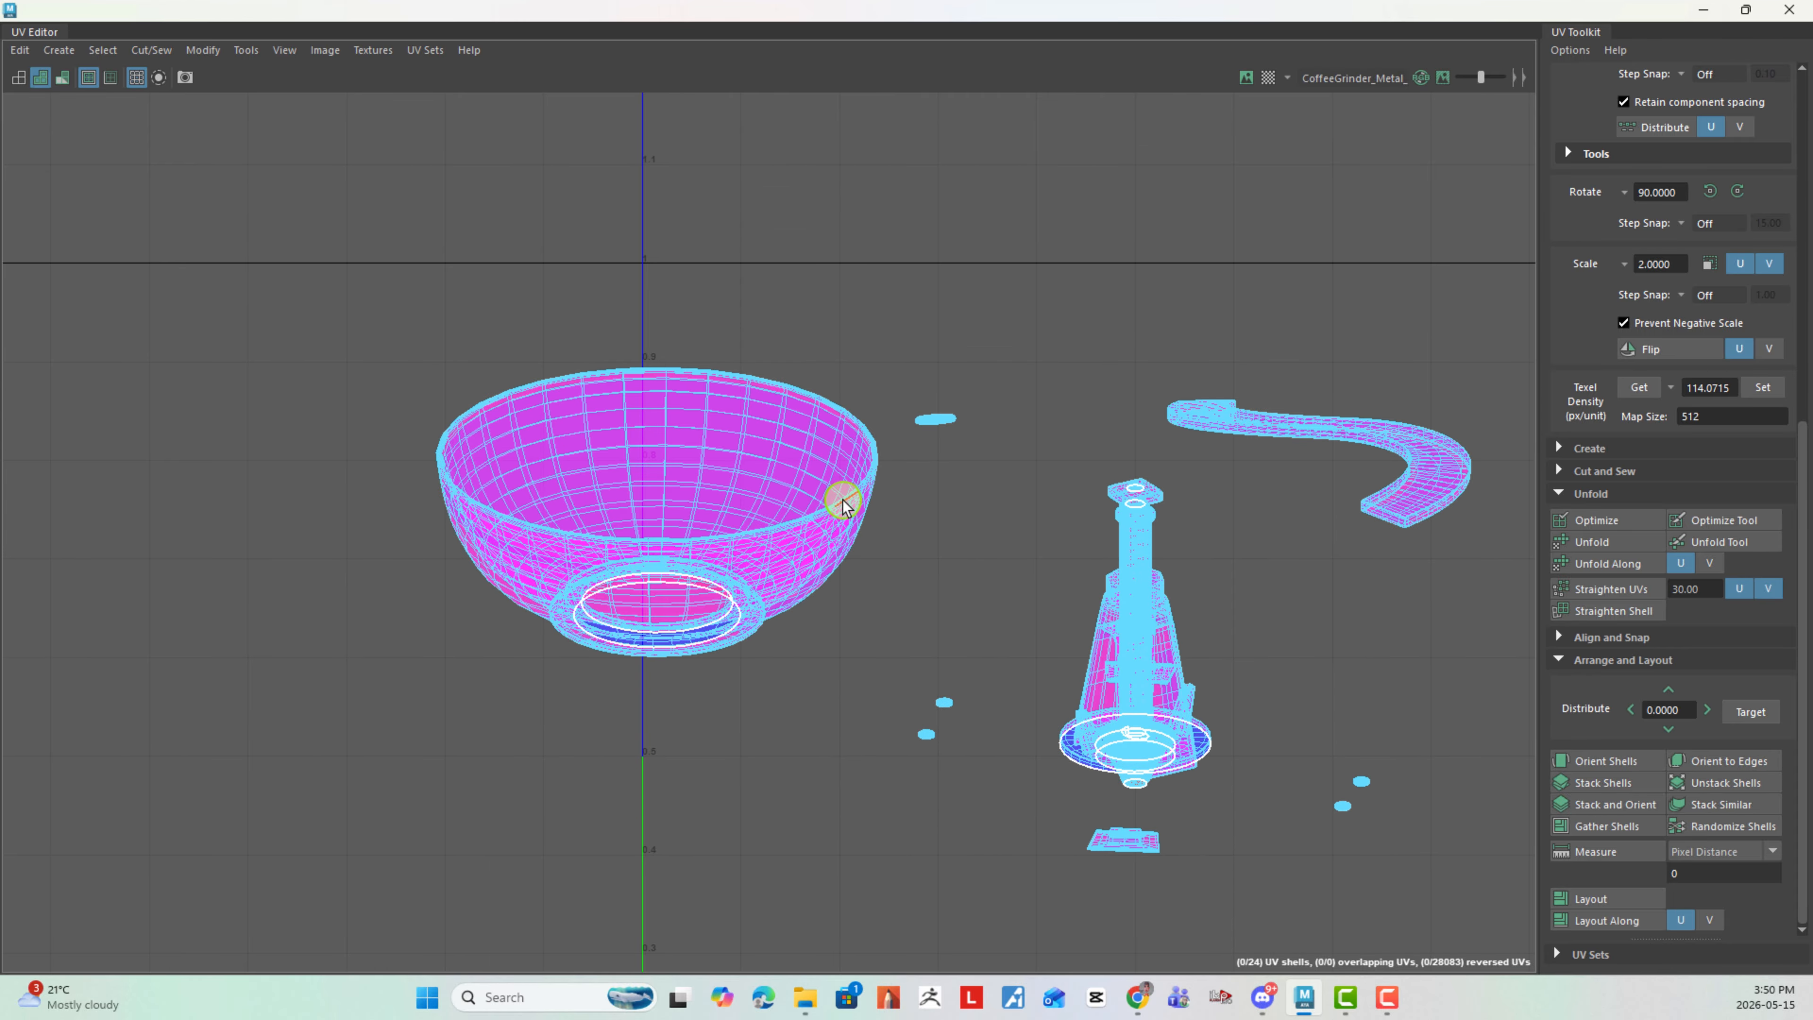
# - Cut the bowl's UVs along its rim edge loop and unfold the two resulting bowl shells
pyautogui.click(843, 506)
pyautogui.moveTo(978, 560); pyautogui.dragTo(861, 594, button='right')
pyautogui.scroll(-2, 803, 532)
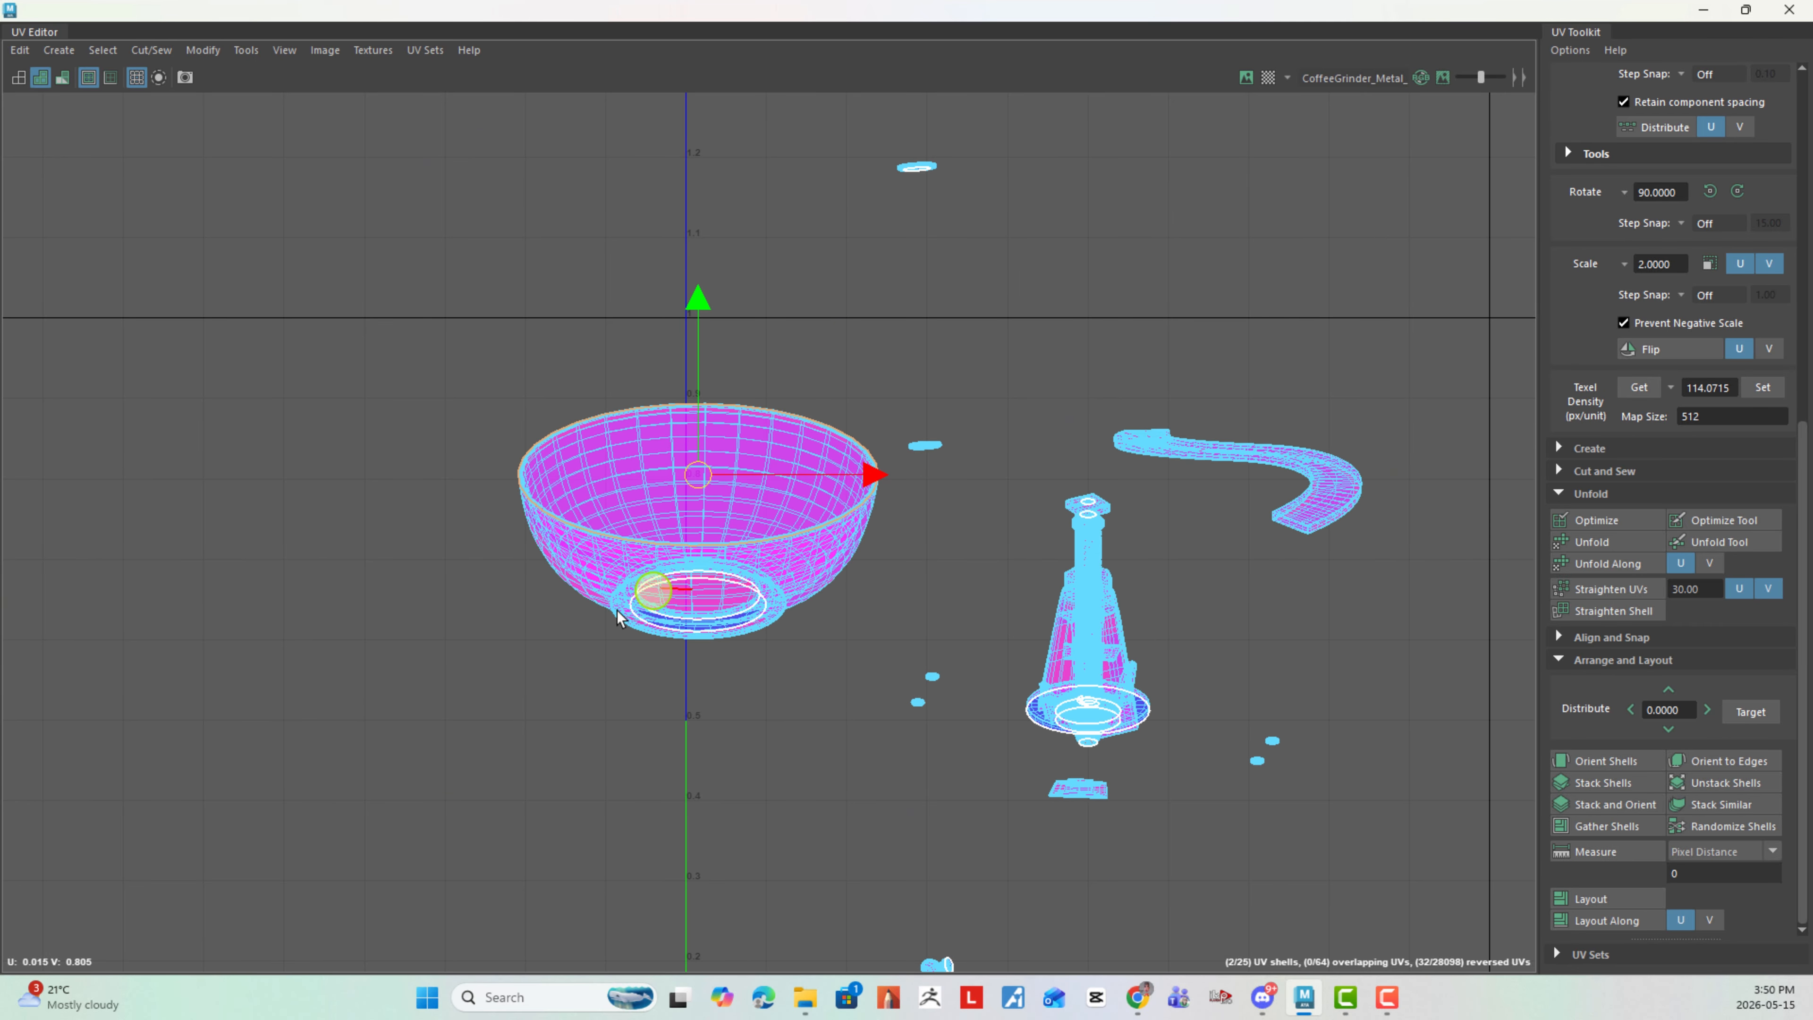
pyautogui.moveTo(873, 564); pyautogui.dragTo(771, 509, button='right')
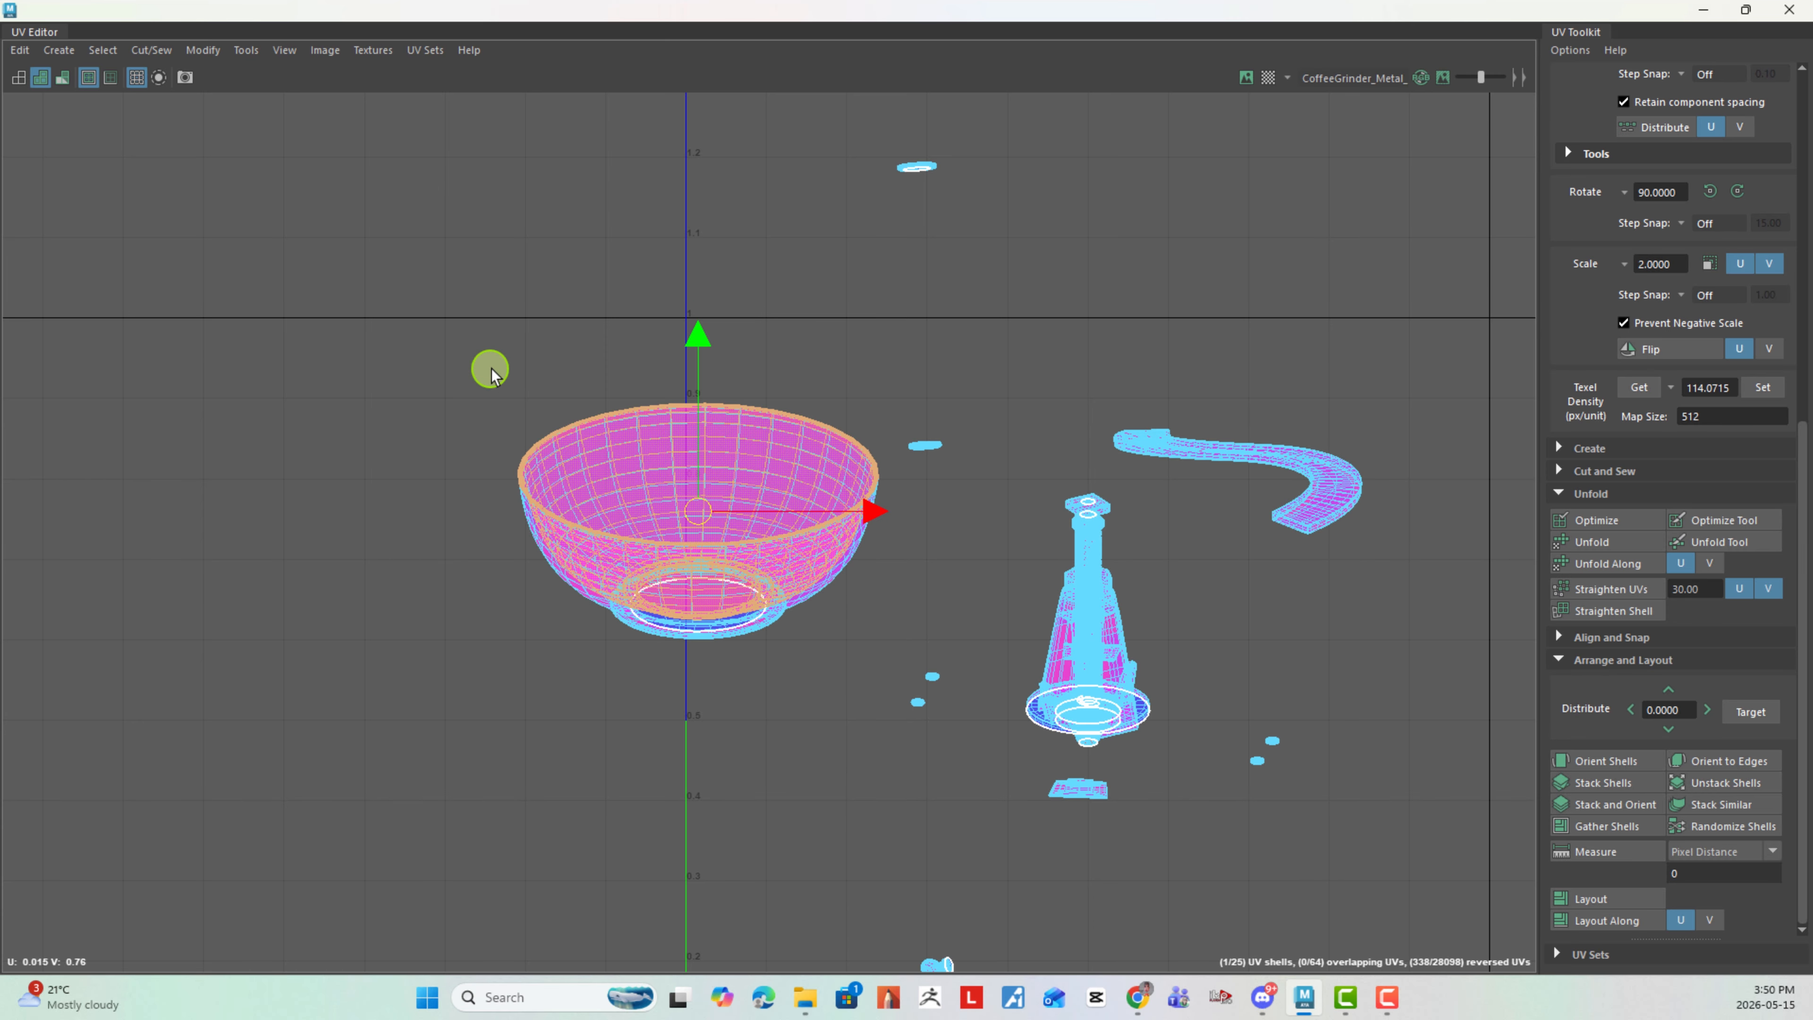
pyautogui.click(1575, 542)
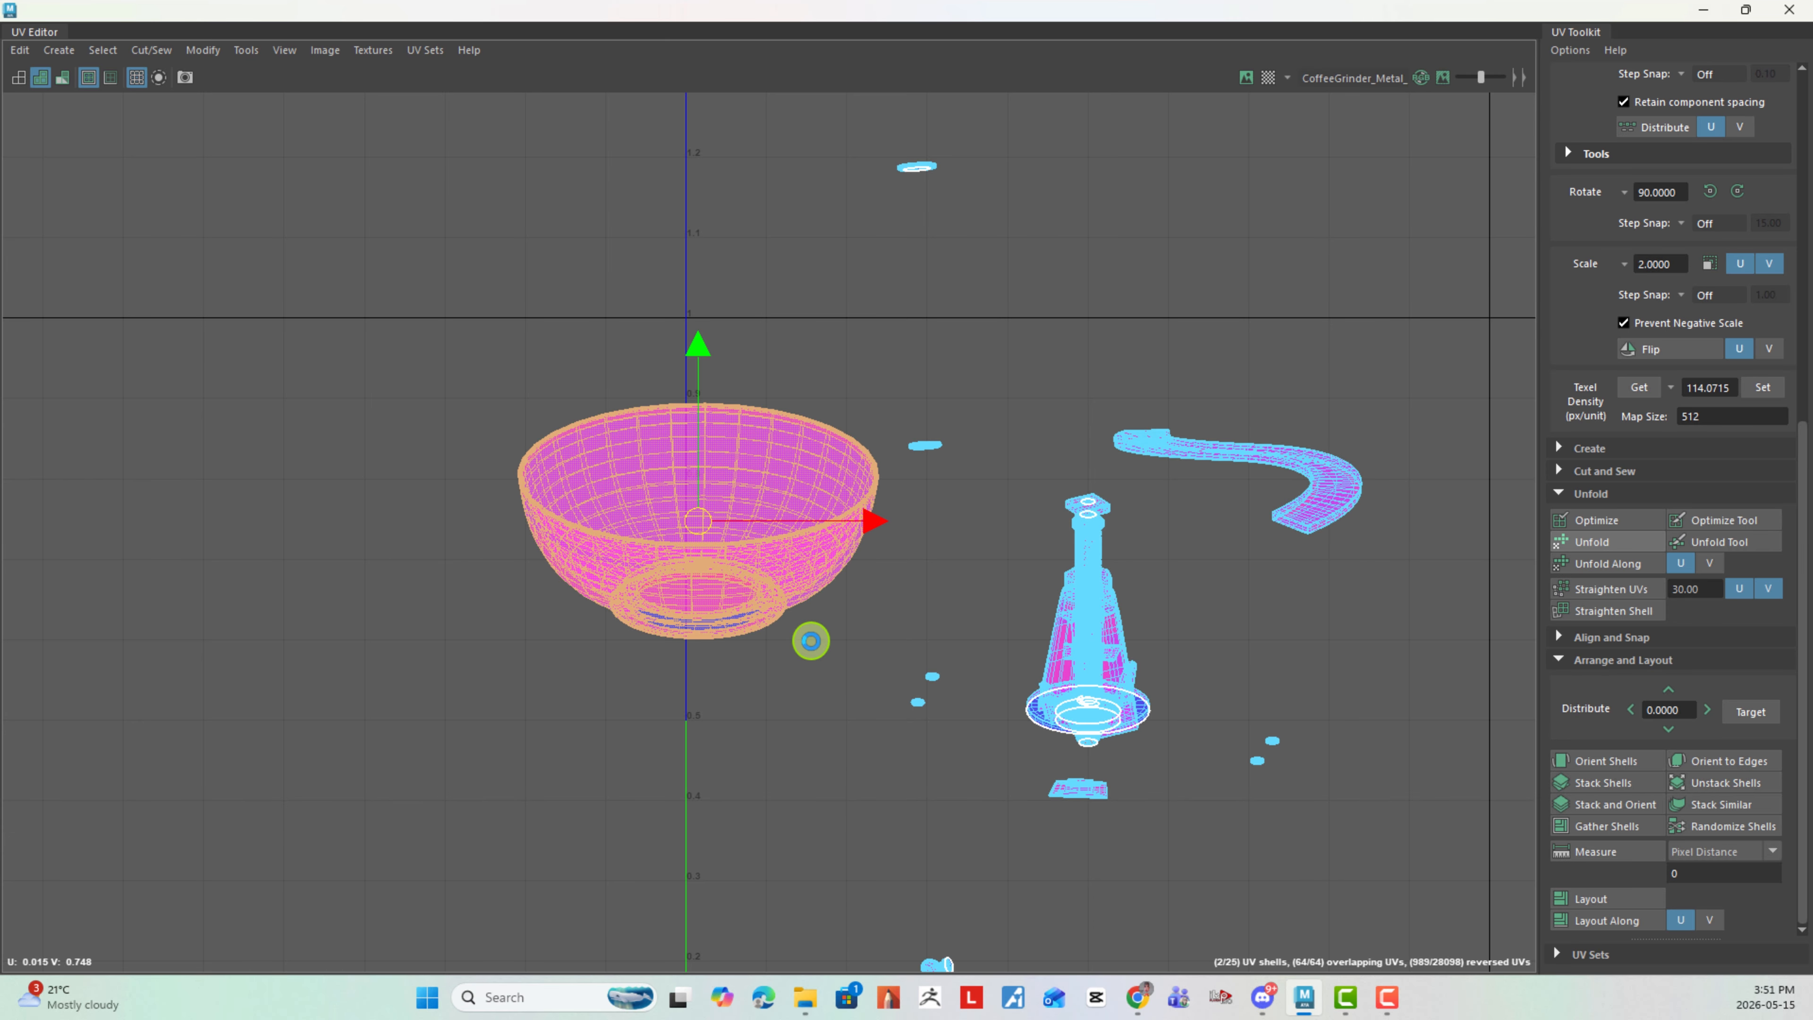
pyautogui.click(600, 686)
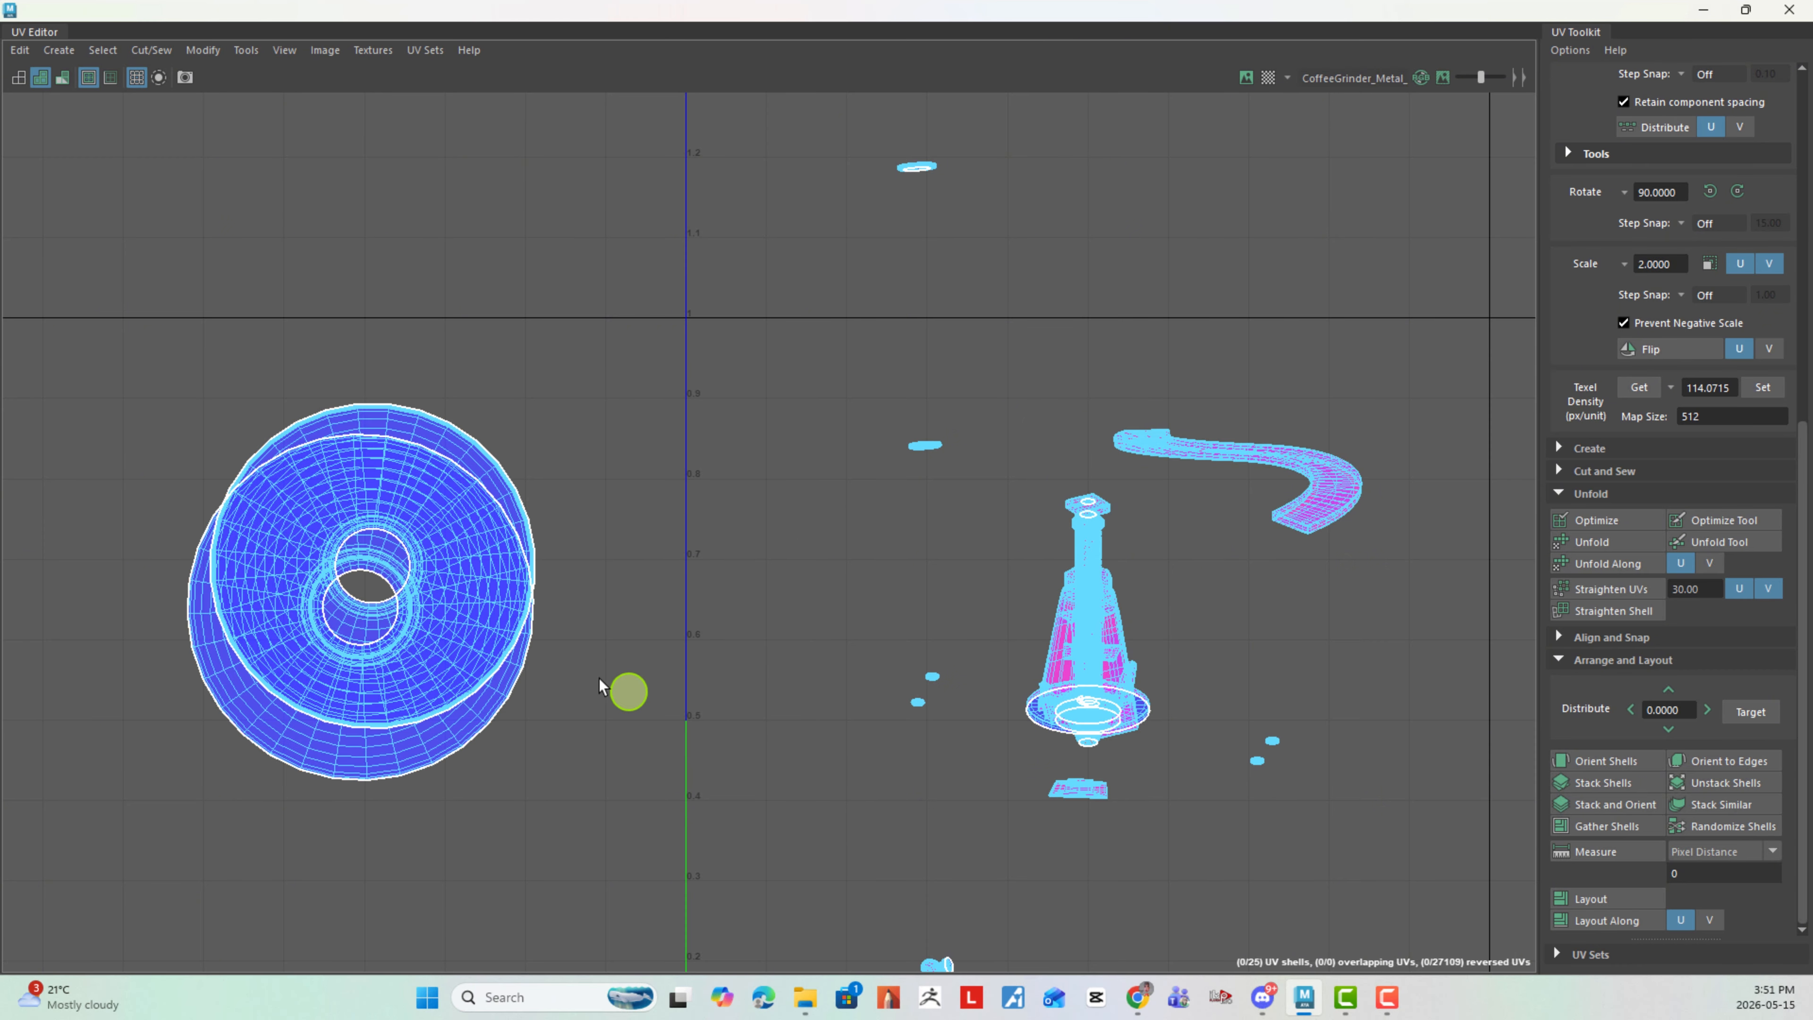
# - Separate the two unfolded circular bowl shells and place them side by side in the tile left of the U origin
pyautogui.click(409, 515)
pyautogui.scroll(-3, 729, 621)
pyautogui.moveTo(423, 584); pyautogui.dragTo(147, 588)
pyautogui.click(463, 613)
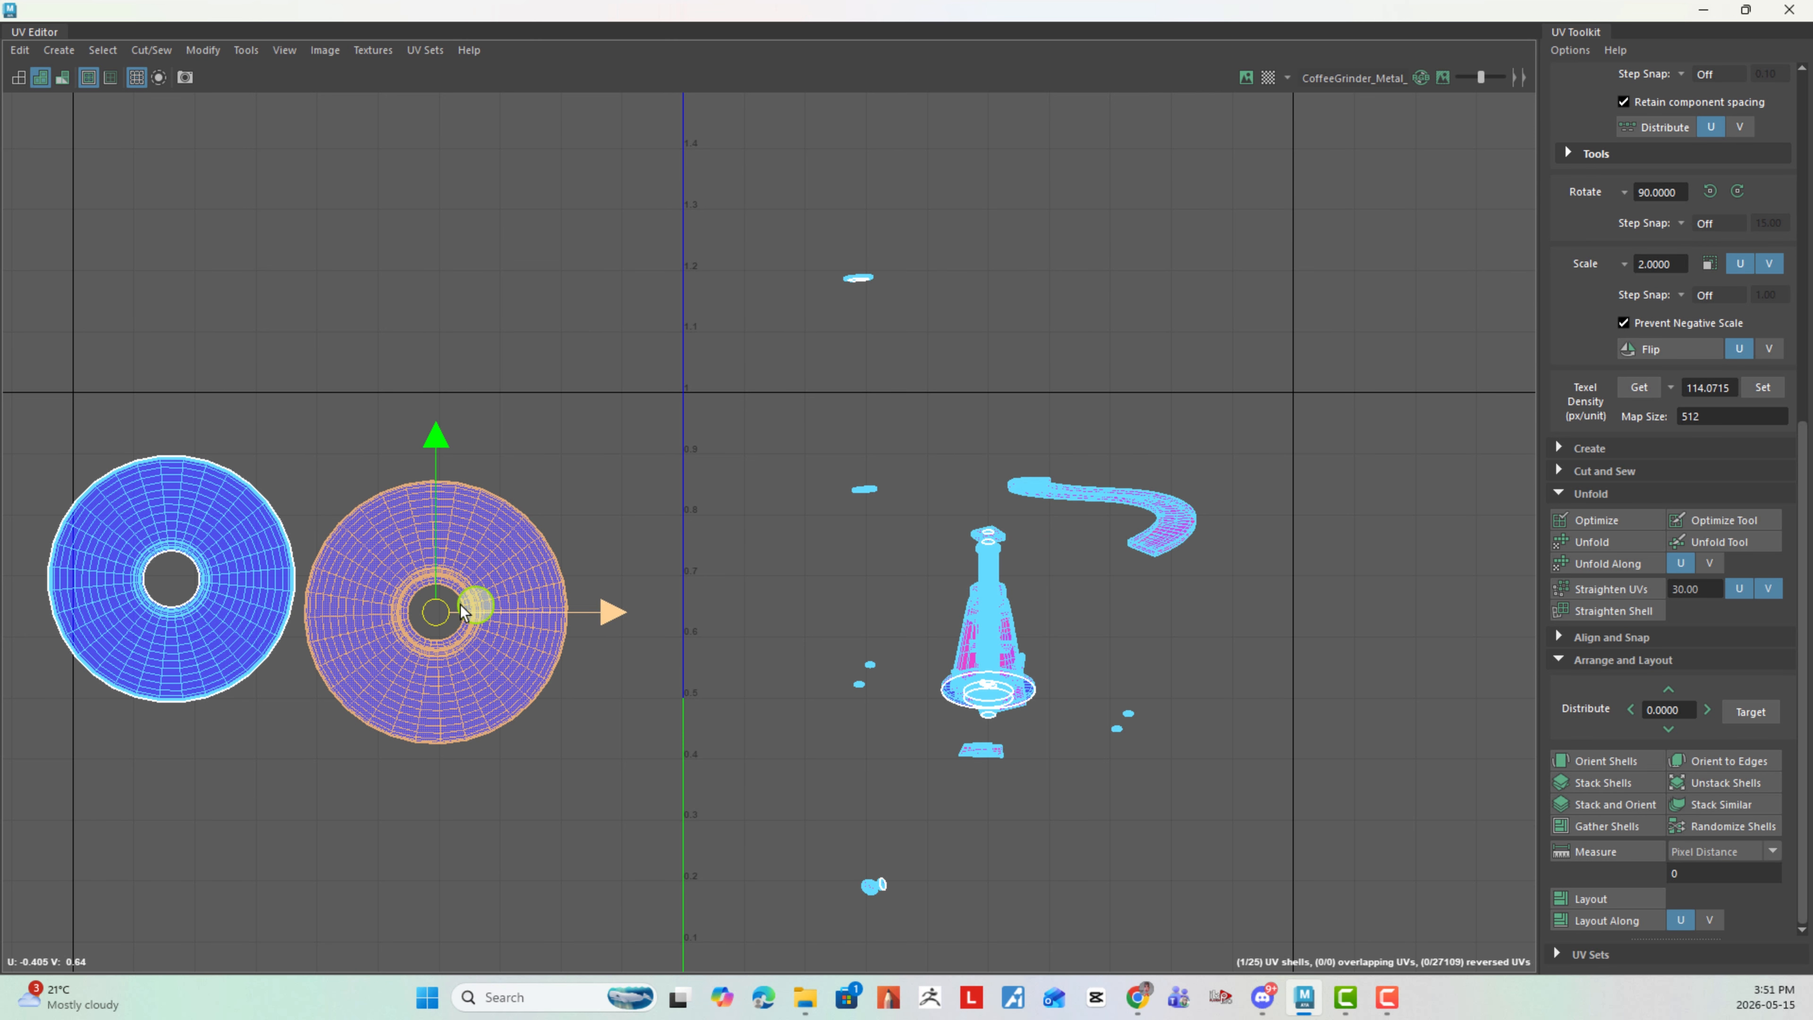
pyautogui.moveTo(463, 613); pyautogui.dragTo(568, 570)
pyautogui.click(265, 606)
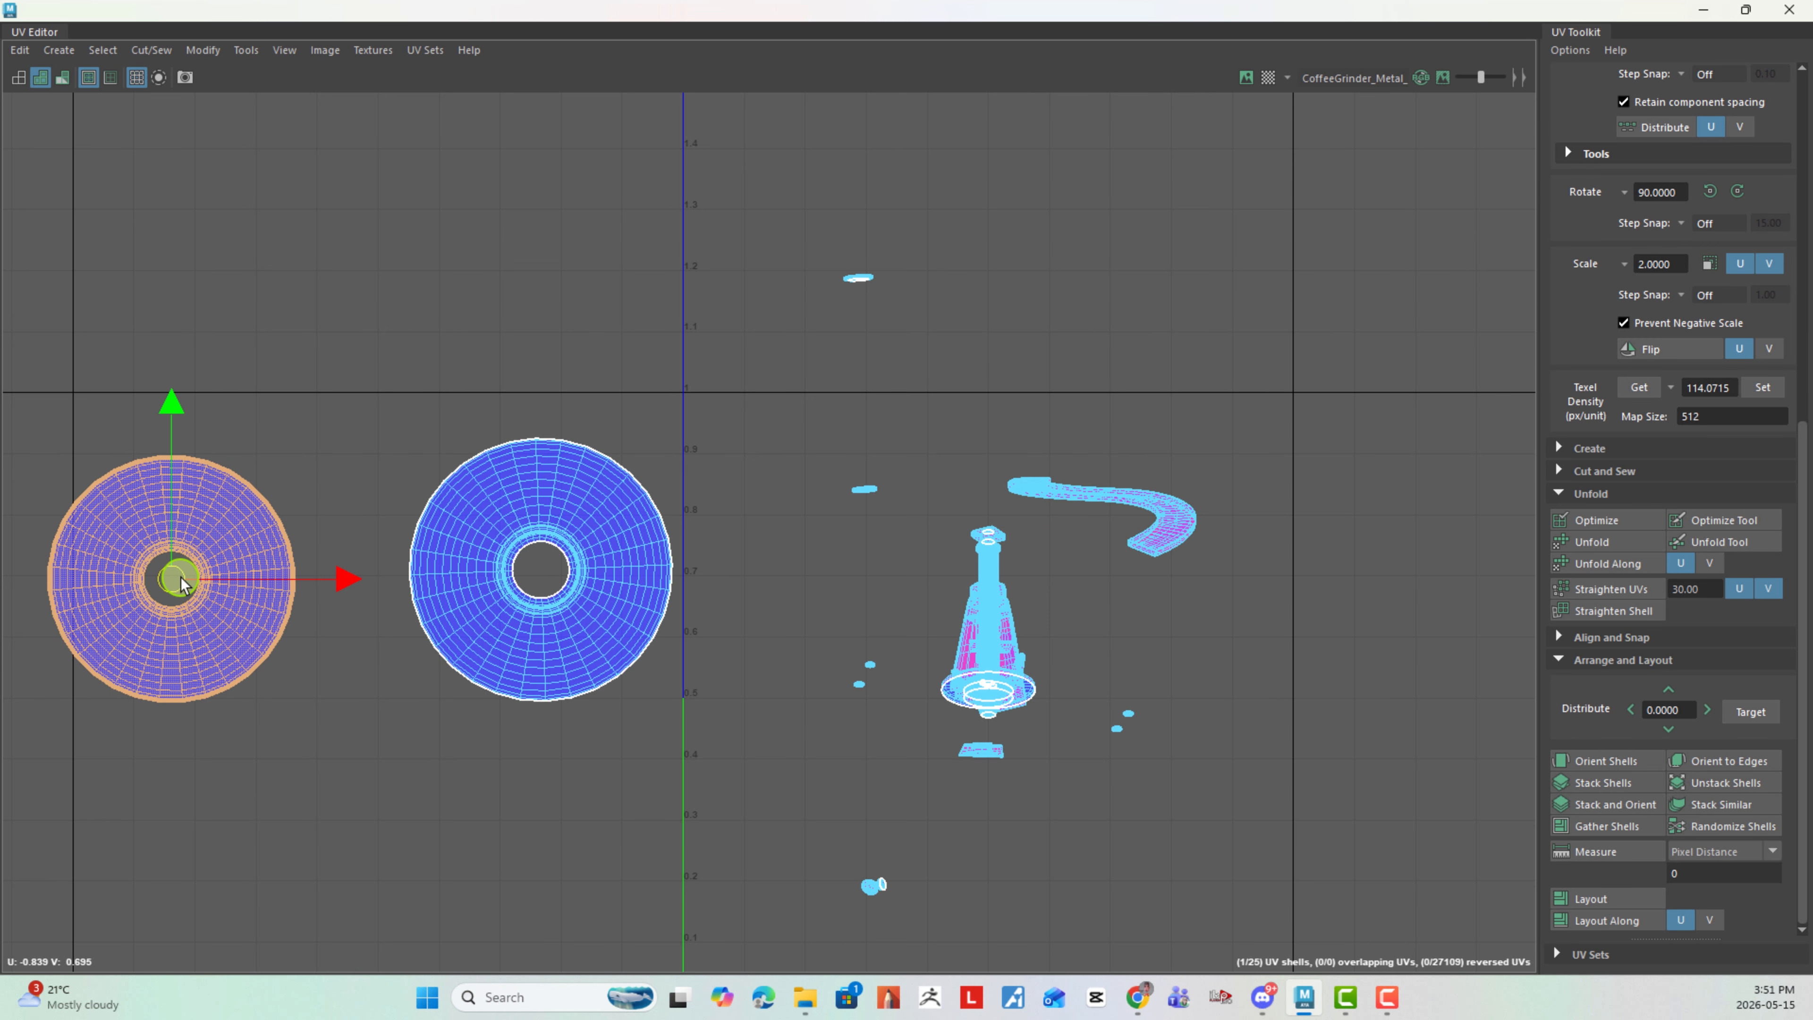
pyautogui.moveTo(182, 584); pyautogui.dragTo(264, 553)
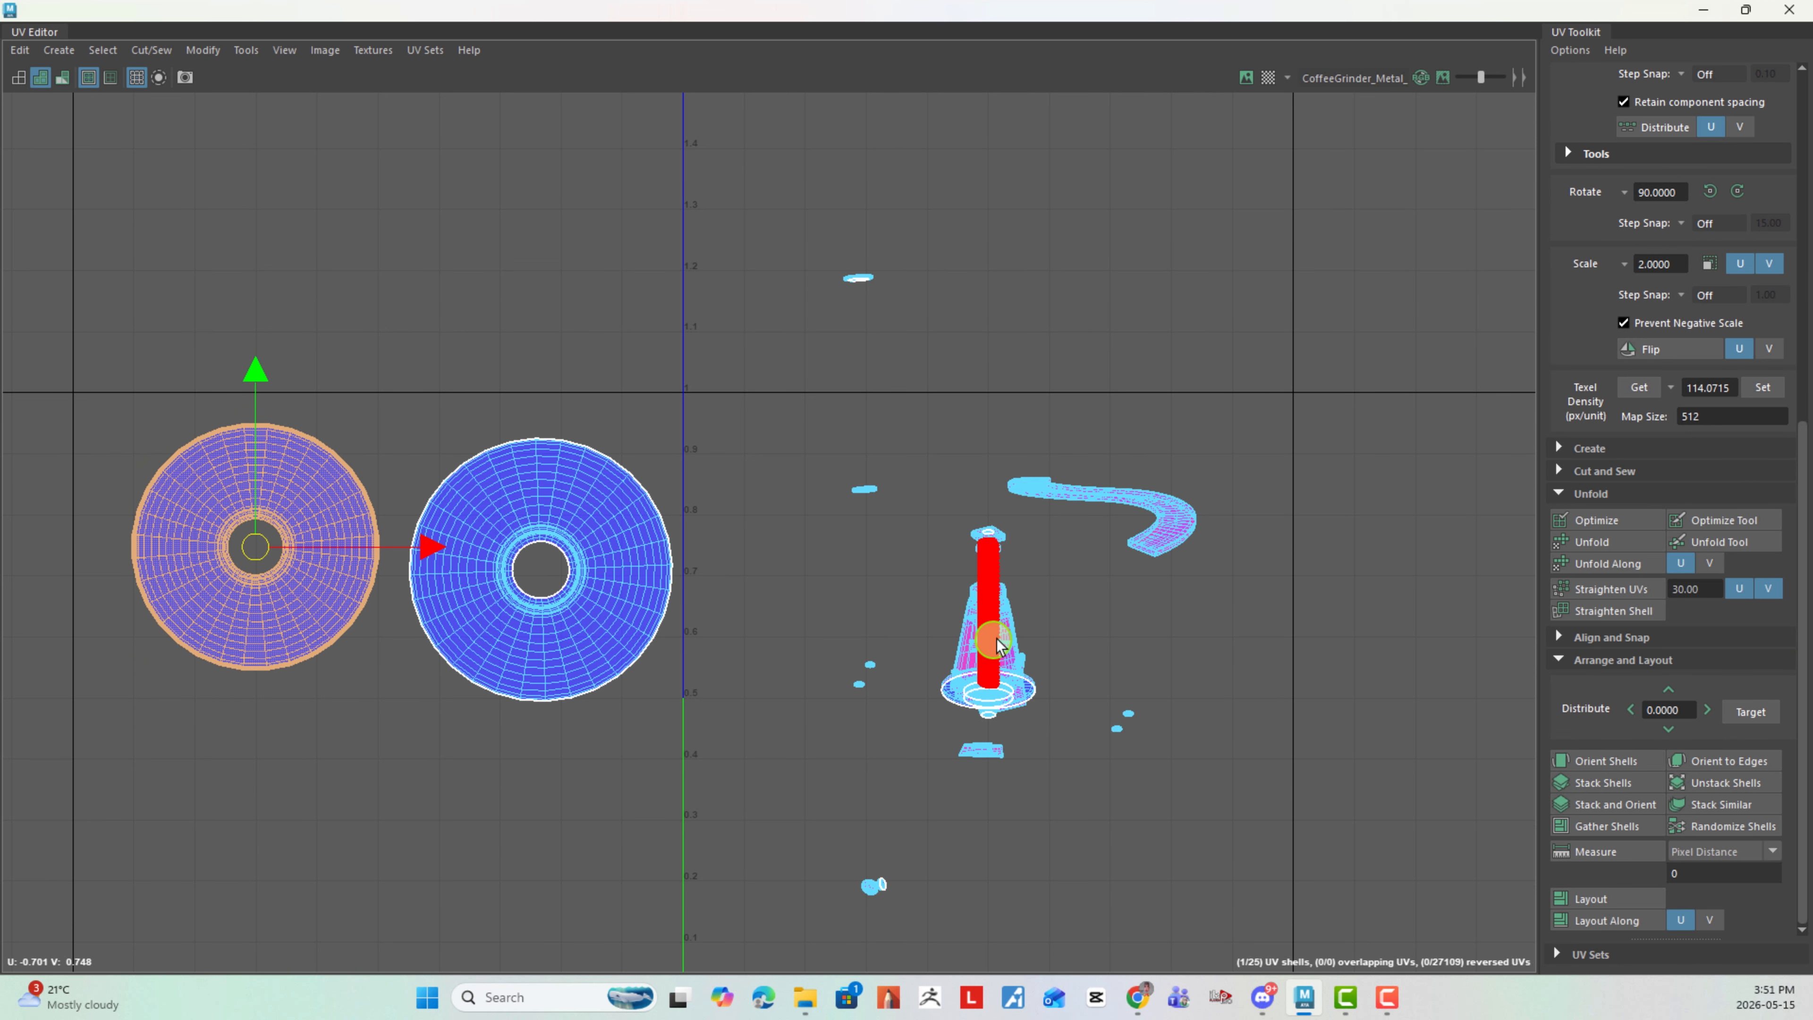
# - Pull the tapered housing shell out to the first tile's right border and the long shaft shell to its lower-left area
pyautogui.click(1014, 646)
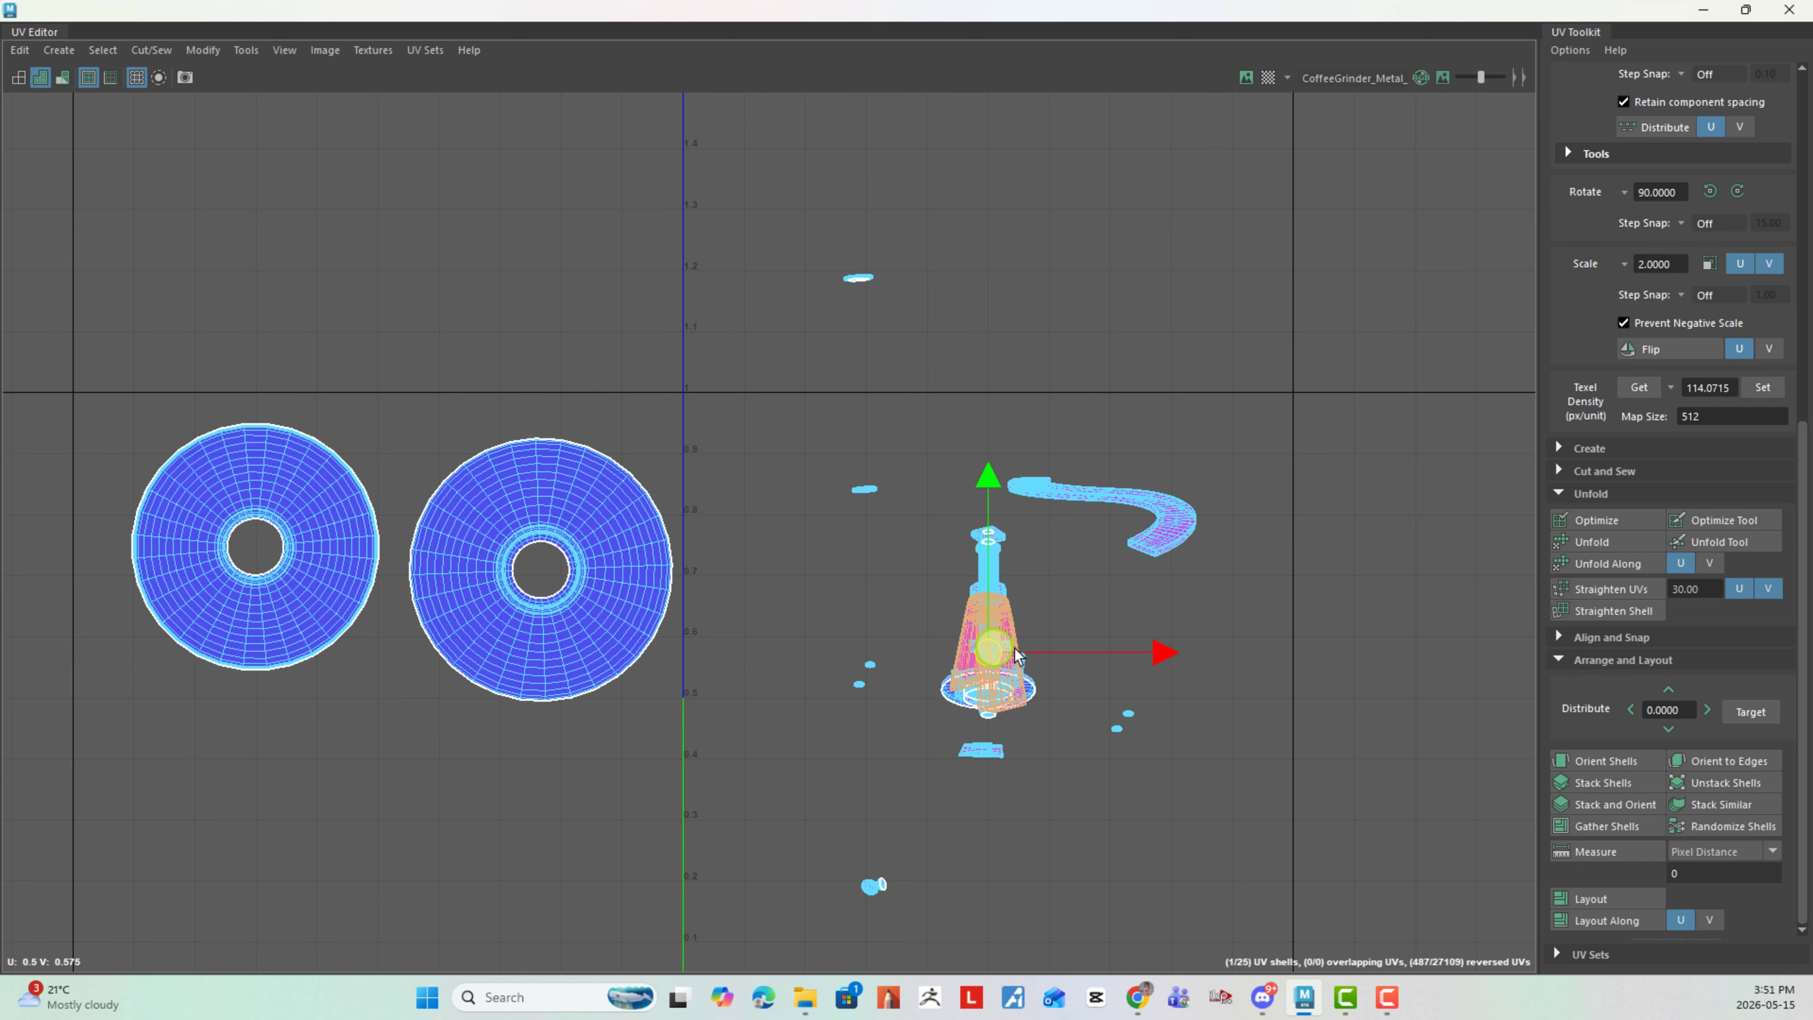
pyautogui.moveTo(1017, 656); pyautogui.dragTo(1349, 623)
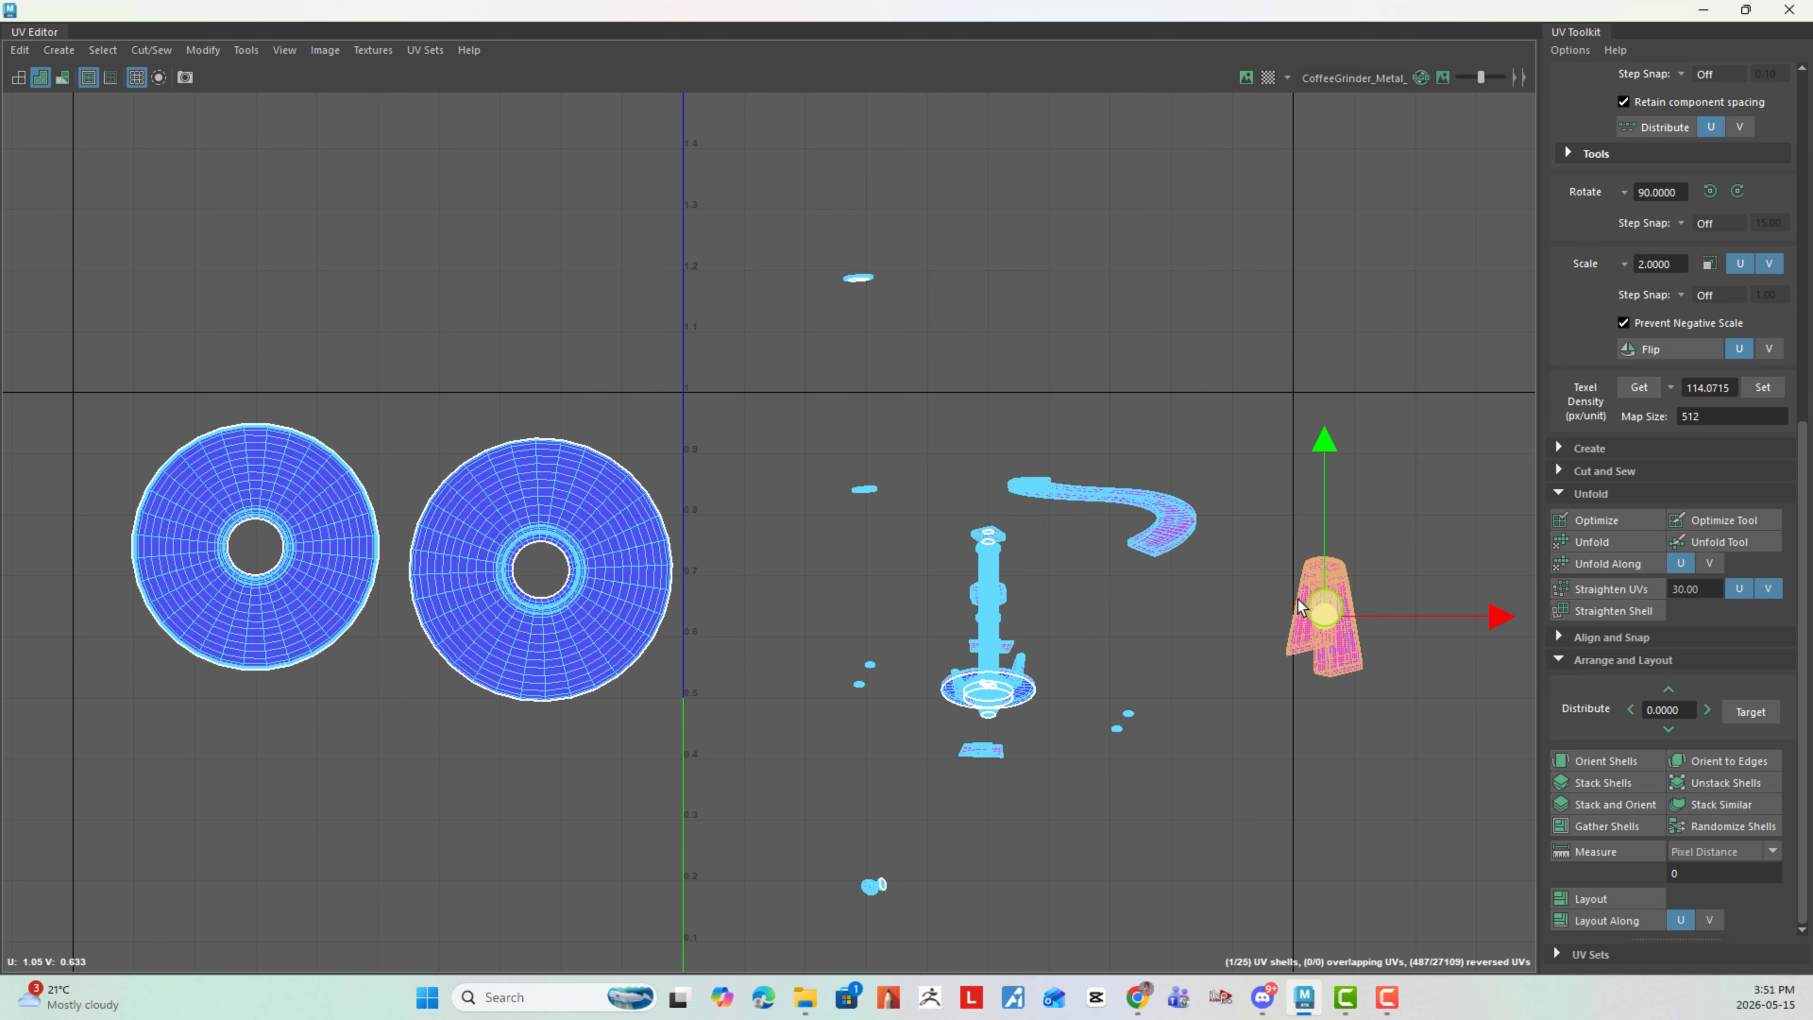
pyautogui.click(990, 590)
pyautogui.moveTo(991, 593); pyautogui.dragTo(746, 762)
pyautogui.click(919, 827)
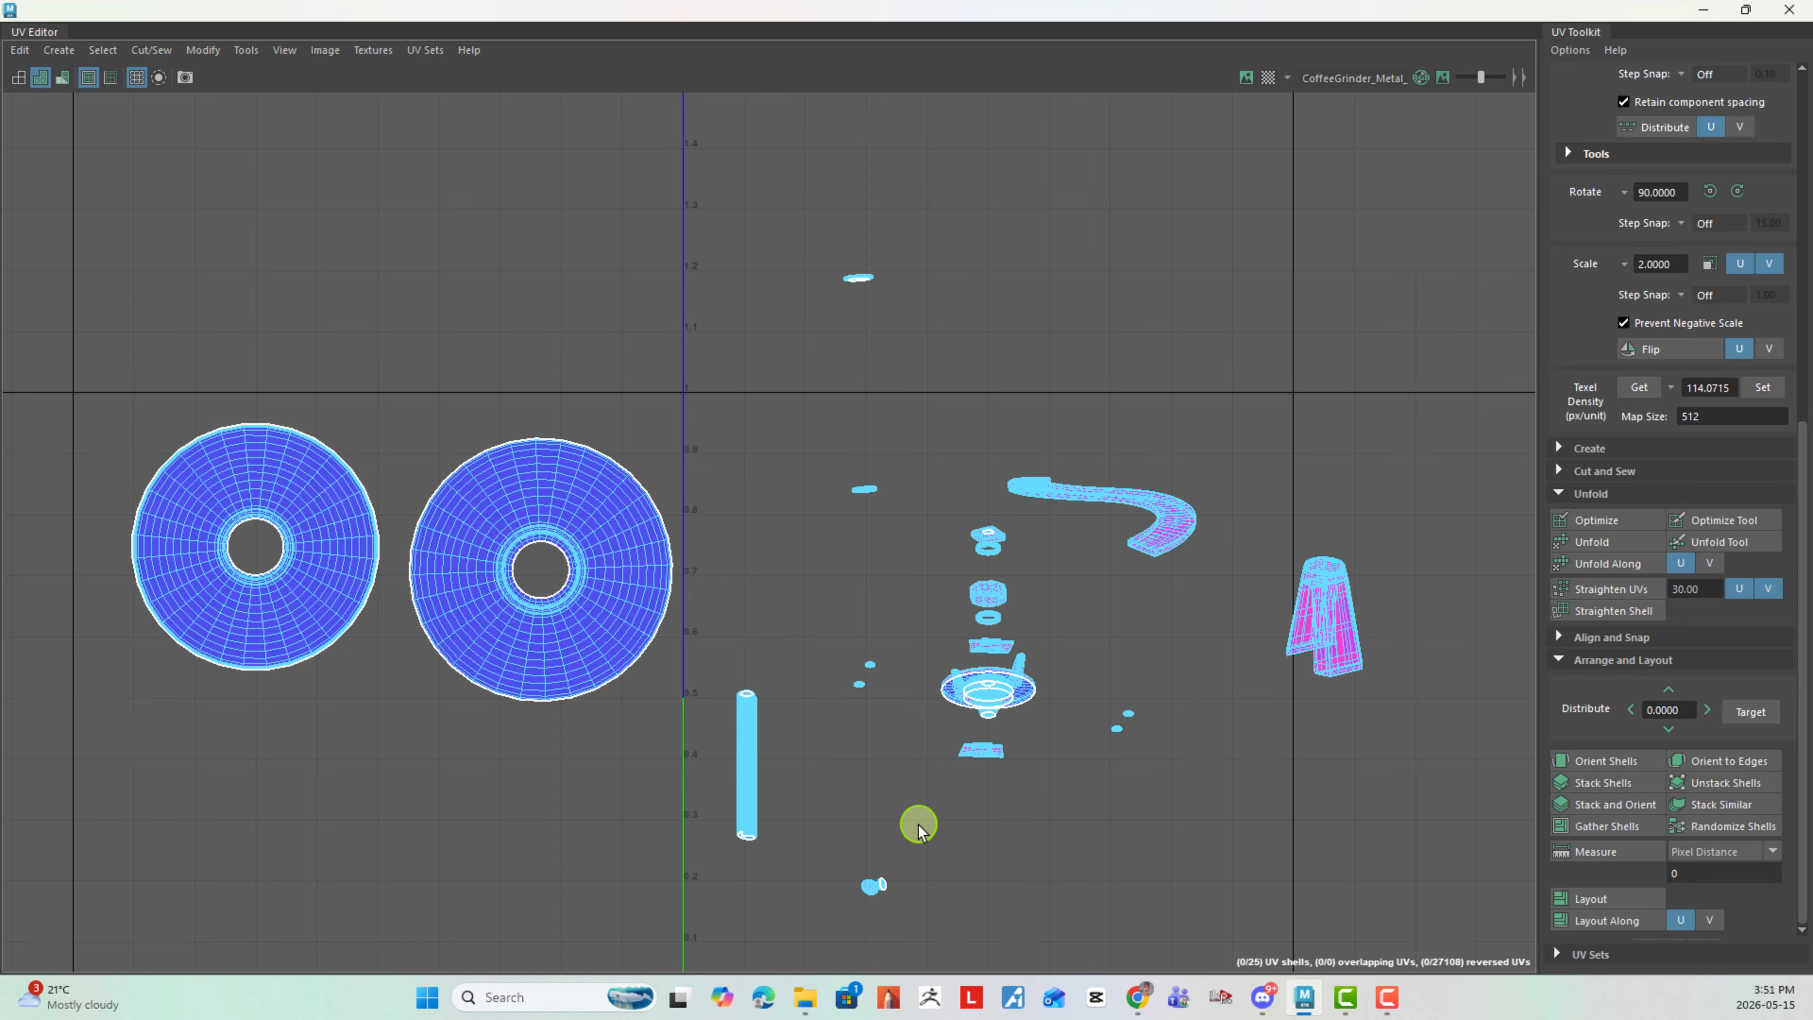
# - Cut the long cylindrical shaft's UVs along its side and unfold the whole shaft shell
pyautogui.scroll(4, 919, 827)
pyautogui.scroll(3, 911, 564)
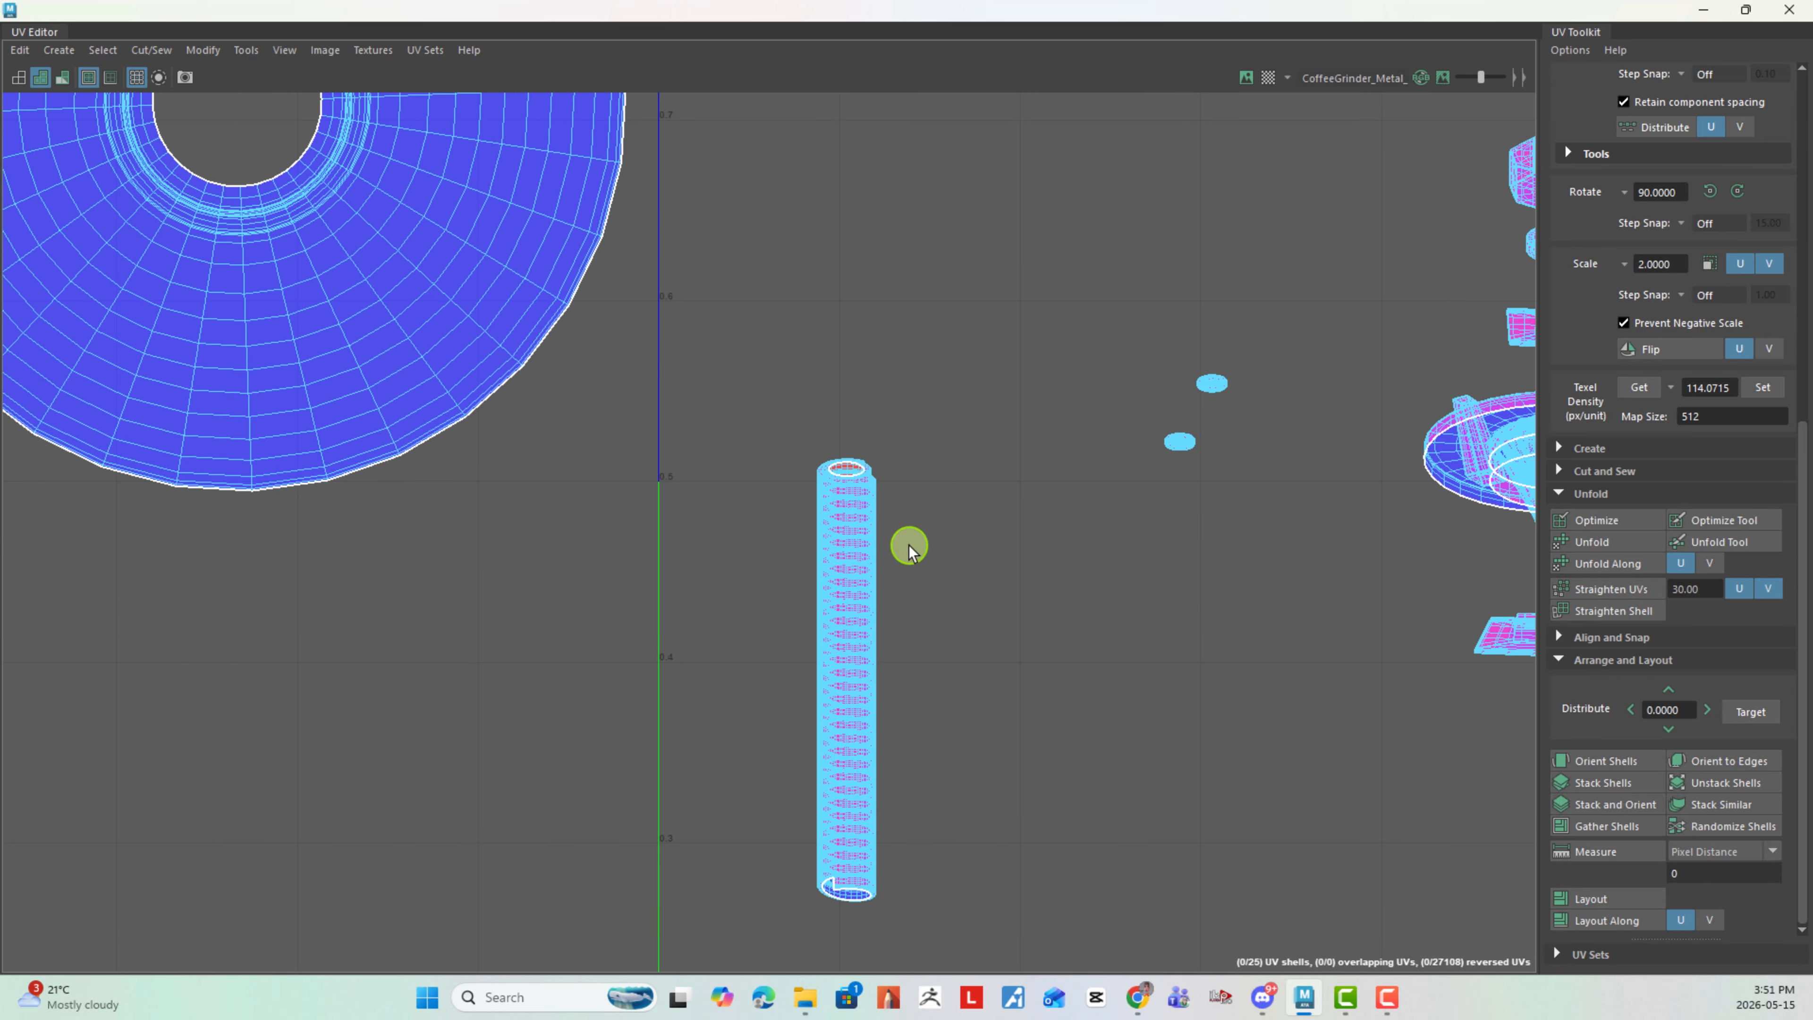
pyautogui.moveTo(861, 576)
pyautogui.mouseDown(button='right')
pyautogui.moveTo(858, 536)
pyautogui.moveTo(1656, 920)
pyautogui.moveTo(885, 561)
pyautogui.mouseUp(button='right')
pyautogui.click(826, 578)
pyautogui.moveTo(1018, 535); pyautogui.dragTo(1051, 584, button='right')
pyautogui.moveTo(859, 434); pyautogui.dragTo(984, 922)
pyautogui.click(1633, 544)
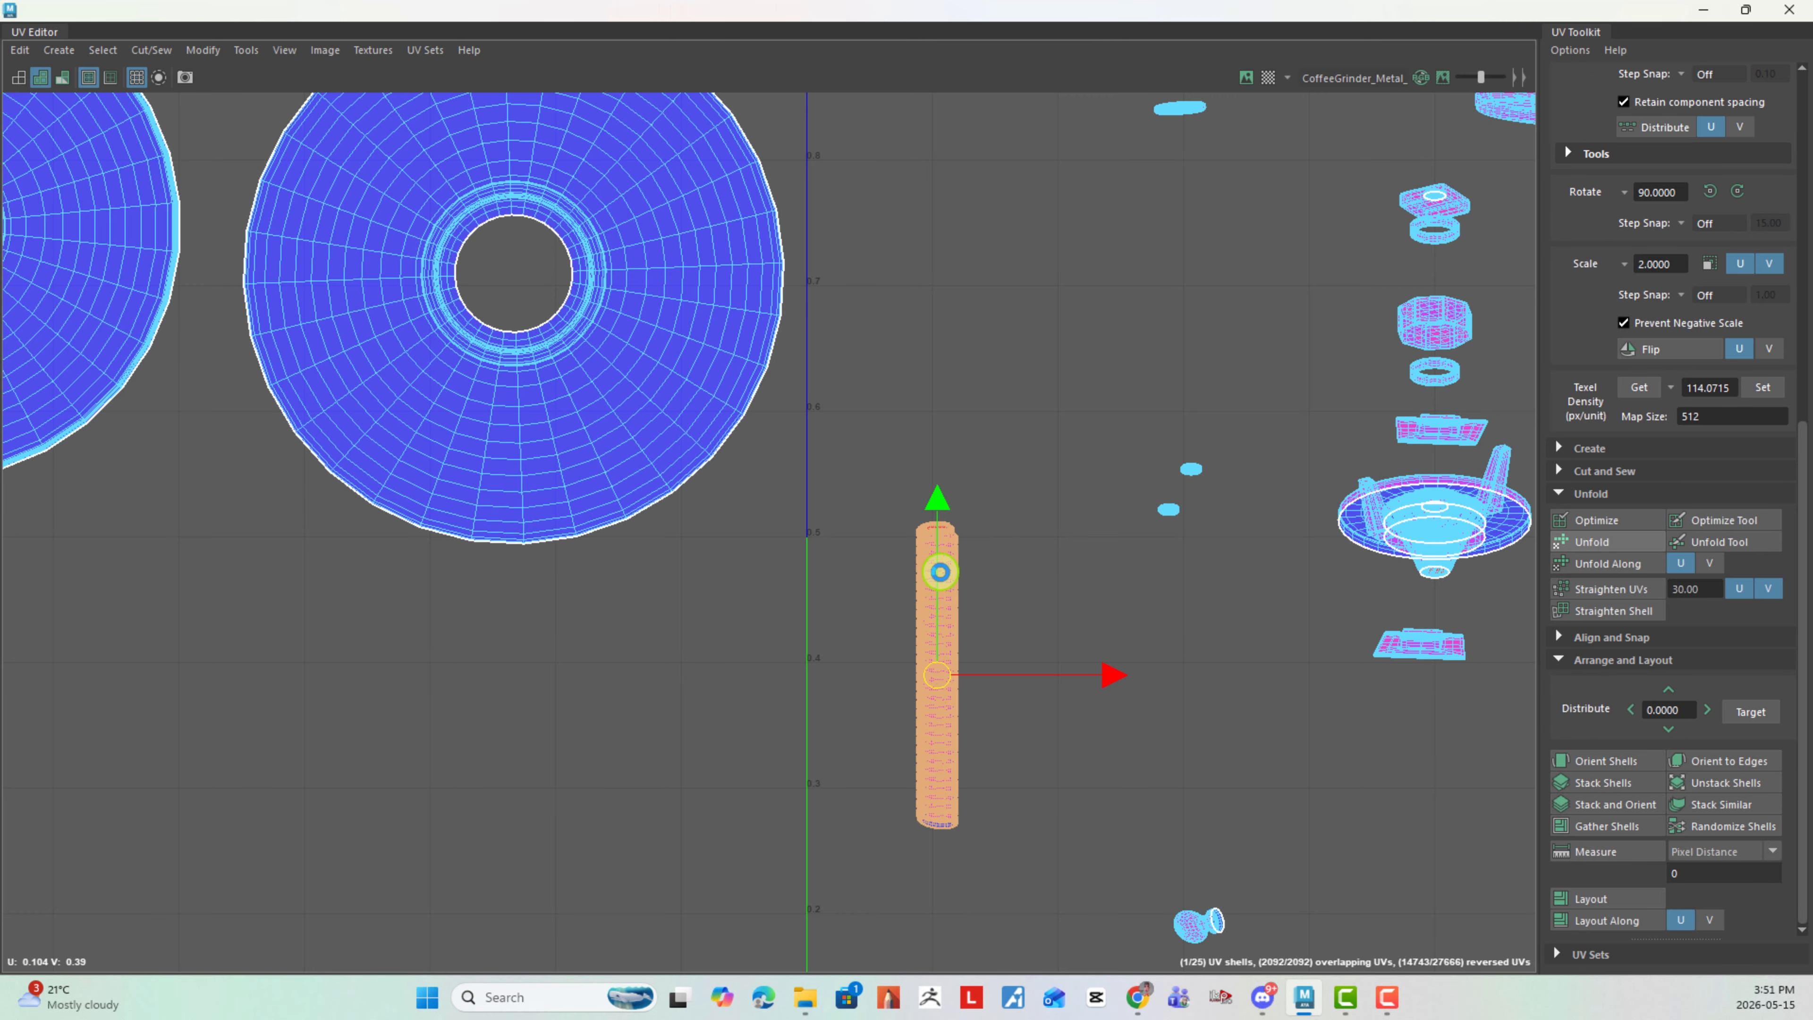
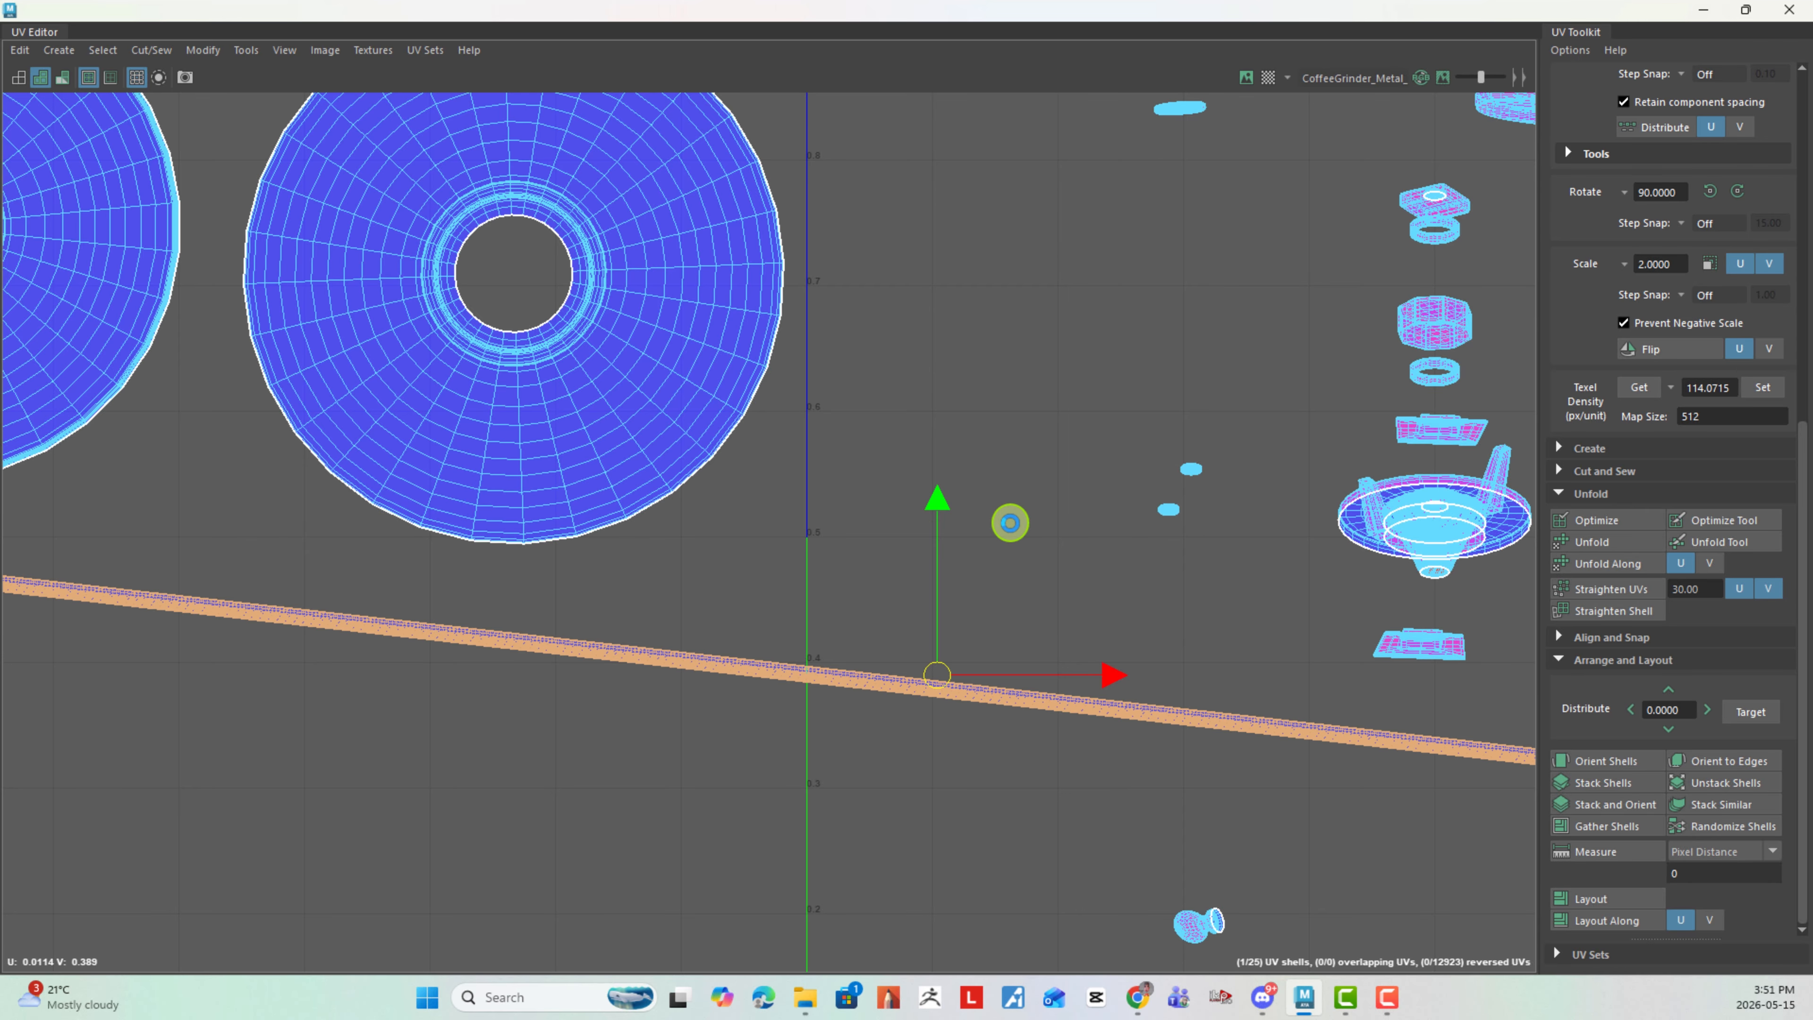
# - Move the long unfolded shaft strip left and down until its lower end sits at about U 0.6, V 0.1
pyautogui.scroll(-10, 1086, 710)
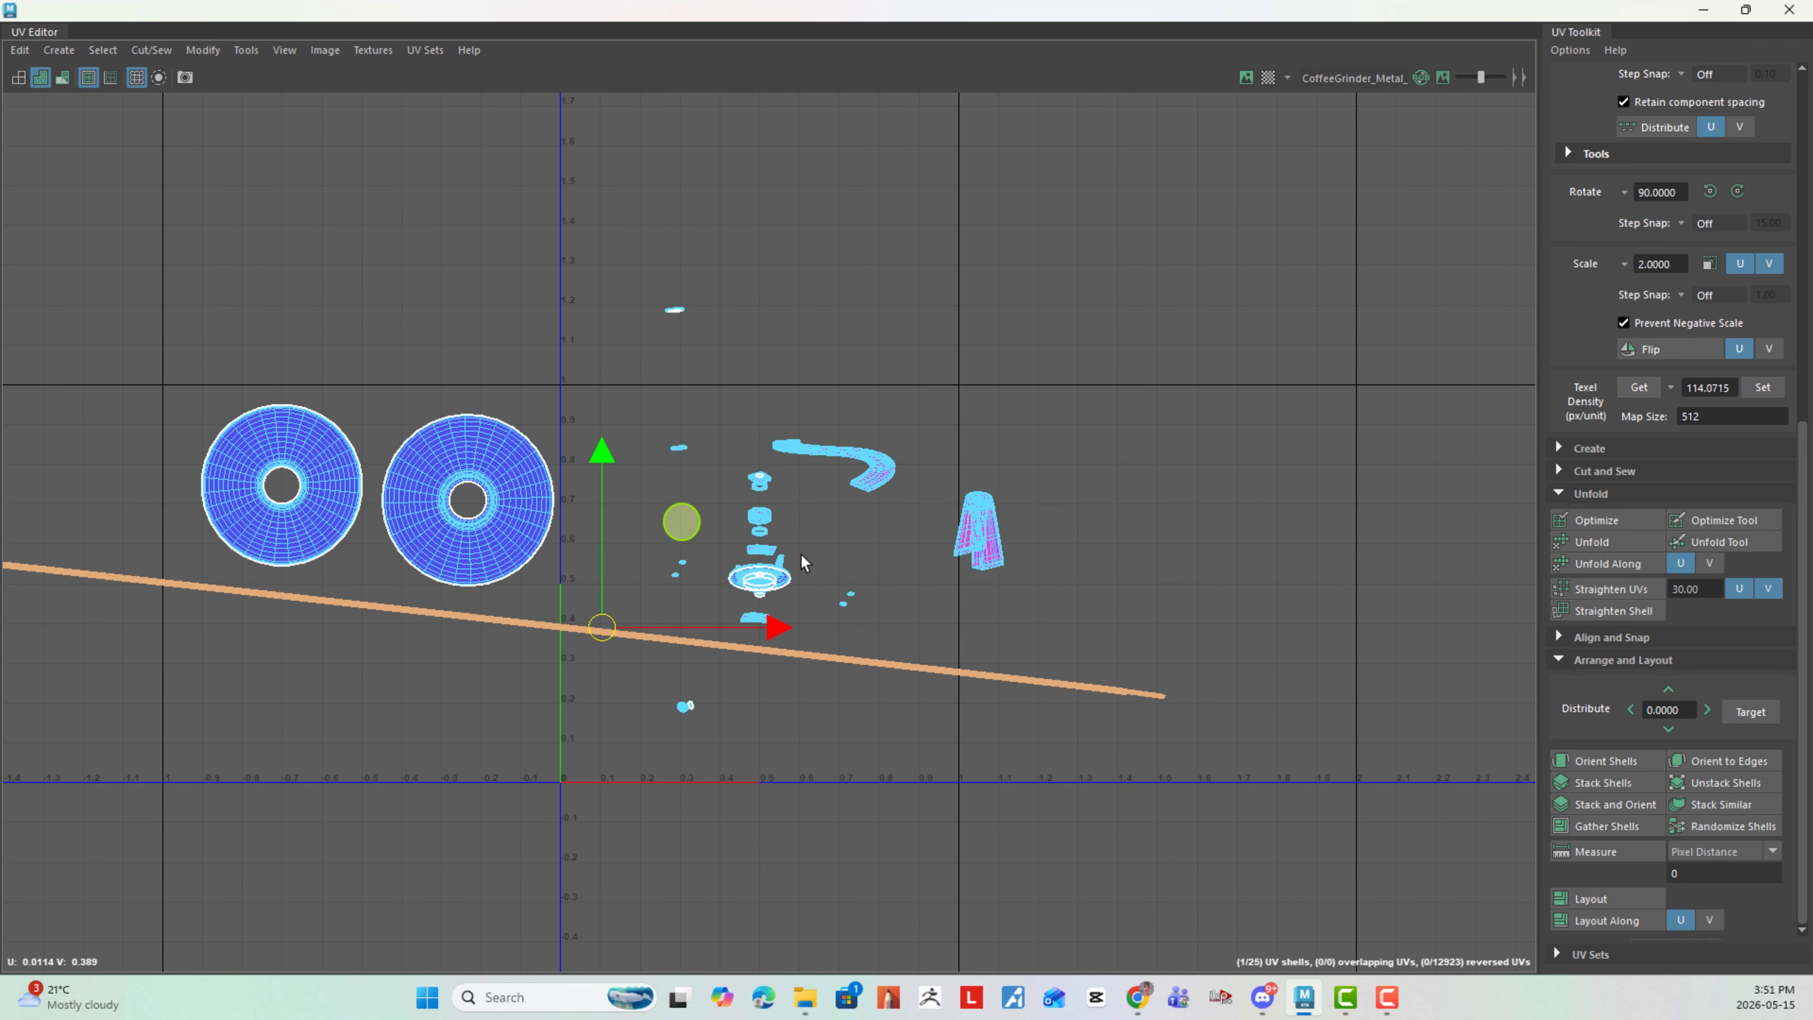
pyautogui.keyDown('alt'); pyautogui.moveTo(607, 646); pyautogui.dragTo(1000, 636, button='middle'); pyautogui.keyUp('alt')
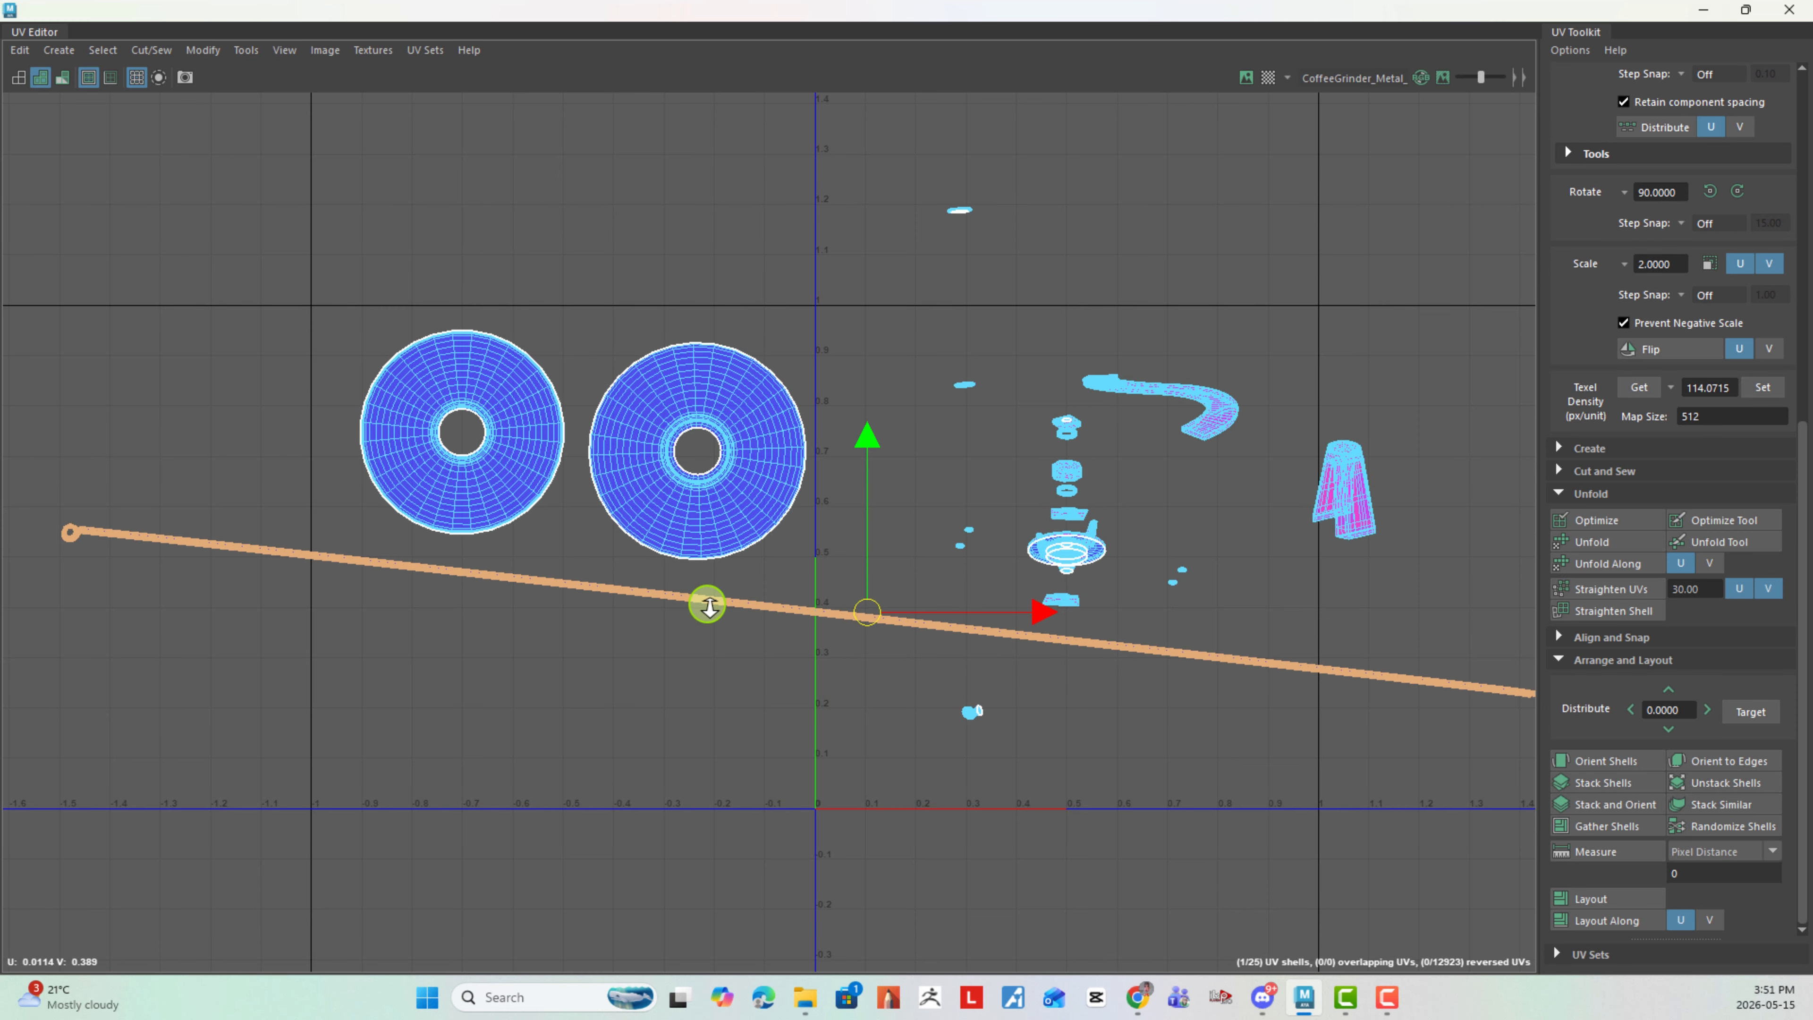
pyautogui.scroll(3, 696, 612)
pyautogui.keyDown('alt'); pyautogui.moveTo(696, 612); pyautogui.dragTo(777, 627, button='middle'); pyautogui.keyUp('alt')
pyautogui.scroll(-4, 917, 628)
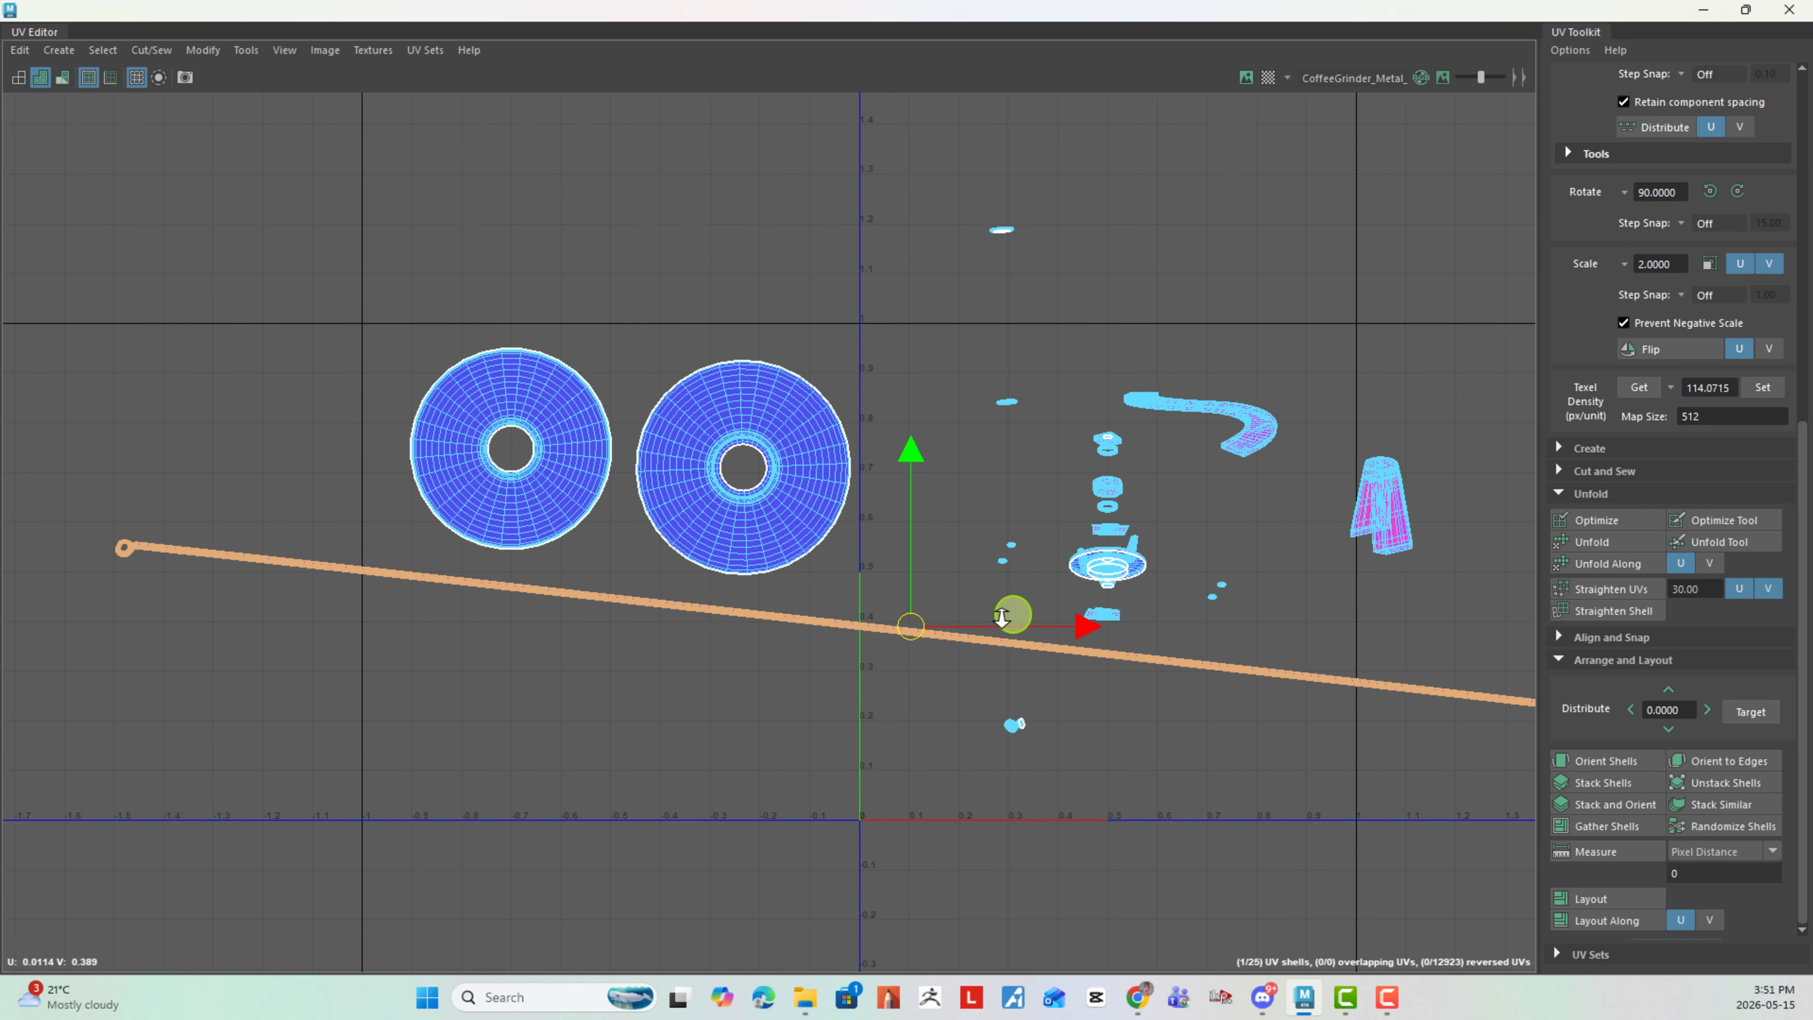
pyautogui.moveTo(933, 626); pyautogui.dragTo(563, 673)
pyautogui.click(785, 660)
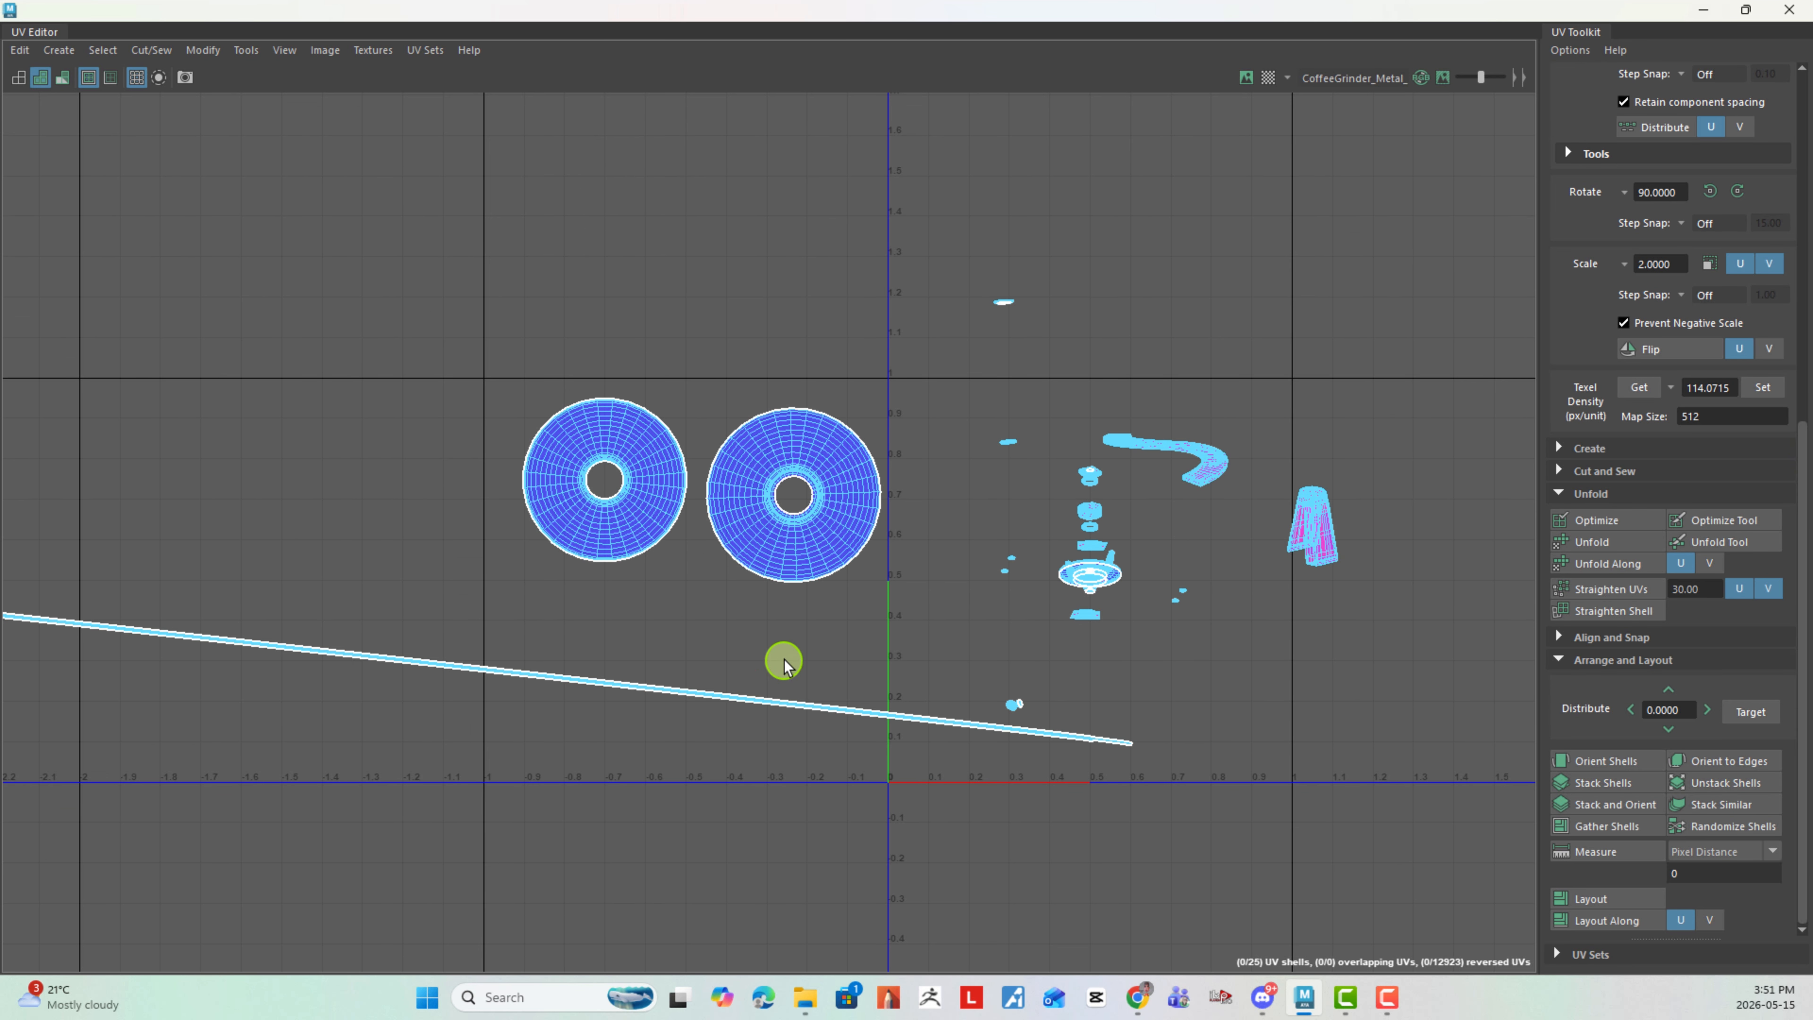
# - Cut the long shaft strip across its width at about U -0.95
pyautogui.keyDown('alt'); pyautogui.moveTo(465, 591); pyautogui.dragTo(927, 689, button='right'); pyautogui.keyUp('alt')
pyautogui.keyDown('alt'); pyautogui.moveTo(518, 652); pyautogui.dragTo(999, 821, button='right'); pyautogui.keyUp('alt')
pyautogui.keyDown('alt'); pyautogui.moveTo(956, 800); pyautogui.dragTo(1125, 611, button='middle'); pyautogui.keyUp('alt')
pyautogui.keyDown('alt'); pyautogui.moveTo(726, 636); pyautogui.dragTo(1699, 846, button='right'); pyautogui.keyUp('alt')
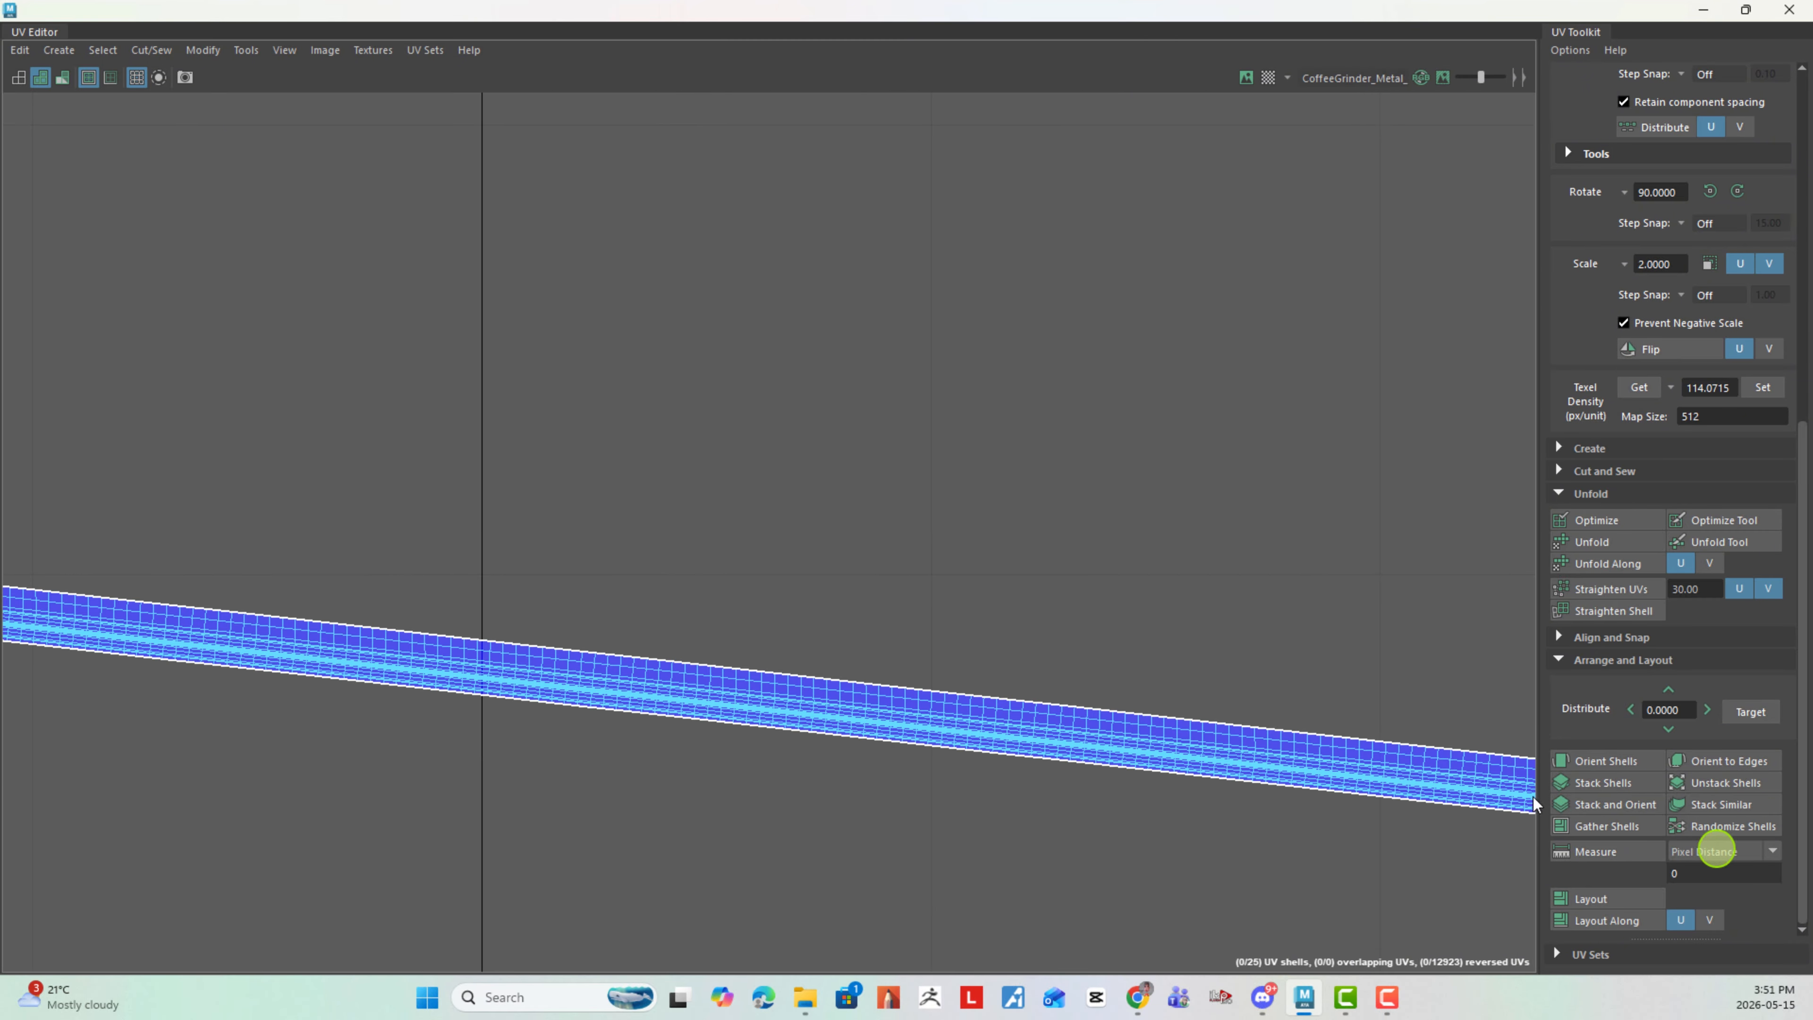
pyautogui.keyDown('alt'); pyautogui.moveTo(609, 745); pyautogui.dragTo(1142, 770, button='right'); pyautogui.keyUp('alt')
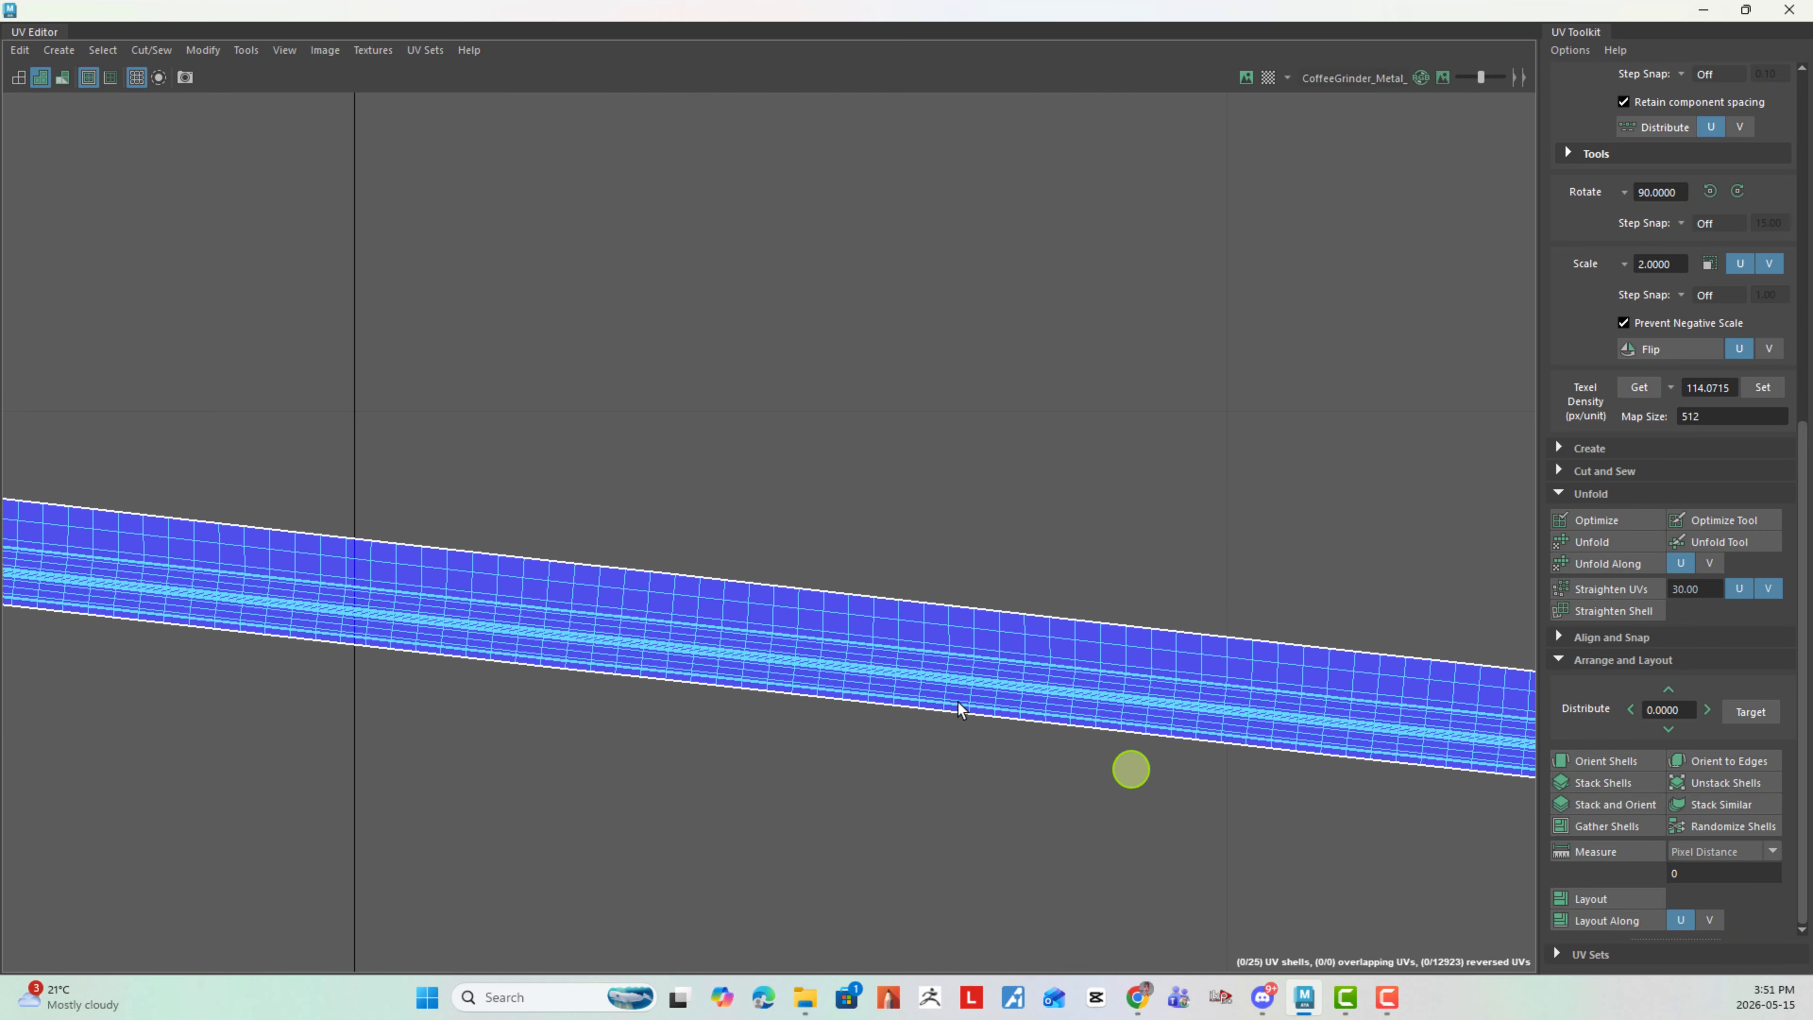
pyautogui.click(776, 619)
pyautogui.moveTo(955, 491); pyautogui.dragTo(878, 527, button='right')
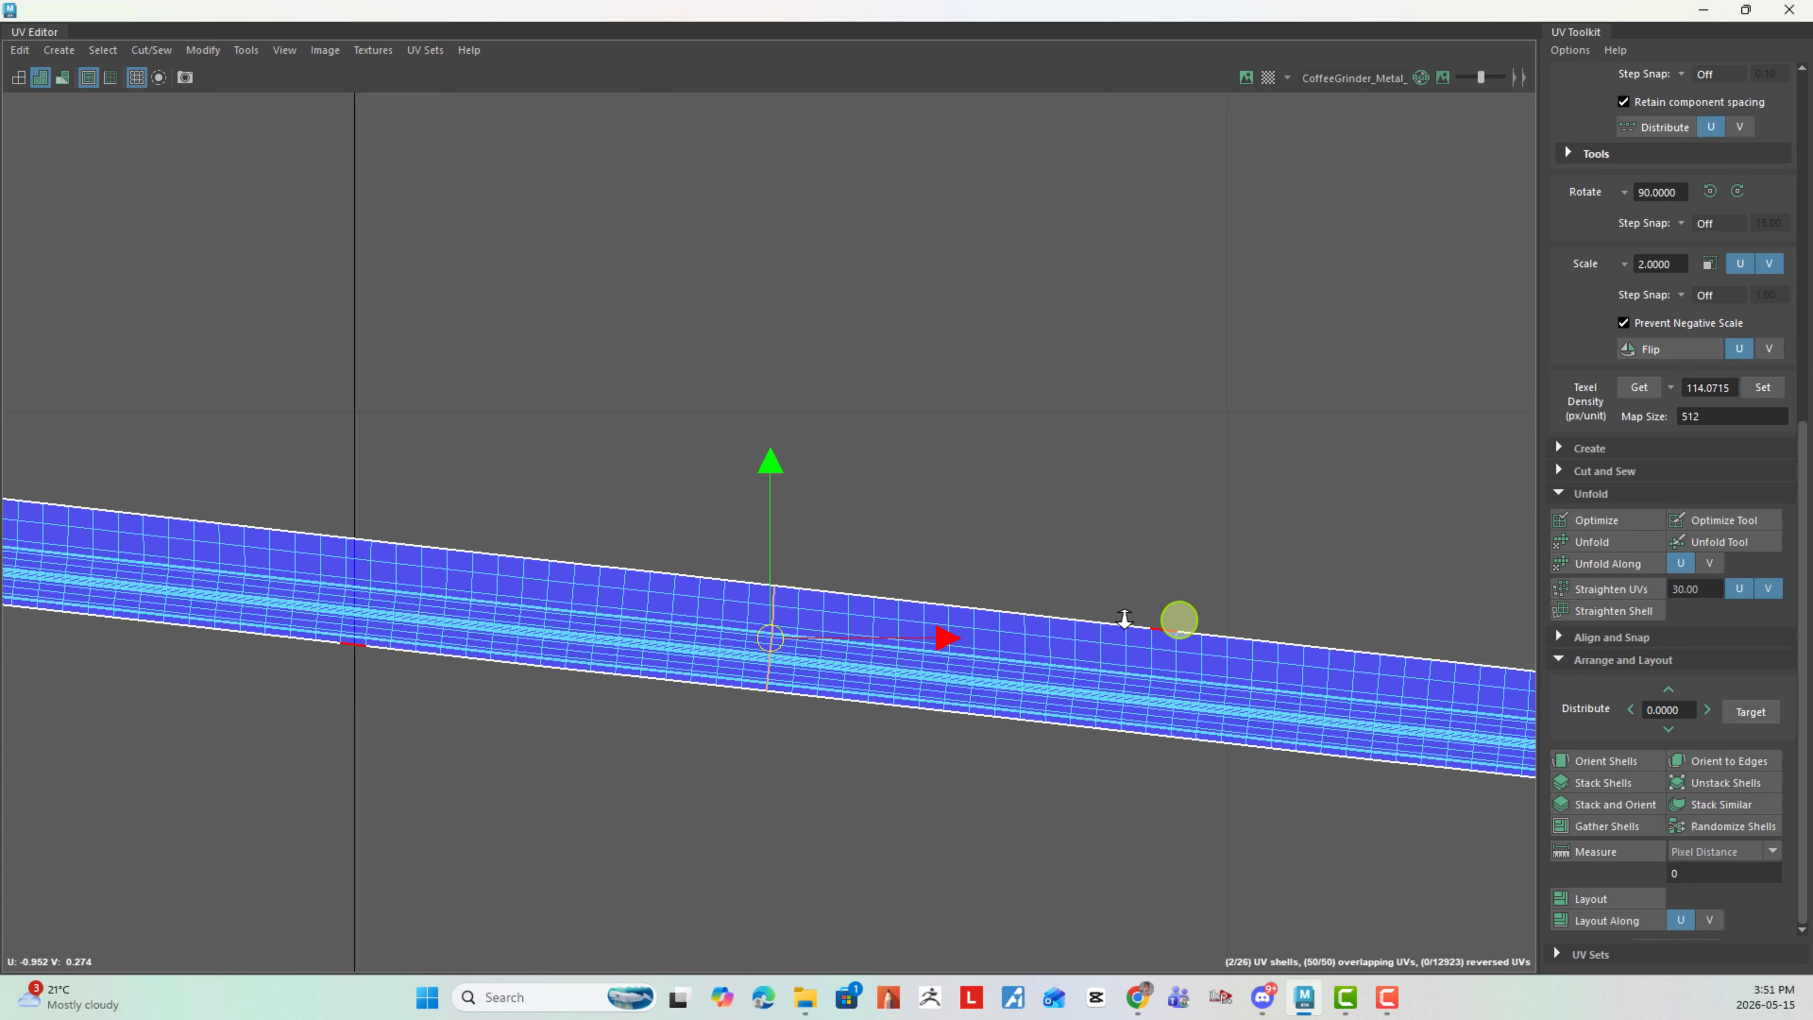
# - Cut the shaft strip across its width again at about U -1.48, between the first cut and the looped end
pyautogui.keyDown('alt'); pyautogui.moveTo(1125, 619); pyautogui.dragTo(571, 522, button='right'); pyautogui.keyUp('alt')
pyautogui.keyDown('alt'); pyautogui.moveTo(571, 522); pyautogui.dragTo(1113, 686, button='middle'); pyautogui.keyUp('alt')
pyautogui.keyDown('alt'); pyautogui.moveTo(1000, 664); pyautogui.dragTo(737, 620, button='right'); pyautogui.keyUp('alt')
pyautogui.keyDown('alt'); pyautogui.moveTo(737, 620); pyautogui.dragTo(1028, 592, button='middle'); pyautogui.keyUp('alt')
pyautogui.keyDown('alt'); pyautogui.moveTo(1028, 643); pyautogui.dragTo(1373, 876, button='right'); pyautogui.keyUp('alt')
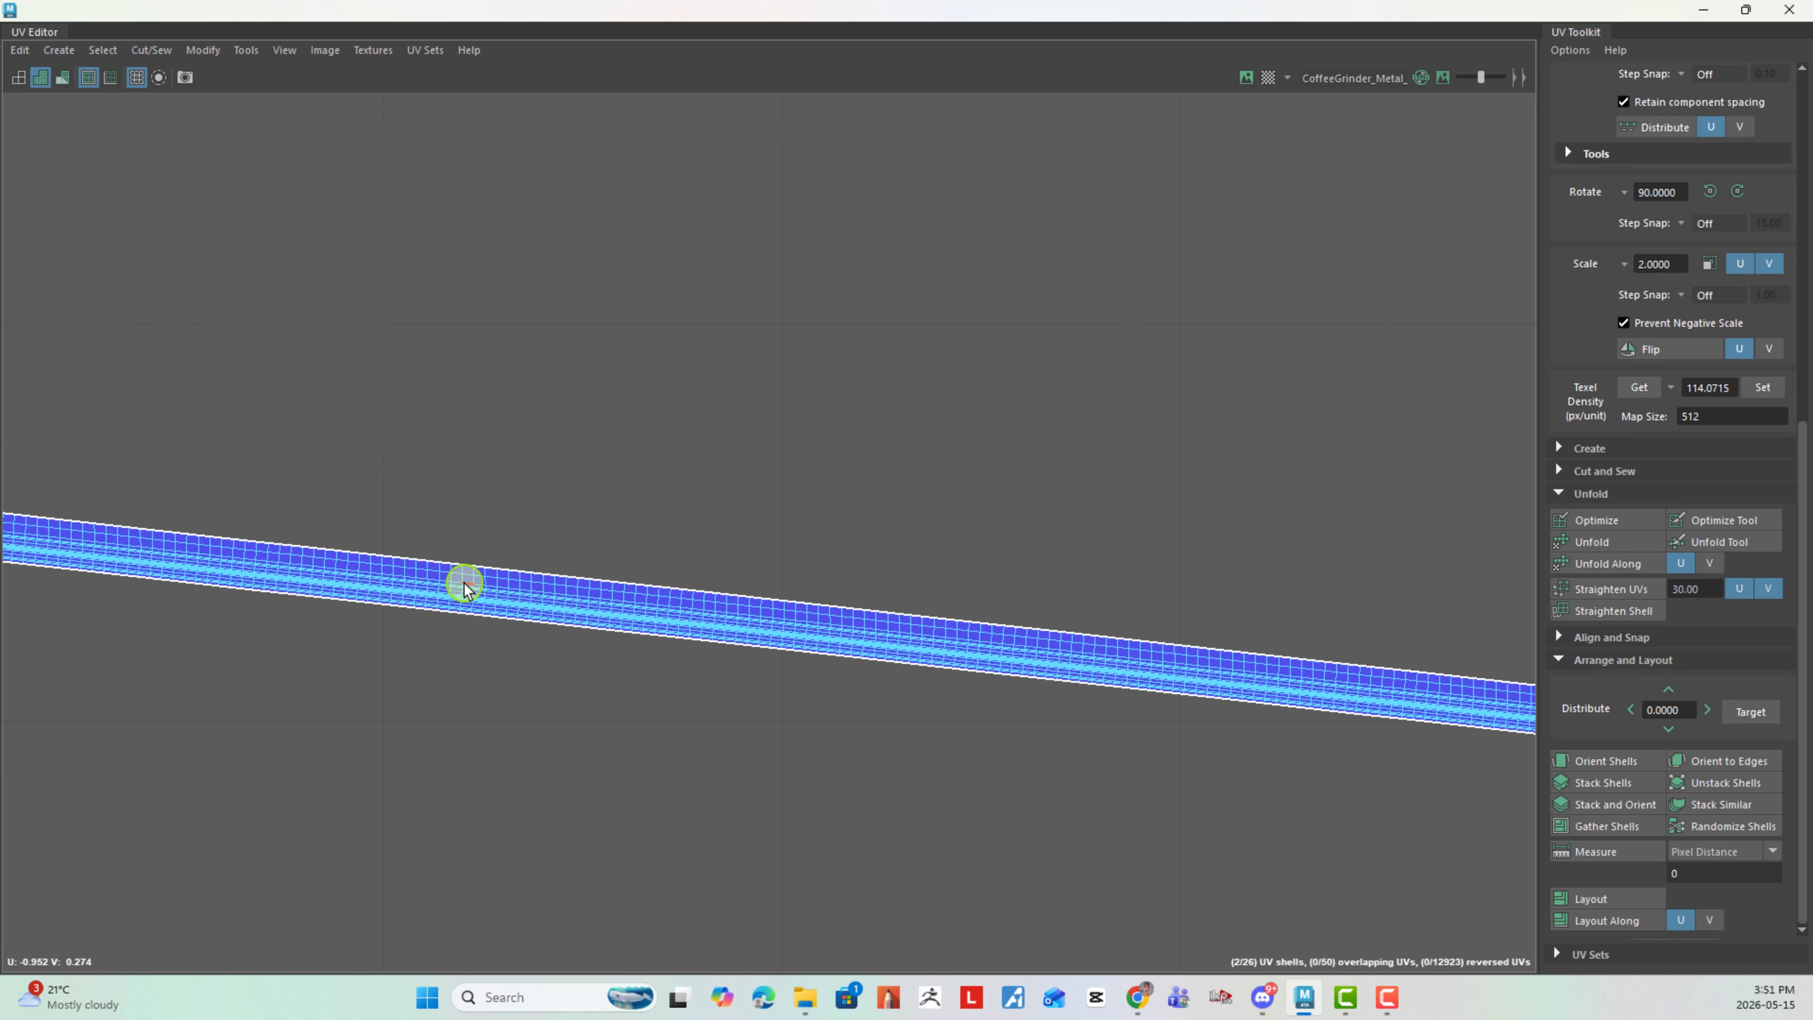
pyautogui.keyDown('shift'); pyautogui.moveTo(699, 482); pyautogui.dragTo(632, 511, button='right'); pyautogui.keyUp('shift')
# - Cut the shaft strip across its width near the looped end, at about U -2.13
pyautogui.keyDown('alt'); pyautogui.moveTo(920, 627); pyautogui.dragTo(107, 450, button='right'); pyautogui.keyUp('alt')
pyautogui.keyDown('alt'); pyautogui.moveTo(393, 521); pyautogui.dragTo(681, 564, button='middle'); pyautogui.keyUp('alt')
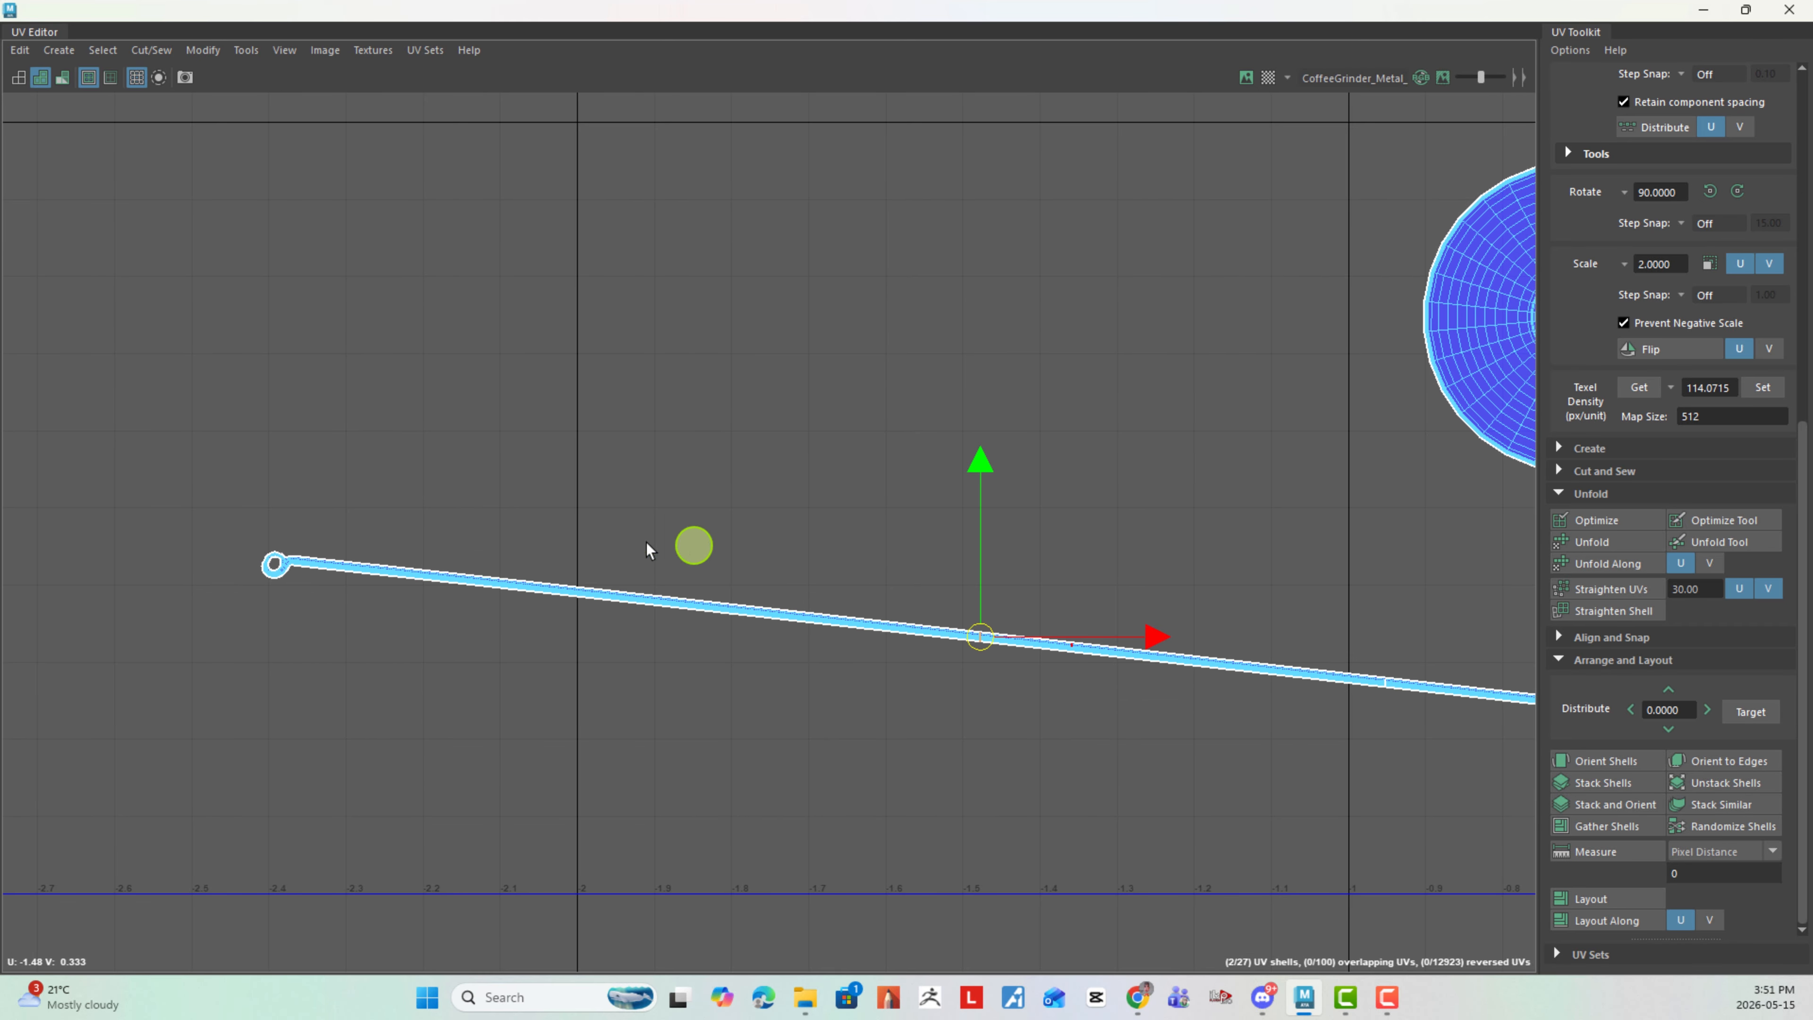
pyautogui.keyDown('alt'); pyautogui.moveTo(446, 532); pyautogui.dragTo(479, 532, button='right'); pyautogui.keyUp('alt')
pyautogui.keyDown('alt'); pyautogui.moveTo(478, 533); pyautogui.dragTo(836, 631, button='middle'); pyautogui.keyUp('alt')
pyautogui.keyDown('alt'); pyautogui.moveTo(836, 631); pyautogui.dragTo(971, 714, button='right'); pyautogui.keyUp('alt')
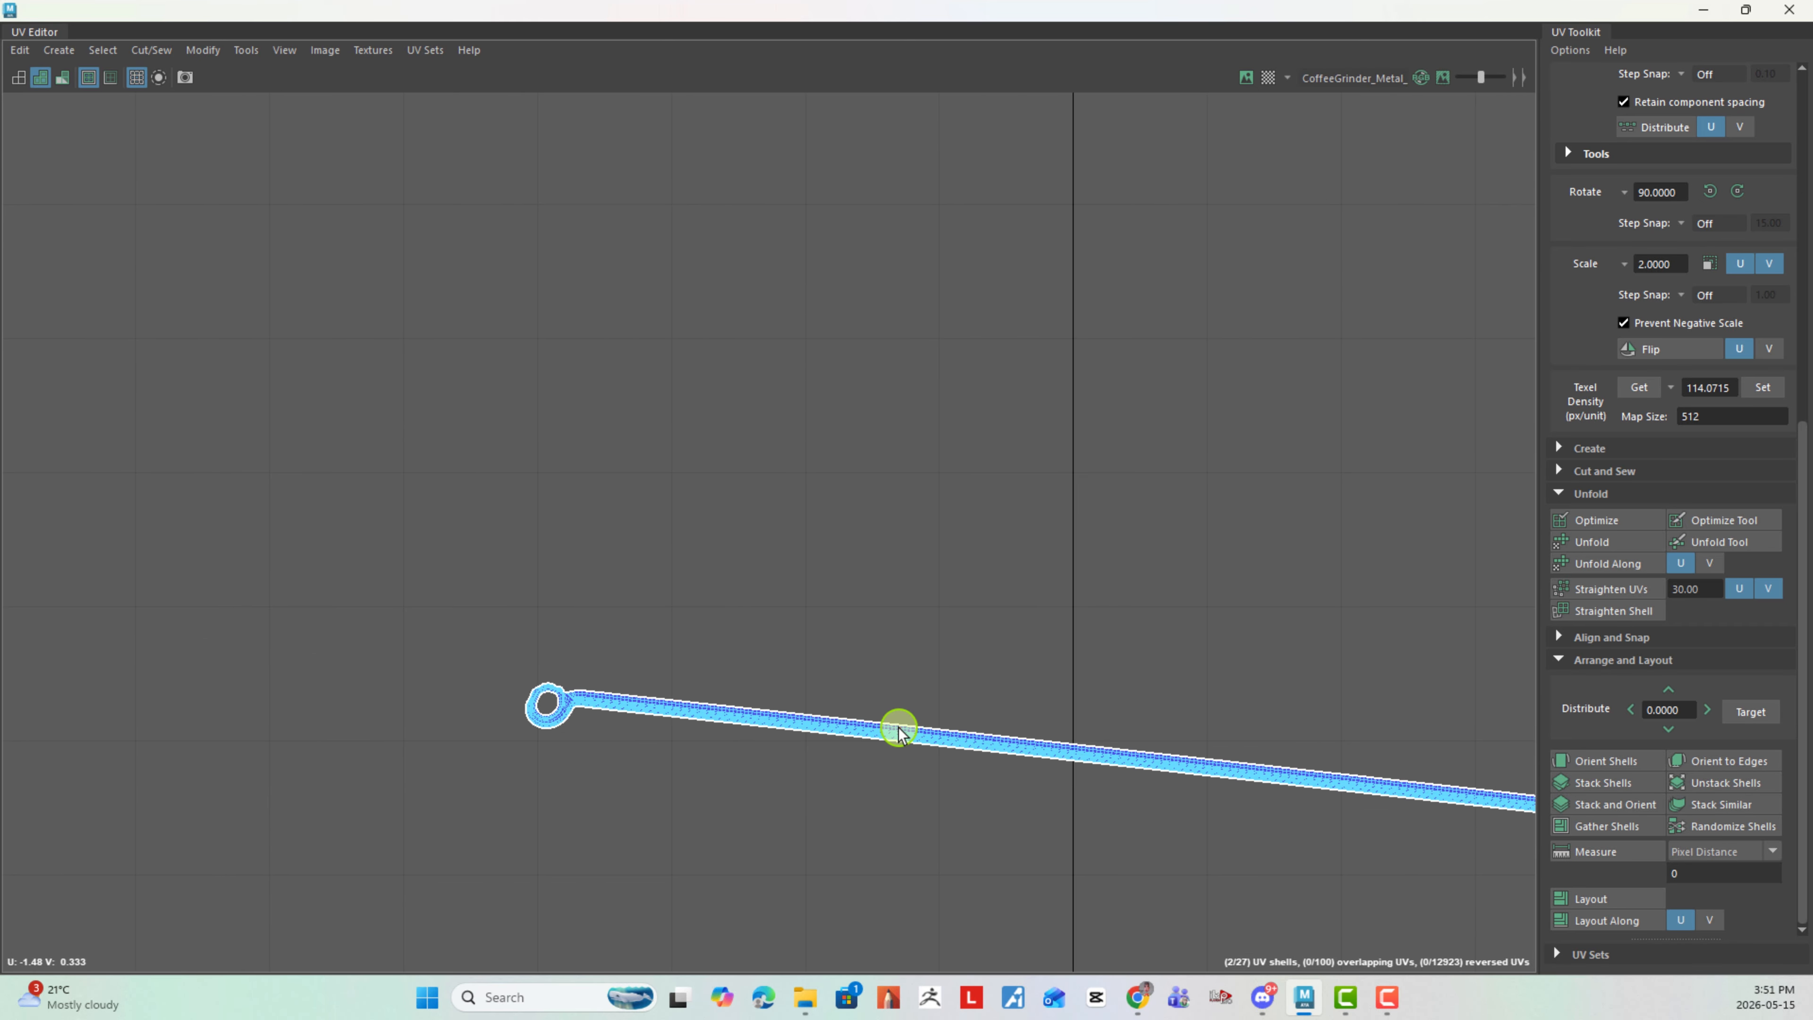
pyautogui.keyDown('shift'); pyautogui.moveTo(992, 628); pyautogui.dragTo(932, 654, button='right'); pyautogui.keyUp('shift')
# - Cut the remaining long section of the shaft strip across its width at about U -0.07, just left of the origin
pyautogui.keyDown('alt'); pyautogui.moveTo(1151, 705); pyautogui.dragTo(307, 518, button='right'); pyautogui.keyUp('alt')
pyautogui.keyDown('alt'); pyautogui.moveTo(999, 655); pyautogui.dragTo(189, 503, button='middle'); pyautogui.keyUp('alt')
pyautogui.keyDown('alt'); pyautogui.moveTo(964, 607); pyautogui.dragTo(225, 534, button='middle'); pyautogui.keyUp('alt')
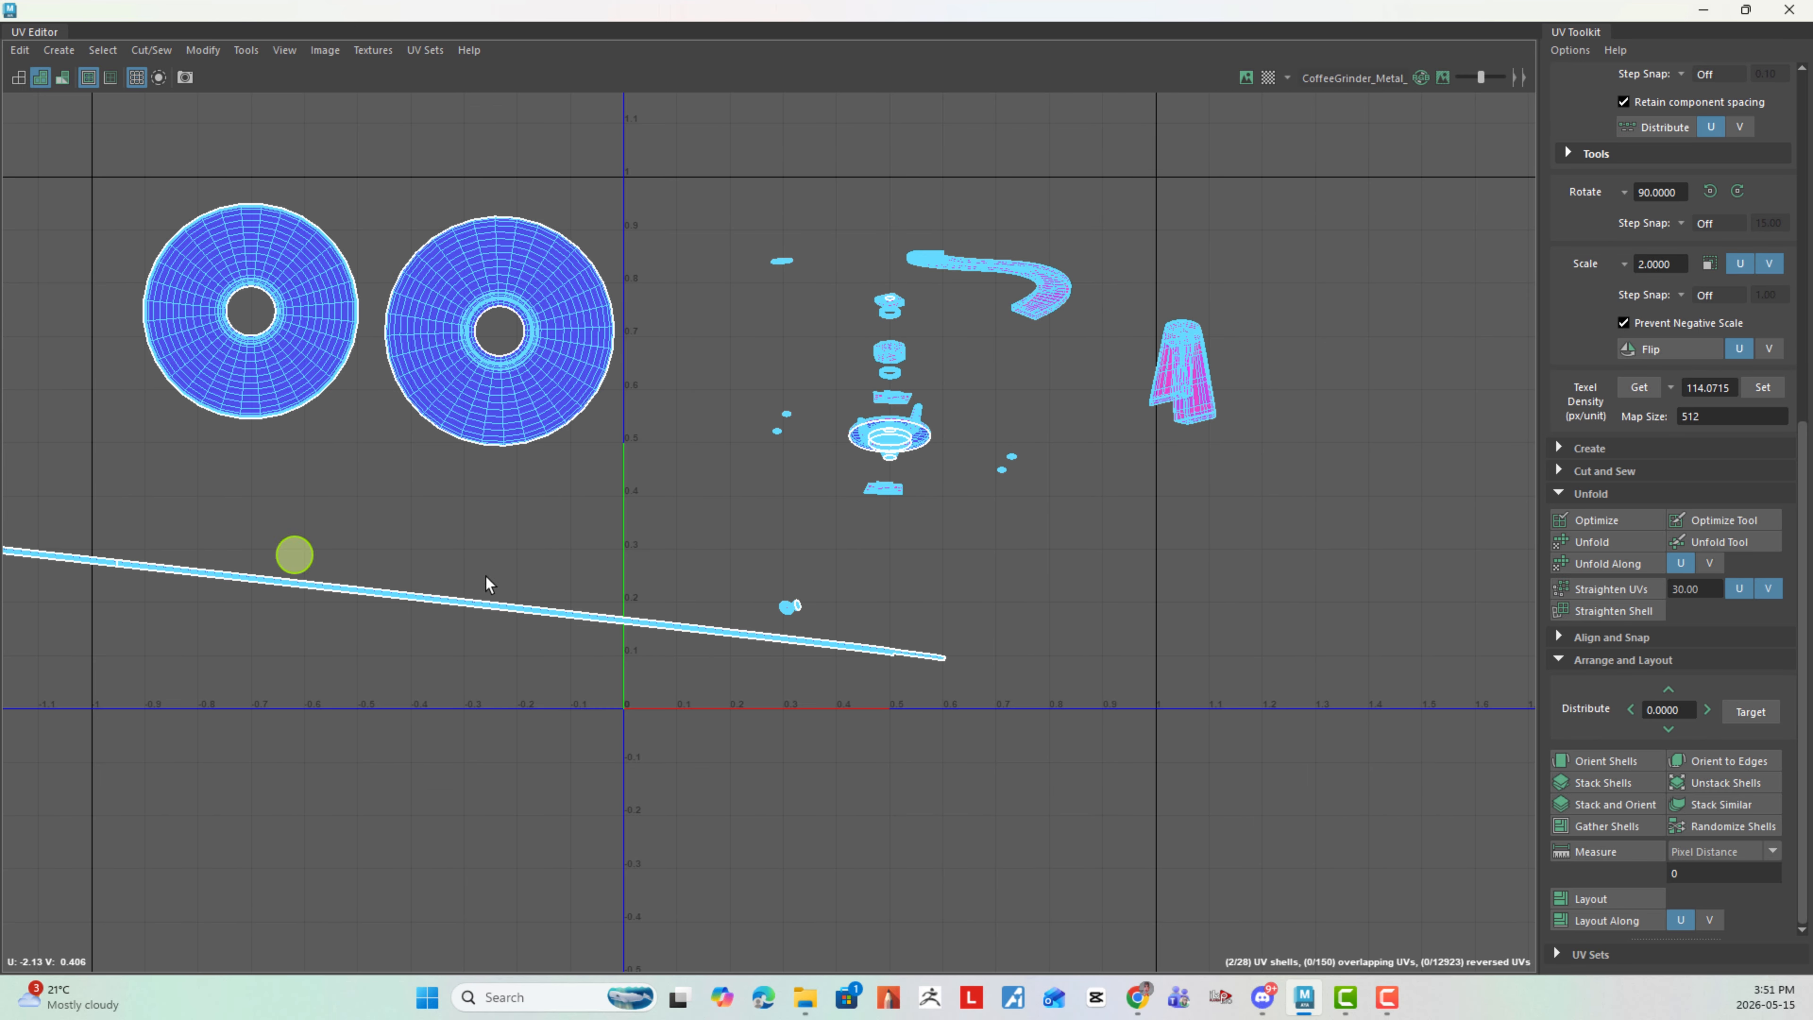
pyautogui.keyDown('alt'); pyautogui.moveTo(646, 600); pyautogui.dragTo(890, 711, button='right'); pyautogui.keyUp('alt')
pyautogui.keyDown('alt'); pyautogui.moveTo(600, 616); pyautogui.dragTo(608, 656, button='right'); pyautogui.keyUp('alt')
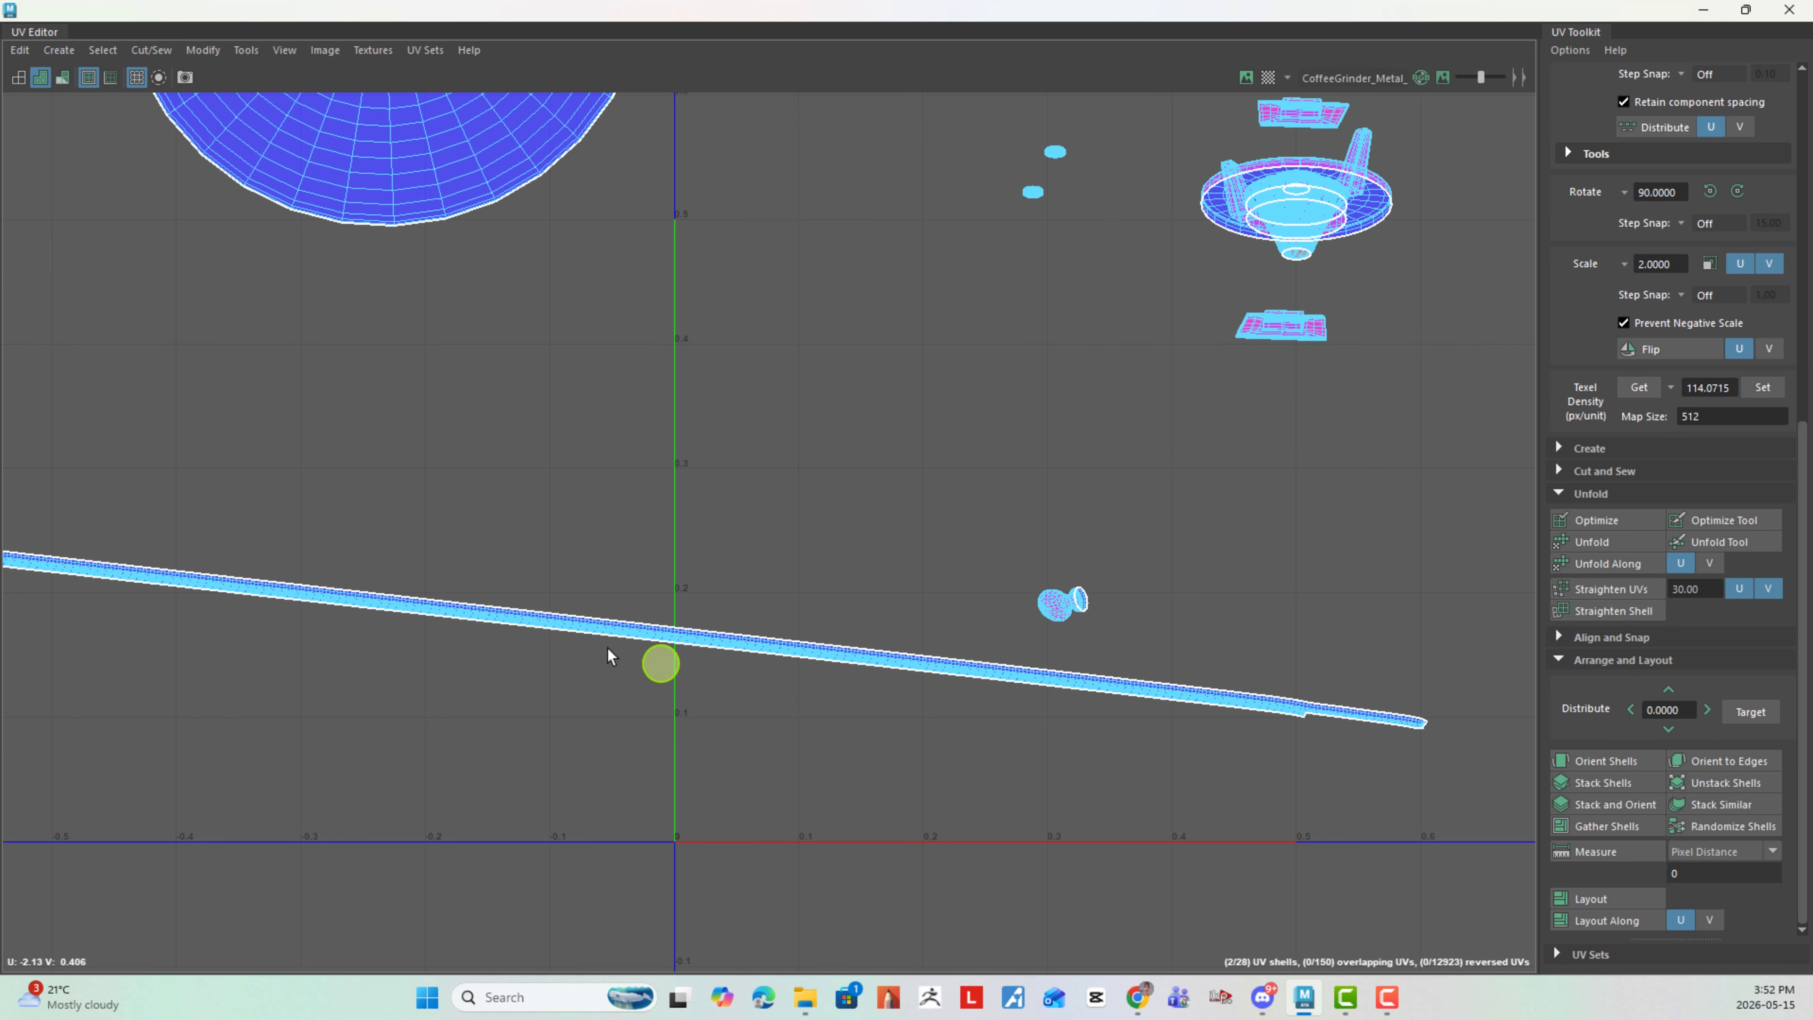
pyautogui.doubleClick(615, 627)
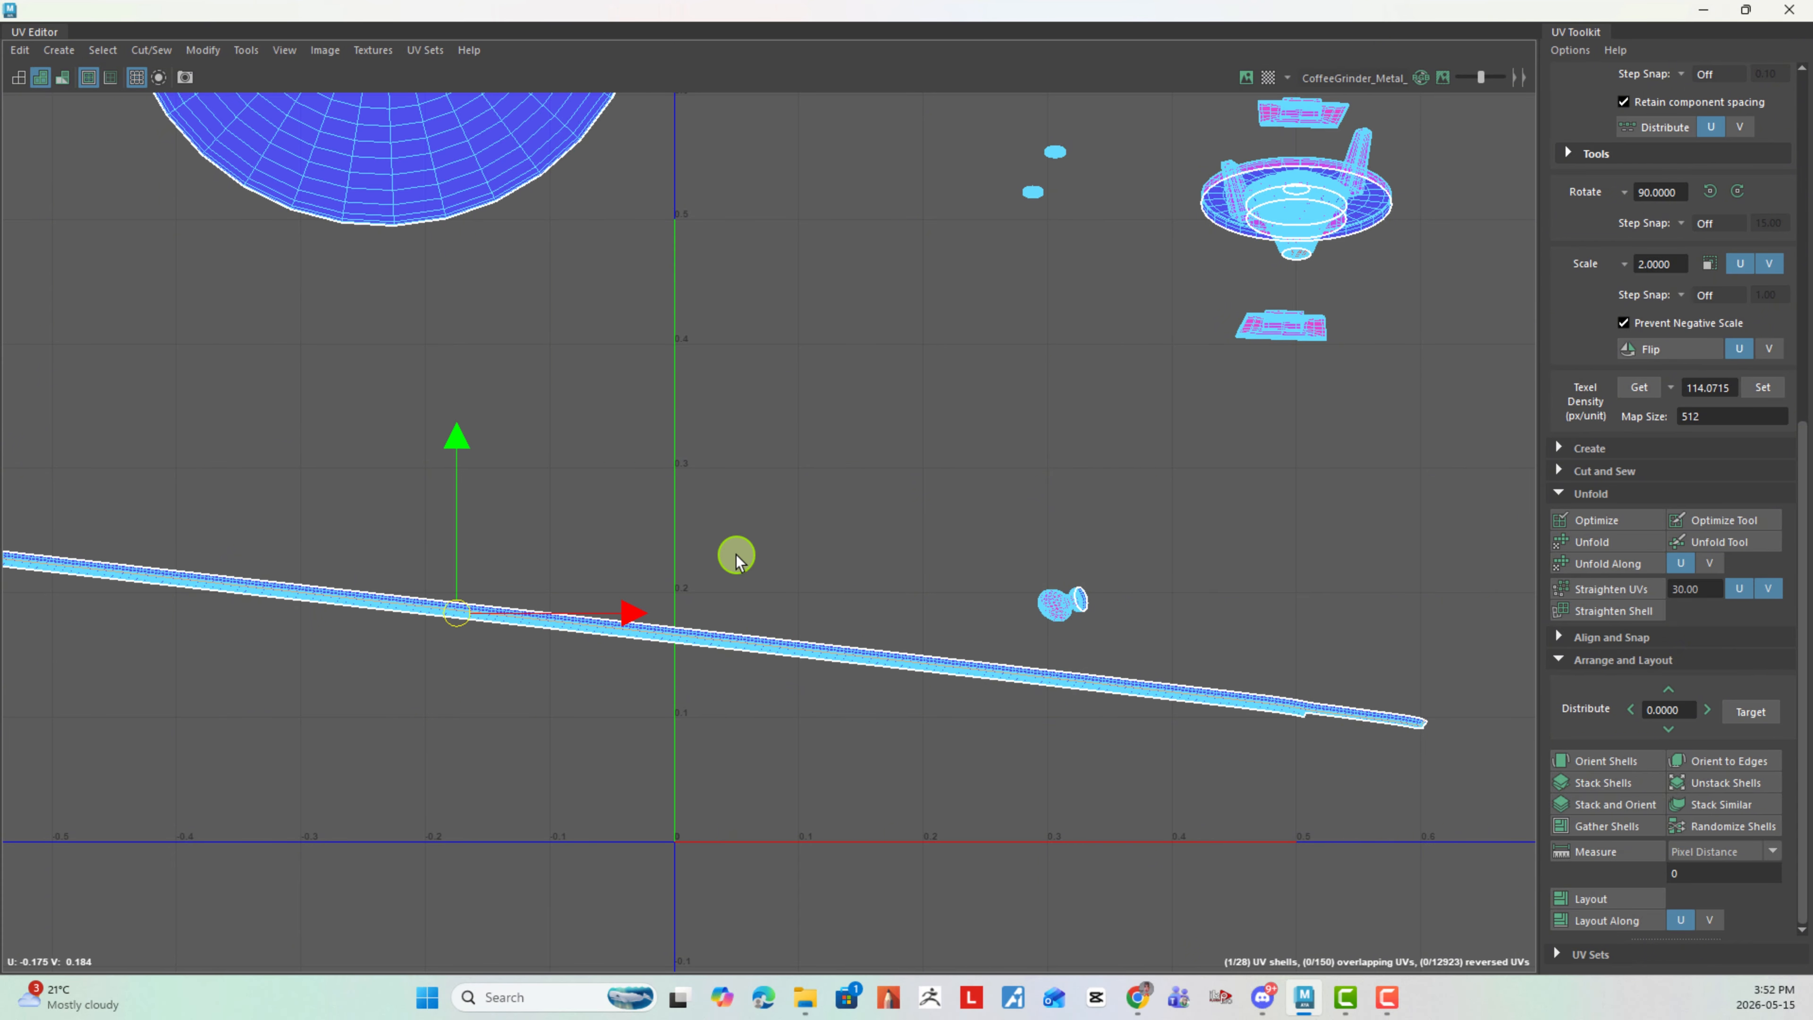
pyautogui.click(773, 531)
pyautogui.keyDown('alt'); pyautogui.moveTo(578, 630); pyautogui.dragTo(1178, 926, button='right'); pyautogui.keyUp('alt')
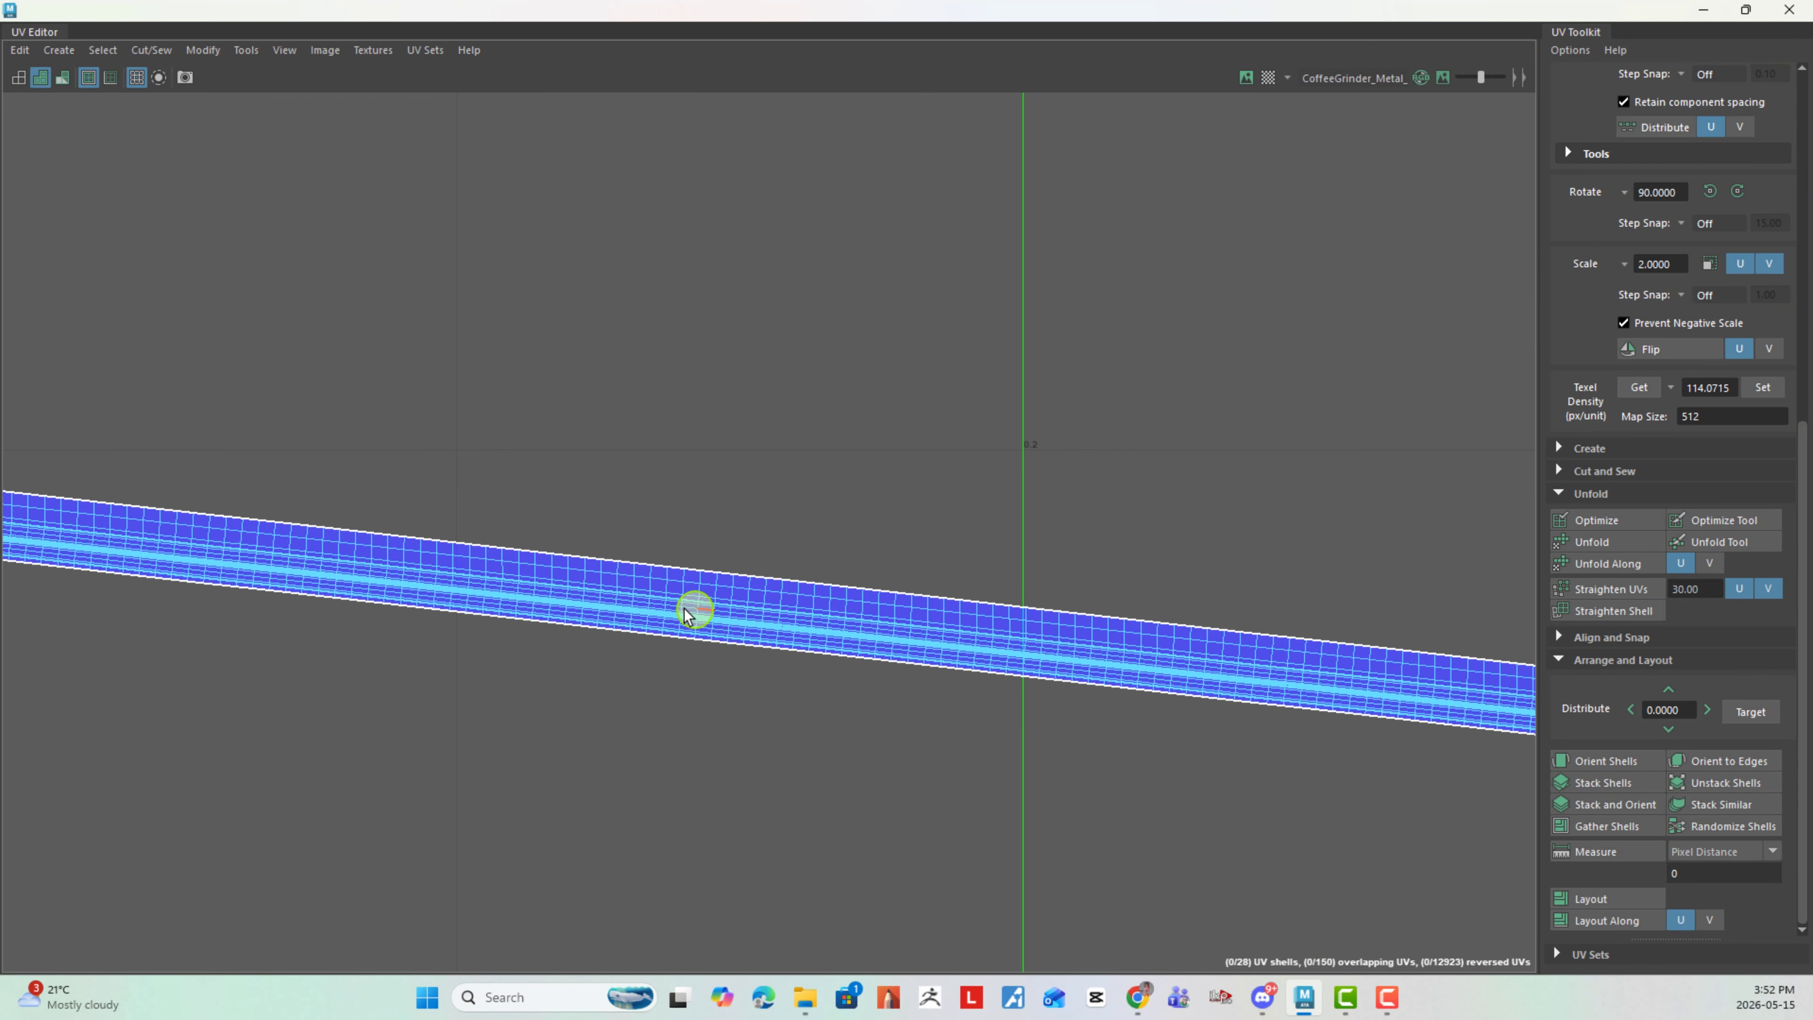
pyautogui.doubleClick(653, 586)
pyautogui.keyDown('shift'); pyautogui.moveTo(799, 481); pyautogui.dragTo(726, 516, button='right'); pyautogui.keyUp('shift')
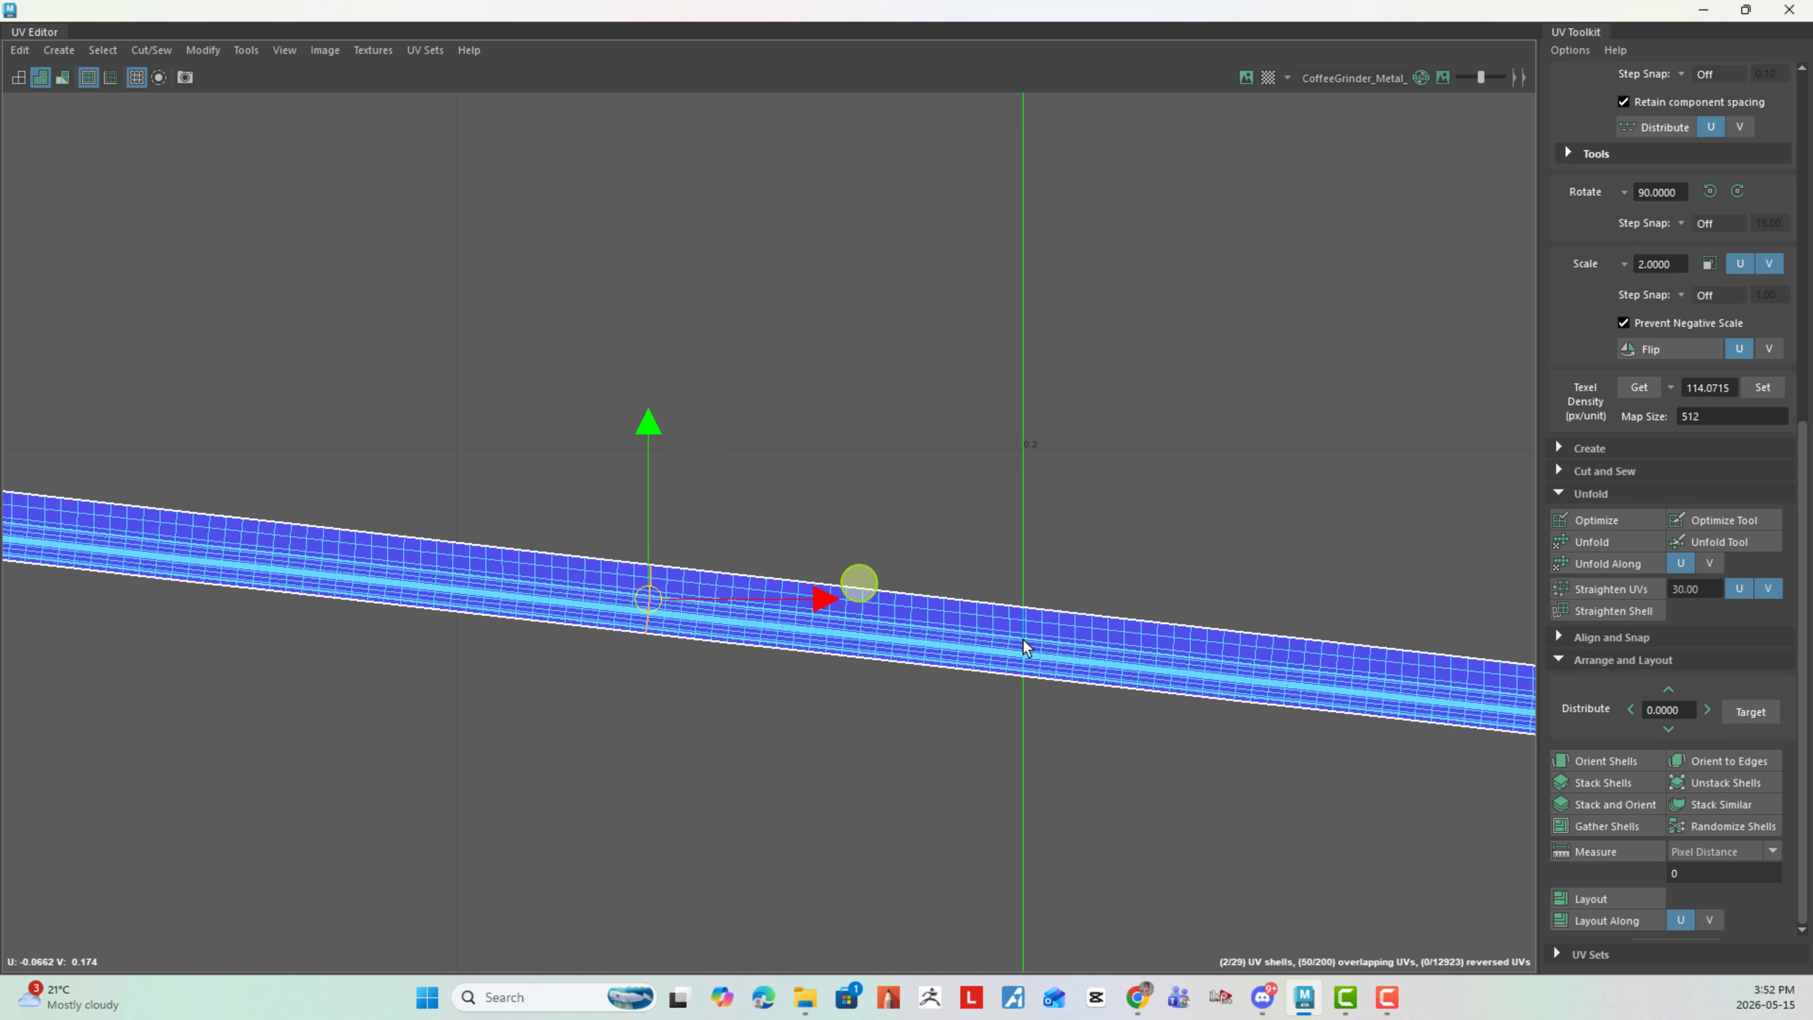
# - Move the small two-lobed shell clear of the shaft strips, to about U 0.82, V 0.43
pyautogui.keyDown('alt'); pyautogui.moveTo(1023, 639); pyautogui.dragTo(247, 460, button='right'); pyautogui.keyUp('alt')
pyautogui.keyDown('alt'); pyautogui.moveTo(972, 603); pyautogui.dragTo(283, 398, button='right'); pyautogui.keyUp('alt')
pyautogui.keyDown('alt'); pyautogui.moveTo(986, 571); pyautogui.dragTo(257, 426, button='right'); pyautogui.keyUp('alt')
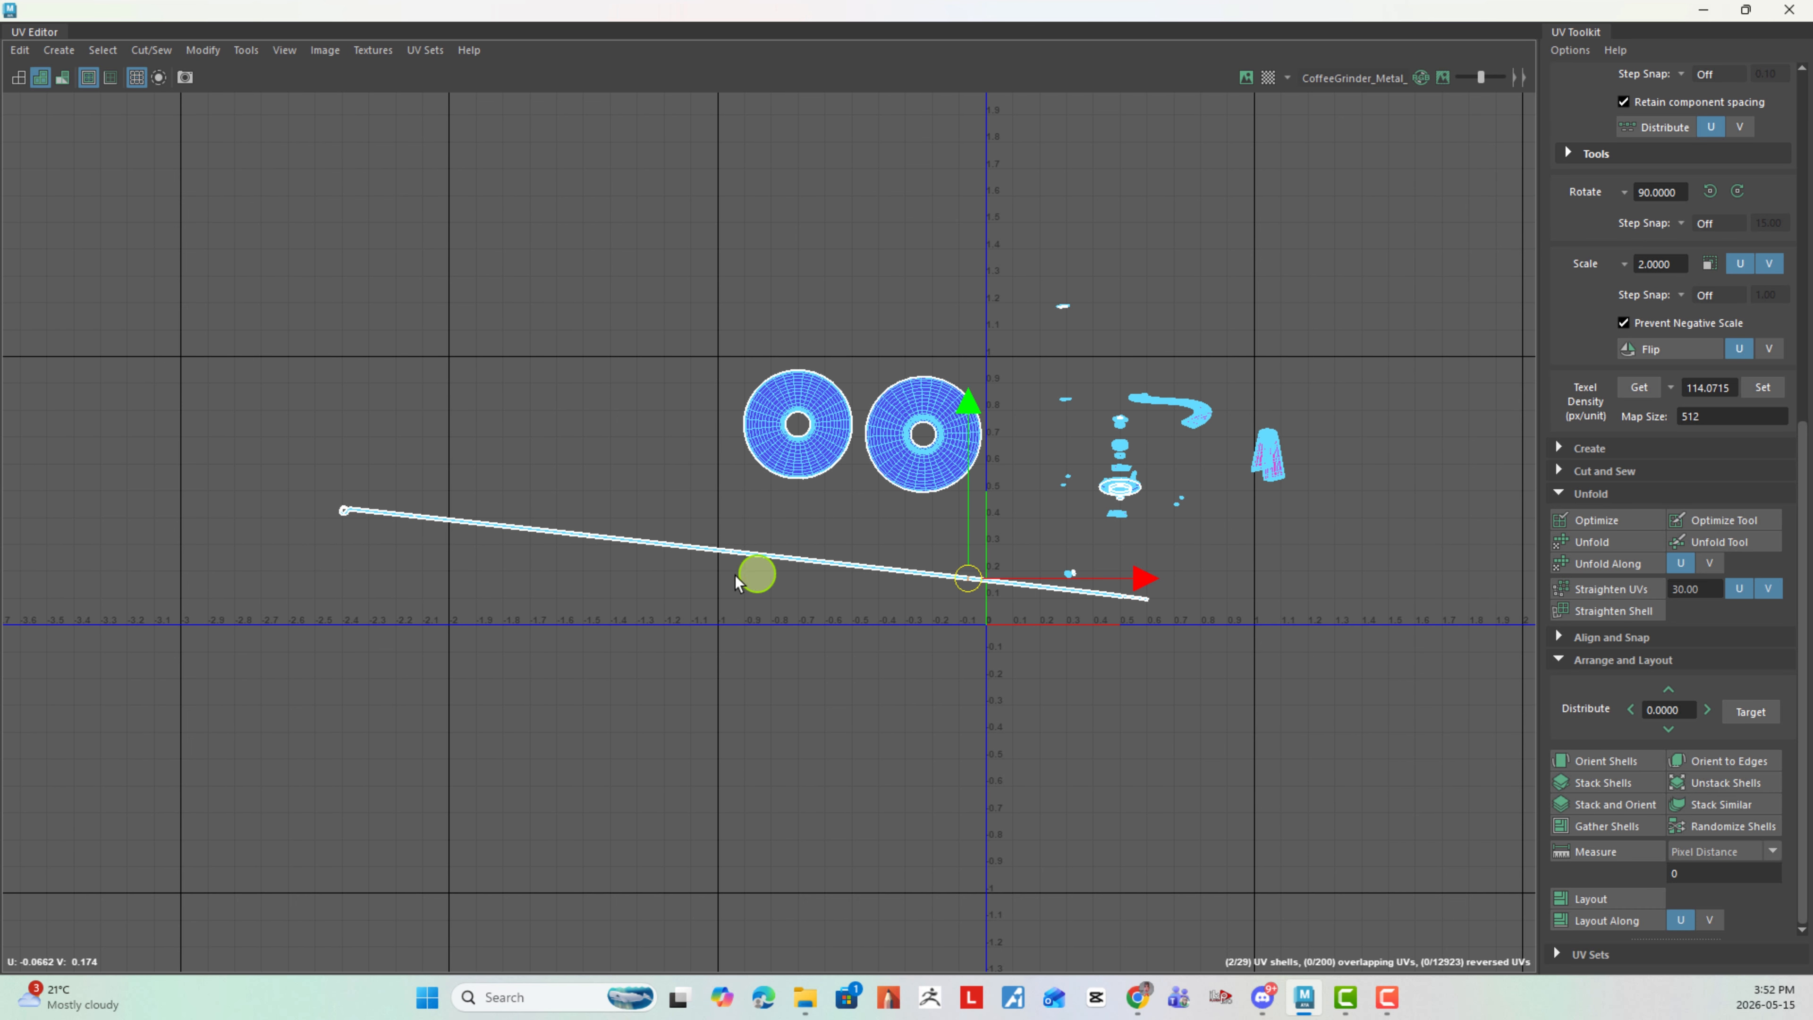
pyautogui.moveTo(724, 579); pyautogui.dragTo(646, 550, button='right')
pyautogui.moveTo(321, 492); pyautogui.dragTo(1275, 720)
pyautogui.keyDown('alt'); pyautogui.moveTo(1275, 721); pyautogui.dragTo(1349, 645, button='right'); pyautogui.keyUp('alt')
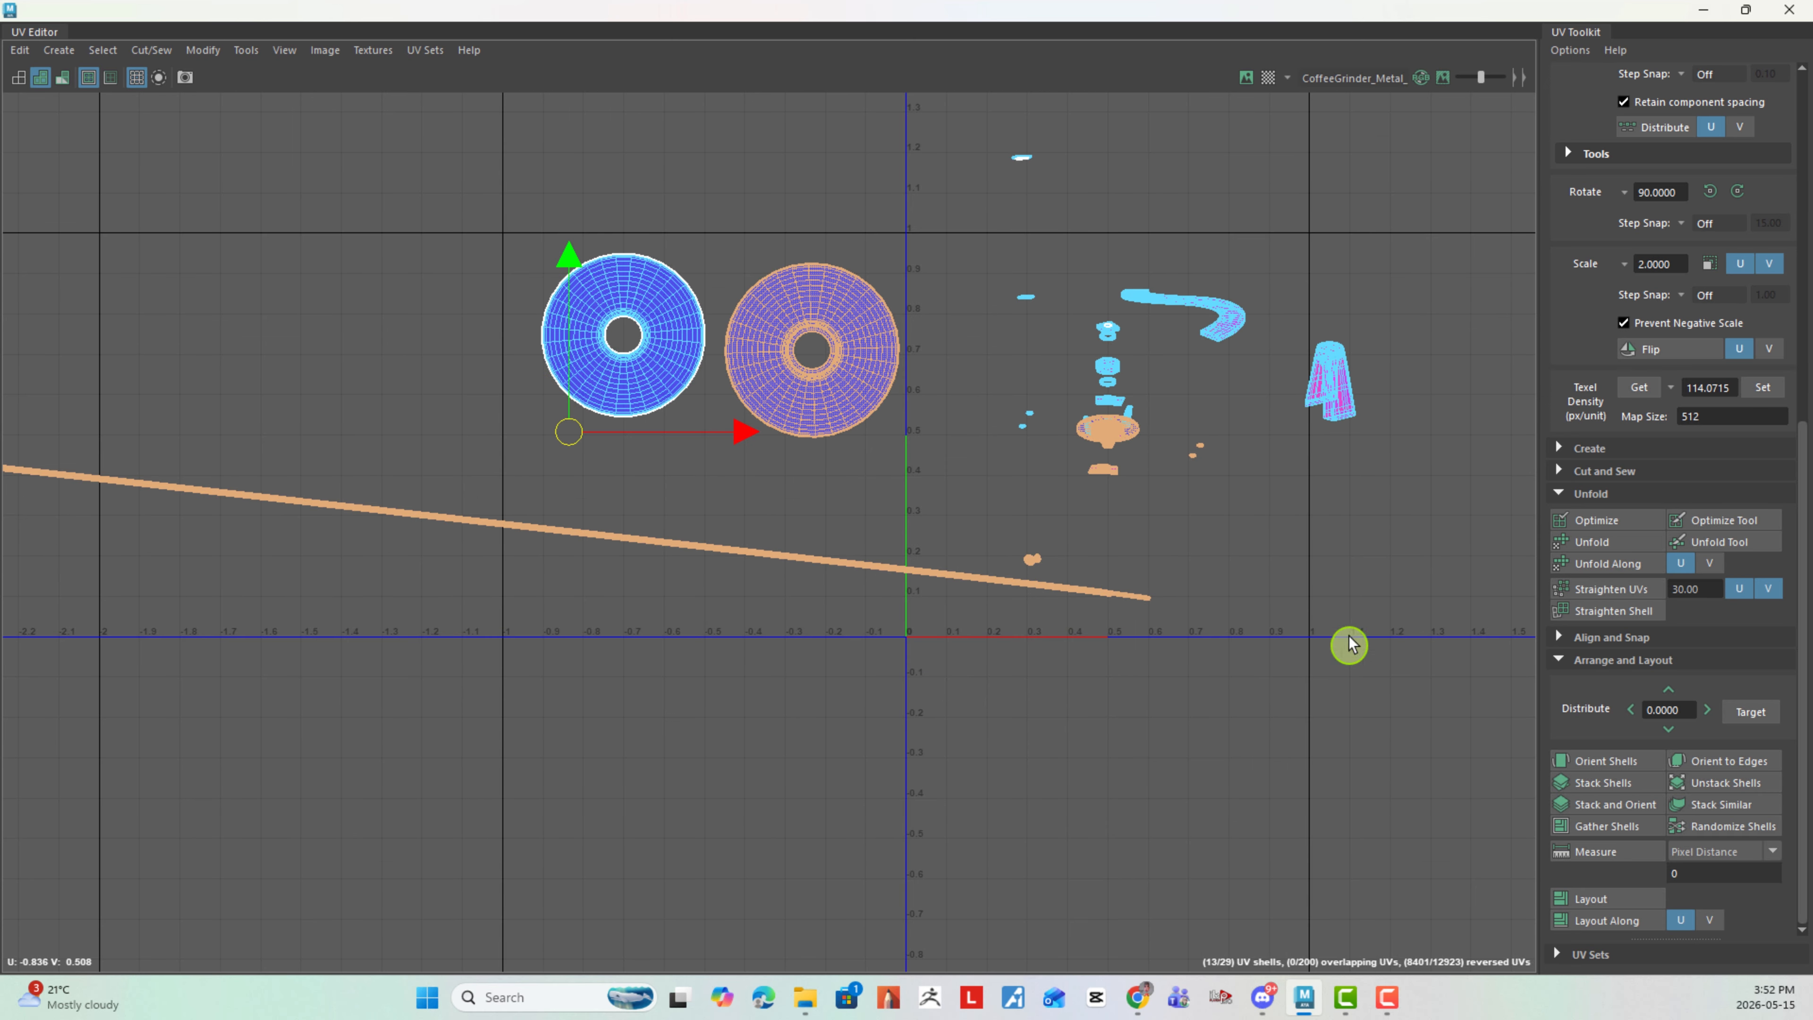
pyautogui.click(1349, 646)
pyautogui.moveTo(992, 517); pyautogui.dragTo(1249, 471)
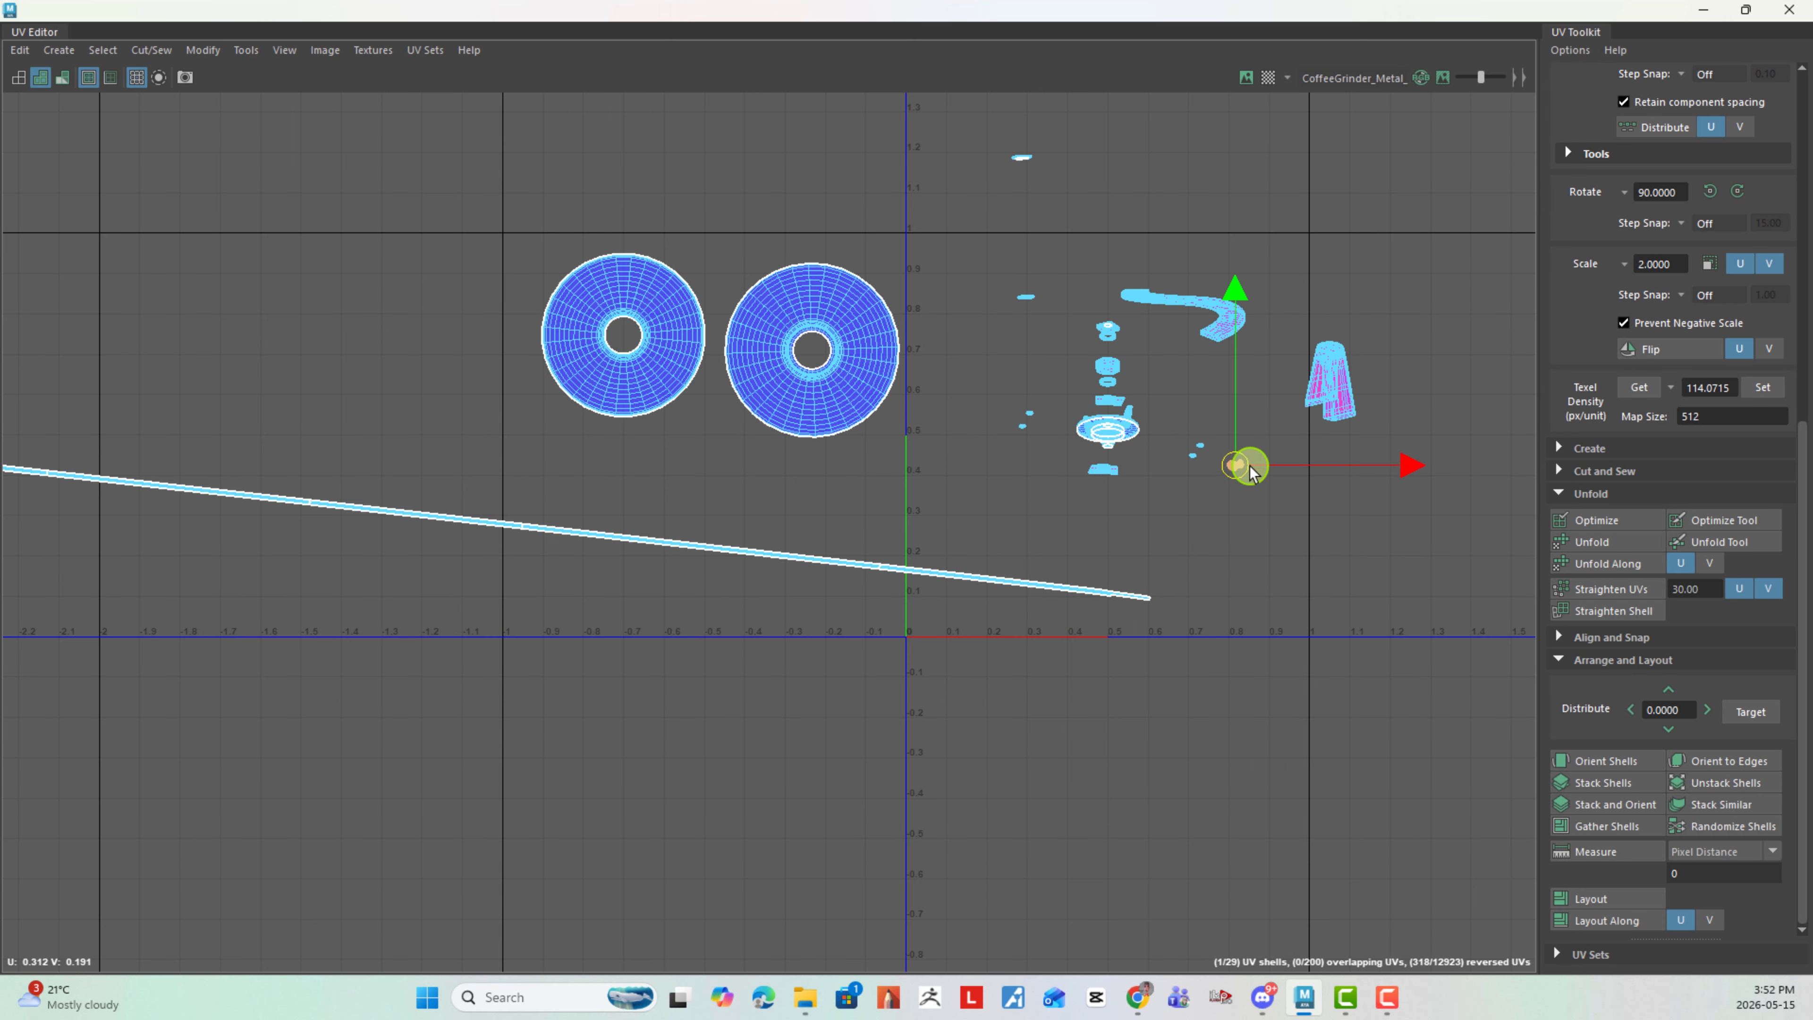
pyautogui.keyDown('alt'); pyautogui.moveTo(1249, 471); pyautogui.dragTo(587, 530, button='right'); pyautogui.keyUp('alt')
# - Unfold the five cut shaft strips together, then arrange and straighten them with Layout and Orient Shells
pyautogui.moveTo(509, 521); pyautogui.dragTo(1263, 696)
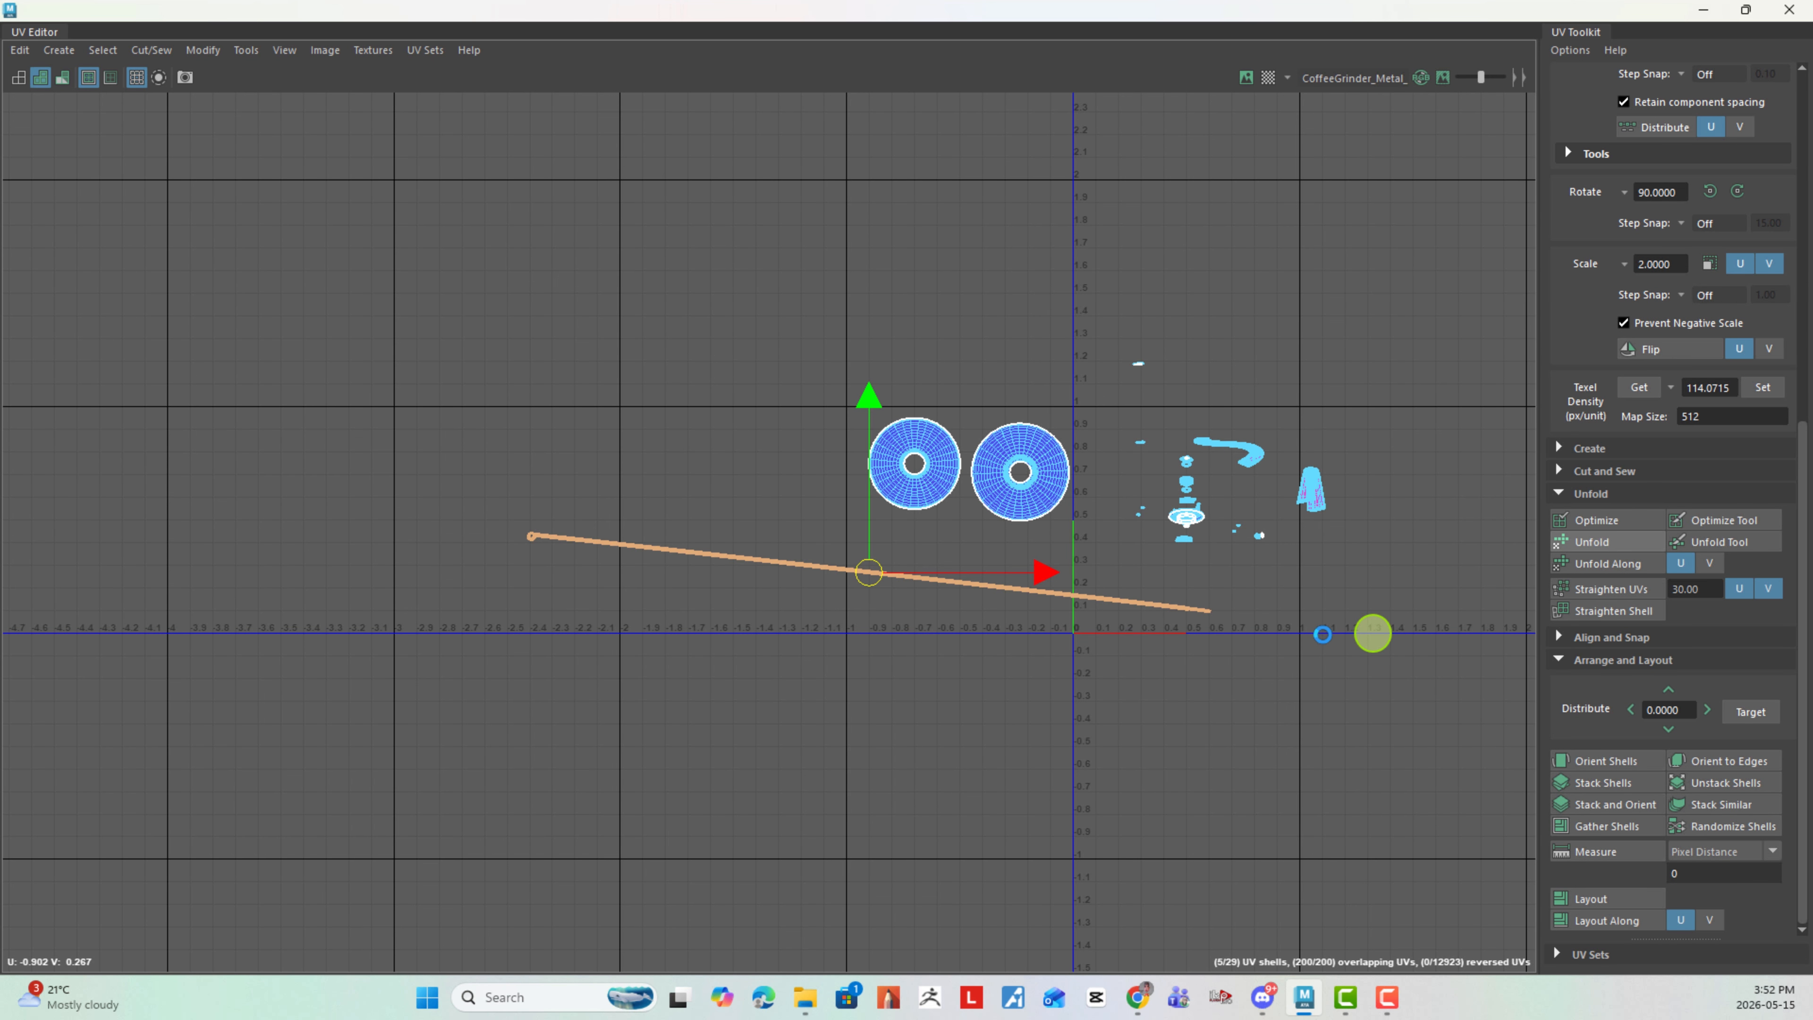
pyautogui.click(1617, 902)
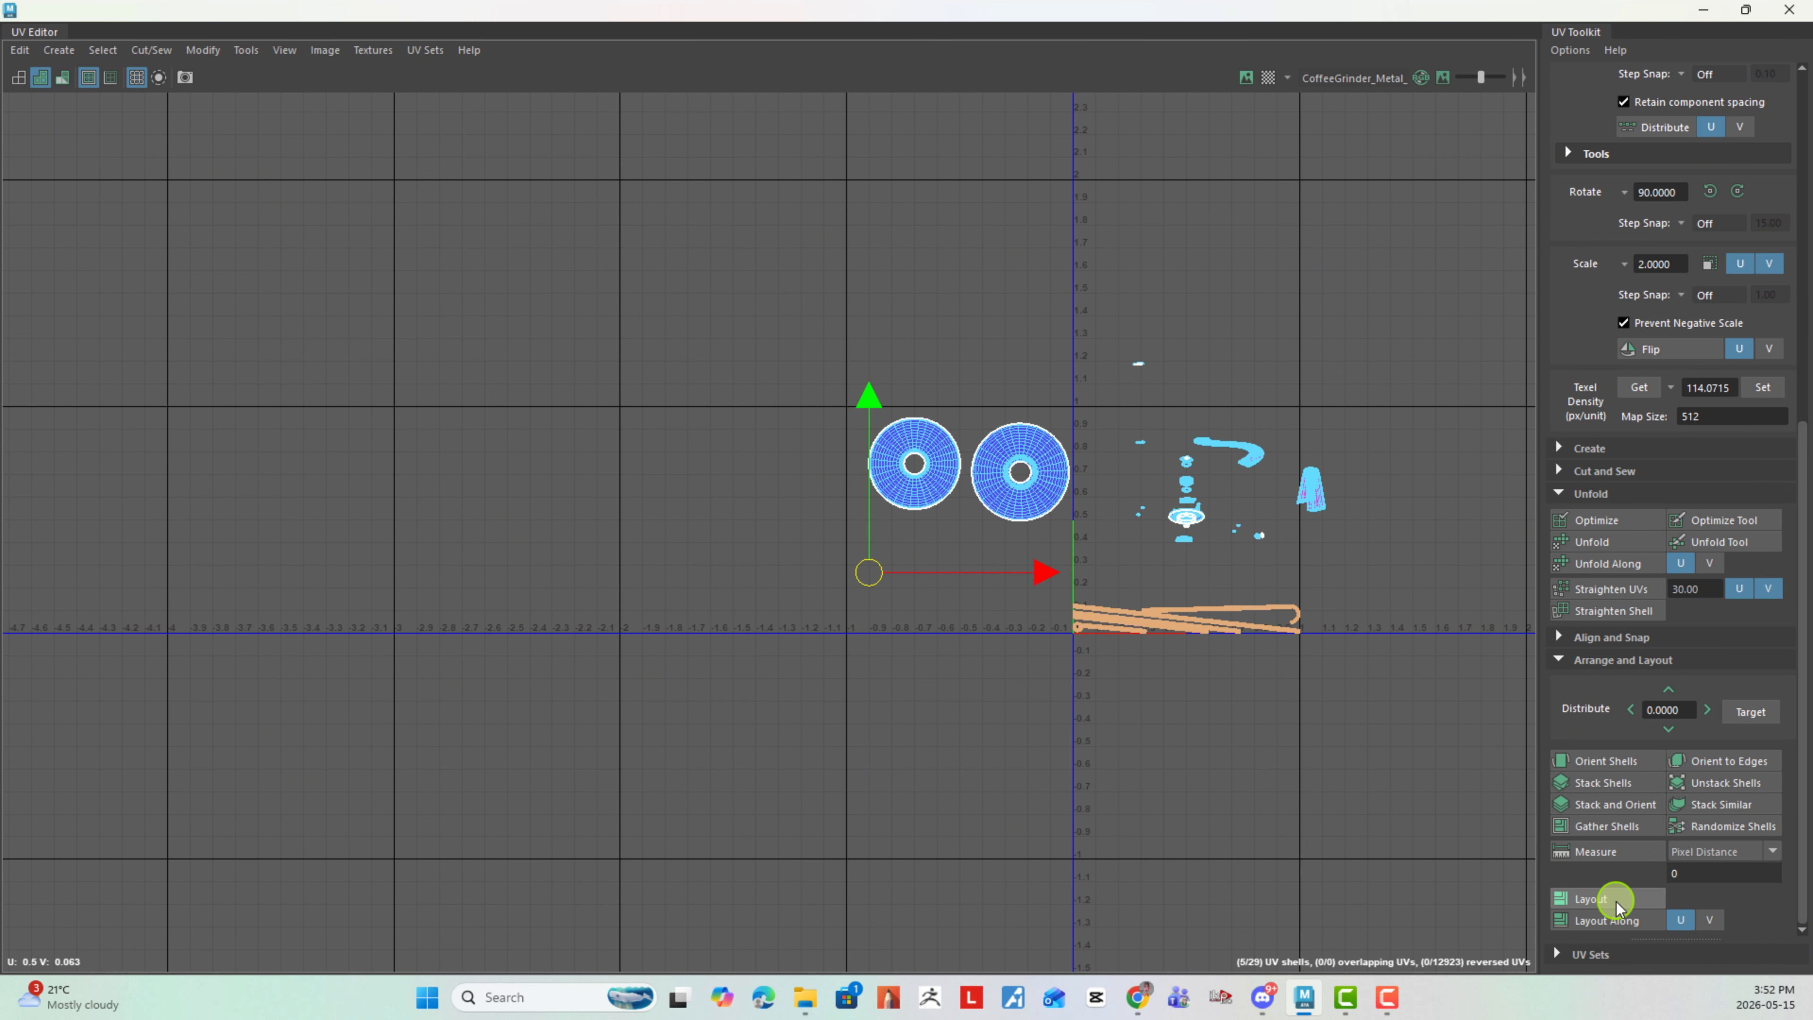
pyautogui.click(1631, 765)
pyautogui.keyDown('alt'); pyautogui.moveTo(1295, 721); pyautogui.dragTo(1478, 798, button='right'); pyautogui.keyUp('alt')
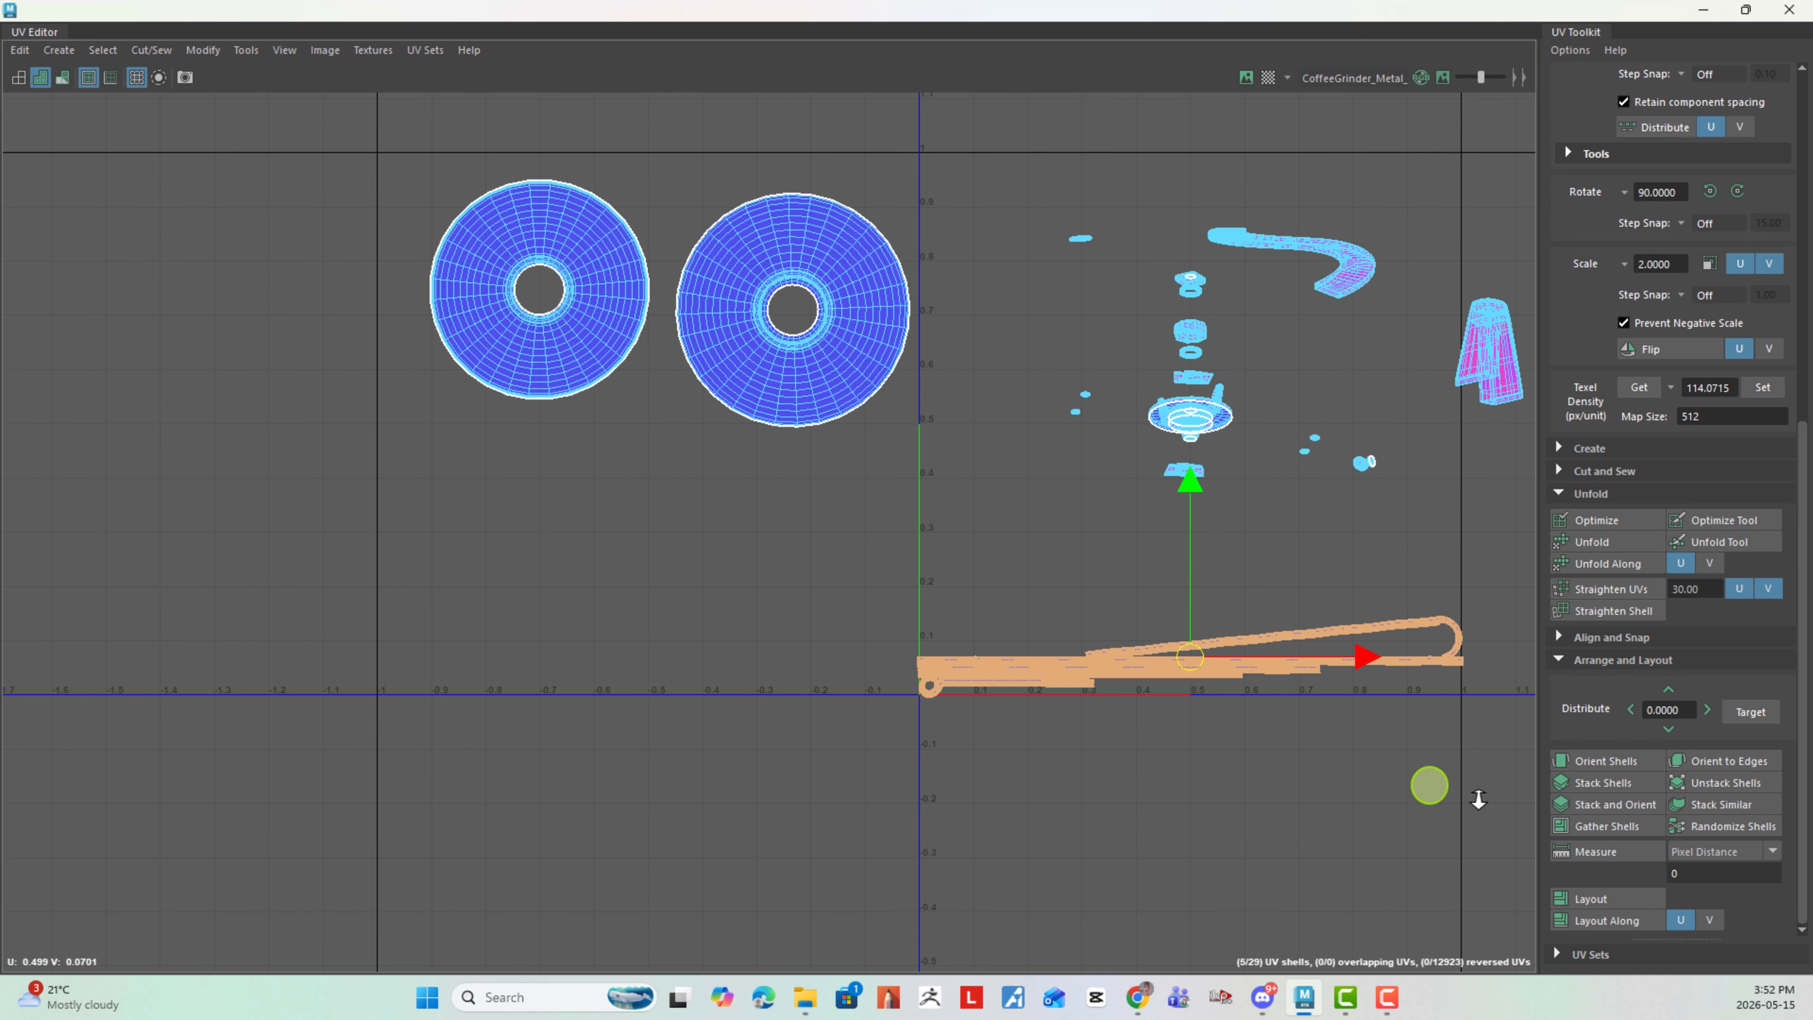
# - Move the five shaft strips into the tile left of the U origin and scale them down slightly to fit its width
pyautogui.moveTo(1213, 669); pyautogui.dragTo(614, 642)
pyautogui.press('r')
pyautogui.click(932, 757)
# - Rotate the hooked strip end for end so it lies parallel just above the other strips, hook facing left
pyautogui.scroll(4, 648, 587)
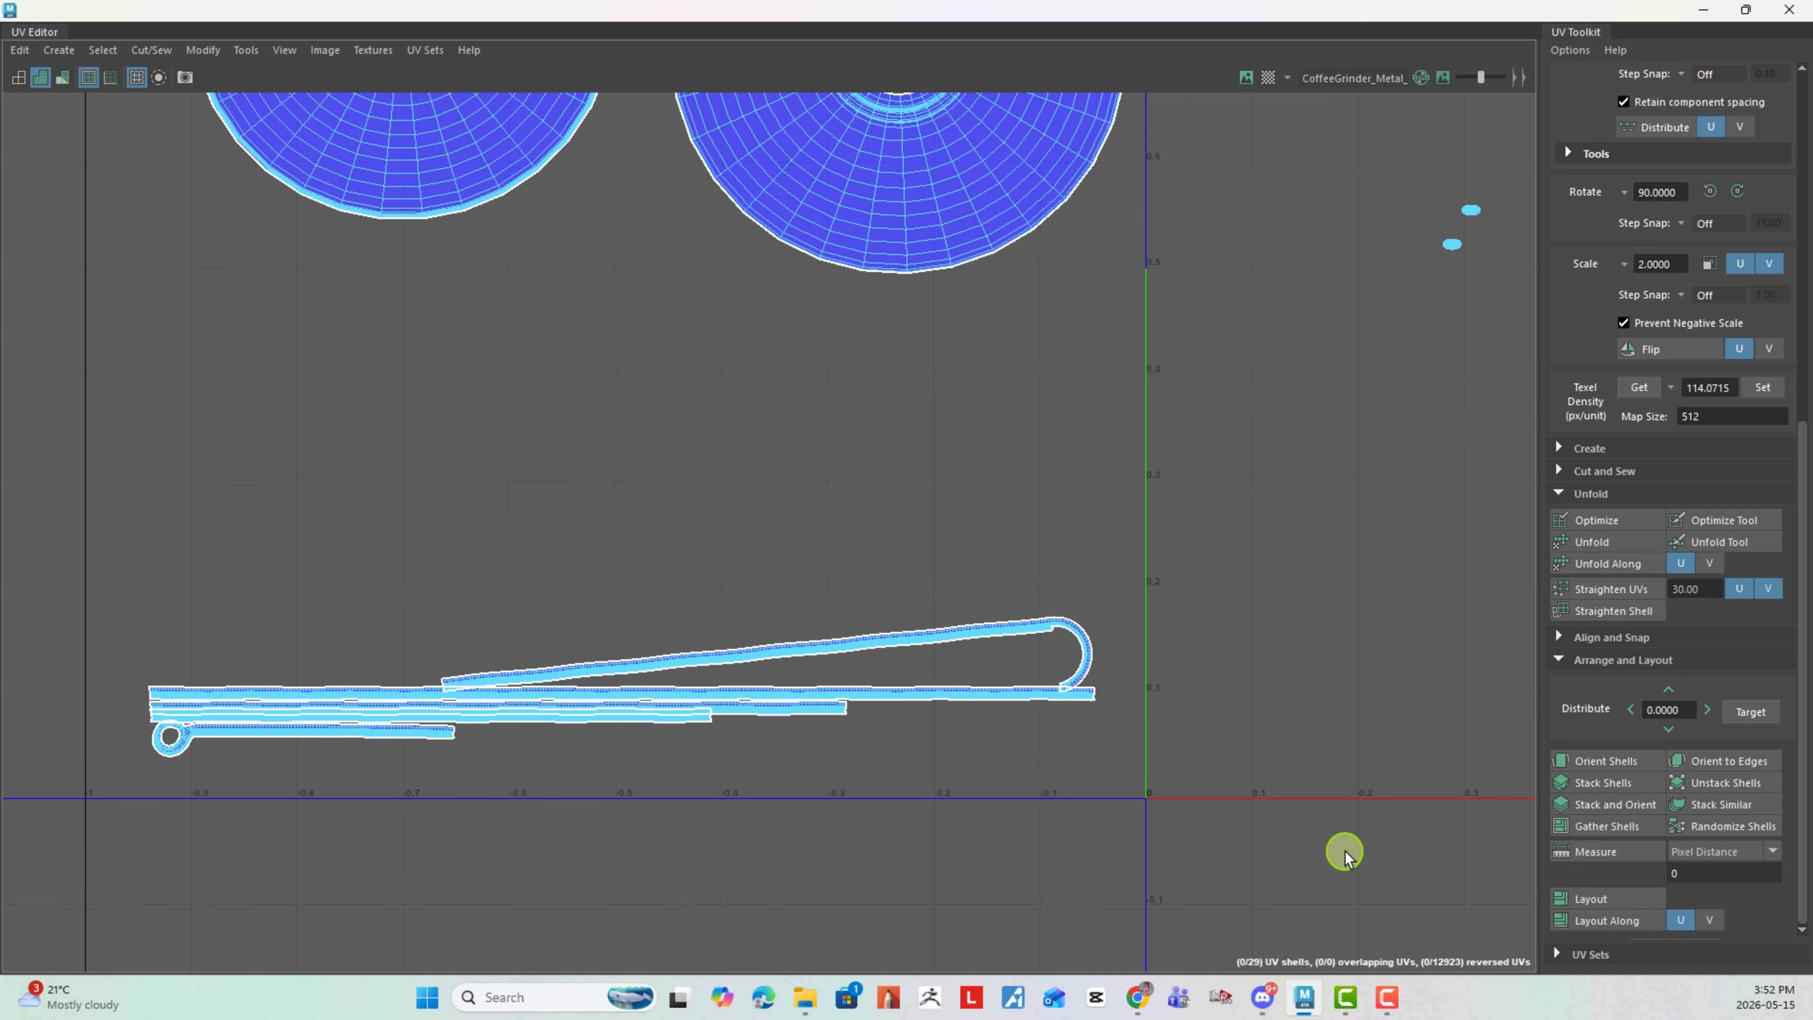
pyautogui.click(850, 646)
pyautogui.press('e')
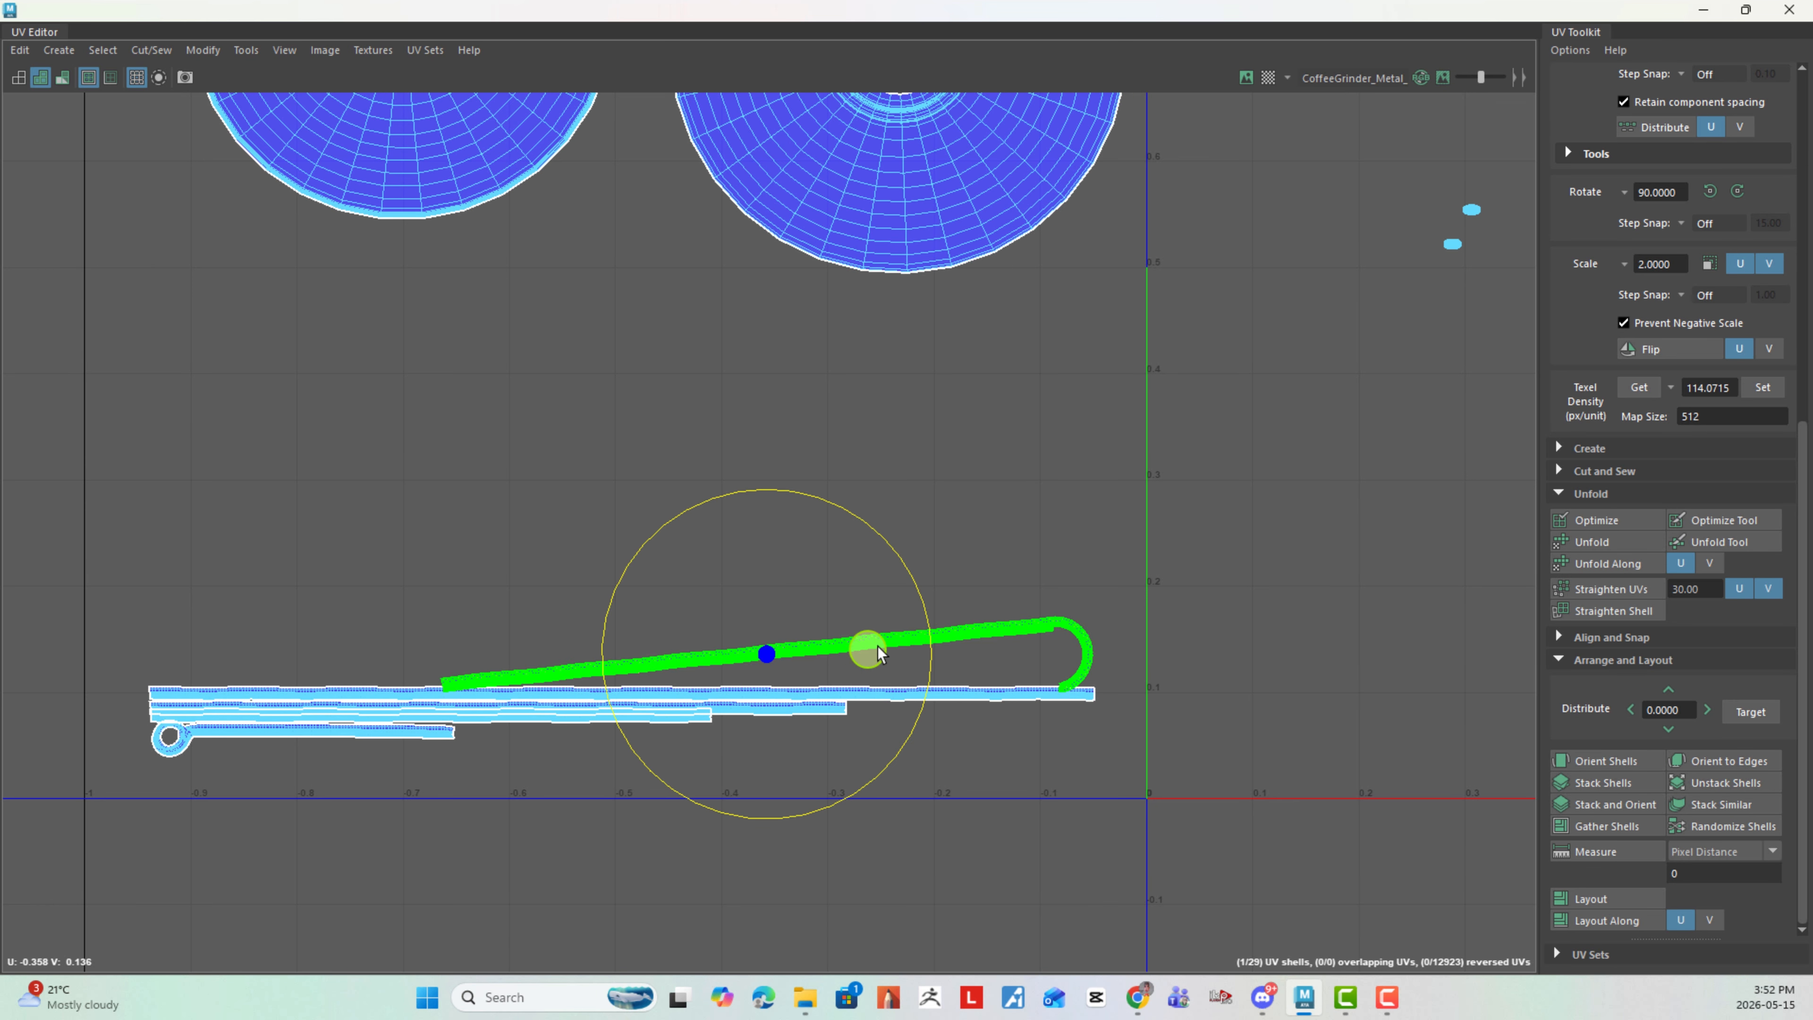
pyautogui.moveTo(862, 648); pyautogui.dragTo(591, 709)
pyautogui.press('w')
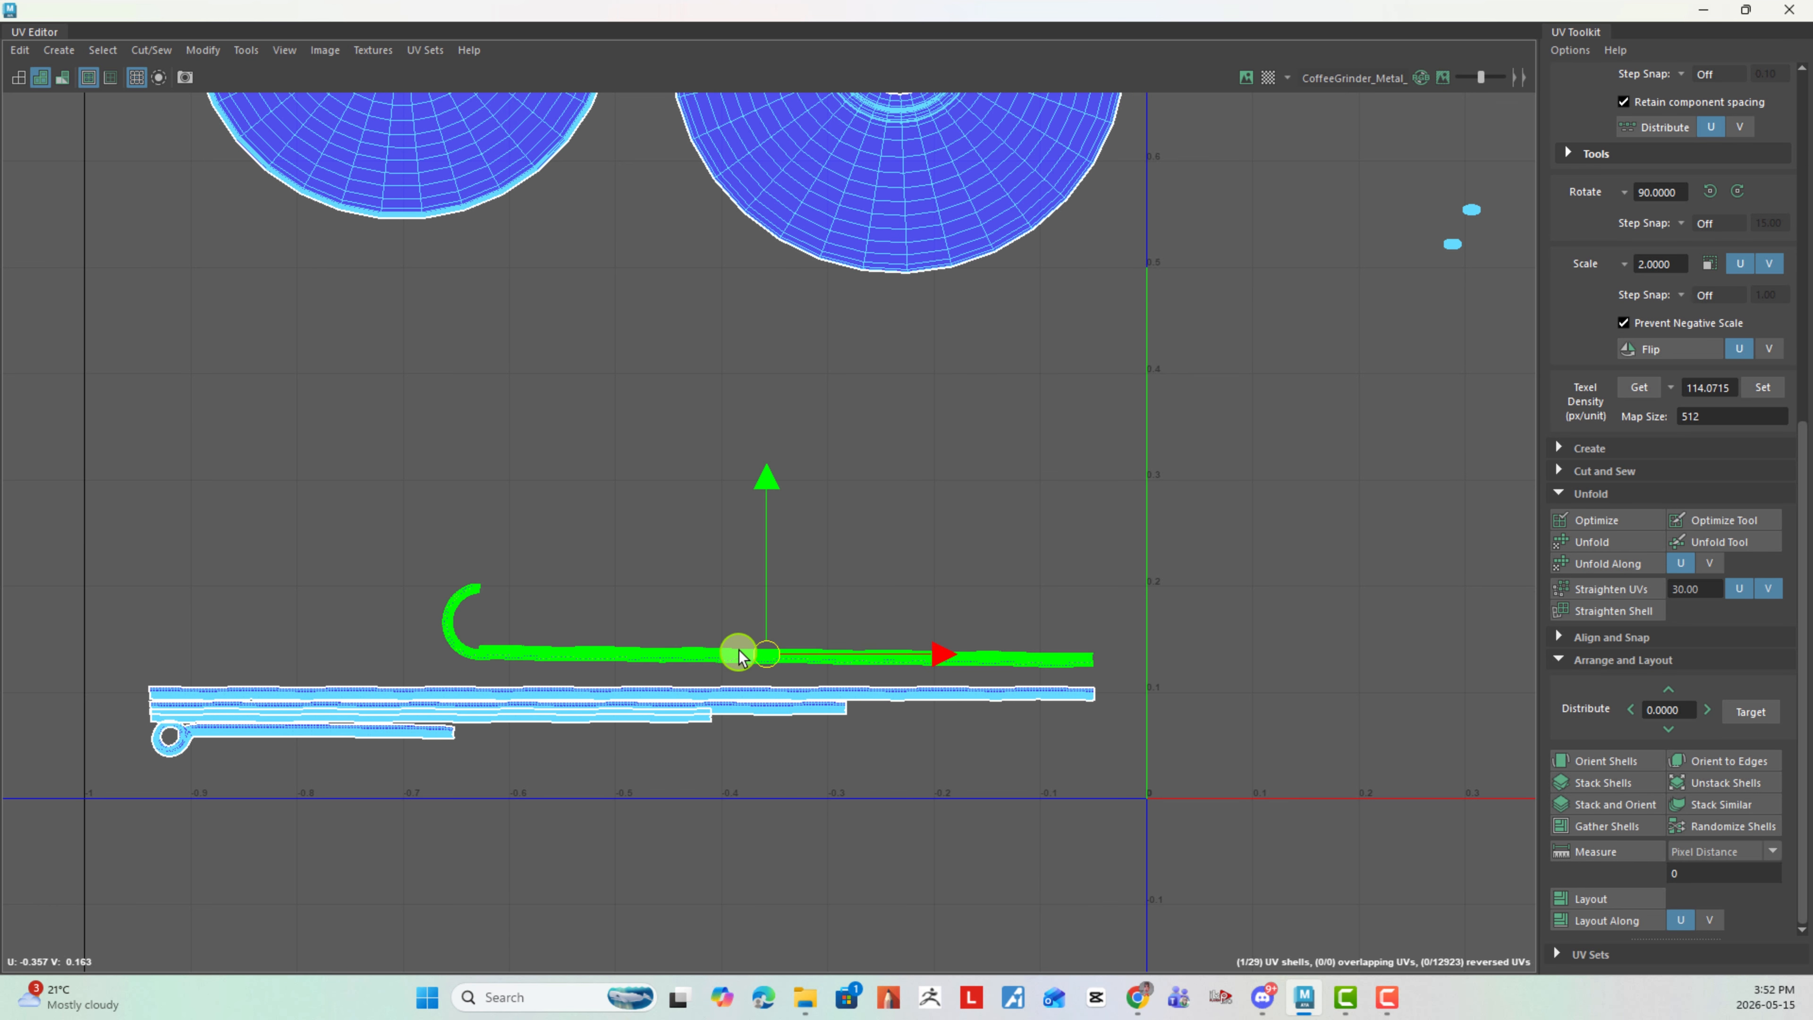
pyautogui.click(924, 773)
# - Move the left circular bowl shell down to sit just above the strips near the tile's left border
pyautogui.keyDown('alt'); pyautogui.moveTo(1078, 766); pyautogui.dragTo(285, 592, button='right'); pyautogui.keyUp('alt')
pyautogui.keyDown('alt'); pyautogui.moveTo(1089, 502); pyautogui.dragTo(721, 525, button='middle'); pyautogui.keyUp('alt')
pyautogui.keyDown('alt'); pyautogui.moveTo(743, 532); pyautogui.dragTo(960, 595, button='right'); pyautogui.keyUp('alt')
pyautogui.keyDown('alt'); pyautogui.moveTo(796, 402); pyautogui.dragTo(461, 459, button='middle'); pyautogui.keyUp('alt')
pyautogui.keyDown('alt'); pyautogui.moveTo(561, 466); pyautogui.dragTo(25, 383, button='right'); pyautogui.keyUp('alt')
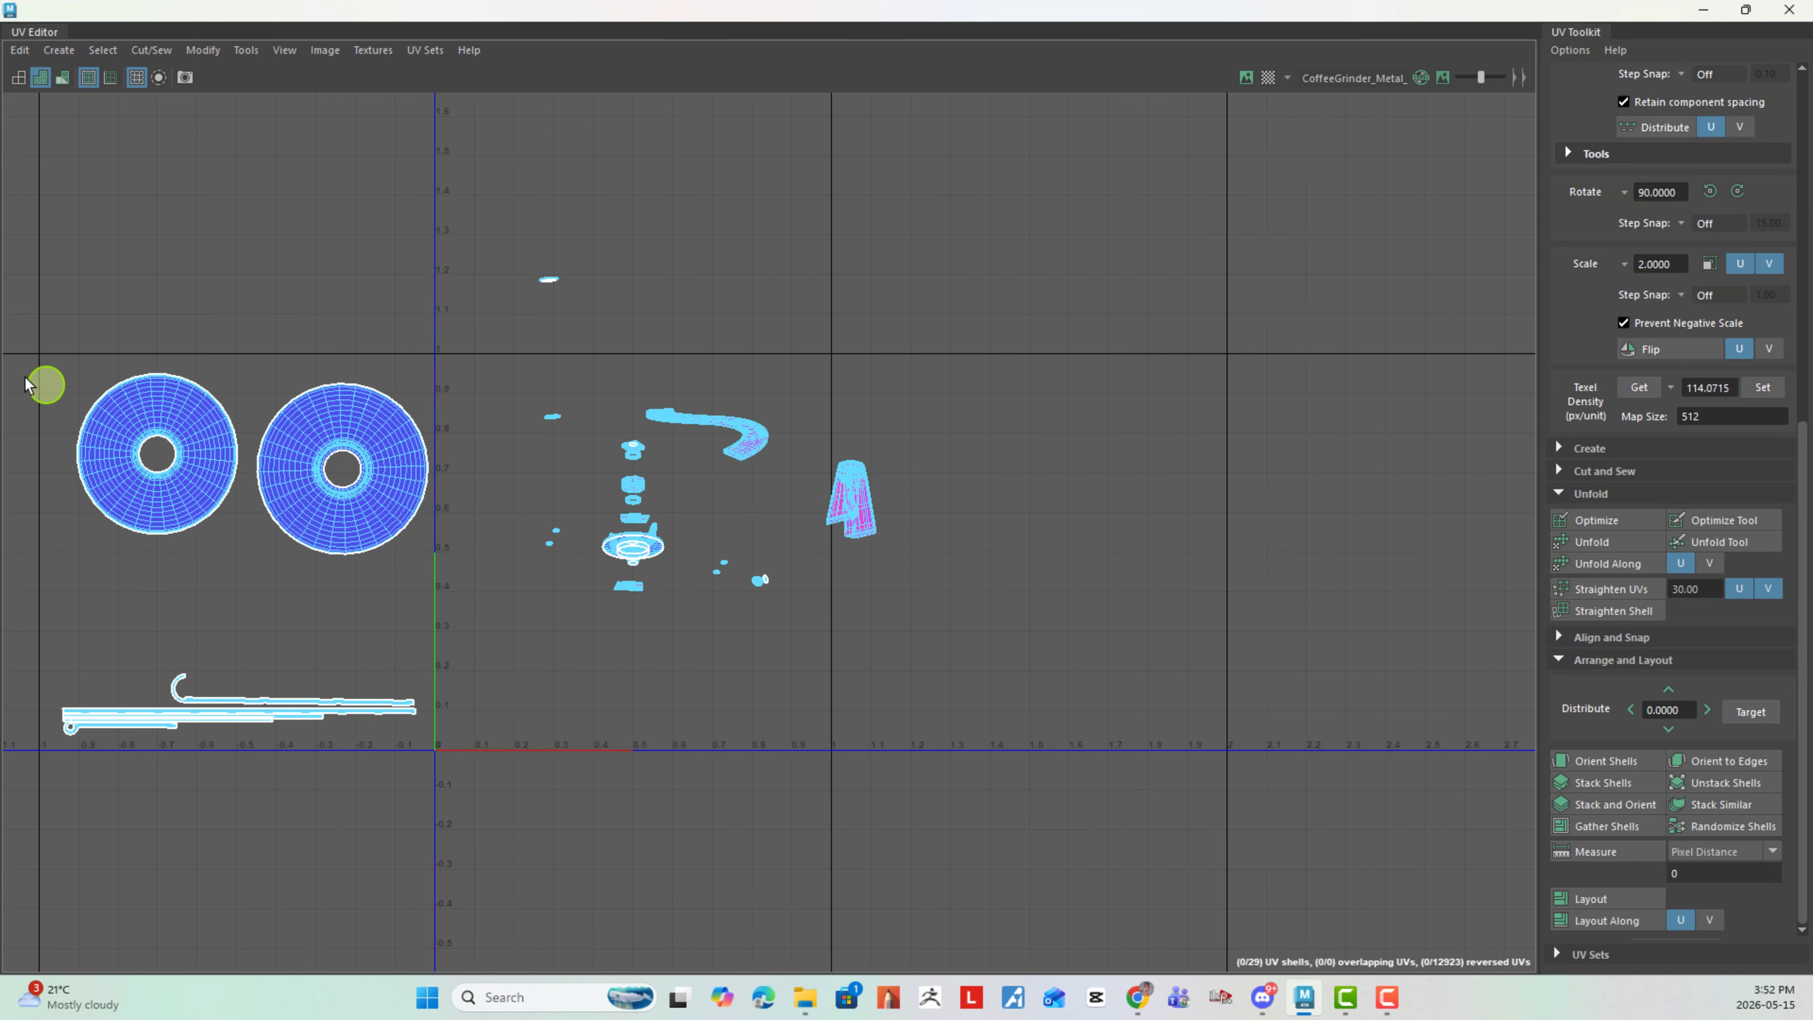
pyautogui.keyDown('alt'); pyautogui.moveTo(193, 437); pyautogui.dragTo(585, 348, button='middle'); pyautogui.keyUp('alt')
pyautogui.keyDown('alt'); pyautogui.moveTo(487, 416); pyautogui.dragTo(621, 354, button='right'); pyautogui.keyUp('alt')
pyautogui.click(554, 303)
pyautogui.click(428, 218)
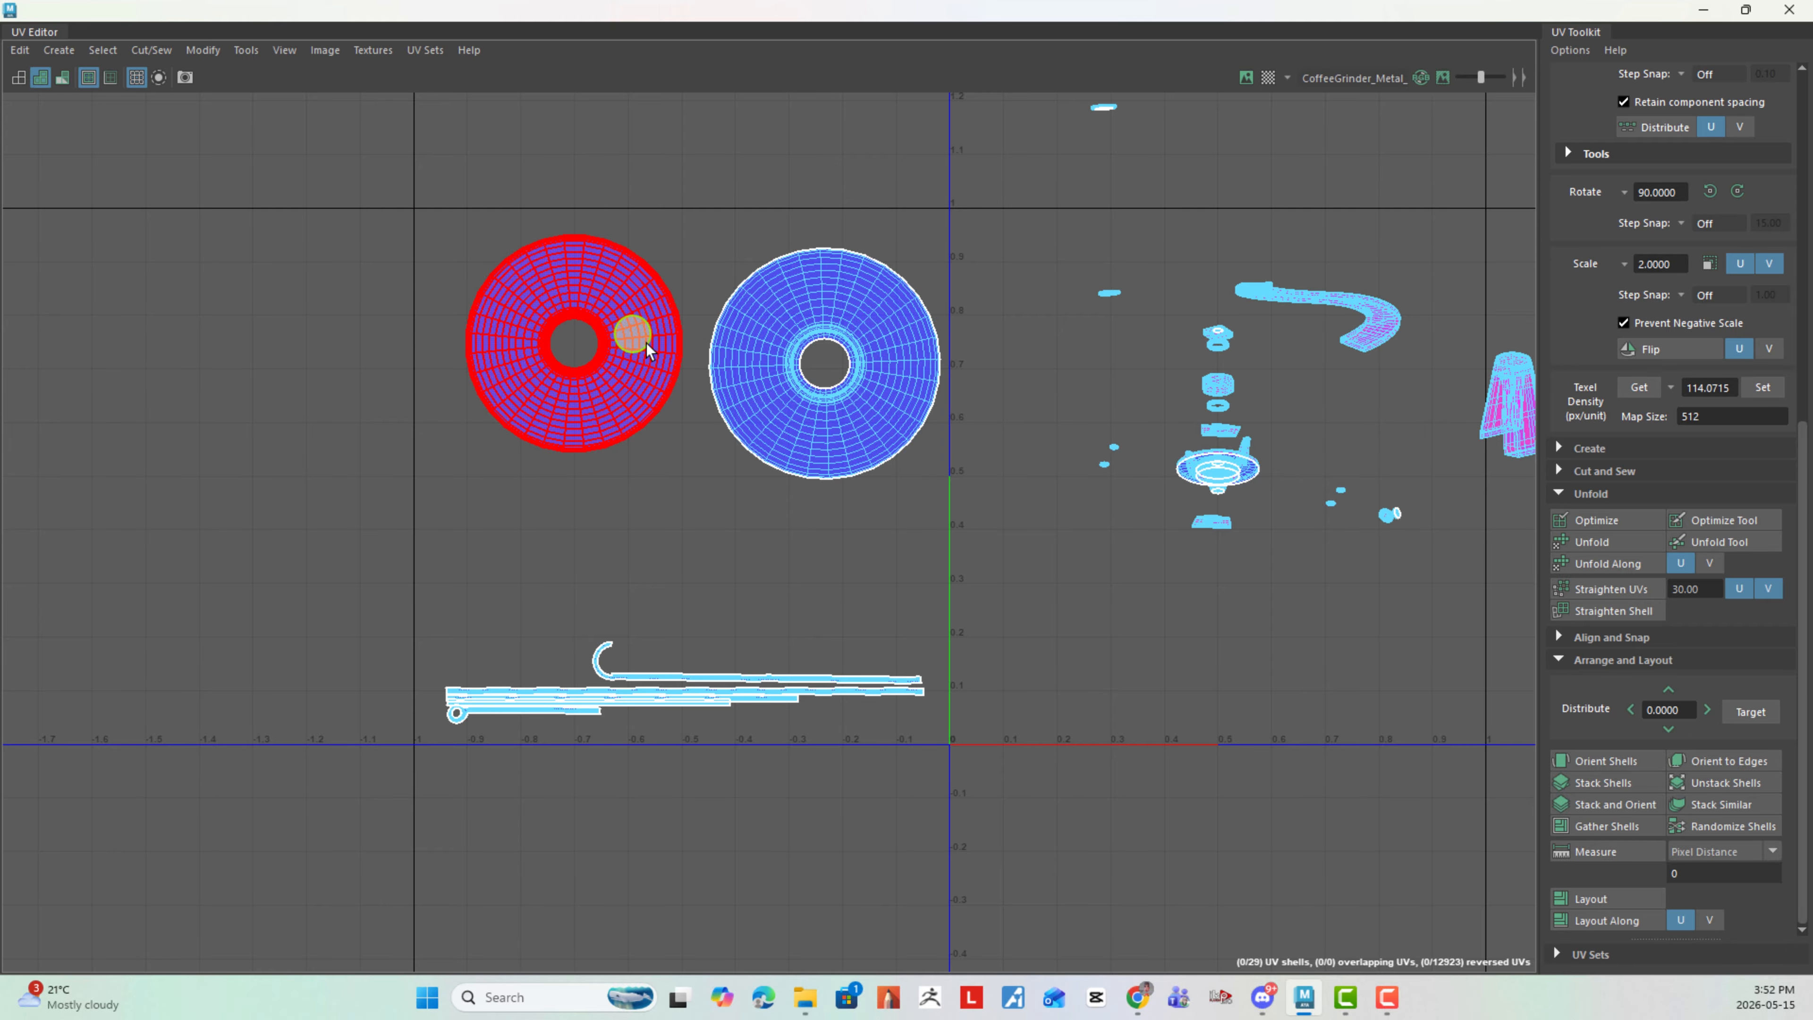
pyautogui.click(620, 378)
pyautogui.keyDown('shift'); pyautogui.moveTo(619, 386); pyautogui.dragTo(472, 592, button='middle'); pyautogui.keyUp('shift')
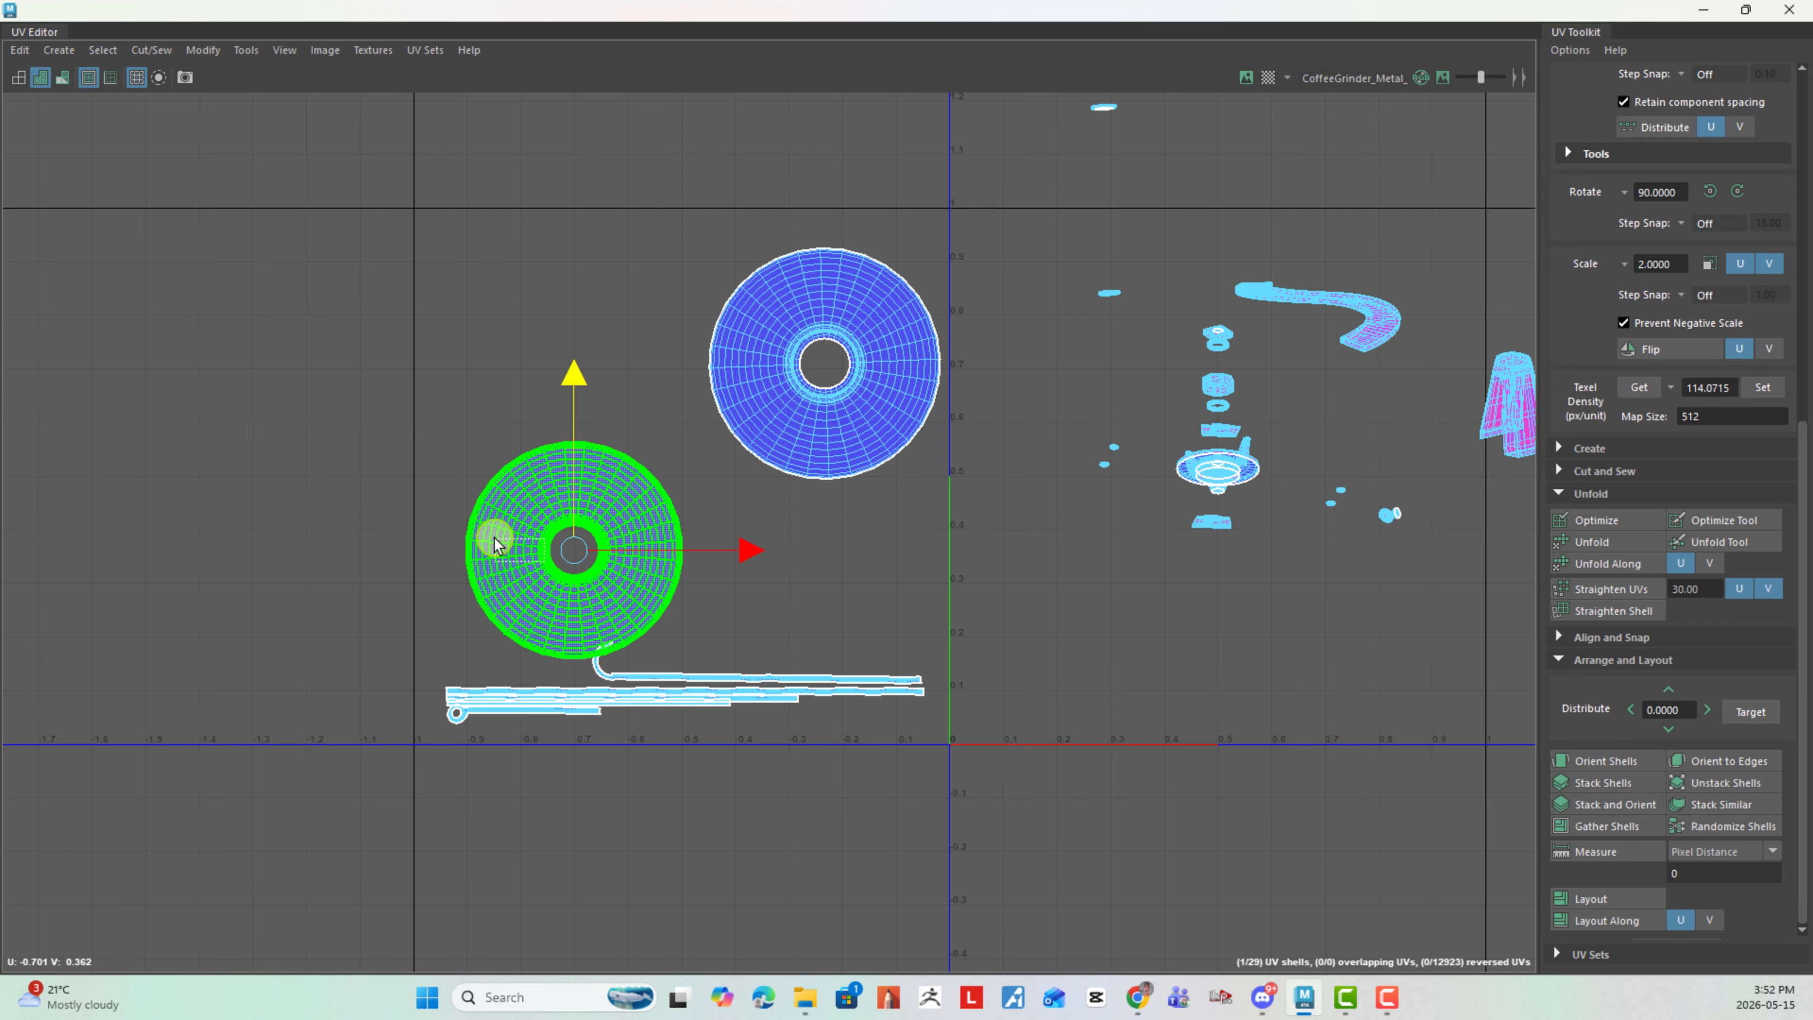
pyautogui.moveTo(494, 537); pyautogui.dragTo(546, 533)
# - Move the right circular bowl shell down beside the left one, just above the hooked strip
pyautogui.click(874, 392)
pyautogui.keyDown('shift'); pyautogui.moveTo(843, 522); pyautogui.dragTo(793, 532, button='middle'); pyautogui.keyUp('shift')
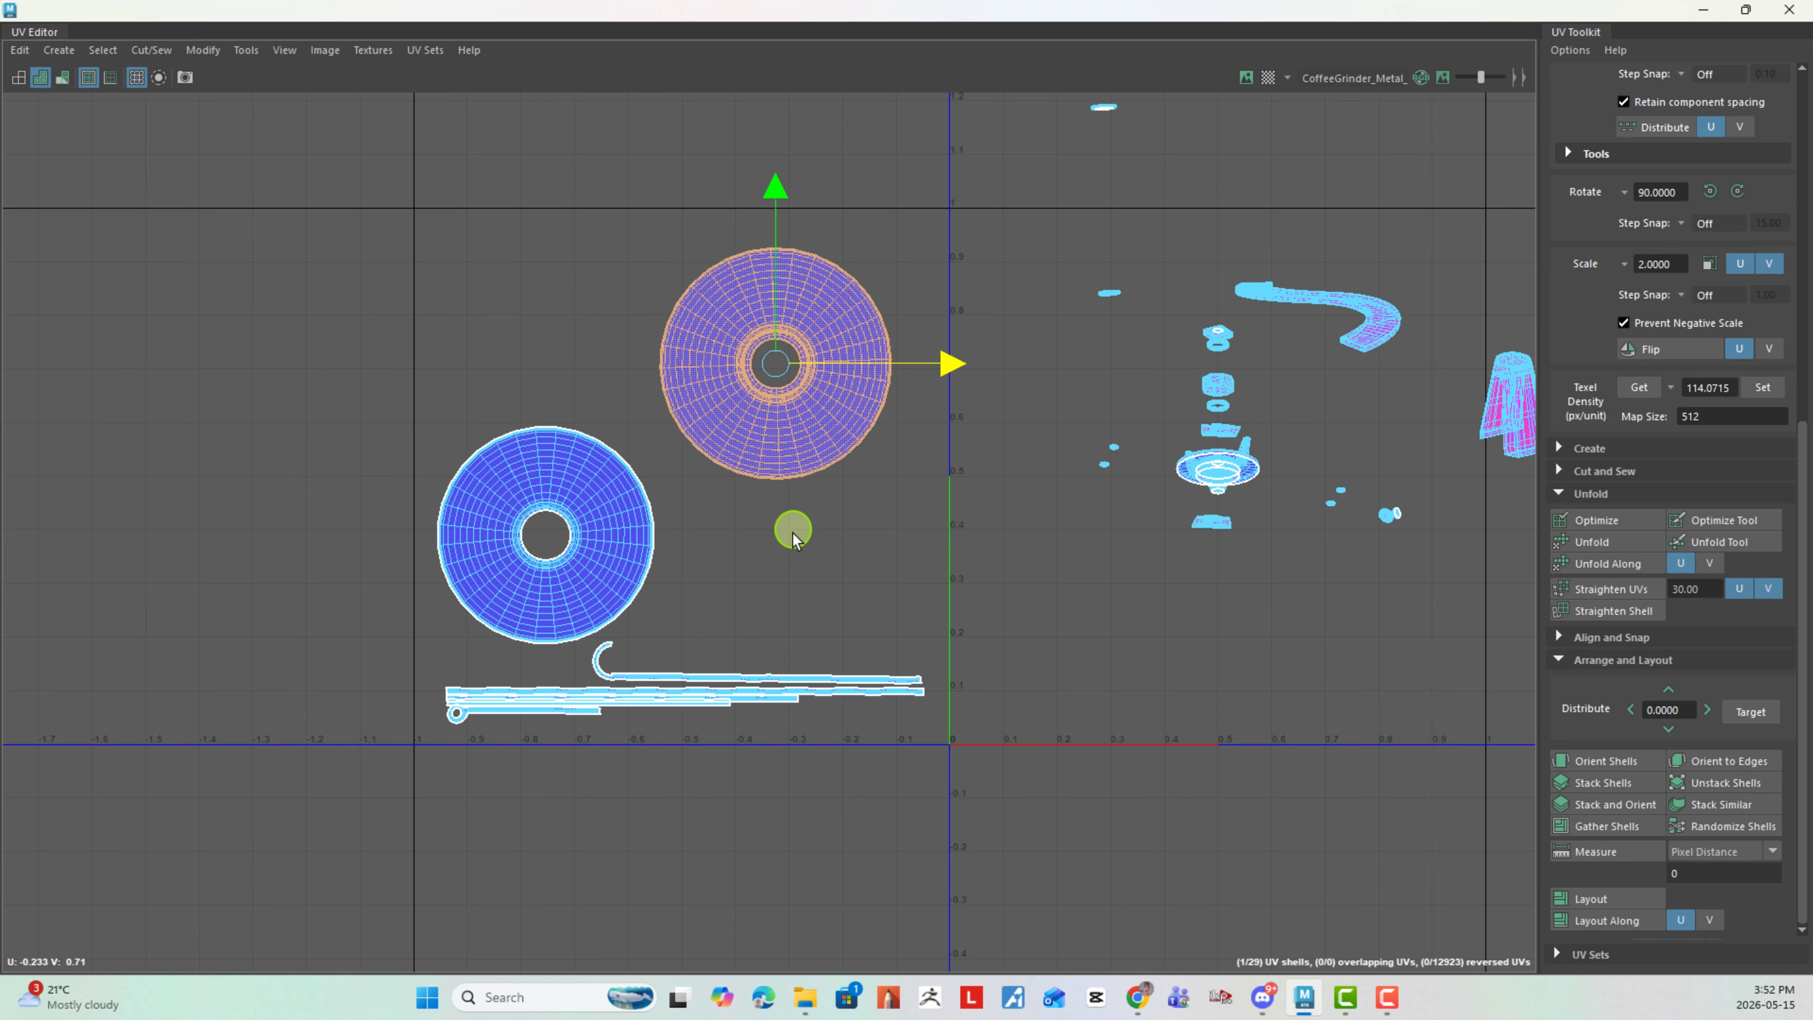
pyautogui.moveTo(784, 368); pyautogui.dragTo(792, 532)
pyautogui.click(976, 464)
# - Pull the wide dish-shaped shell out of the central stack of parts and unfold it into a round shell
pyautogui.keyDown('alt'); pyautogui.moveTo(1071, 477); pyautogui.dragTo(648, 501, button='middle'); pyautogui.keyUp('alt')
pyautogui.scroll(3, 737, 412)
pyautogui.click(917, 580)
pyautogui.moveTo(925, 617); pyautogui.dragTo(723, 756)
pyautogui.click(1615, 541)
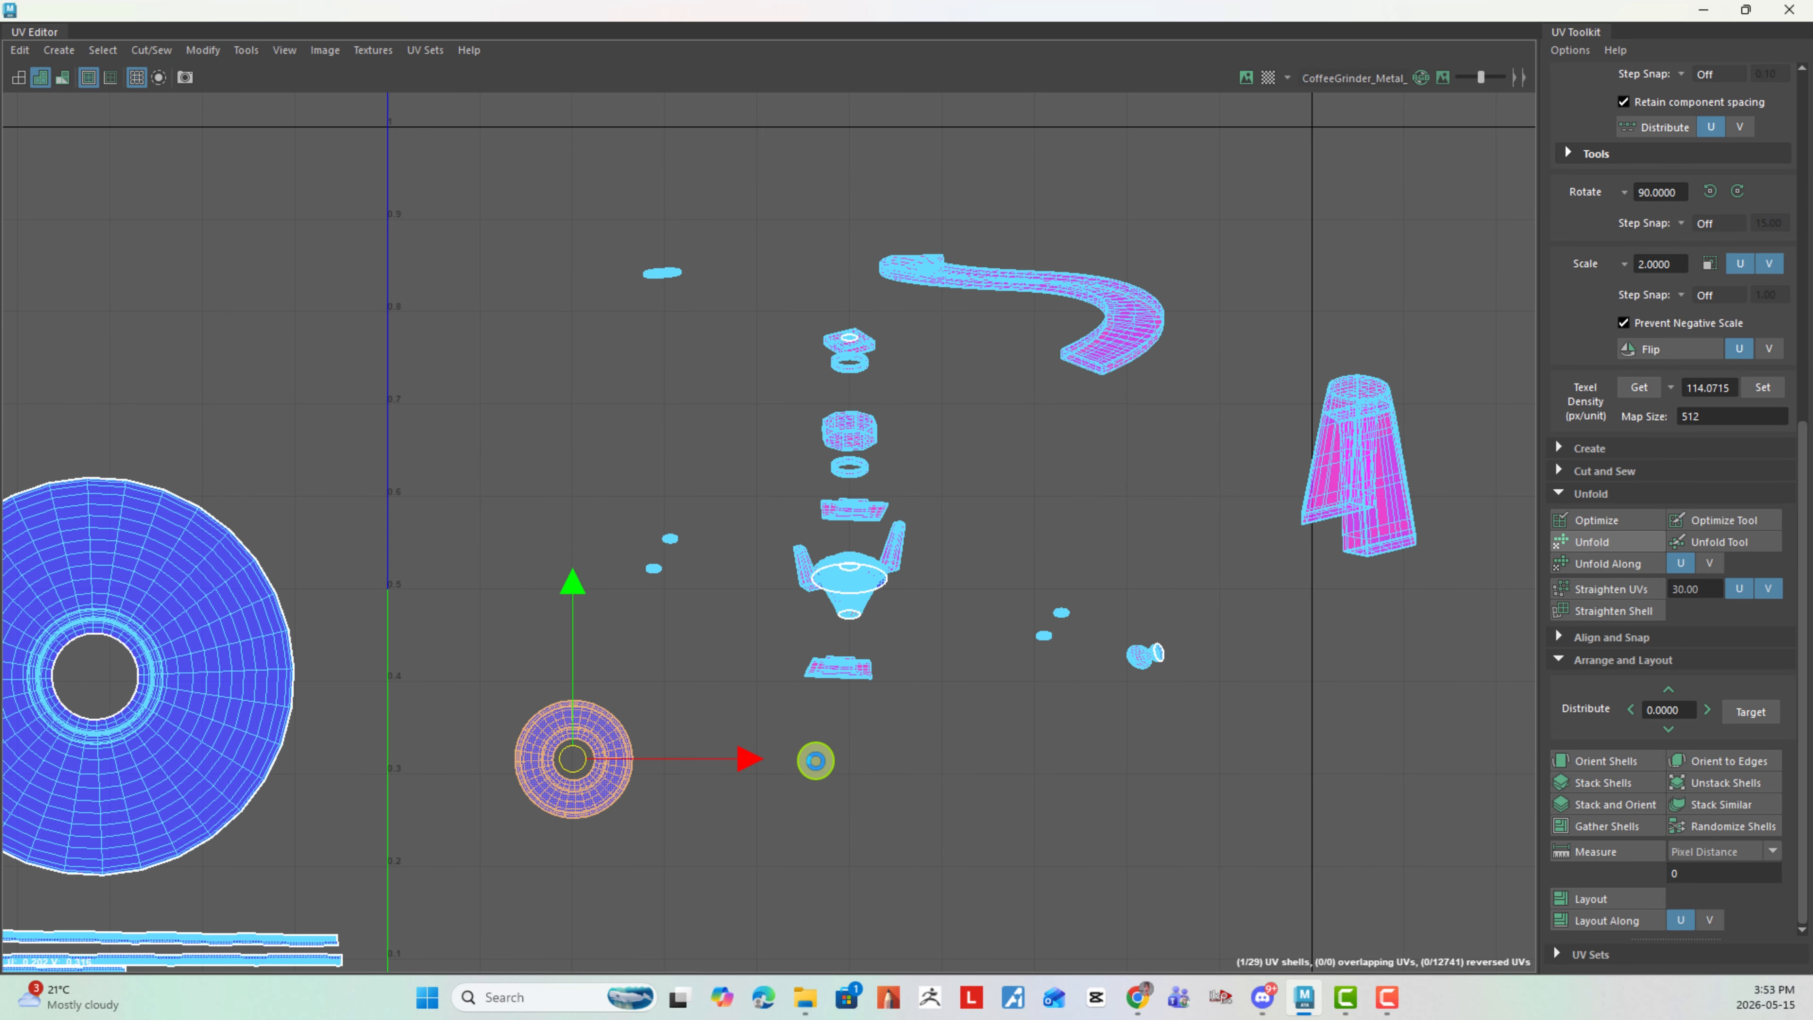
# - Place the unfolded small round dish shell in the left tile, directly above the left circular bowl shell
pyautogui.keyDown('alt'); pyautogui.moveTo(943, 760); pyautogui.dragTo(640, 686, button='right'); pyautogui.keyUp('alt')
pyautogui.keyDown('alt'); pyautogui.moveTo(640, 685); pyautogui.dragTo(1001, 605, button='middle'); pyautogui.keyUp('alt')
pyautogui.moveTo(1037, 685); pyautogui.dragTo(413, 444)
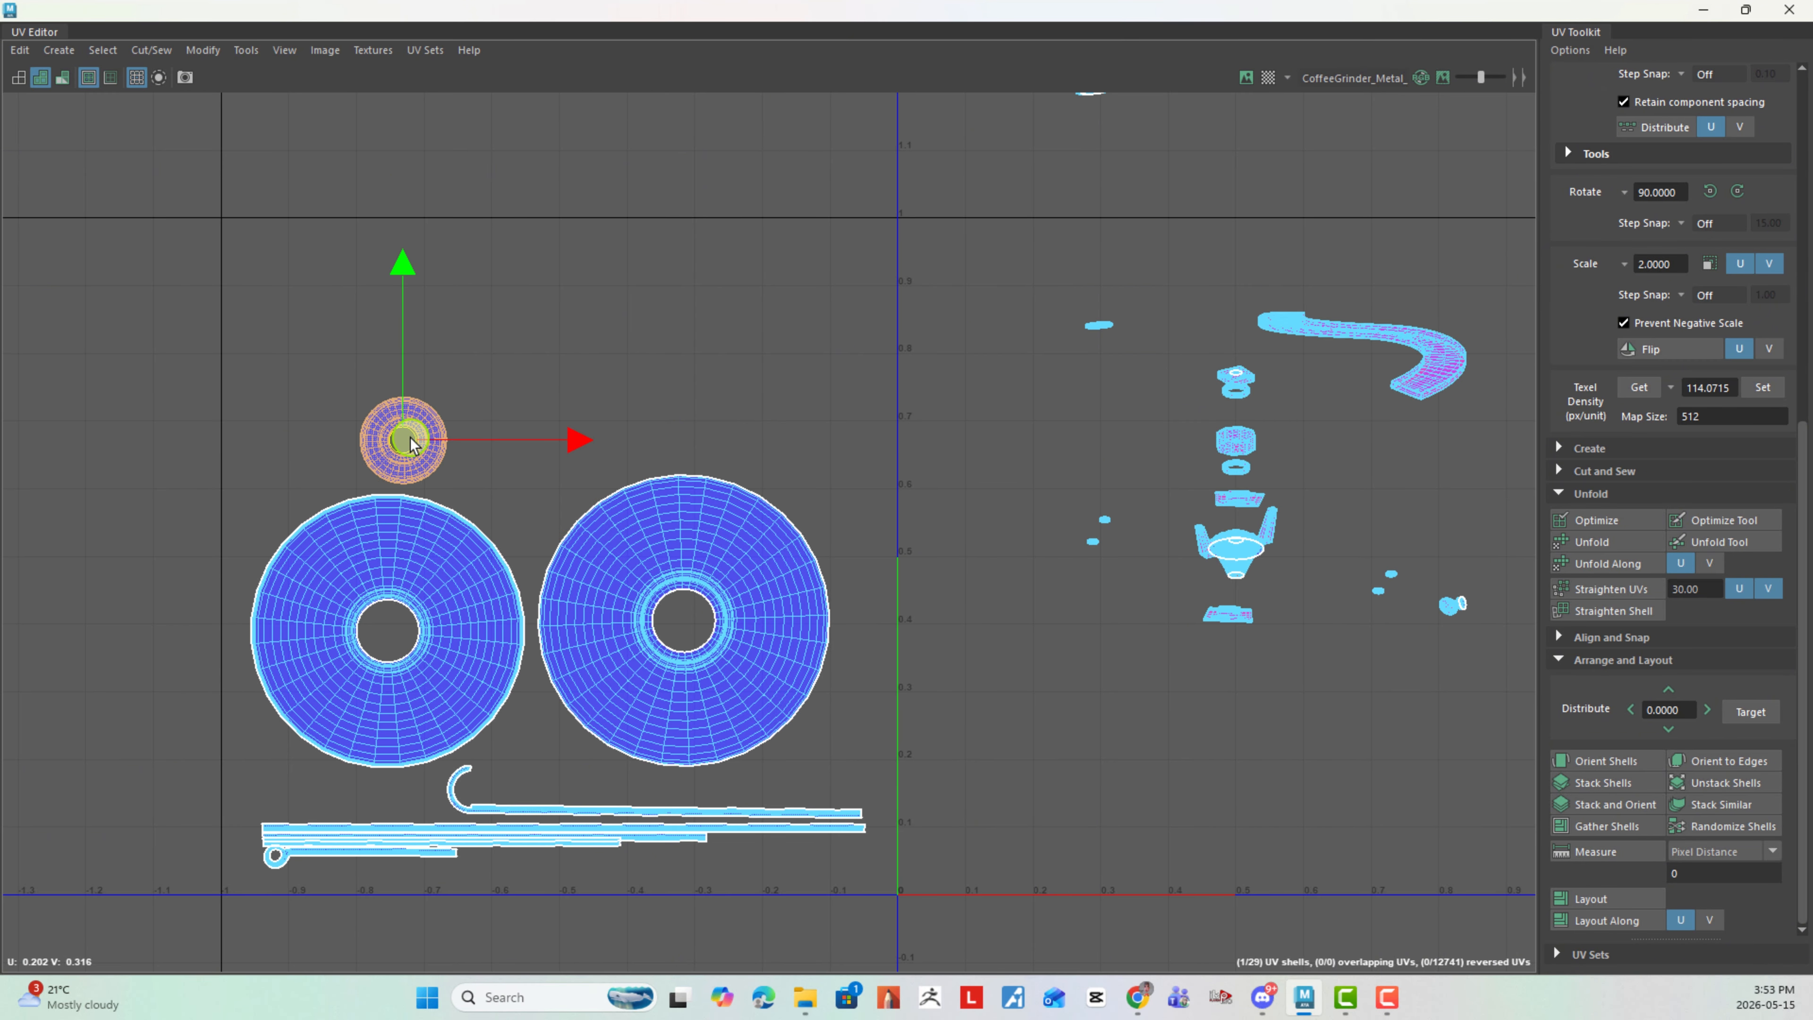
pyautogui.click(1095, 653)
# - Bring the small two-lobed shell over to just right of the U origin and unfold it
pyautogui.keyDown('alt'); pyautogui.moveTo(1113, 597); pyautogui.dragTo(776, 573, button='middle'); pyautogui.keyUp('alt')
pyautogui.keyDown('alt'); pyautogui.moveTo(776, 573); pyautogui.dragTo(1463, 775, button='right'); pyautogui.keyUp('alt')
pyautogui.keyDown('alt'); pyautogui.moveTo(1099, 535); pyautogui.dragTo(458, 451, button='middle'); pyautogui.keyUp('alt')
pyautogui.keyDown('alt'); pyautogui.moveTo(457, 452); pyautogui.dragTo(1456, 823, button='right'); pyautogui.keyUp('alt')
pyautogui.keyDown('alt'); pyautogui.moveTo(833, 626); pyautogui.dragTo(1142, 683, button='right'); pyautogui.keyUp('alt')
pyautogui.click(976, 627)
pyautogui.keyDown('alt'); pyautogui.moveTo(1328, 762); pyautogui.dragTo(898, 615, button='right'); pyautogui.keyUp('alt')
pyautogui.moveTo(1115, 677); pyautogui.dragTo(78, 532)
pyautogui.keyDown('alt'); pyautogui.moveTo(283, 546); pyautogui.dragTo(939, 551, button='middle'); pyautogui.keyUp('alt')
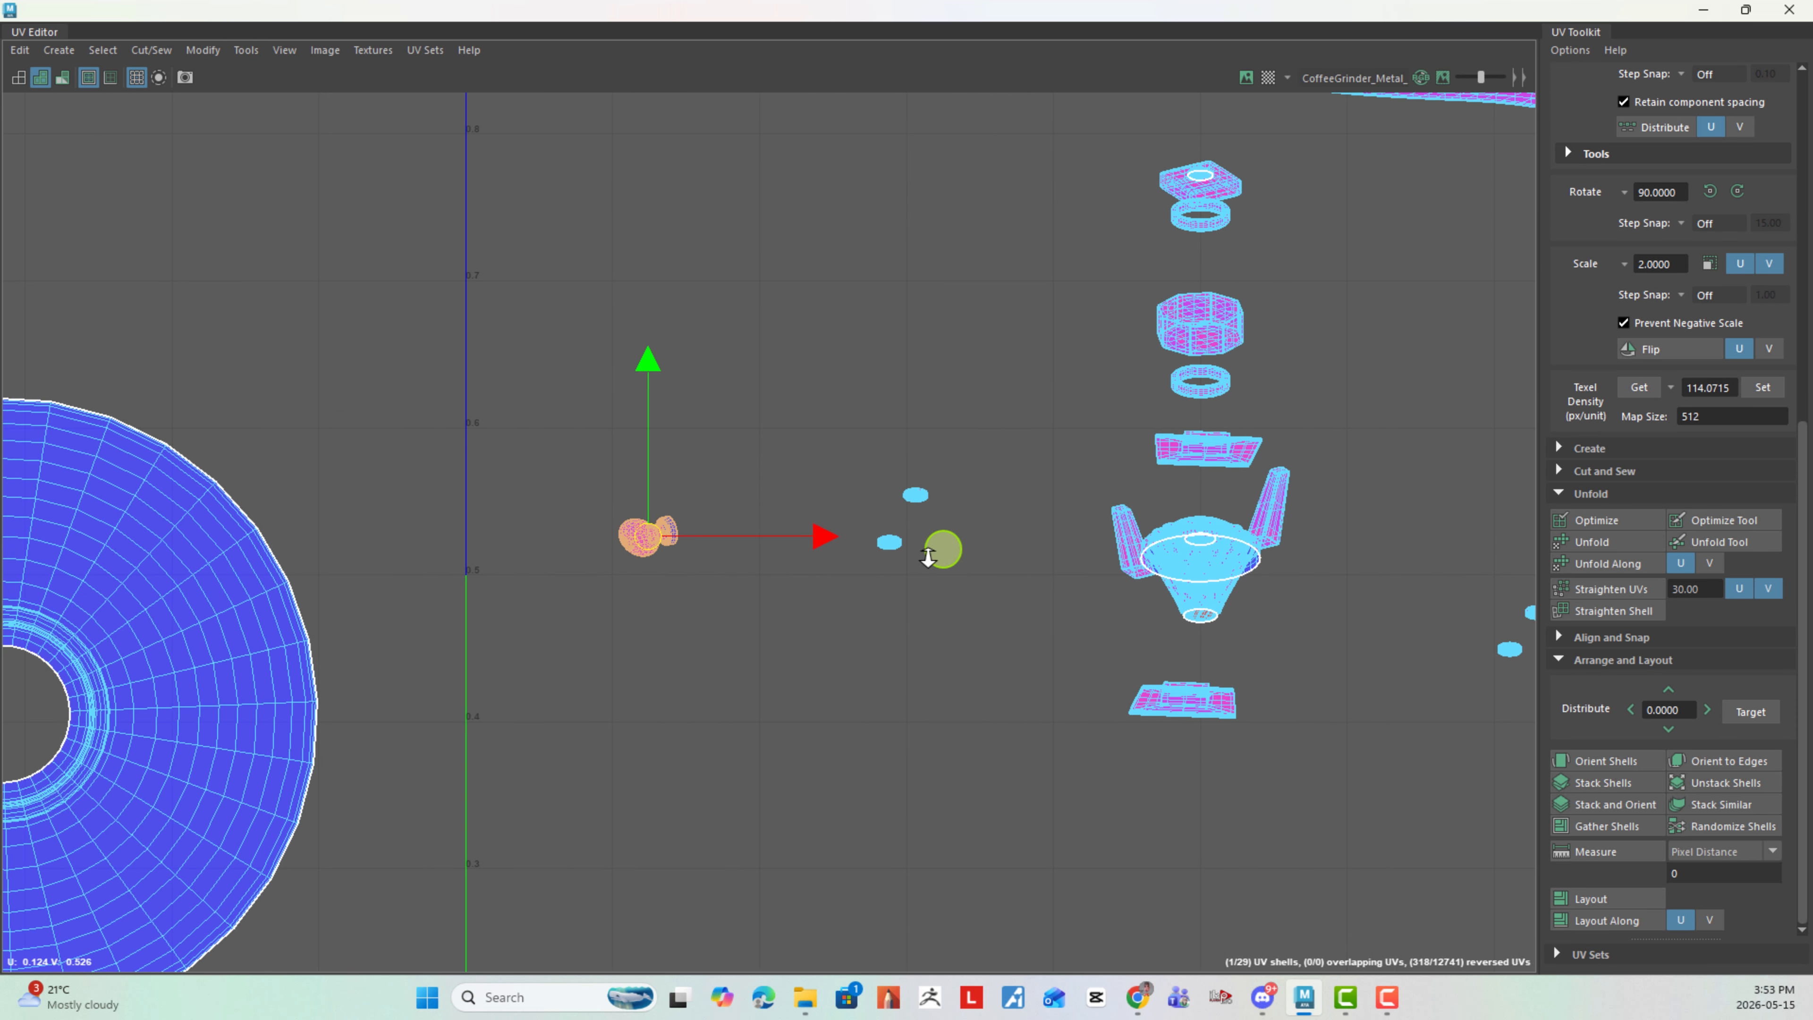
pyautogui.keyDown('alt'); pyautogui.moveTo(939, 551); pyautogui.dragTo(782, 584, button='right'); pyautogui.keyUp('alt')
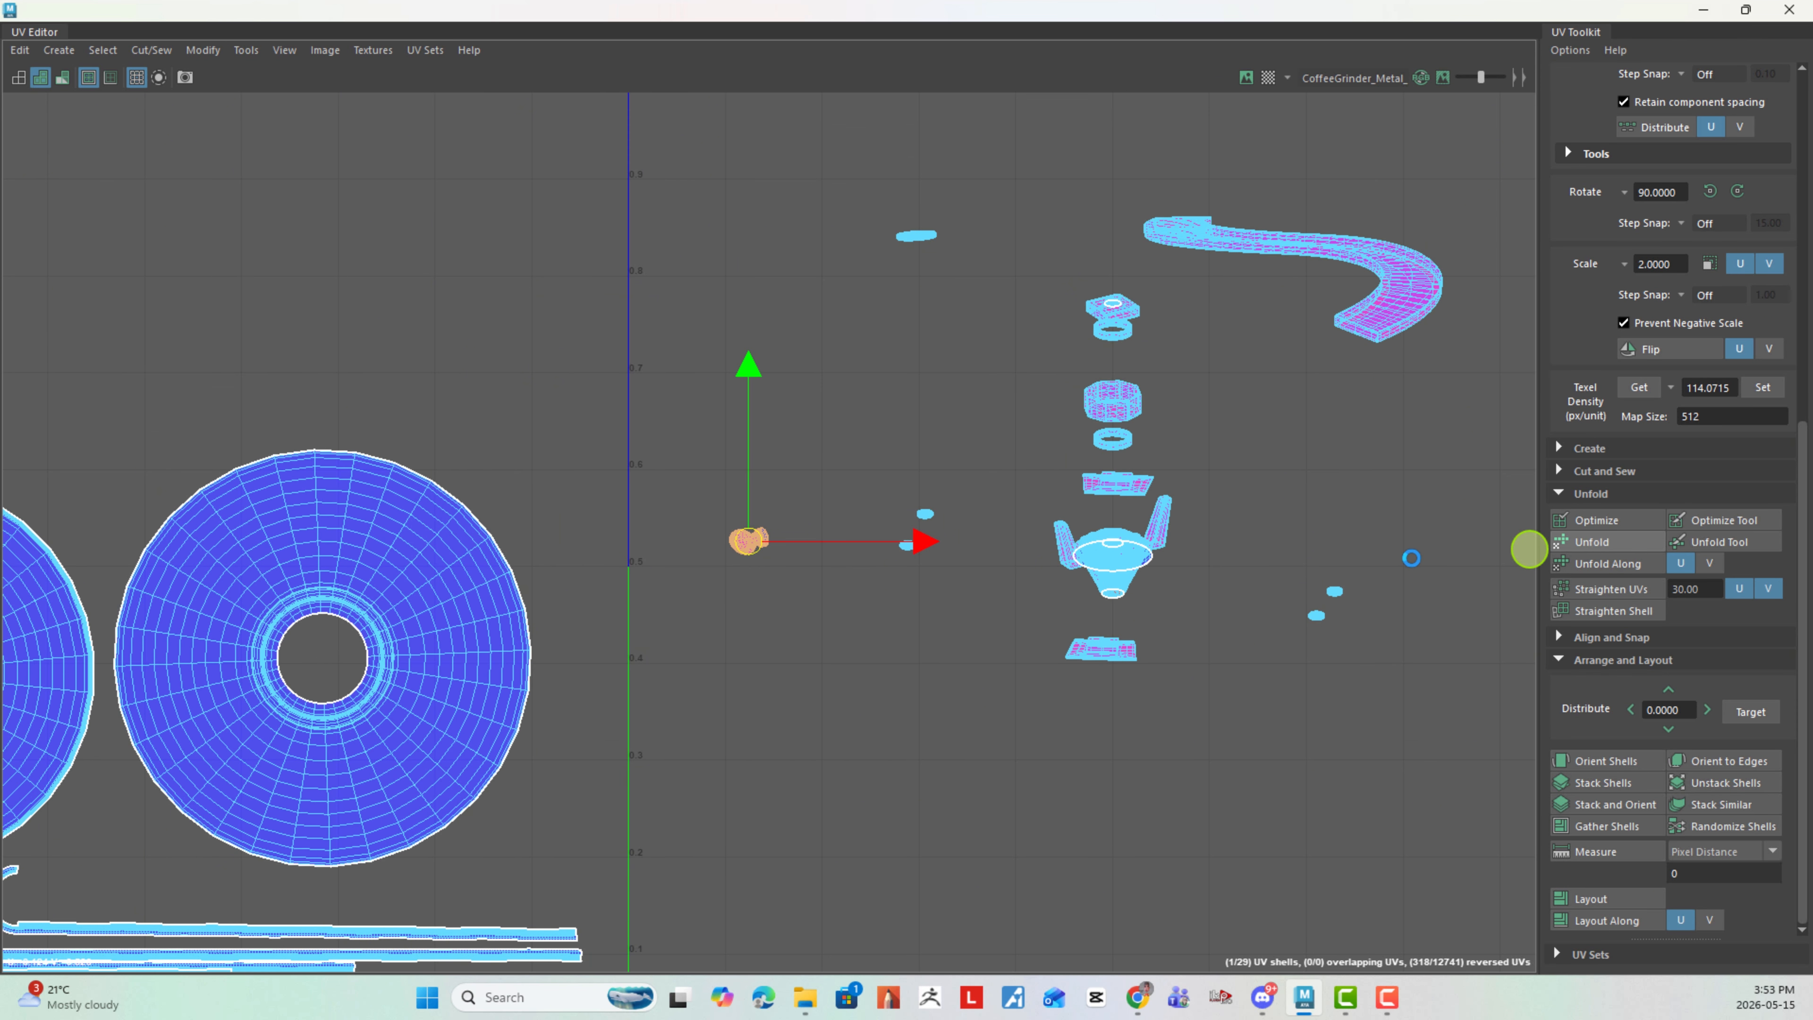
# - Move the newly unfolded small round shell into the left tile, above the right circular bowl shell
pyautogui.moveTo(776, 543); pyautogui.dragTo(389, 391)
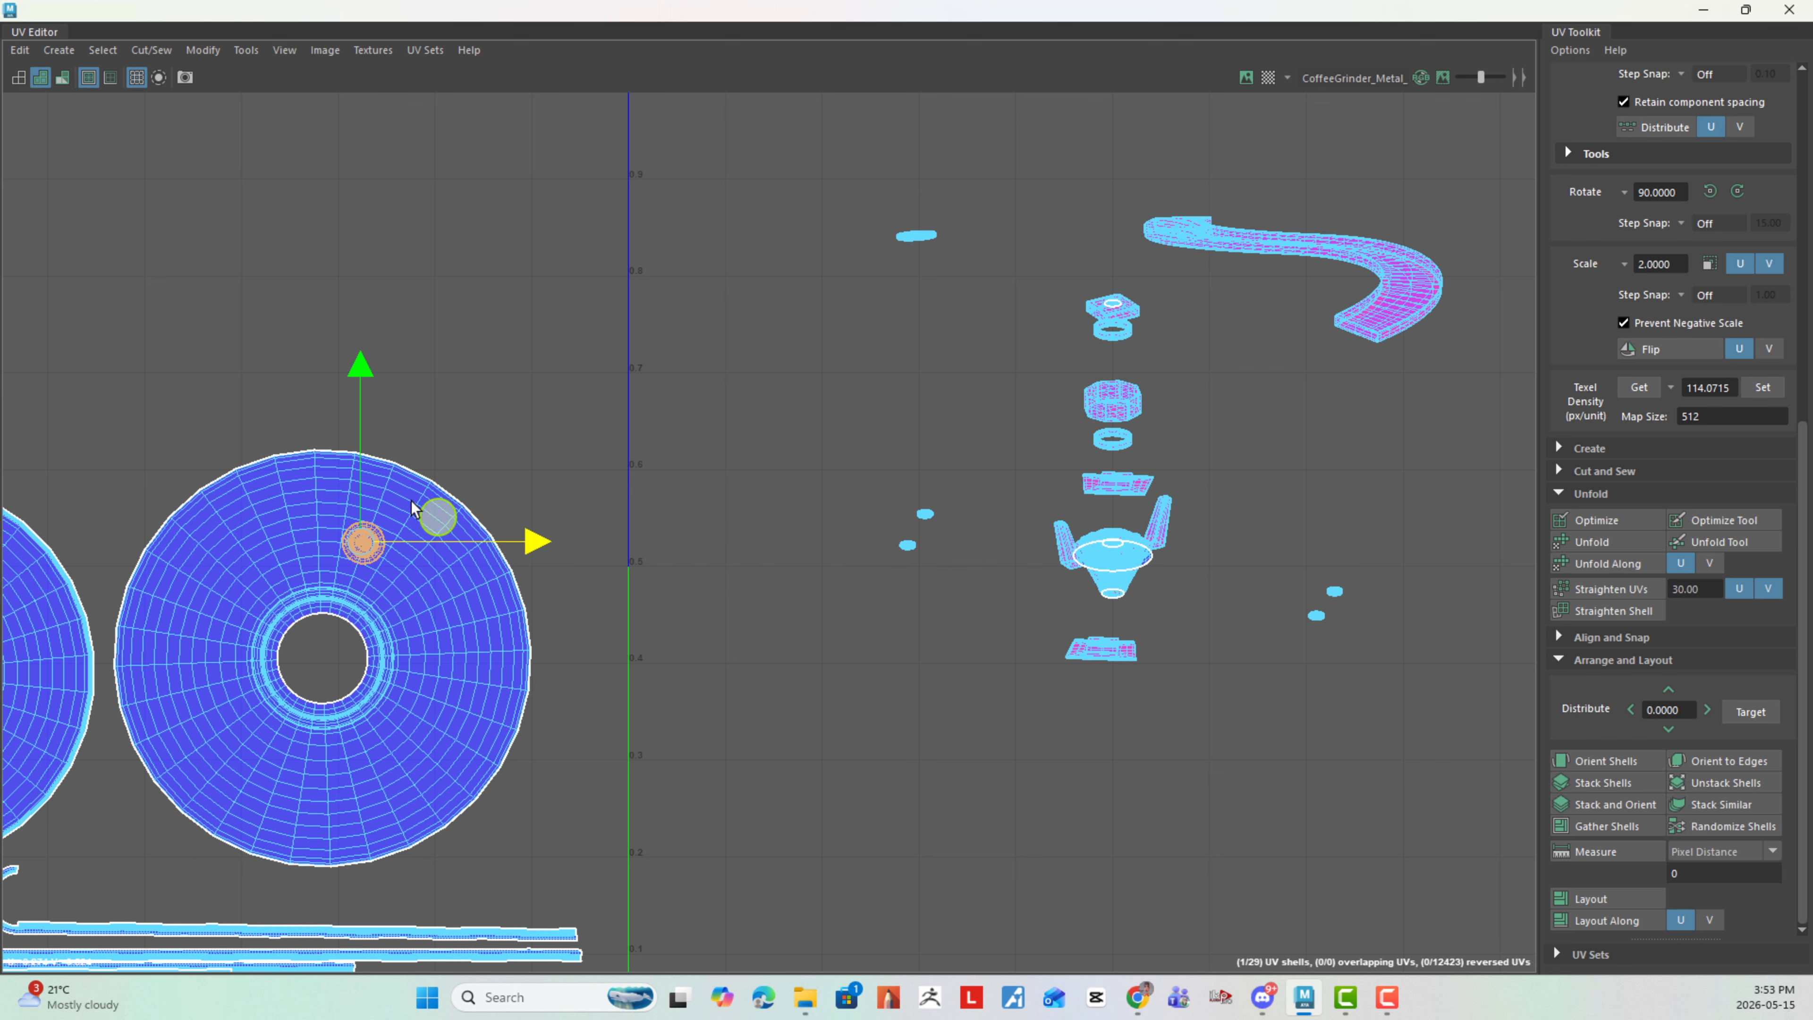
pyautogui.moveTo(360, 541); pyautogui.dragTo(332, 323)
pyautogui.keyDown('alt'); pyautogui.moveTo(886, 657); pyautogui.dragTo(641, 725, button='middle'); pyautogui.keyUp('alt')
# - Bring the flat disc shell above the V 1 line down beside the other flat disc shell, left of the curved handle
pyautogui.keyDown('alt'); pyautogui.moveTo(641, 724); pyautogui.dragTo(492, 579, button='right'); pyautogui.keyUp('alt')
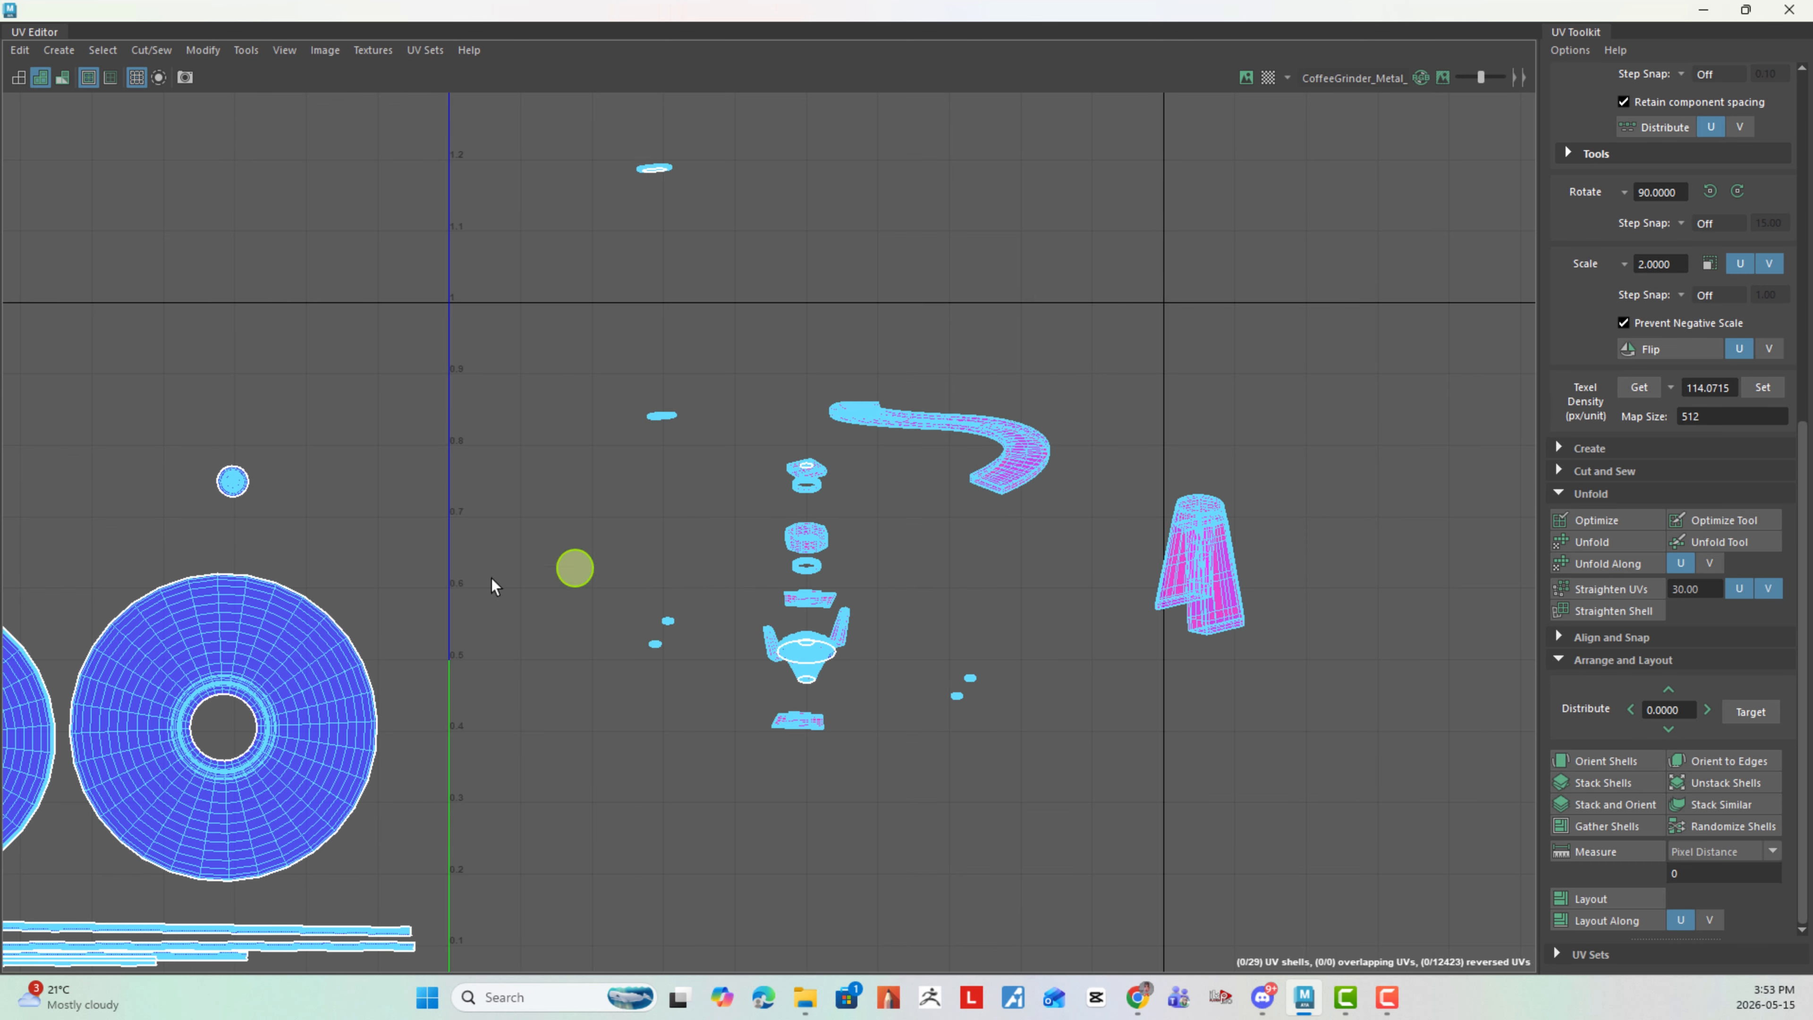
pyautogui.keyDown('alt'); pyautogui.moveTo(558, 521); pyautogui.dragTo(680, 360, button='right'); pyautogui.keyUp('alt')
pyautogui.keyDown('alt'); pyautogui.moveTo(681, 361); pyautogui.dragTo(603, 734, button='middle'); pyautogui.keyUp('alt')
pyautogui.keyDown('alt'); pyautogui.moveTo(688, 458); pyautogui.dragTo(685, 677, button='middle'); pyautogui.keyUp('alt')
pyautogui.click(667, 443)
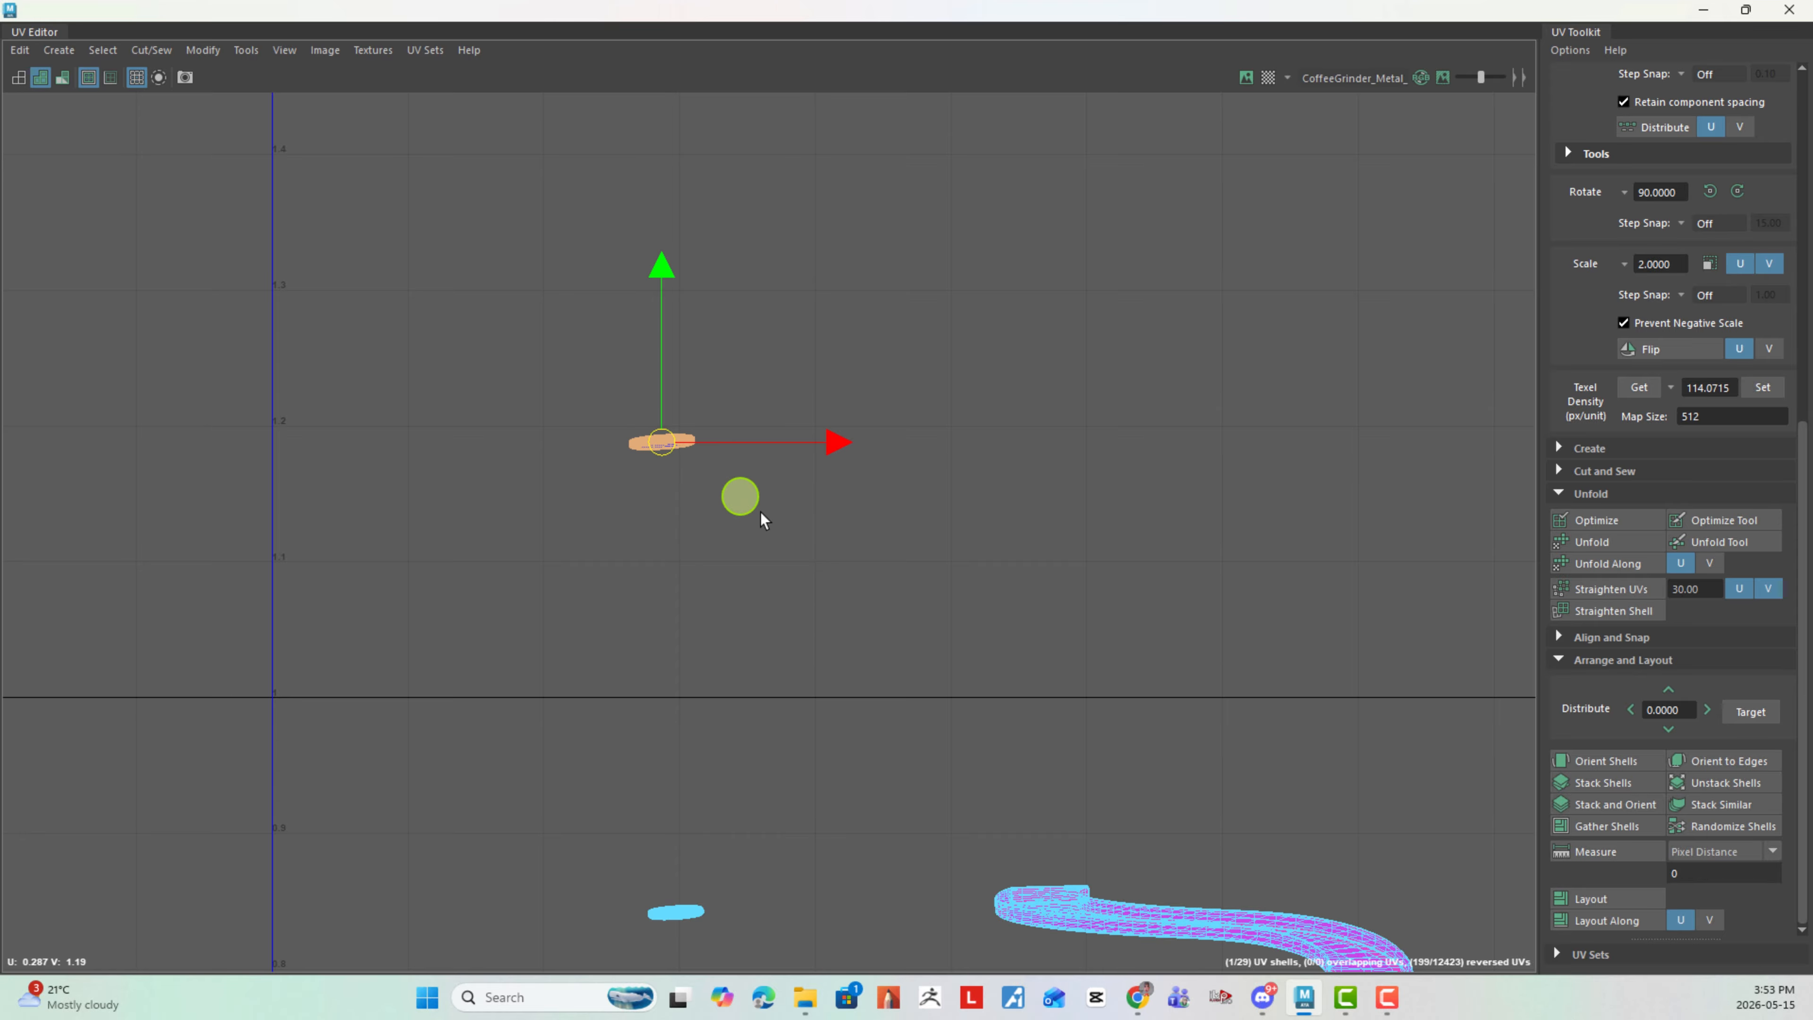
pyautogui.keyDown('alt'); pyautogui.moveTo(882, 597); pyautogui.dragTo(760, 521, button='right'); pyautogui.keyUp('alt')
pyautogui.moveTo(721, 489); pyautogui.dragTo(669, 810)
pyautogui.keyDown('alt'); pyautogui.moveTo(803, 747); pyautogui.dragTo(834, 514, button='middle'); pyautogui.keyUp('alt')
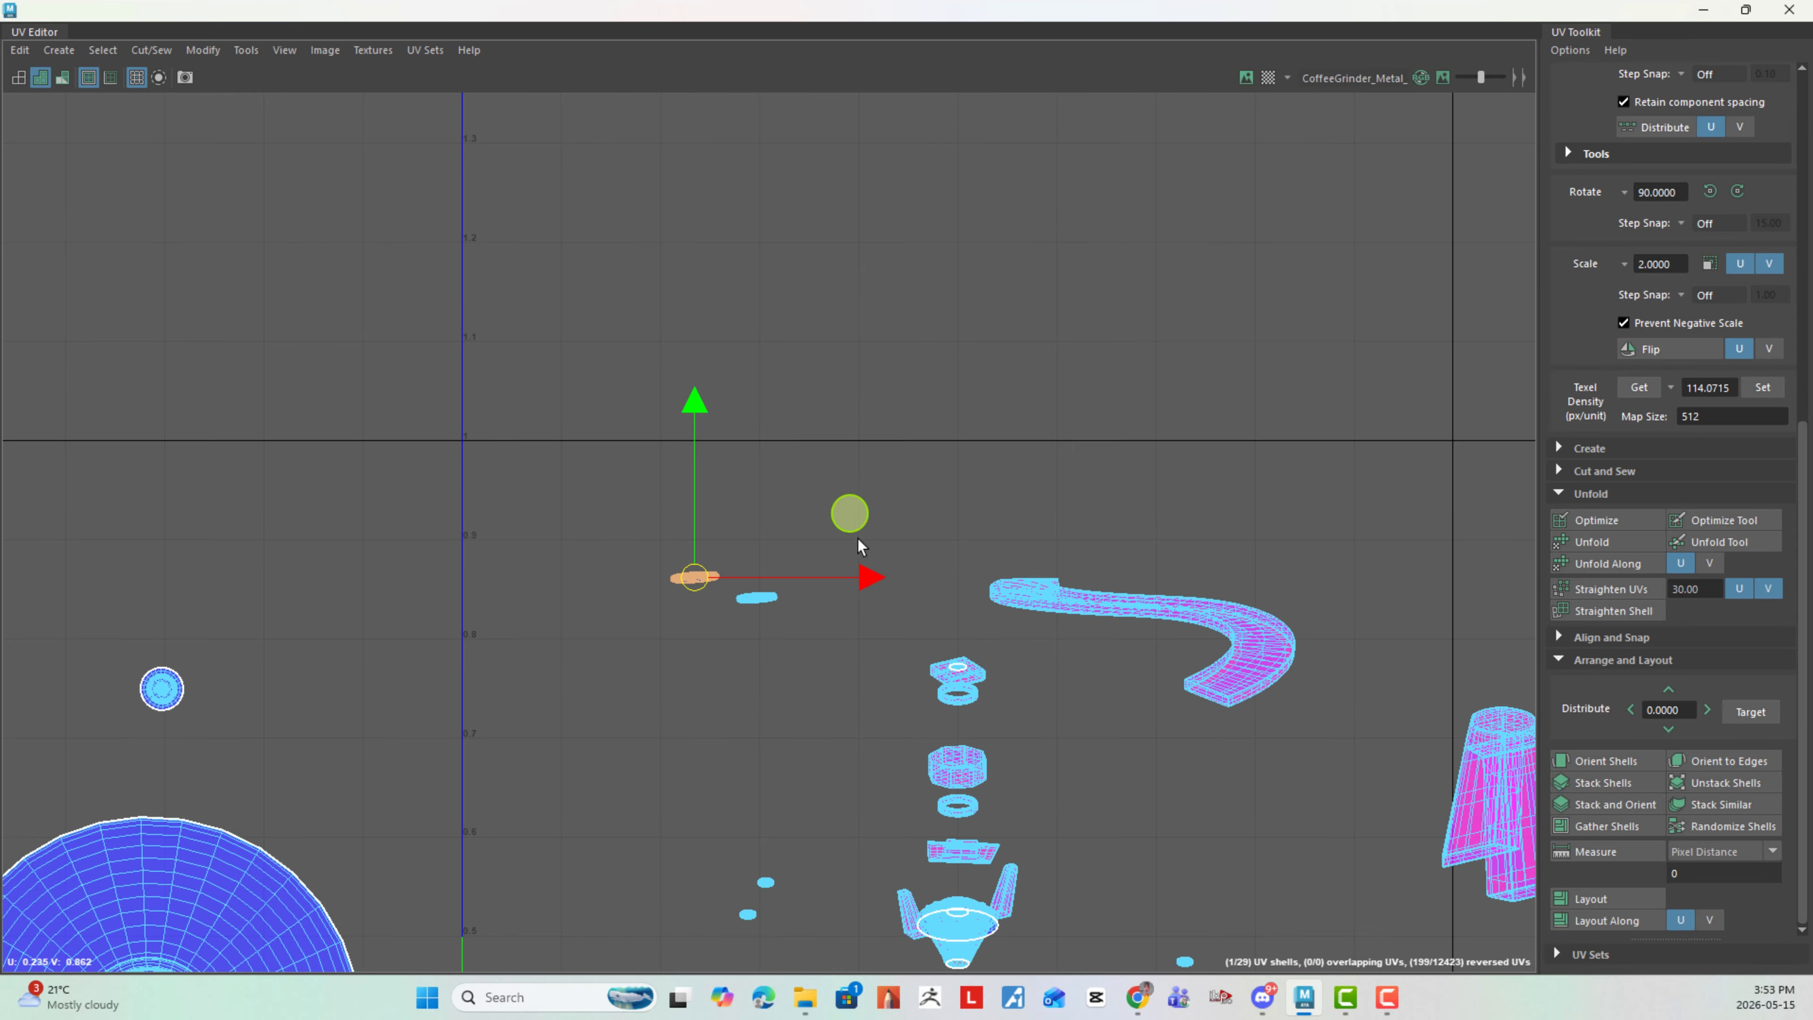
# - Unfold the repositioned flat disc shell and place it in the left tile, beside the small round shell above the right bowl
pyautogui.keyDown('alt'); pyautogui.moveTo(832, 586); pyautogui.dragTo(1199, 750, button='right'); pyautogui.keyUp('alt')
pyautogui.keyDown('alt'); pyautogui.moveTo(662, 561); pyautogui.dragTo(1255, 884, button='right'); pyautogui.keyUp('alt')
pyautogui.click(993, 725)
pyautogui.click(476, 537)
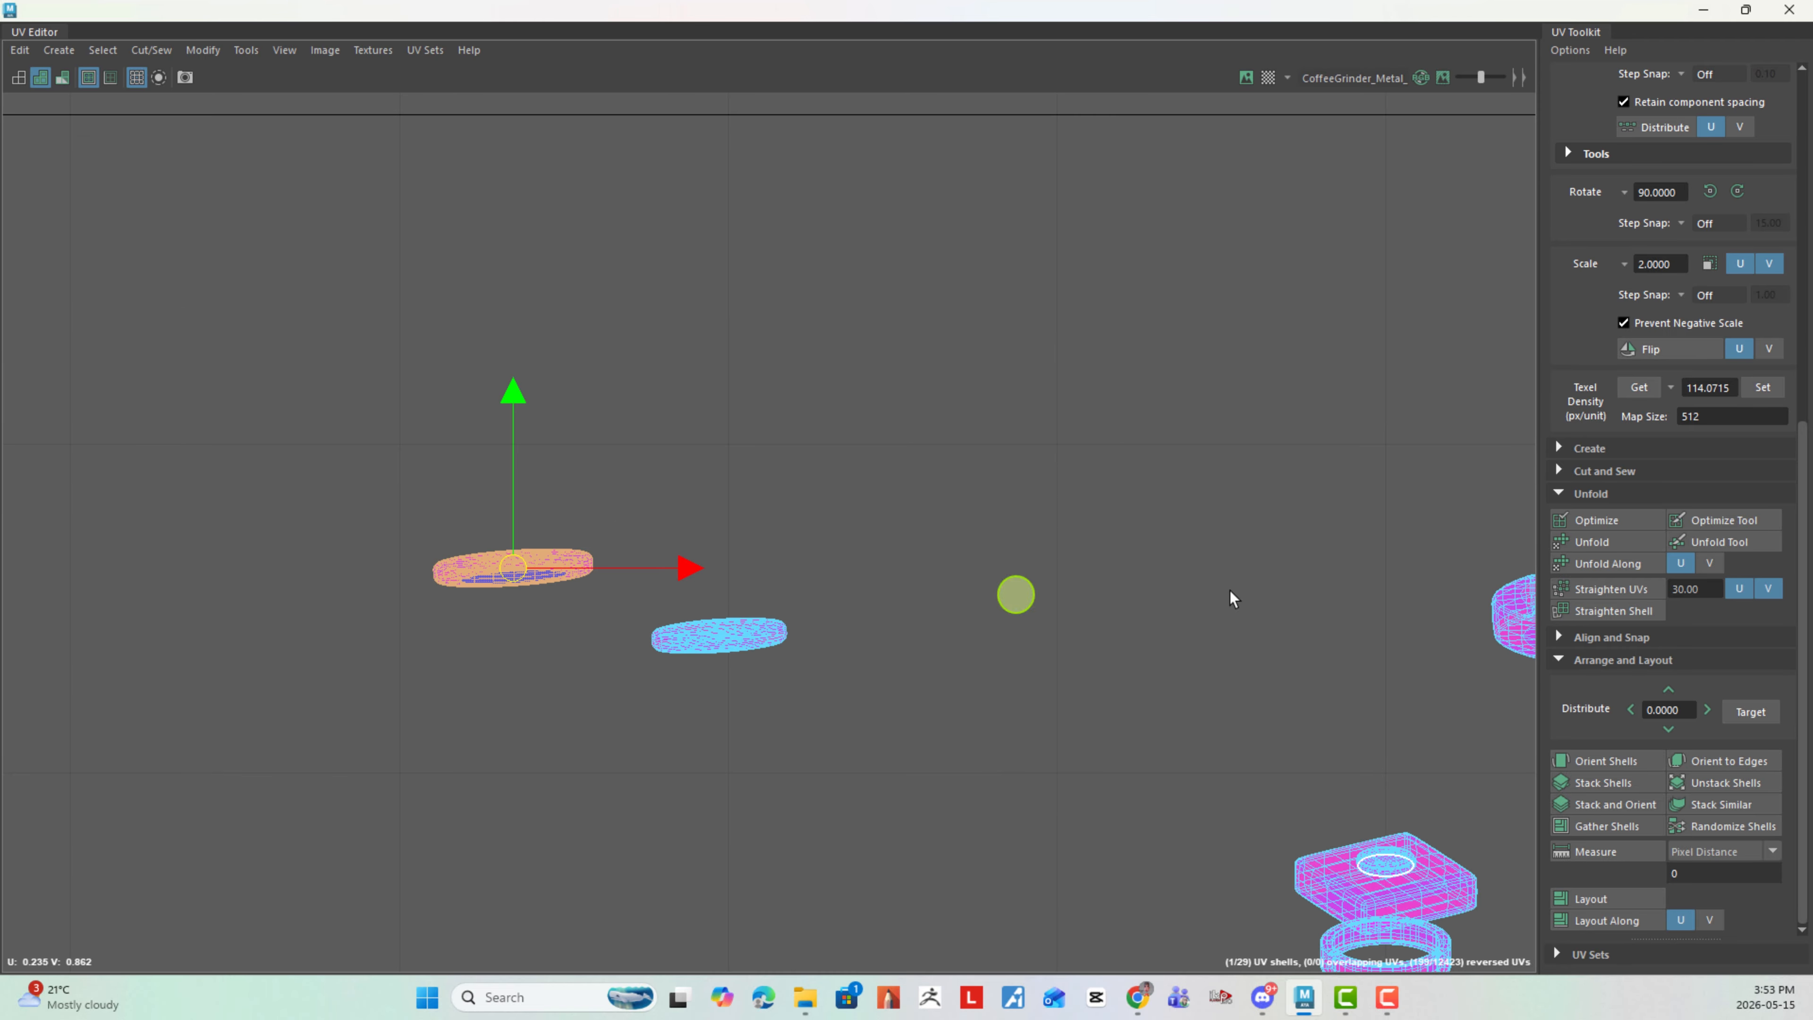
pyautogui.click(1581, 545)
pyautogui.keyDown('alt'); pyautogui.moveTo(1155, 689); pyautogui.dragTo(470, 497, button='right'); pyautogui.keyUp('alt')
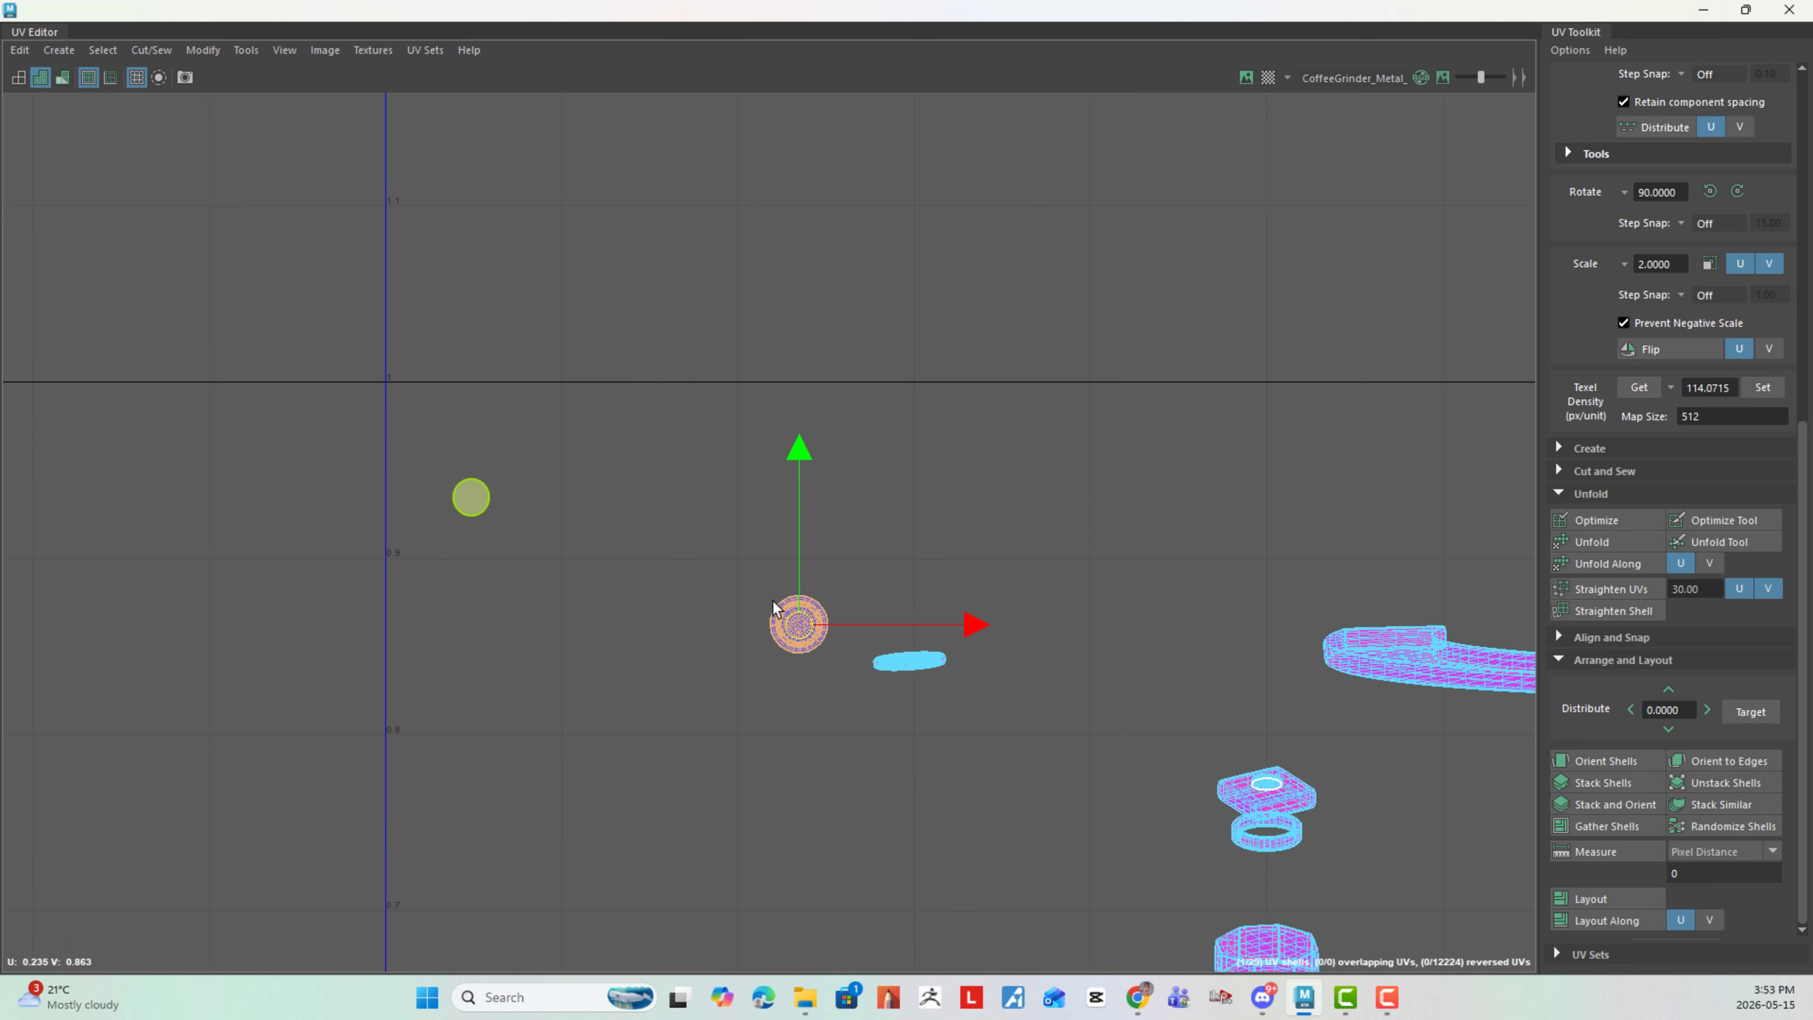
pyautogui.keyDown('alt'); pyautogui.moveTo(831, 628); pyautogui.dragTo(596, 599, button='right'); pyautogui.keyUp('alt')
pyautogui.moveTo(818, 627); pyautogui.dragTo(431, 797)
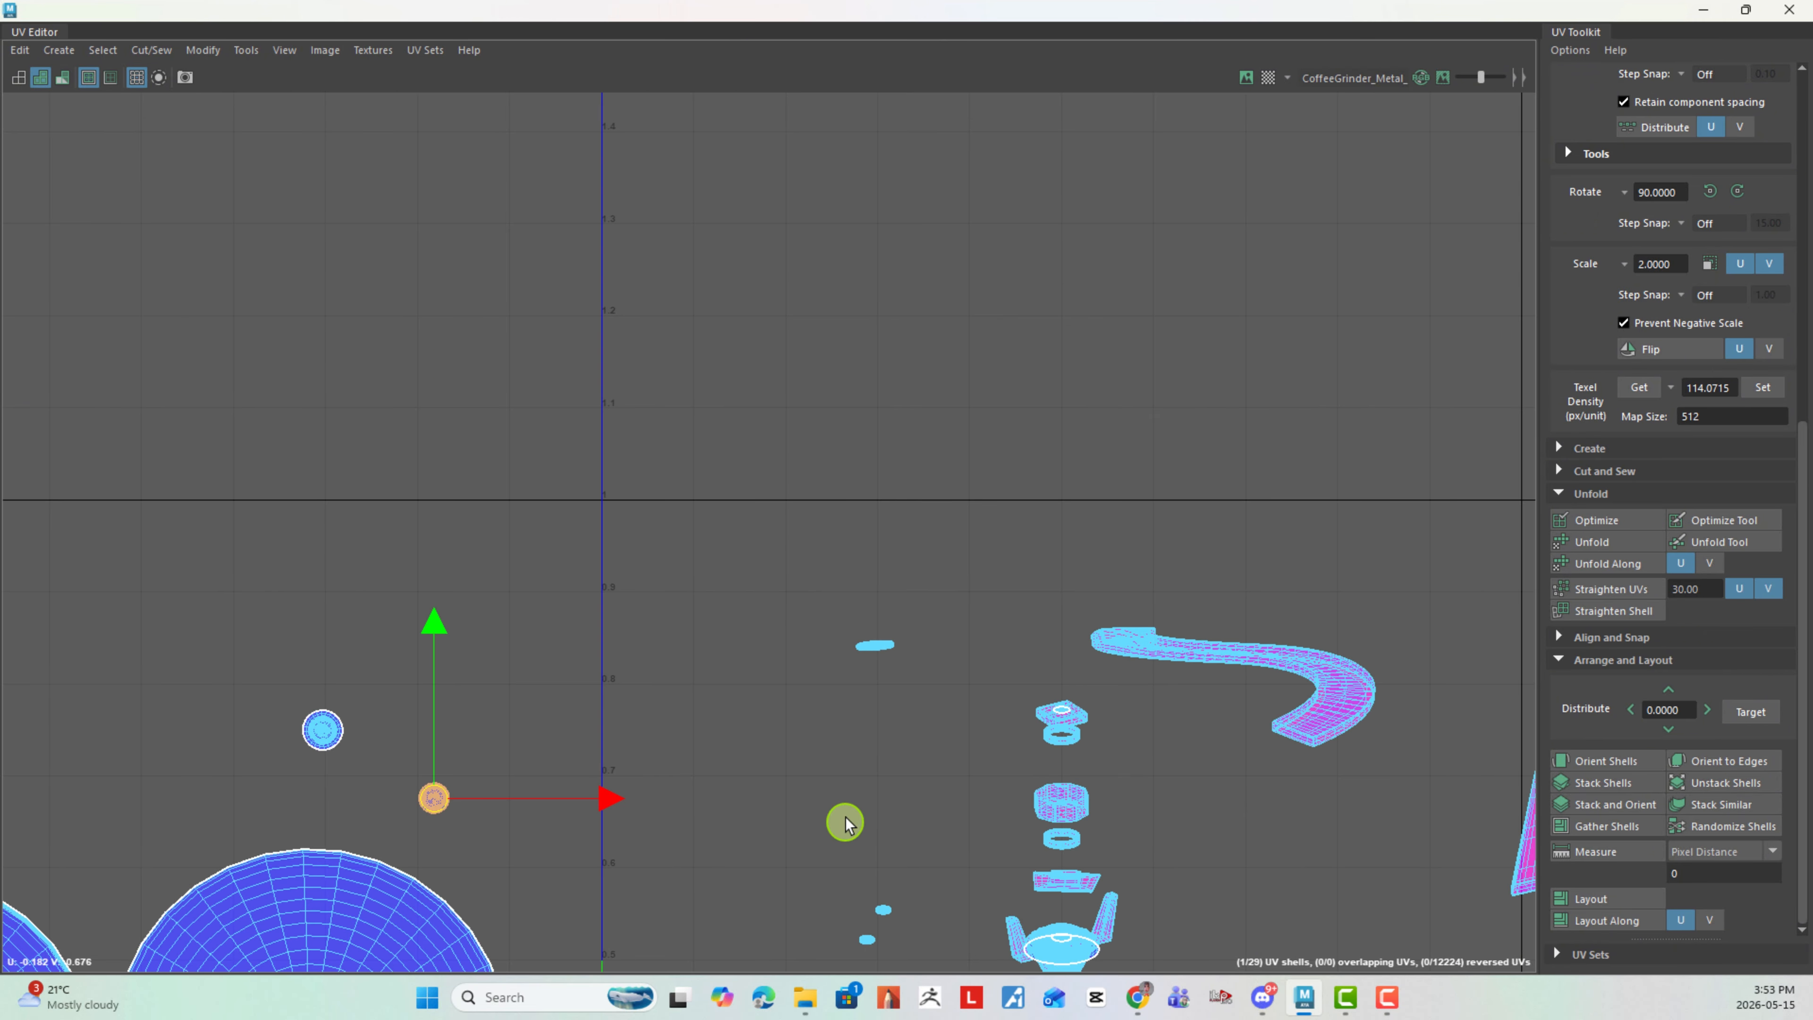
# - Pull the outer cone shell out of the central stack and place it to the right of the stack
pyautogui.click(896, 834)
pyautogui.keyDown('alt'); pyautogui.moveTo(878, 847); pyautogui.dragTo(777, 603, button='middle'); pyautogui.keyUp('alt')
pyautogui.keyDown('alt'); pyautogui.moveTo(782, 608); pyautogui.dragTo(850, 679, button='right'); pyautogui.keyUp('alt')
pyautogui.keyDown('alt'); pyautogui.moveTo(850, 678); pyautogui.dragTo(714, 550, button='middle'); pyautogui.keyUp('alt')
pyautogui.keyDown('alt'); pyautogui.moveTo(753, 551); pyautogui.dragTo(1324, 818, button='right'); pyautogui.keyUp('alt')
pyautogui.keyDown('alt'); pyautogui.moveTo(880, 667); pyautogui.dragTo(916, 651, button='middle'); pyautogui.keyUp('alt')
pyautogui.keyDown('alt'); pyautogui.moveTo(913, 644); pyautogui.dragTo(1013, 638, button='right'); pyautogui.keyUp('alt')
pyautogui.click(870, 715)
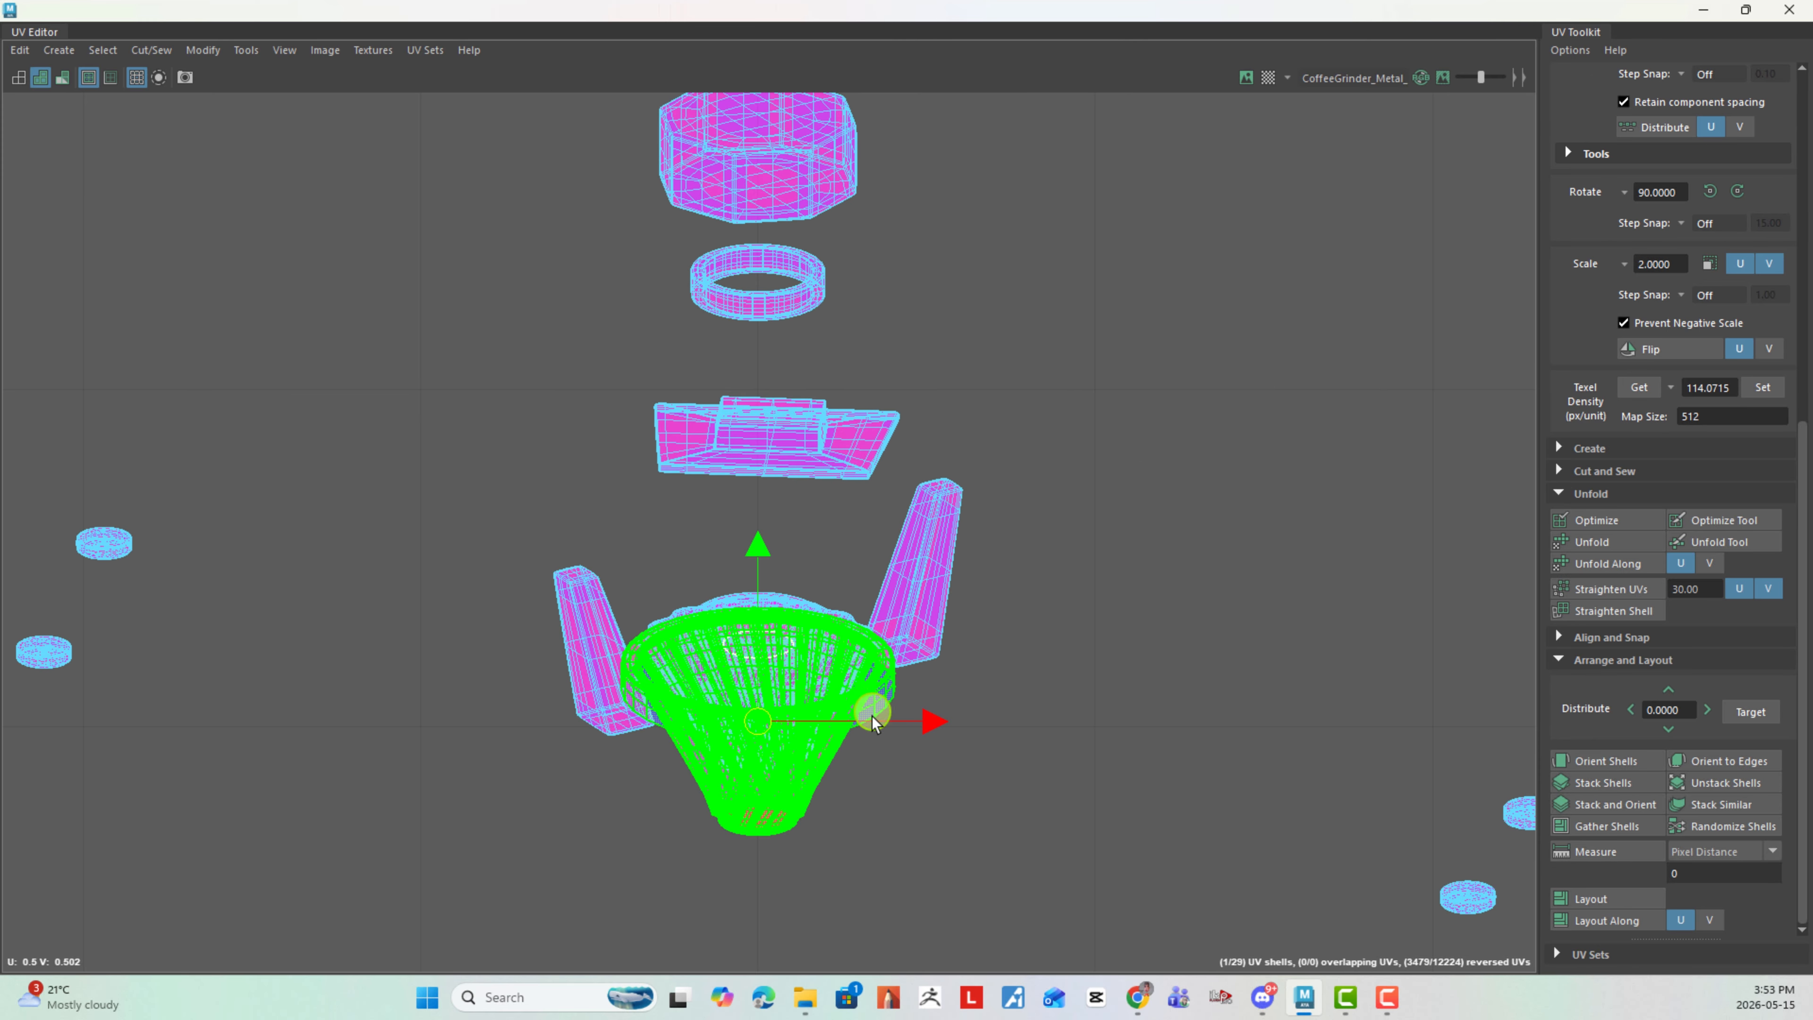
pyautogui.moveTo(767, 717); pyautogui.dragTo(1232, 635)
pyautogui.keyDown('alt'); pyautogui.moveTo(1274, 742); pyautogui.dragTo(1207, 704, button='right'); pyautogui.keyUp('alt')
pyautogui.keyDown('alt'); pyautogui.moveTo(1226, 665); pyautogui.dragTo(1261, 626, button='middle'); pyautogui.keyUp('alt')
# - Move the inner fluted cone shell below the lowest ring and the upper trapezoidal plate shell out to the right of the stack
pyautogui.click(861, 675)
pyautogui.moveTo(826, 672); pyautogui.dragTo(967, 798)
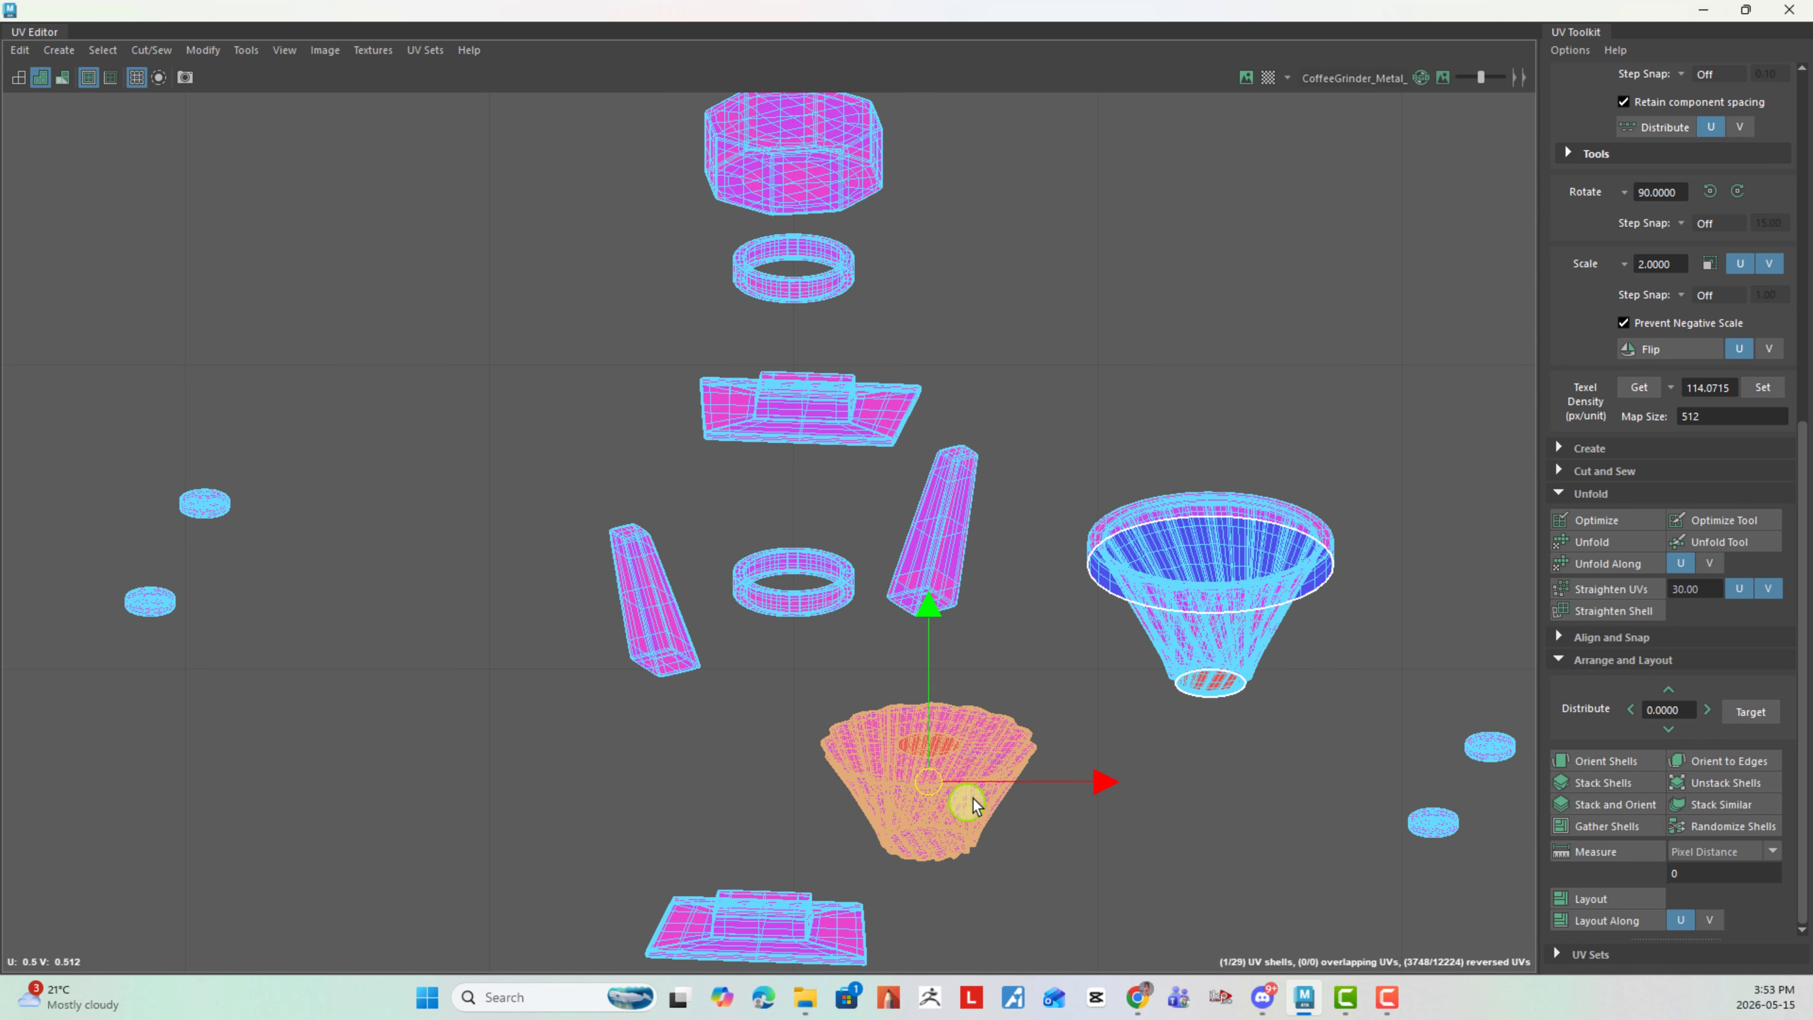
pyautogui.click(753, 599)
pyautogui.scroll(-2, 1105, 754)
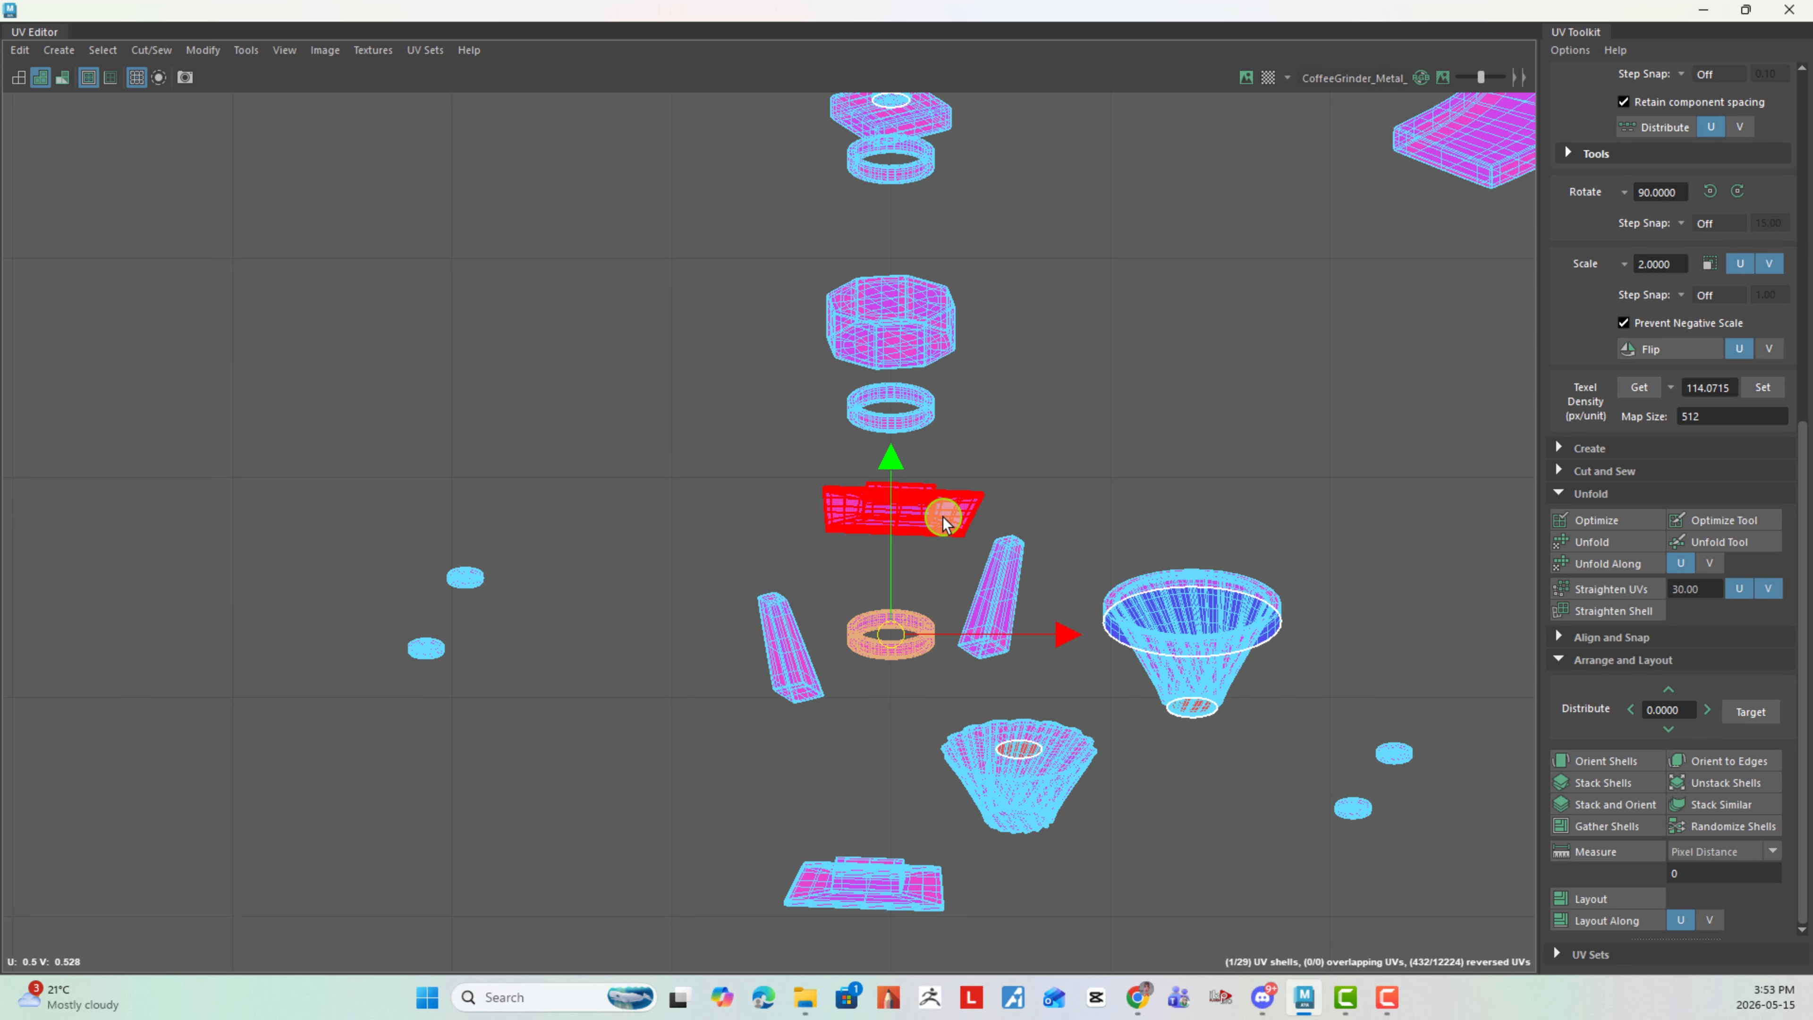
pyautogui.click(889, 503)
pyautogui.moveTo(890, 503); pyautogui.dragTo(1120, 444)
# - Move the square plate shell out of the central stack, to the left of the top ring
pyautogui.click(899, 349)
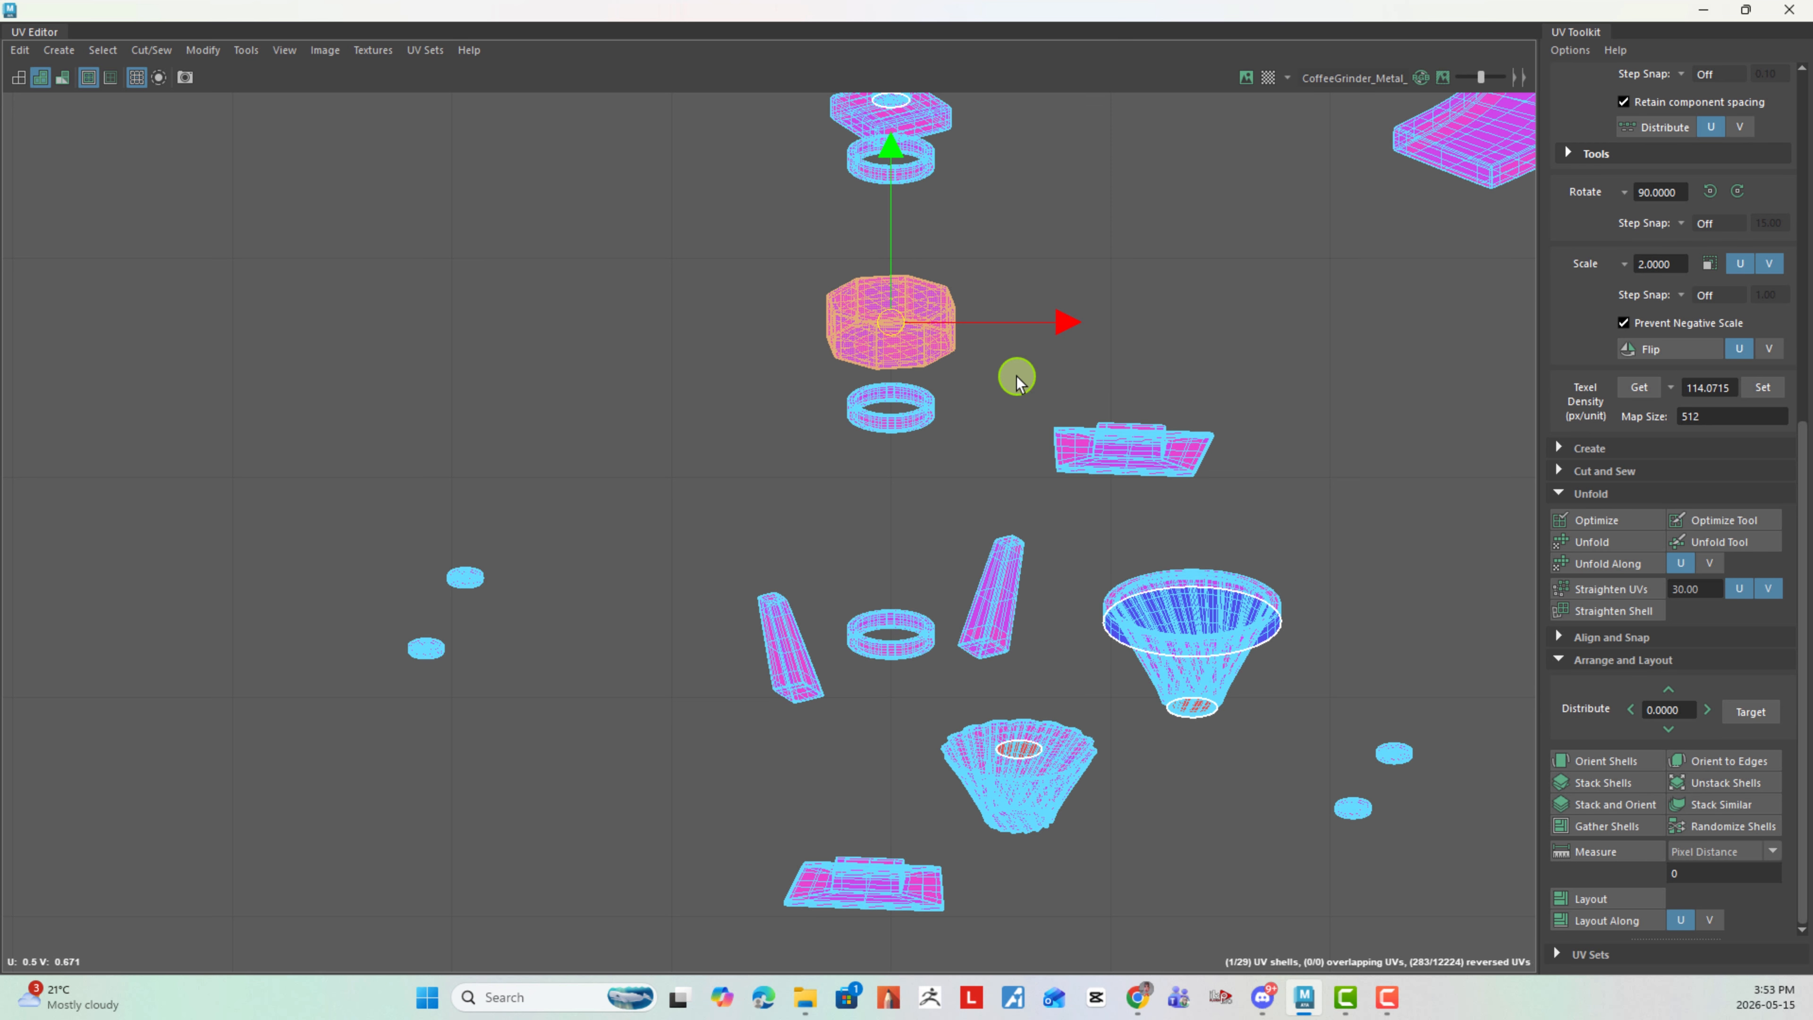
pyautogui.scroll(-2, 1017, 377)
pyautogui.keyDown('alt'); pyautogui.moveTo(1017, 170); pyautogui.dragTo(902, 376, button='middle'); pyautogui.keyUp('alt')
pyautogui.click(902, 373)
pyautogui.click(833, 384)
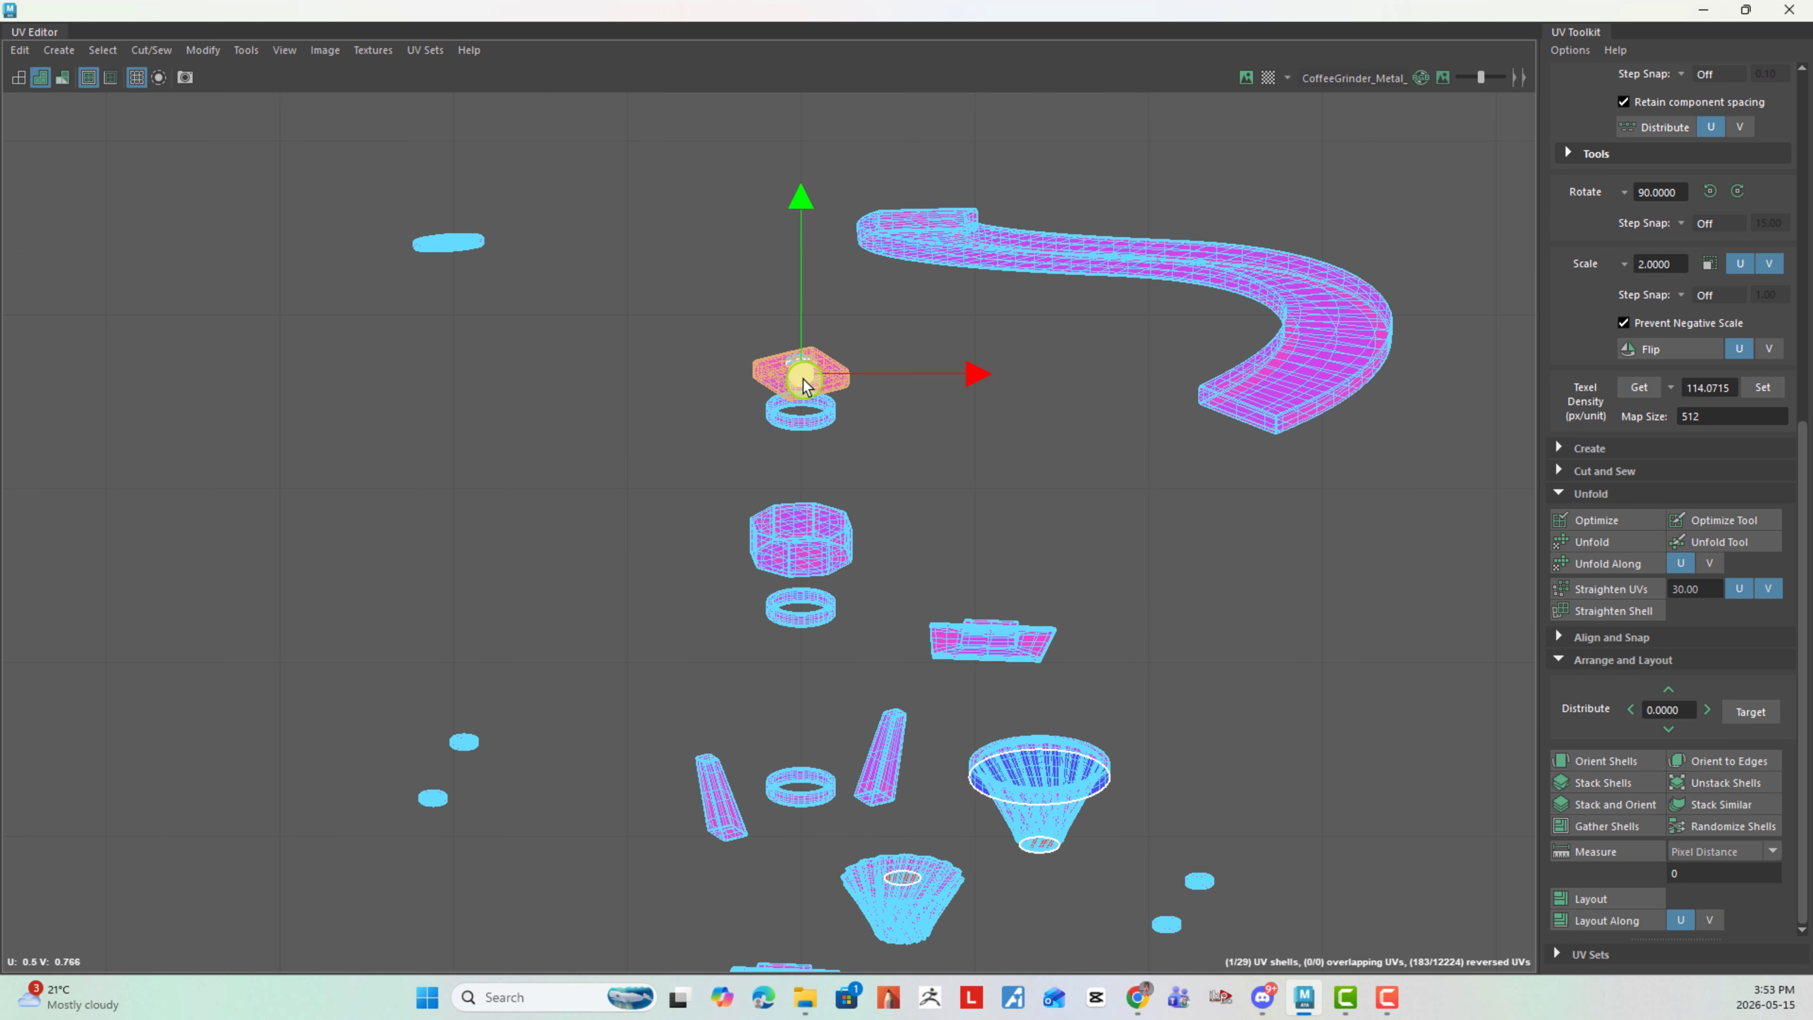
pyautogui.moveTo(801, 375); pyautogui.dragTo(635, 431)
# - Unfold the tiny round shell that sat in the square plate and move it to the left tile, near the U origin
pyautogui.click(798, 357)
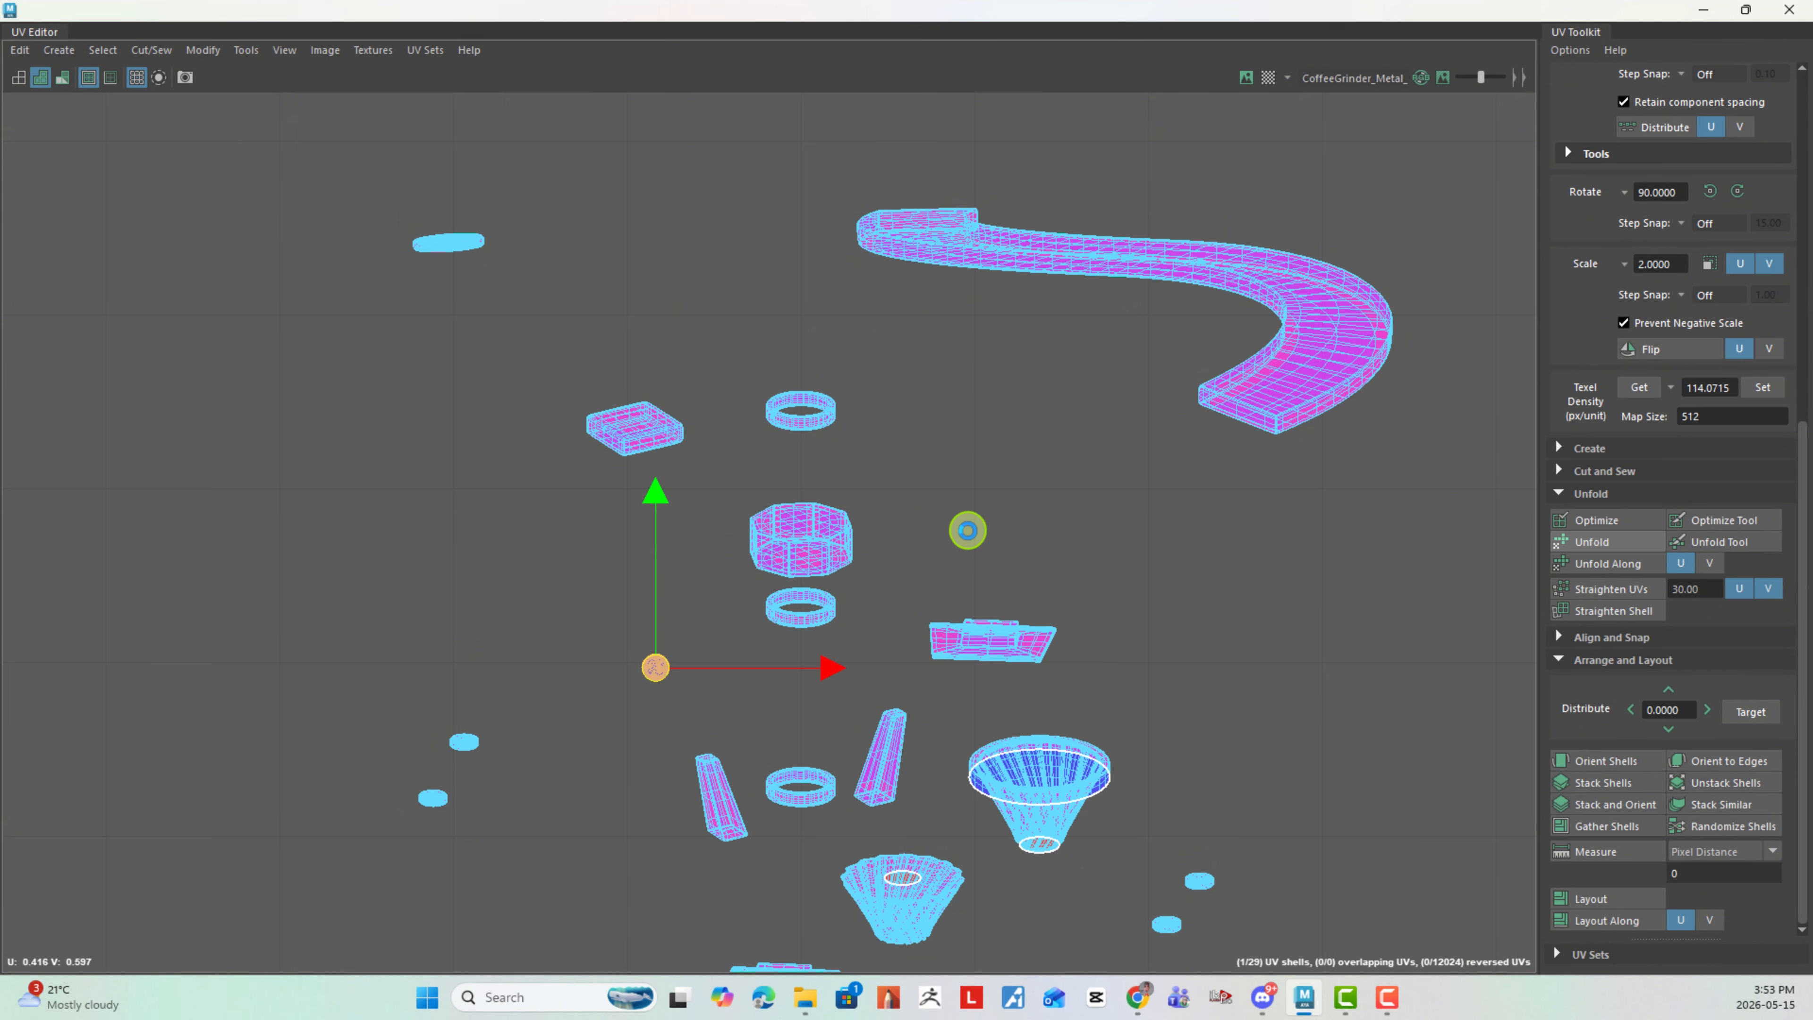
pyautogui.scroll(-4, 1114, 660)
pyautogui.moveTo(896, 662); pyautogui.dragTo(469, 645)
# - Move the tall two-legged shell from the U 1 line into the main tile, right of the other parts
pyautogui.click(716, 581)
pyautogui.keyDown('alt'); pyautogui.moveTo(1043, 593); pyautogui.dragTo(850, 571, button='middle'); pyautogui.keyUp('alt')
pyautogui.keyDown('alt'); pyautogui.moveTo(850, 572); pyautogui.dragTo(1156, 582, button='right'); pyautogui.keyUp('alt')
pyautogui.keyDown('alt'); pyautogui.moveTo(1157, 583); pyautogui.dragTo(732, 457, button='middle'); pyautogui.keyUp('alt')
pyautogui.click(985, 530)
pyautogui.moveTo(969, 524); pyautogui.dragTo(752, 604)
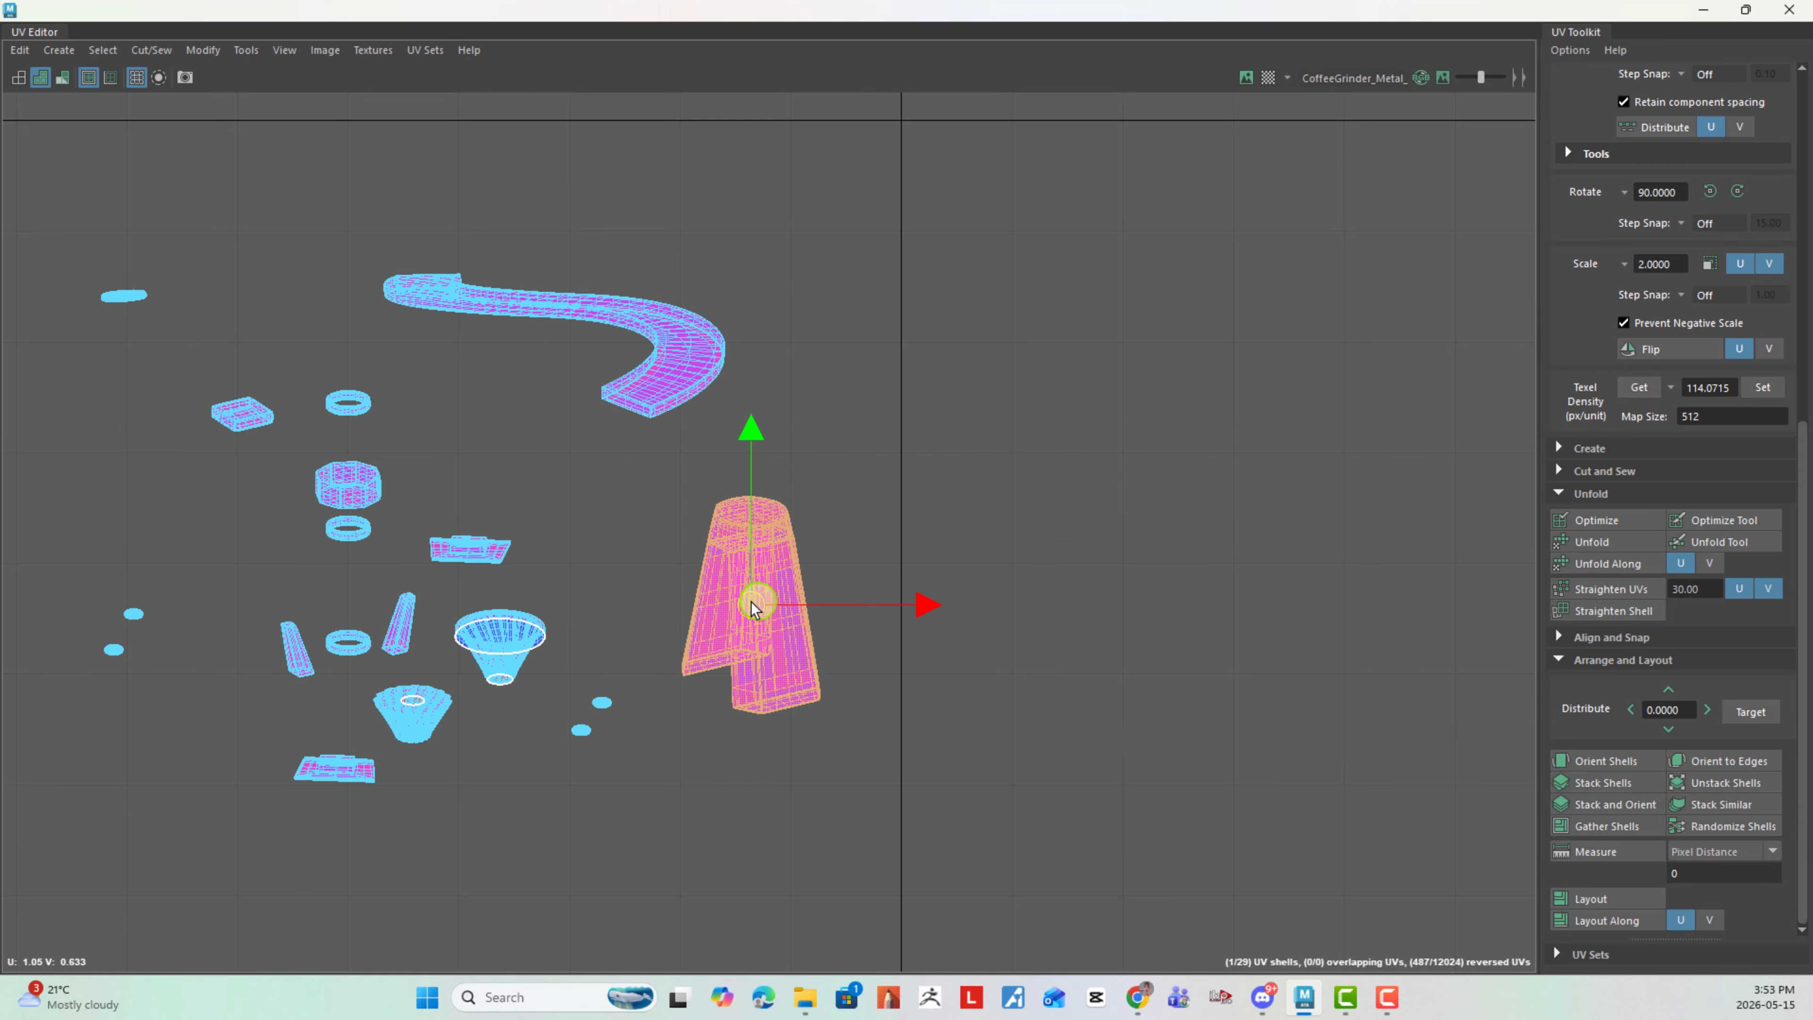
# - Unfold the outer cone shell into a flat round shell
pyautogui.click(679, 696)
pyautogui.keyDown('alt'); pyautogui.moveTo(458, 680); pyautogui.dragTo(607, 457, button='middle'); pyautogui.keyUp('alt')
pyautogui.keyDown('alt'); pyautogui.moveTo(607, 457); pyautogui.dragTo(928, 686, button='right'); pyautogui.keyUp('alt')
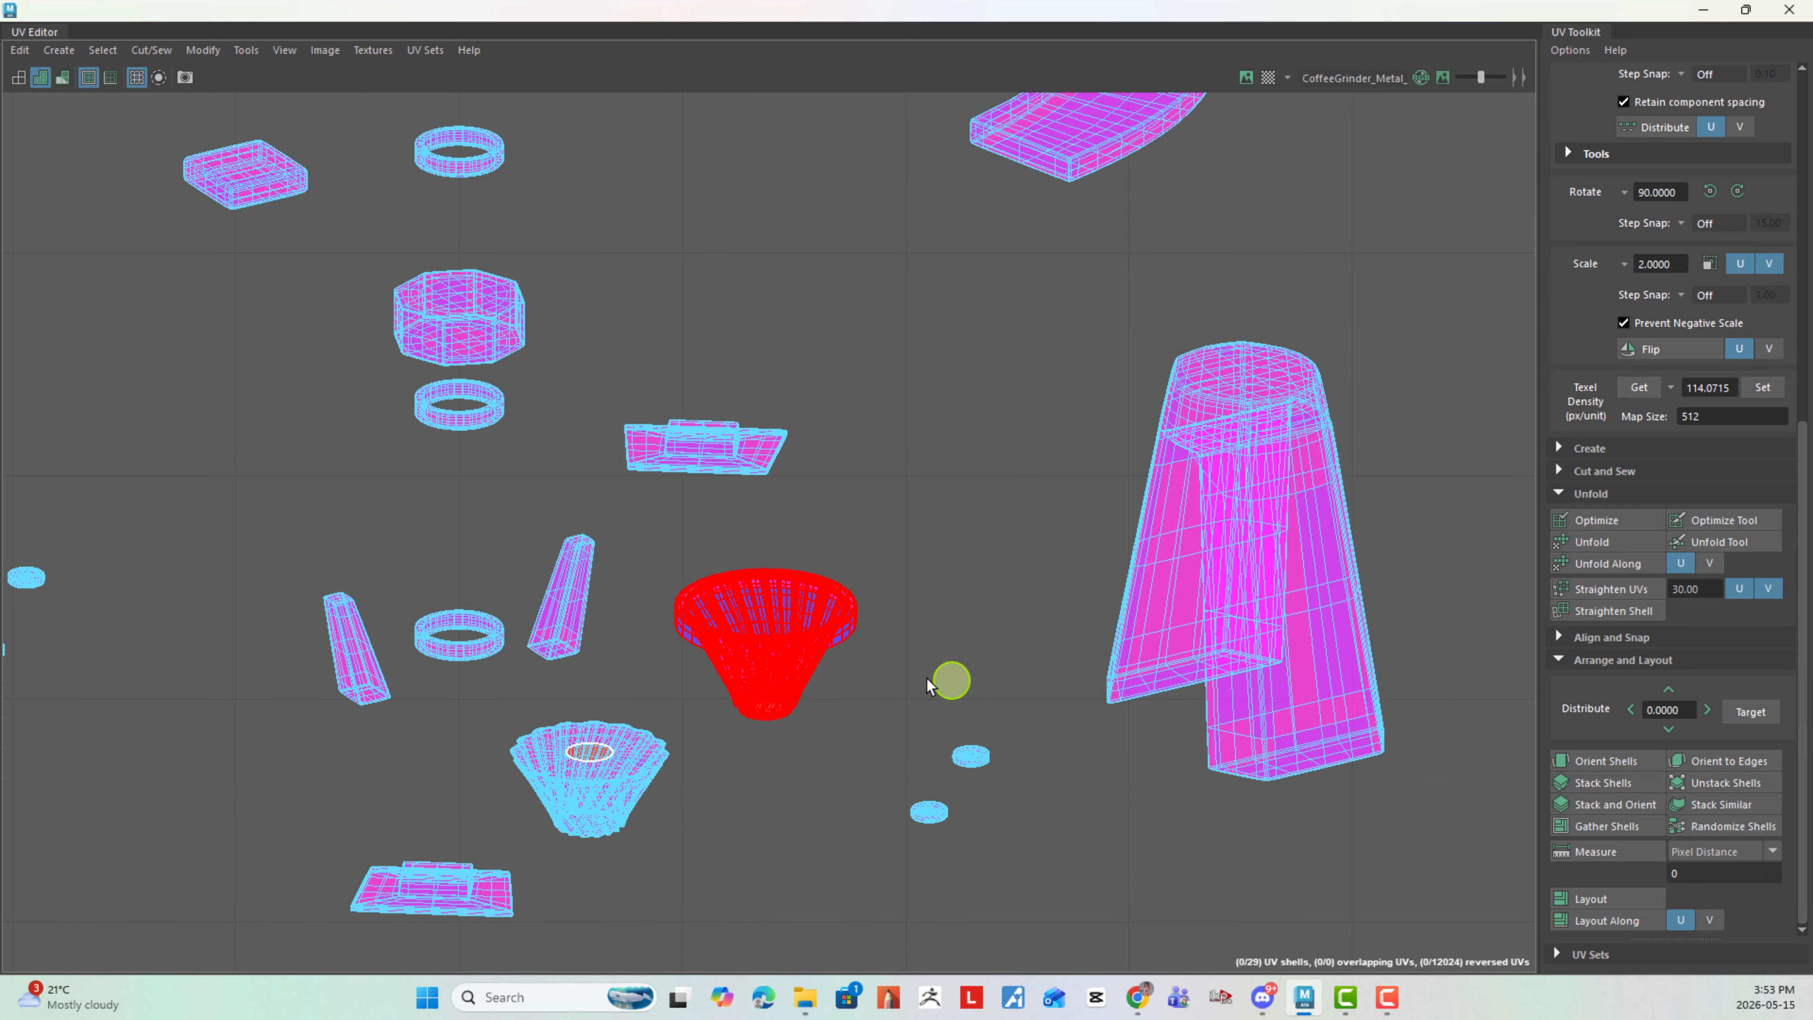
pyautogui.click(838, 661)
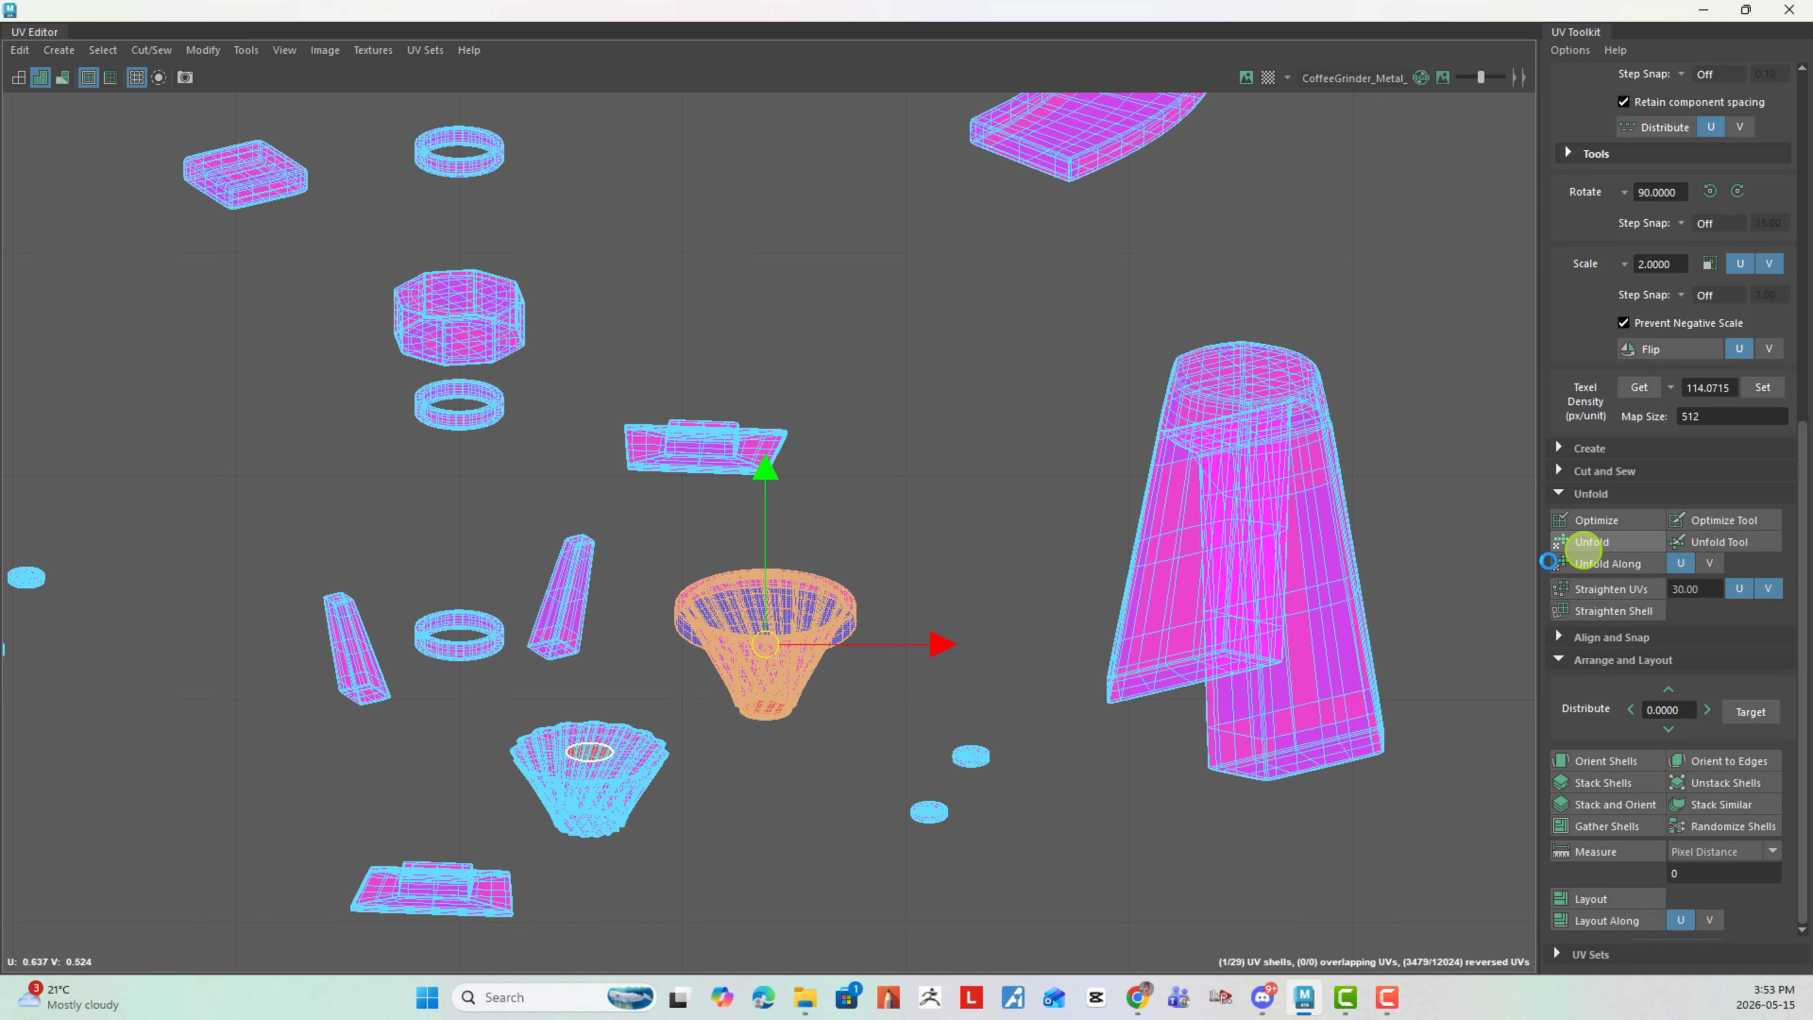
pyautogui.click(1592, 541)
pyautogui.click(1049, 583)
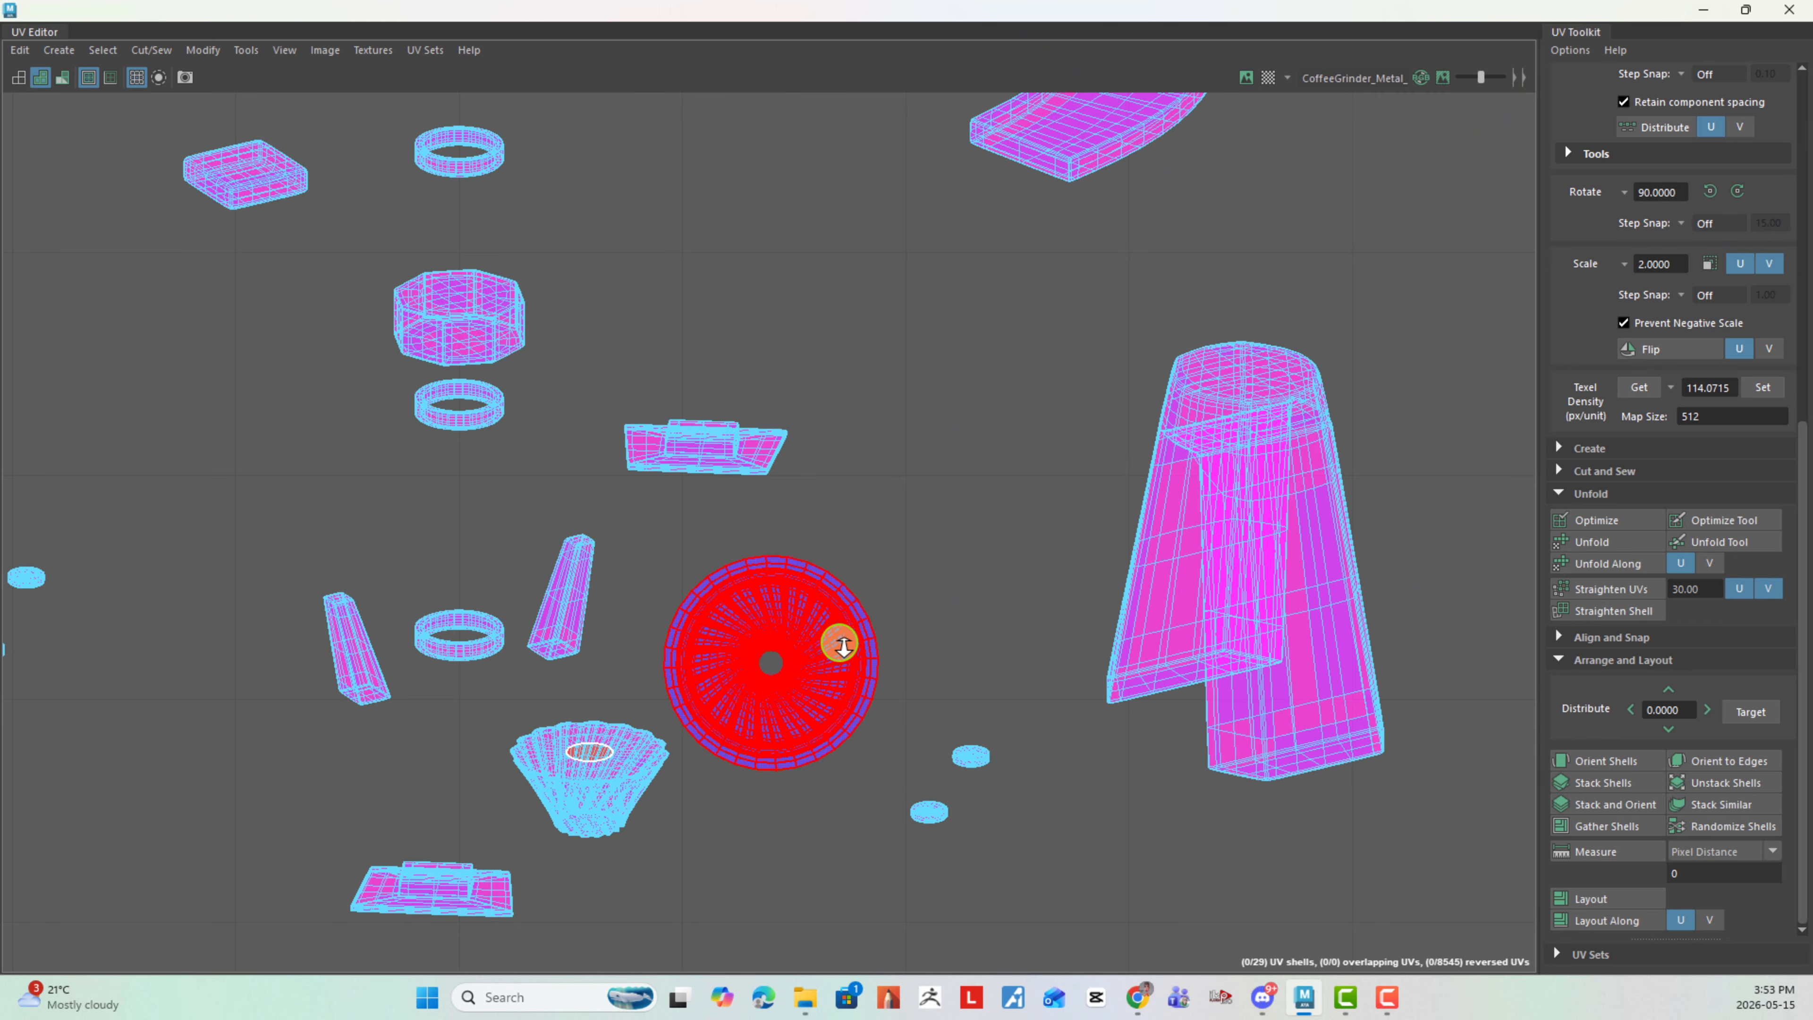
# - Check the edges around the unfolded cone's central hole and move the shell into the left tile, beside the ring-shaped dish shell
pyautogui.scroll(8, 698, 630)
pyautogui.rightClick(952, 634)
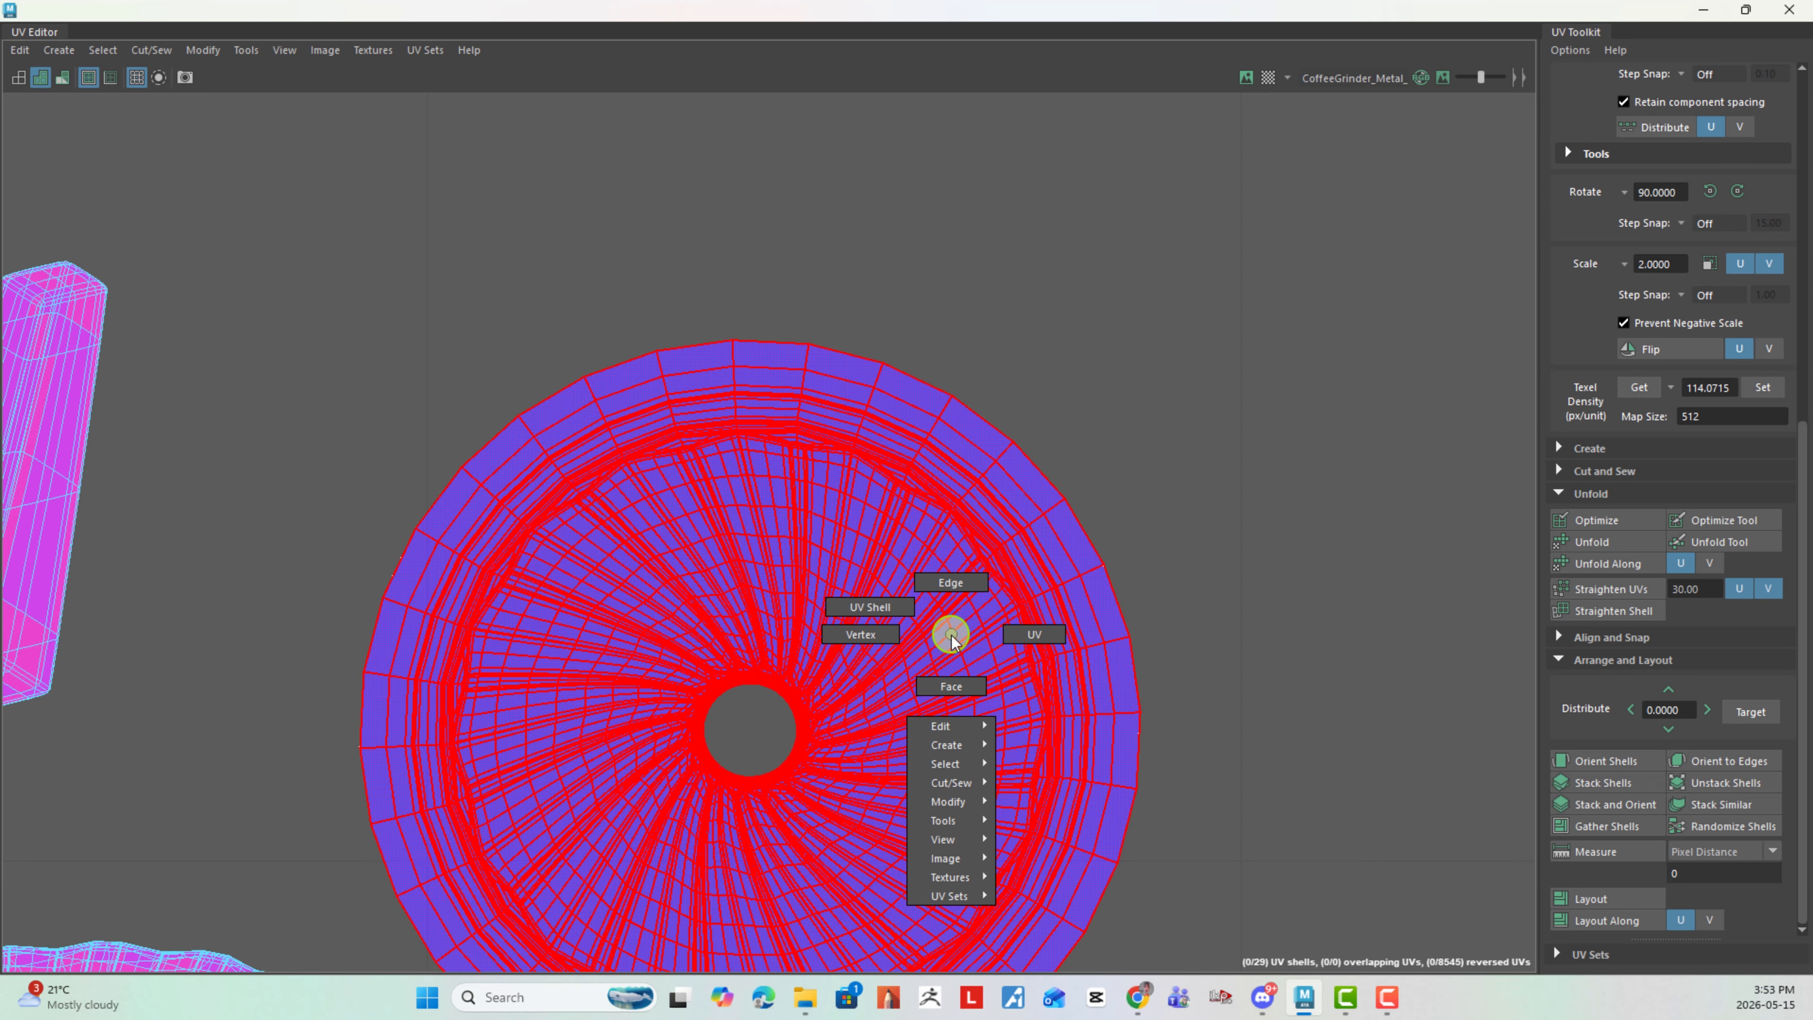
pyautogui.click(964, 582)
pyautogui.scroll(10, 783, 606)
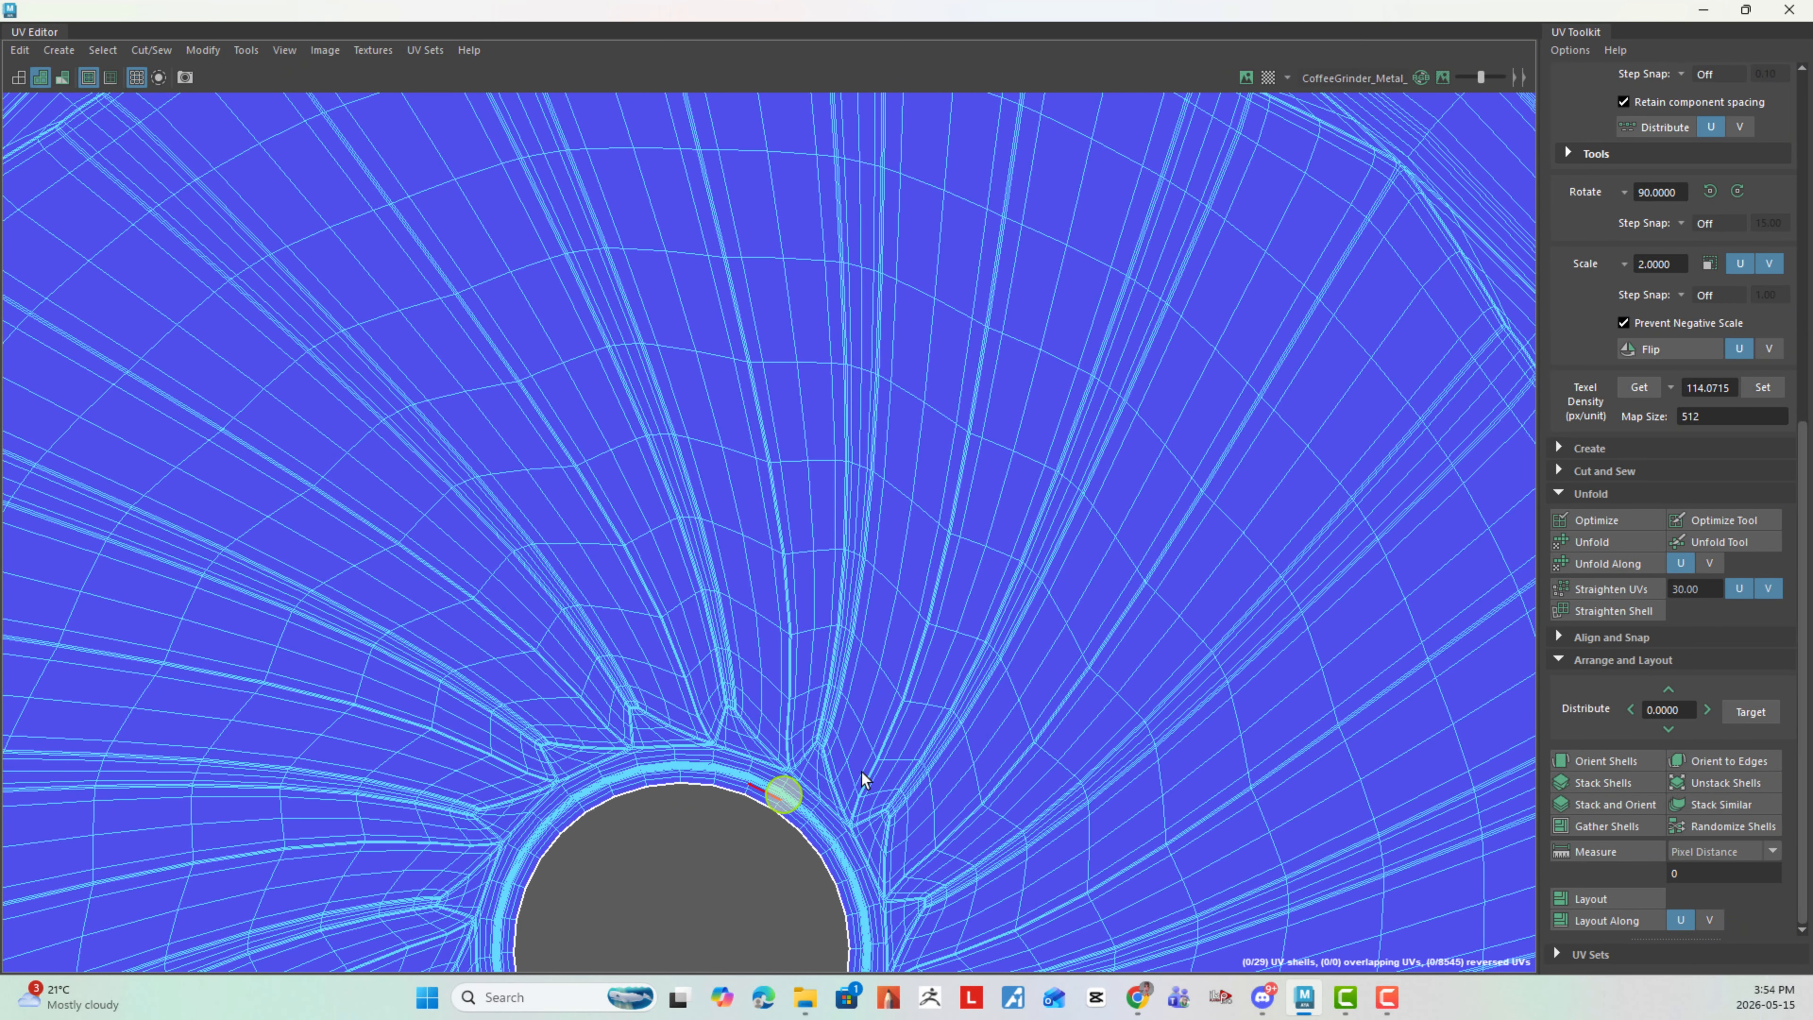
pyautogui.scroll(-15, 863, 779)
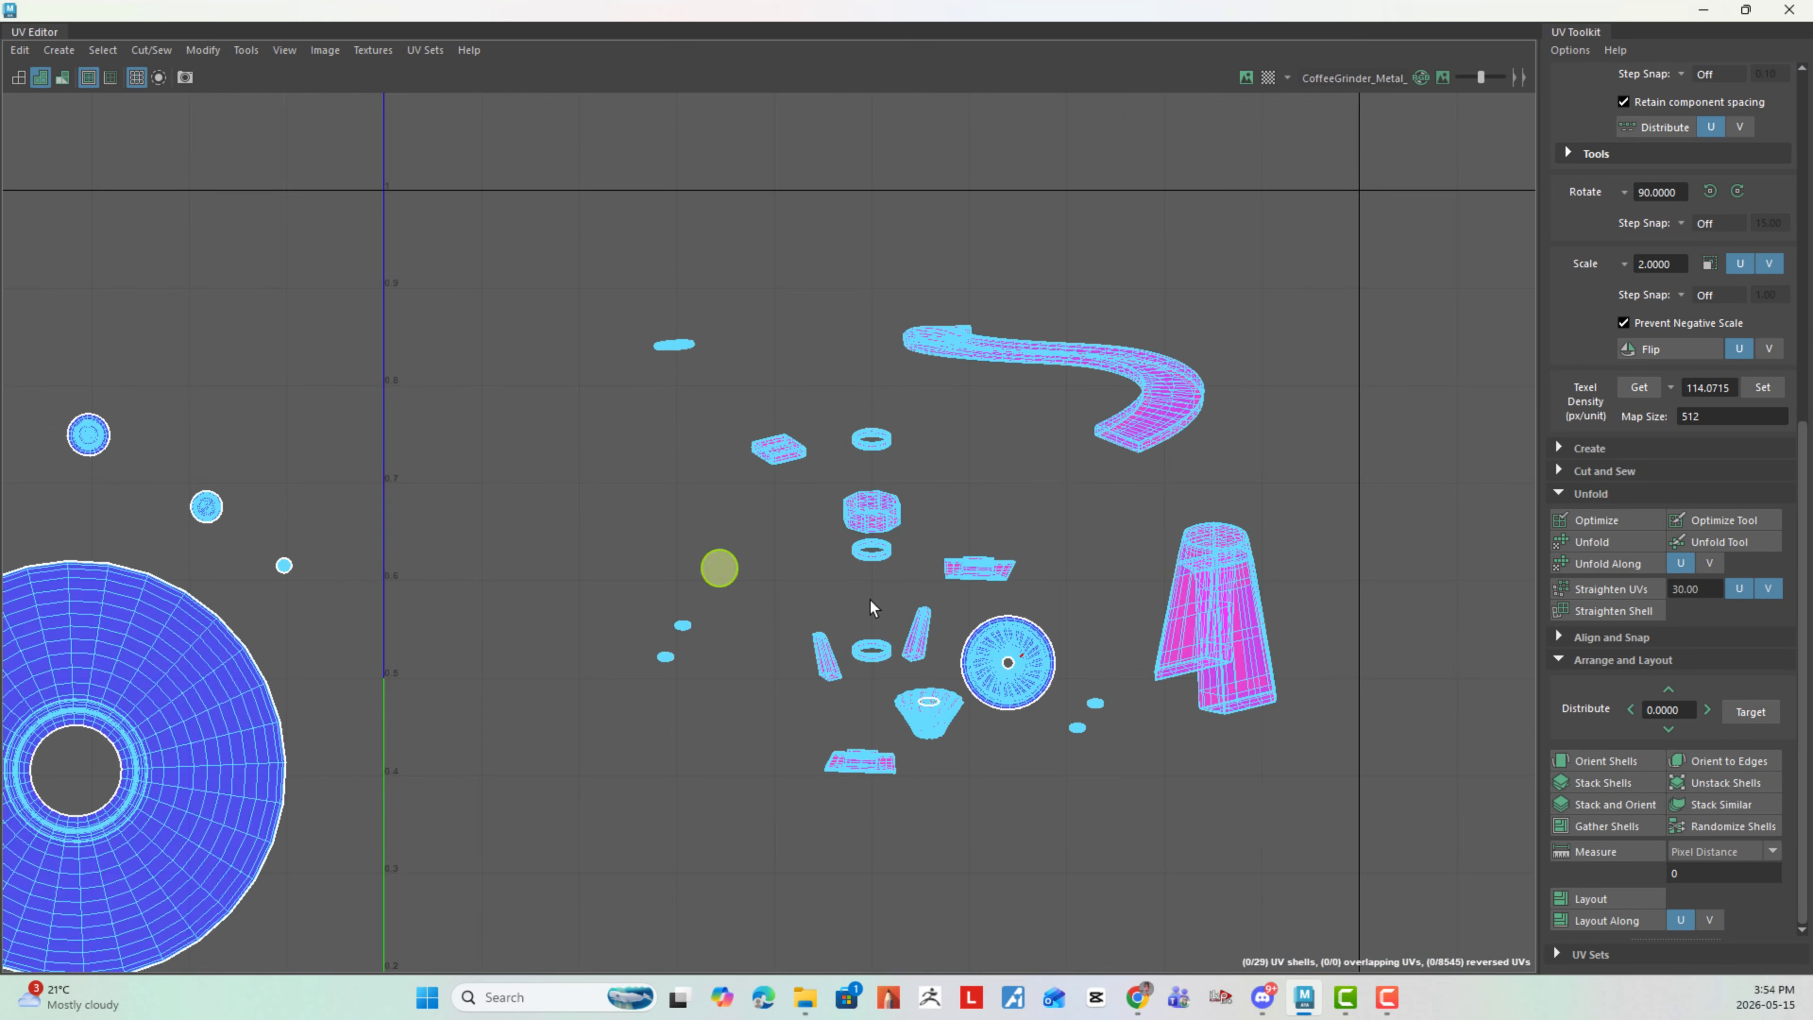
pyautogui.scroll(-4, 870, 607)
pyautogui.rightClick(1036, 663)
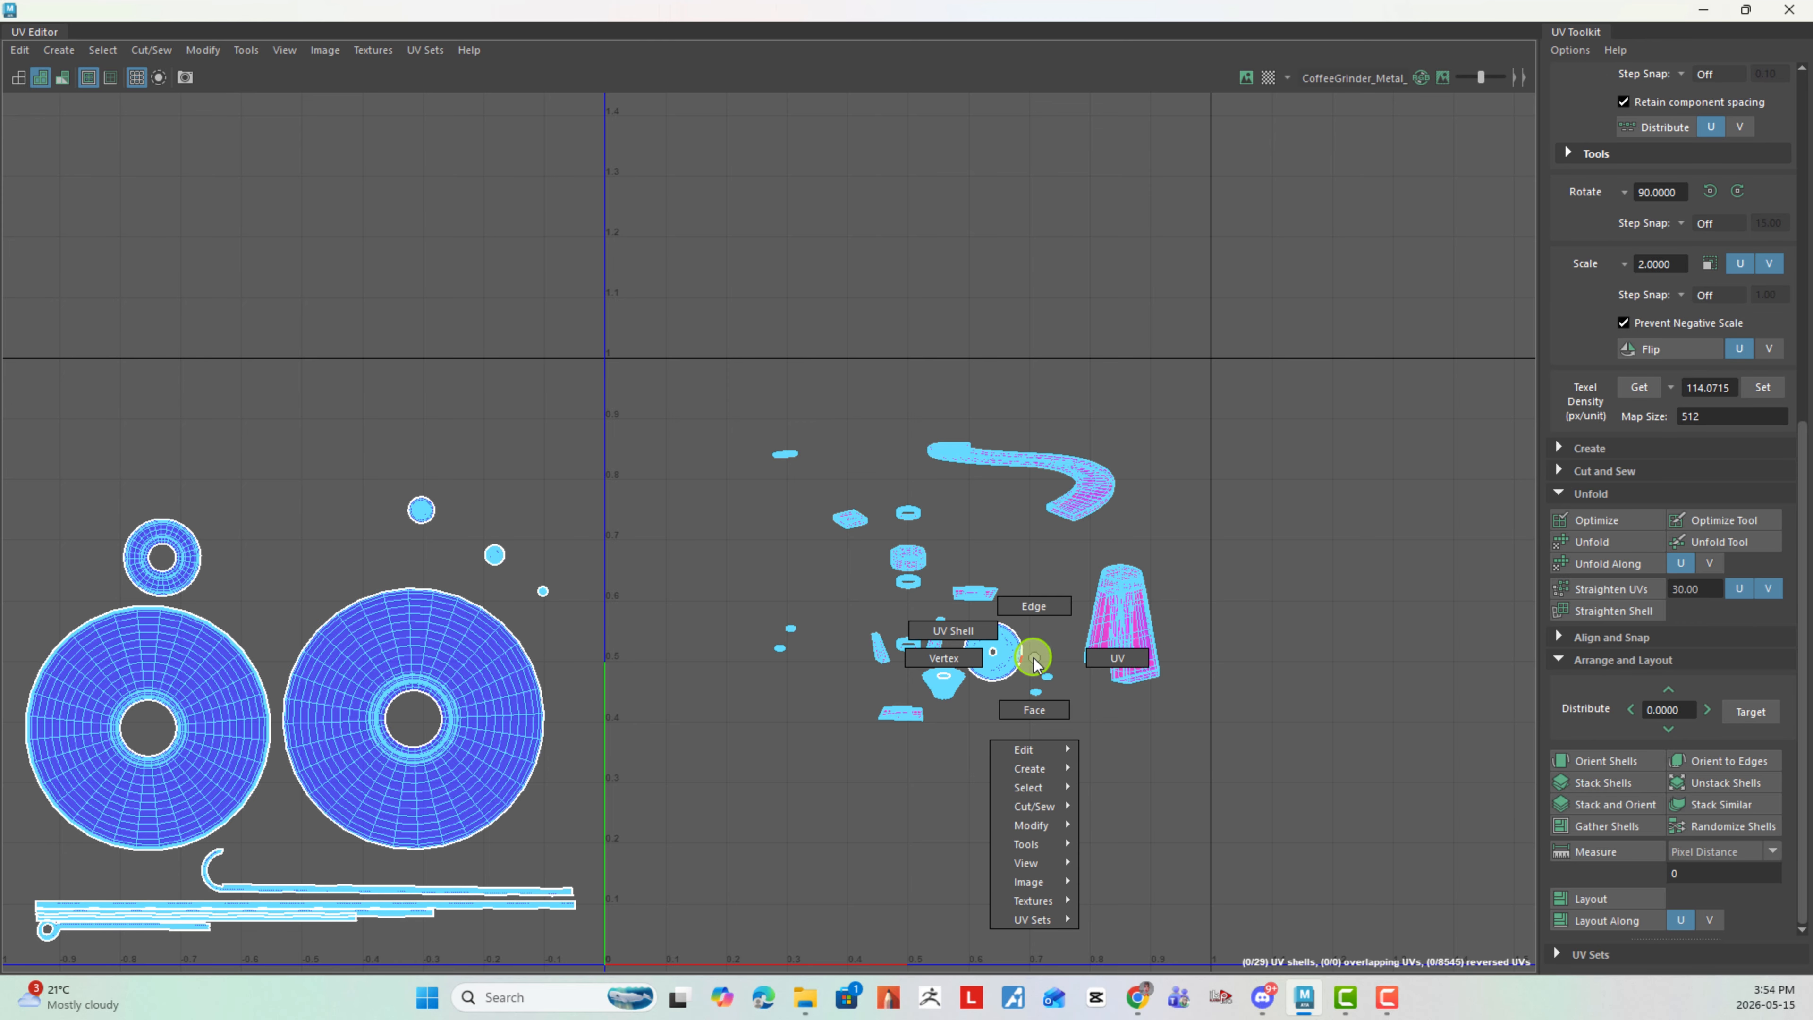
pyautogui.click(972, 631)
pyautogui.click(987, 648)
pyautogui.moveTo(988, 648); pyautogui.dragTo(271, 556)
pyautogui.click(1099, 502)
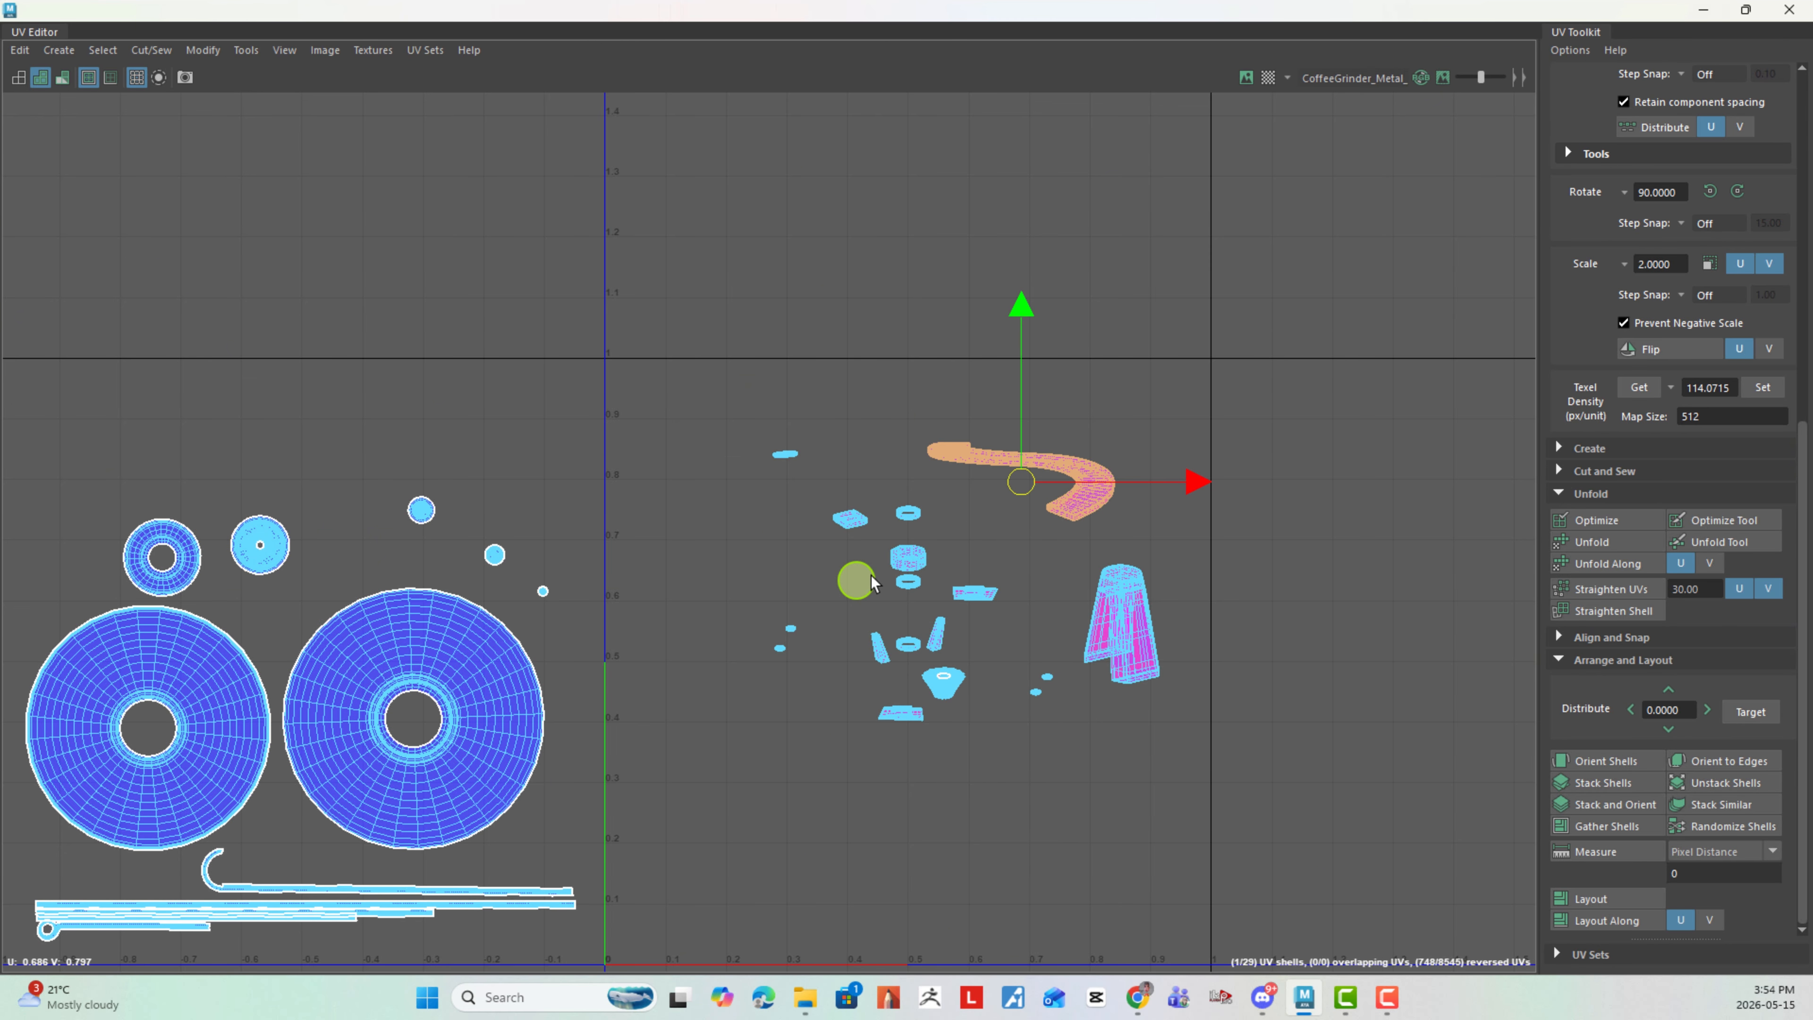
# - Cut the top ring shell along one edge loop and one crosswise line of edges
pyautogui.keyDown('alt'); pyautogui.moveTo(921, 568); pyautogui.dragTo(1321, 657, button='right'); pyautogui.keyUp('alt')
pyautogui.keyDown('alt'); pyautogui.moveTo(798, 514); pyautogui.dragTo(1071, 515, button='right'); pyautogui.keyUp('alt')
pyautogui.keyDown('alt'); pyautogui.moveTo(797, 425); pyautogui.dragTo(757, 614, button='middle'); pyautogui.keyUp('alt')
pyautogui.keyDown('alt'); pyautogui.moveTo(778, 618); pyautogui.dragTo(1506, 932, button='right'); pyautogui.keyUp('alt')
pyautogui.moveTo(1031, 527); pyautogui.dragTo(1035, 443, button='right')
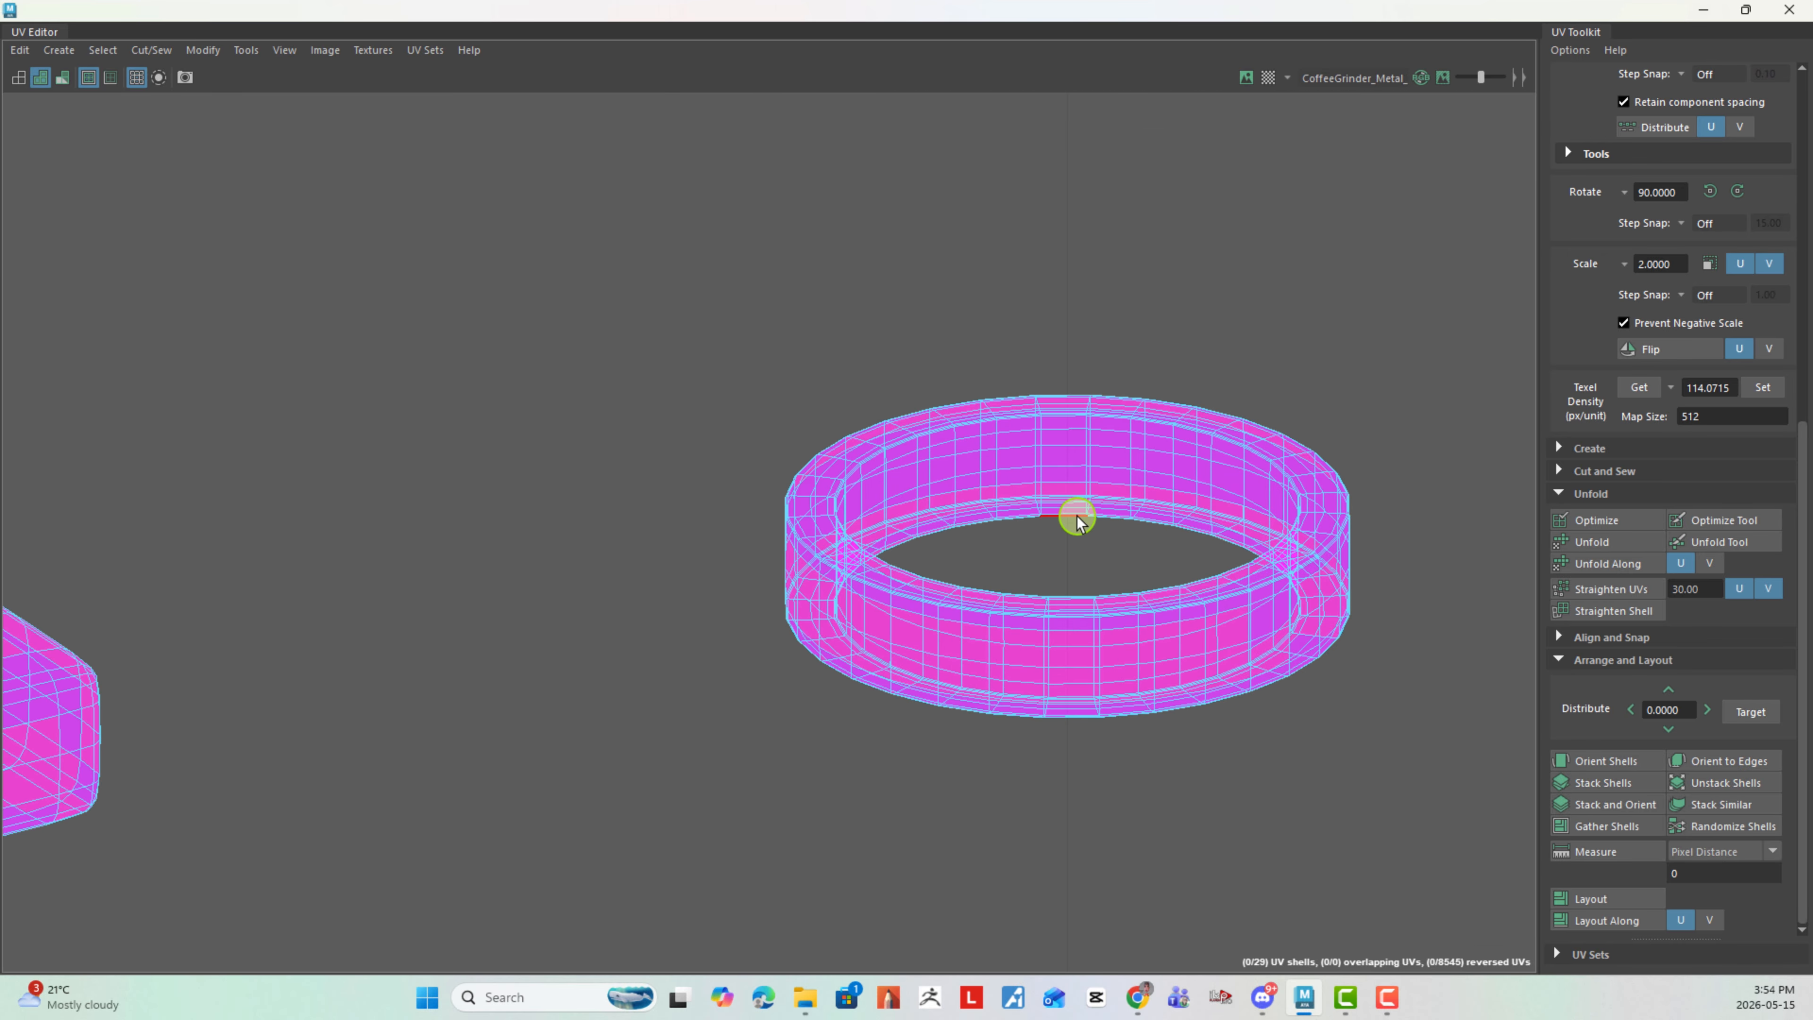
pyautogui.keyDown('shift'); pyautogui.rightClick(704, 394); pyautogui.keyUp('shift')
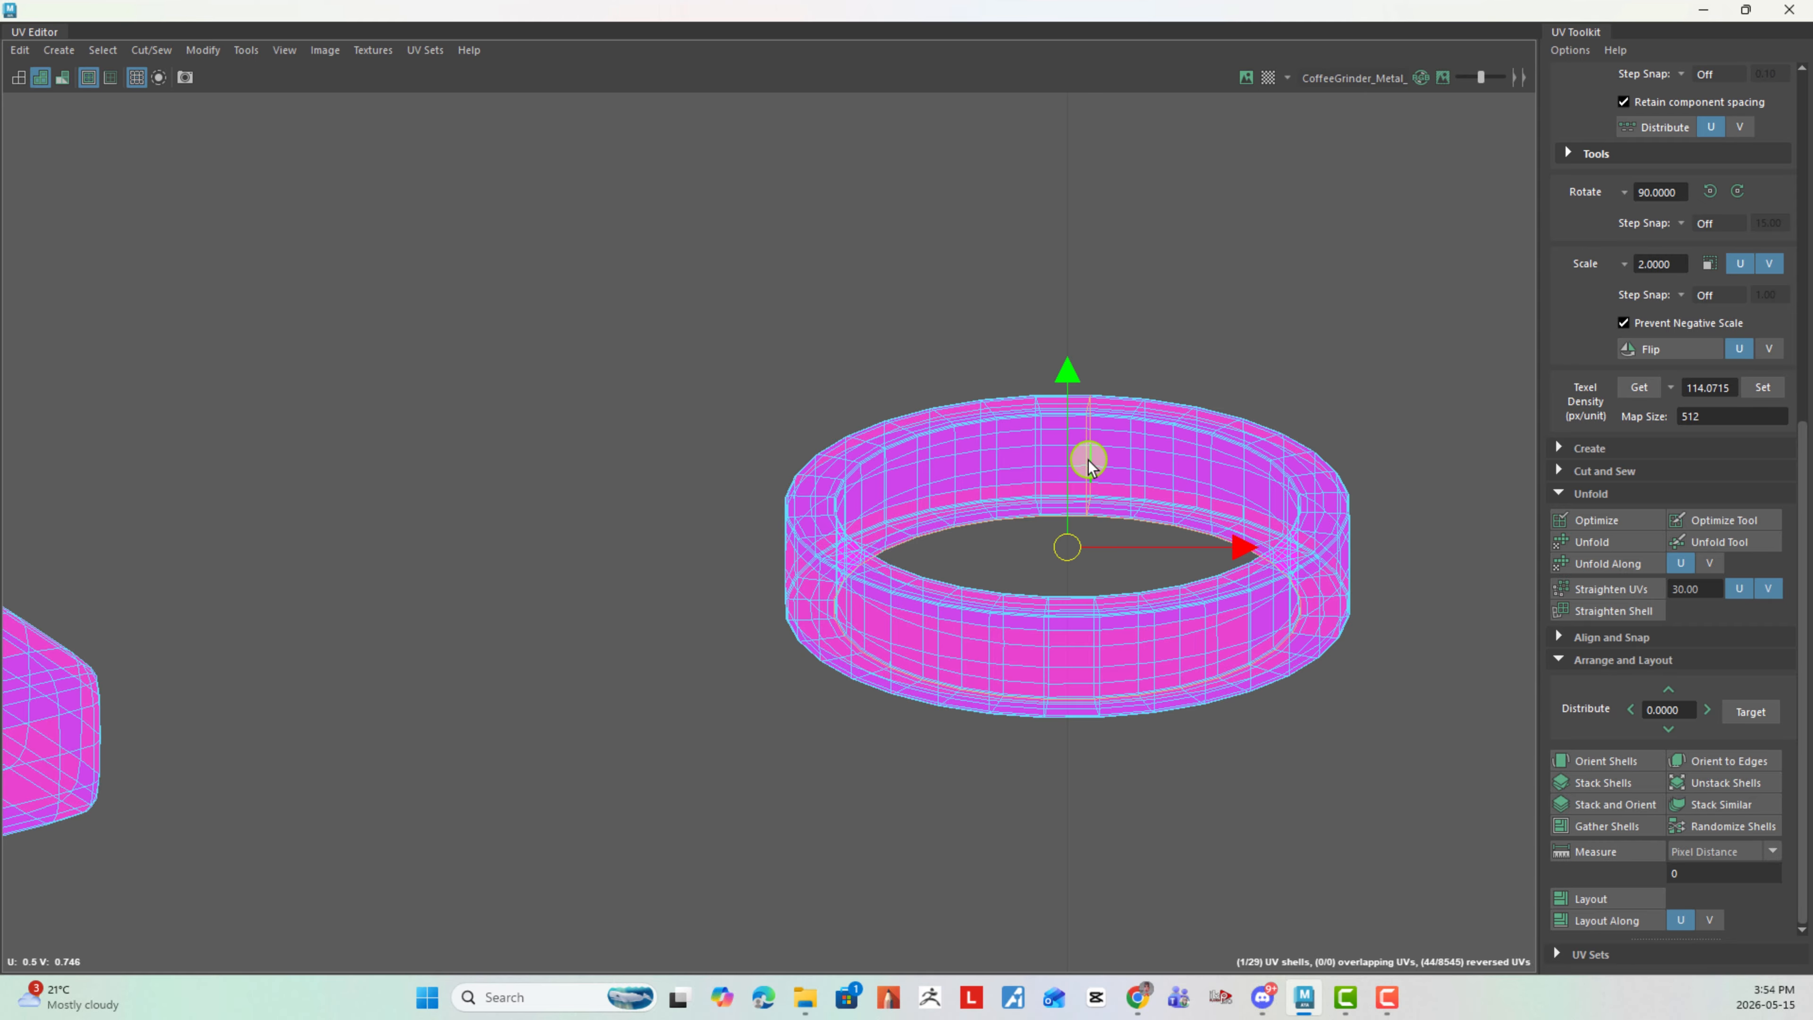
pyautogui.keyDown('shift'); pyautogui.moveTo(656, 411); pyautogui.dragTo(576, 450, button='right'); pyautogui.keyUp('shift')
pyautogui.keyDown('alt'); pyautogui.moveTo(1276, 553); pyautogui.dragTo(1196, 562, button='right'); pyautogui.keyUp('alt')
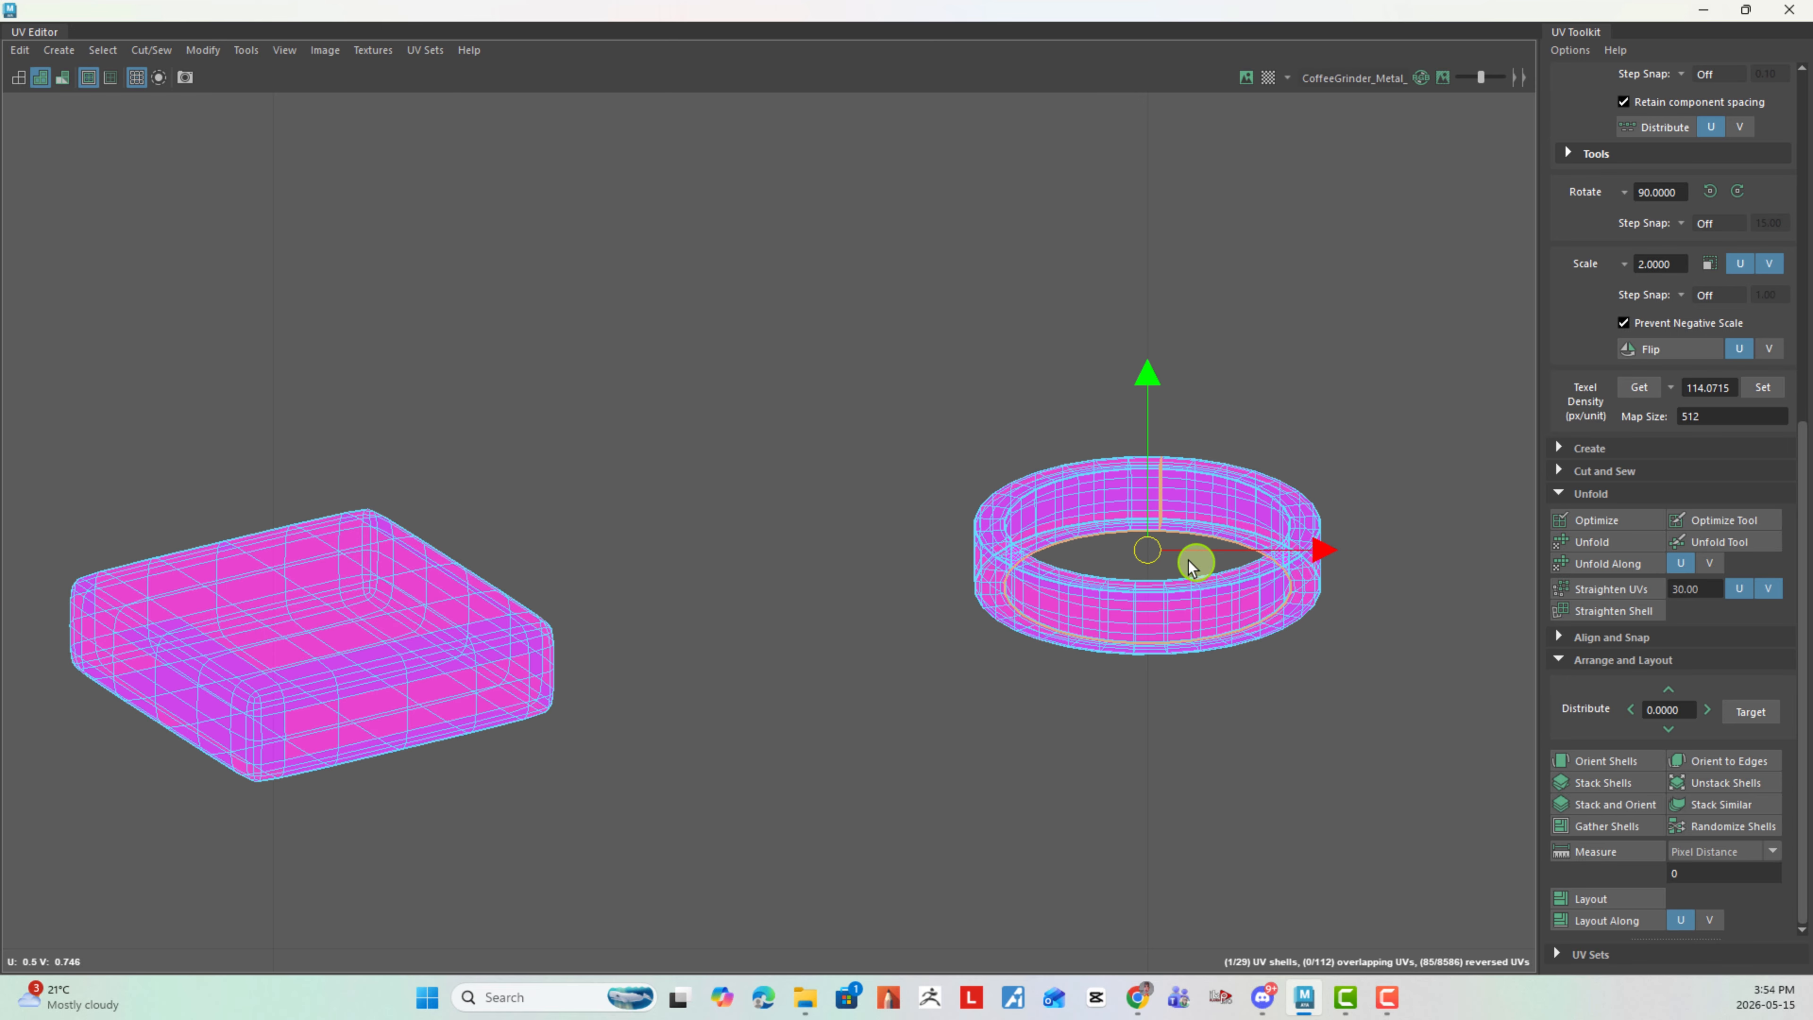
# - Unfold the whole cut ring shell into a flat strip
pyautogui.rightClick(1076, 527)
pyautogui.click(996, 499)
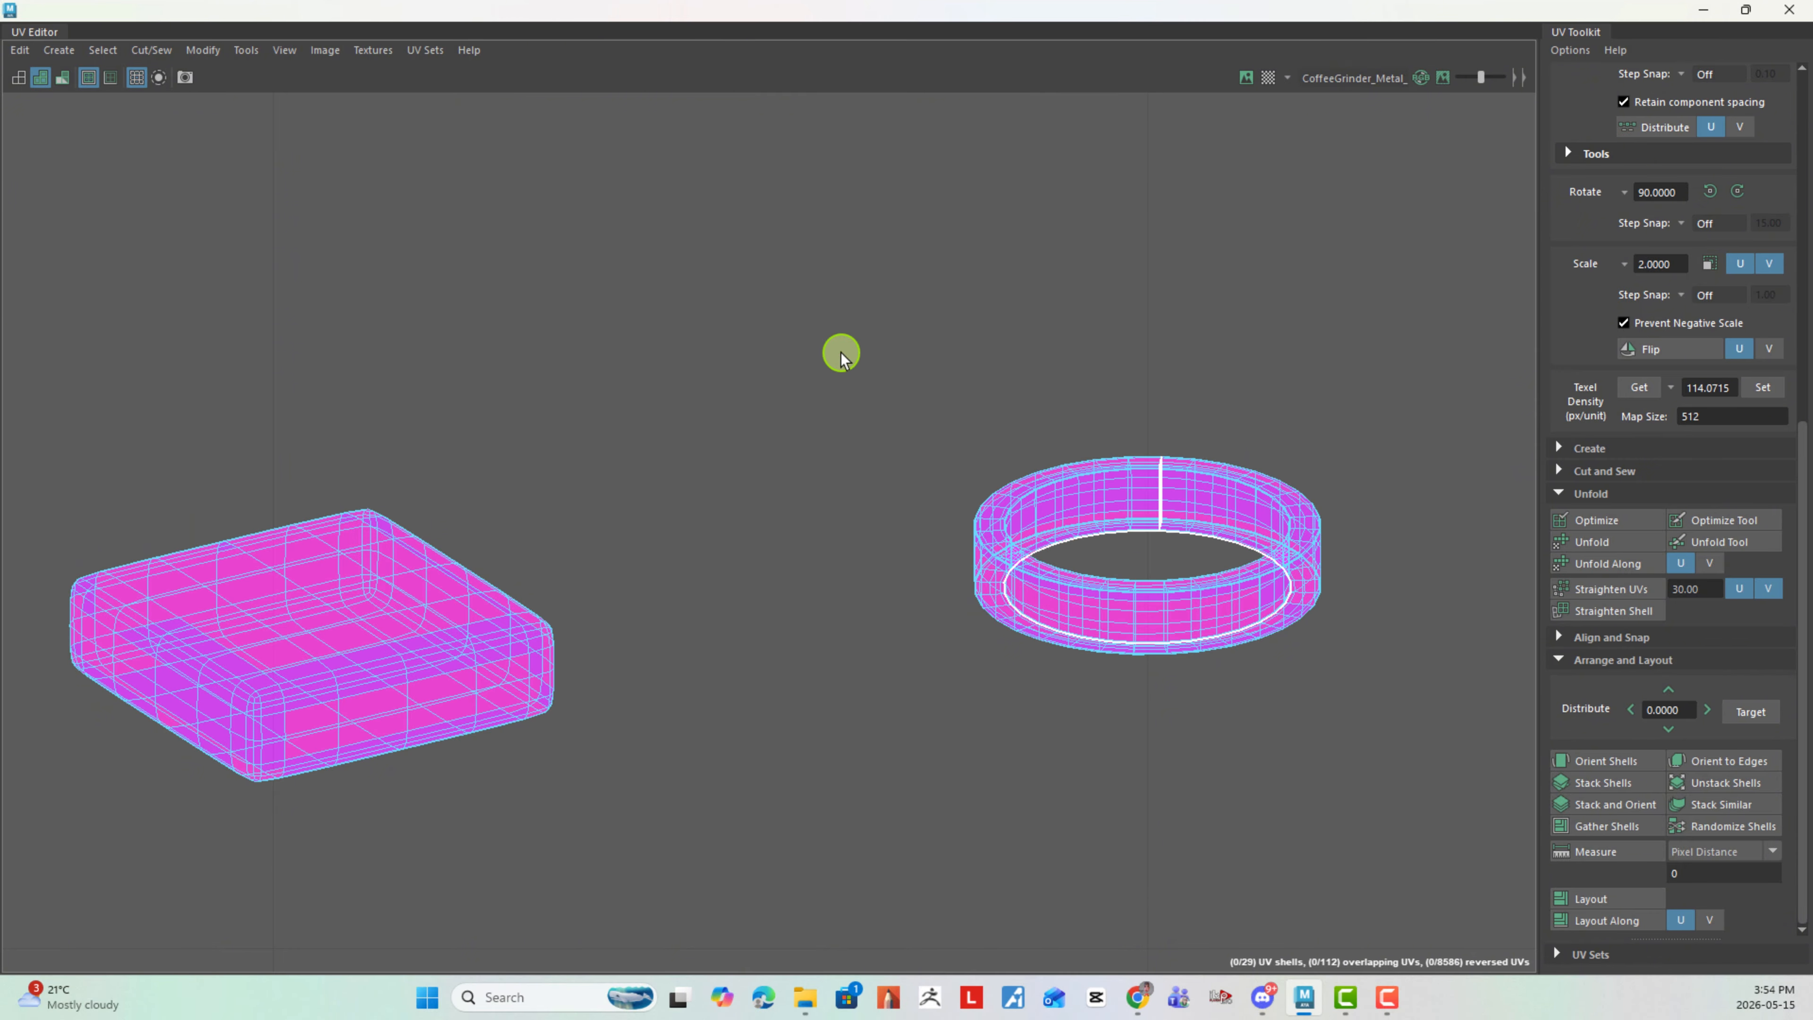
pyautogui.click(1582, 544)
pyautogui.scroll(-5, 1170, 563)
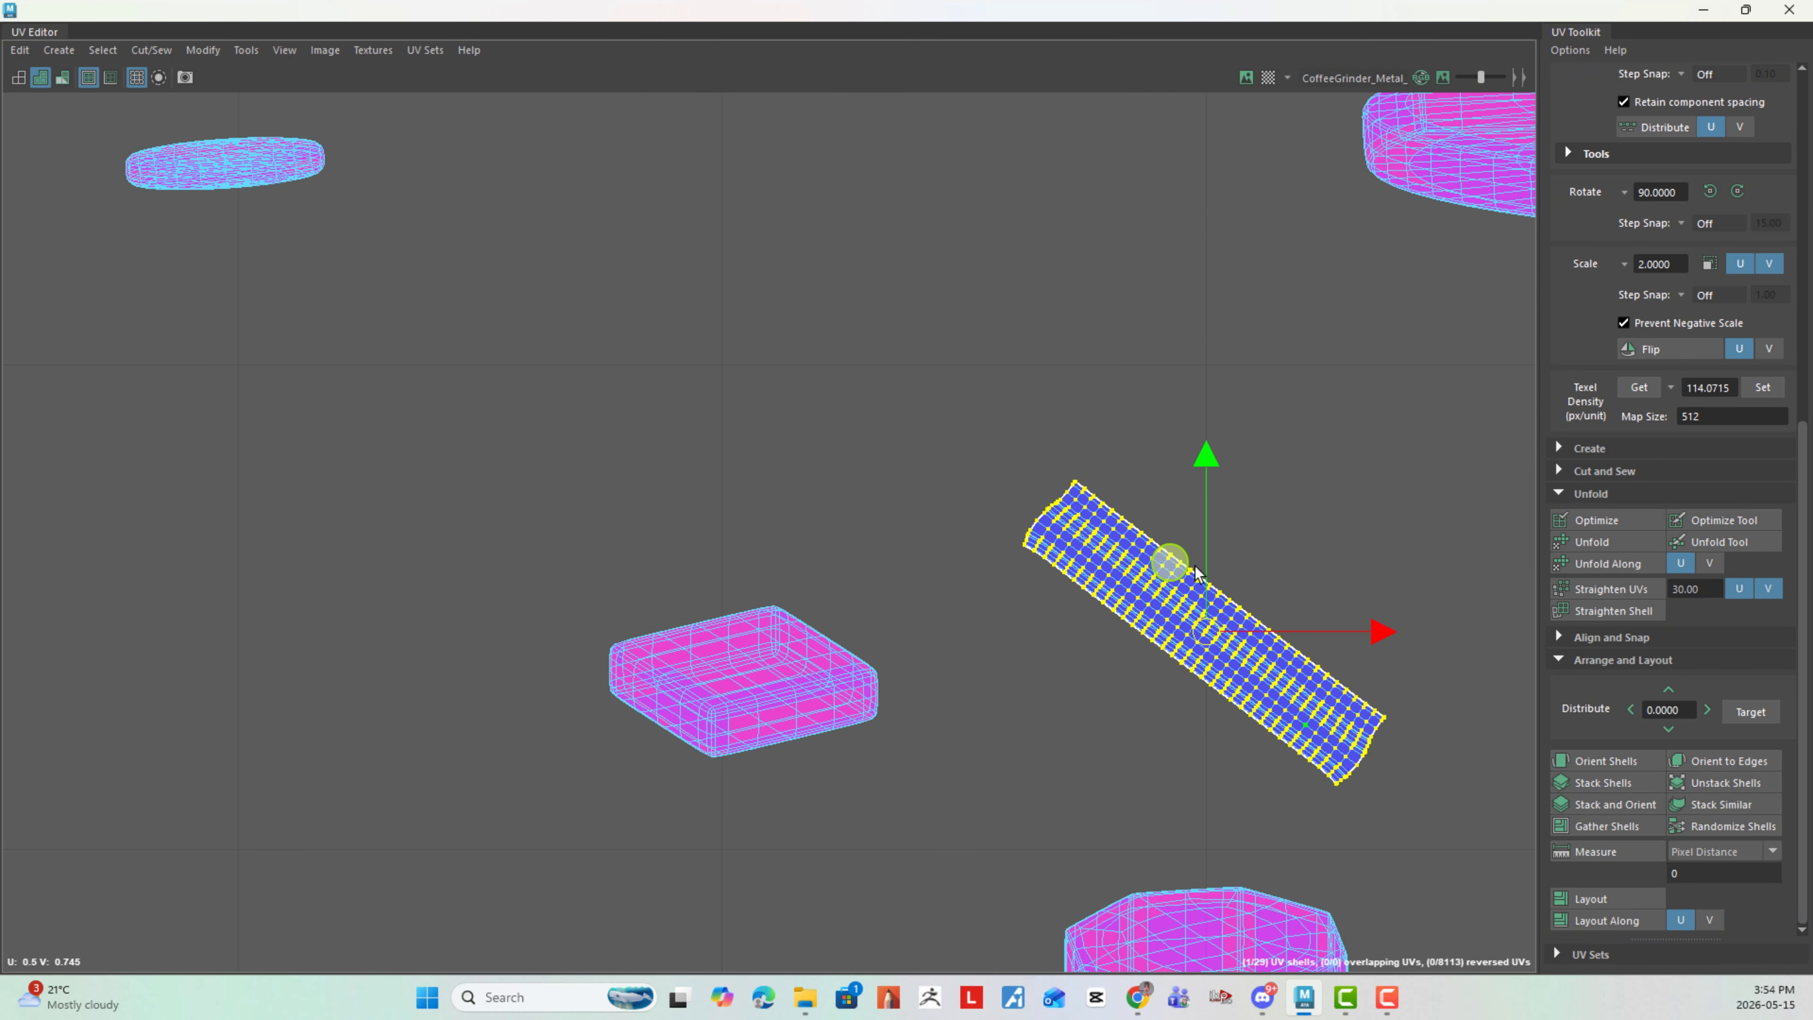
# - Orient the unfolded ring strip horizontally and place it in the left tile, above the small round shells
pyautogui.click(1619, 763)
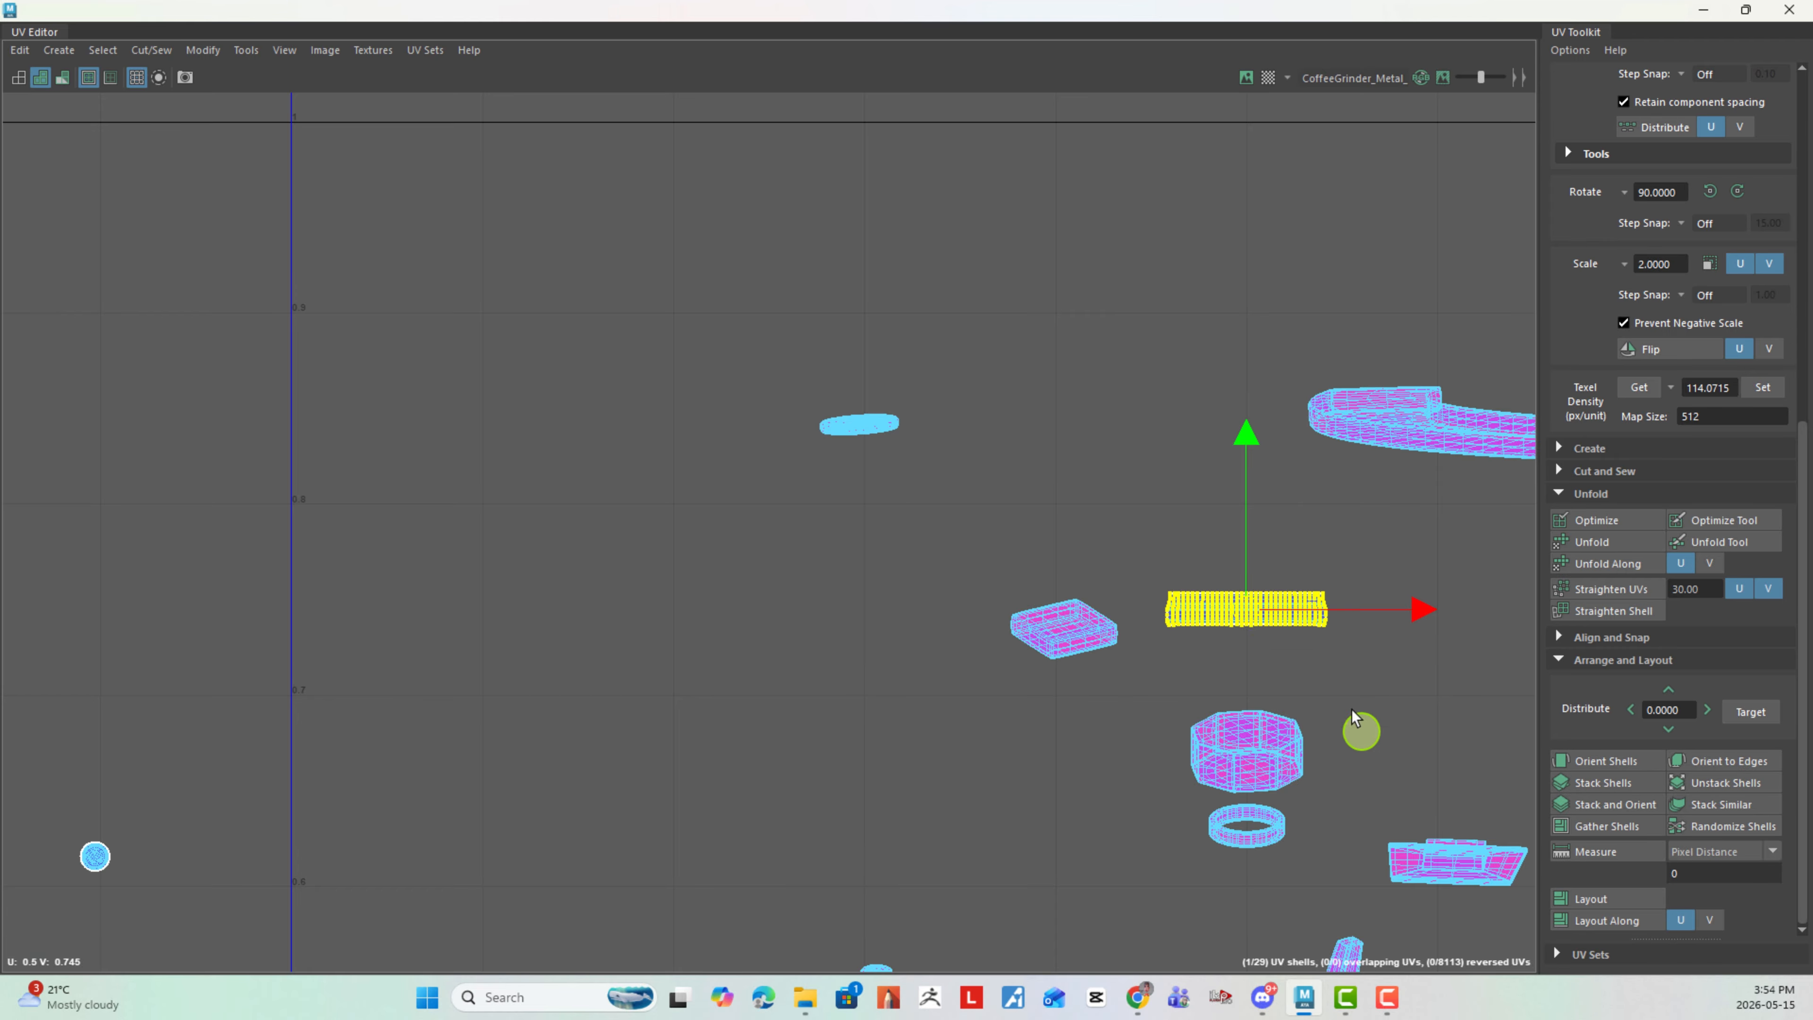
pyautogui.scroll(-4, 1370, 700)
pyautogui.moveTo(1293, 640); pyautogui.dragTo(445, 646)
# - Cut the remaining flat disc shell along its rim into two shells and unfold both halves
pyautogui.click(1062, 532)
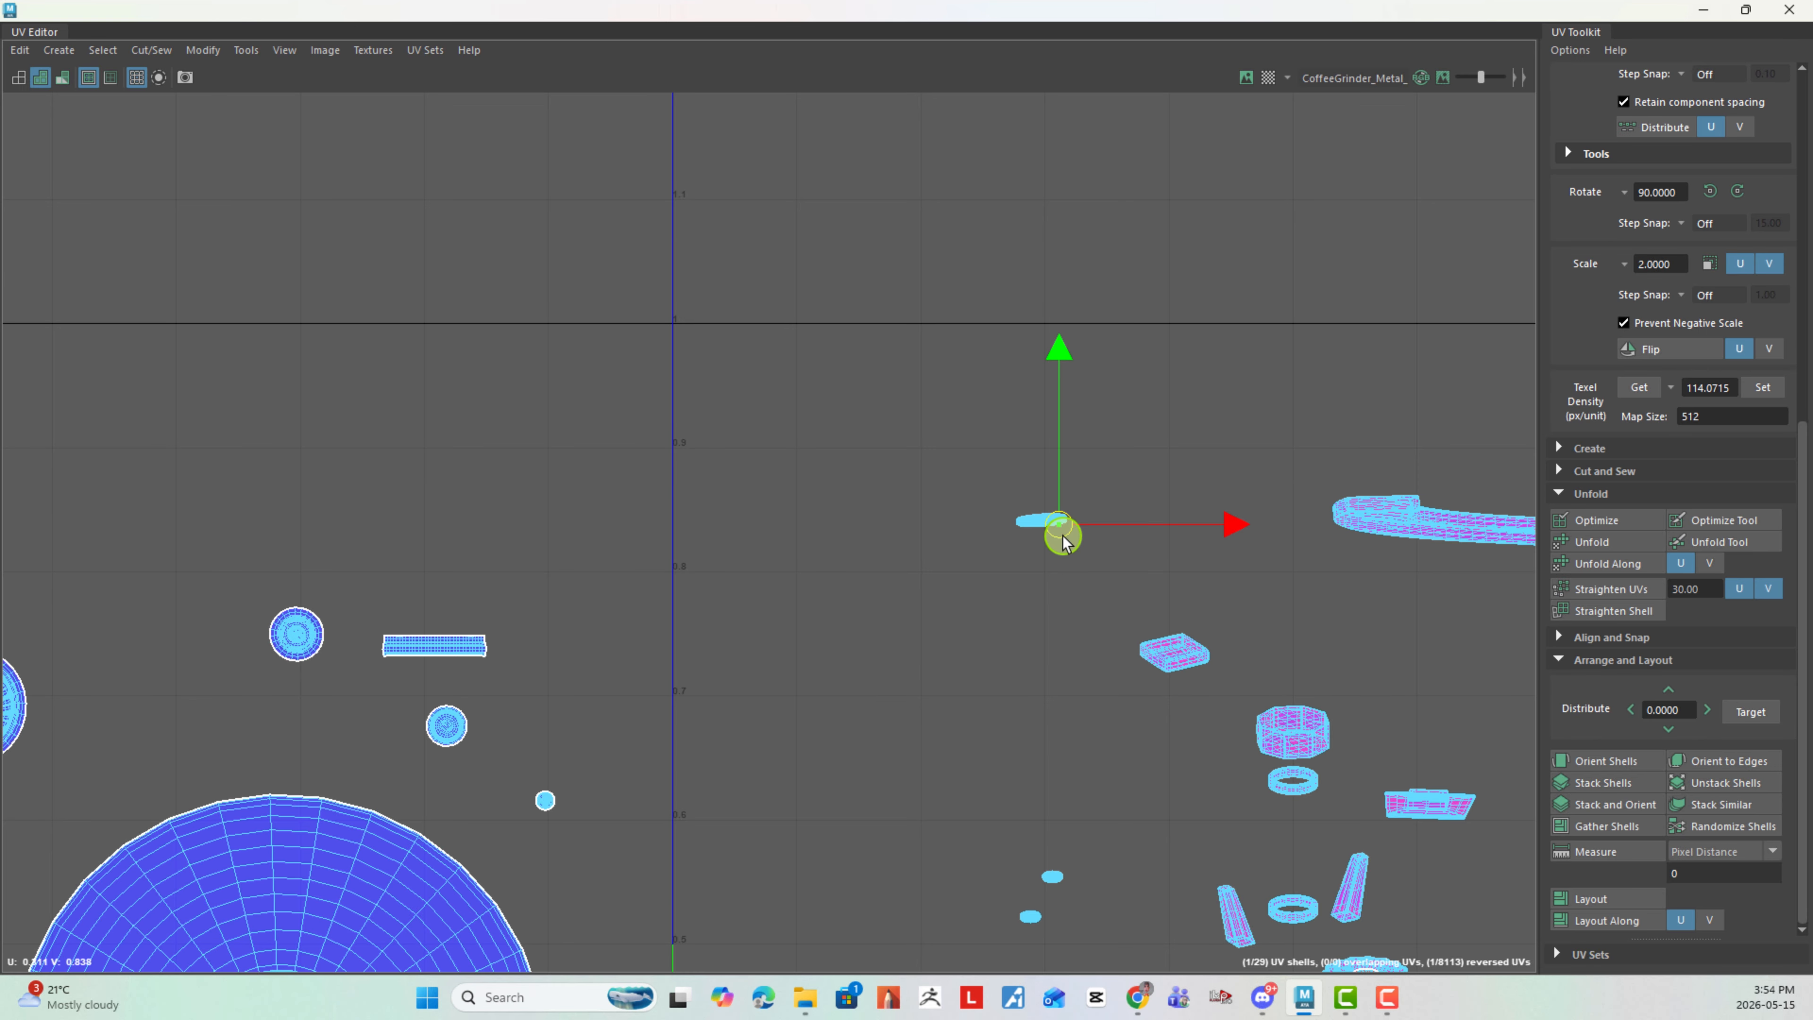
pyautogui.keyDown('alt'); pyautogui.moveTo(1063, 537); pyautogui.dragTo(1082, 468, button='right'); pyautogui.keyUp('alt')
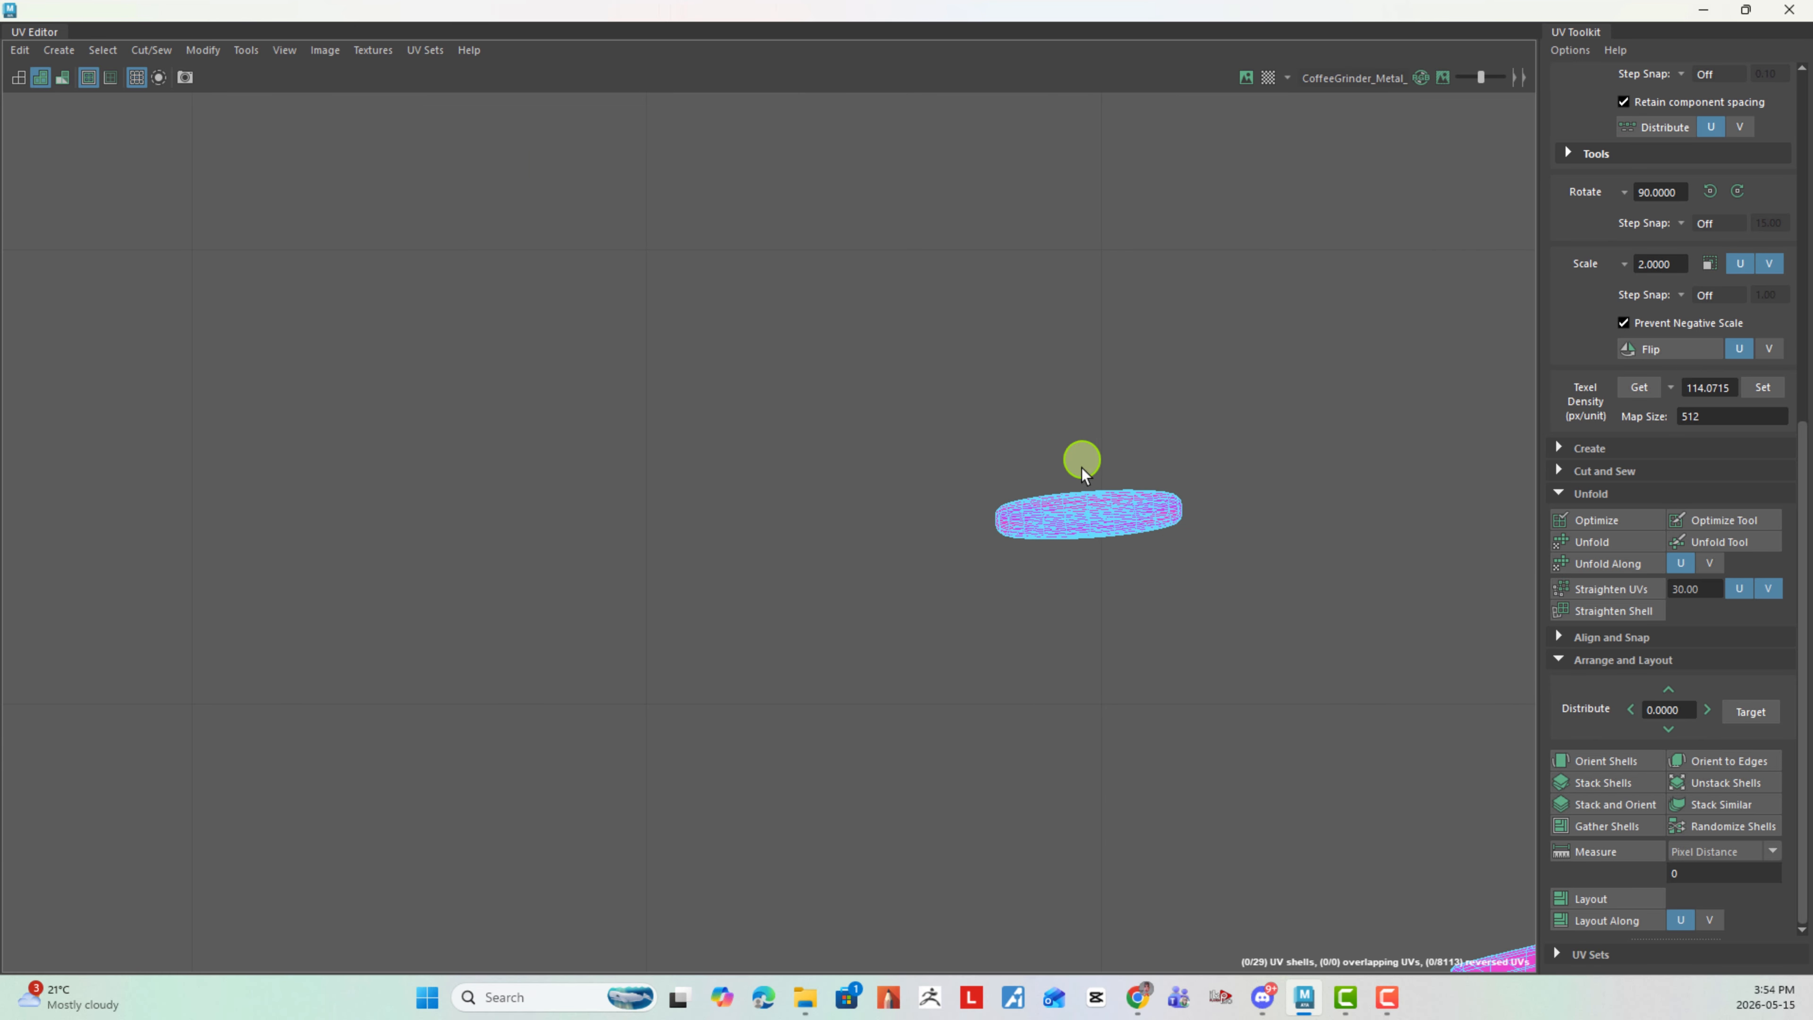
pyautogui.keyDown('shift'); pyautogui.moveTo(1249, 599); pyautogui.dragTo(1193, 622, button='right'); pyautogui.keyUp('shift')
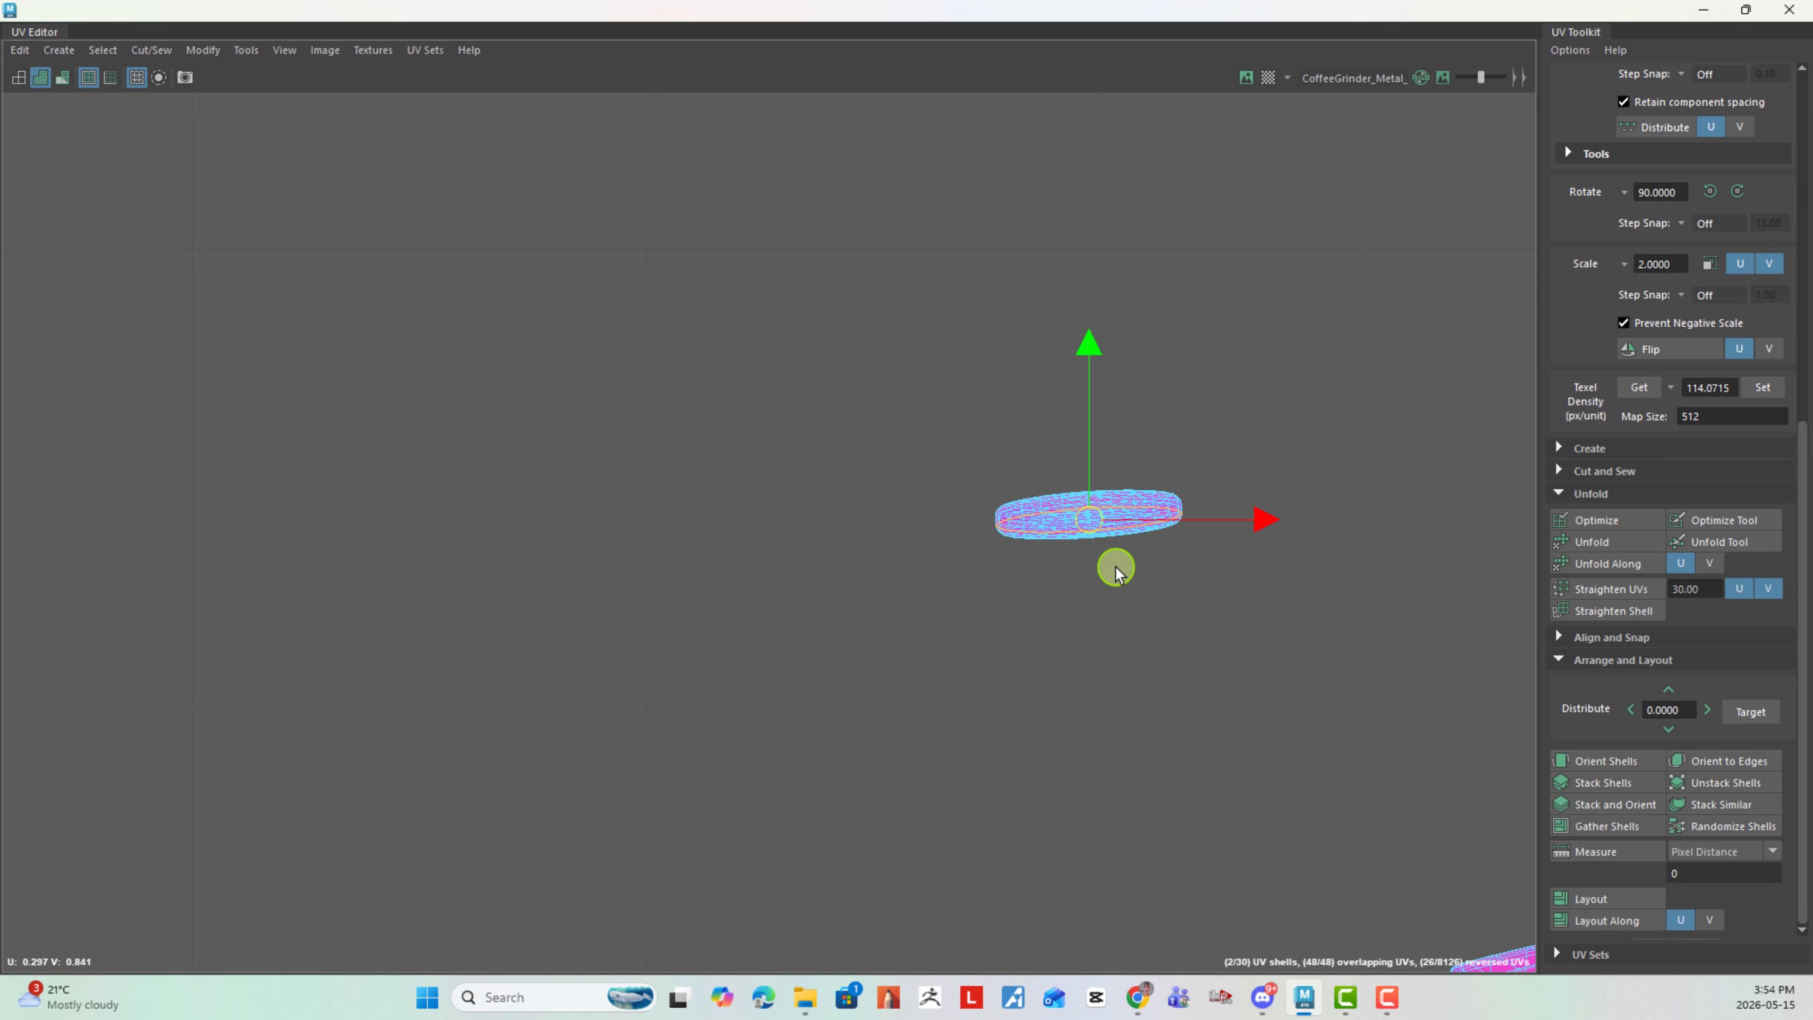
pyautogui.moveTo(1116, 567); pyautogui.dragTo(1065, 457, button='right')
pyautogui.moveTo(938, 386); pyautogui.dragTo(1312, 697)
pyautogui.click(1606, 542)
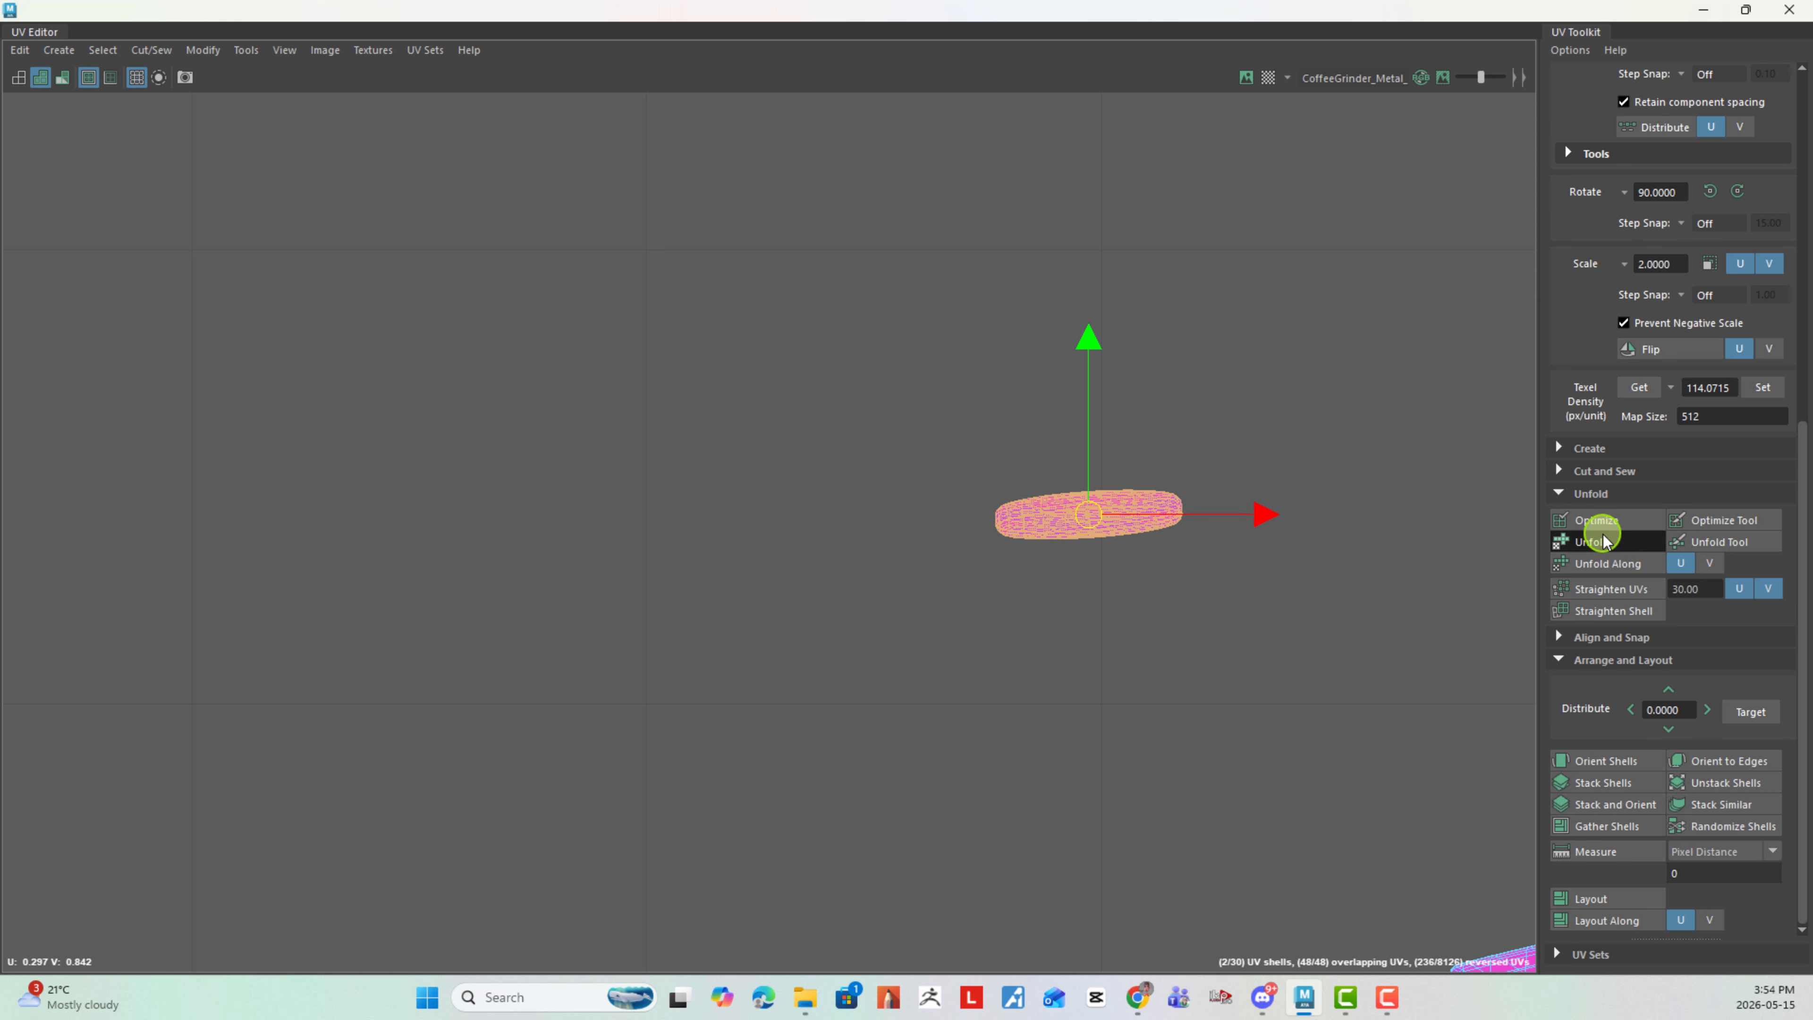
# - Move both unfolded disc halves into the left tile, directly above the ring strip
pyautogui.scroll(-3, 1216, 697)
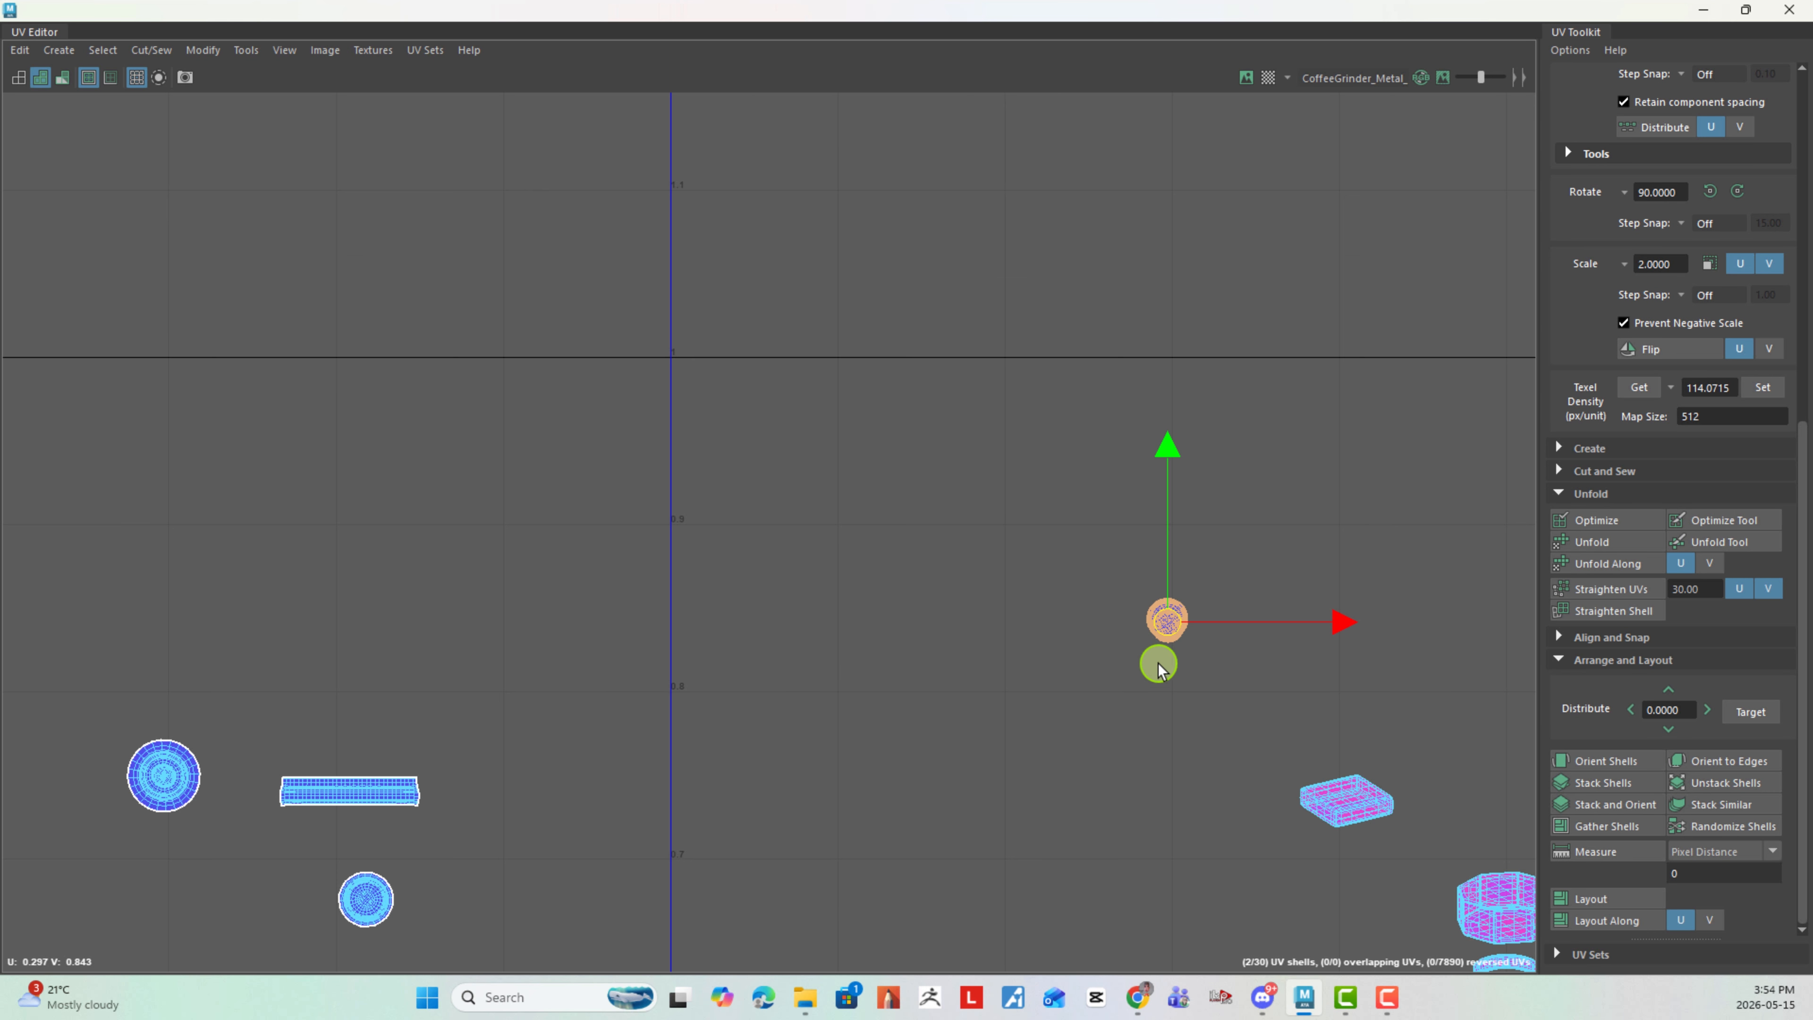
pyautogui.moveTo(1095, 640); pyautogui.dragTo(374, 679)
pyautogui.click(518, 763)
pyautogui.scroll(-3, 1057, 722)
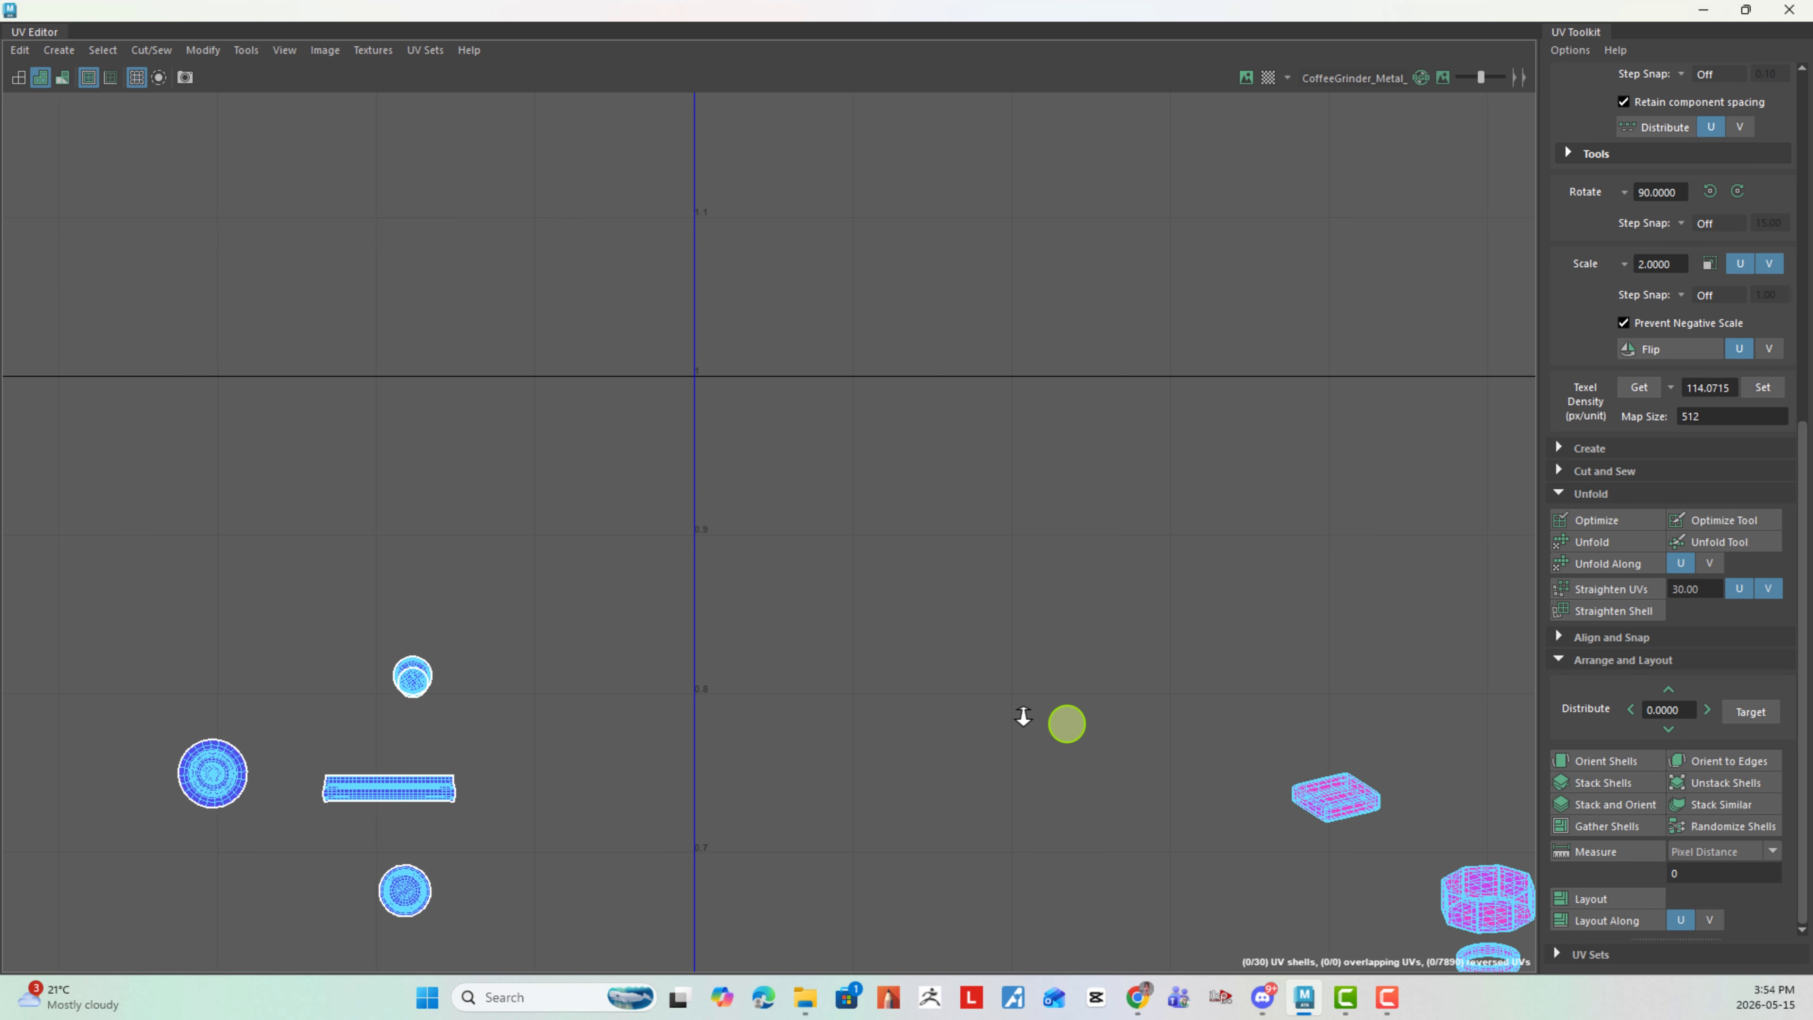
# - Cut the box-shaped shell along its upper rim edges and unfold the whole shell
pyautogui.keyDown('alt'); pyautogui.moveTo(986, 535); pyautogui.dragTo(545, 406, button='middle'); pyautogui.keyUp('alt')
pyautogui.scroll(4, 668, 473)
pyautogui.keyDown('alt'); pyautogui.moveTo(977, 722); pyautogui.dragTo(571, 434, button='middle'); pyautogui.keyUp('alt')
pyautogui.scroll(3, 636, 493)
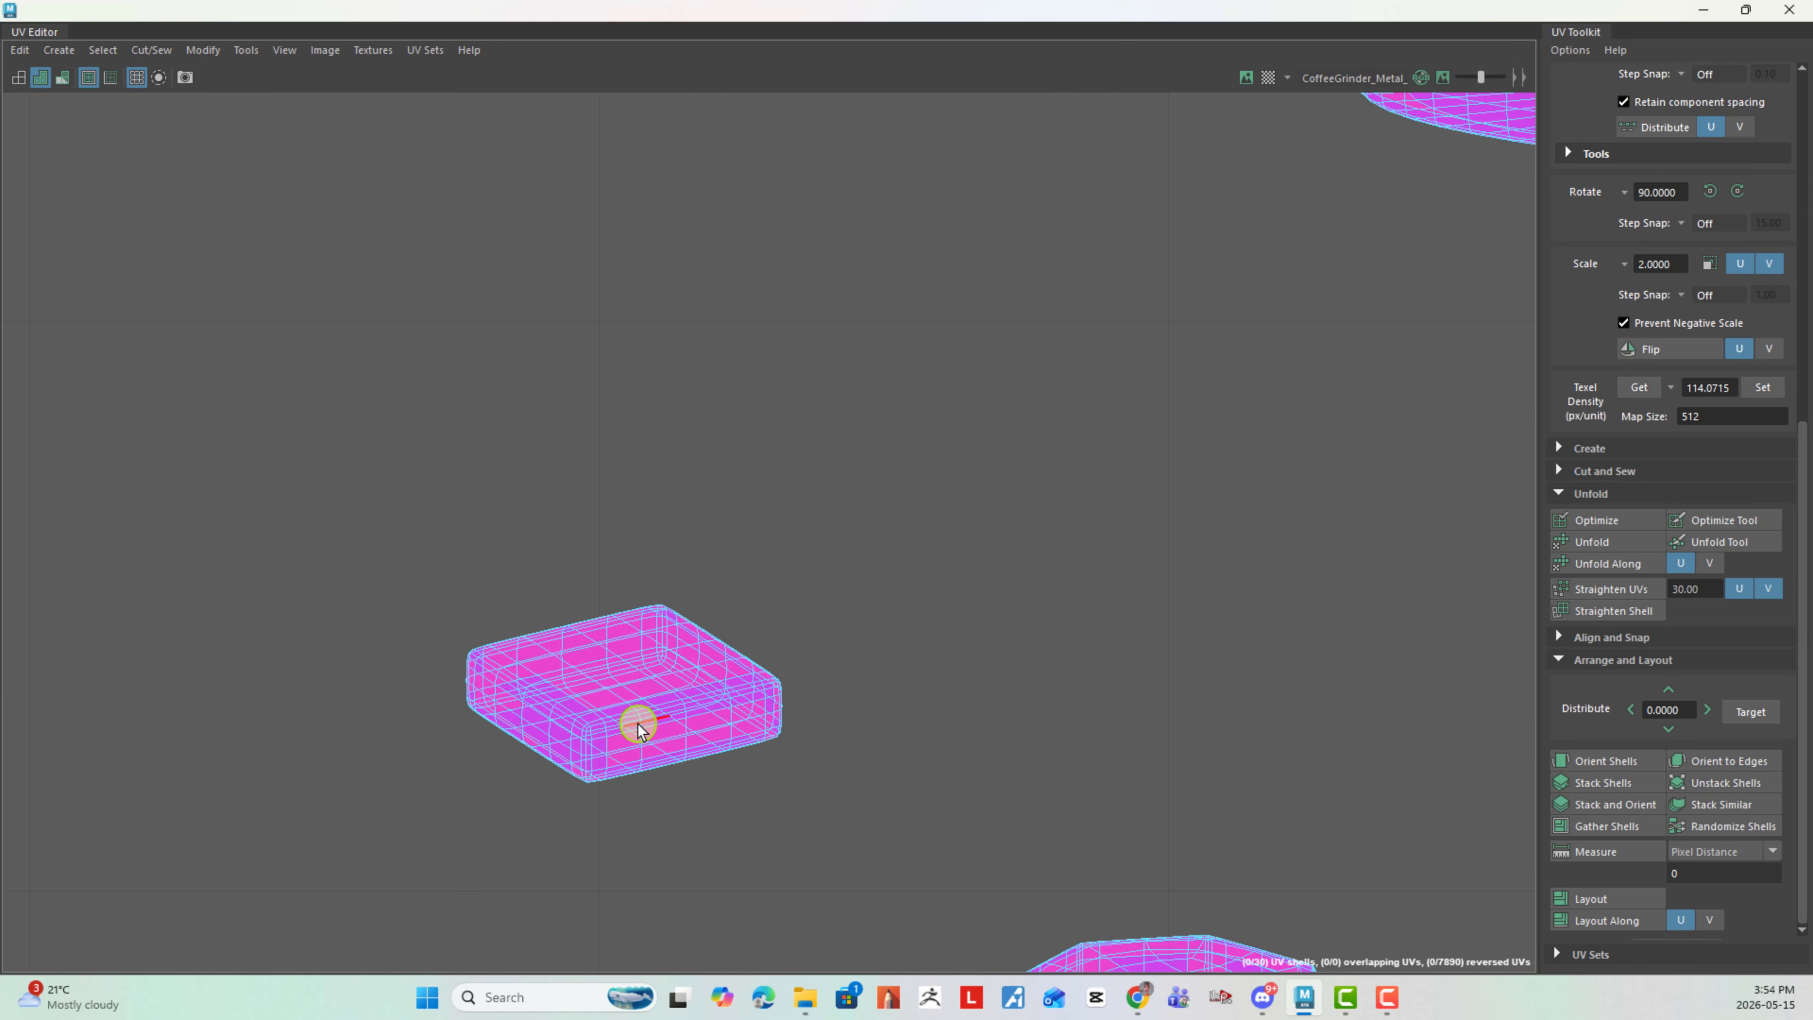
pyautogui.click(550, 709)
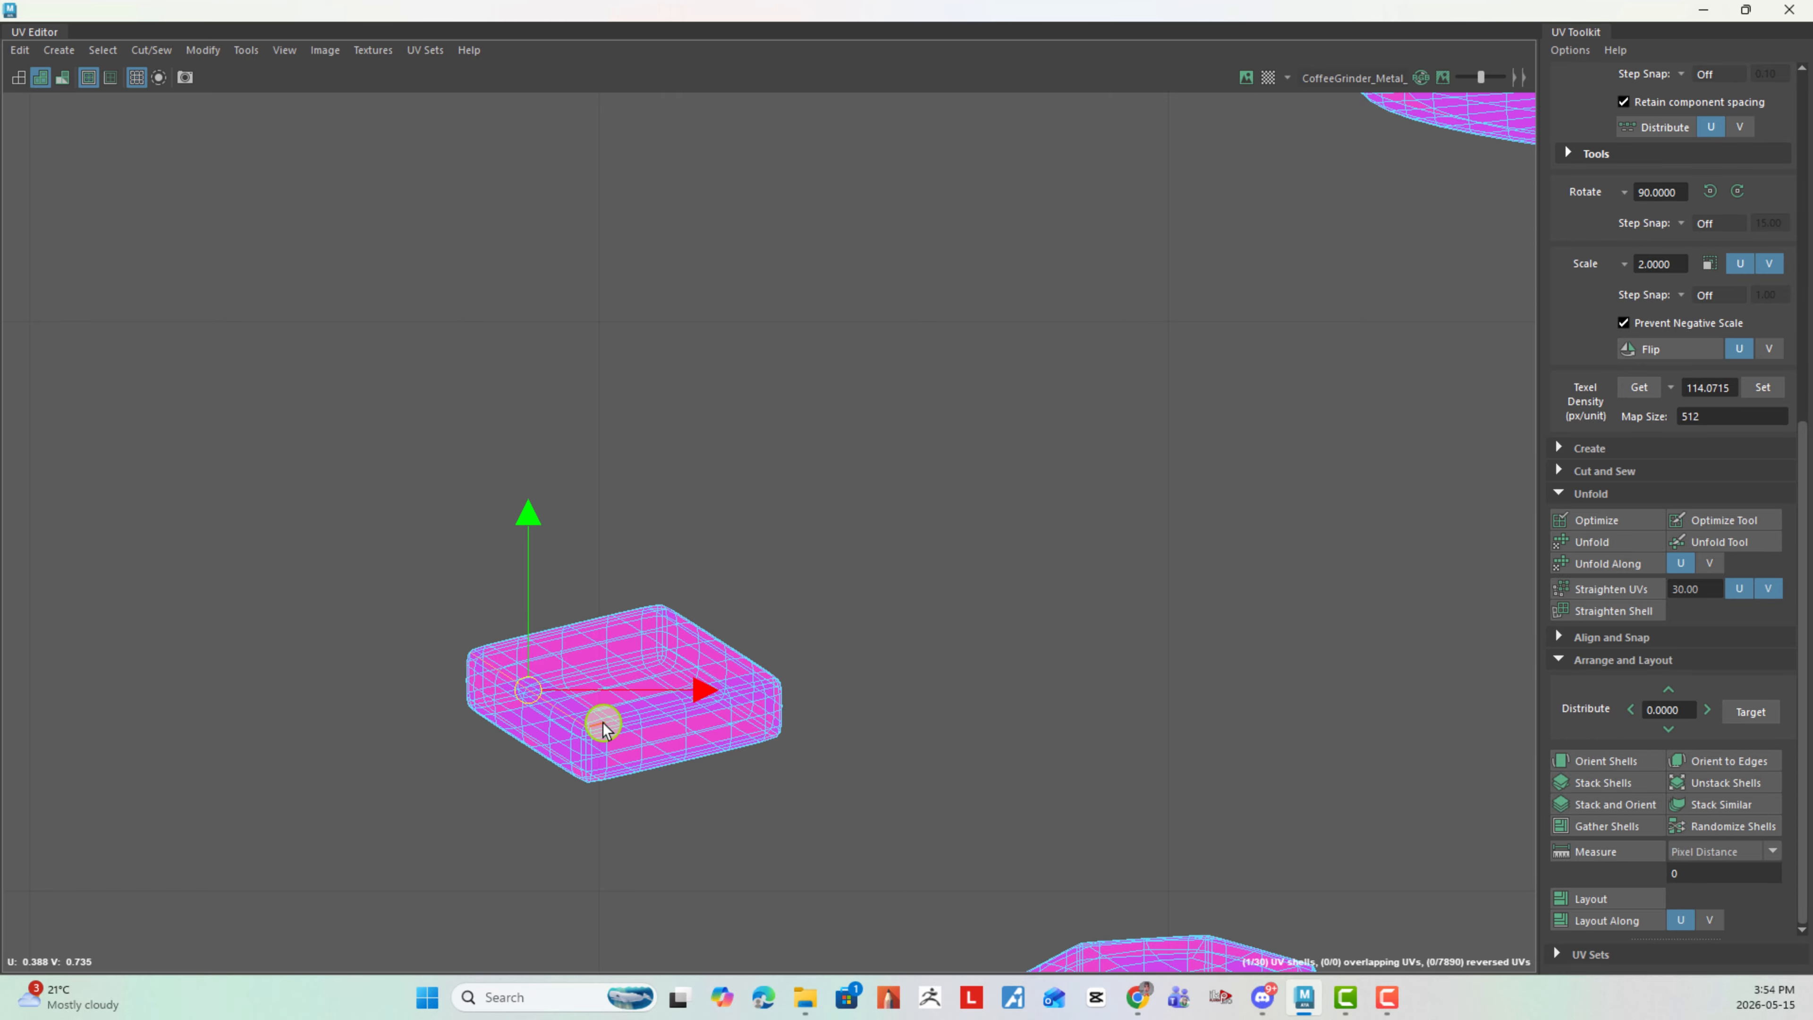
pyautogui.keyDown('shift'); pyautogui.moveTo(1006, 616); pyautogui.dragTo(817, 630, button='right'); pyautogui.keyUp('shift')
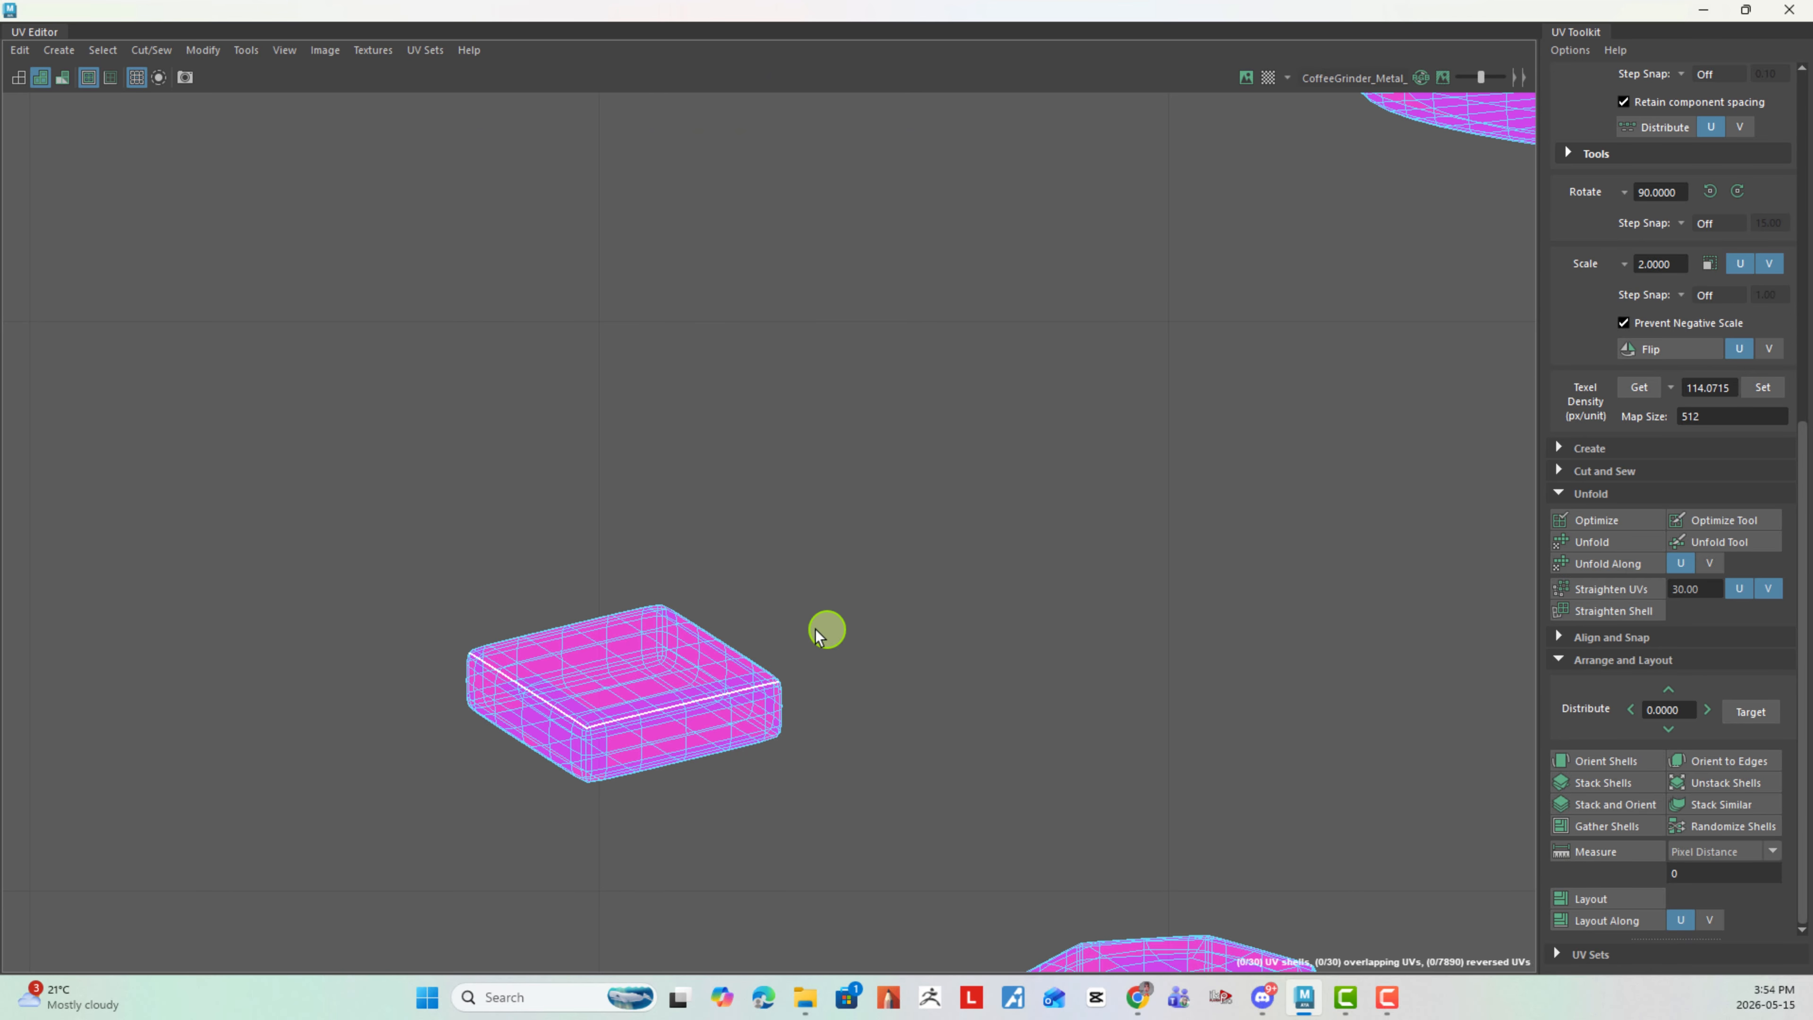
pyautogui.moveTo(754, 746); pyautogui.dragTo(755, 747)
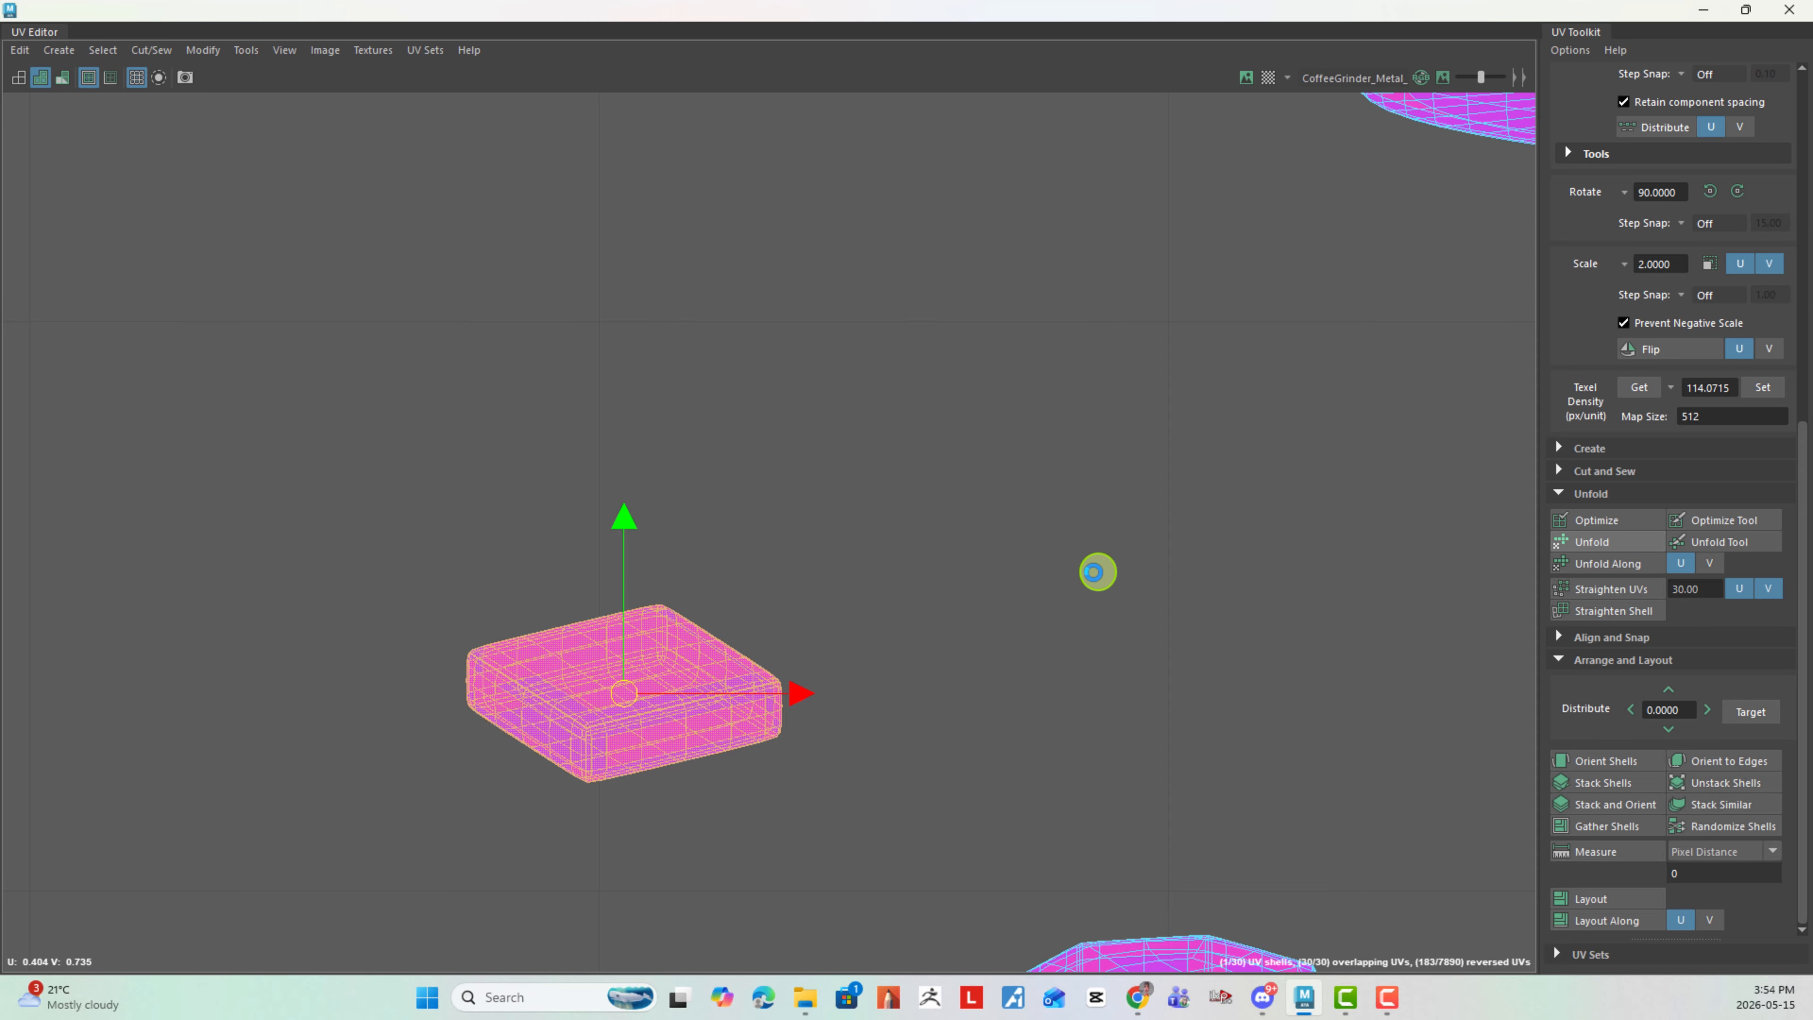
# - Cut the unfolded box shell along the curved edge run near its inner corner and unfold the whole shell again
pyautogui.moveTo(612, 658); pyautogui.dragTo(610, 613, button='right')
pyautogui.keyDown('alt'); pyautogui.moveTo(540, 690); pyautogui.dragTo(676, 642, button='right'); pyautogui.keyUp('alt')
pyautogui.doubleClick(706, 597)
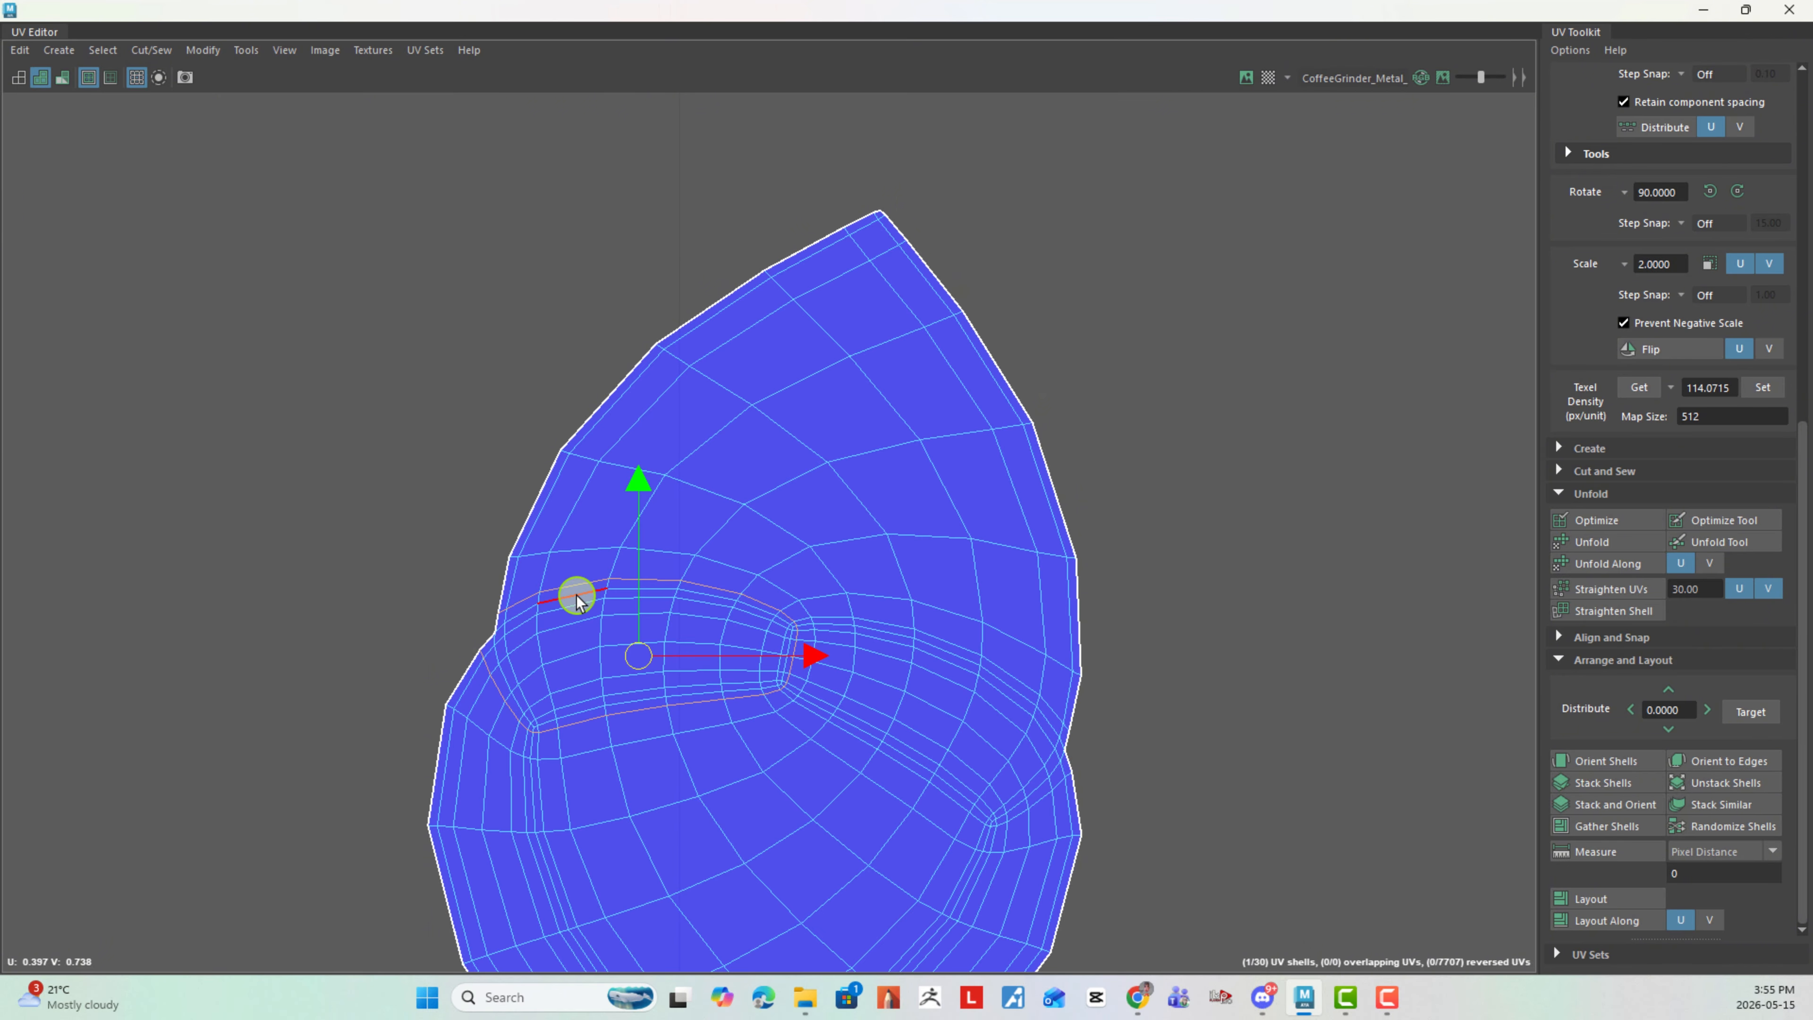
pyautogui.moveTo(577, 602); pyautogui.dragTo(687, 575)
pyautogui.keyDown('shift'); pyautogui.moveTo(1327, 498); pyautogui.dragTo(1273, 534, button='right'); pyautogui.keyUp('shift')
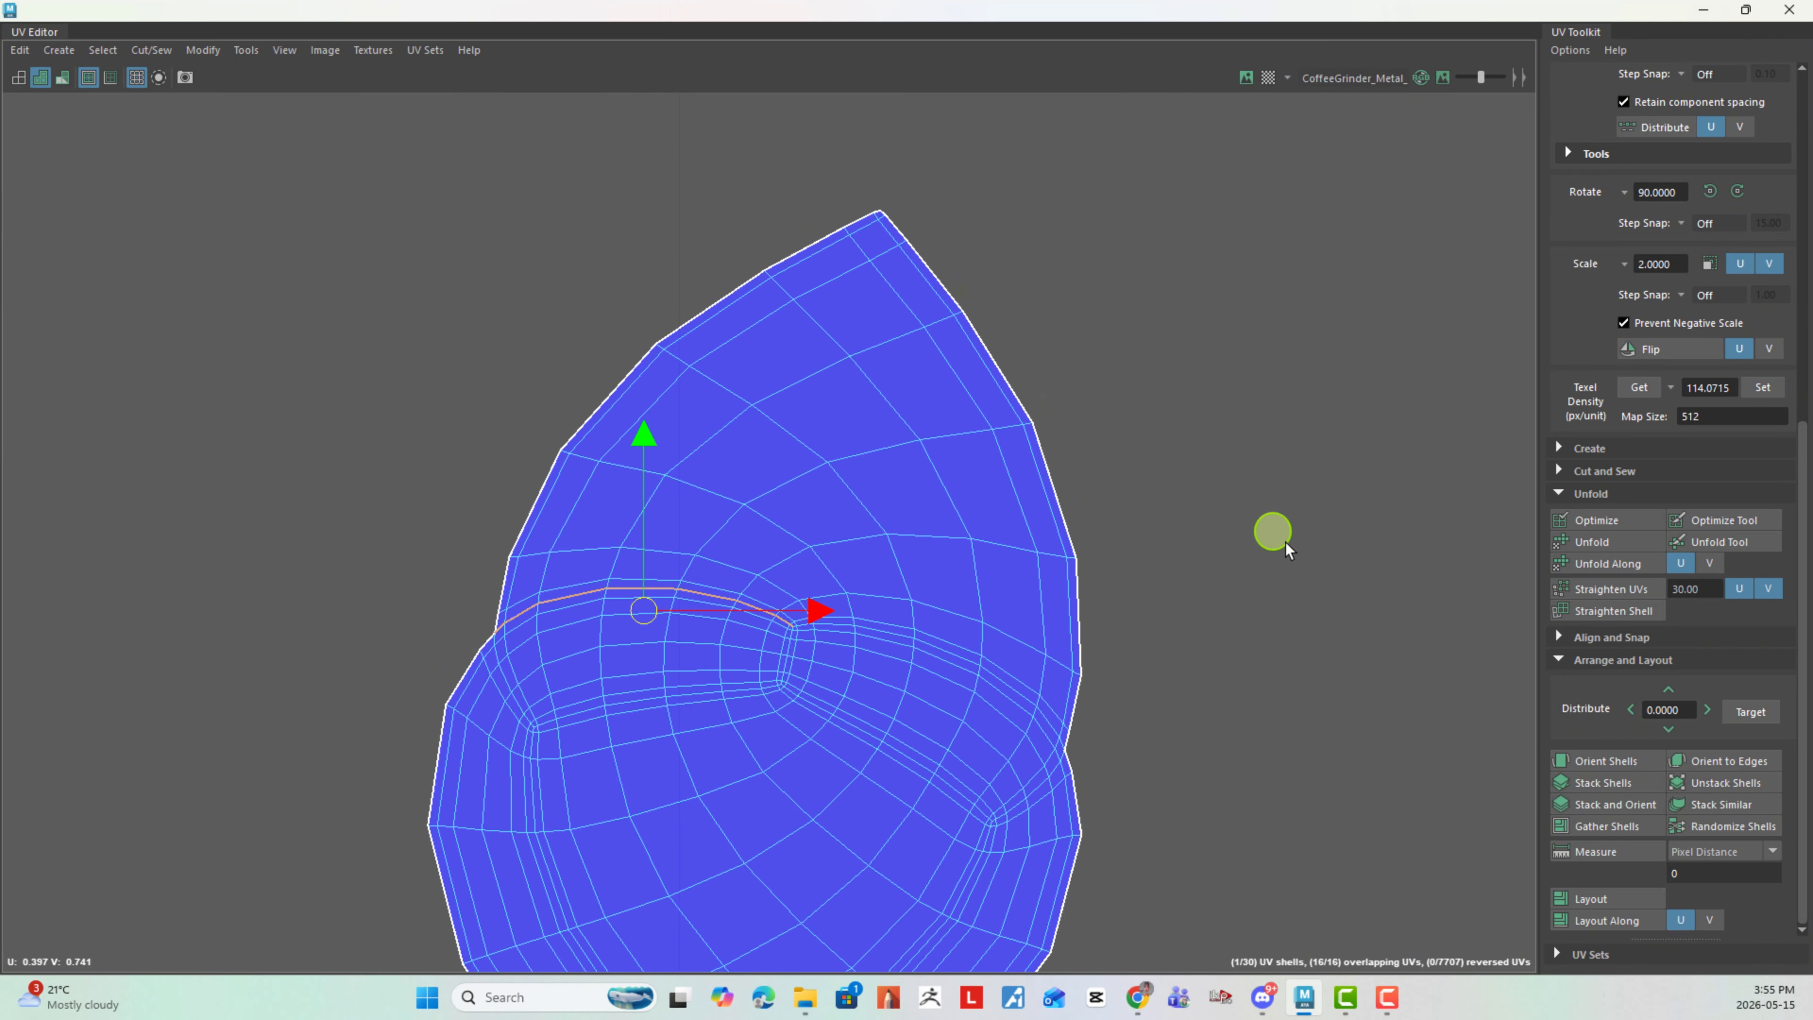
pyautogui.keyDown('alt'); pyautogui.moveTo(1270, 652); pyautogui.dragTo(1146, 594, button='right'); pyautogui.keyUp('alt')
pyautogui.keyDown('alt'); pyautogui.moveTo(1217, 618); pyautogui.dragTo(1143, 559, button='middle'); pyautogui.keyUp('alt')
pyautogui.rightClick(1073, 636)
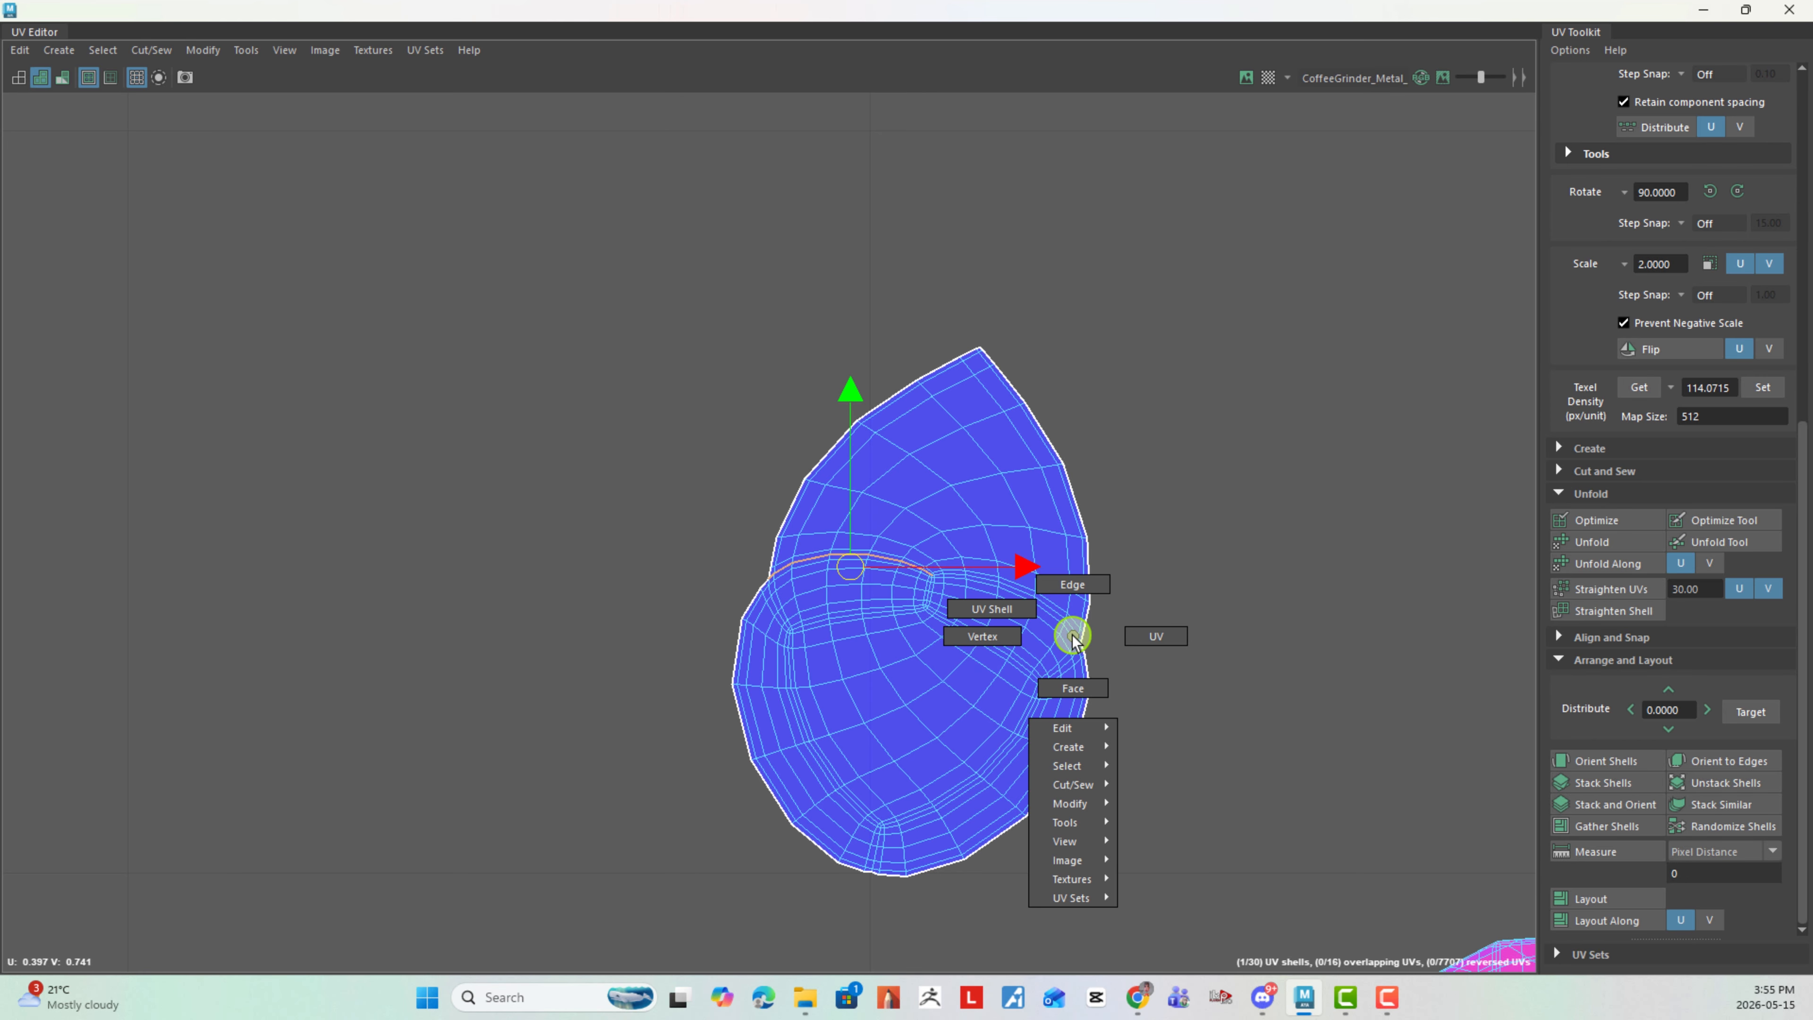
pyautogui.click(982, 609)
pyautogui.moveTo(688, 421); pyautogui.dragTo(1170, 924)
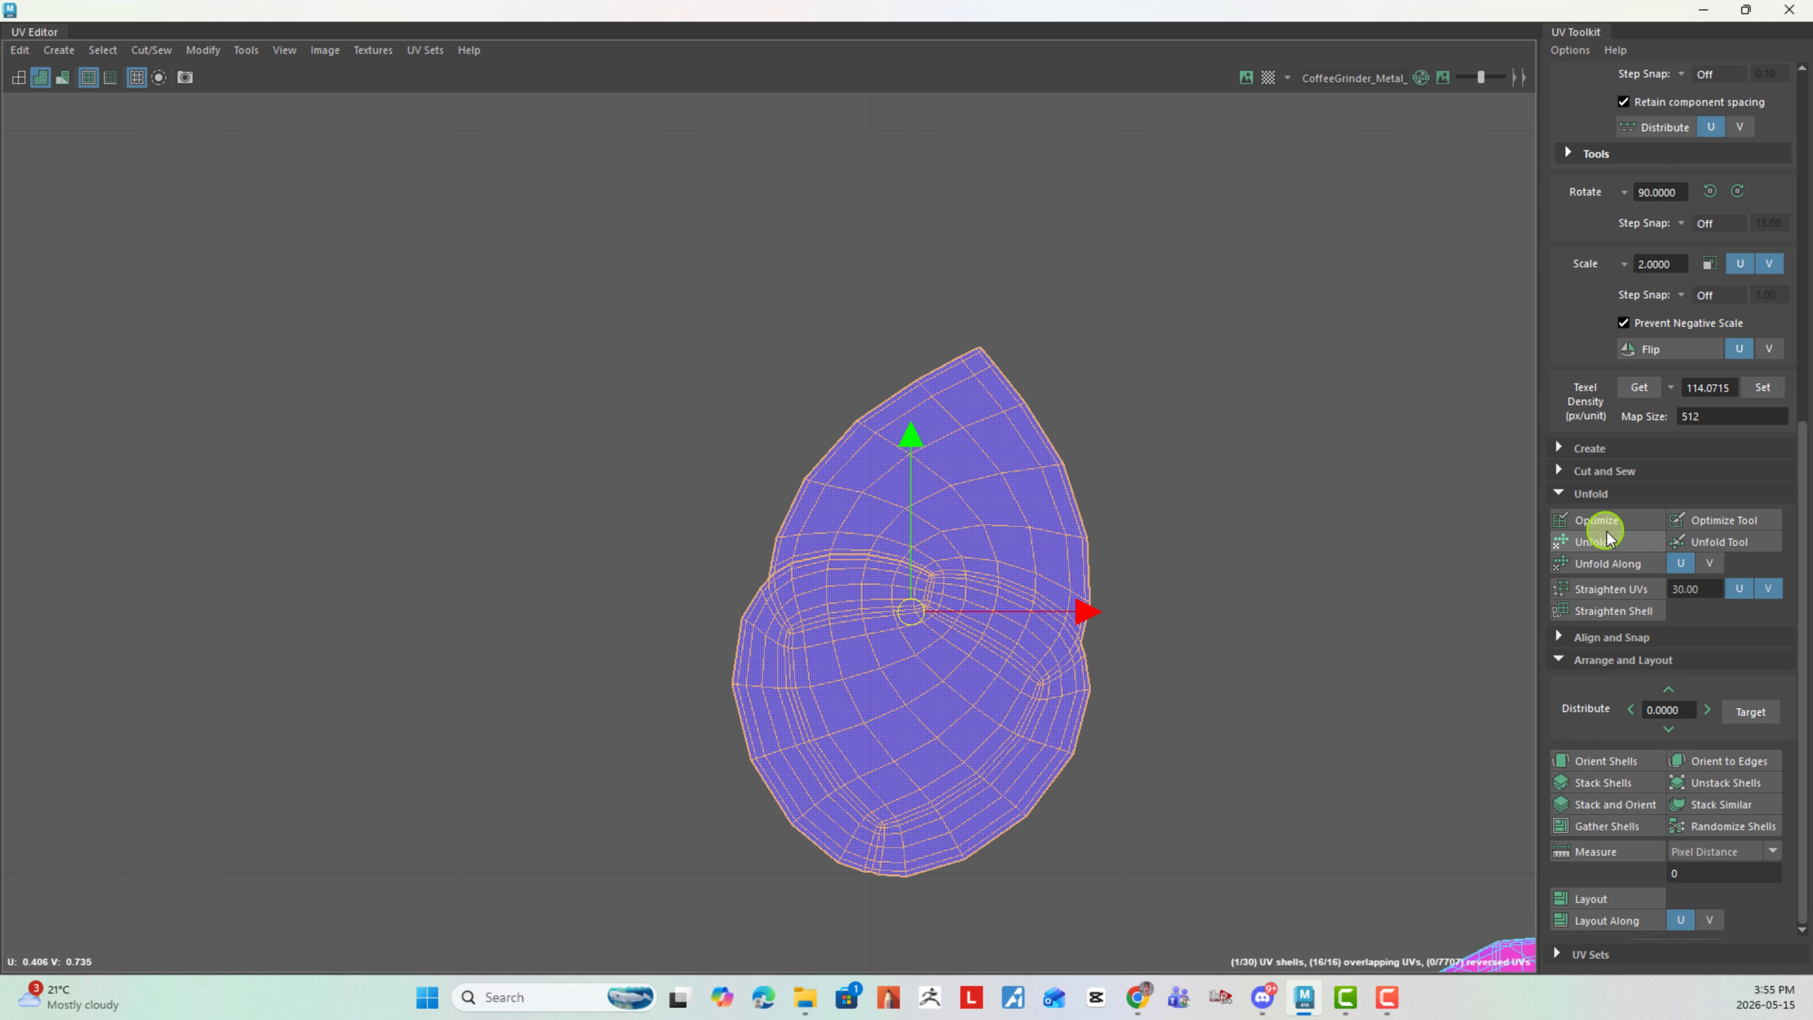
pyautogui.keyDown('alt'); pyautogui.moveTo(1335, 702); pyautogui.dragTo(669, 449, button='right'); pyautogui.keyUp('alt')
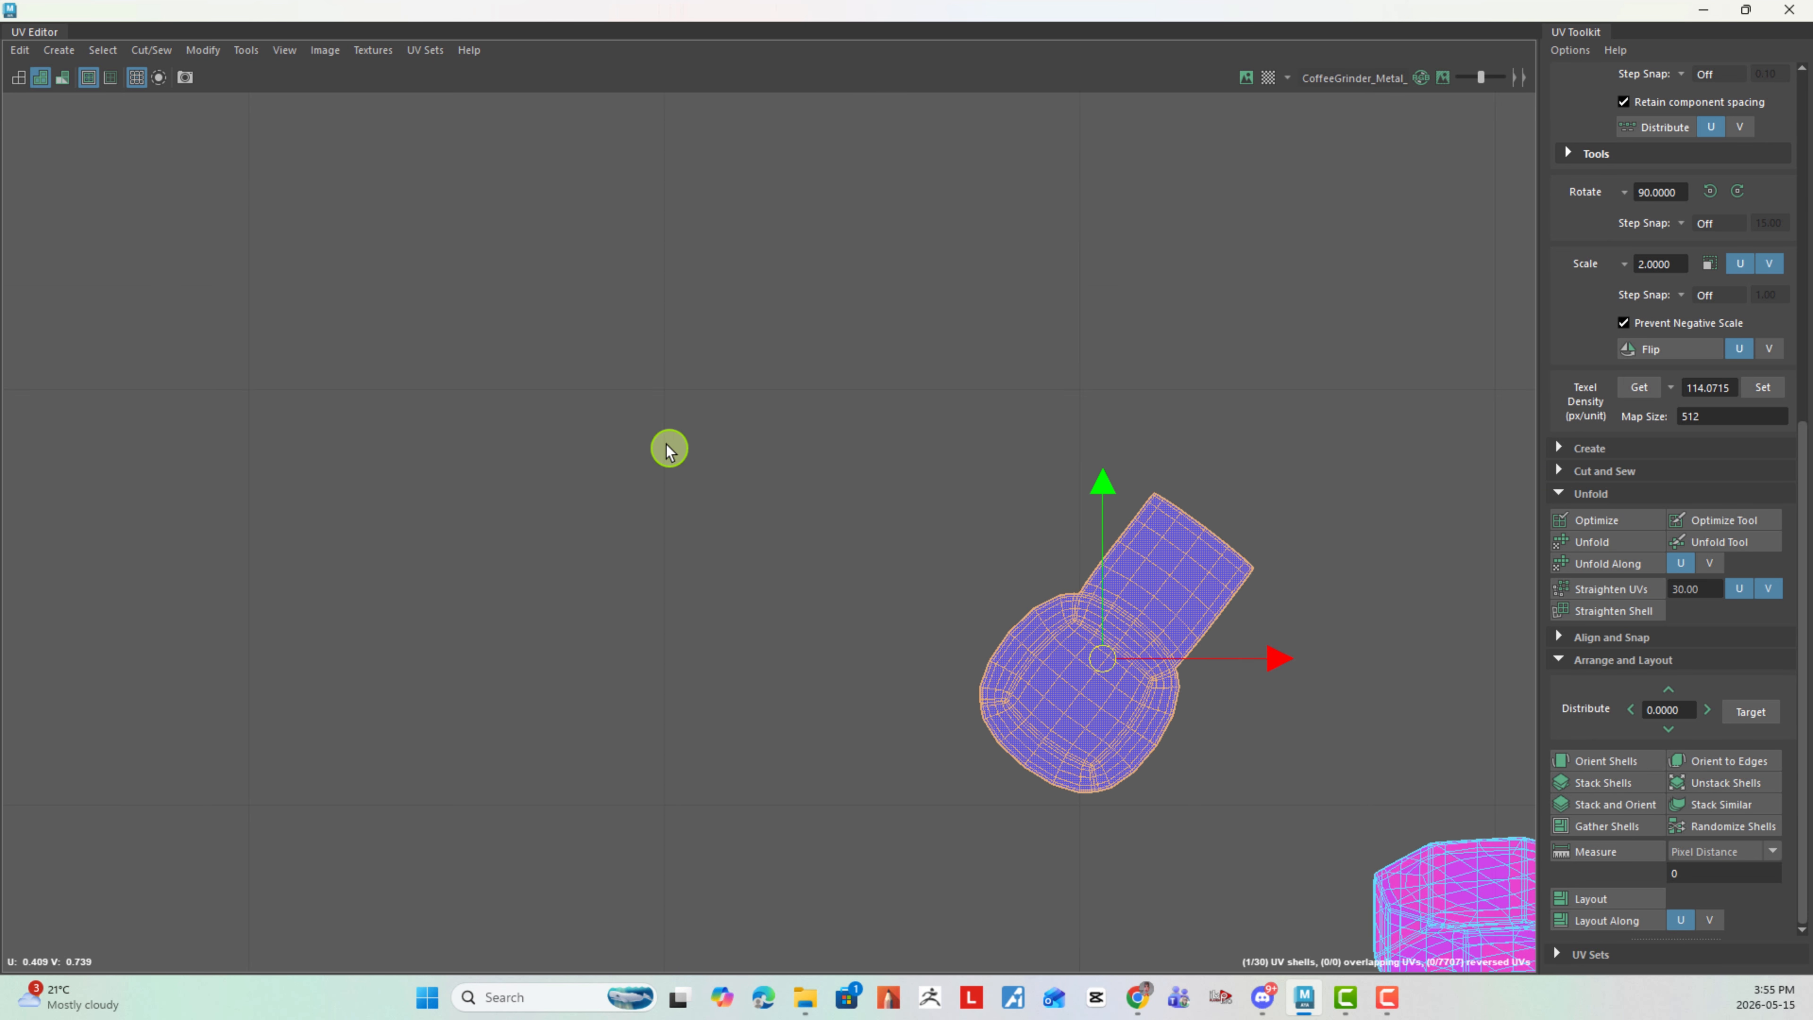
# - Rotate the unfolded box shell upright and move it into the left tile, beside the horizontal ring strip
pyautogui.keyDown('alt'); pyautogui.moveTo(1222, 592); pyautogui.dragTo(400, 421, button='right'); pyautogui.keyUp('alt')
pyautogui.keyDown('alt'); pyautogui.moveTo(1126, 500); pyautogui.dragTo(1149, 525, button='middle'); pyautogui.keyUp('alt')
pyautogui.press('e')
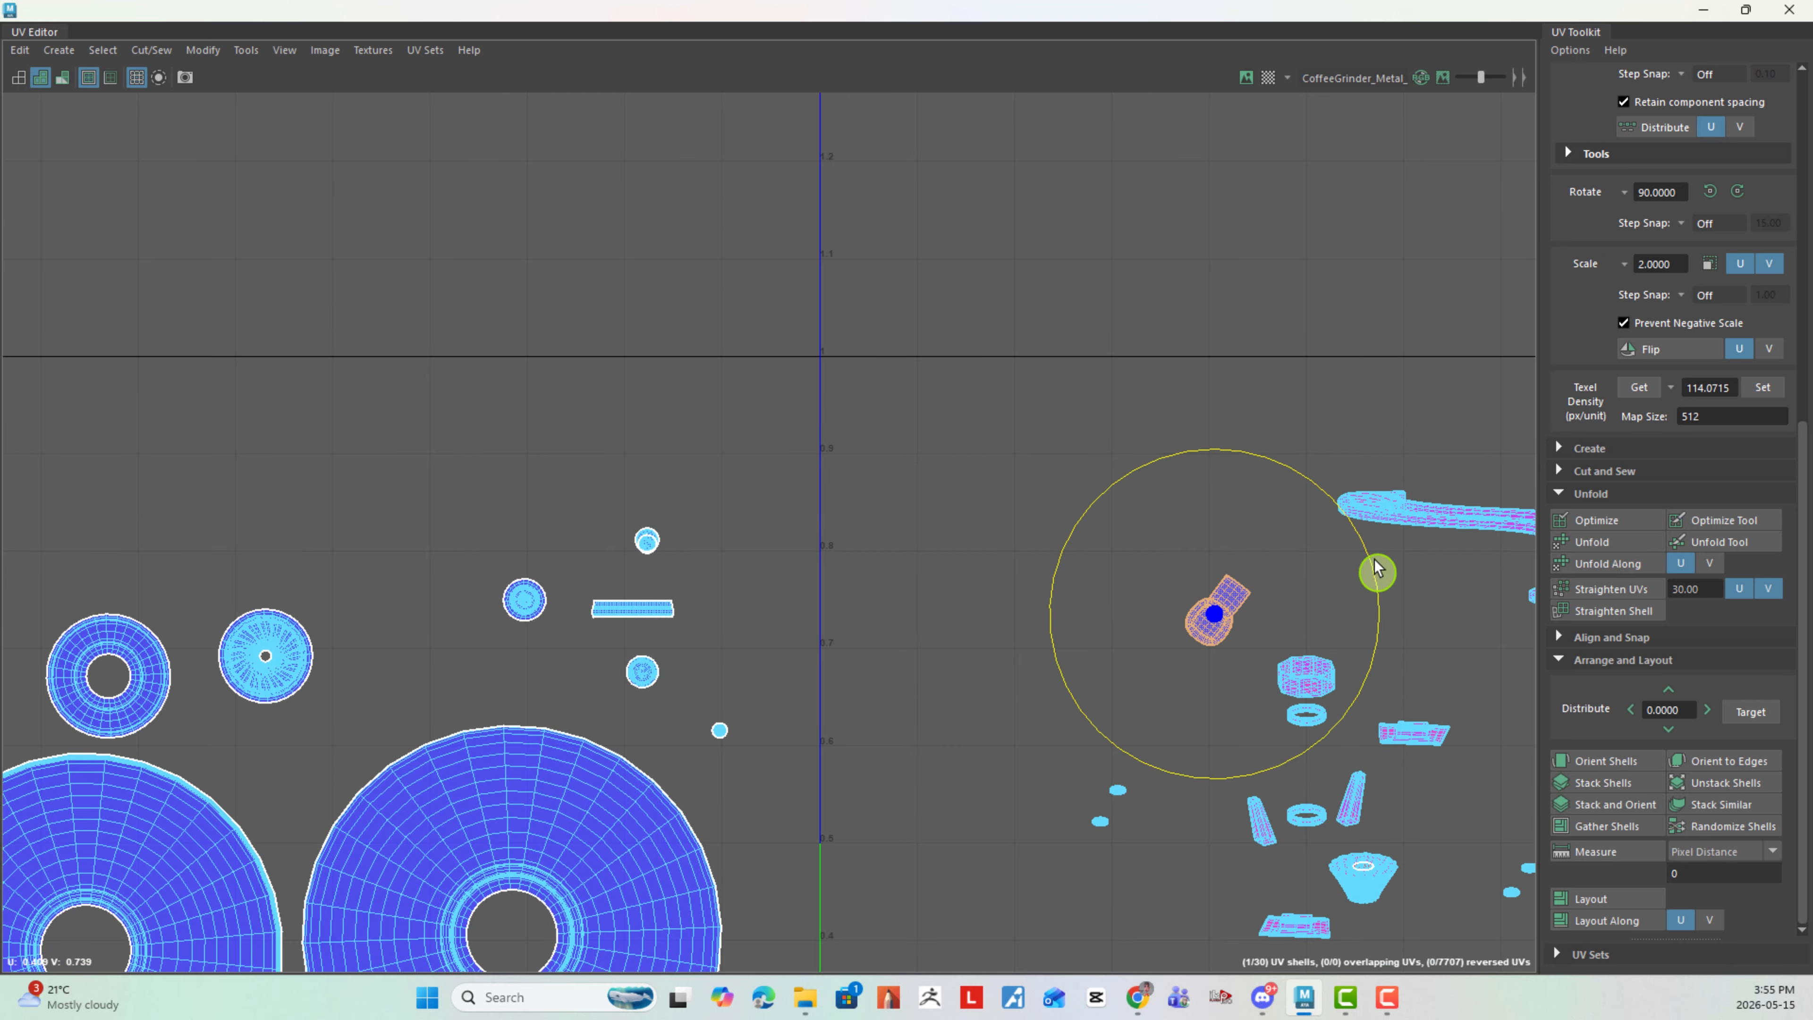
pyautogui.moveTo(1377, 570); pyautogui.dragTo(1320, 502)
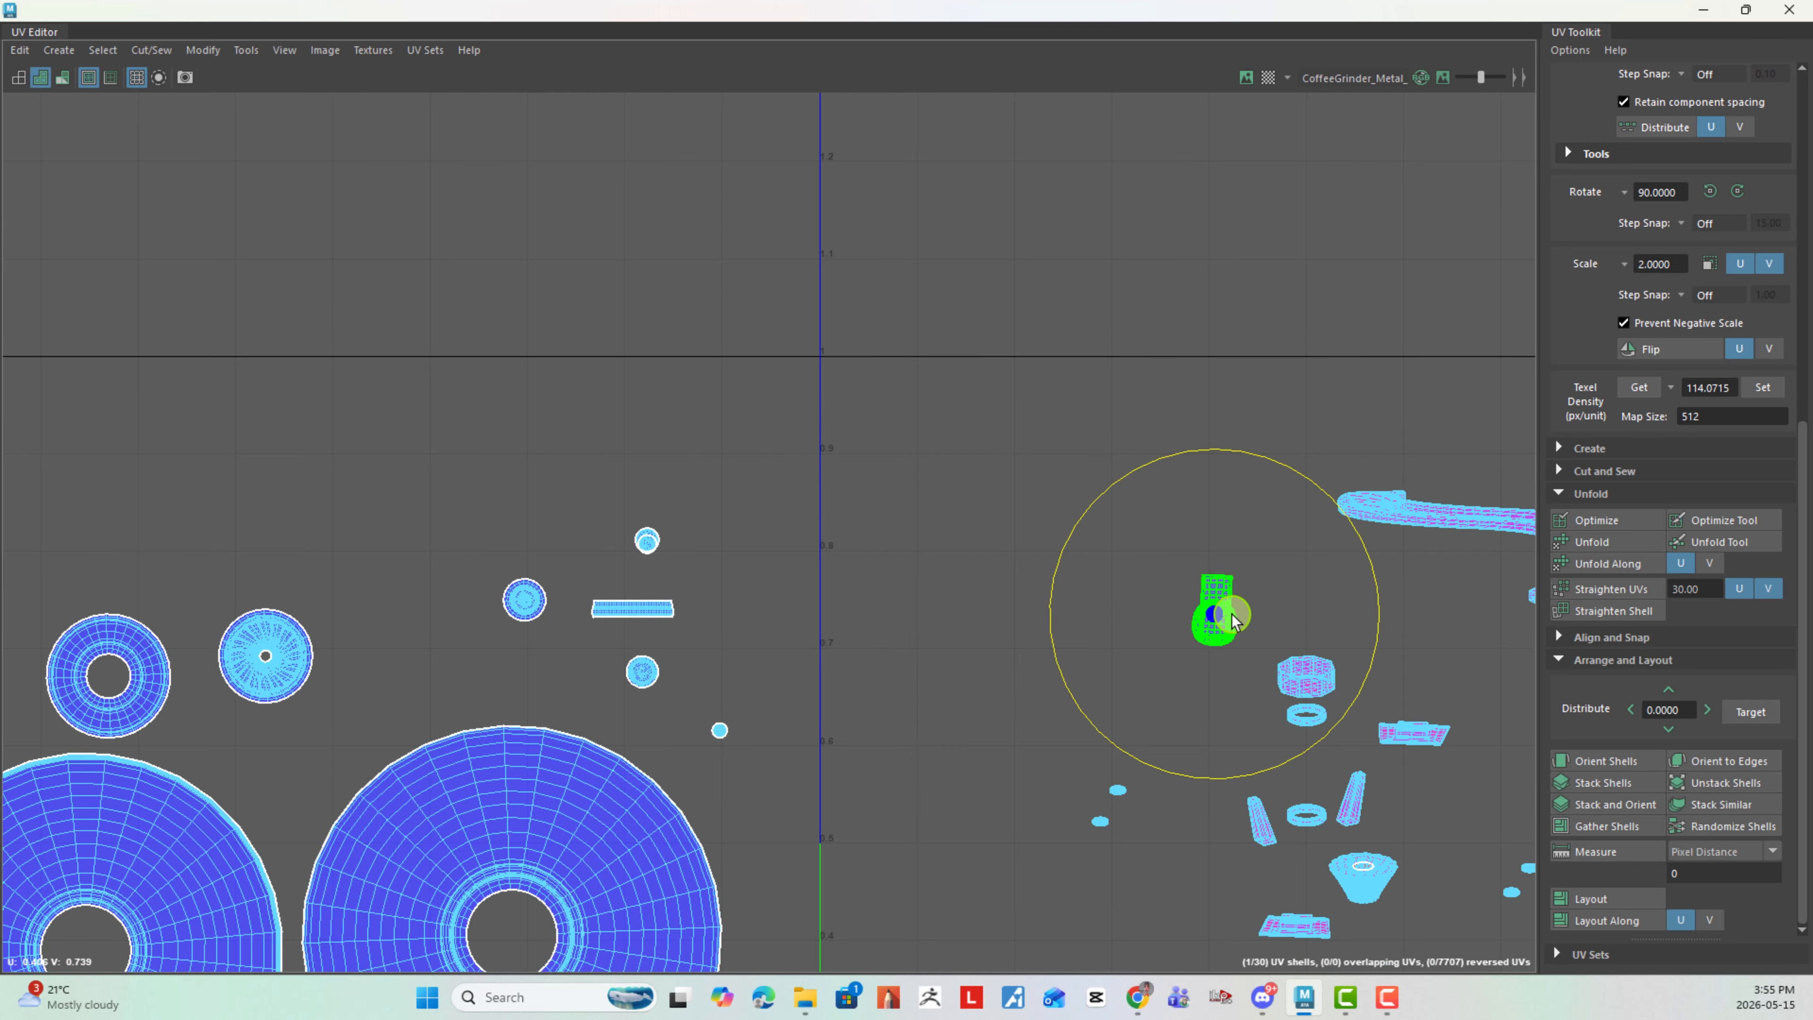
pyautogui.press('w')
pyautogui.moveTo(1216, 616); pyautogui.dragTo(749, 619)
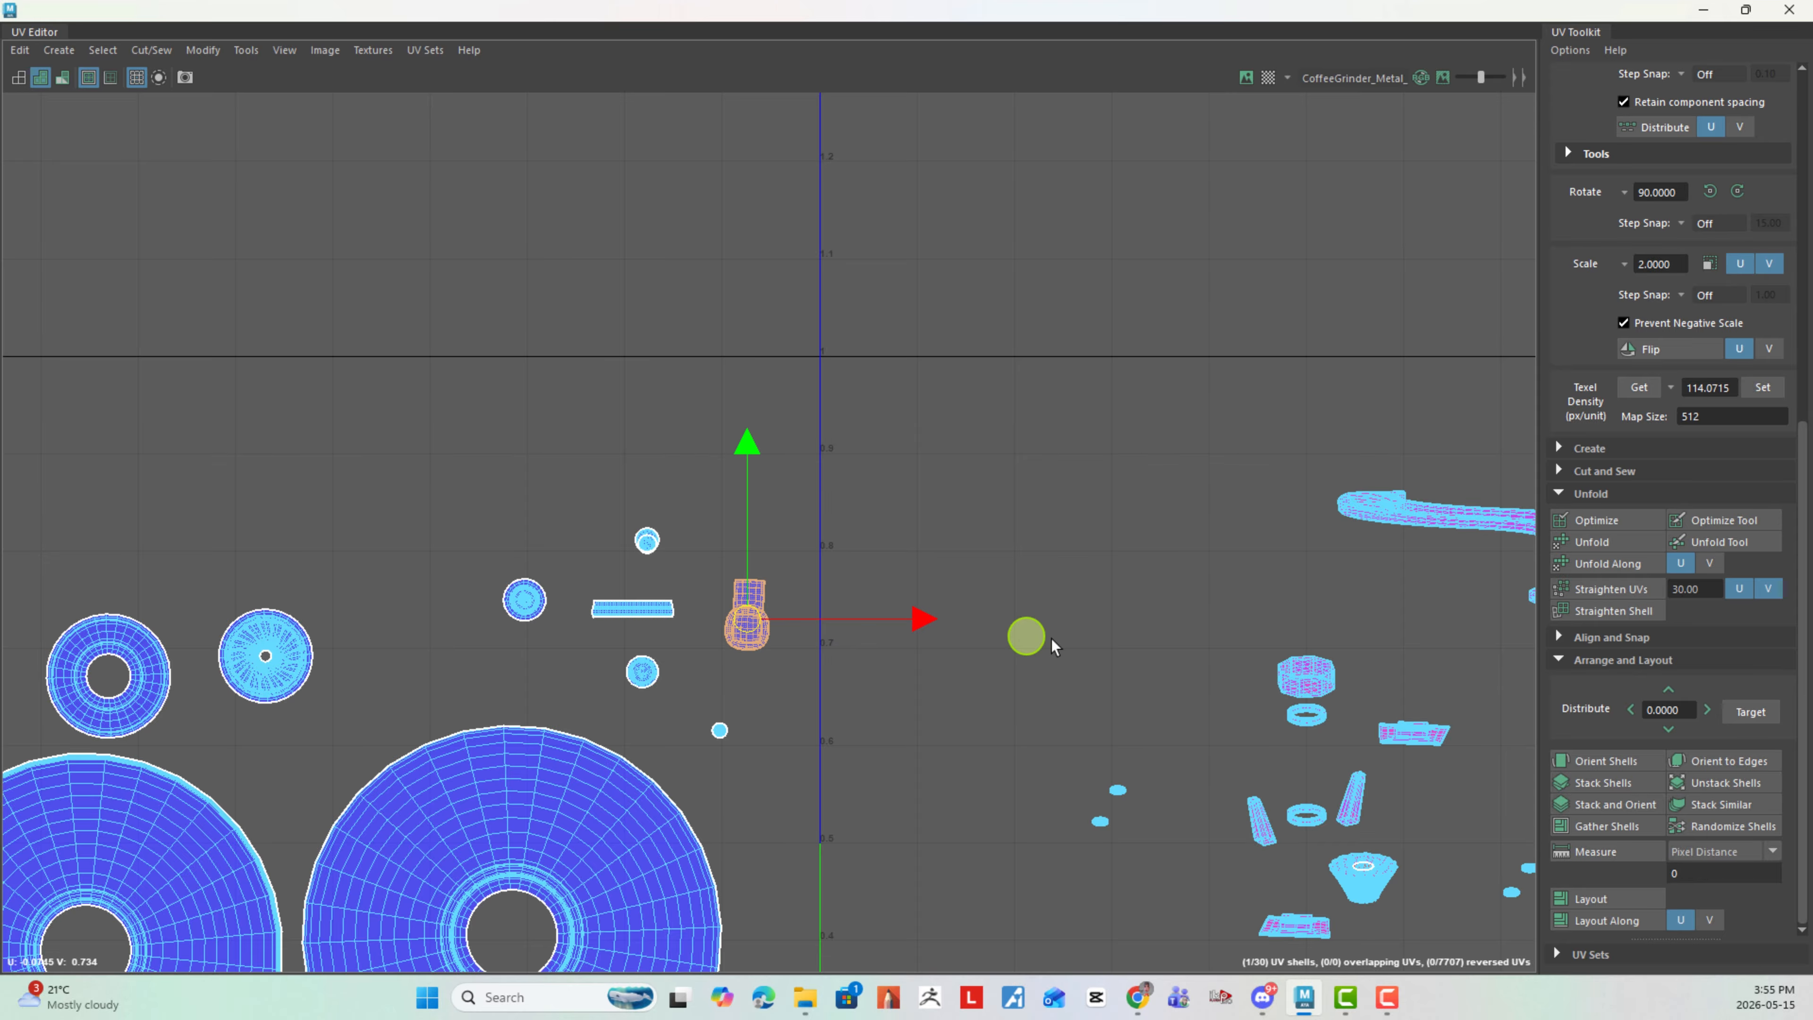
# - Unfold the funnel-shaped shell into a flat round shell
pyautogui.keyDown('alt'); pyautogui.moveTo(1124, 690); pyautogui.dragTo(639, 509, button='middle'); pyautogui.keyUp('alt')
pyautogui.keyDown('alt'); pyautogui.moveTo(639, 508); pyautogui.dragTo(935, 653, button='right'); pyautogui.keyUp('alt')
pyautogui.keyDown('alt'); pyautogui.moveTo(936, 652); pyautogui.dragTo(696, 449, button='middle'); pyautogui.keyUp('alt')
pyautogui.keyDown('alt'); pyautogui.moveTo(696, 449); pyautogui.dragTo(1023, 664, button='right'); pyautogui.keyUp('alt')
pyautogui.keyDown('alt'); pyautogui.moveTo(1022, 663); pyautogui.dragTo(1149, 562, button='middle'); pyautogui.keyUp('alt')
pyautogui.keyDown('alt'); pyautogui.moveTo(974, 549); pyautogui.dragTo(1603, 794, button='right'); pyautogui.keyUp('alt')
pyautogui.click(922, 709)
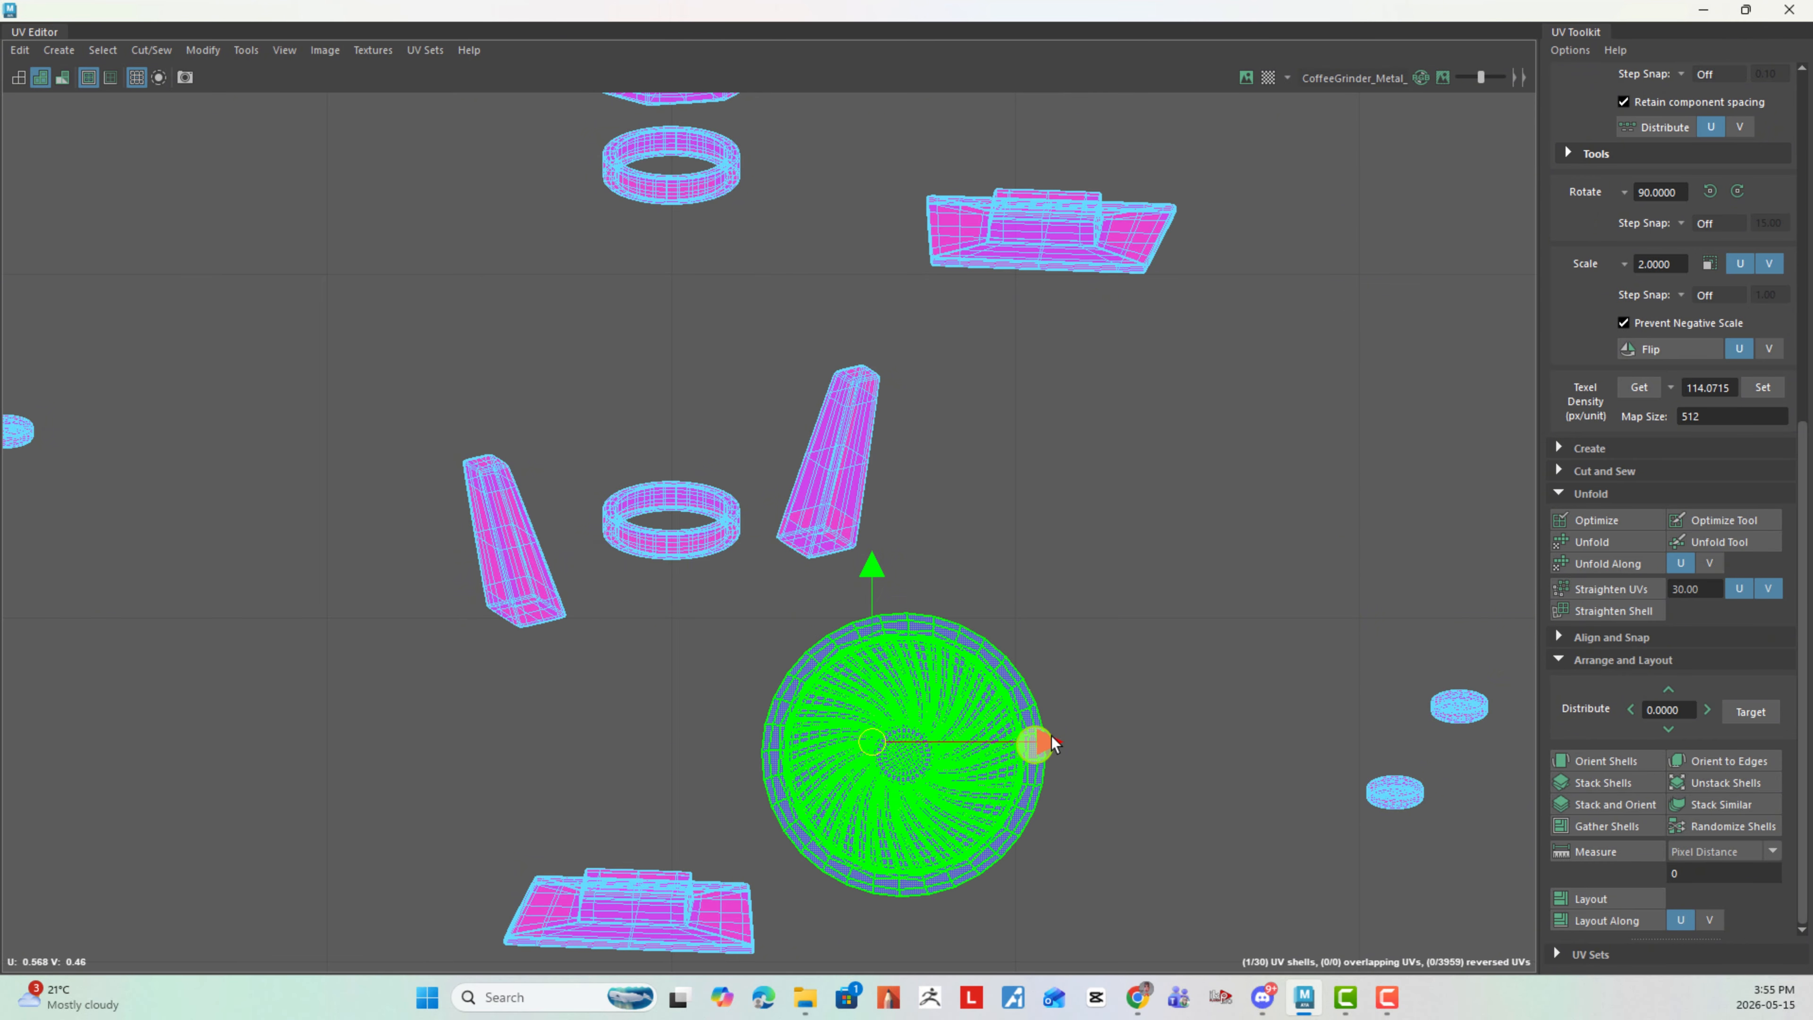
# - Move the unfolded funnel shell into the left tile, between the small round shells and the large ring shell
pyautogui.click(1196, 676)
pyautogui.keyDown('alt'); pyautogui.moveTo(1214, 718); pyautogui.dragTo(1126, 760, button='right'); pyautogui.keyUp('alt')
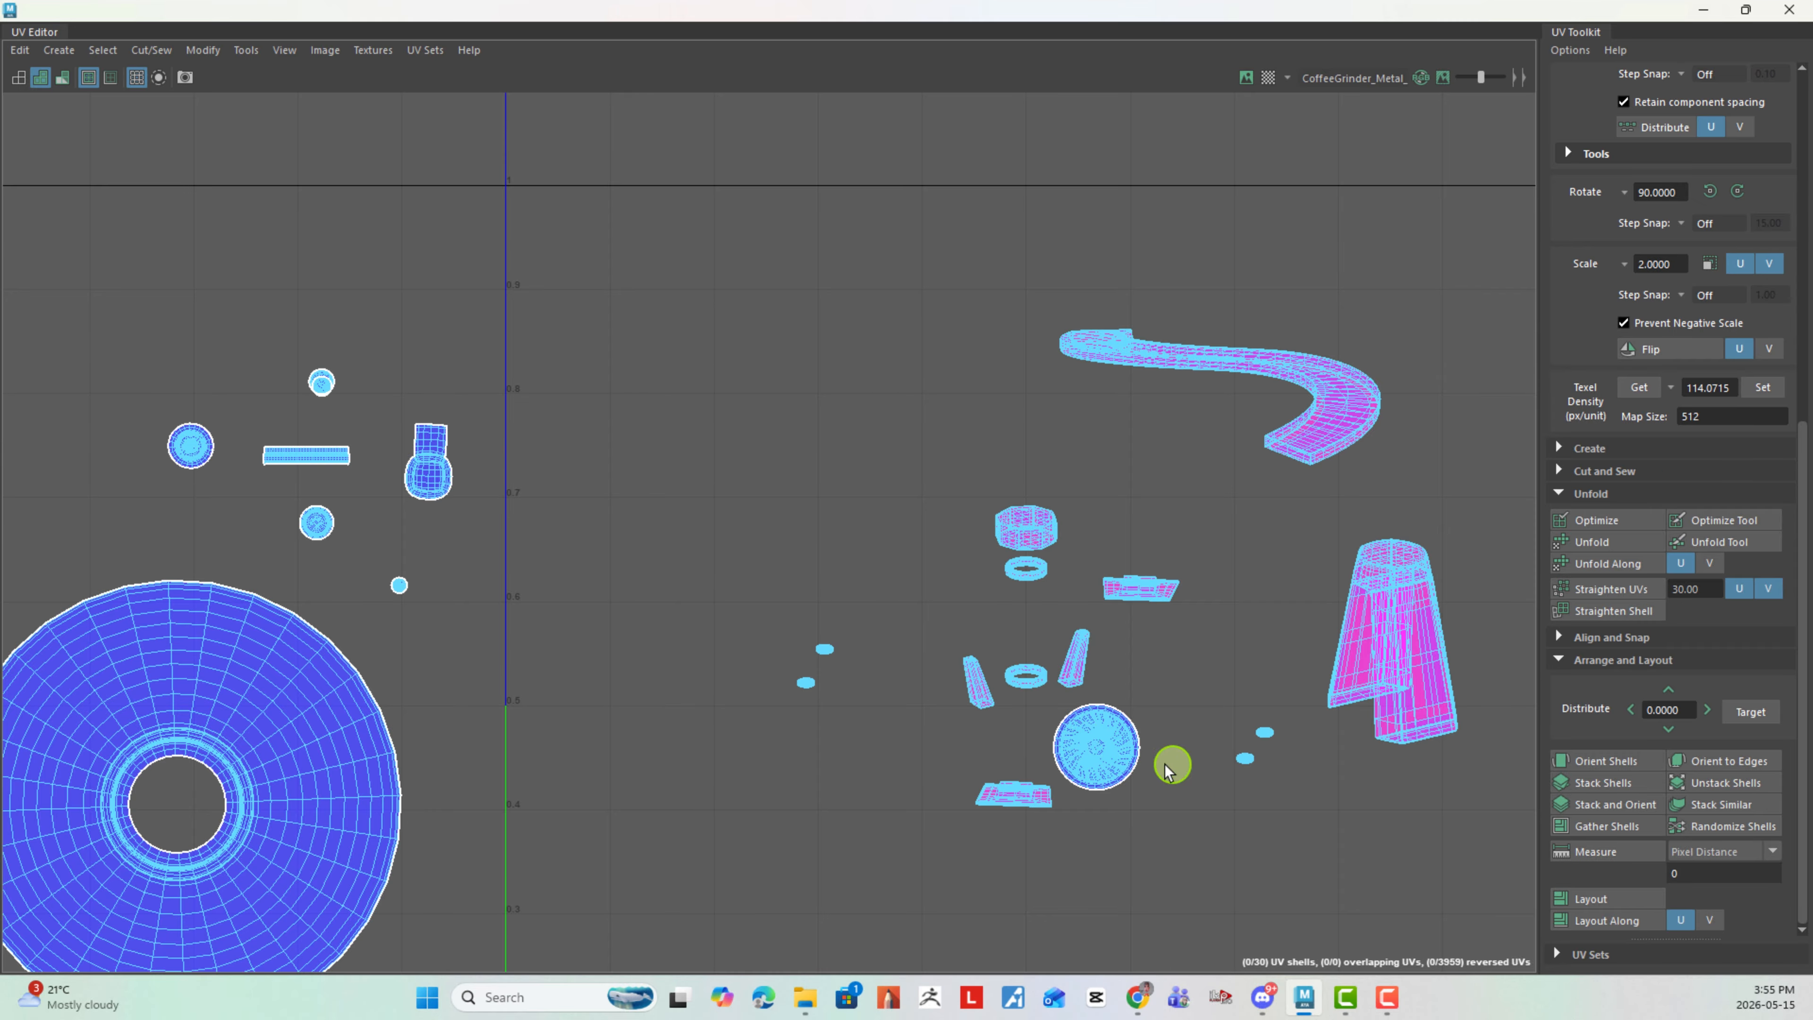
pyautogui.click(1093, 750)
pyautogui.moveTo(1094, 743); pyautogui.dragTo(223, 541)
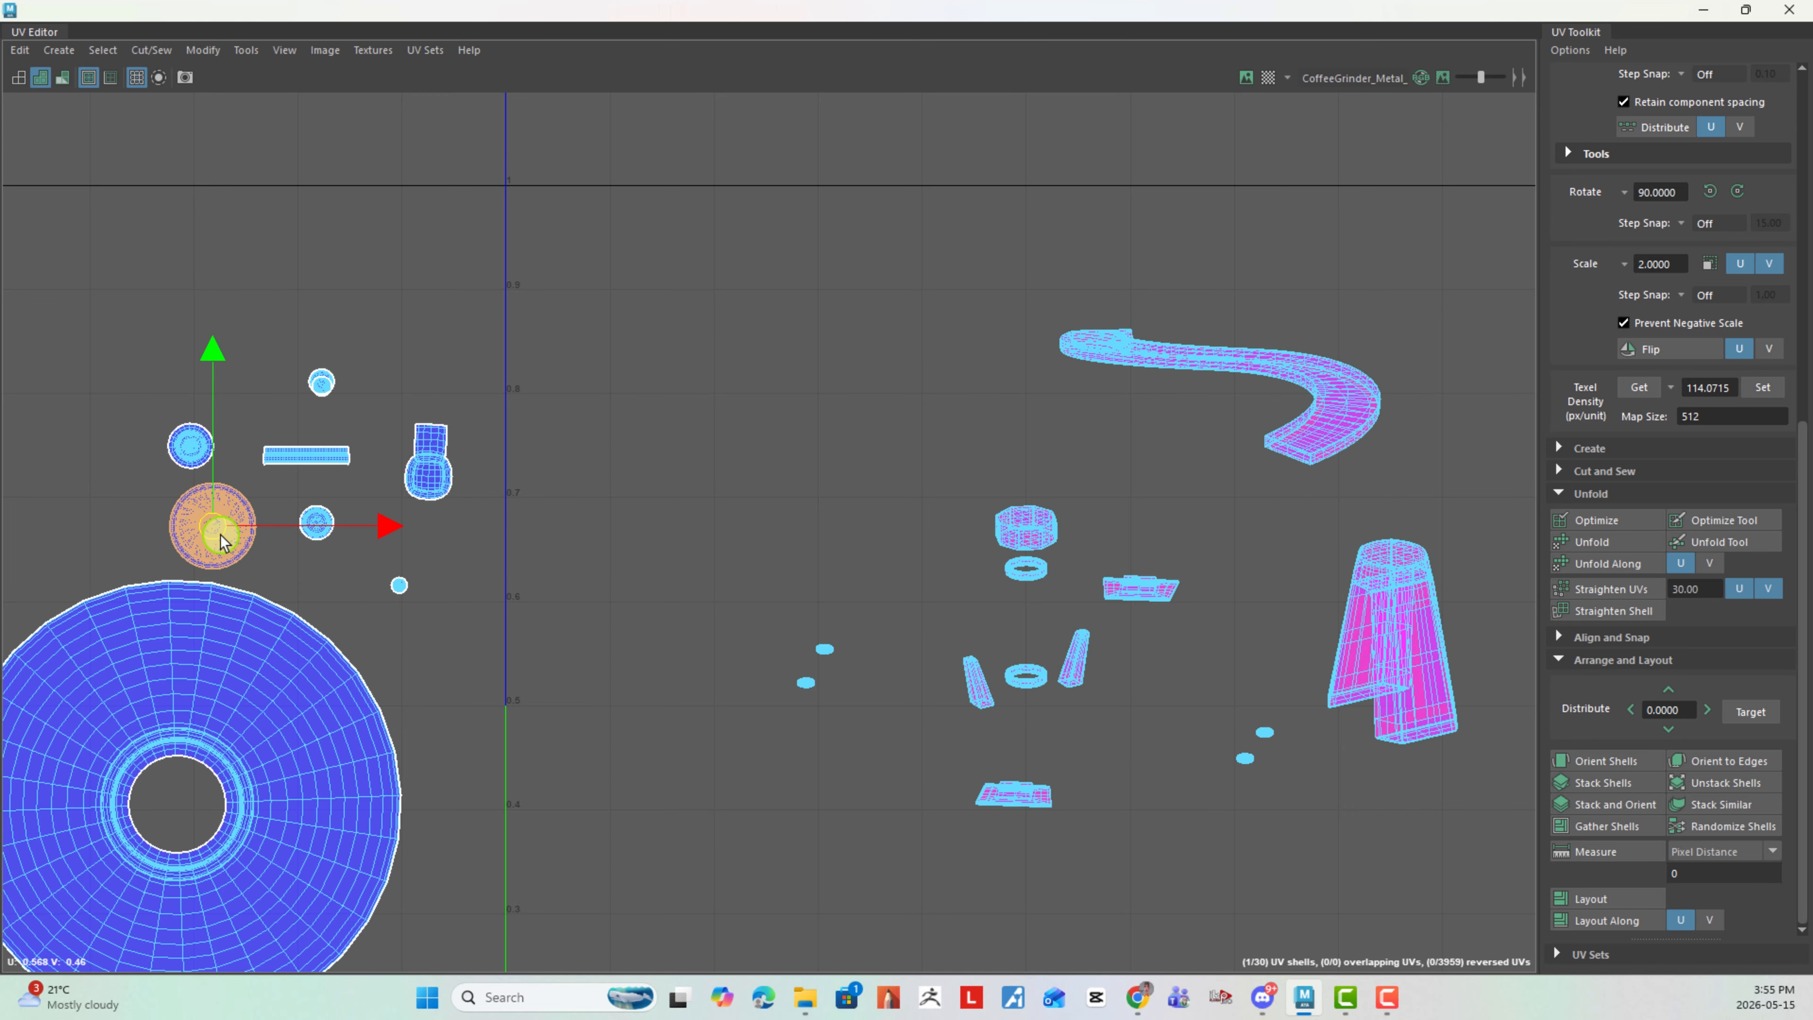
pyautogui.keyDown('alt'); pyautogui.moveTo(1155, 759); pyautogui.dragTo(657, 615, button='right'); pyautogui.keyUp('alt')
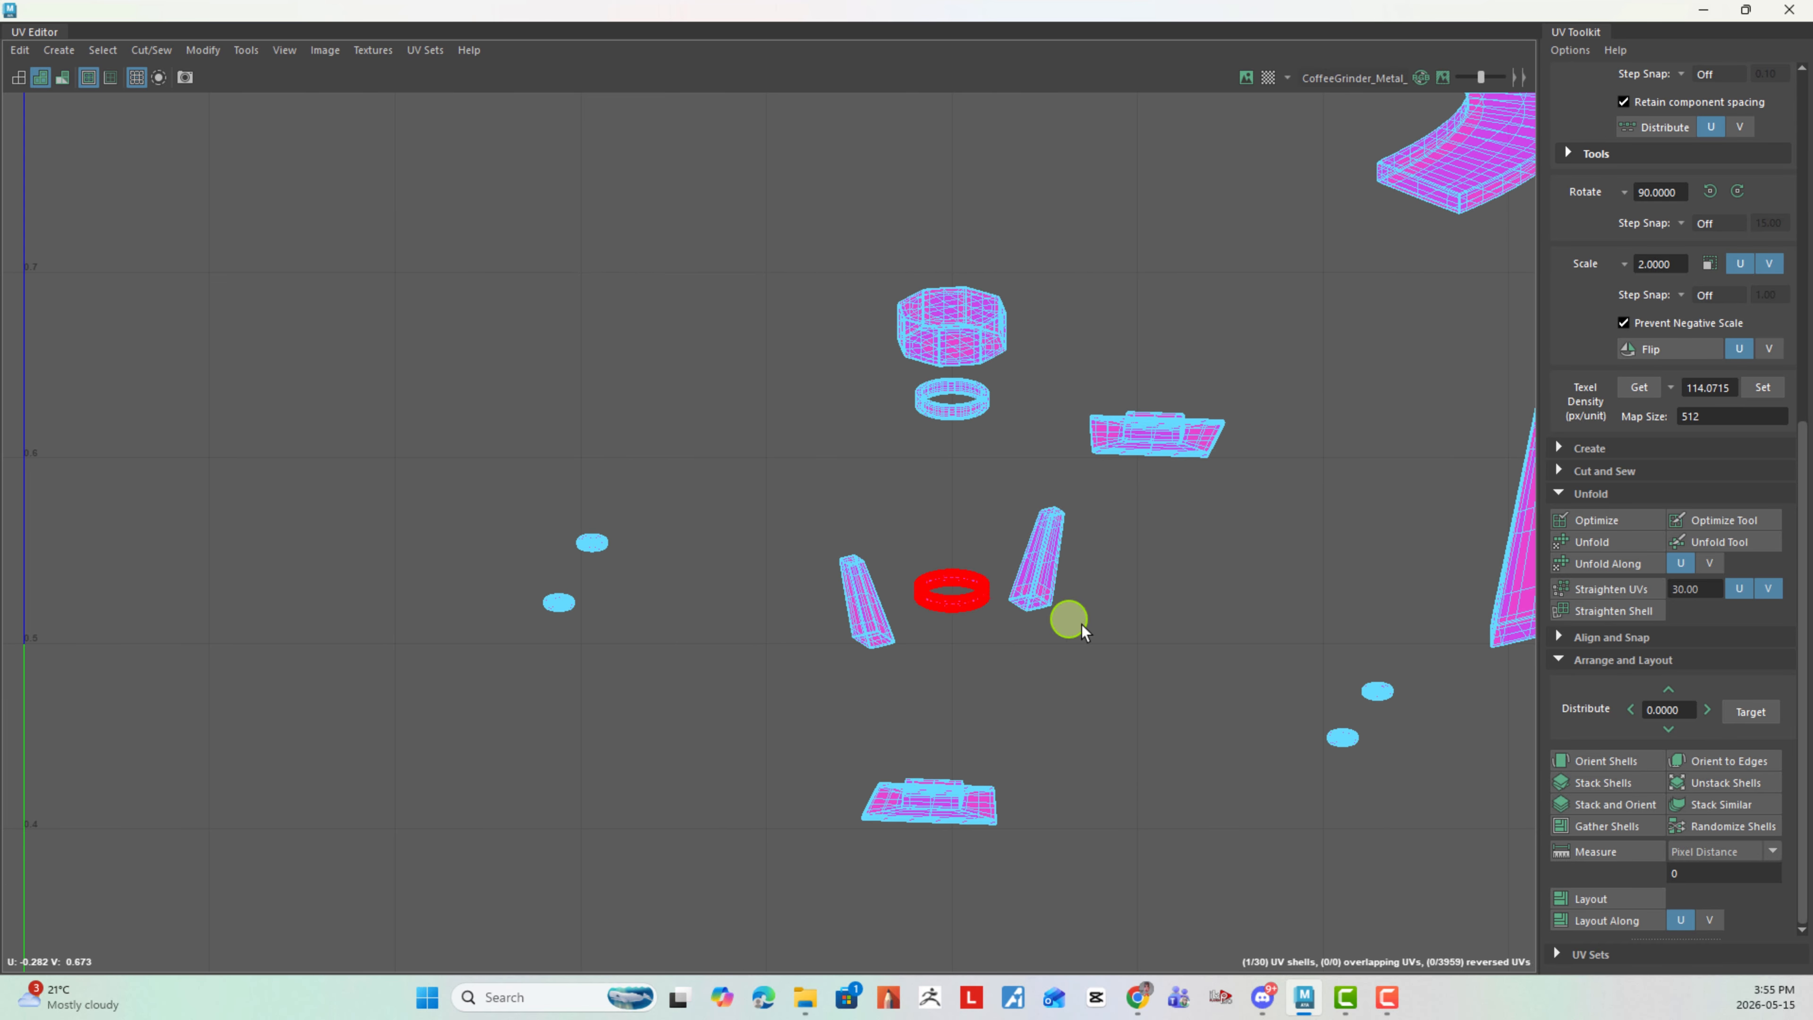
pyautogui.keyDown('alt'); pyautogui.moveTo(1074, 623); pyautogui.dragTo(457, 421, button='right'); pyautogui.keyUp('alt')
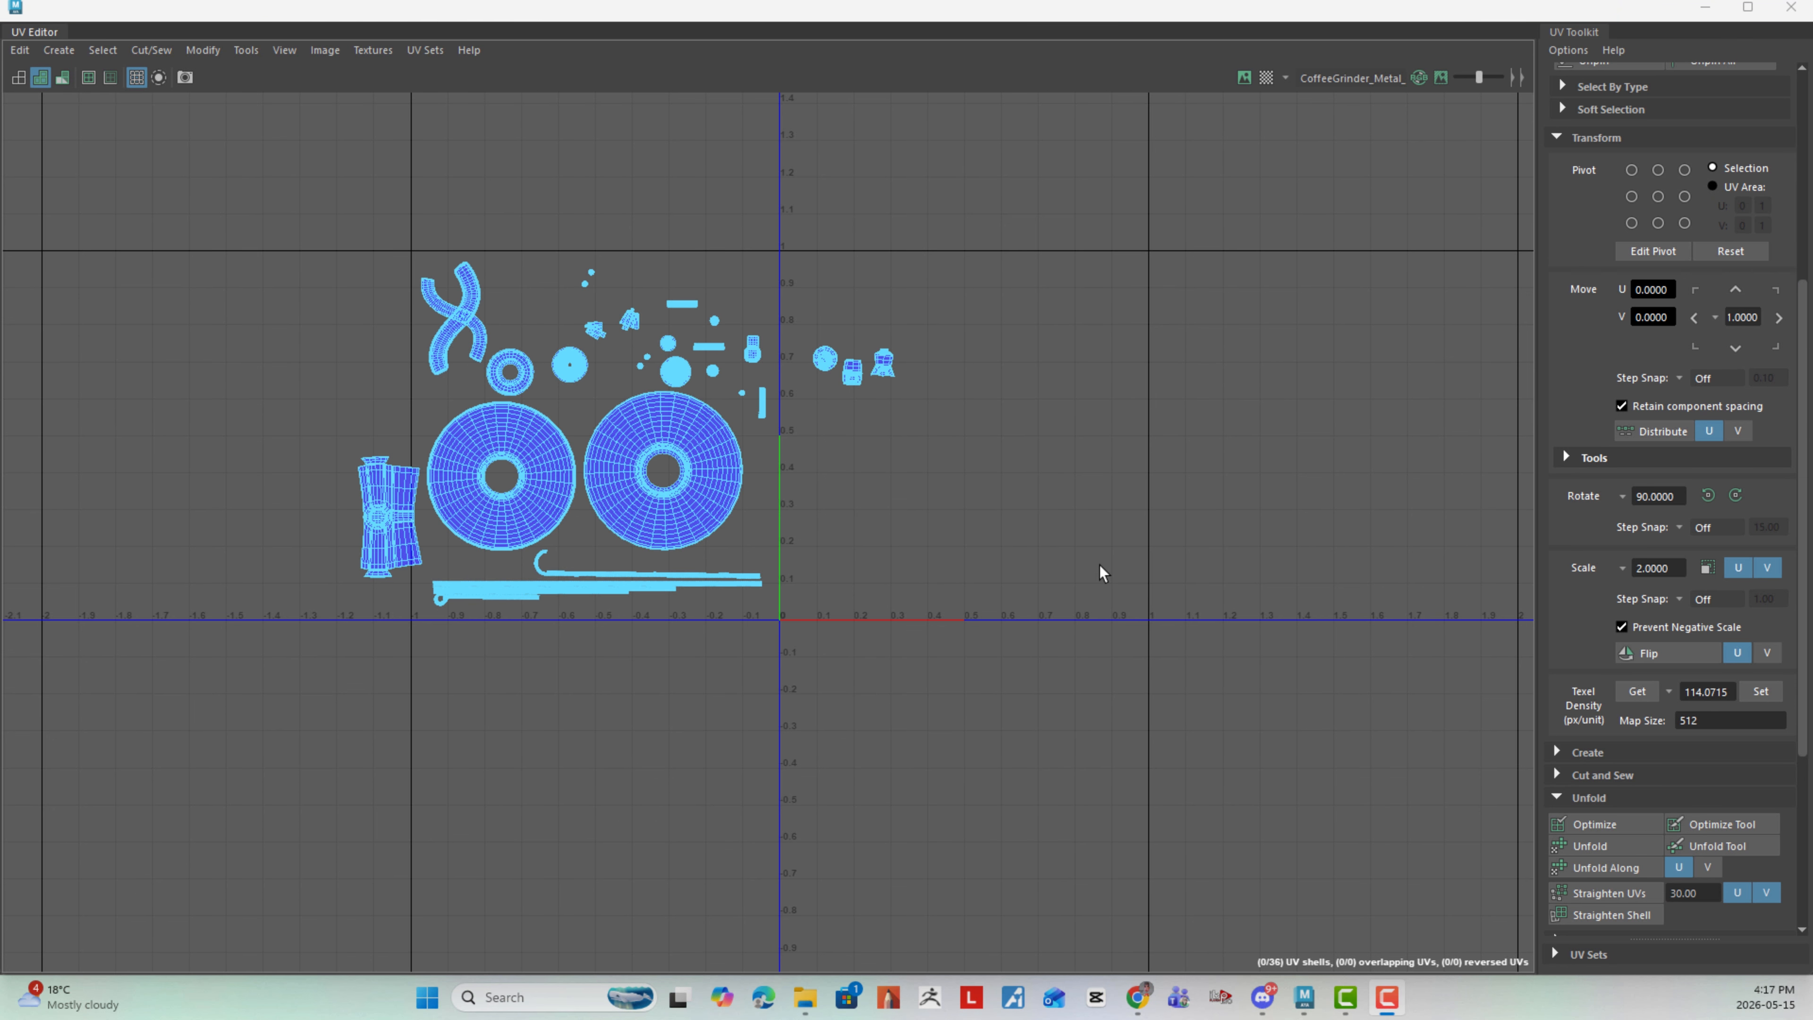
pyautogui.keyDown('alt'); pyautogui.moveTo(1101, 565); pyautogui.dragTo(781, 364, button='right'); pyautogui.keyUp('alt')
pyautogui.keyDown('alt'); pyautogui.moveTo(781, 365); pyautogui.dragTo(853, 381, button='middle'); pyautogui.keyUp('alt')
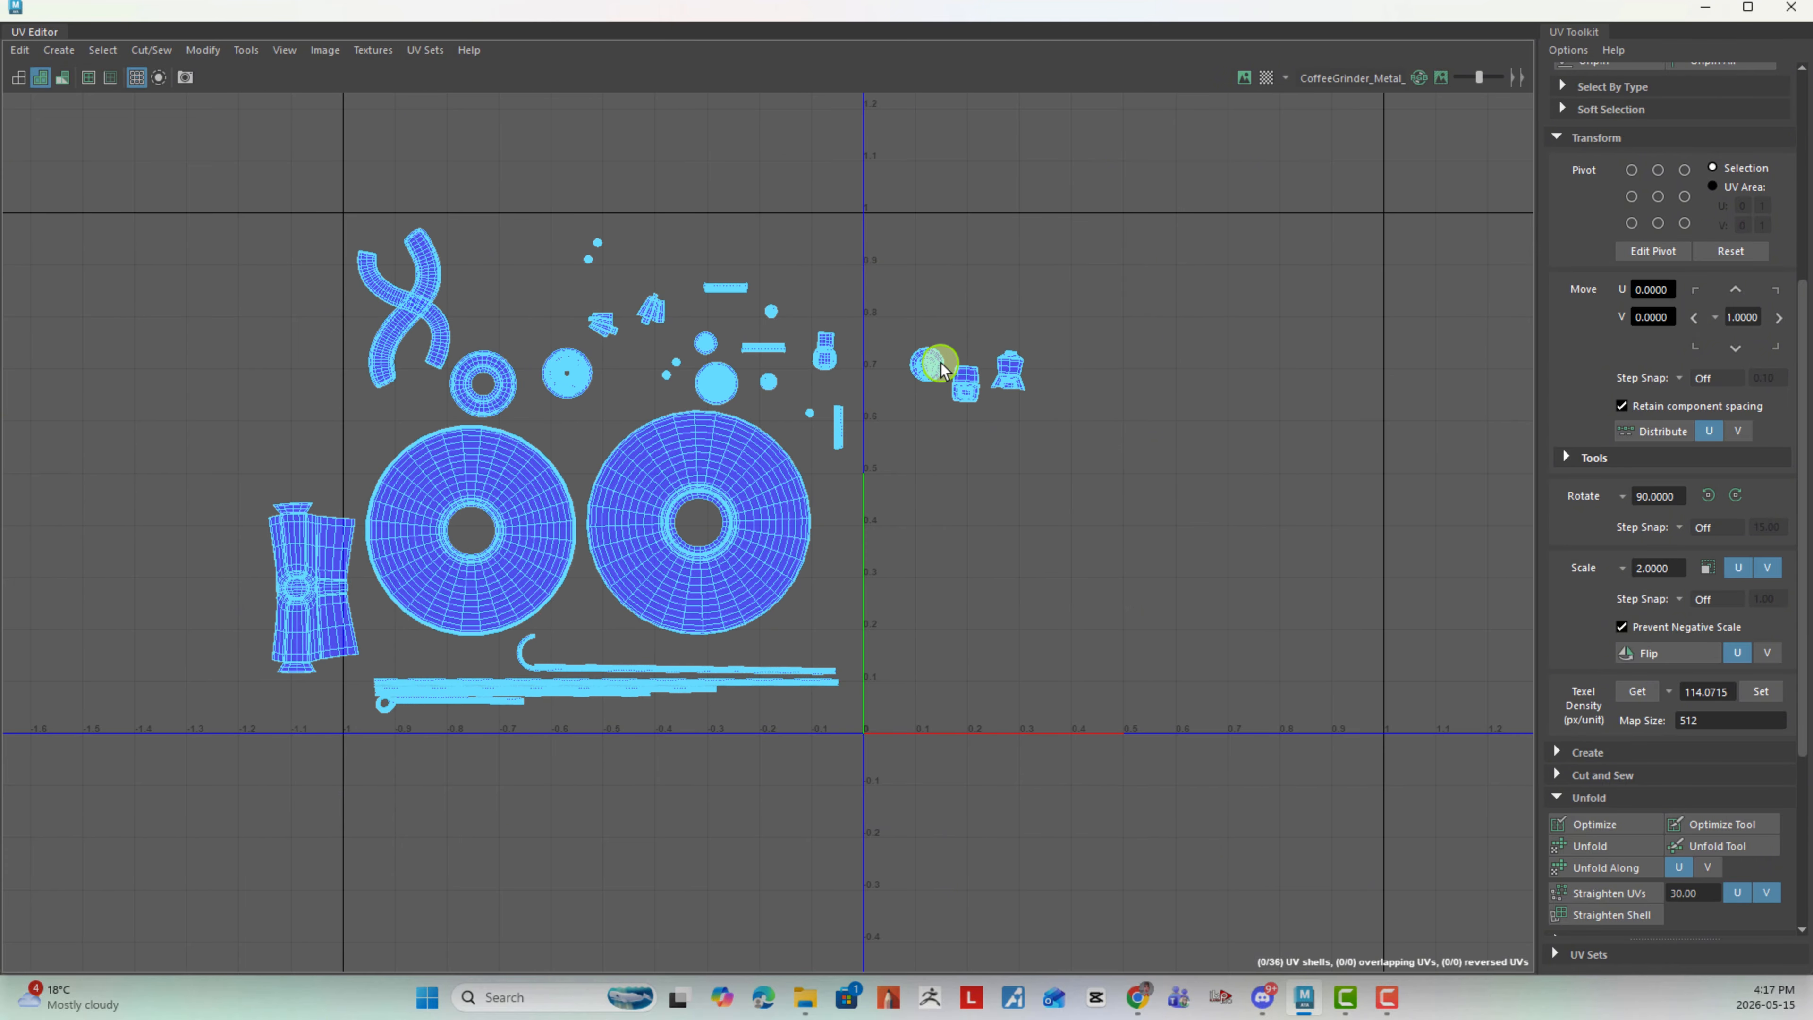
# - Select all UV shells and lay them out automatically within the 0 to 1 tile
pyautogui.rightClick(1157, 407)
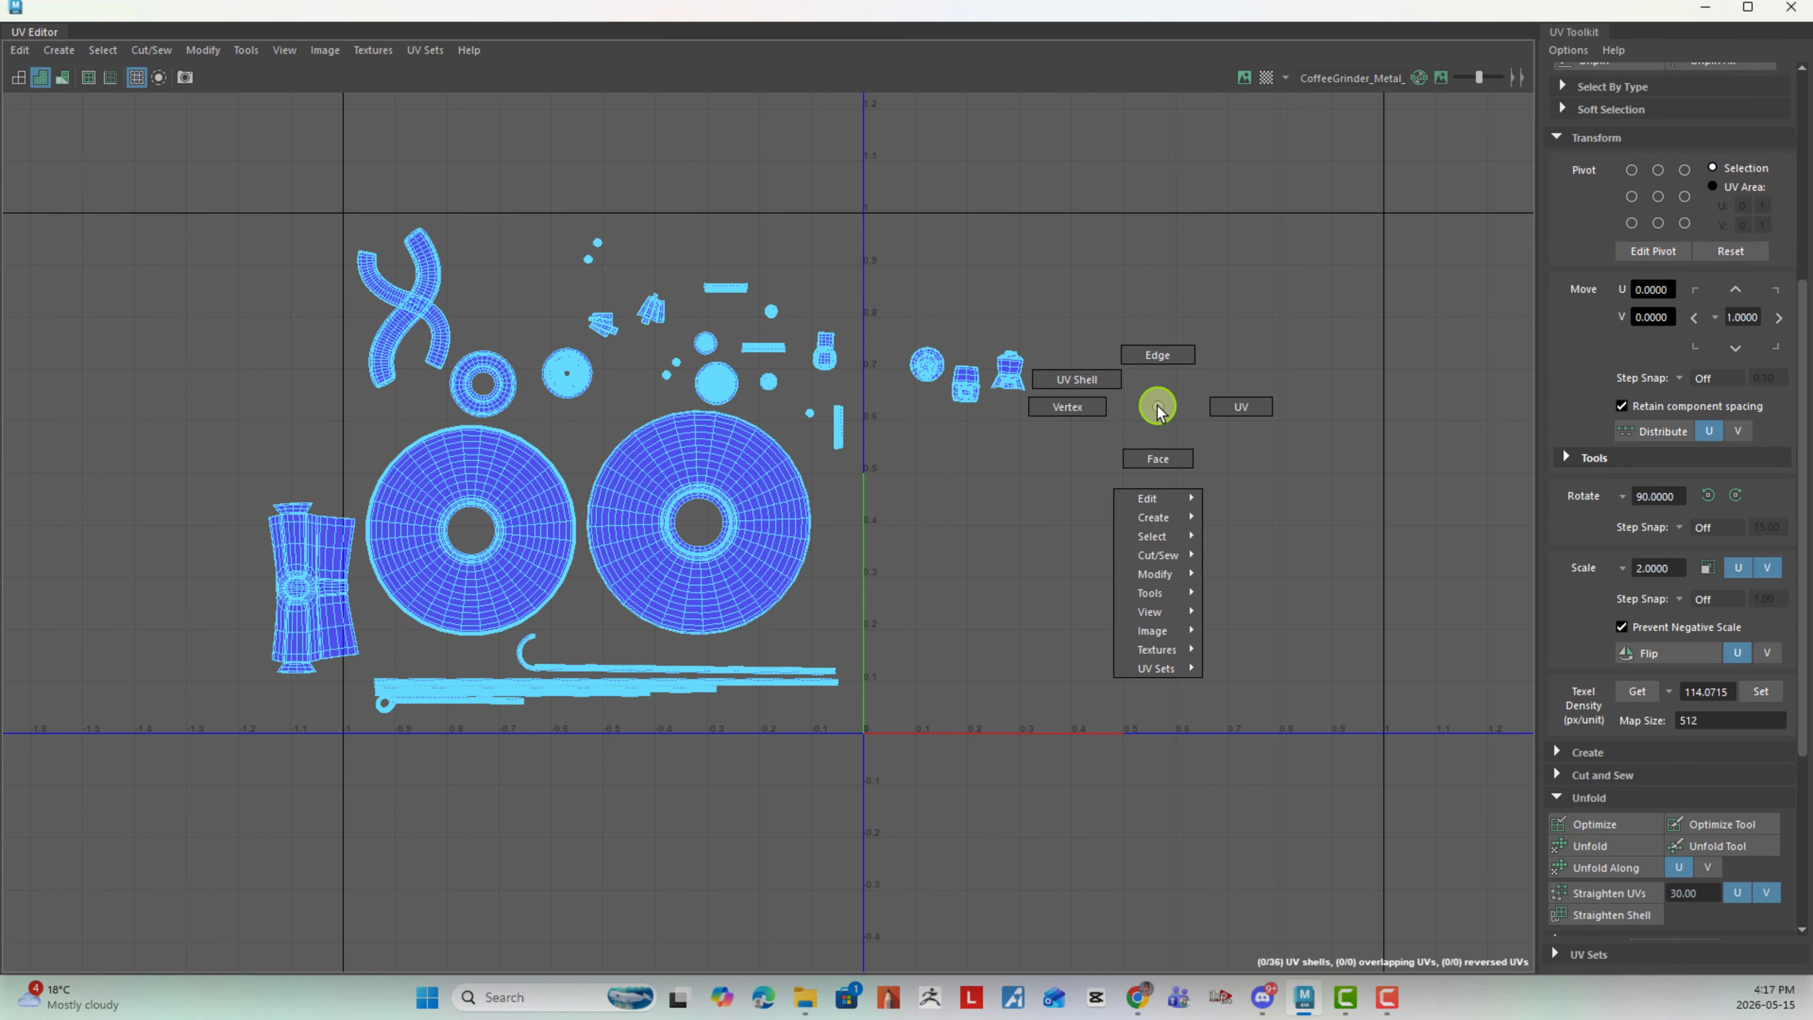
pyautogui.moveTo(1130, 395); pyautogui.dragTo(1077, 379, button='right')
pyautogui.moveTo(217, 179); pyautogui.dragTo(965, 777)
pyautogui.scroll(-4, 1644, 793)
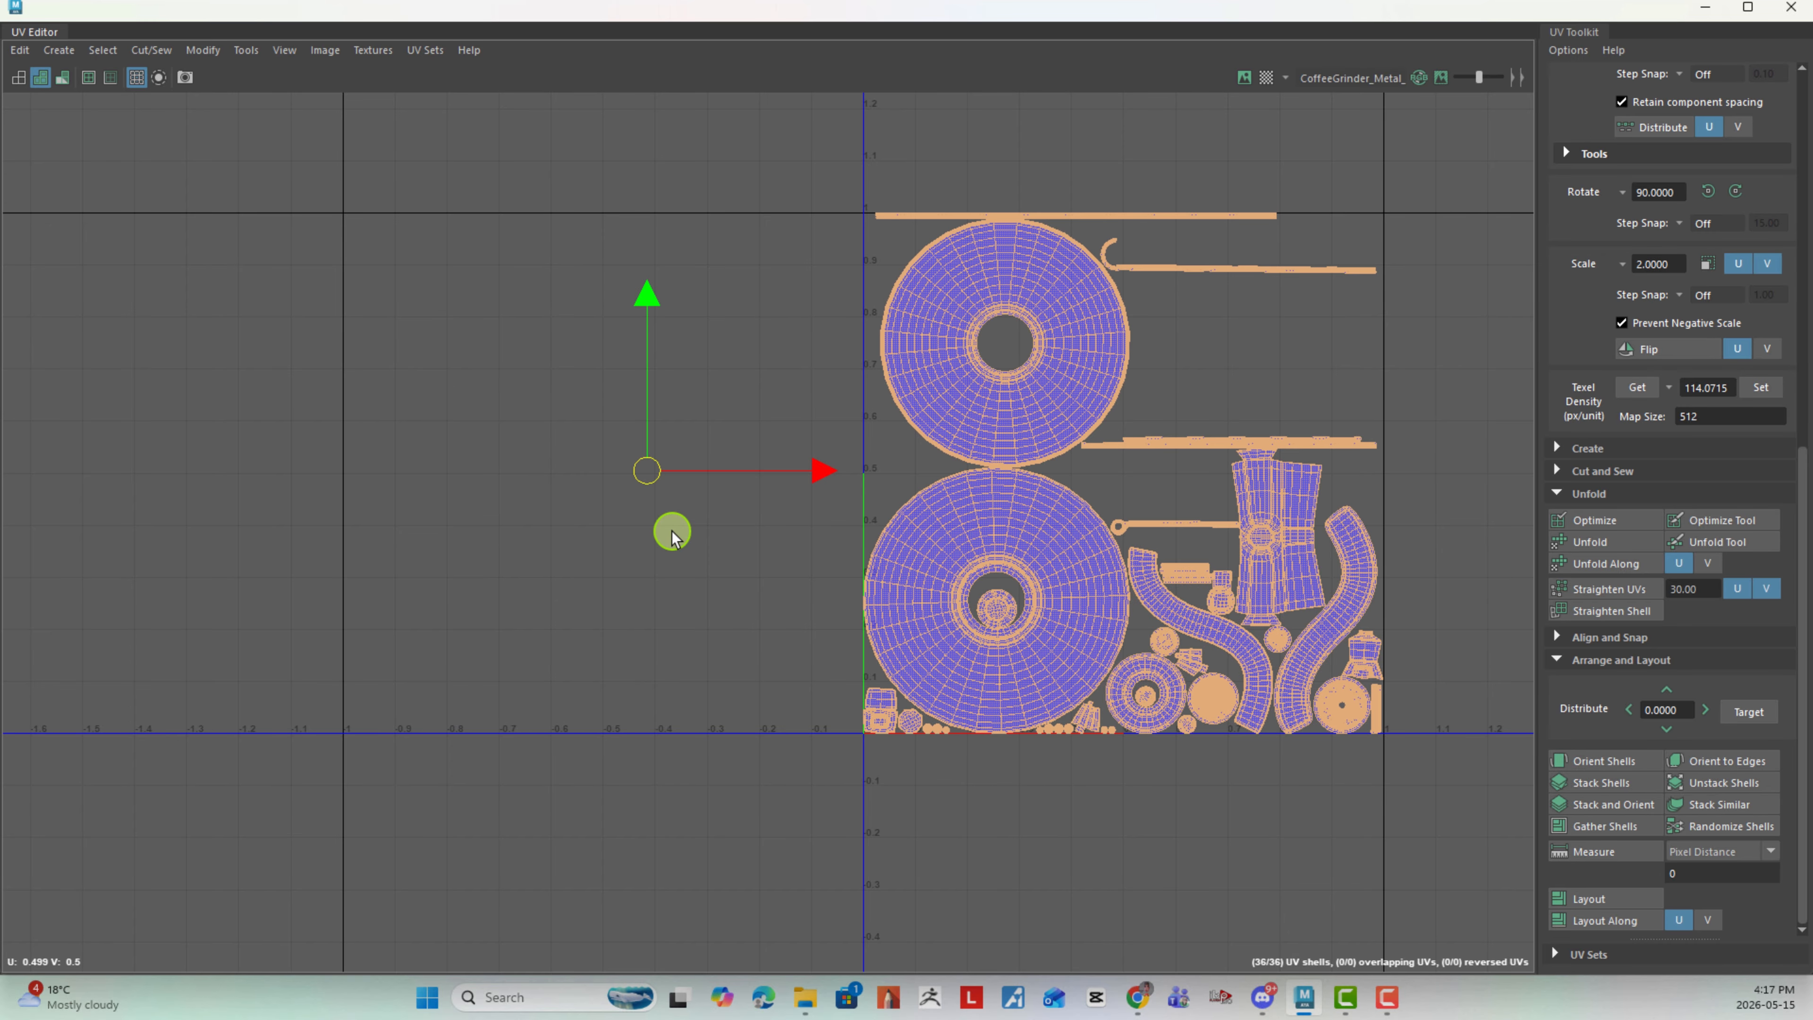
# - Scale all the packed shells down slightly and uniformly to leave a margin inside the 0 to 1 tile
pyautogui.click(1144, 694)
pyautogui.scroll(-1, 1207, 690)
pyautogui.keyDown('alt'); pyautogui.moveTo(1105, 577); pyautogui.dragTo(849, 567, button='middle'); pyautogui.keyUp('alt')
pyautogui.moveTo(596, 185); pyautogui.dragTo(1327, 907)
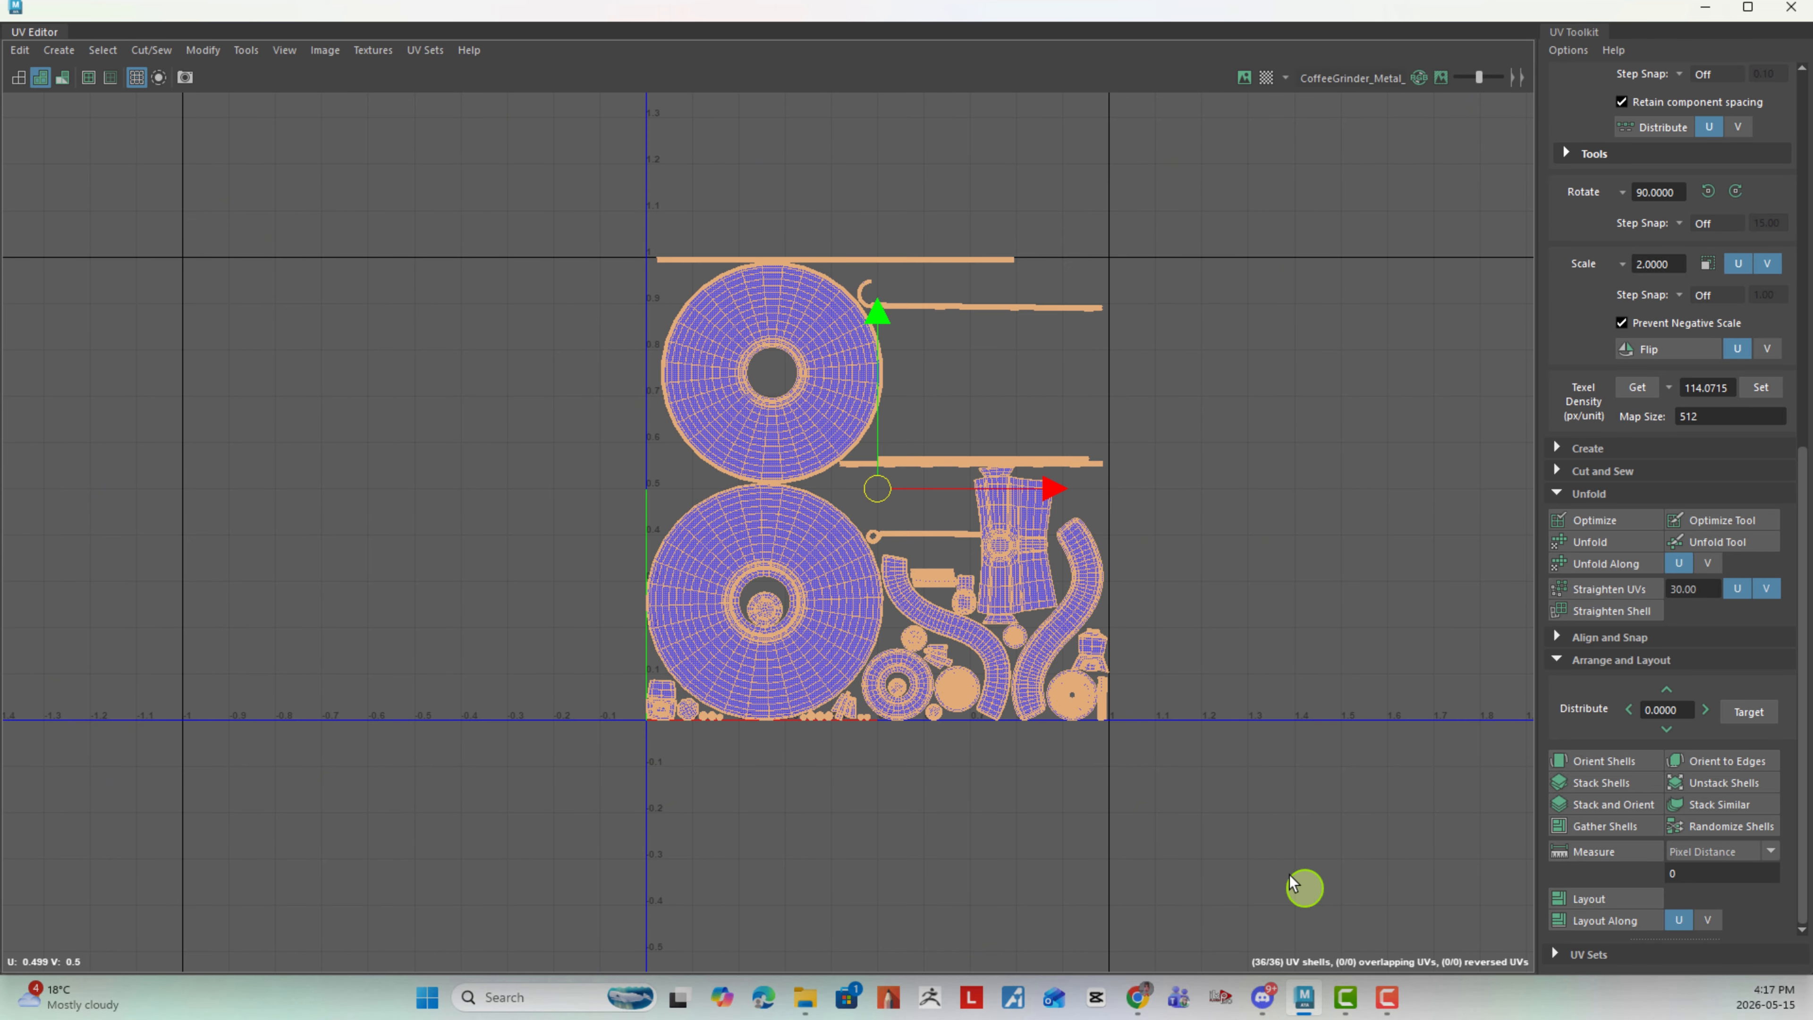
pyautogui.press('r')
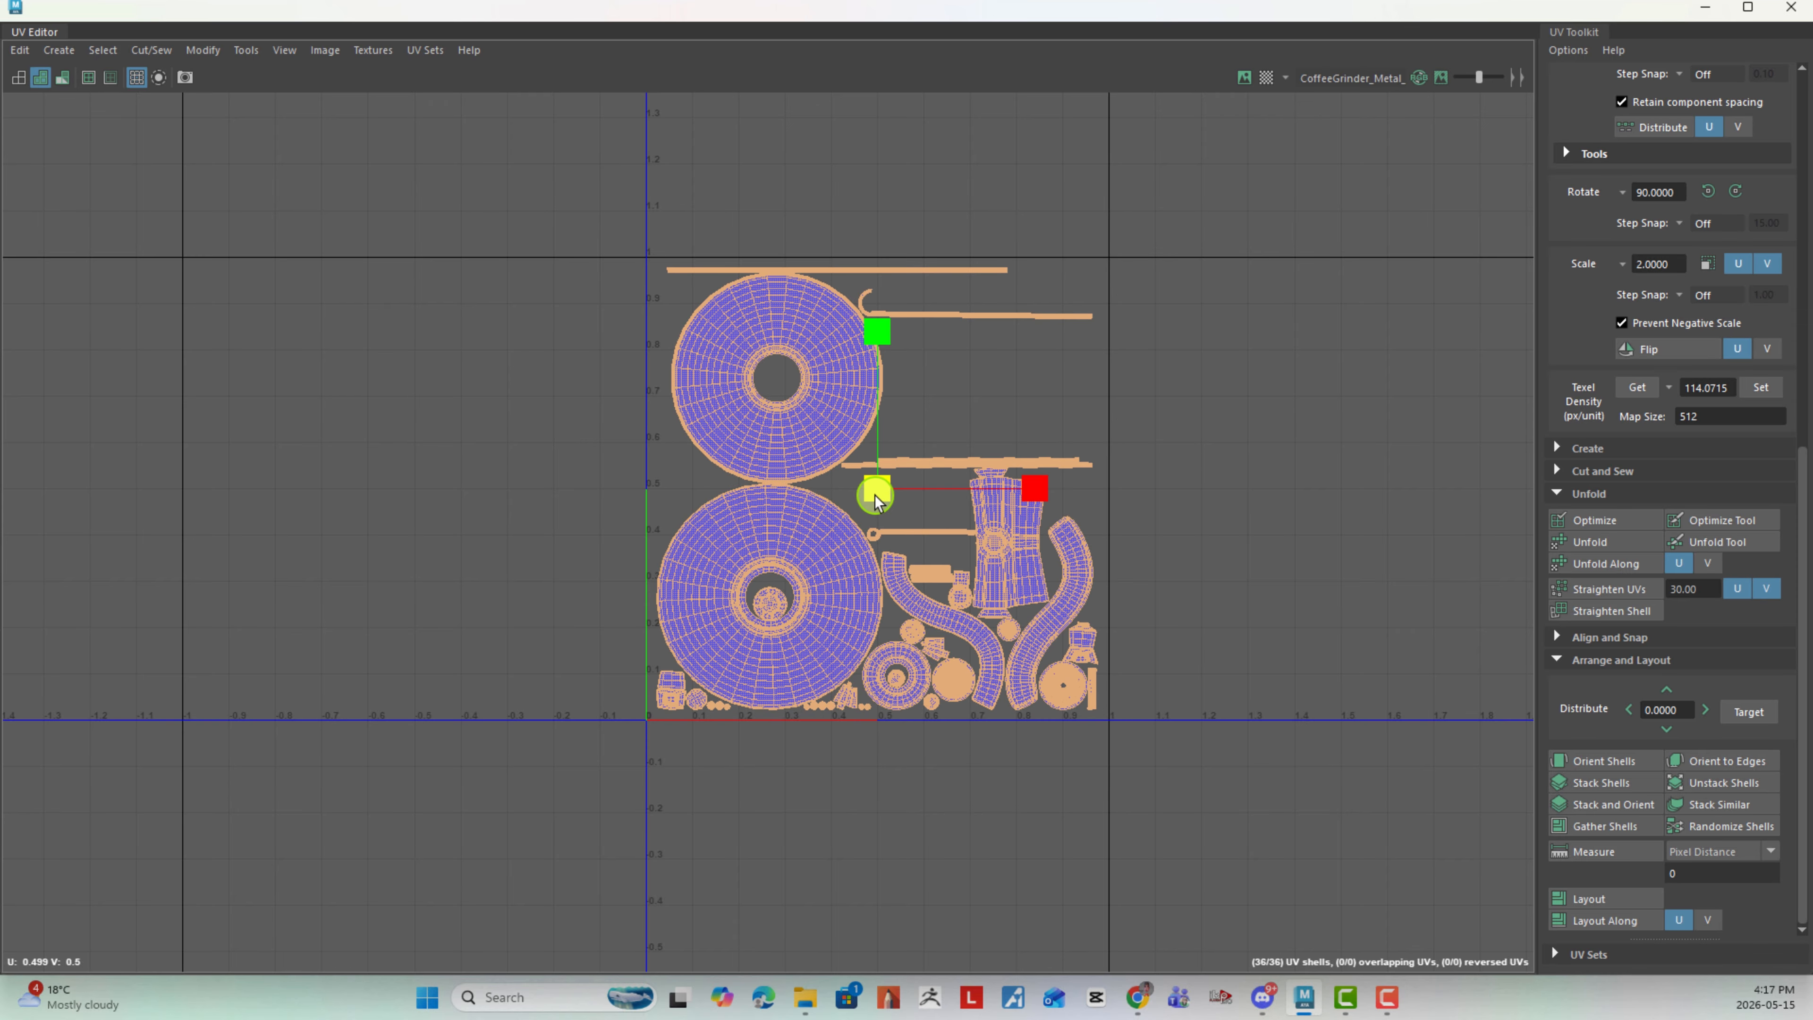
pyautogui.click(1003, 806)
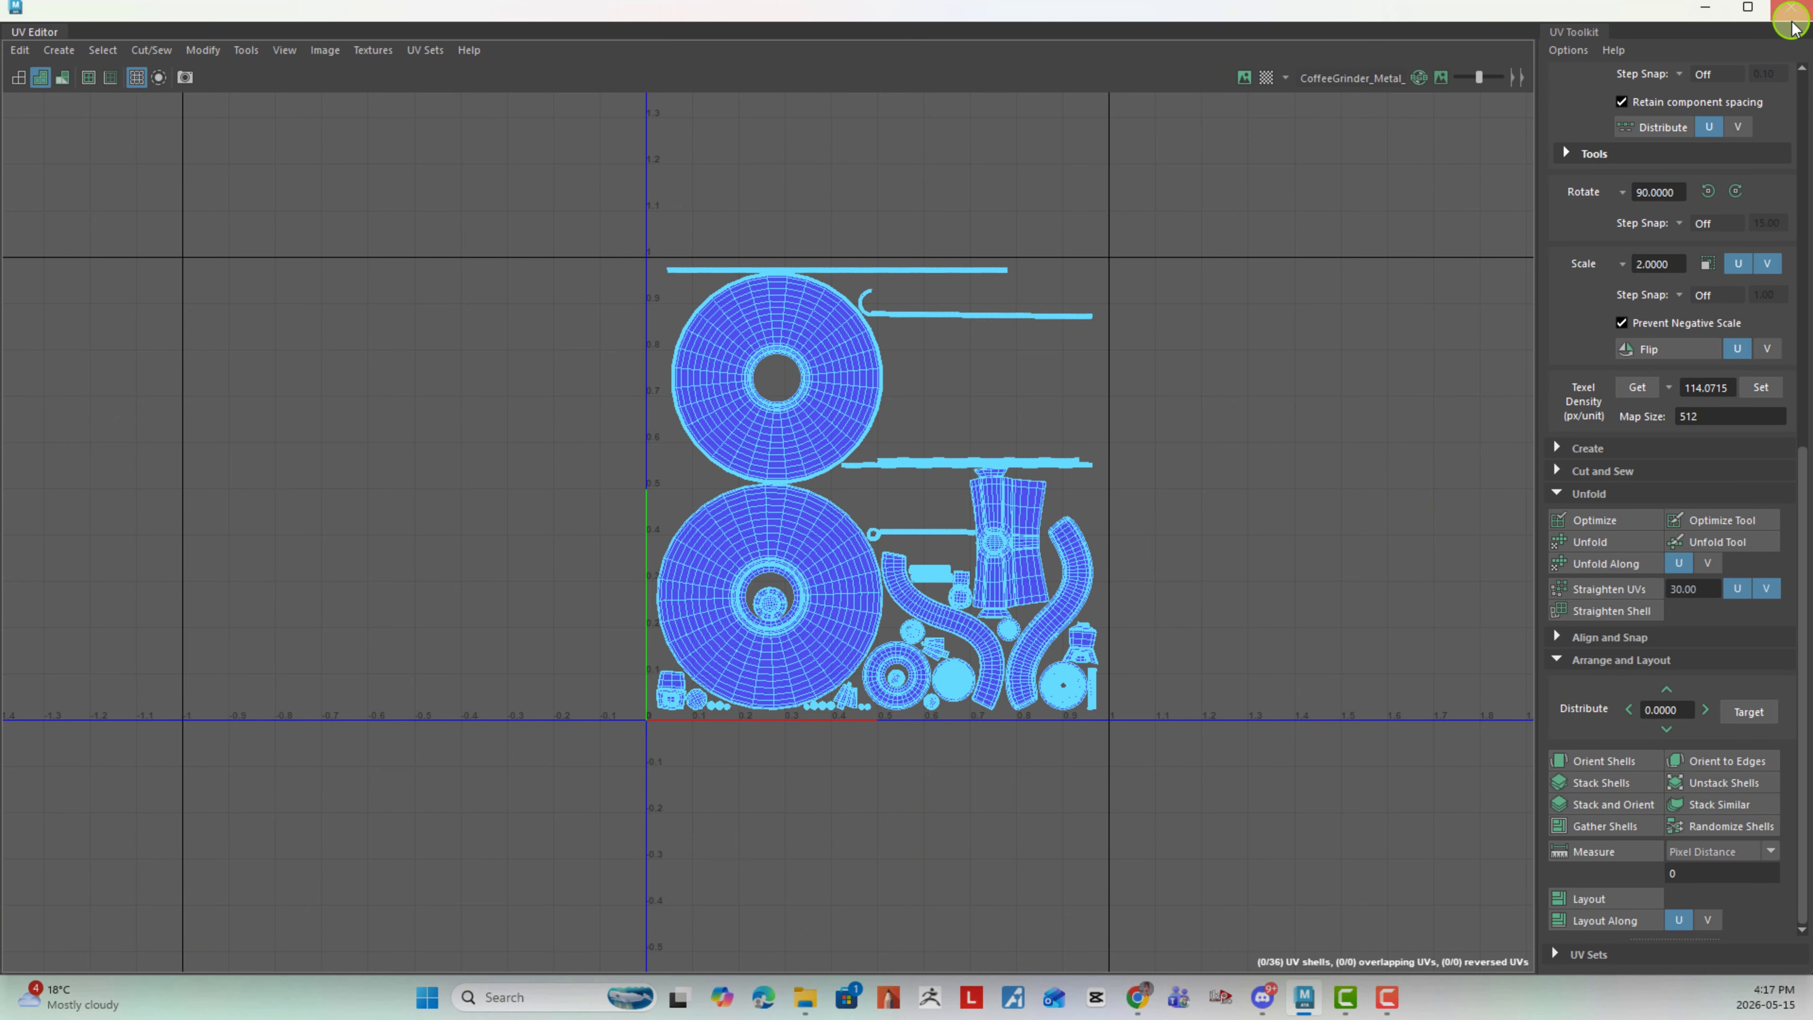
# - Close the UV Editor, turn off isolation in the viewport and frame the whole coffee grinder
pyautogui.click(1791, 7)
pyautogui.moveTo(748, 443); pyautogui.dragTo(846, 405, button='right')
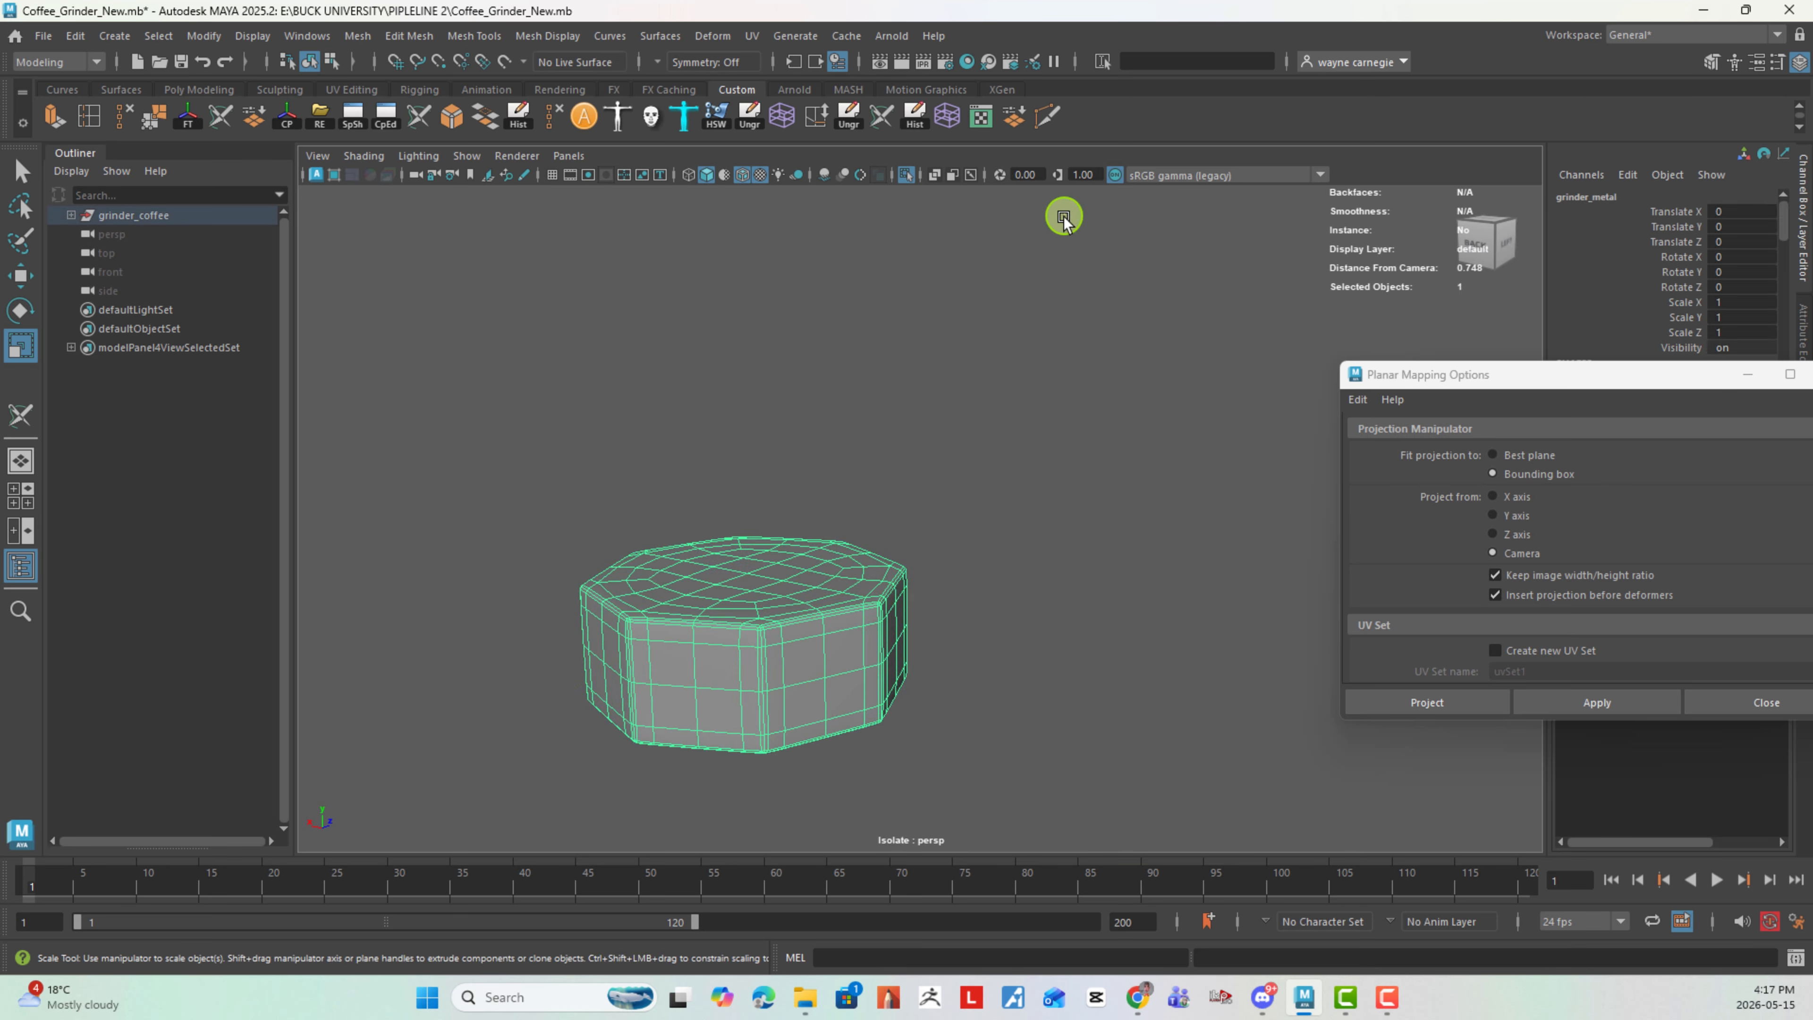
pyautogui.click(1061, 216)
pyautogui.click(788, 539)
pyautogui.click(906, 174)
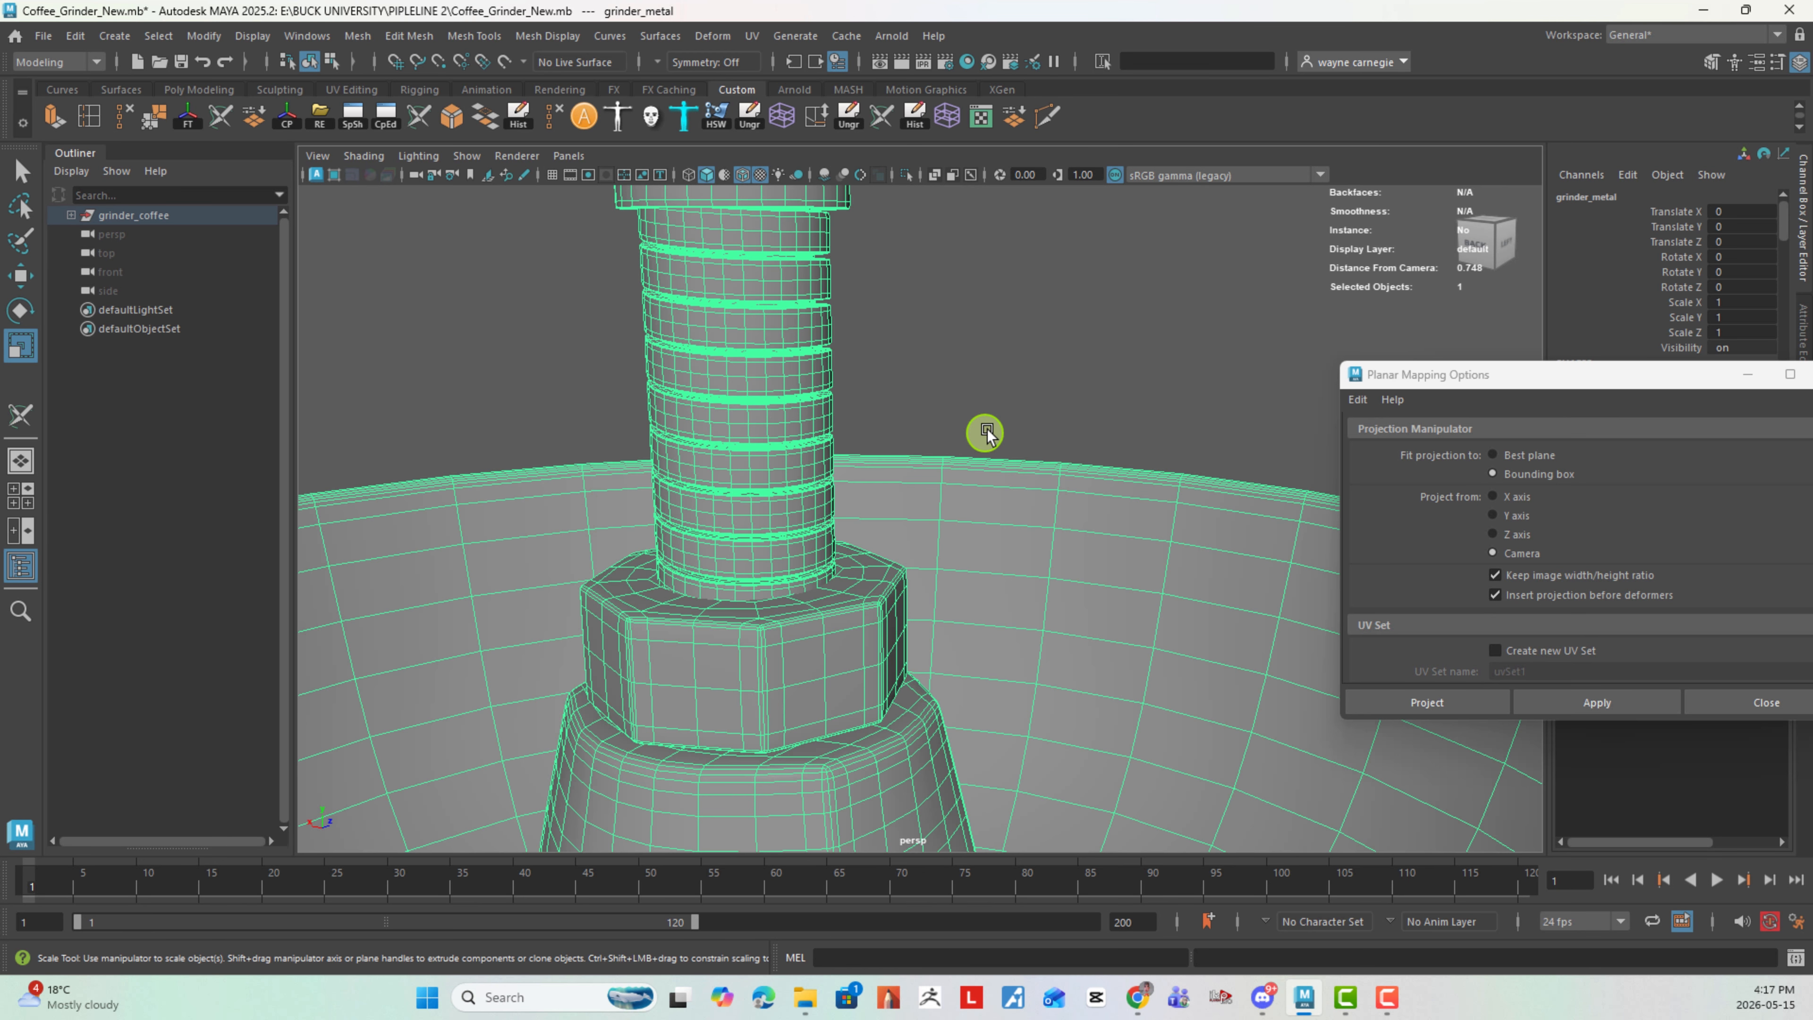
pyautogui.scroll(-5, 928, 407)
pyautogui.scroll(3, 912, 459)
pyautogui.keyDown('alt'); pyautogui.moveTo(911, 457); pyautogui.dragTo(909, 260); pyautogui.keyUp('alt')
# - Reopen the UV Editor as a smaller window and place it beside the grinder model
pyautogui.click(751, 35)
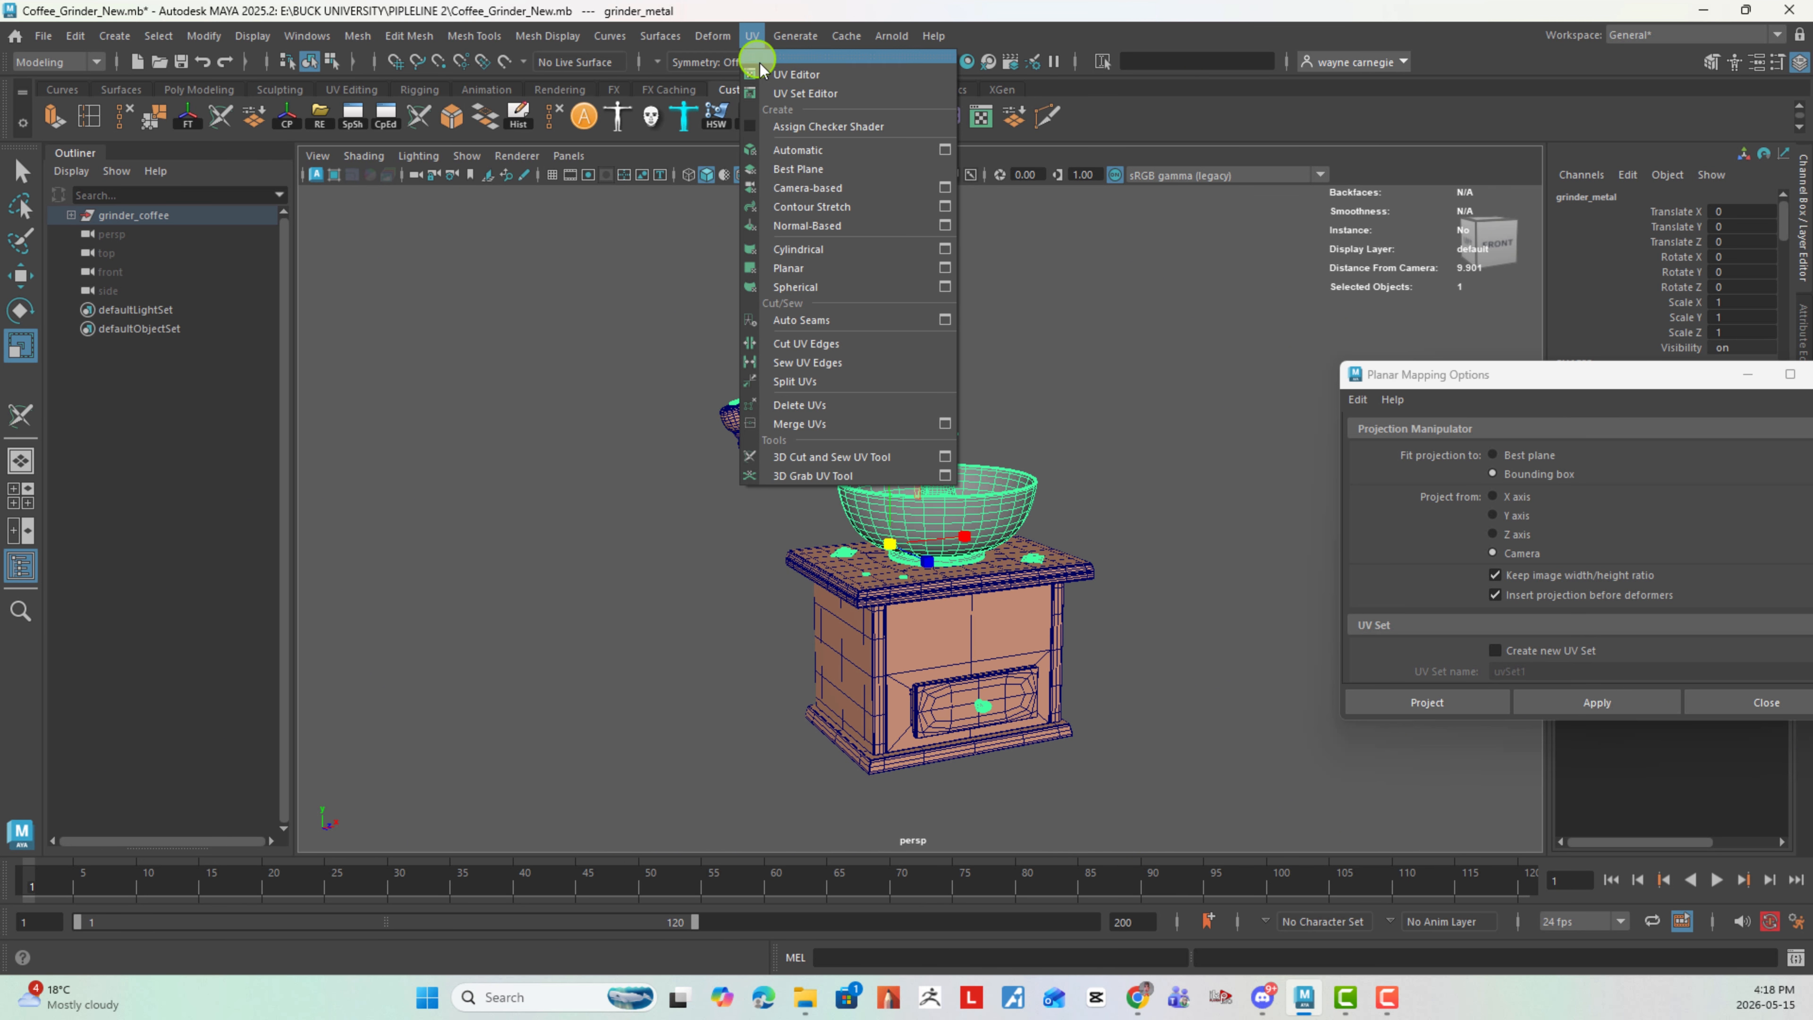
pyautogui.click(773, 66)
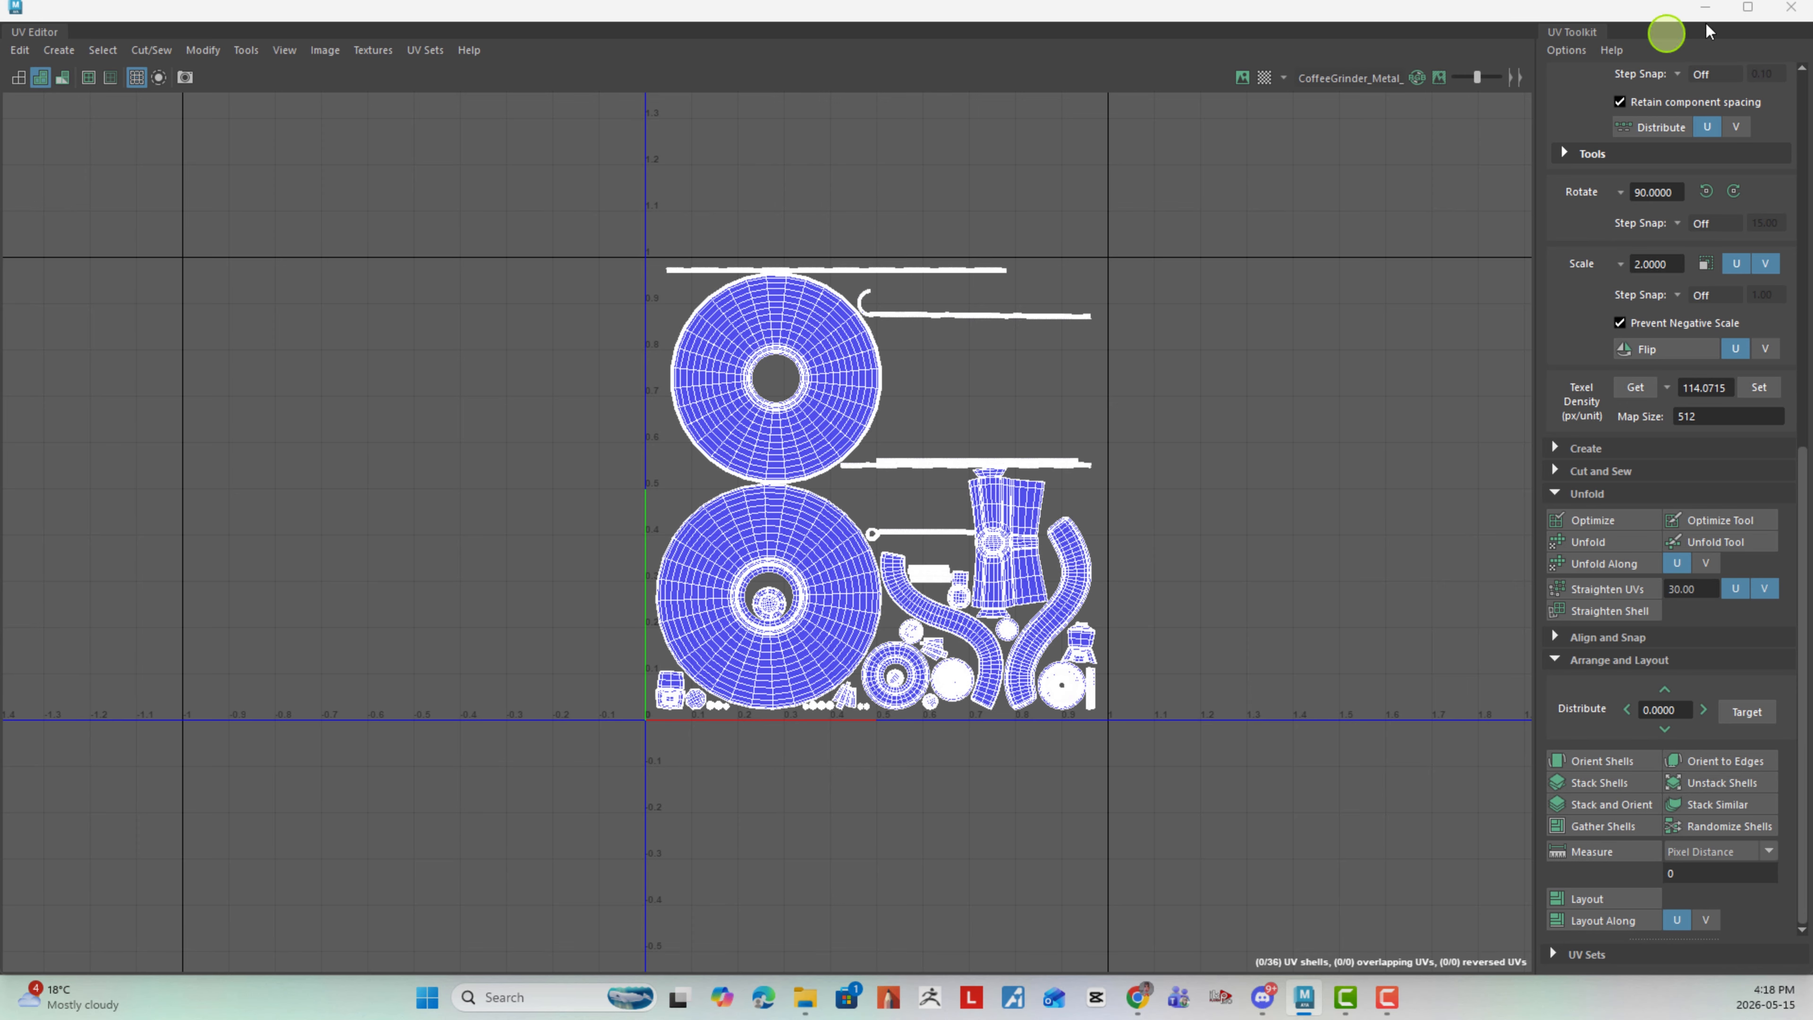
pyautogui.click(1748, 10)
pyautogui.moveTo(1485, 10); pyautogui.dragTo(607, 234)
# - Select the grinder's wooden body and examine how its UV shells are distributed across the tiles
pyautogui.keyDown('alt'); pyautogui.moveTo(983, 405); pyautogui.dragTo(1183, 371, button='middle'); pyautogui.keyUp('alt')
pyautogui.keyDown('alt'); pyautogui.moveTo(1183, 370); pyautogui.dragTo(1022, 525); pyautogui.keyUp('alt')
pyautogui.keyDown('alt'); pyautogui.moveTo(1022, 525); pyautogui.dragTo(1098, 430, button='middle'); pyautogui.keyUp('alt')
pyautogui.keyDown('alt'); pyautogui.moveTo(1098, 430); pyautogui.dragTo(1062, 454, button='right'); pyautogui.keyUp('alt')
pyautogui.click(1097, 511)
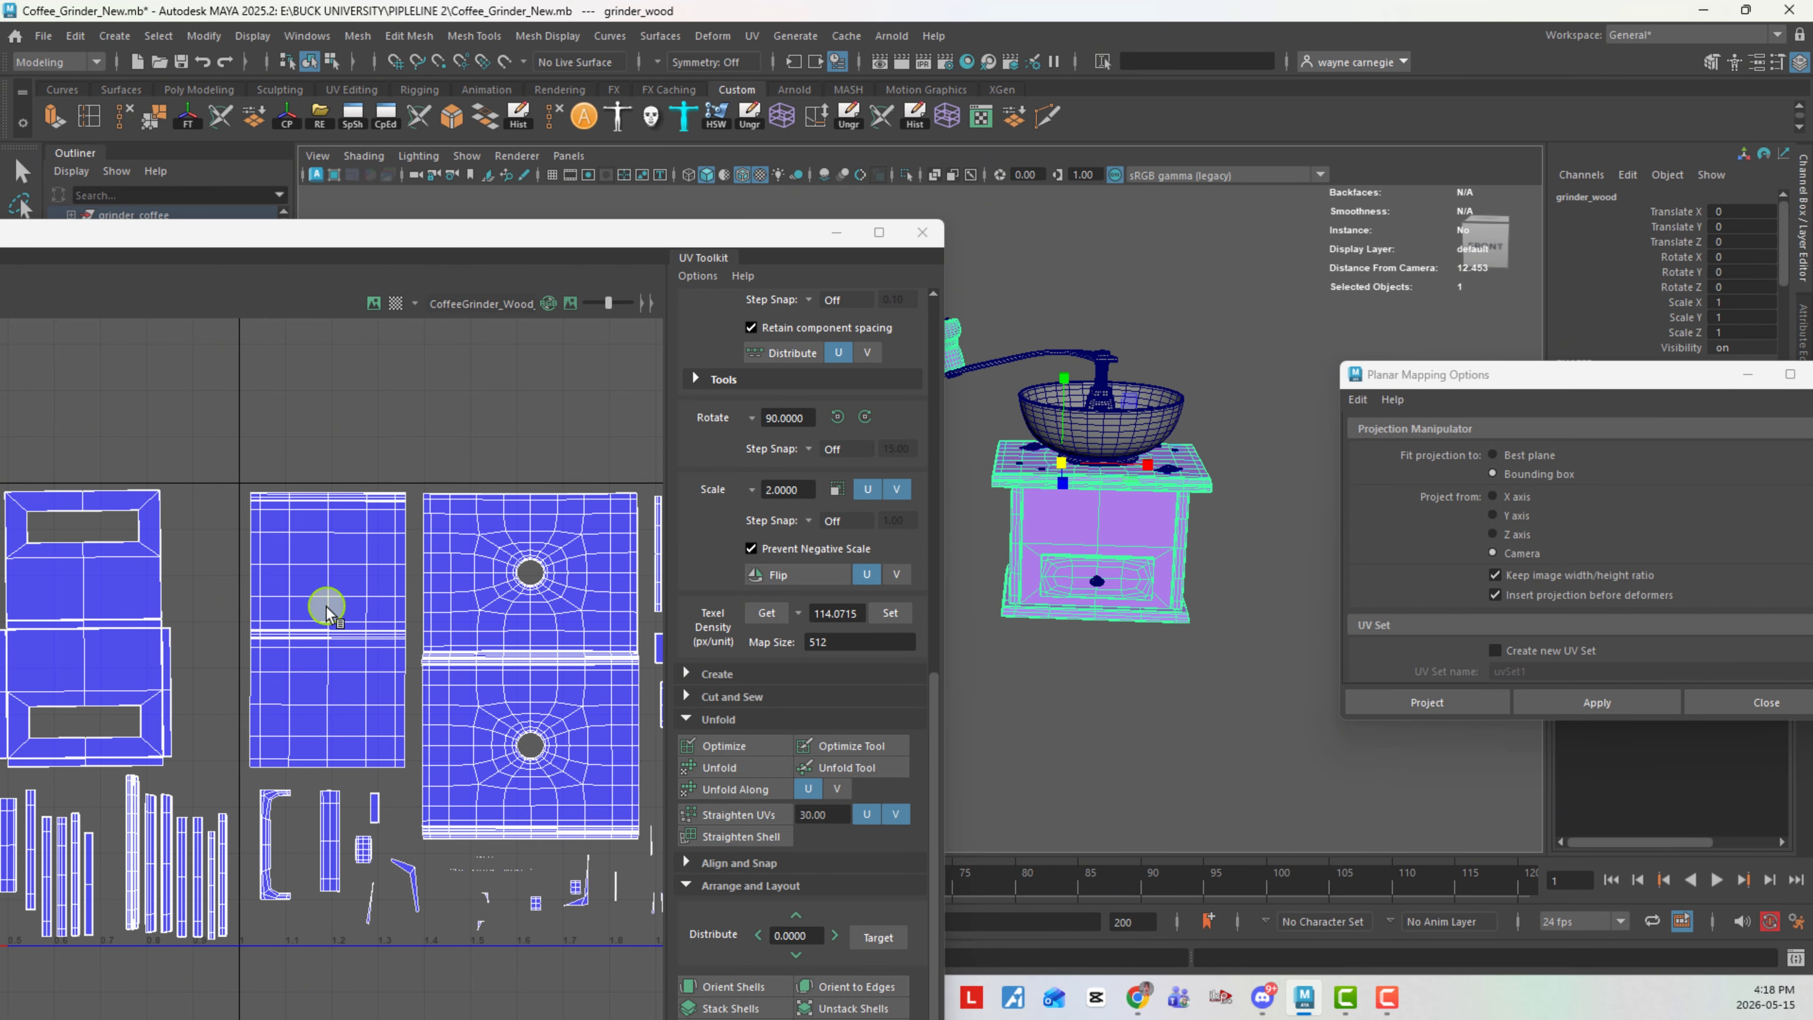
pyautogui.keyDown('alt'); pyautogui.moveTo(326, 608); pyautogui.dragTo(91, 536, button='right'); pyautogui.keyUp('alt')
pyautogui.keyDown('alt'); pyautogui.moveTo(341, 544); pyautogui.dragTo(195, 520, button='middle'); pyautogui.keyUp('alt')
pyautogui.moveTo(948, 679); pyautogui.dragTo(998, 682)
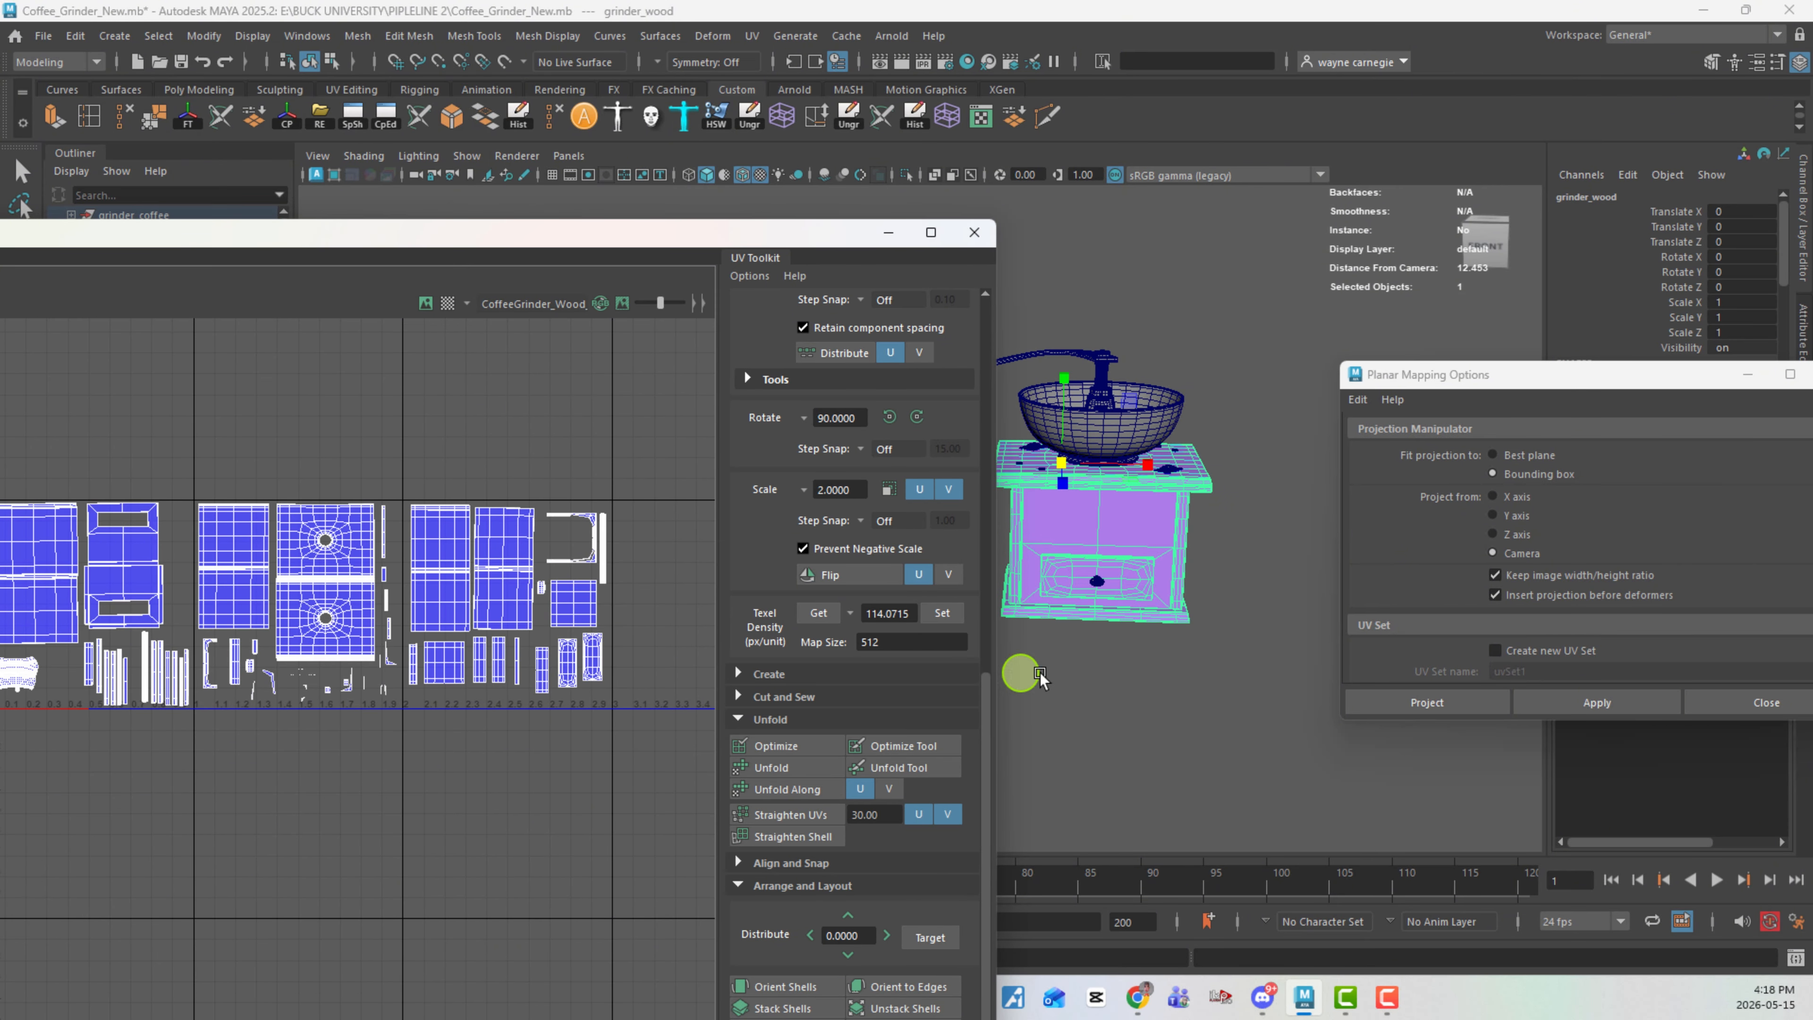
pyautogui.scroll(2, 1166, 656)
pyautogui.keyDown('alt'); pyautogui.moveTo(386, 581); pyautogui.dragTo(473, 595, button='middle'); pyautogui.keyUp('alt')
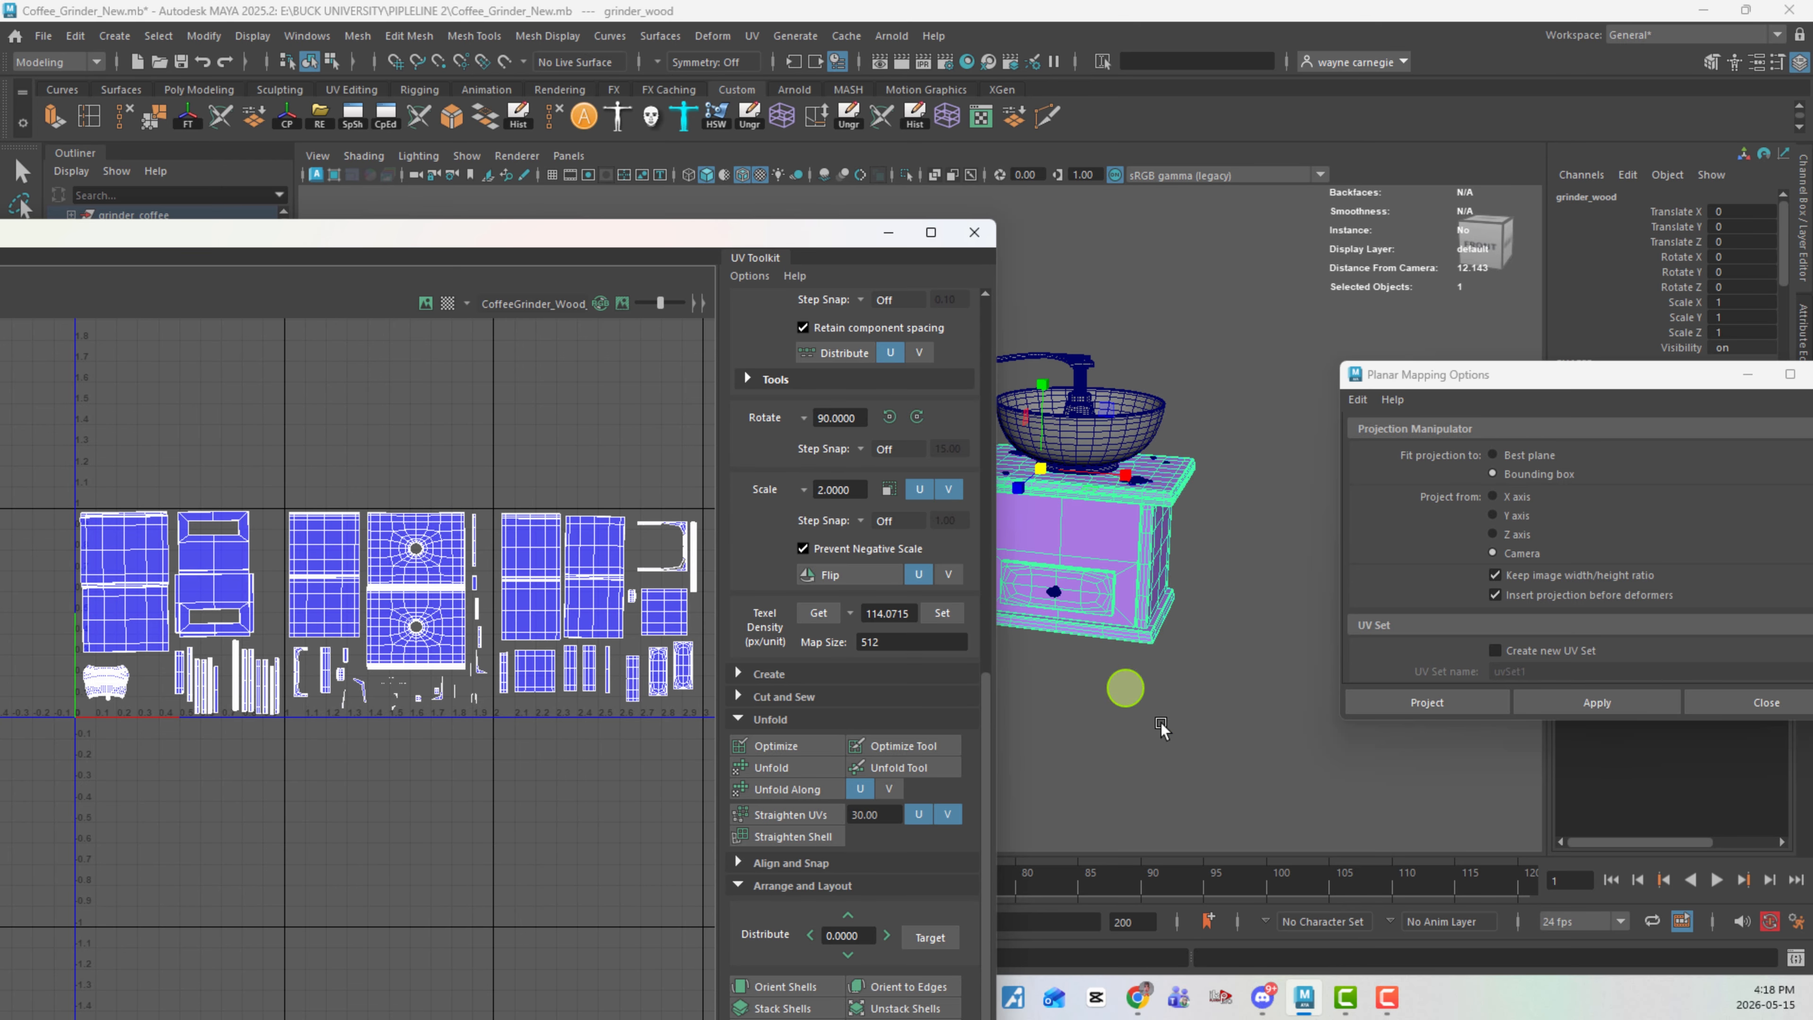
# - Switch to a new Chrome window, search Google for "what is udims" and return to Maya after reading the explanation
pyautogui.moveTo(1138, 1002)
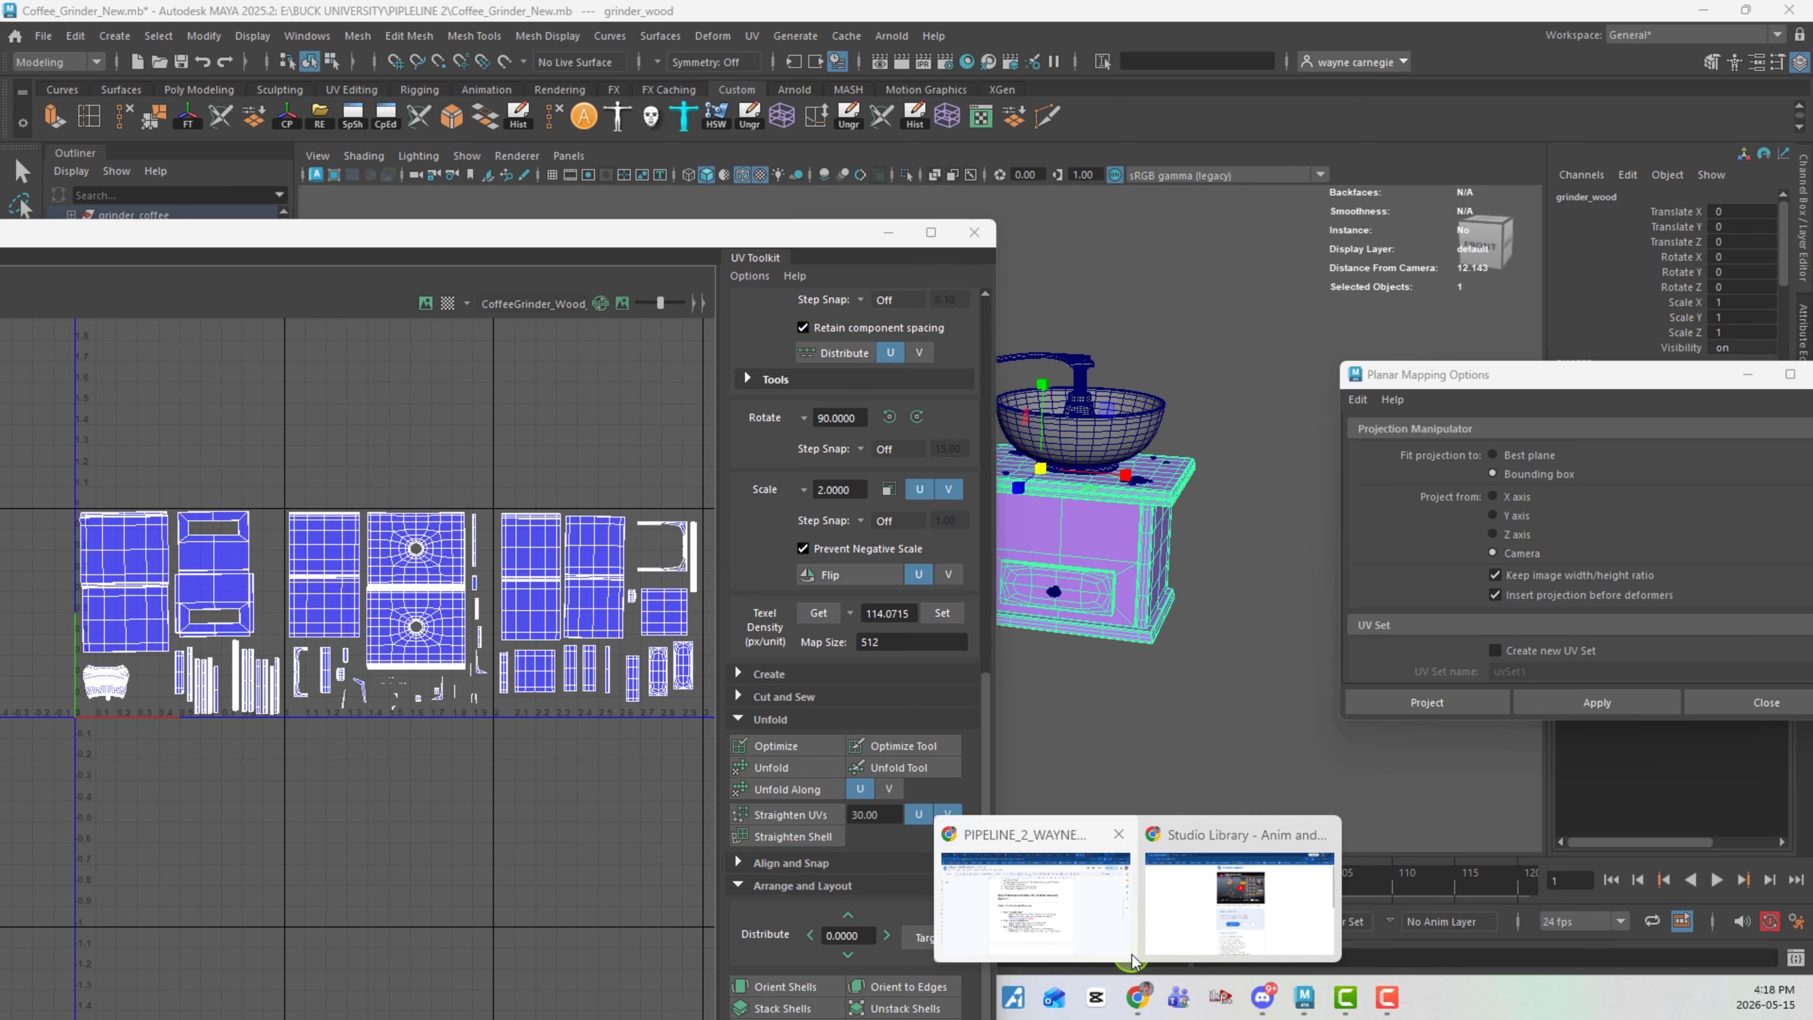
pyautogui.moveTo(1131, 960)
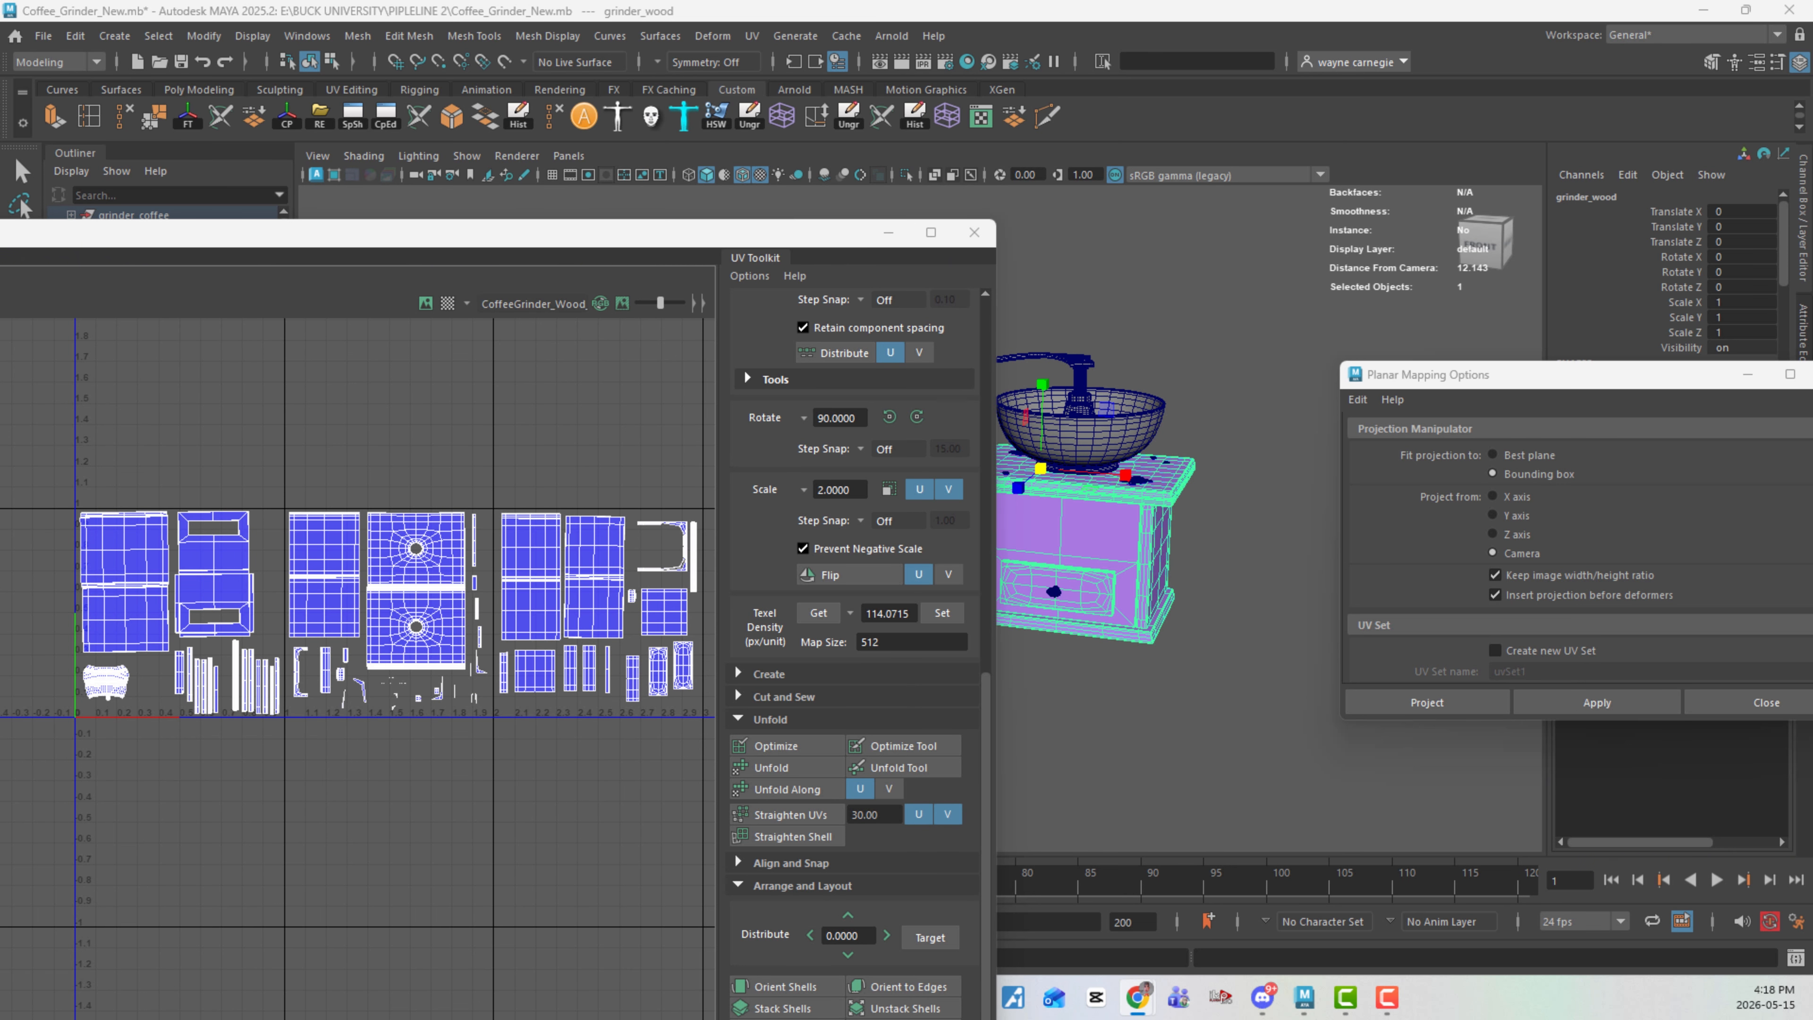
pyautogui.moveTo(0, 361); pyautogui.dragTo(482, 328)
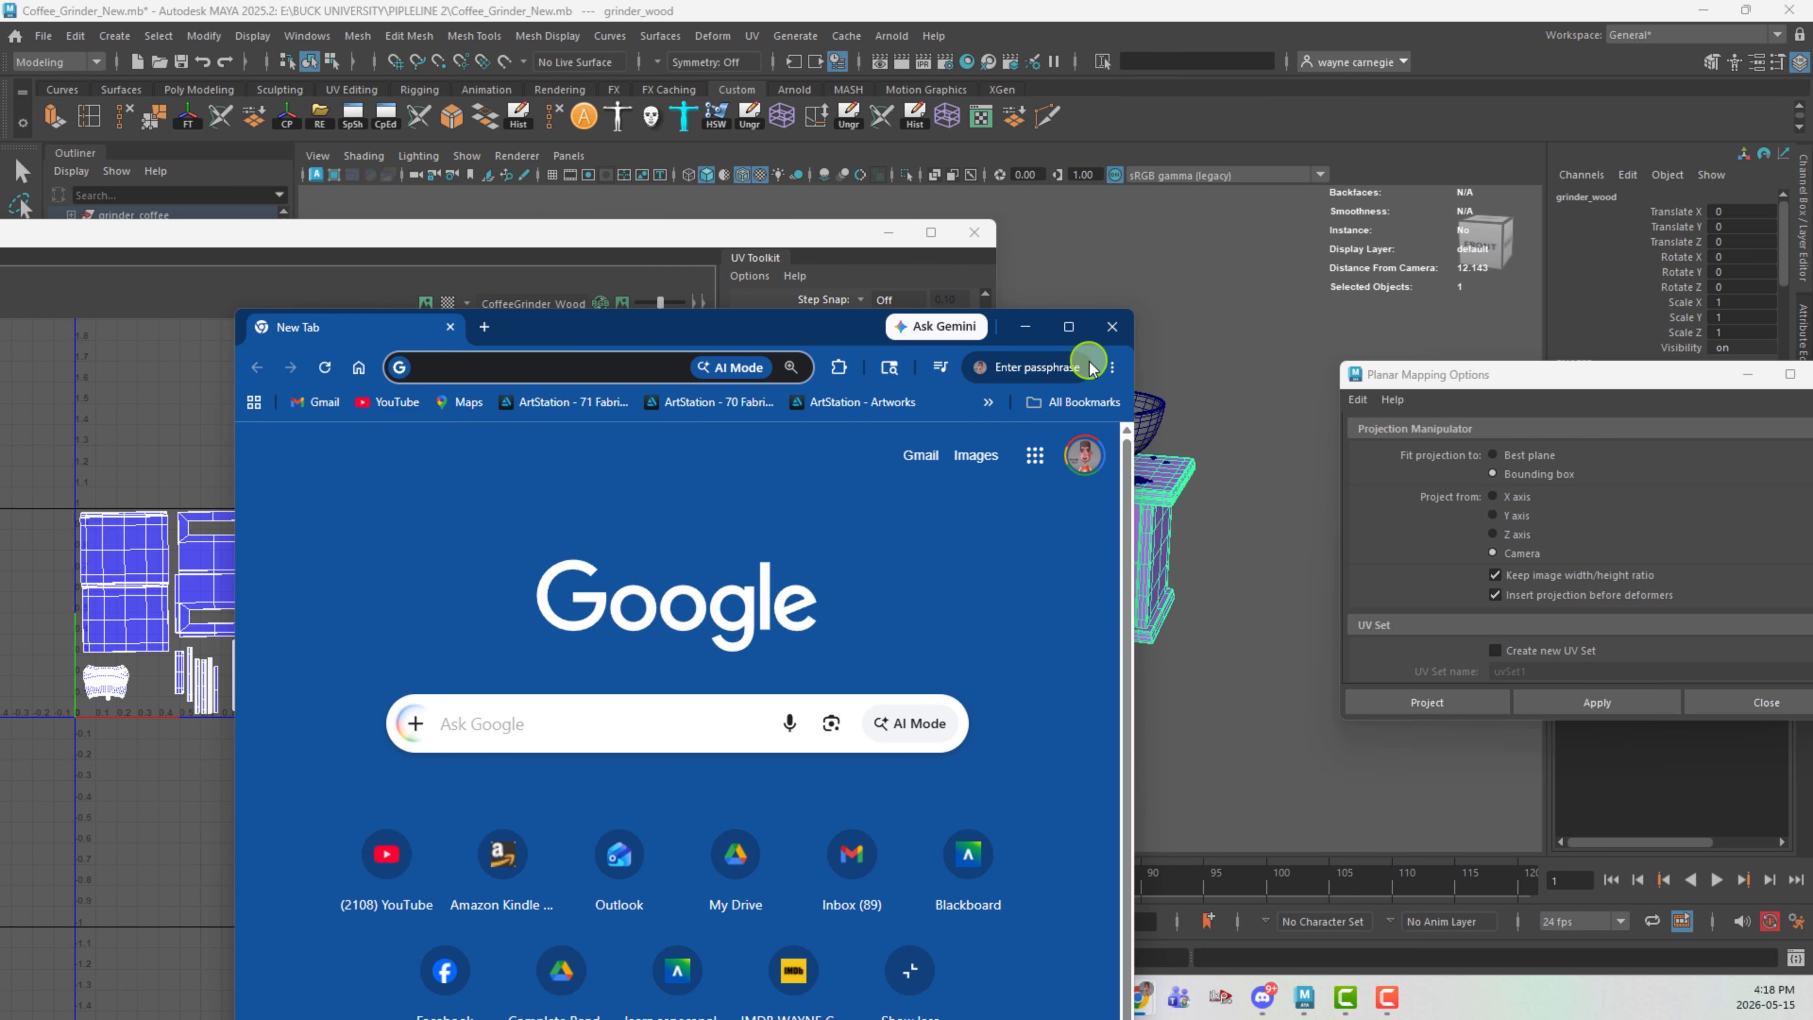
pyautogui.click(1069, 324)
pyautogui.click(719, 409)
pyautogui.write('w')
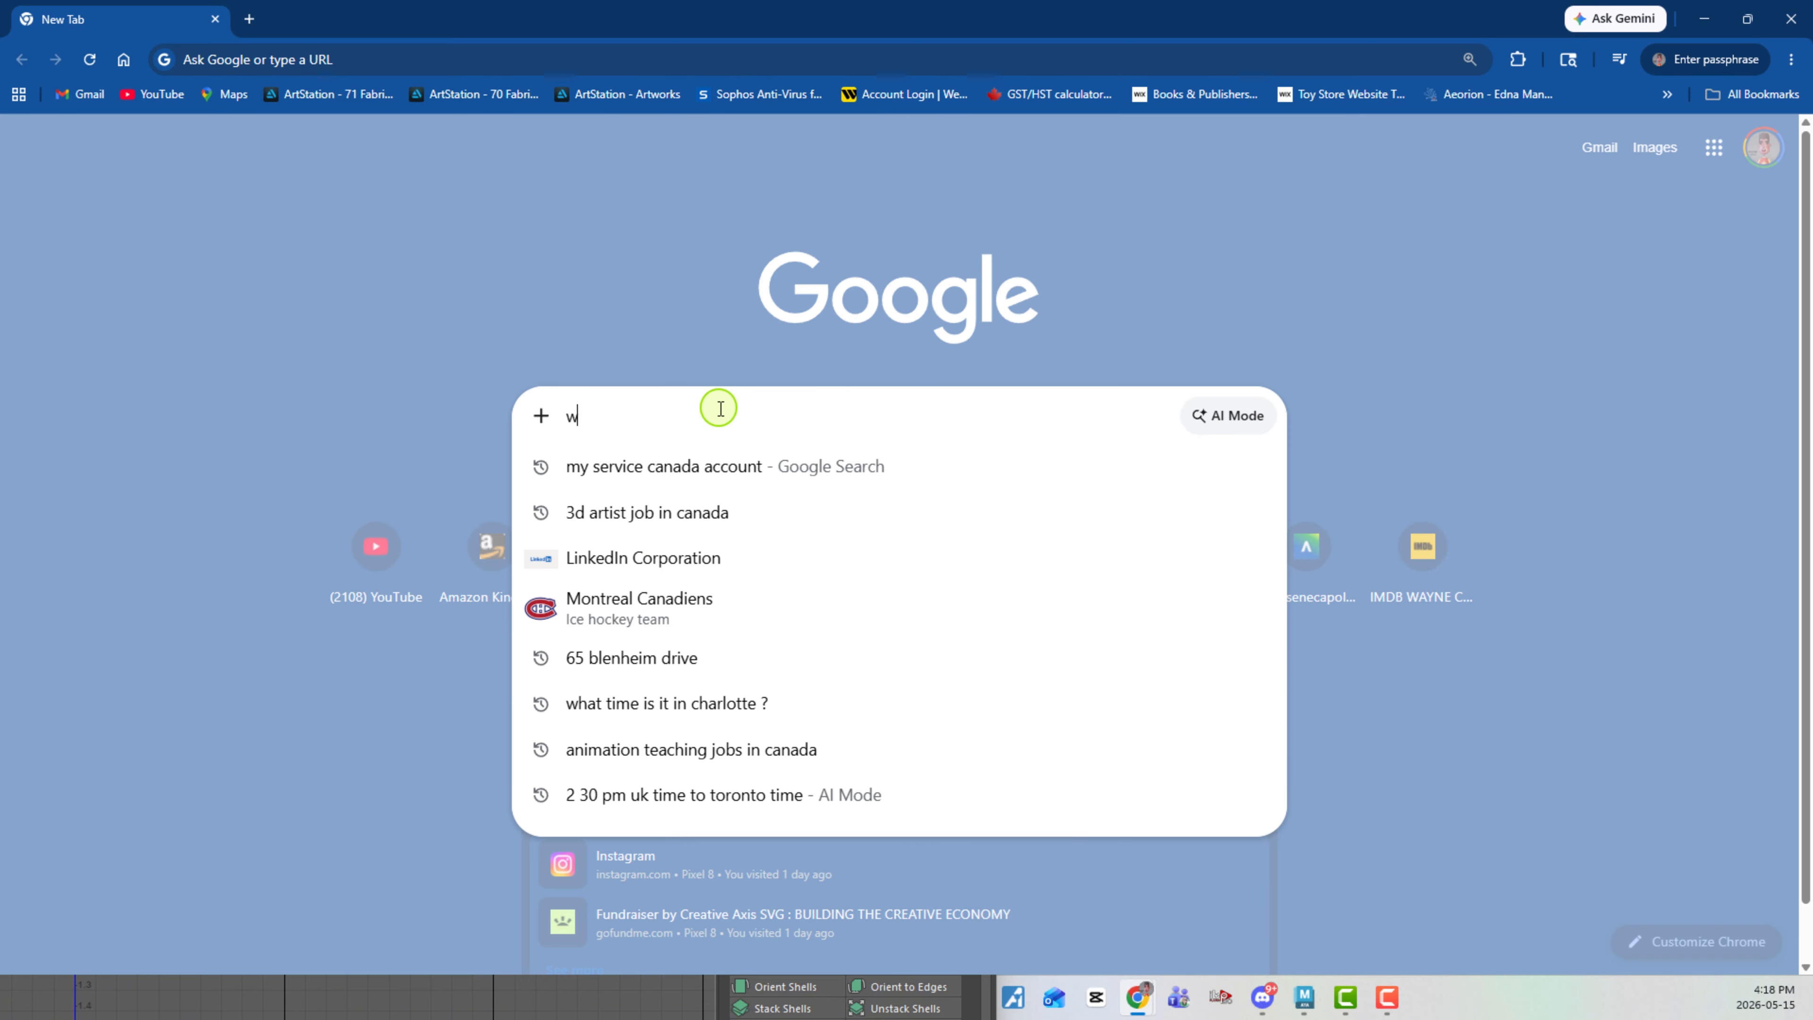
pyautogui.write('hat is udi')
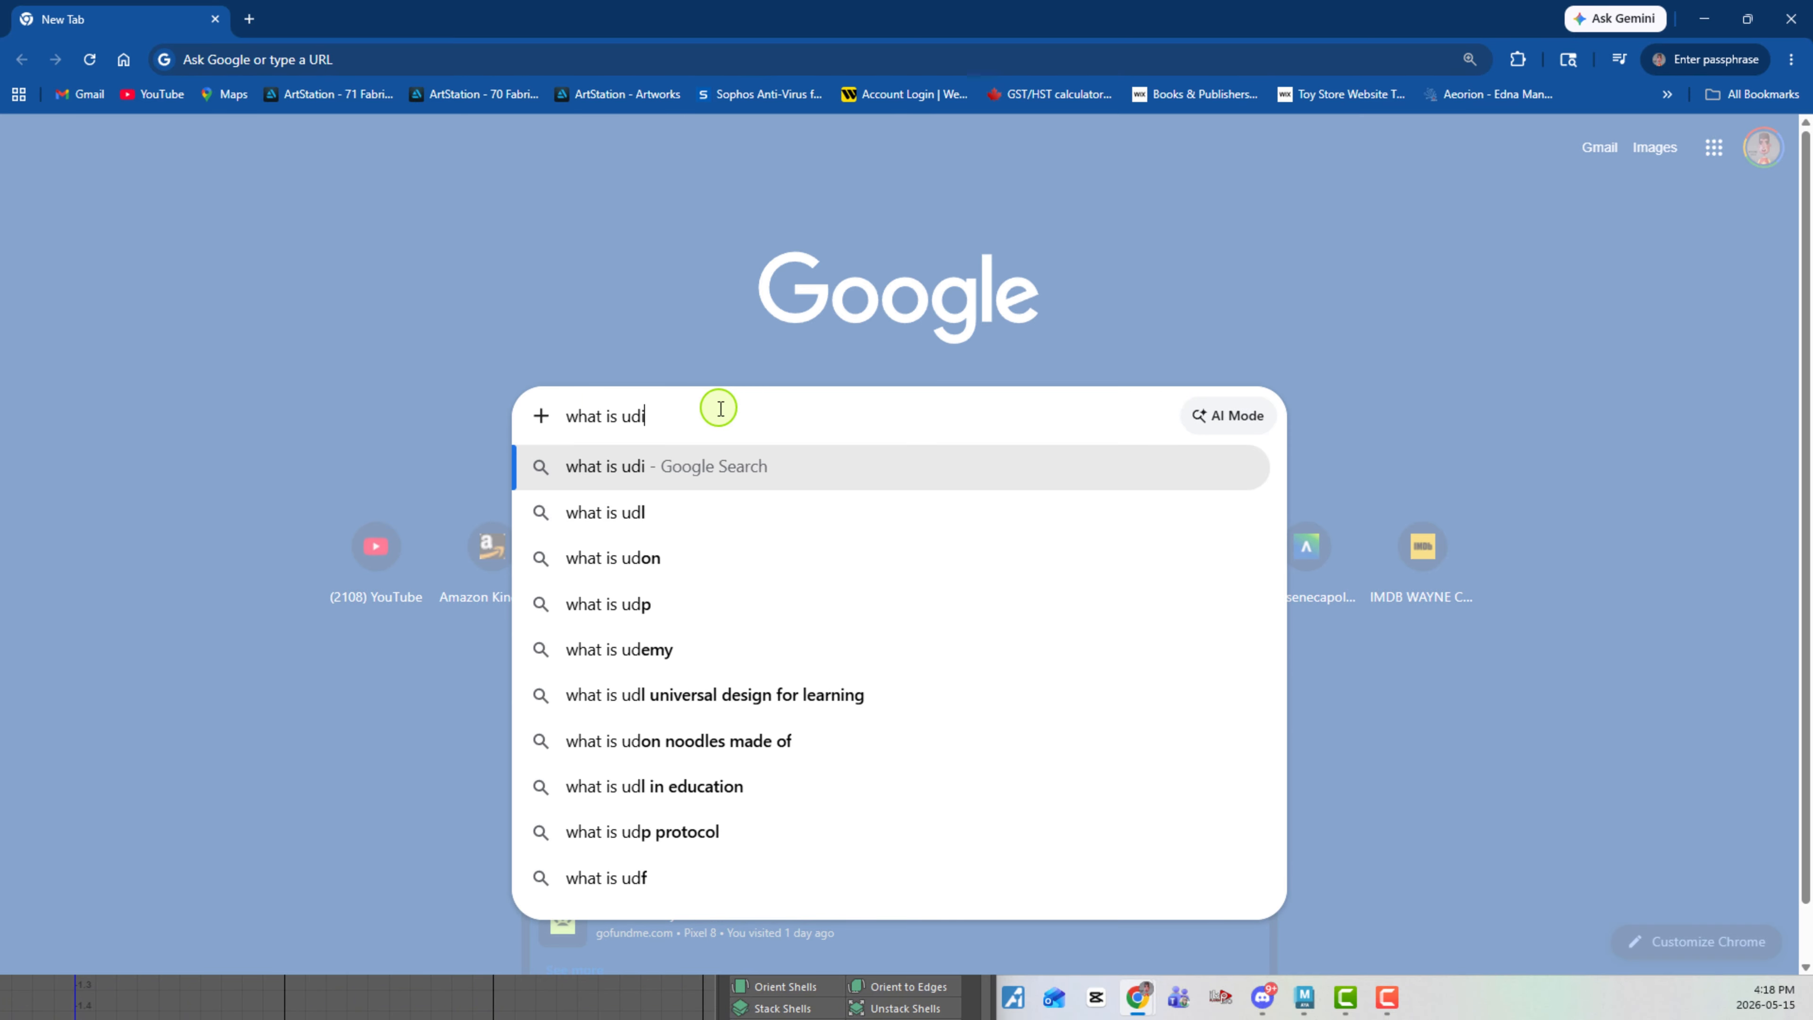
pyautogui.write('ms')
pyautogui.press('Return')
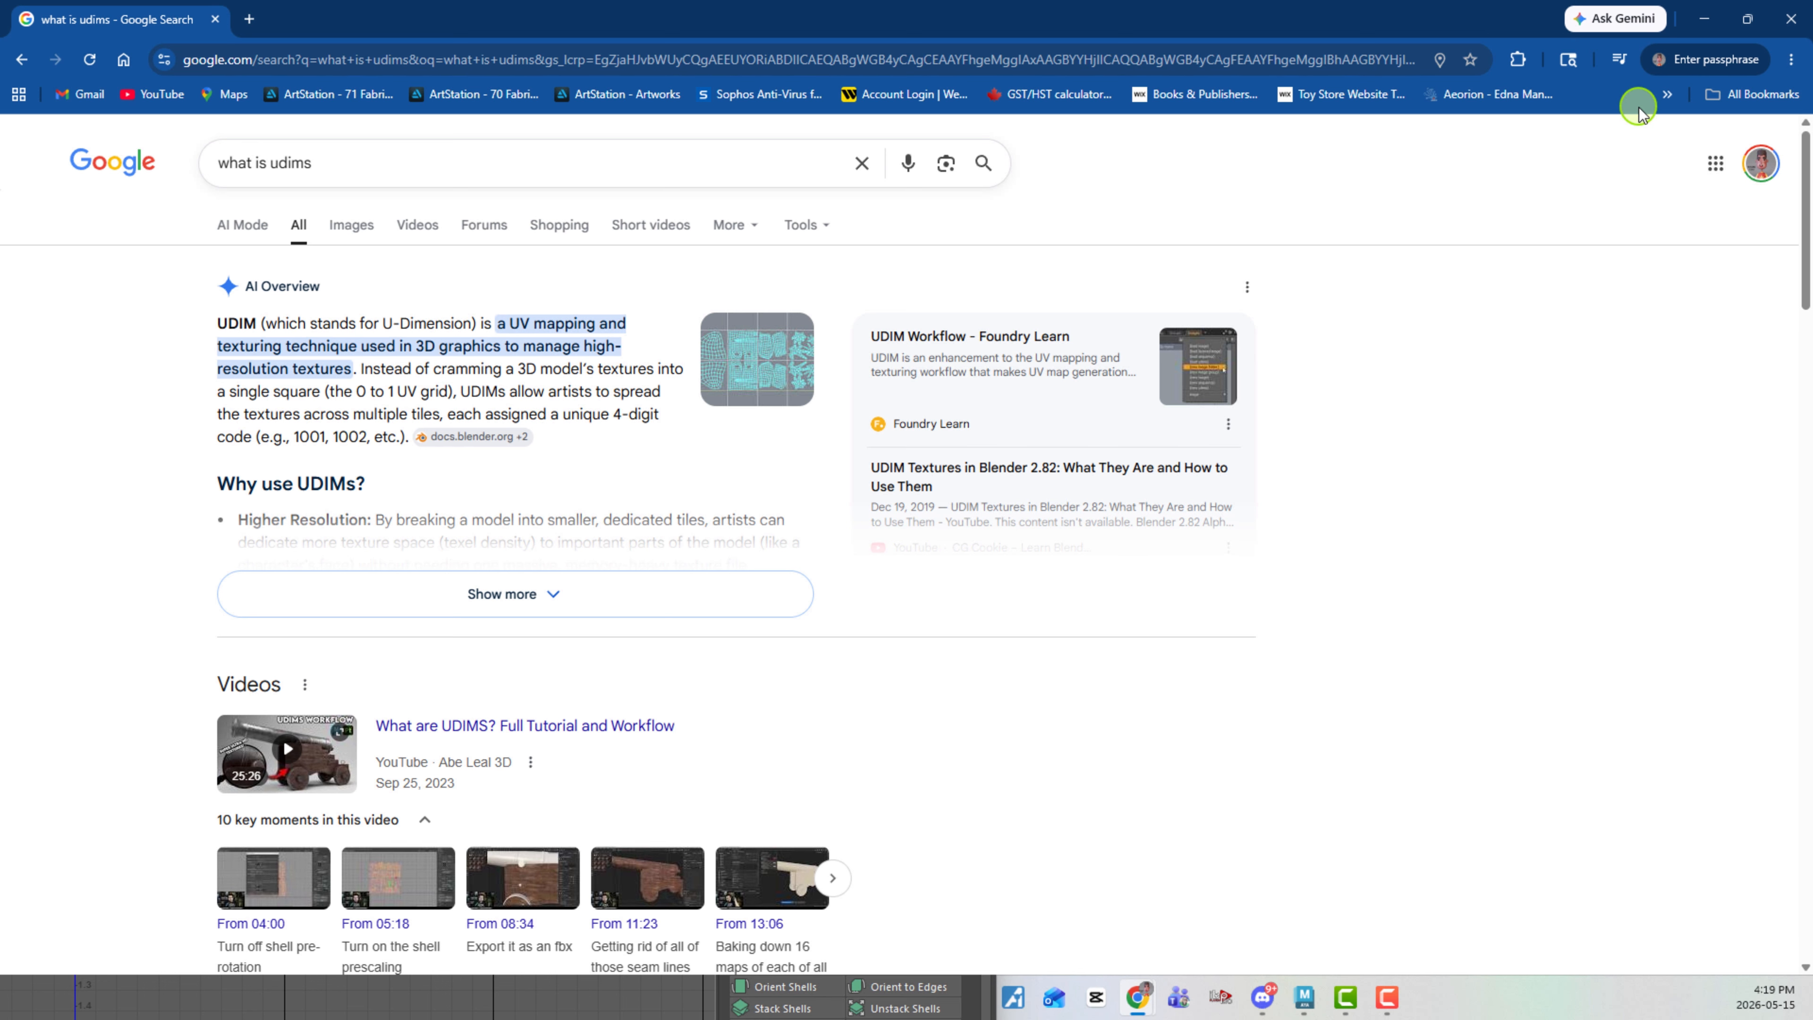
pyautogui.click(1705, 21)
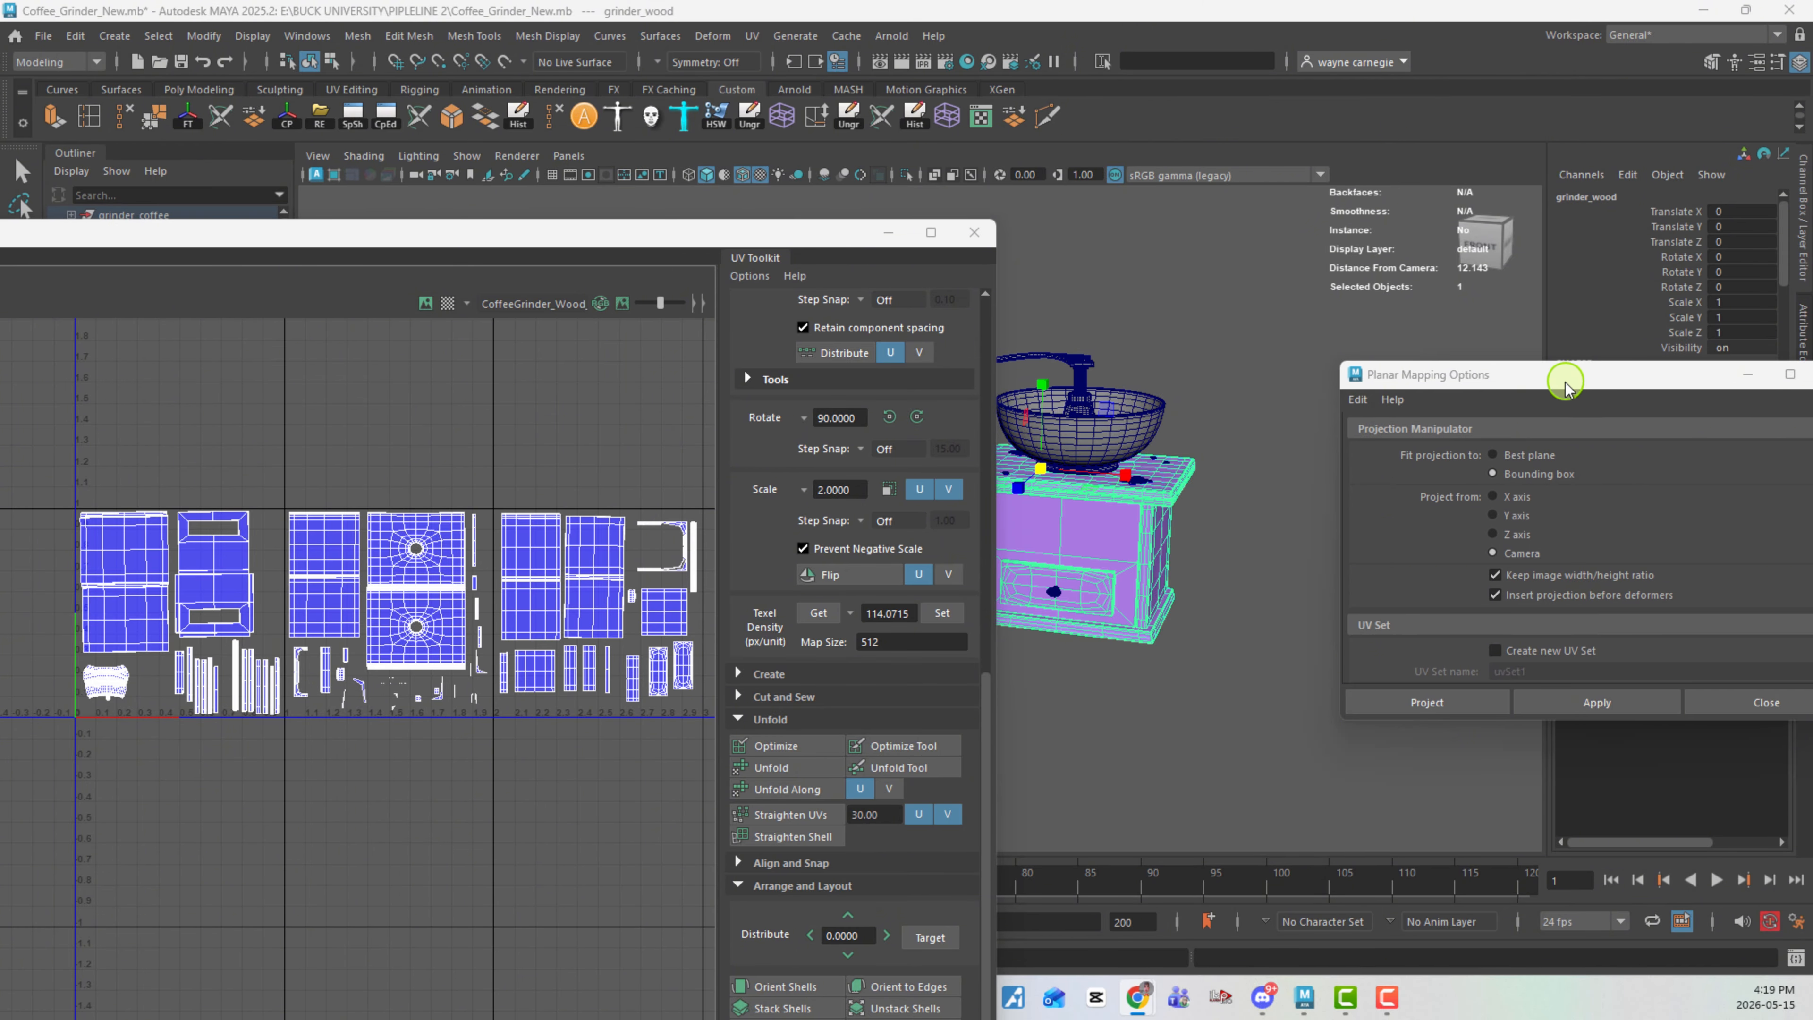
# - Close the Planar Mapping Options and UV Editor windows to clear the view of the grinder
pyautogui.moveTo(1571, 382); pyautogui.dragTo(1178, 502)
pyautogui.click(1442, 494)
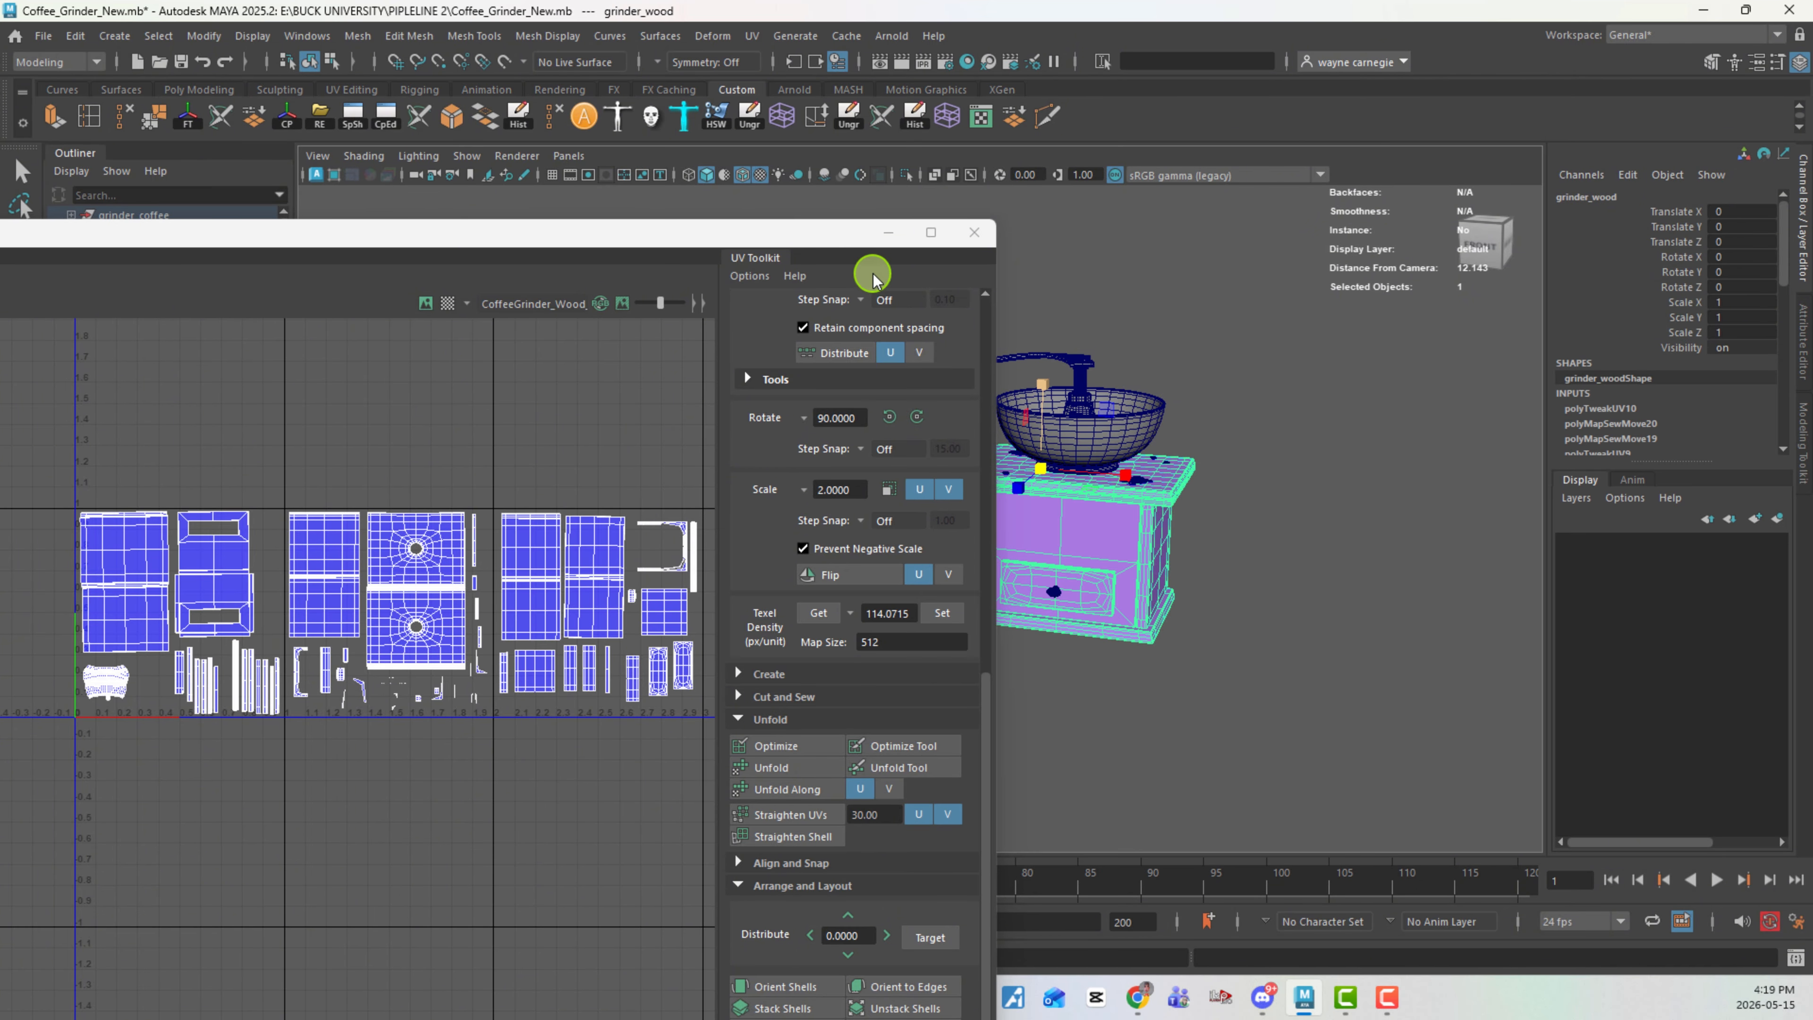
pyautogui.click(976, 234)
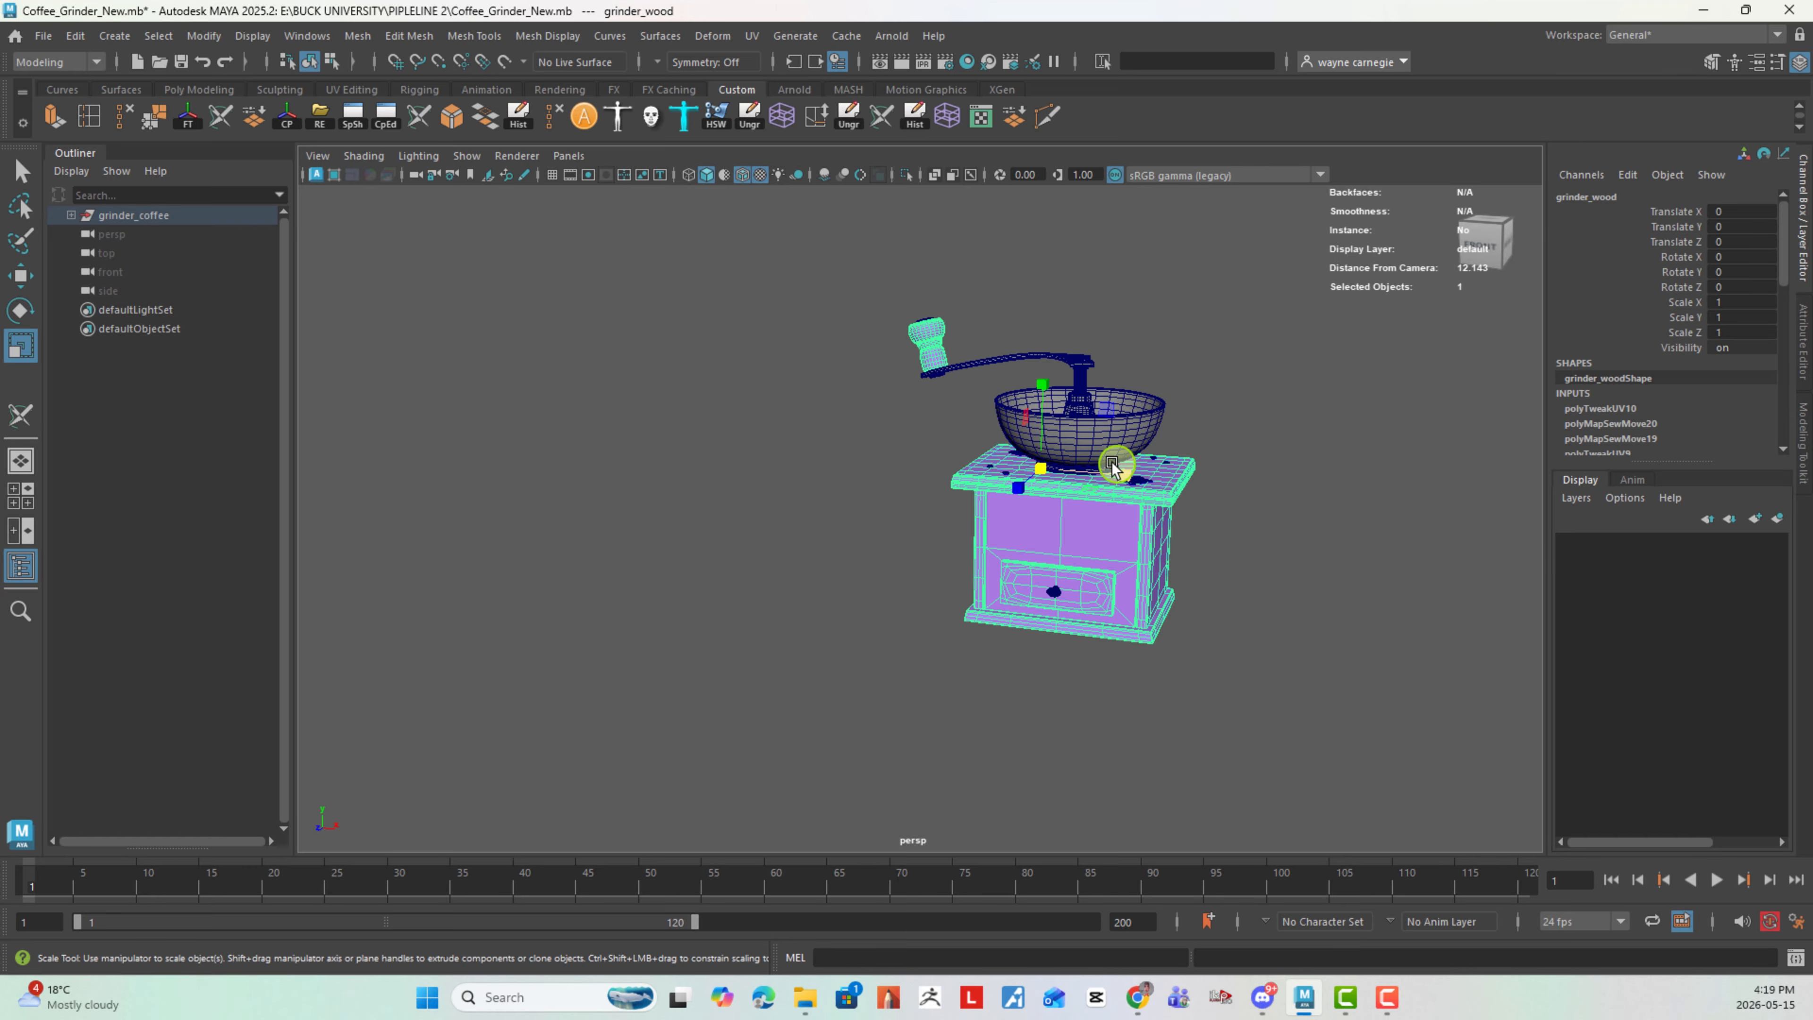
# - Show the grid in the perspective viewport and clear the selection on the grinder
pyautogui.rightClick(1110, 465)
pyautogui.click(552, 175)
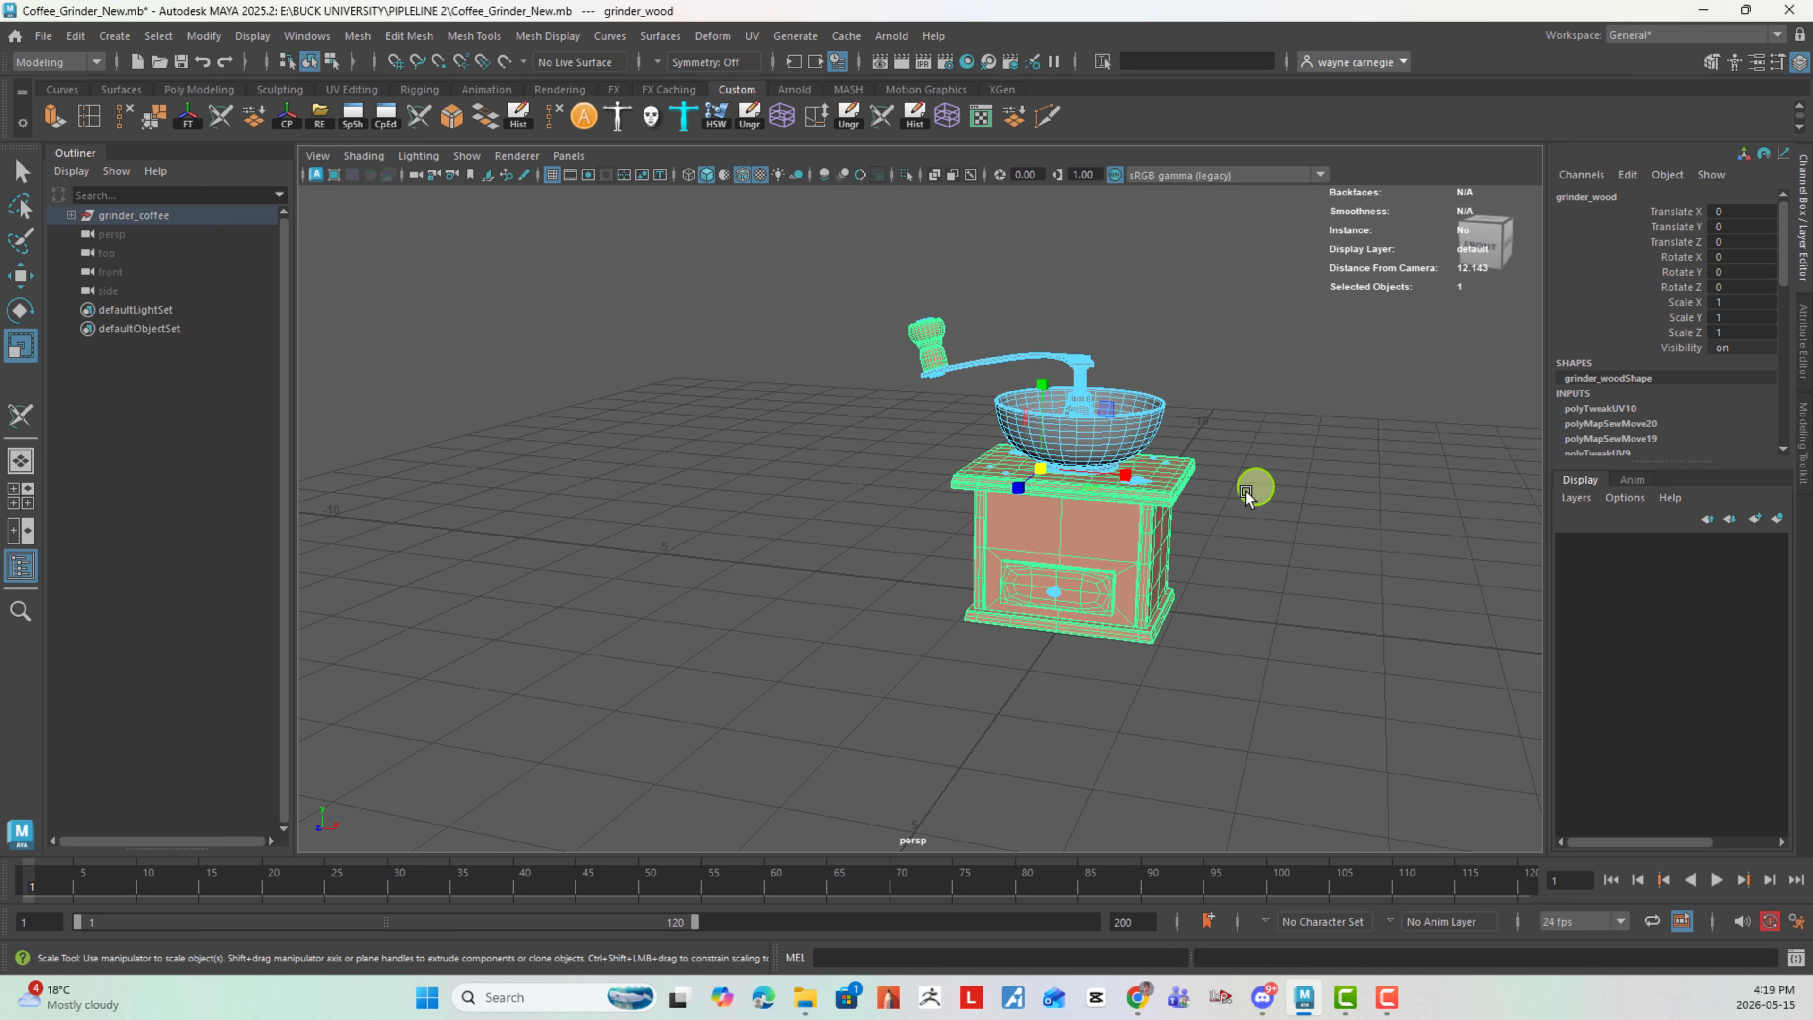
pyautogui.rightClick(1117, 471)
pyautogui.click(1262, 323)
pyautogui.click(848, 315)
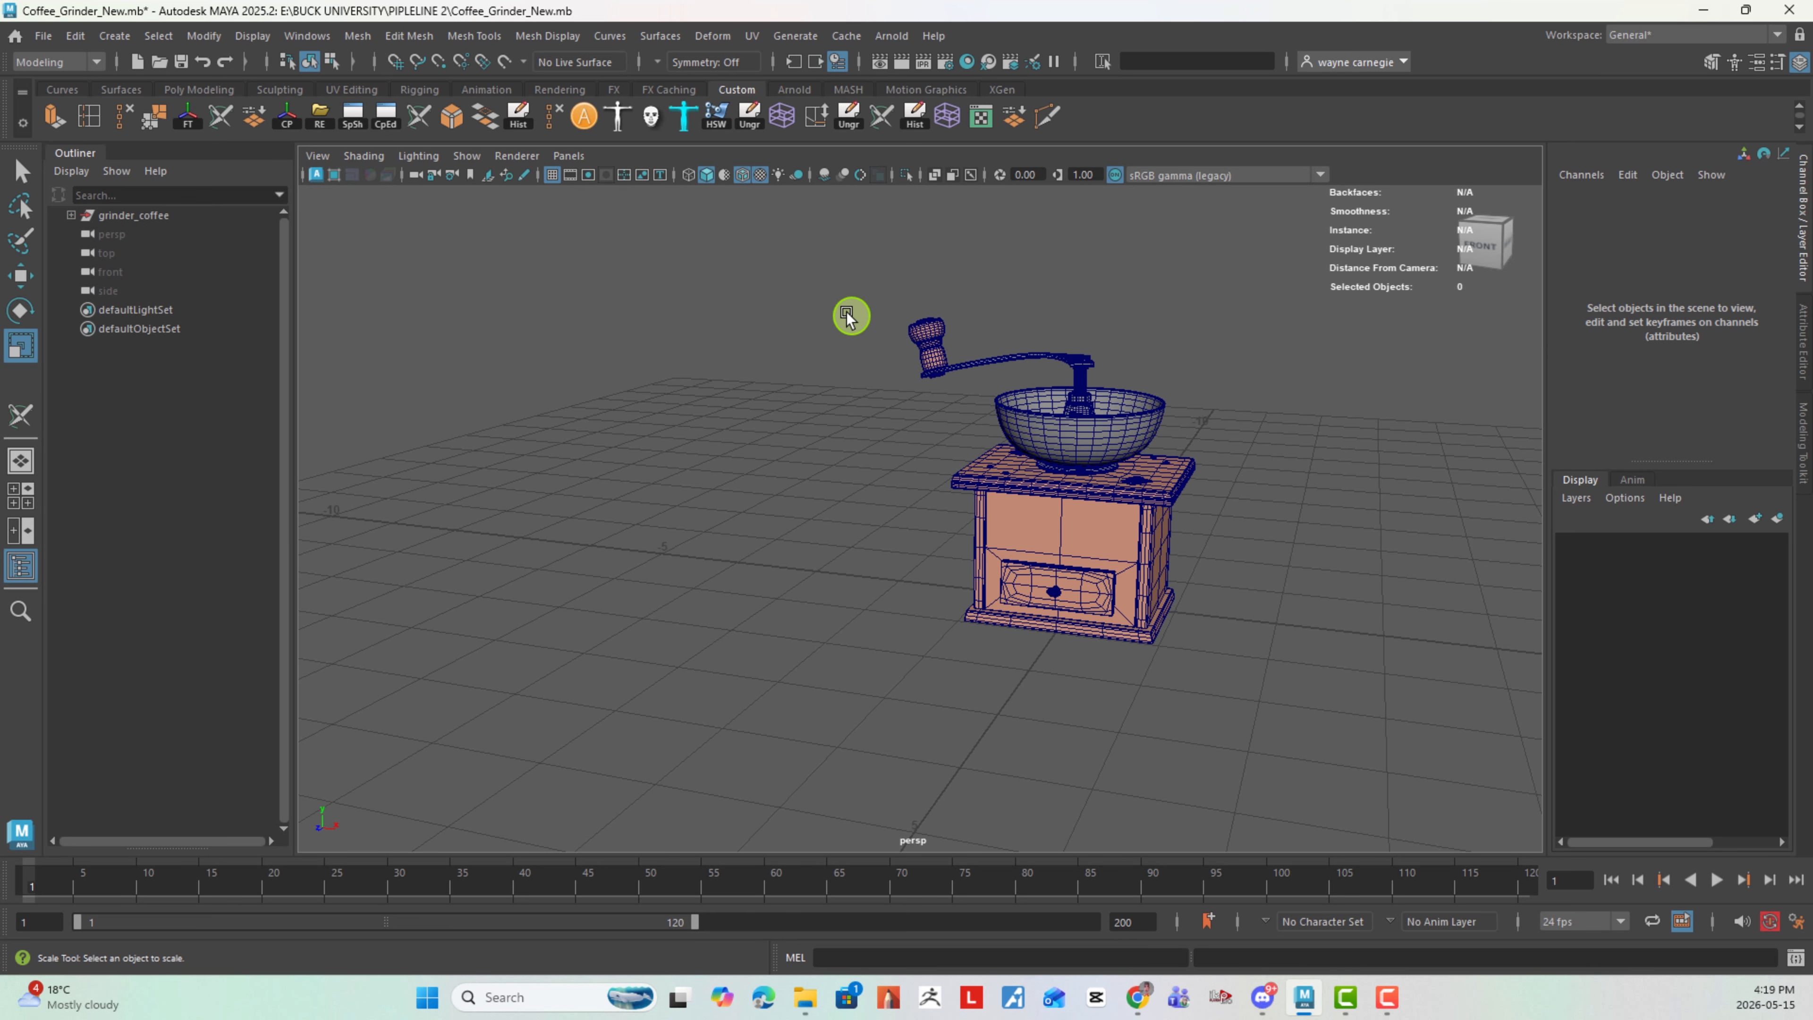
# - Select both the wood and metal meshes of the grinder and delete their construction history
pyautogui.moveTo(803, 235); pyautogui.dragTo(1355, 865)
pyautogui.moveTo(1652, 464); pyautogui.dragTo(1625, 707)
pyautogui.scroll(-10, 1632, 558)
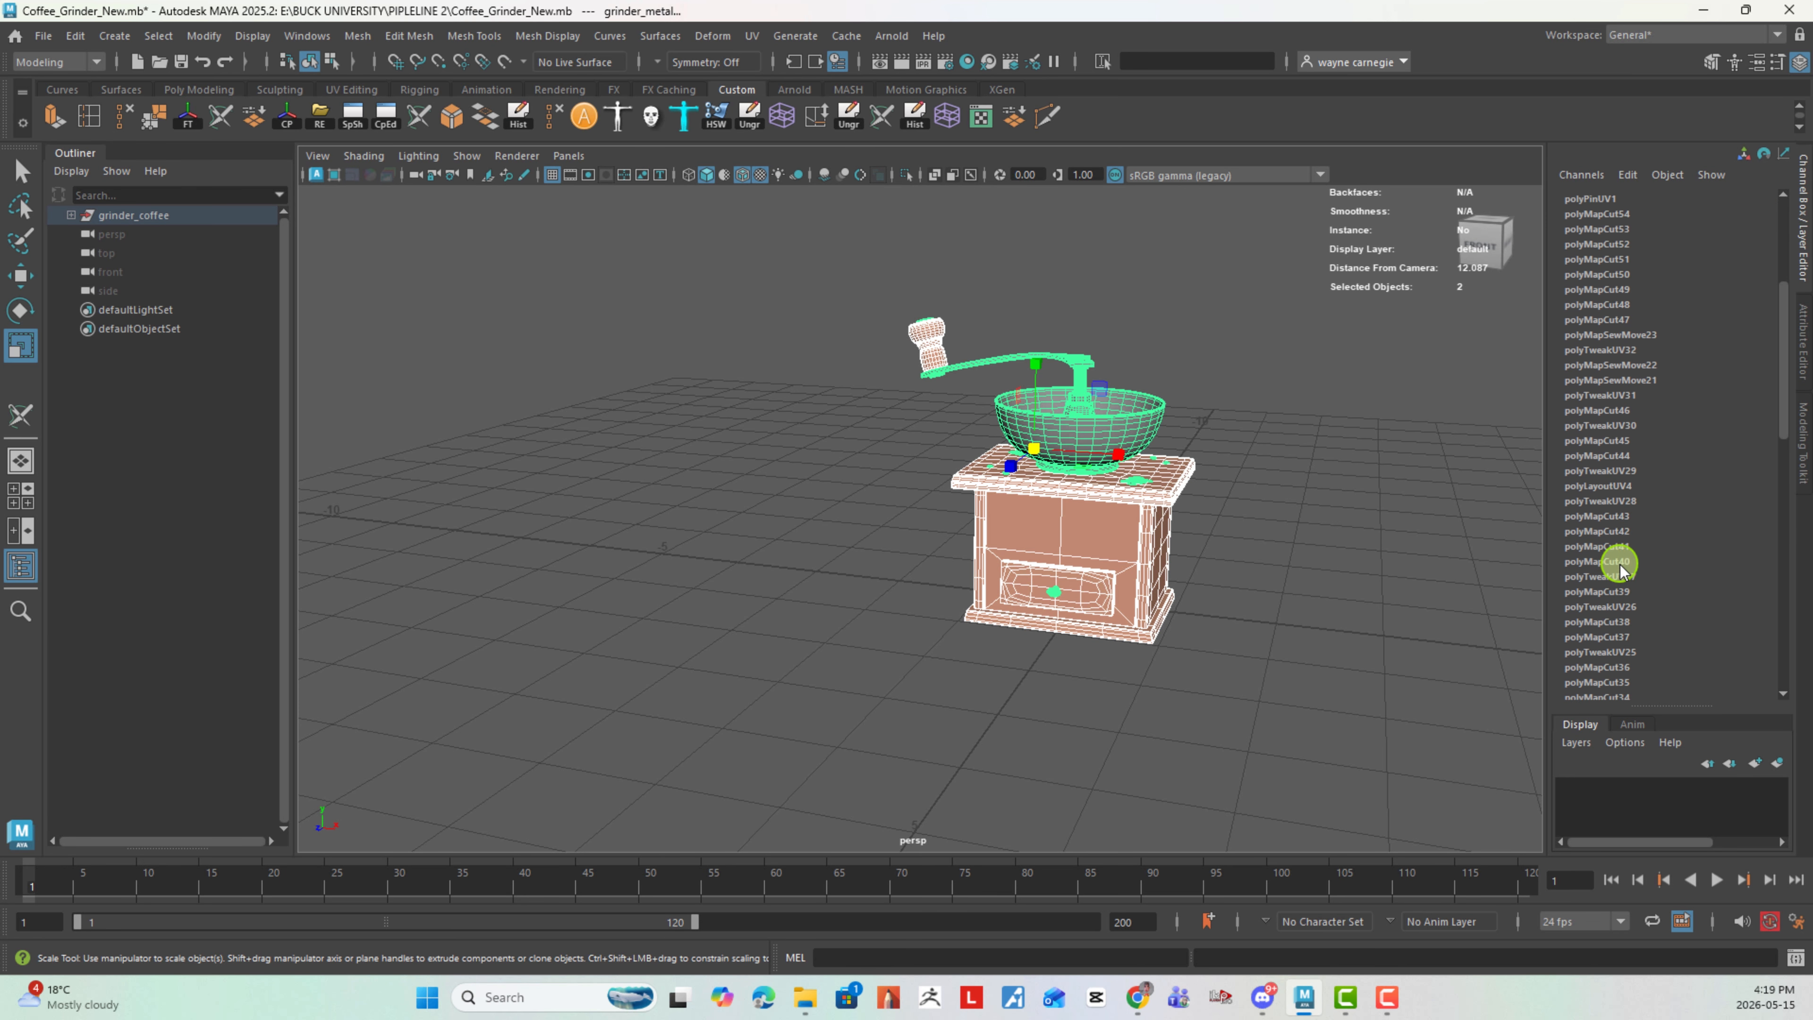
pyautogui.click(75, 35)
pyautogui.moveTo(150, 263)
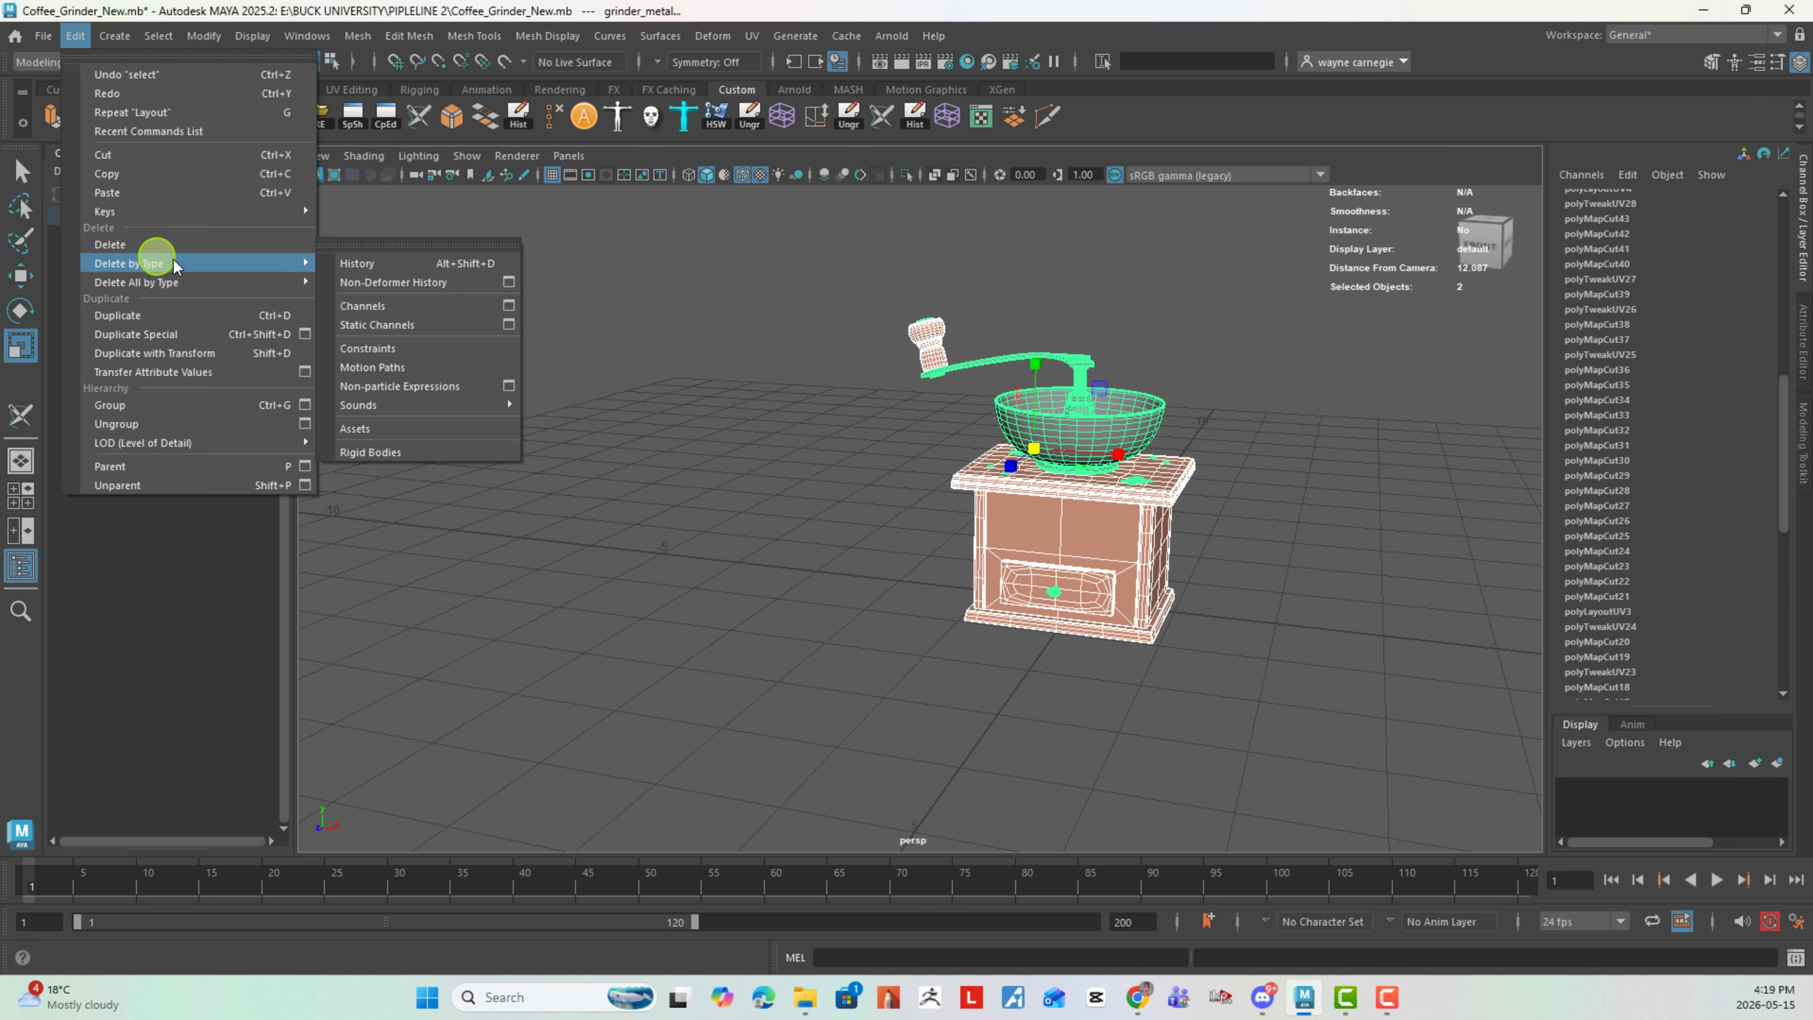
pyautogui.click(403, 263)
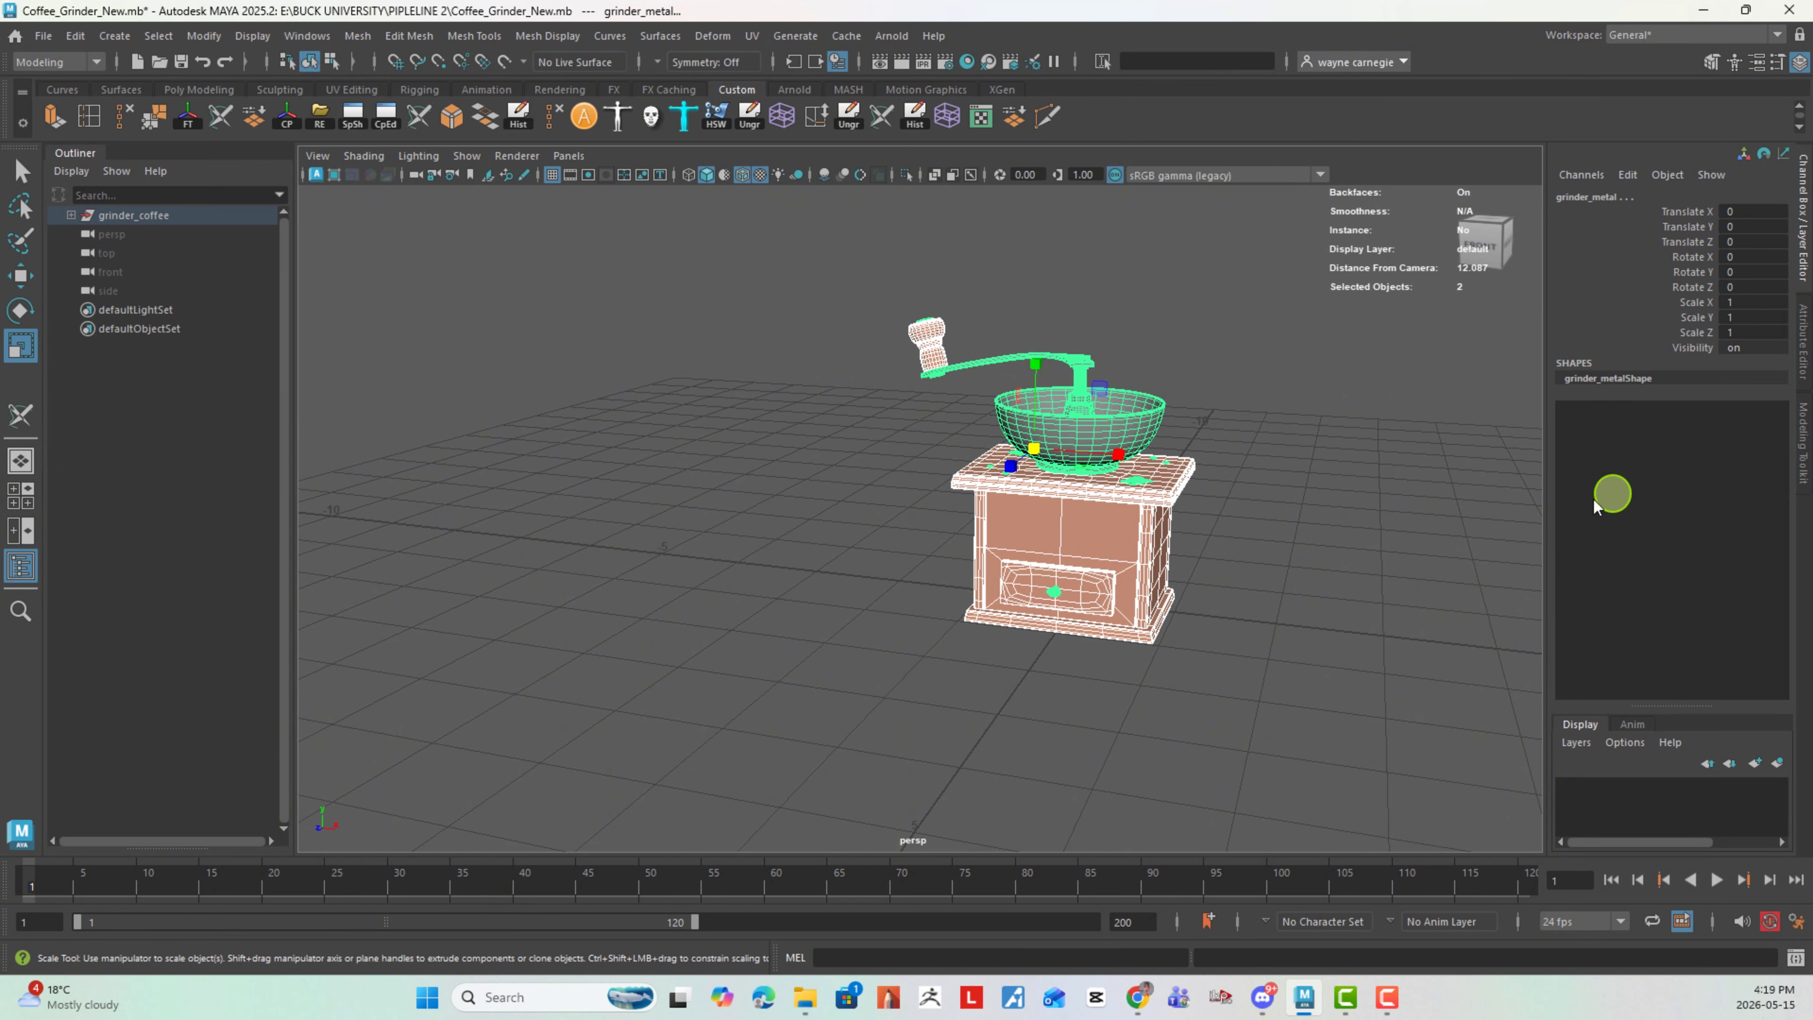
# - Save the coffee grinder scene under its existing file name, Coffee_Grinder_New.mb
pyautogui.click(43, 35)
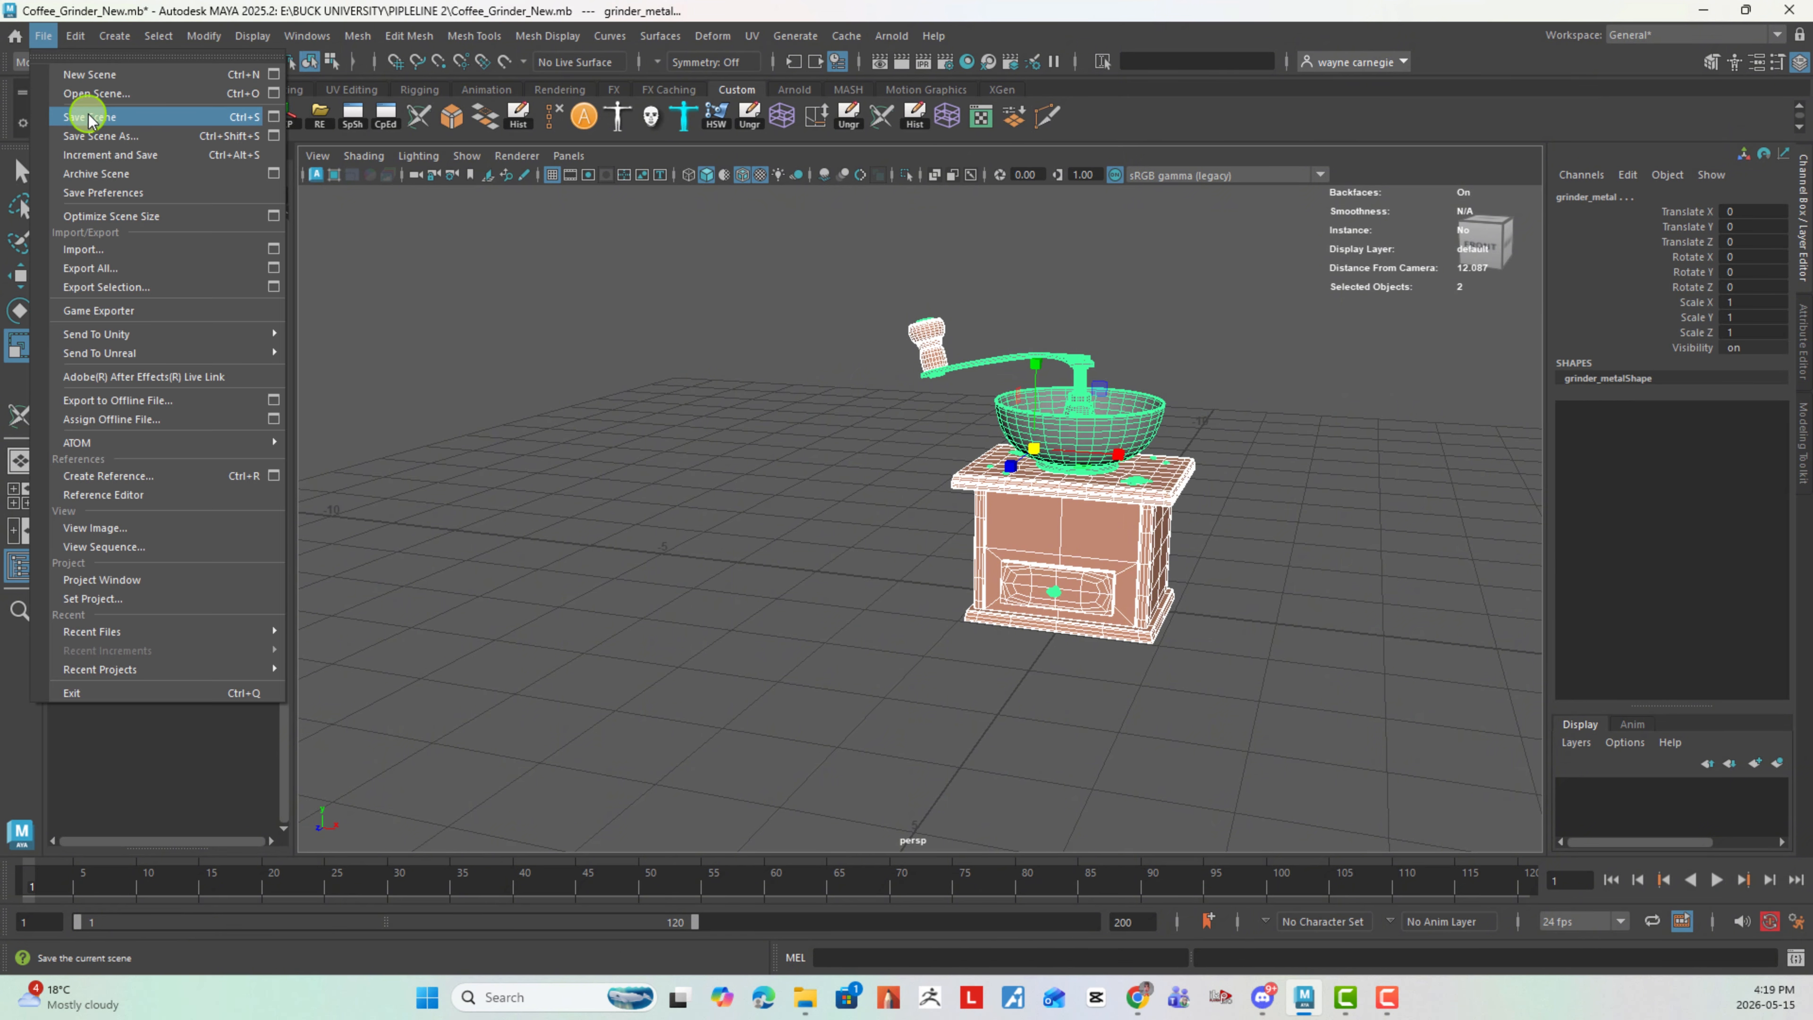
pyautogui.click(90, 118)
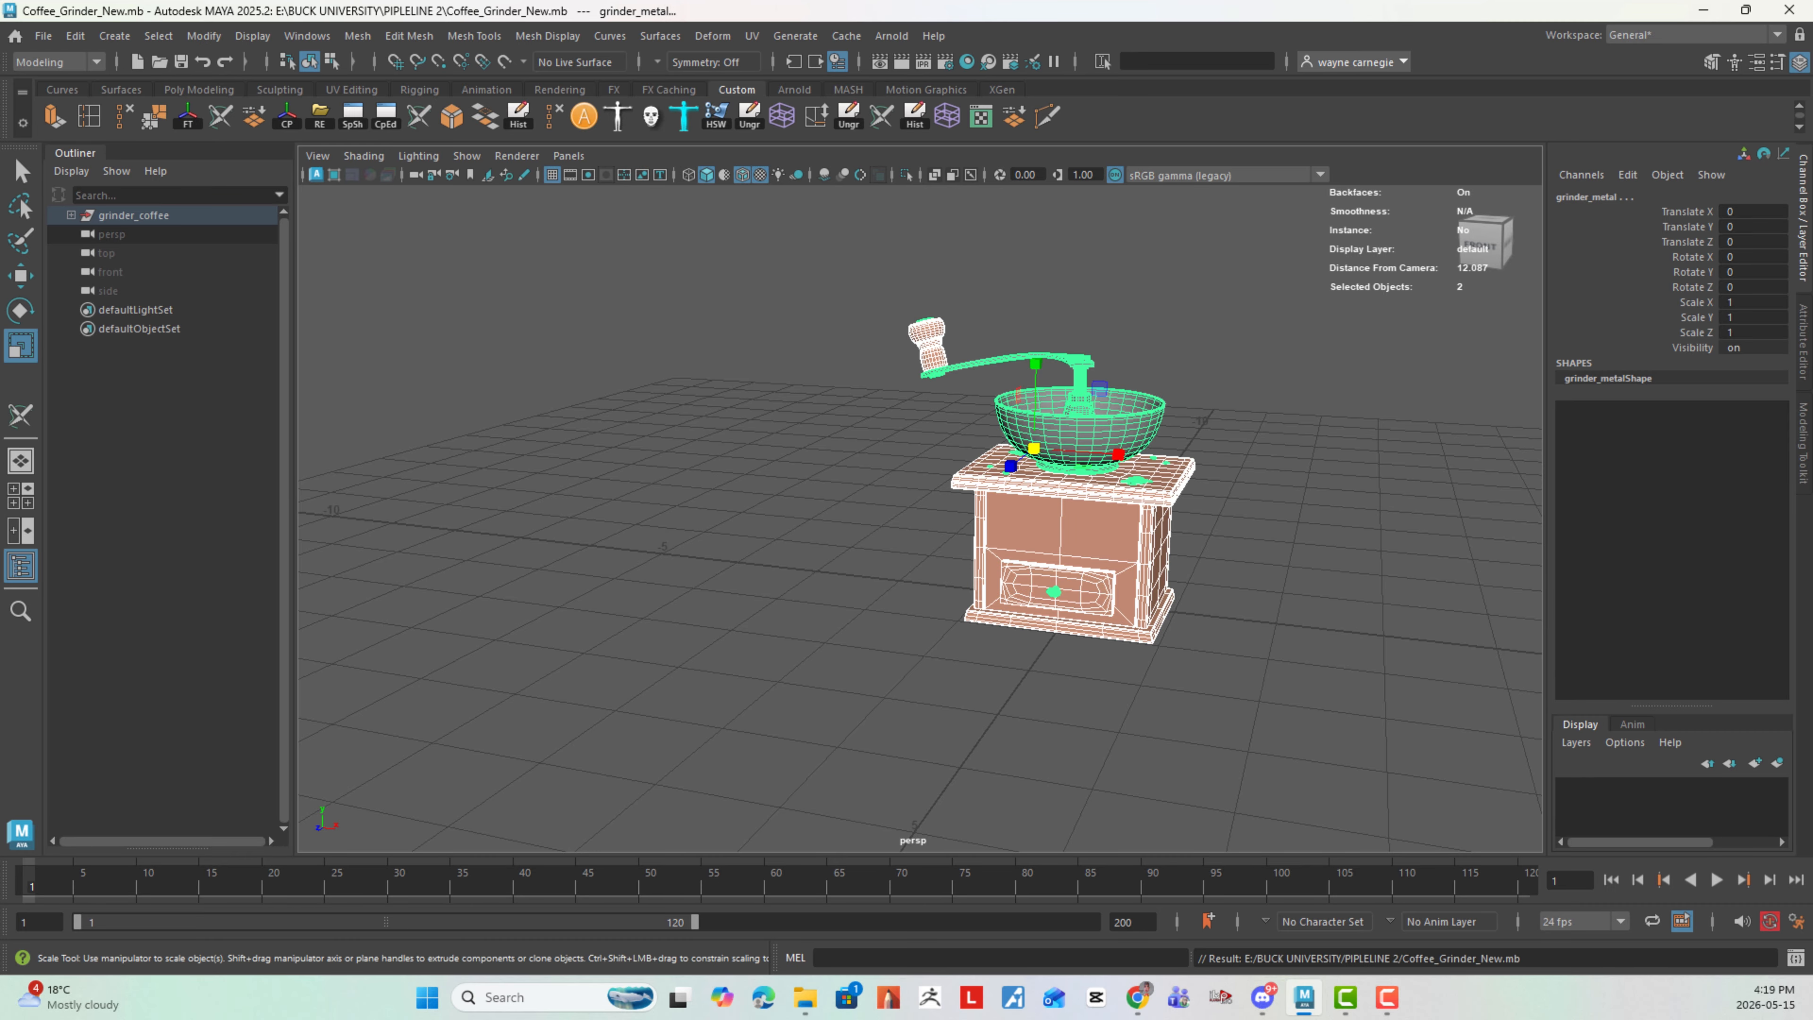
pyautogui.scroll(8, 1279, 543)
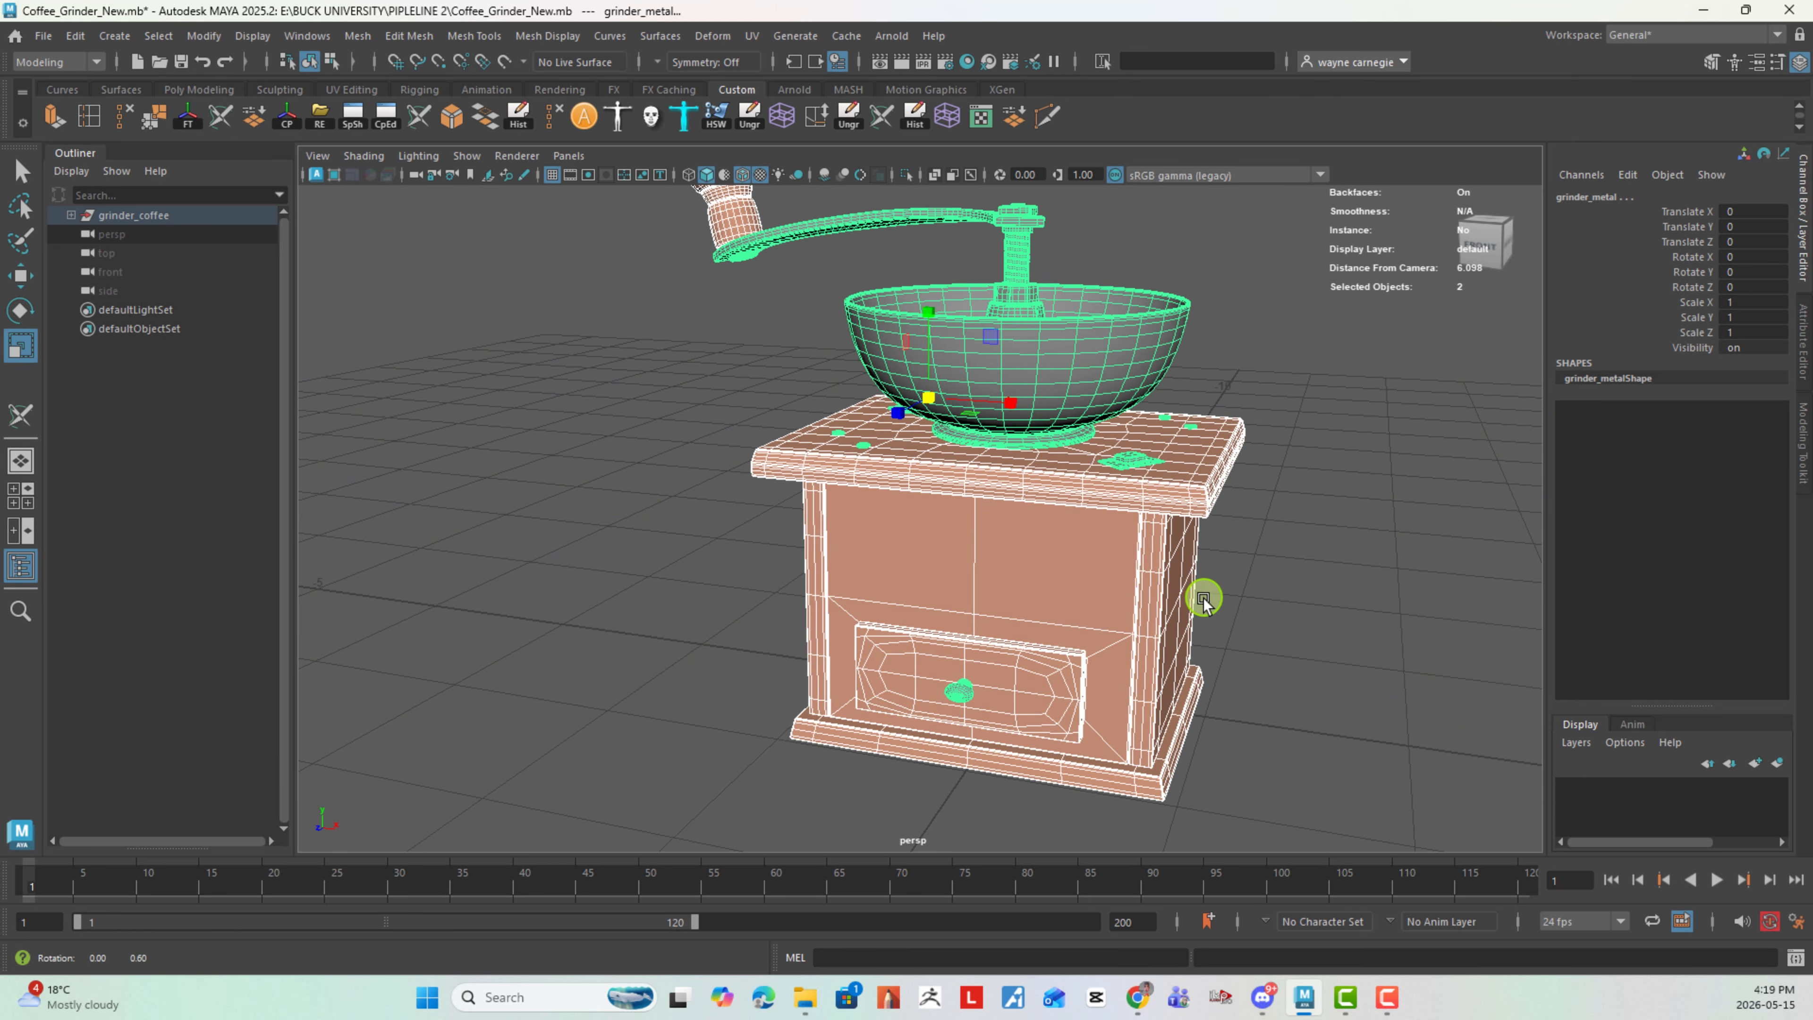
pyautogui.scroll(-5, 1204, 600)
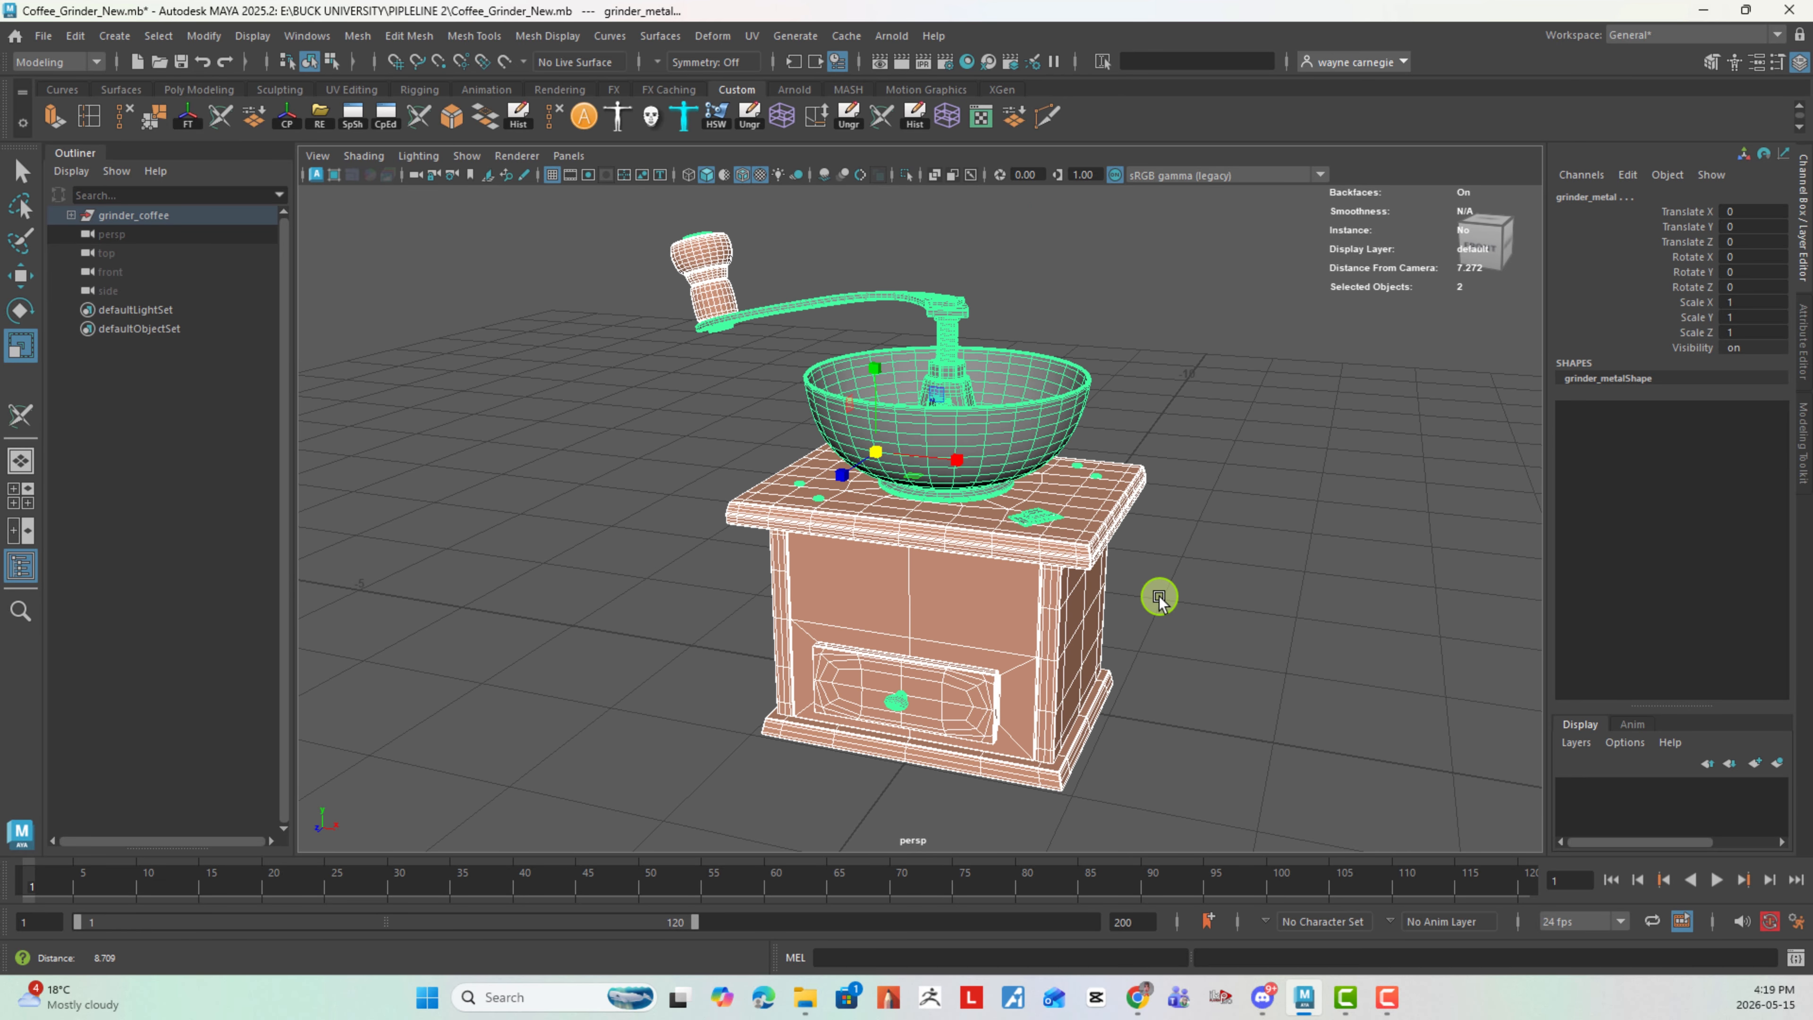